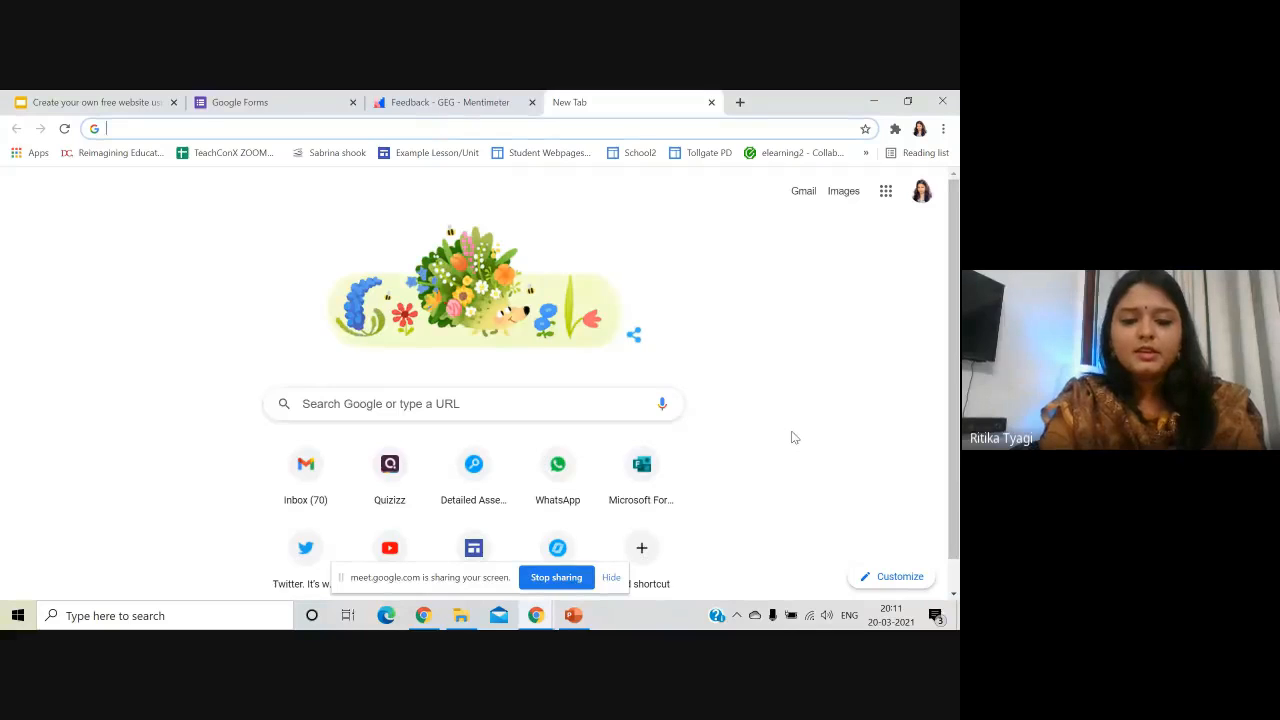
# - Go to sites.google.com from the address bar to open the Google Sites start page
pyautogui.write('sites')
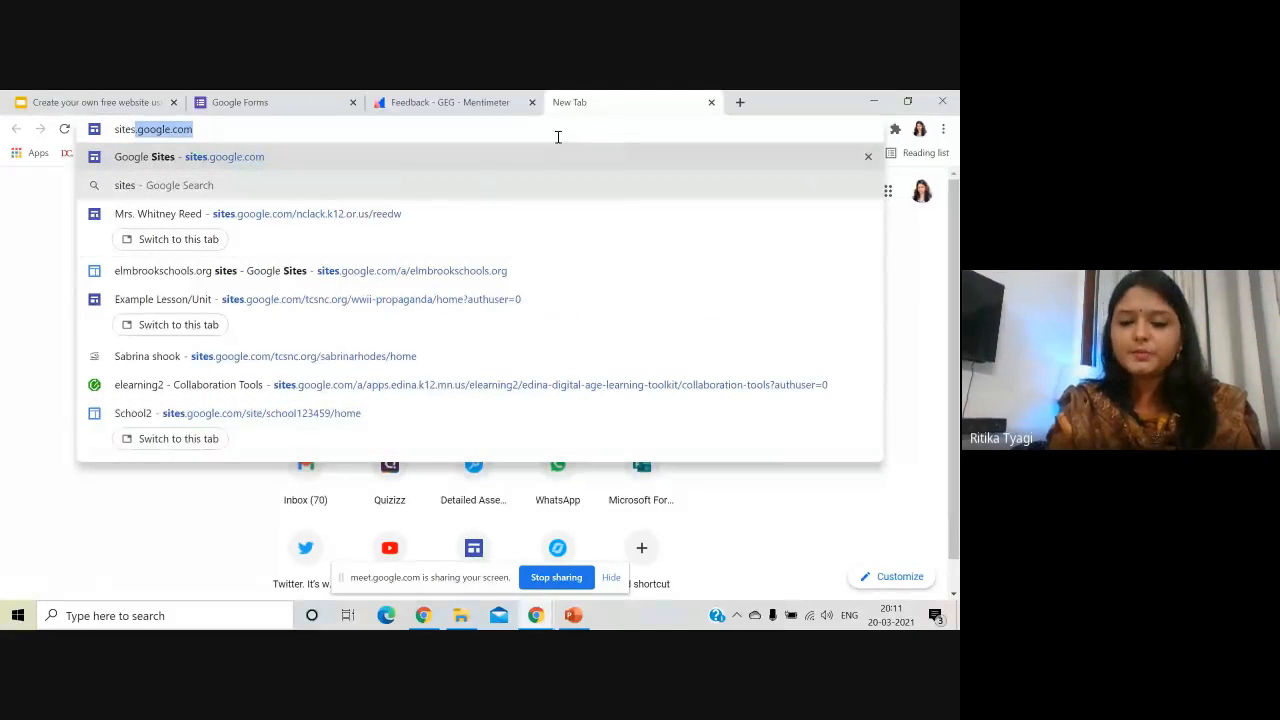
pyautogui.press('Return')
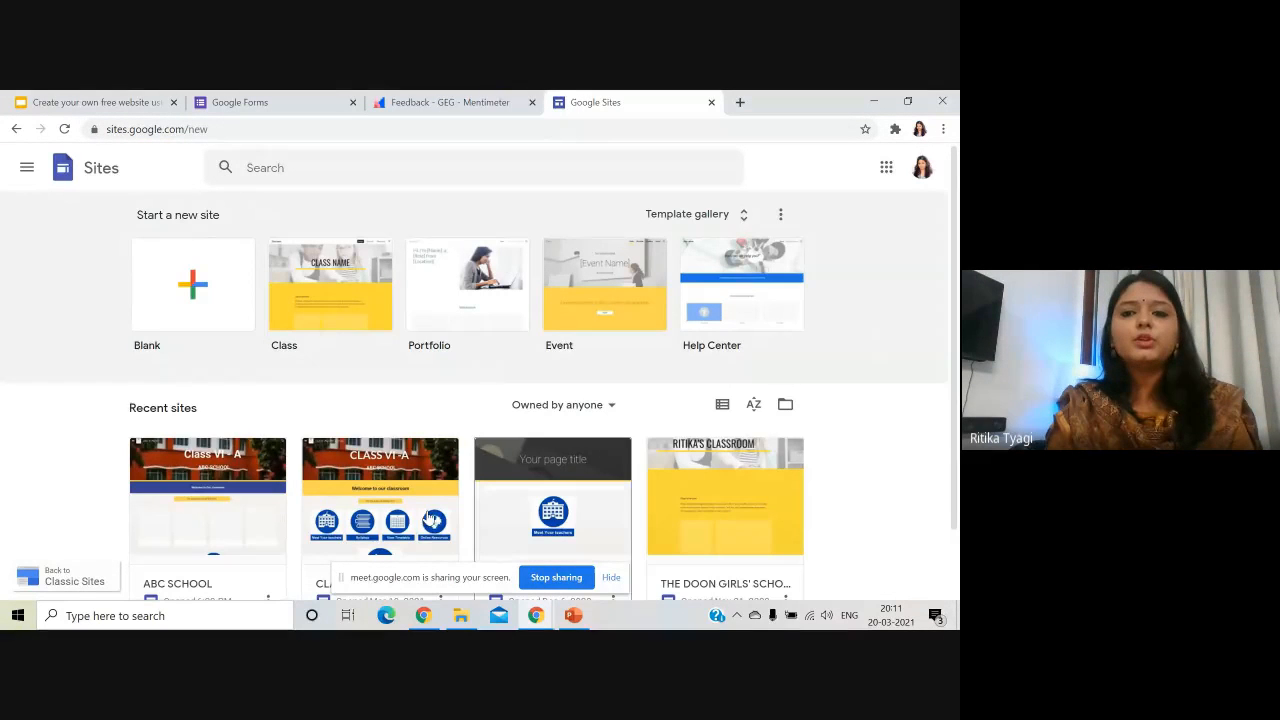
pyautogui.click(740, 102)
pyautogui.write('drive.google.com')
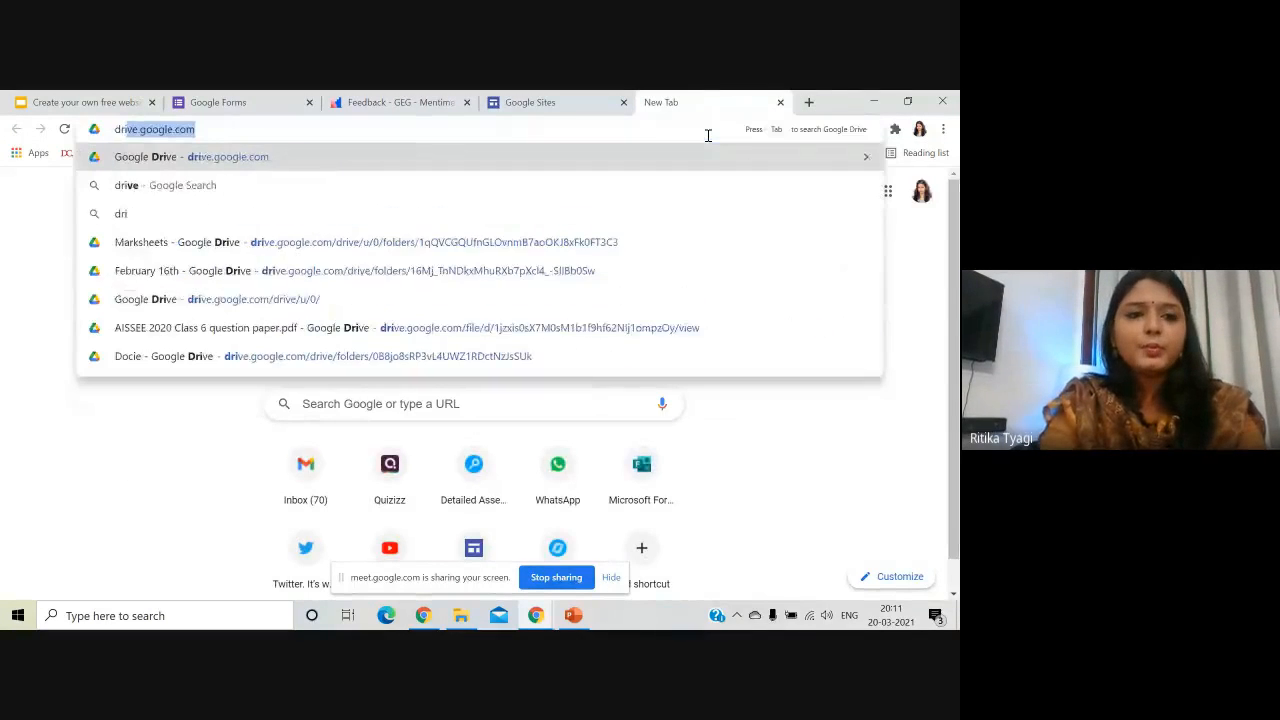
pyautogui.press('Return')
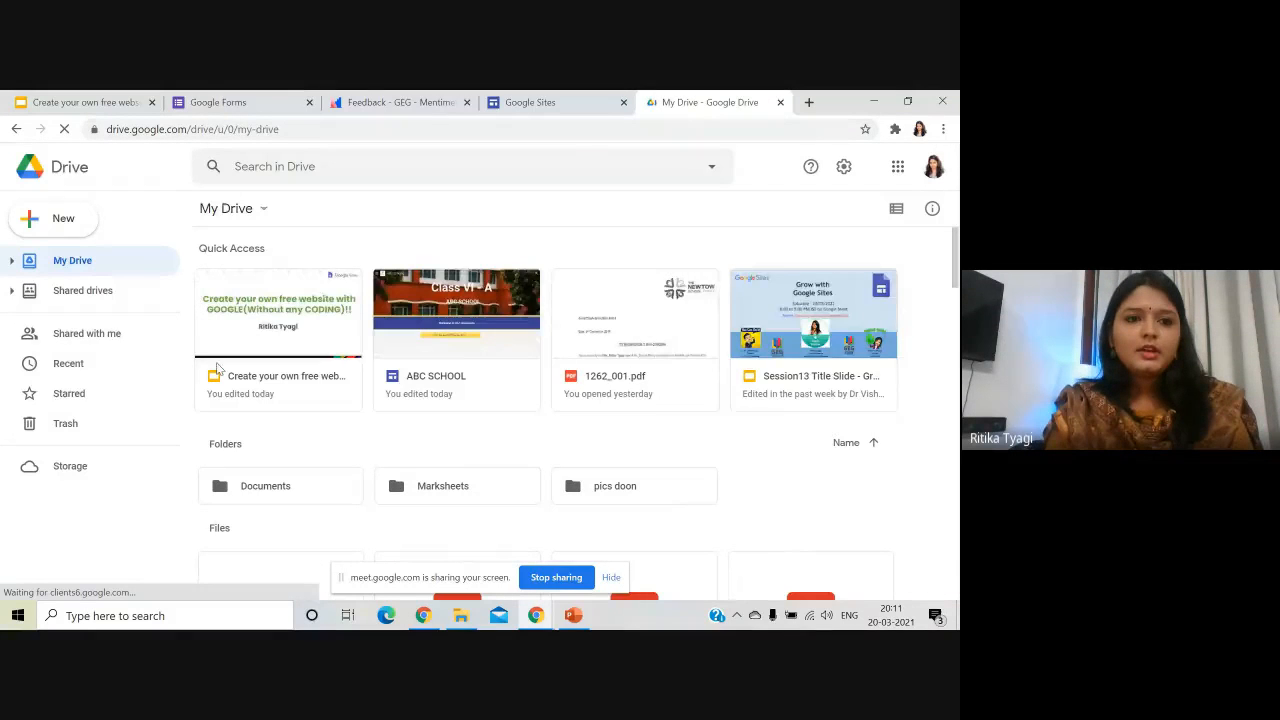
pyautogui.click(82, 224)
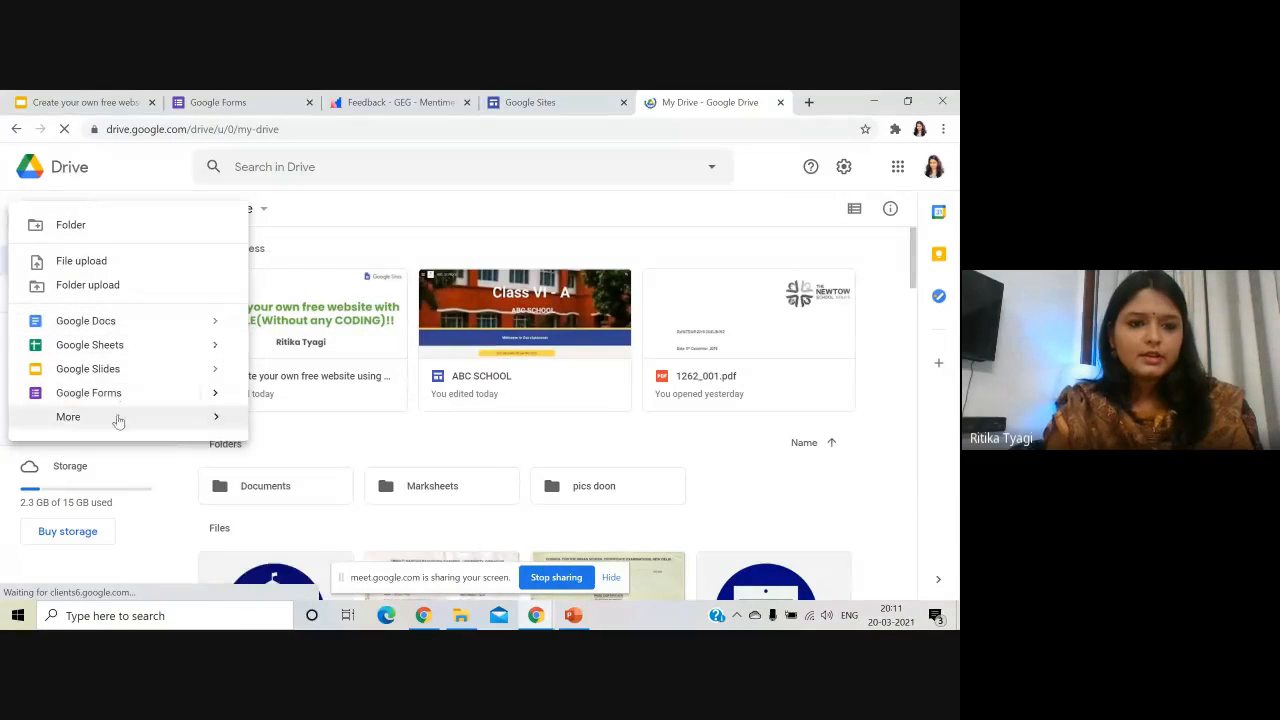
pyautogui.moveTo(151, 426)
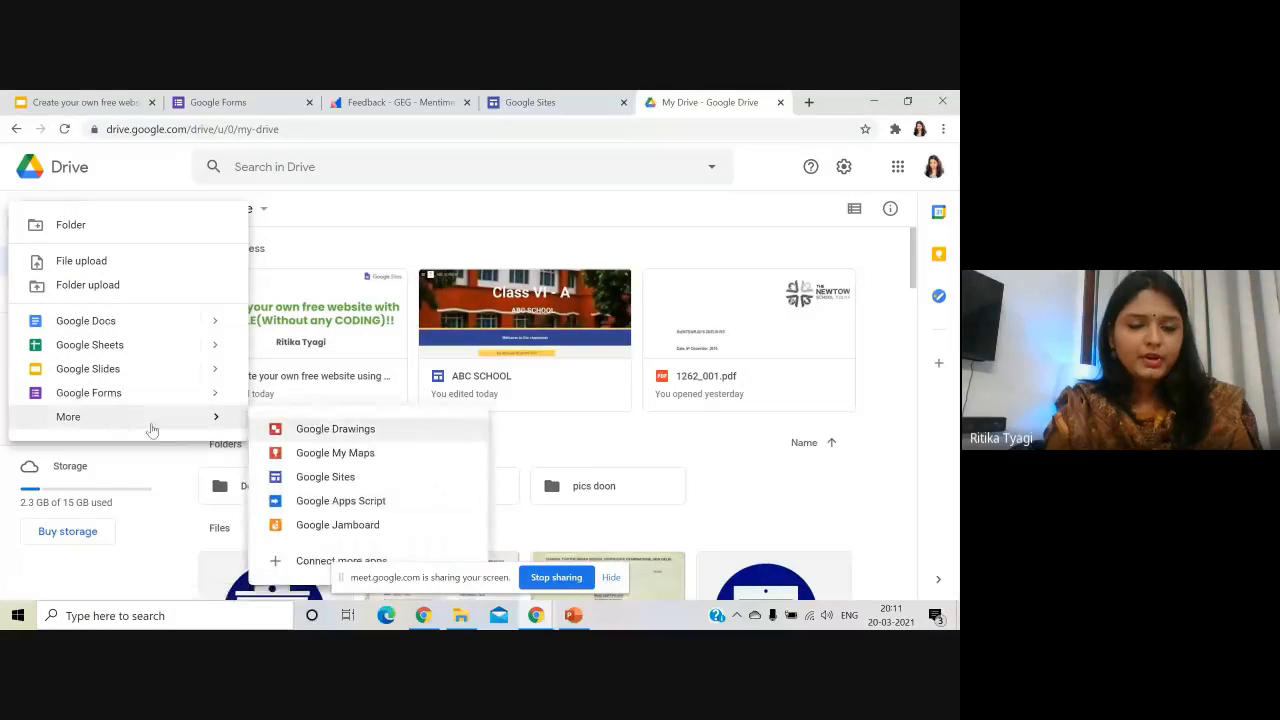
pyautogui.click(325, 477)
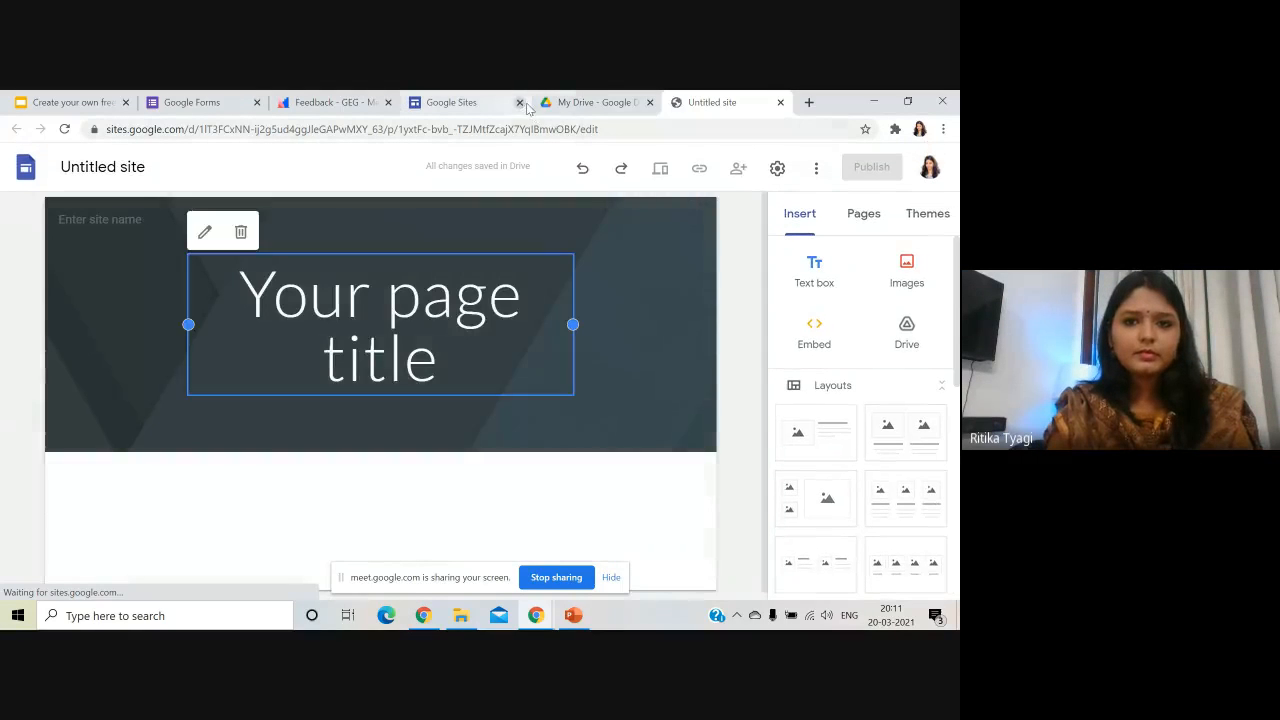
pyautogui.click(781, 103)
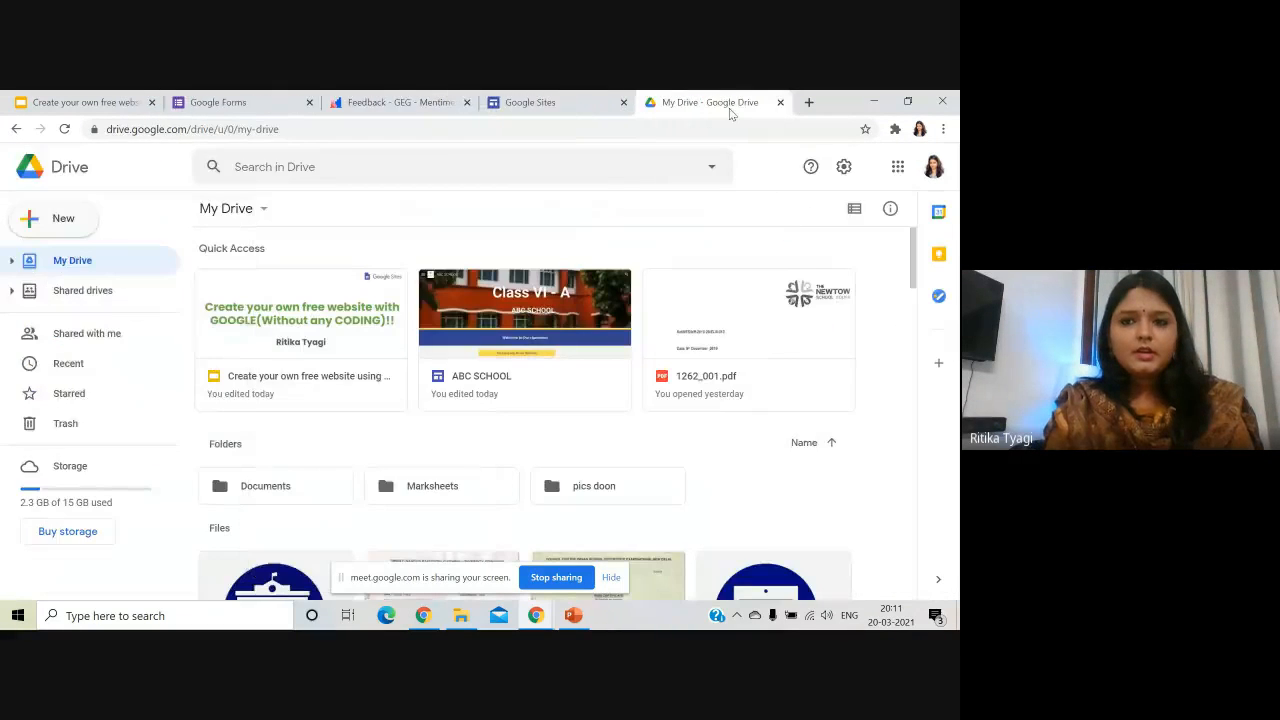
pyautogui.click(781, 102)
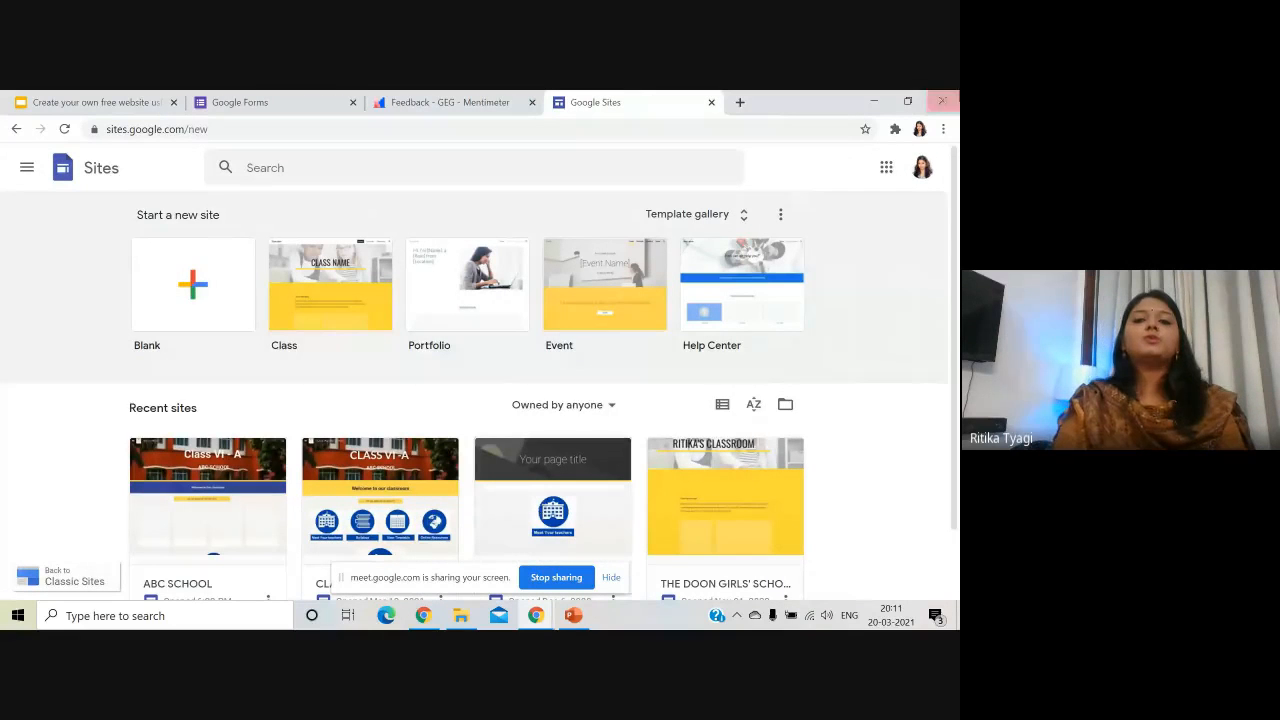
# - Create a blank site and rename it from 'Untitled site' to 'Class VI-A ABC SCHOOL'
pyautogui.click(194, 290)
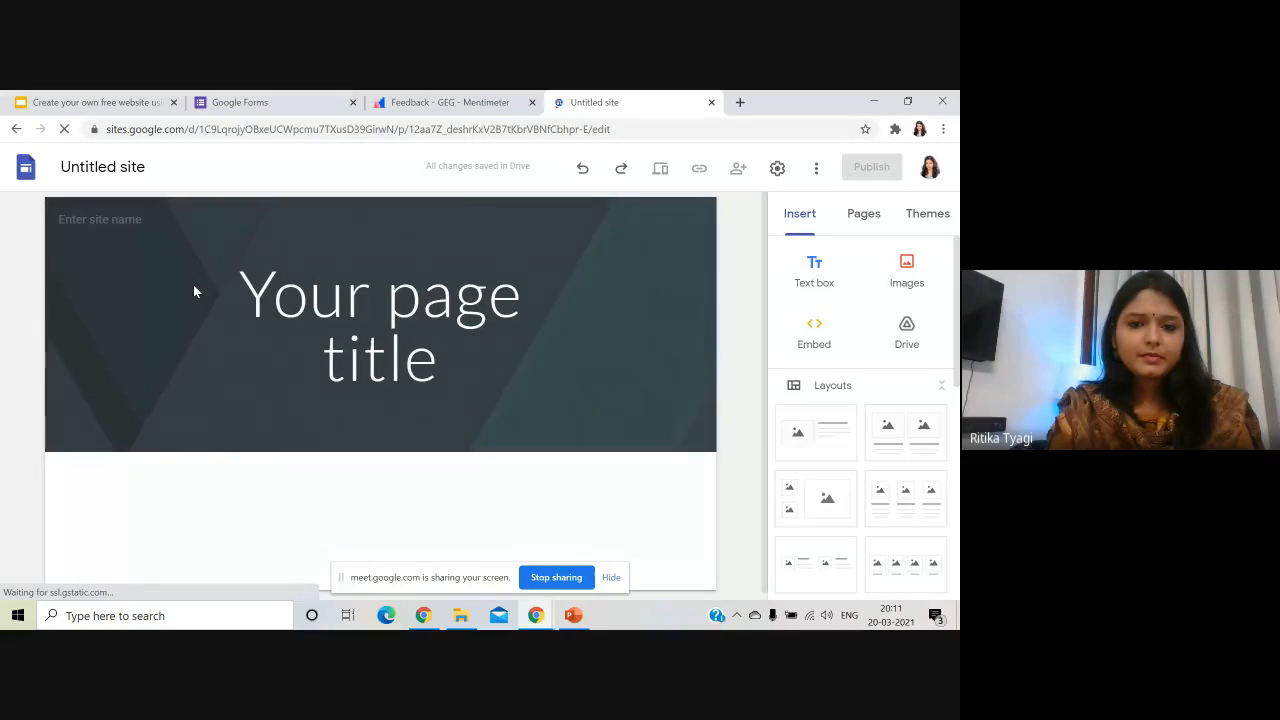
pyautogui.click(222, 374)
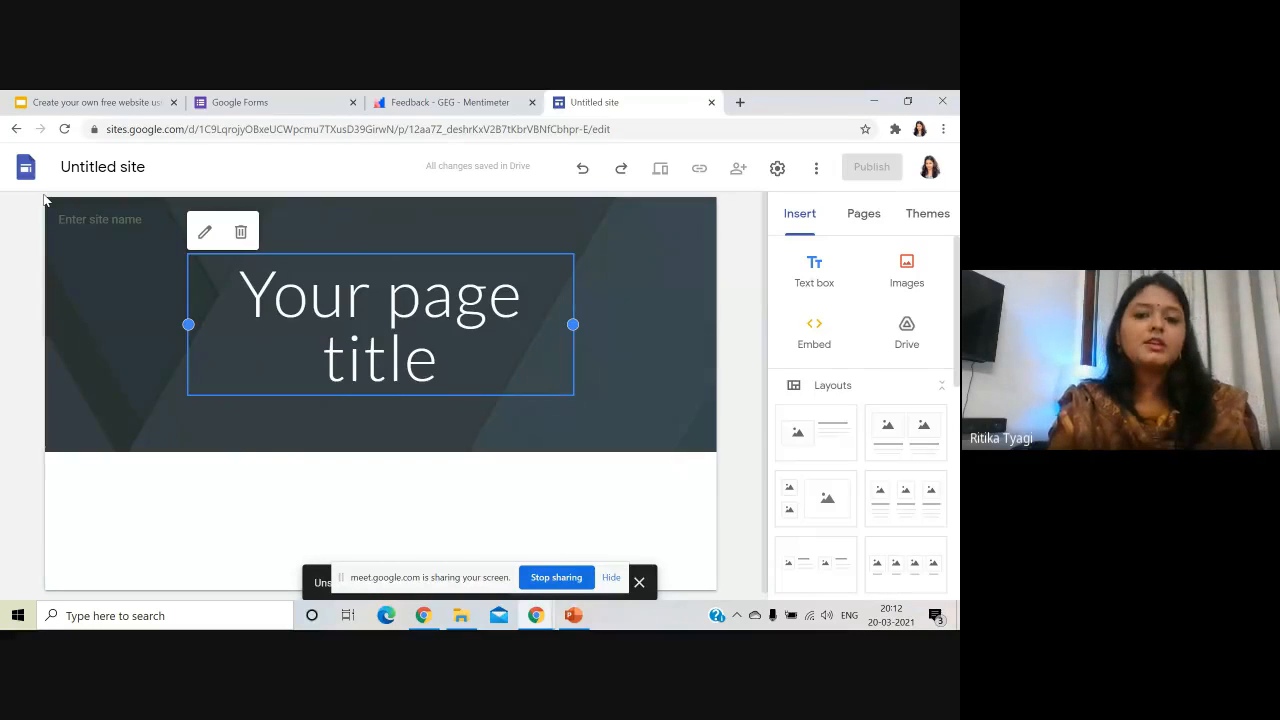
pyautogui.click(100, 166)
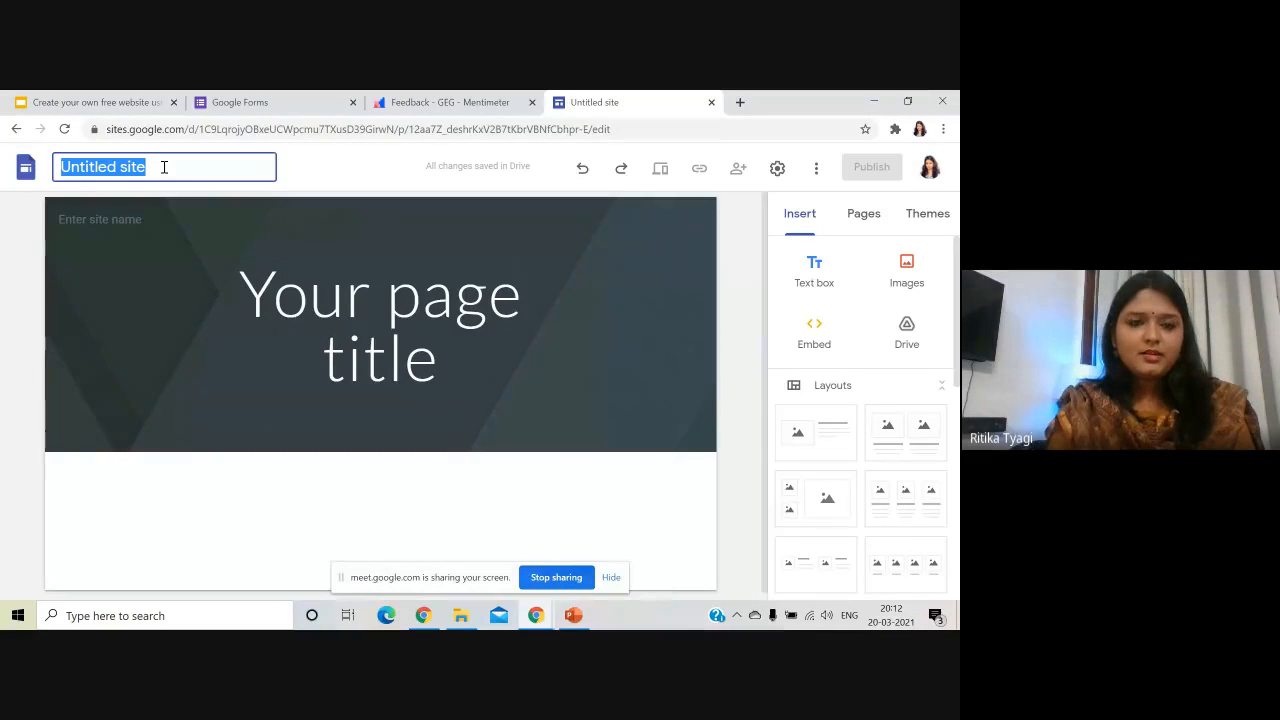
pyautogui.press('BackSpace')
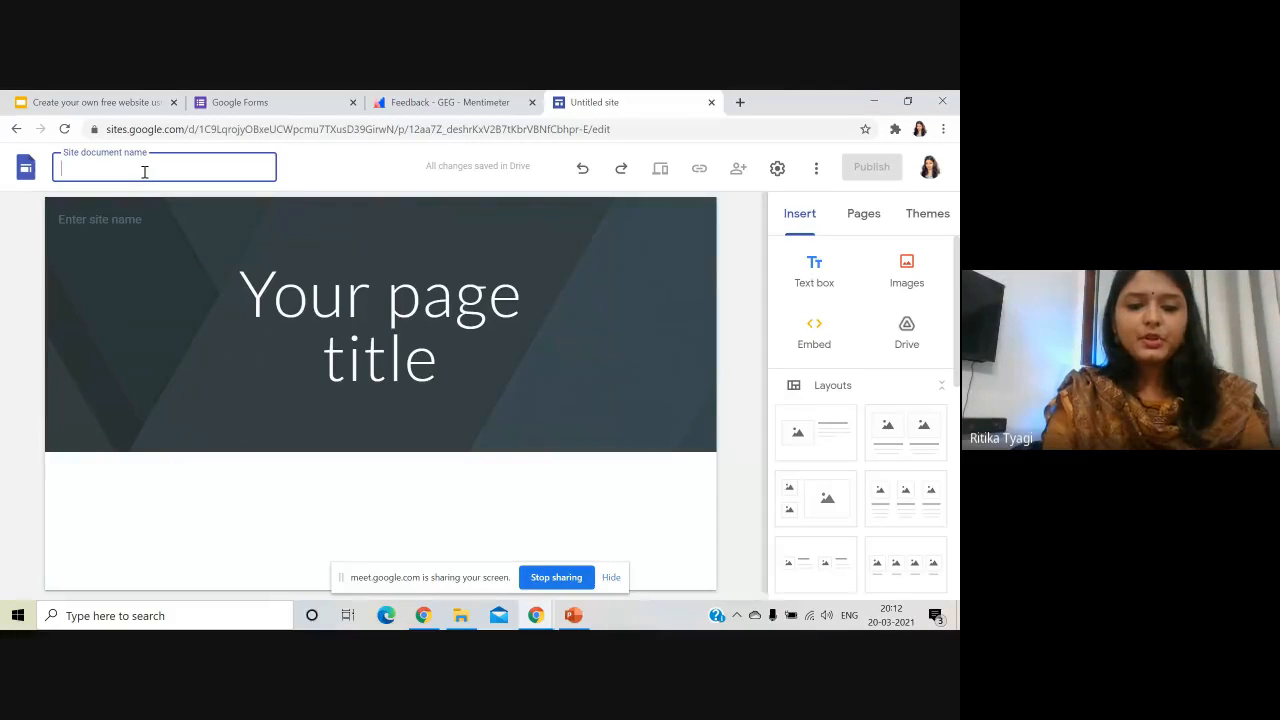
pyautogui.write('C')
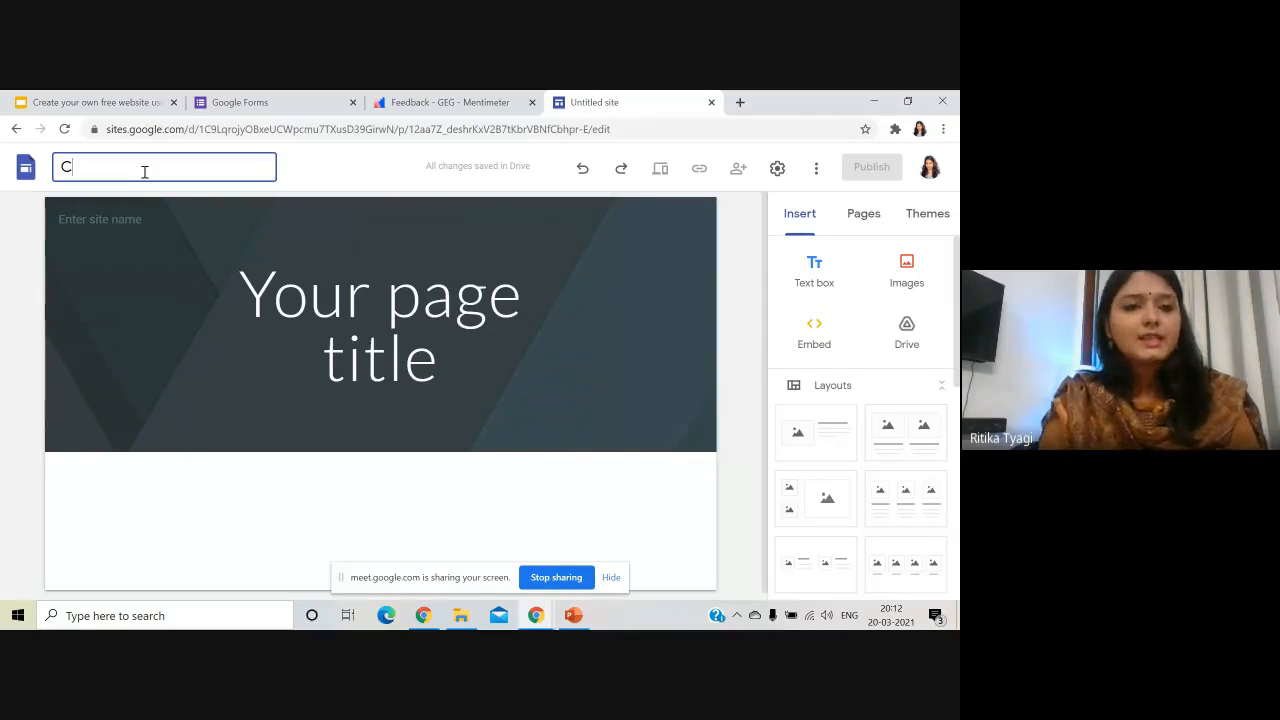
pyautogui.write('lass VI')
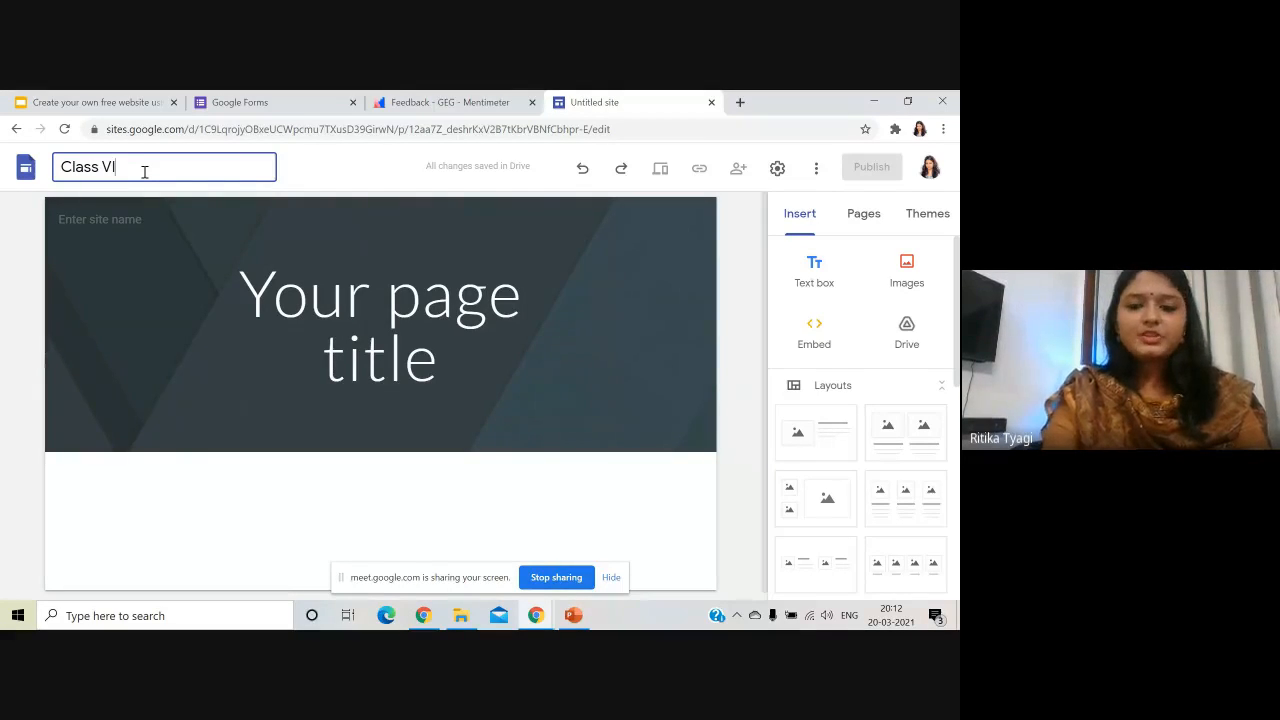
pyautogui.write('-A ')
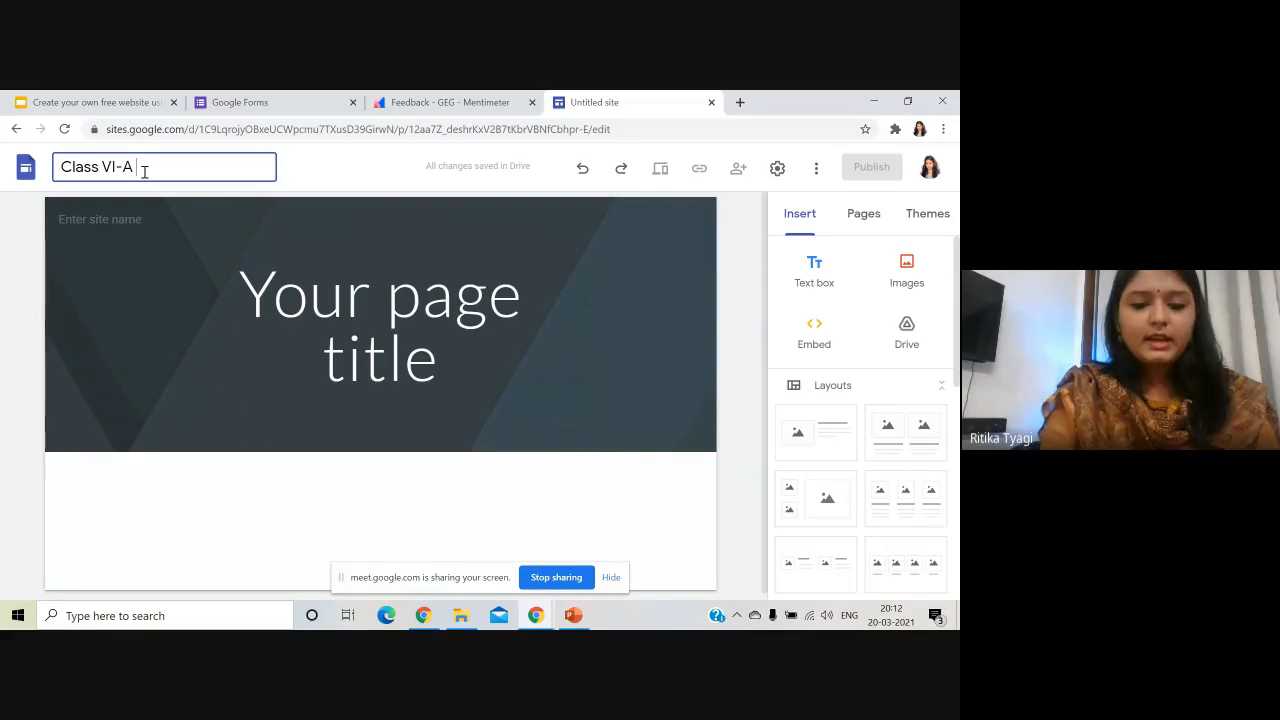
pyautogui.write('ABC ')
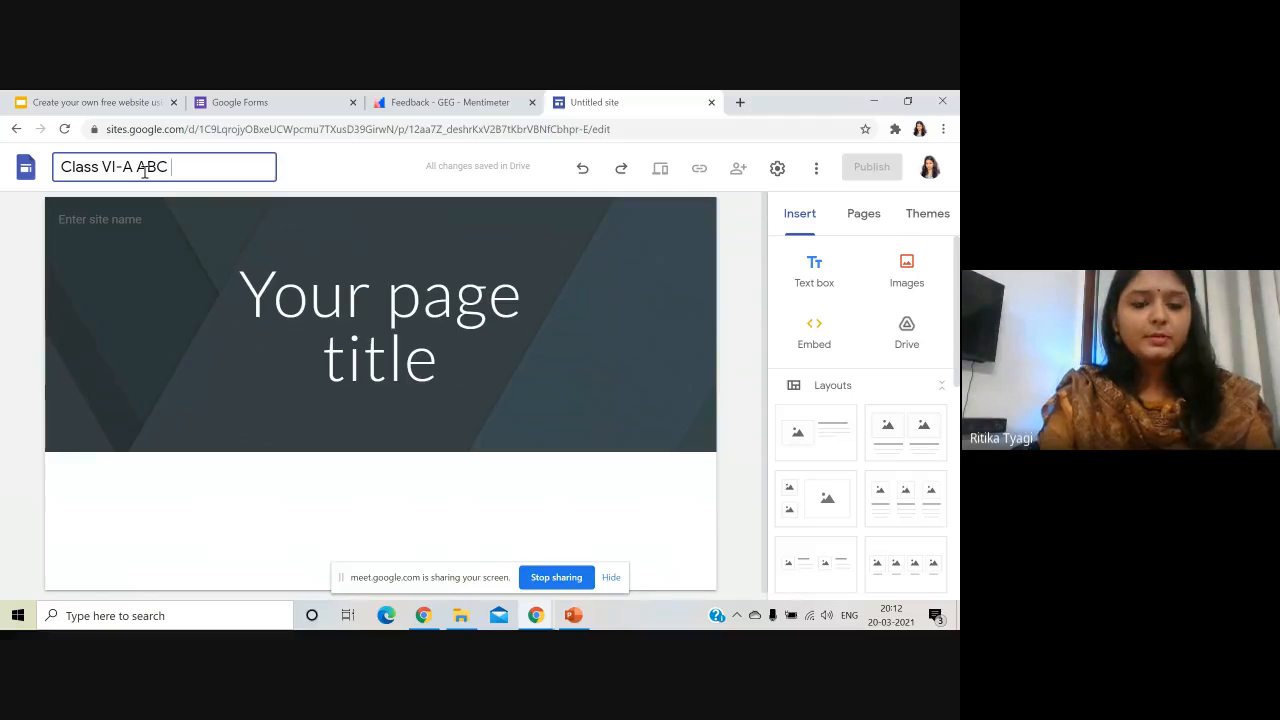
pyautogui.write('SCHOOL')
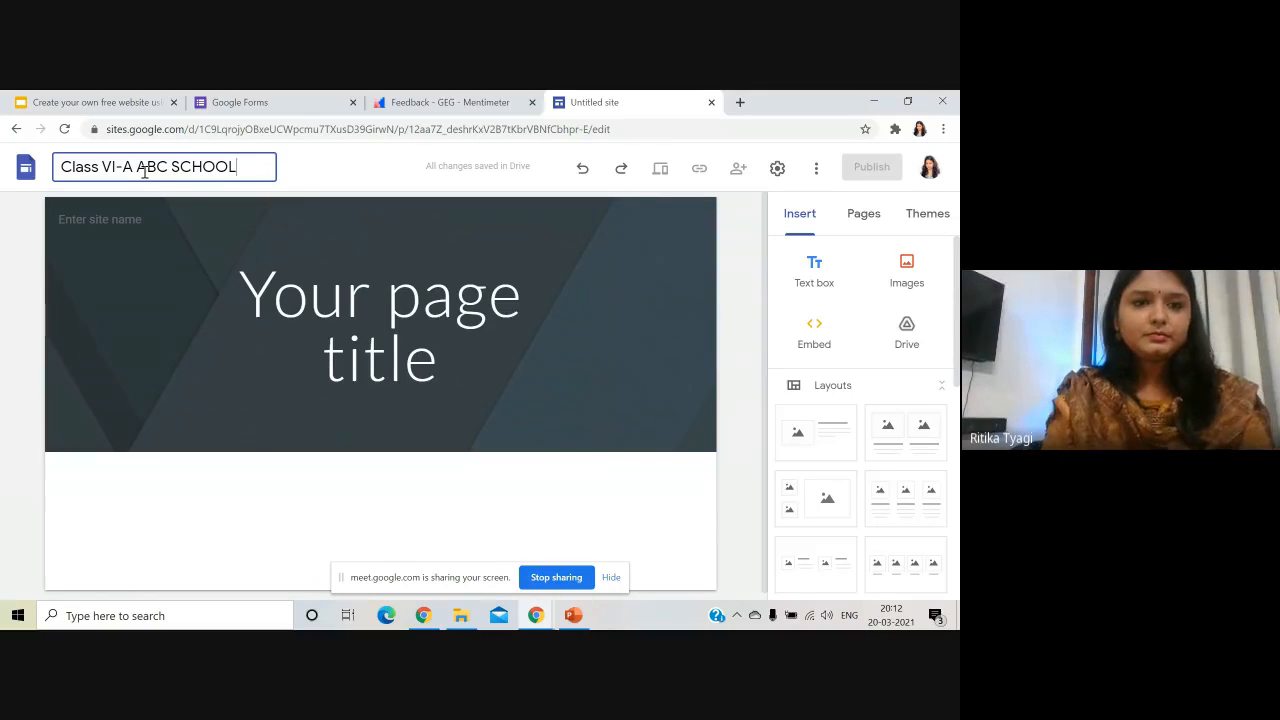
pyautogui.click(193, 248)
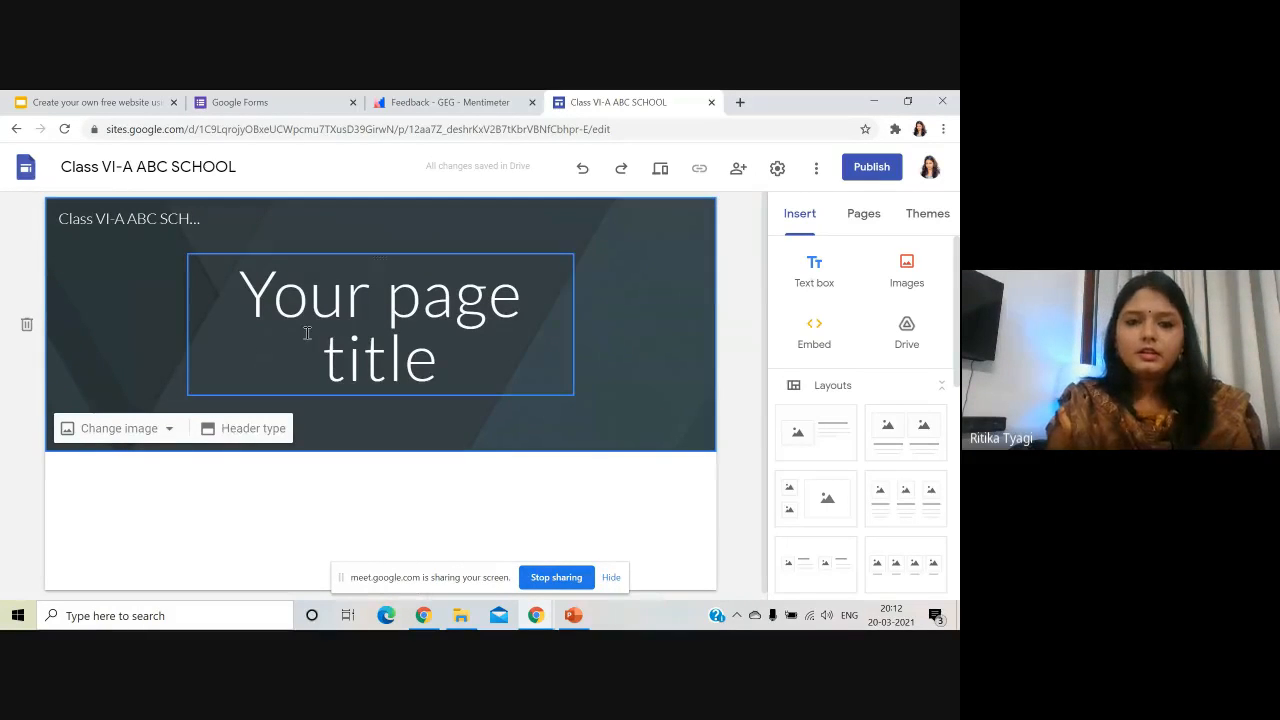
# - Replace the placeholder page title with 'CLASS VI -A' and a second line 'ABC SCHOOL'
pyautogui.click(497, 363)
pyautogui.moveTo(497, 363); pyautogui.dragTo(238, 302)
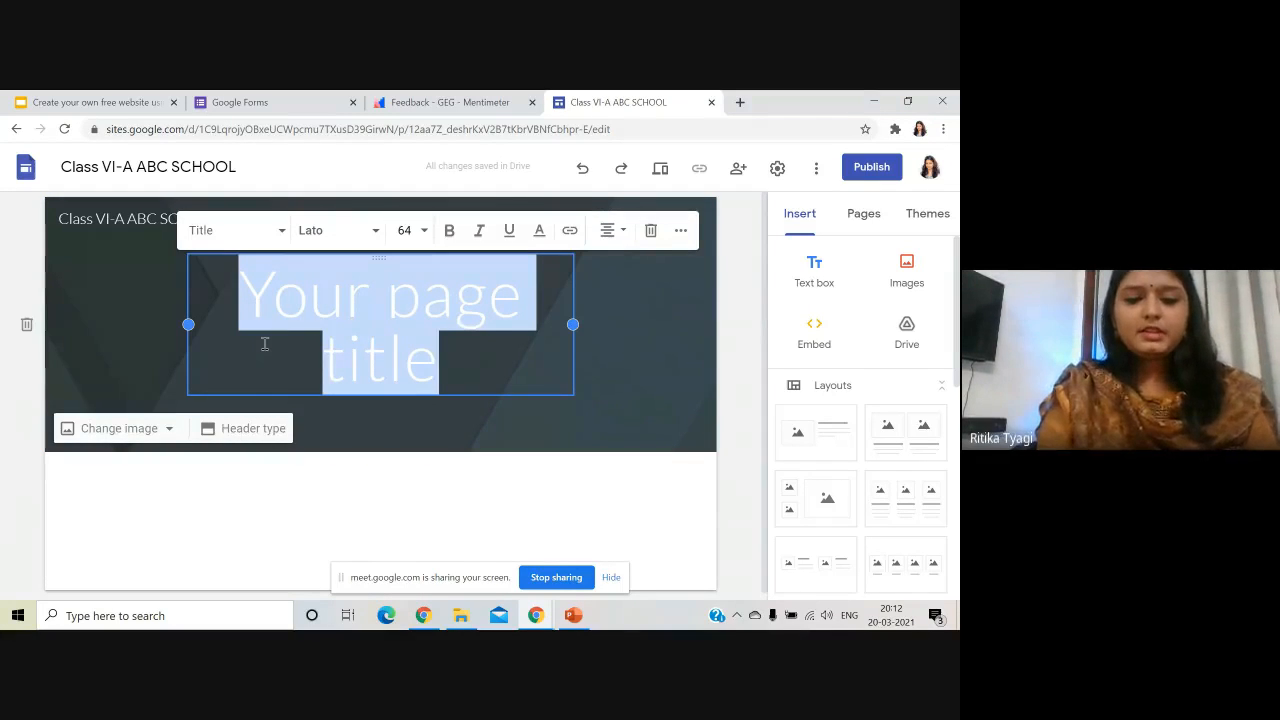
pyautogui.write('CLASS VI ')
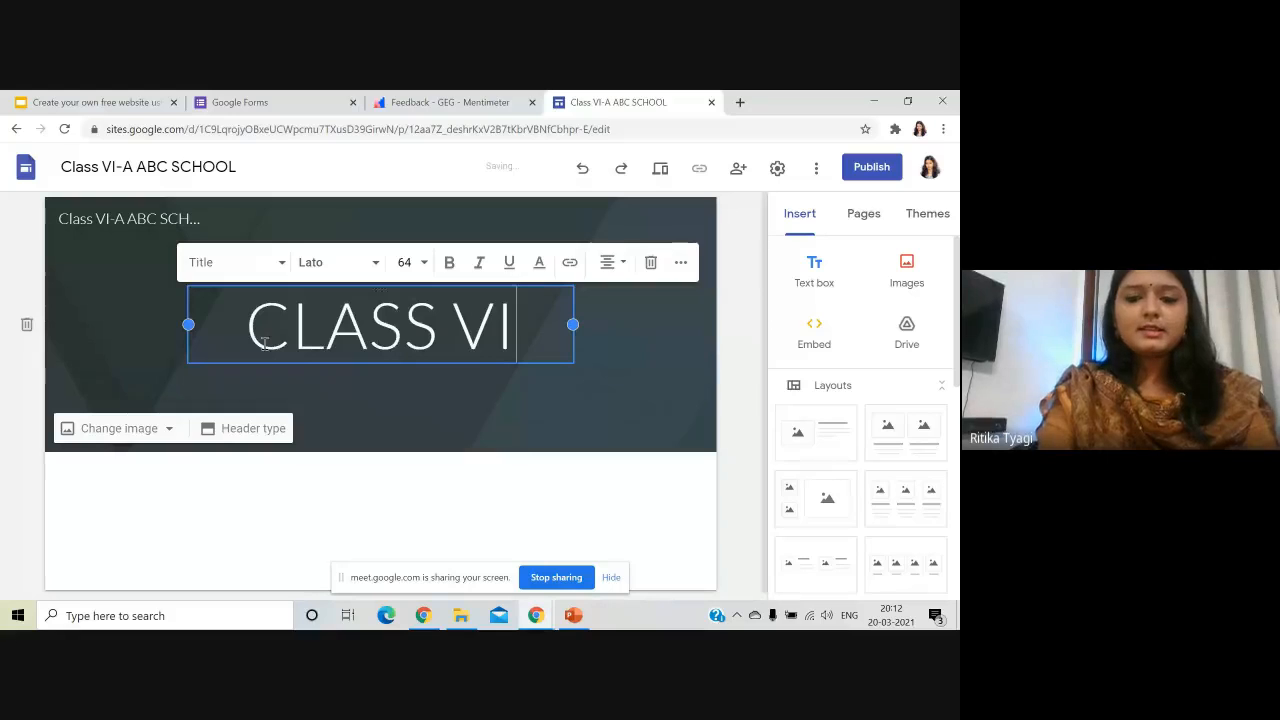
pyautogui.write('-A')
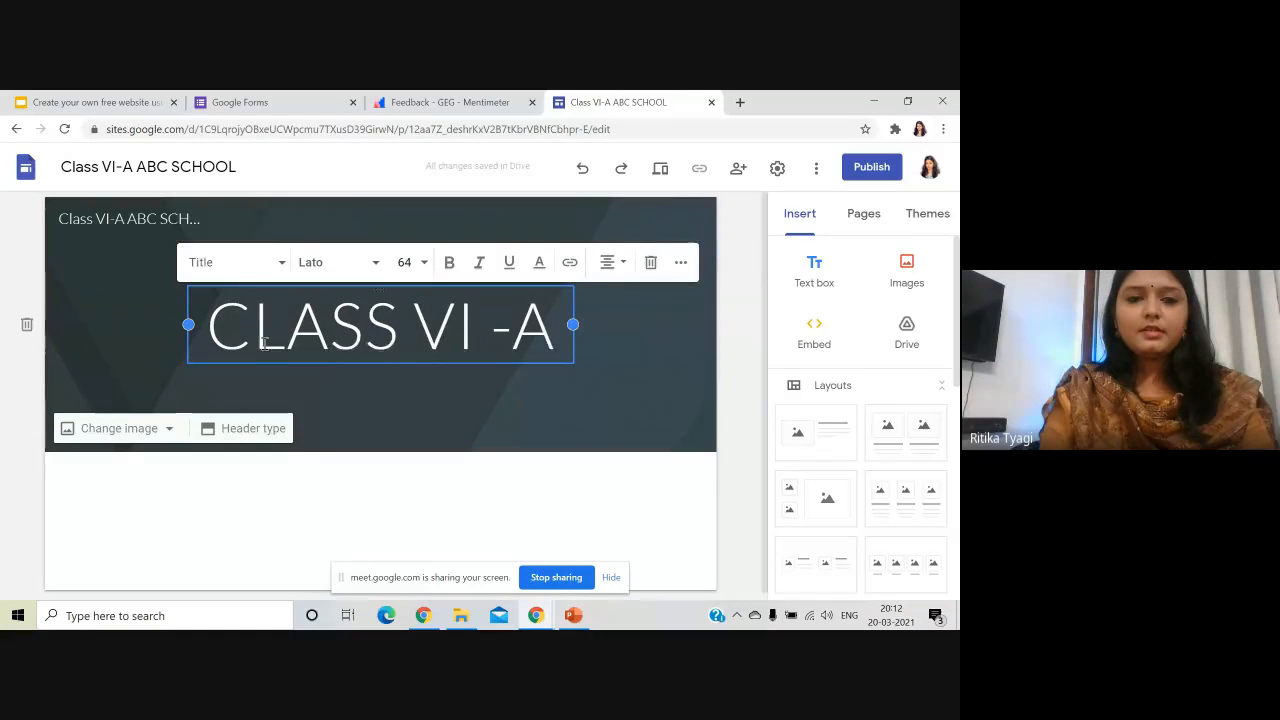
pyautogui.press('Return')
pyautogui.write('AB')
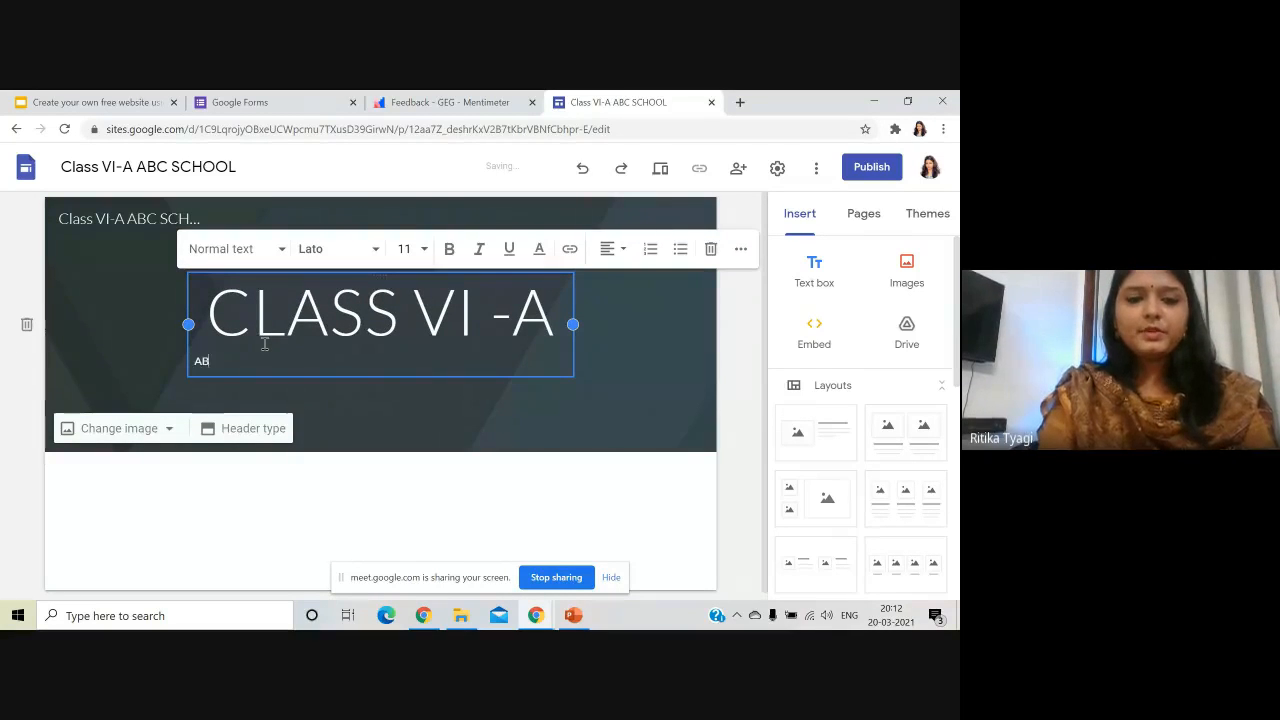
pyautogui.write('C SCHOOL')
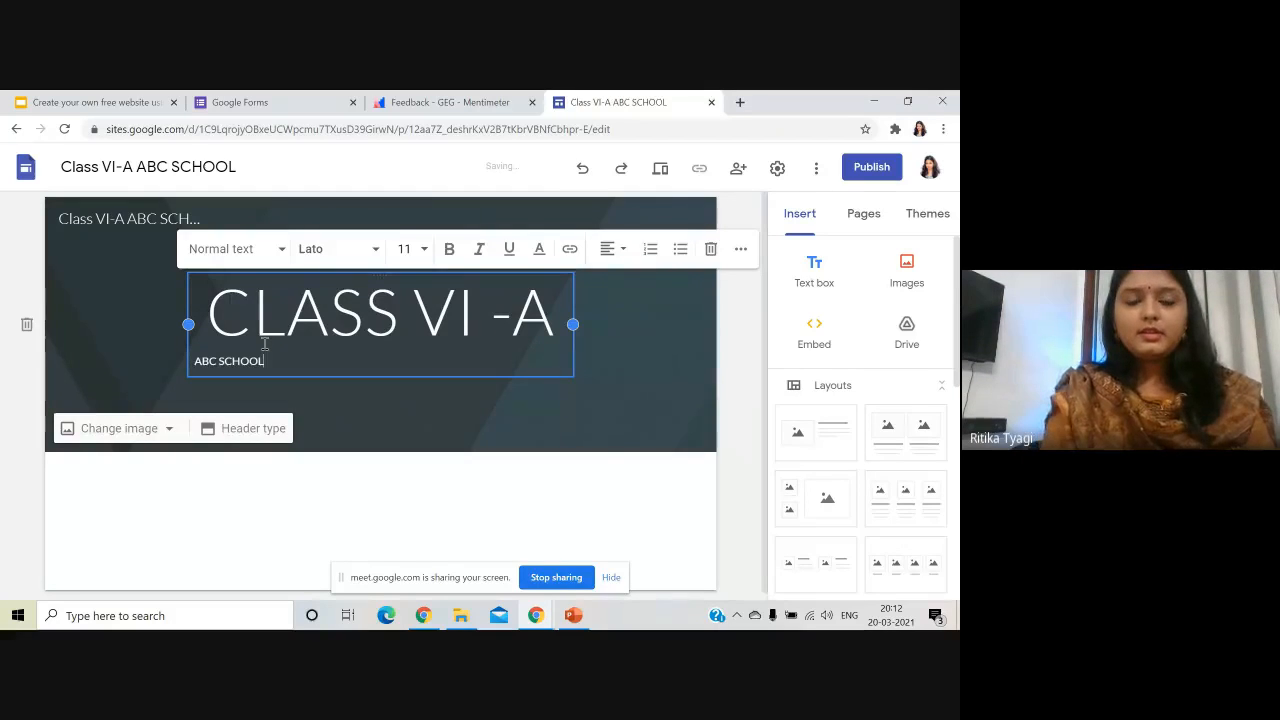
# - Centre-align both header title lines
pyautogui.moveTo(262, 345); pyautogui.dragTo(213, 310)
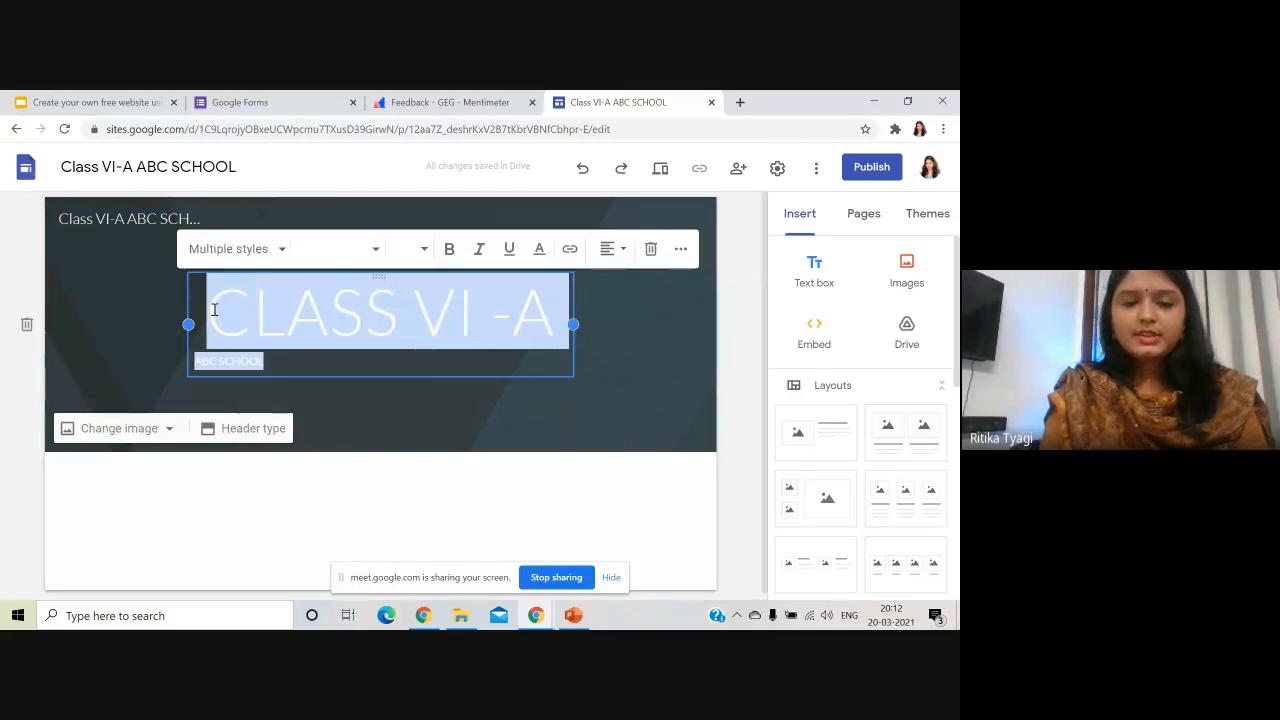
pyautogui.click(610, 251)
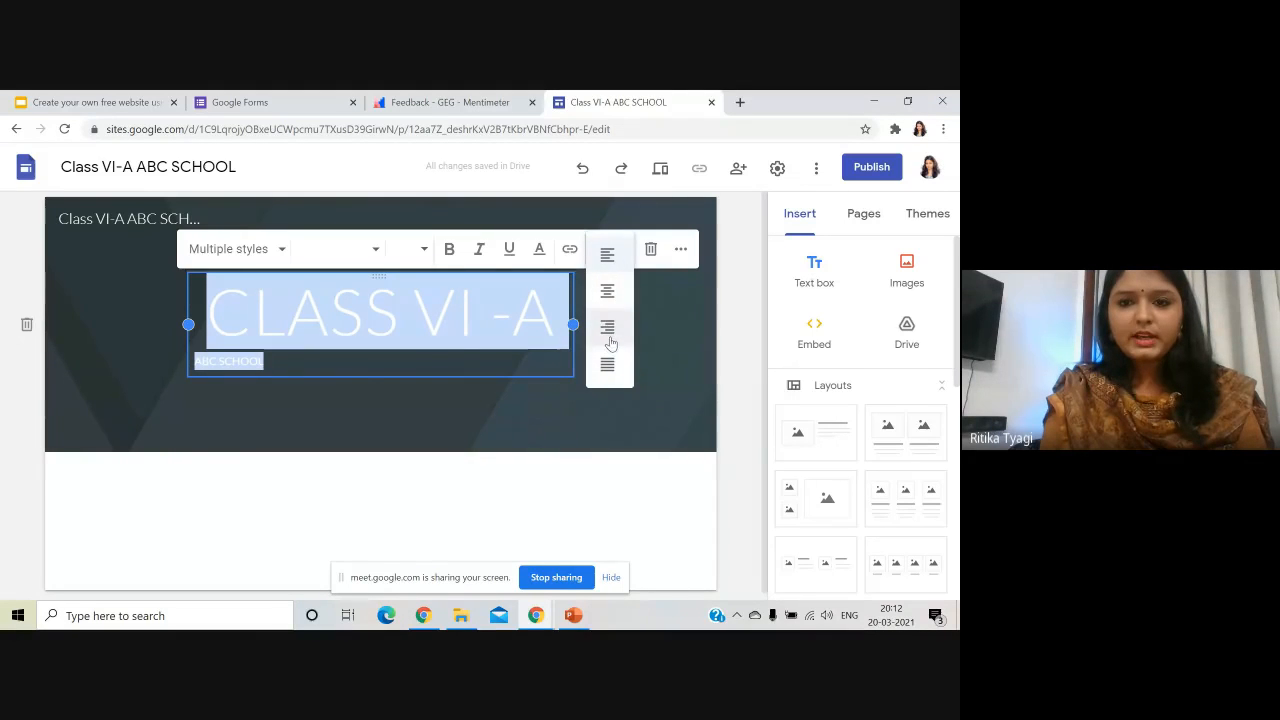
pyautogui.click(607, 290)
pyautogui.click(575, 396)
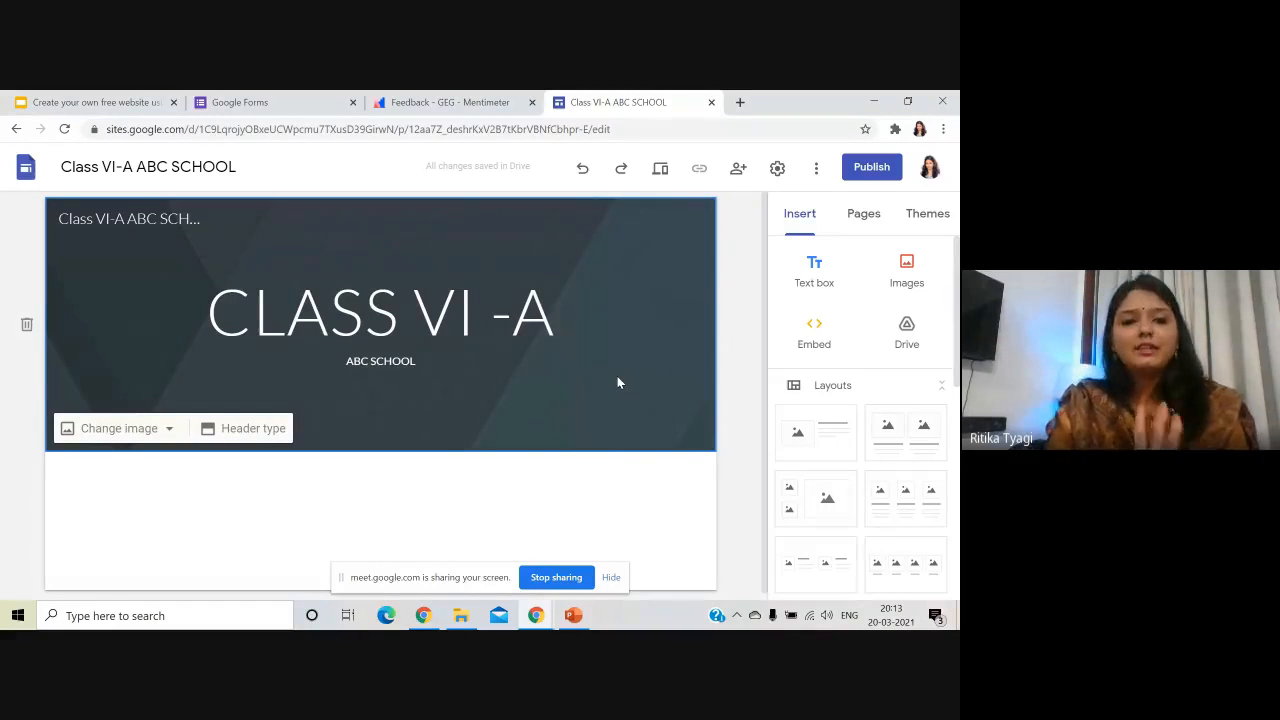
pyautogui.click(484, 320)
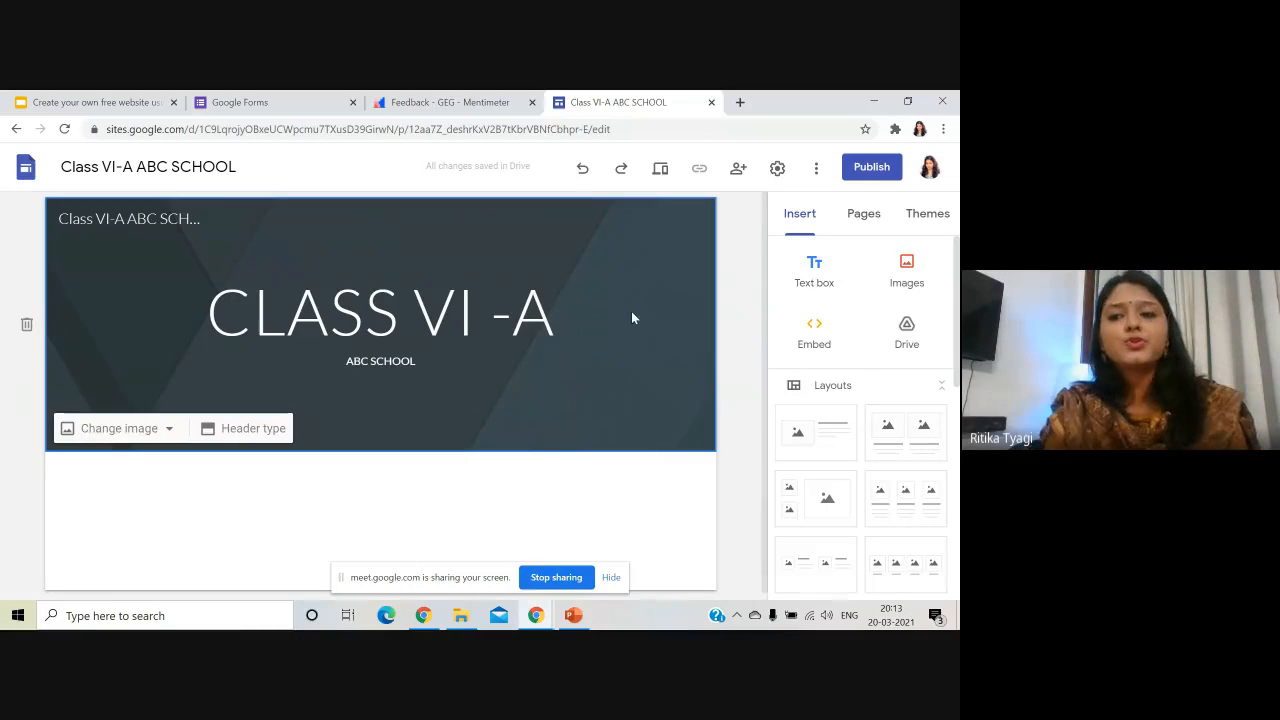
# - Make the 'CLASS VI -A' and 'ABC SCHOOL' header lines bold
pyautogui.click(460, 360)
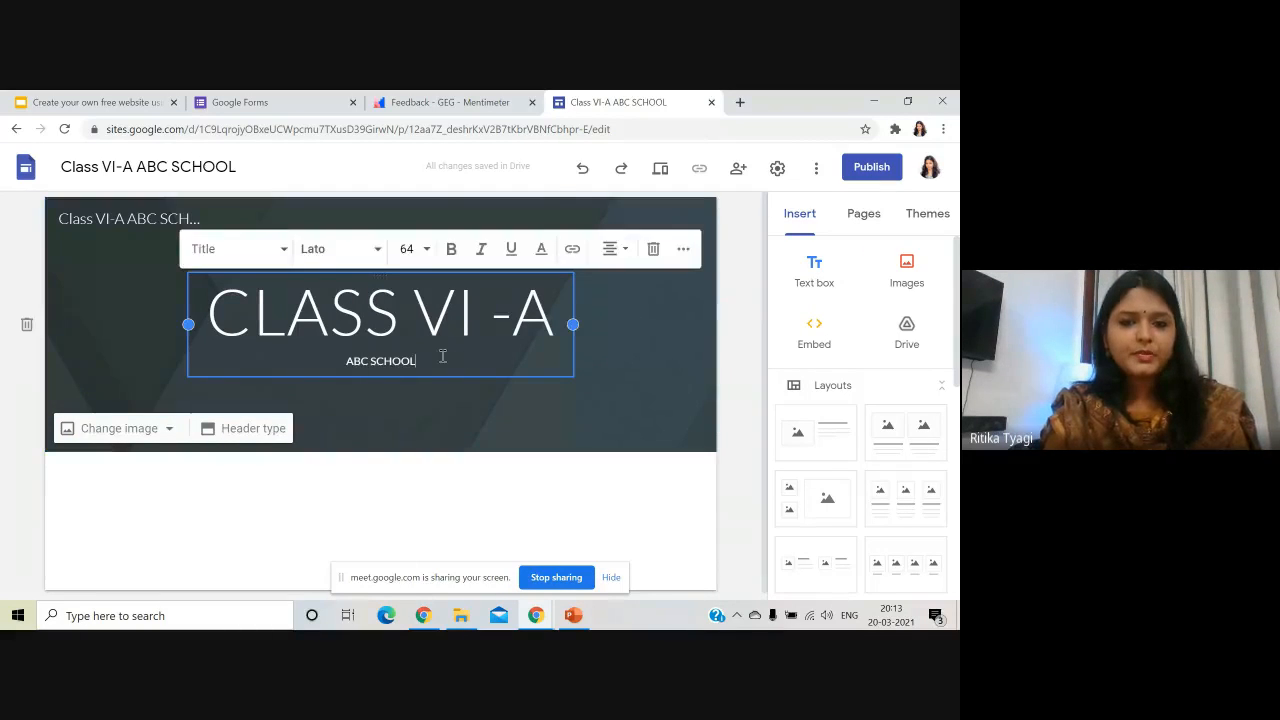
pyautogui.moveTo(443, 354); pyautogui.dragTo(213, 297)
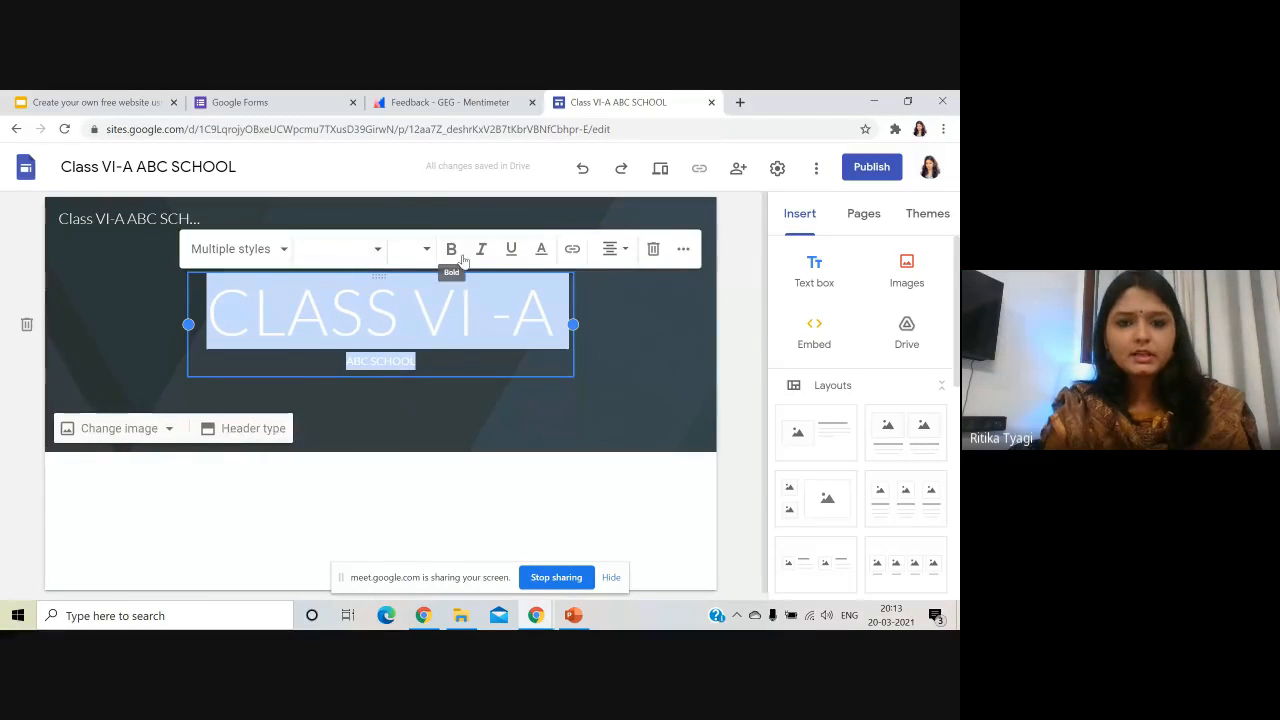
pyautogui.click(452, 250)
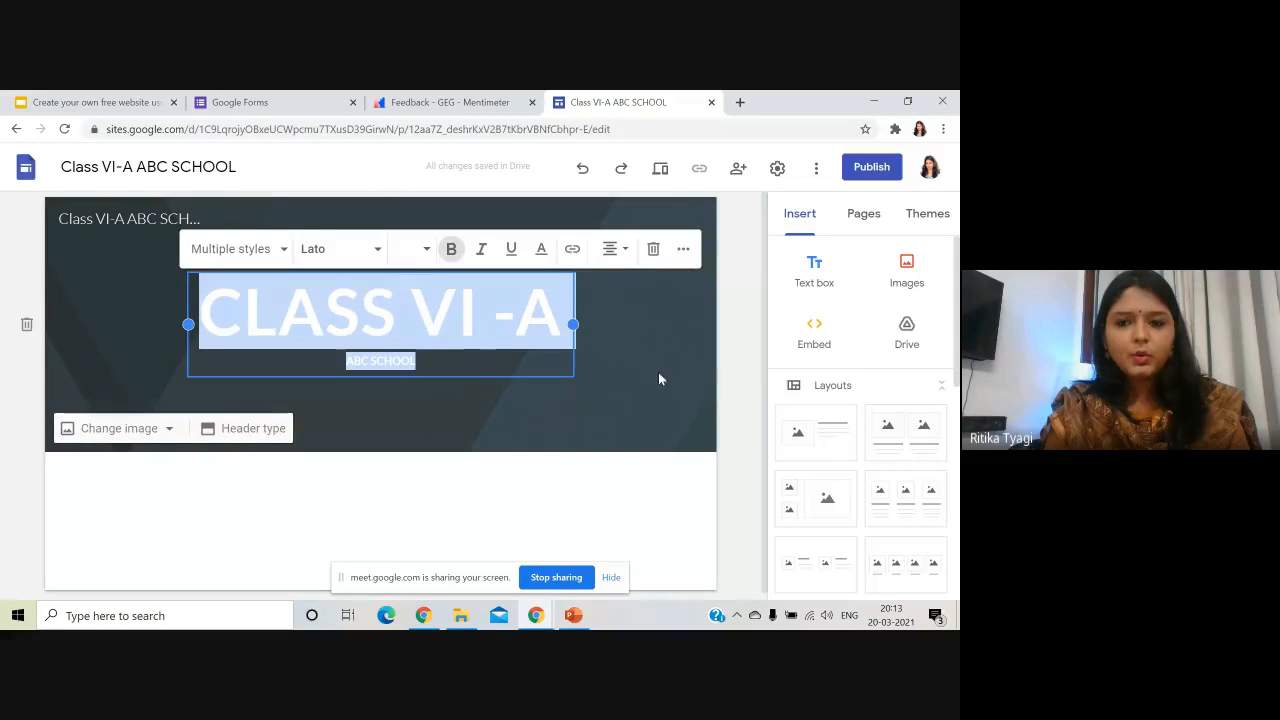
# - Reselect the header text and browse paragraph styles and fonts, keeping them unchanged
pyautogui.click(726, 330)
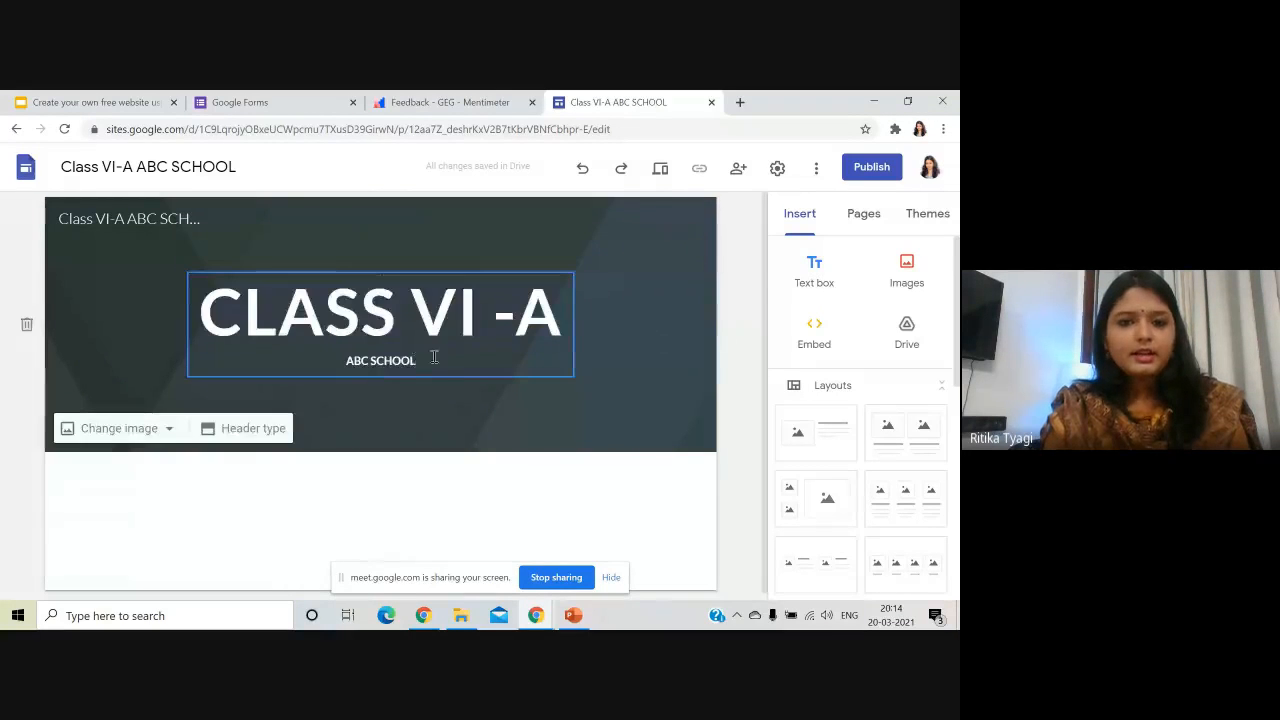
pyautogui.moveTo(416, 361); pyautogui.dragTo(200, 305)
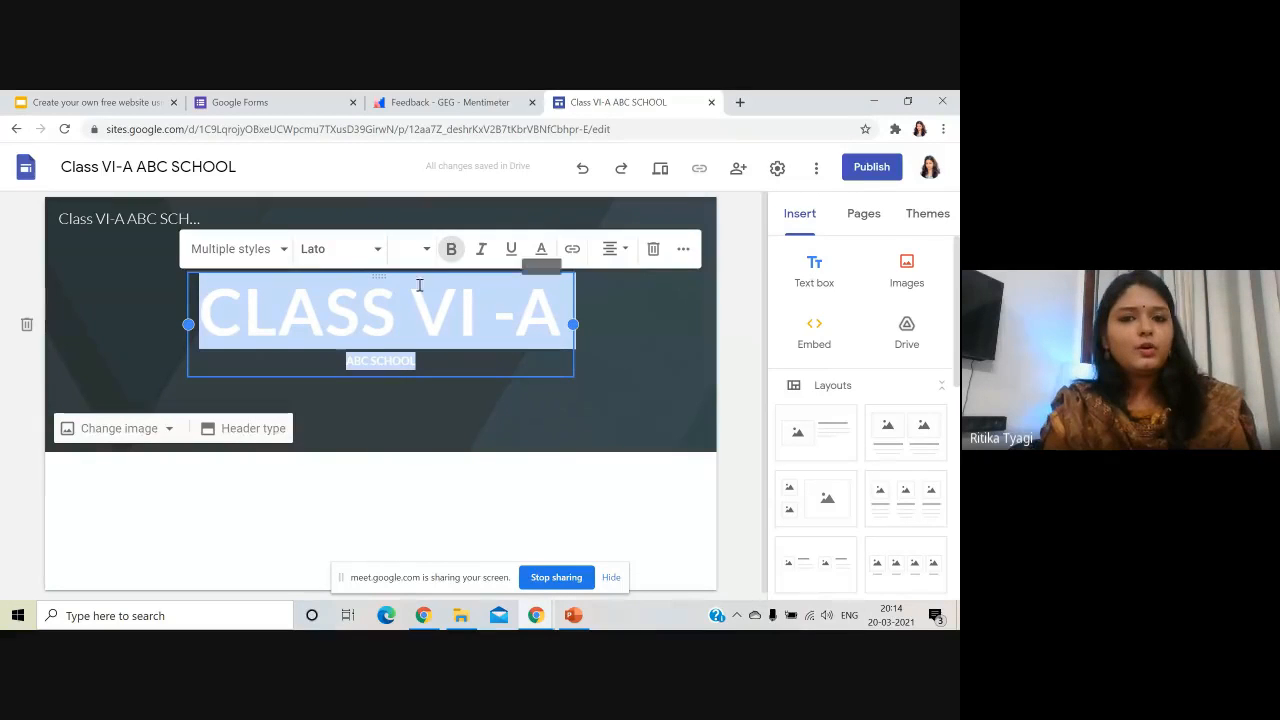
pyautogui.click(262, 250)
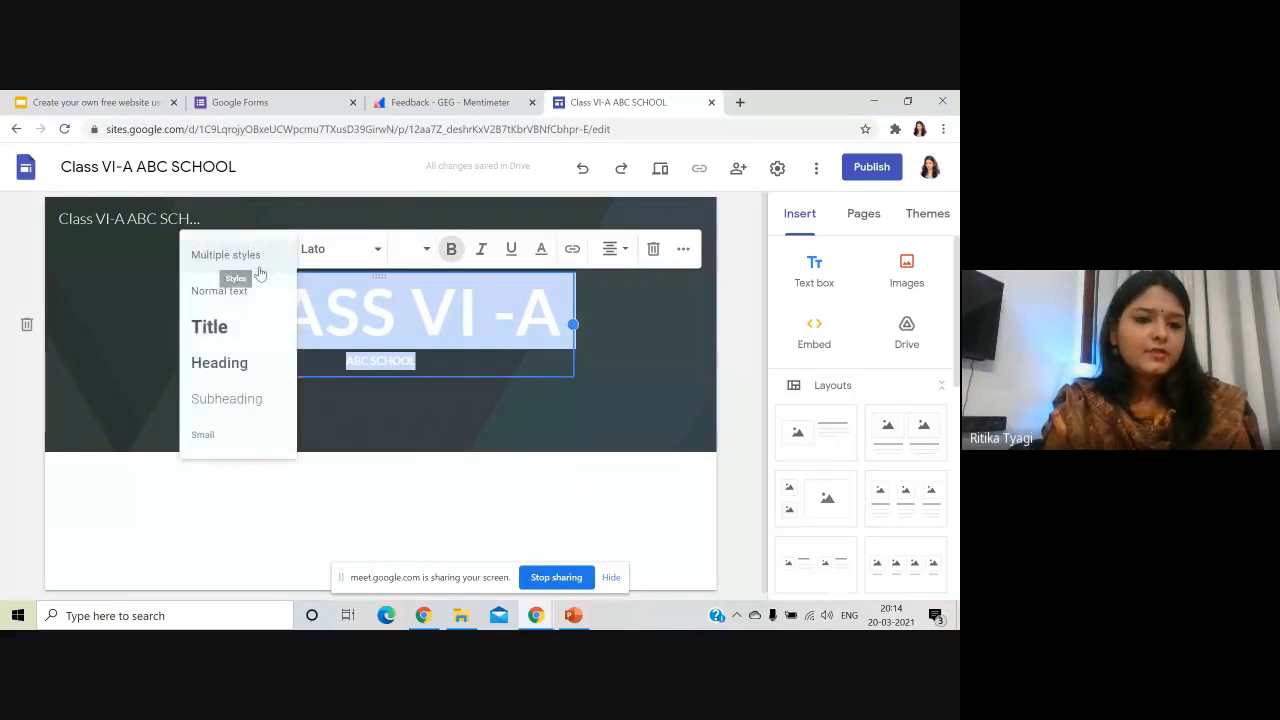
pyautogui.click(345, 249)
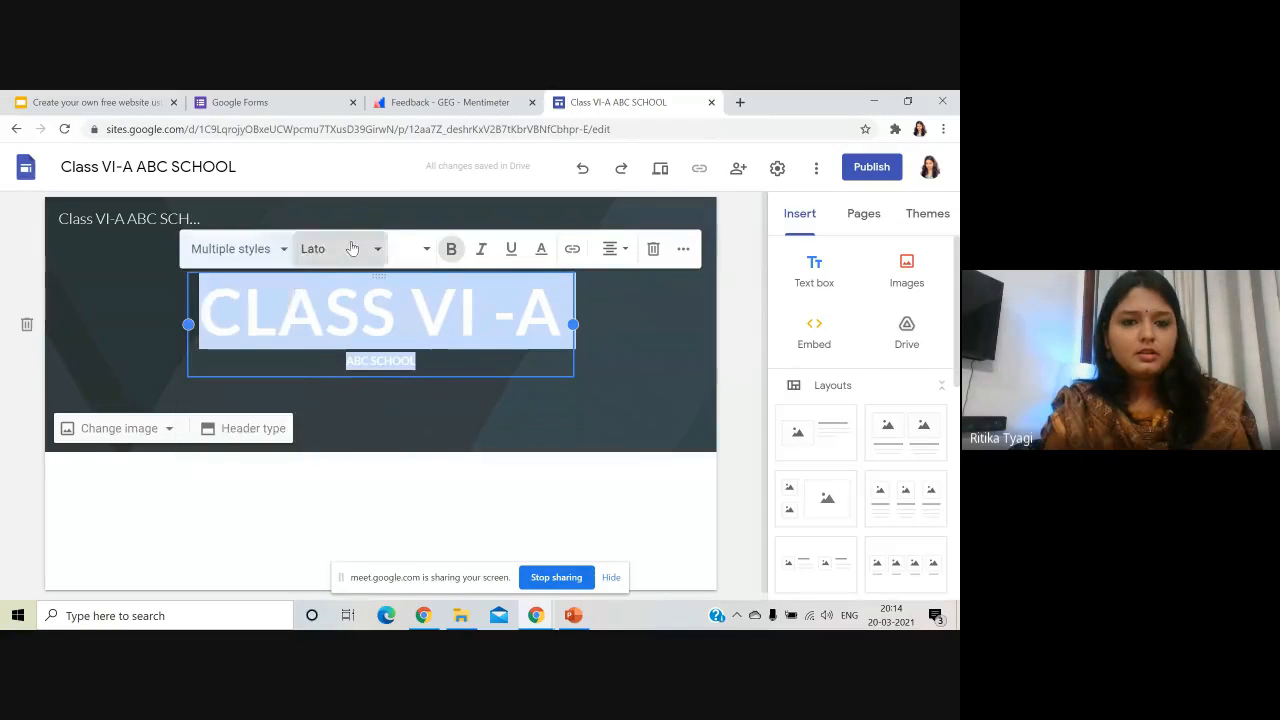
pyautogui.click(345, 249)
pyautogui.scroll(-2, 366, 443)
pyautogui.scroll(2, 366, 443)
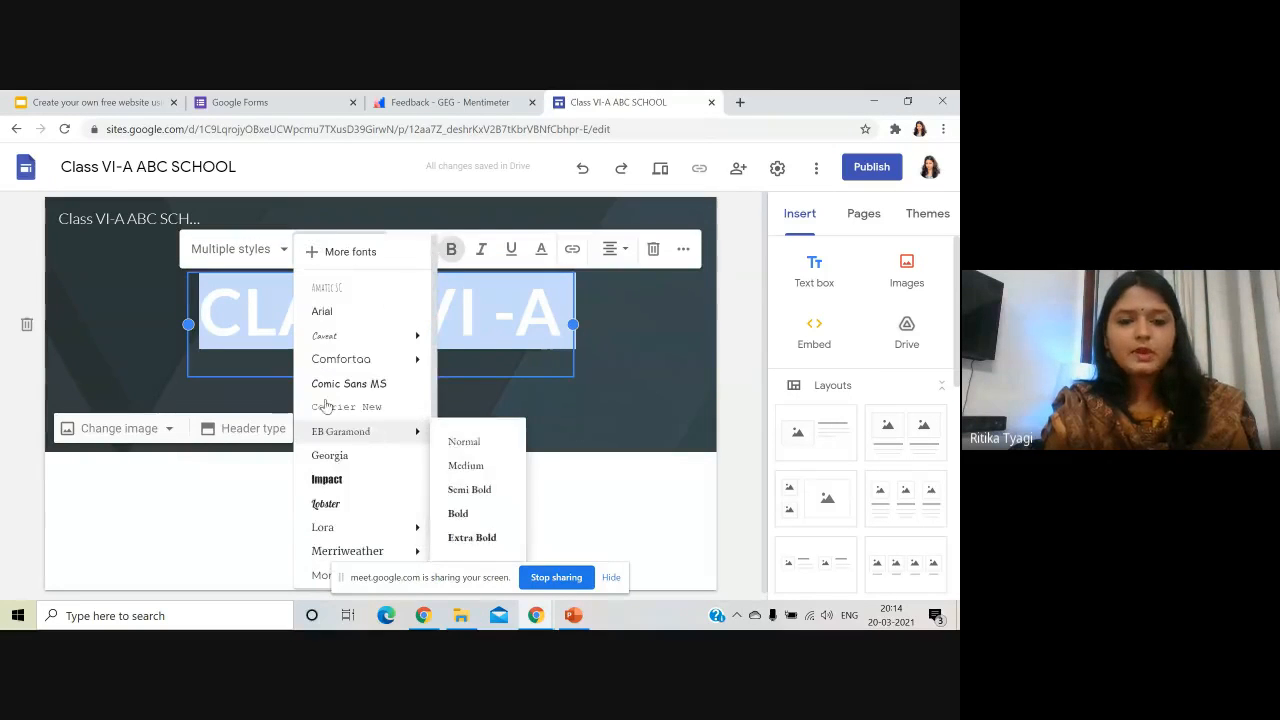
pyautogui.click(235, 403)
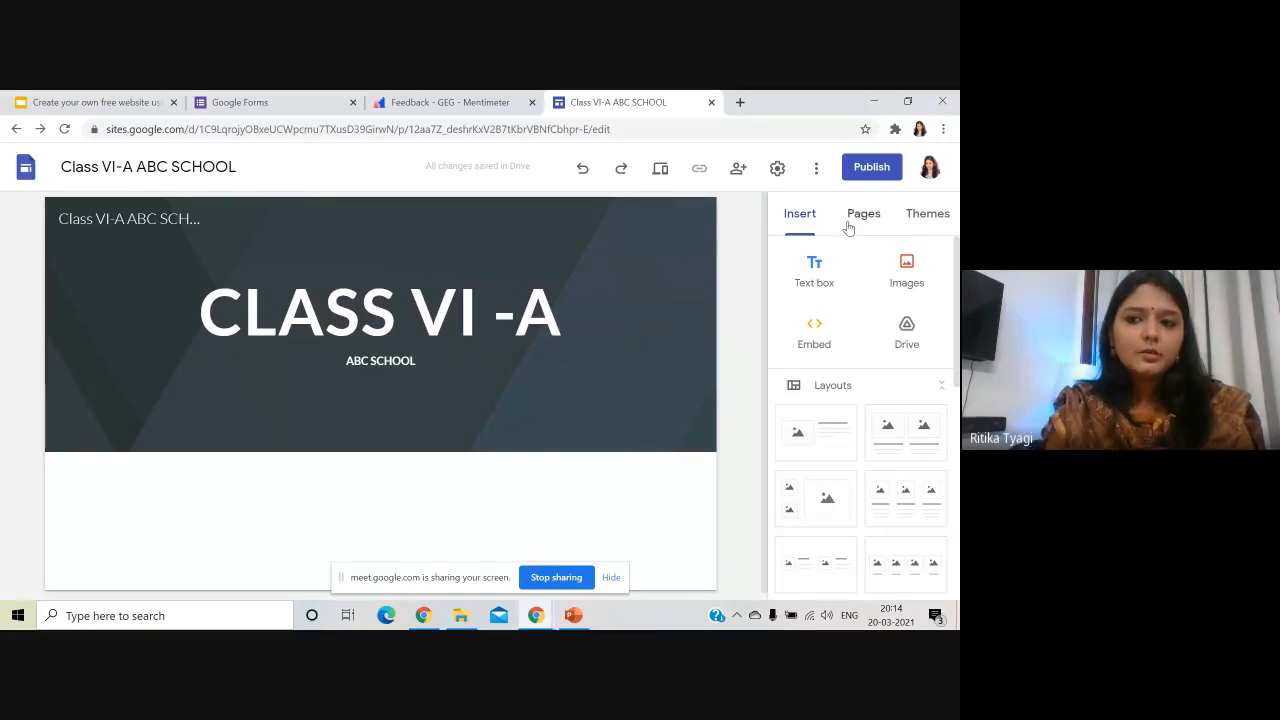
# - Apply the Level theme to the site
pyautogui.click(938, 220)
pyautogui.scroll(-2, 885, 350)
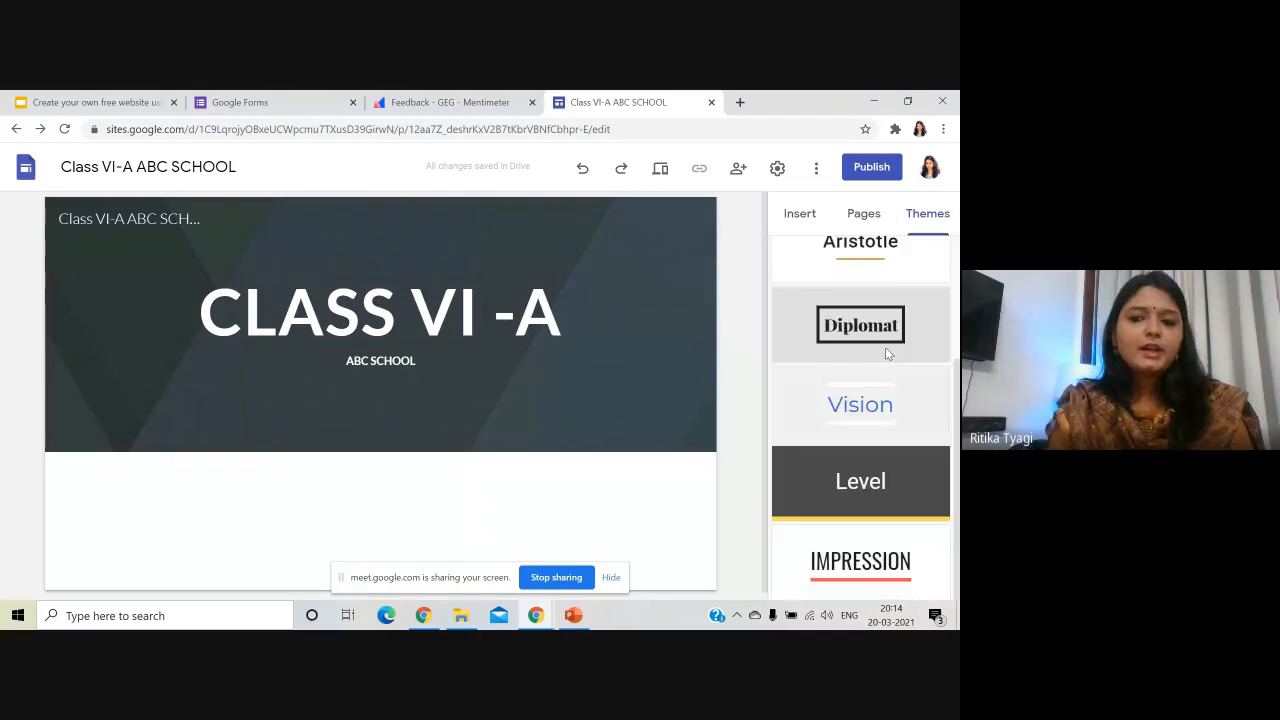
pyautogui.scroll(2, 885, 350)
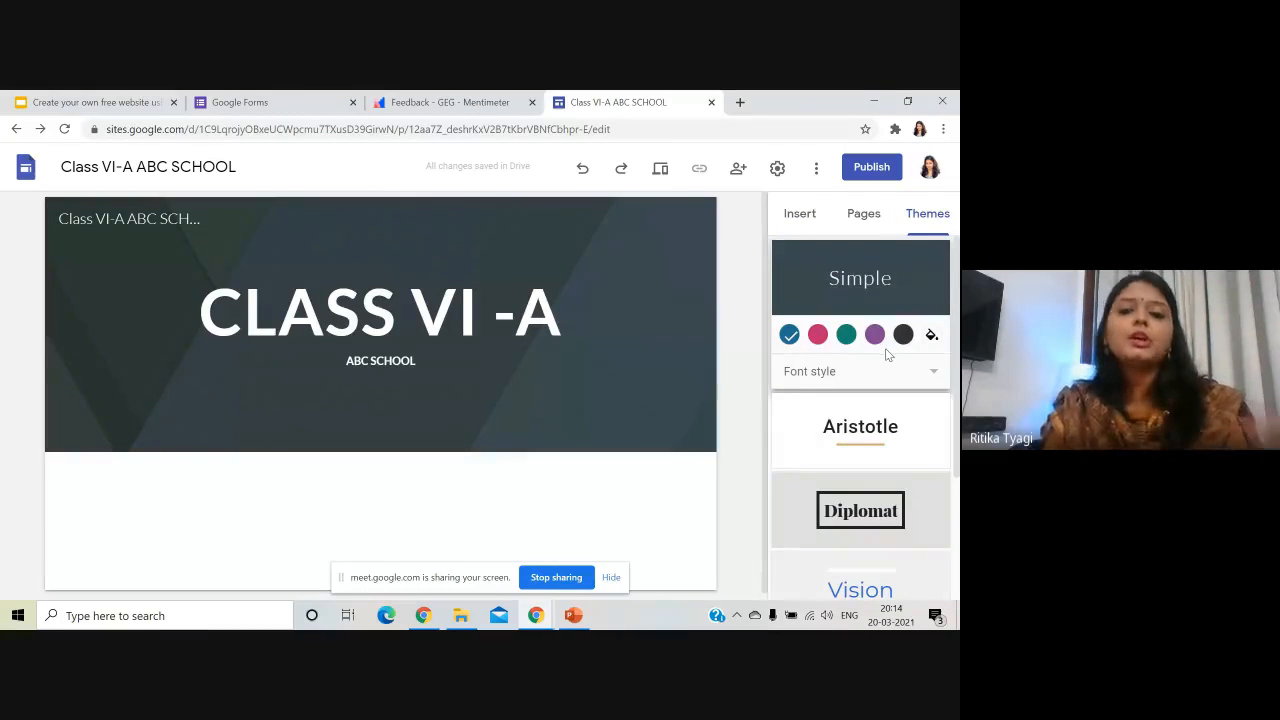
pyautogui.scroll(-3, 862, 378)
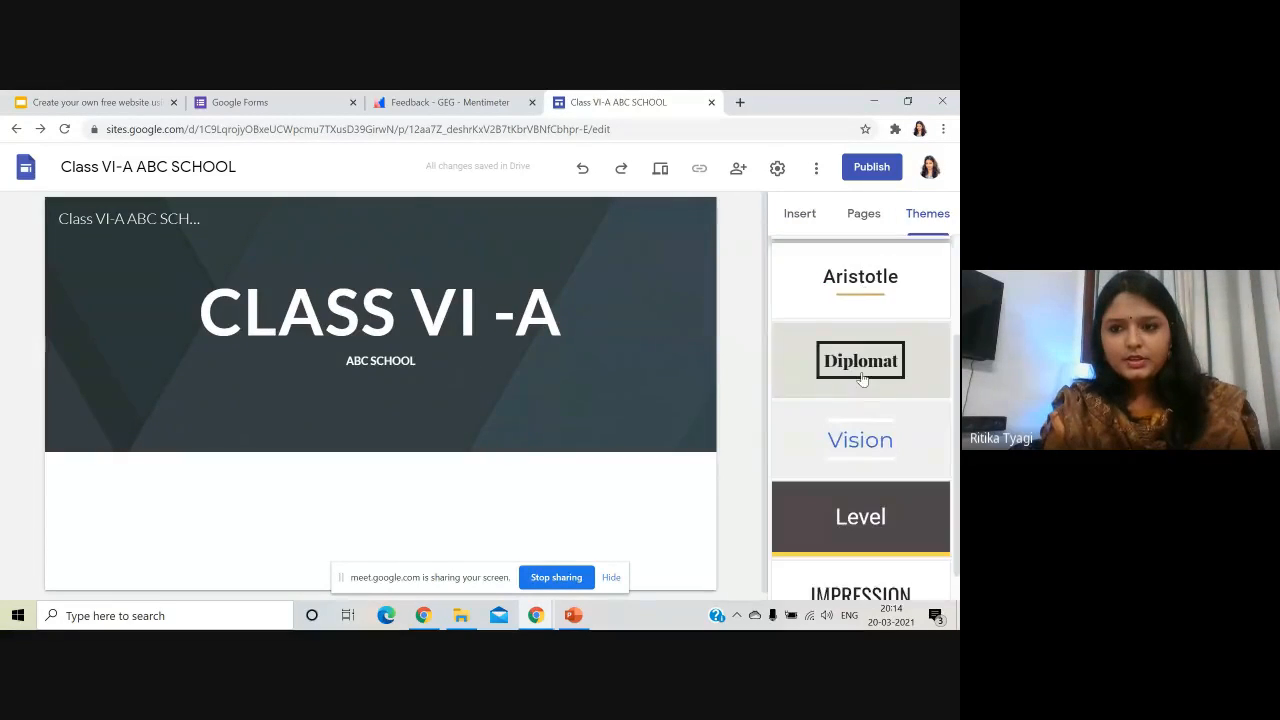
pyautogui.scroll(3, 862, 378)
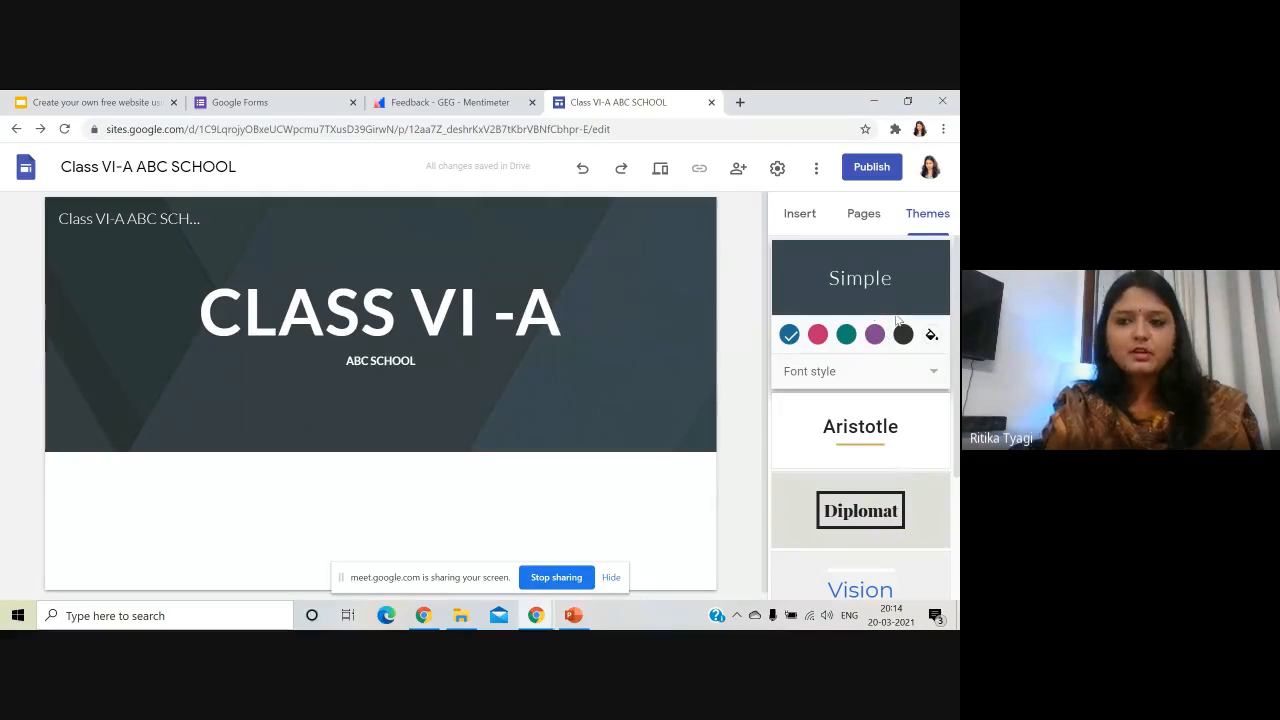
pyautogui.scroll(-4, 865, 392)
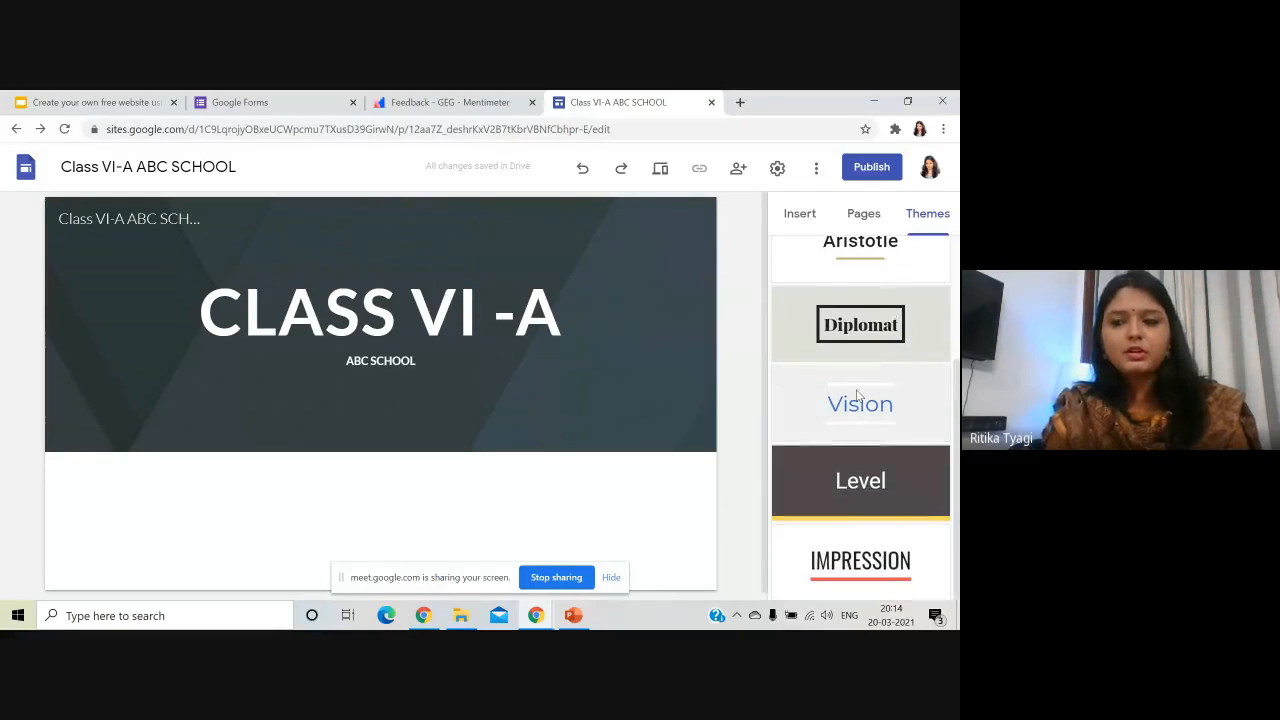
pyautogui.click(898, 483)
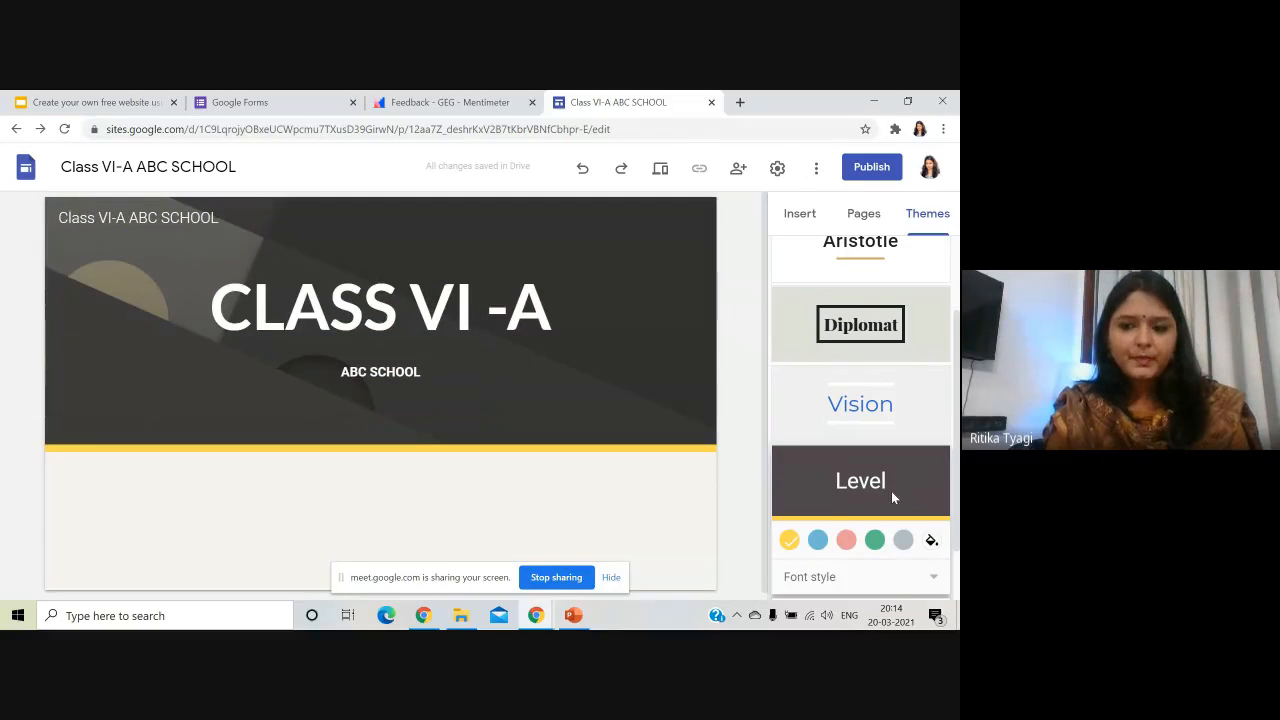
# - Try blue and green accents, then set a custom yellow accent colour
pyautogui.click(818, 541)
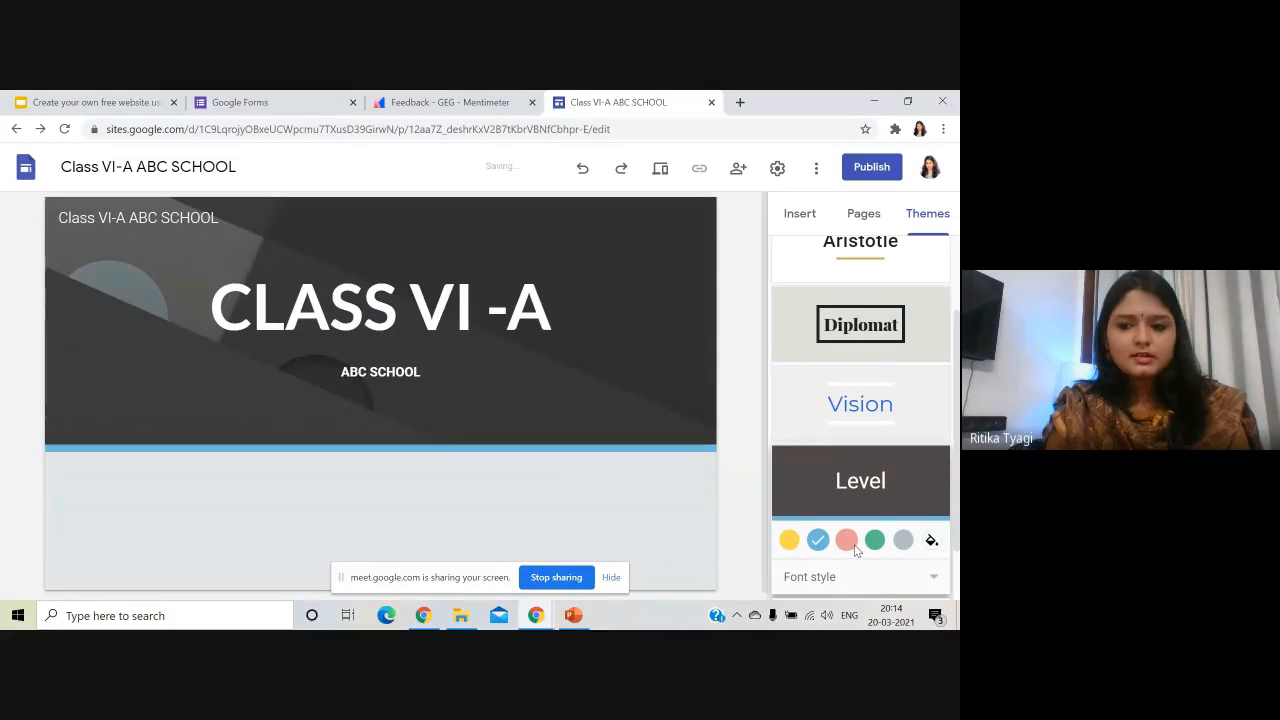
pyautogui.click(876, 541)
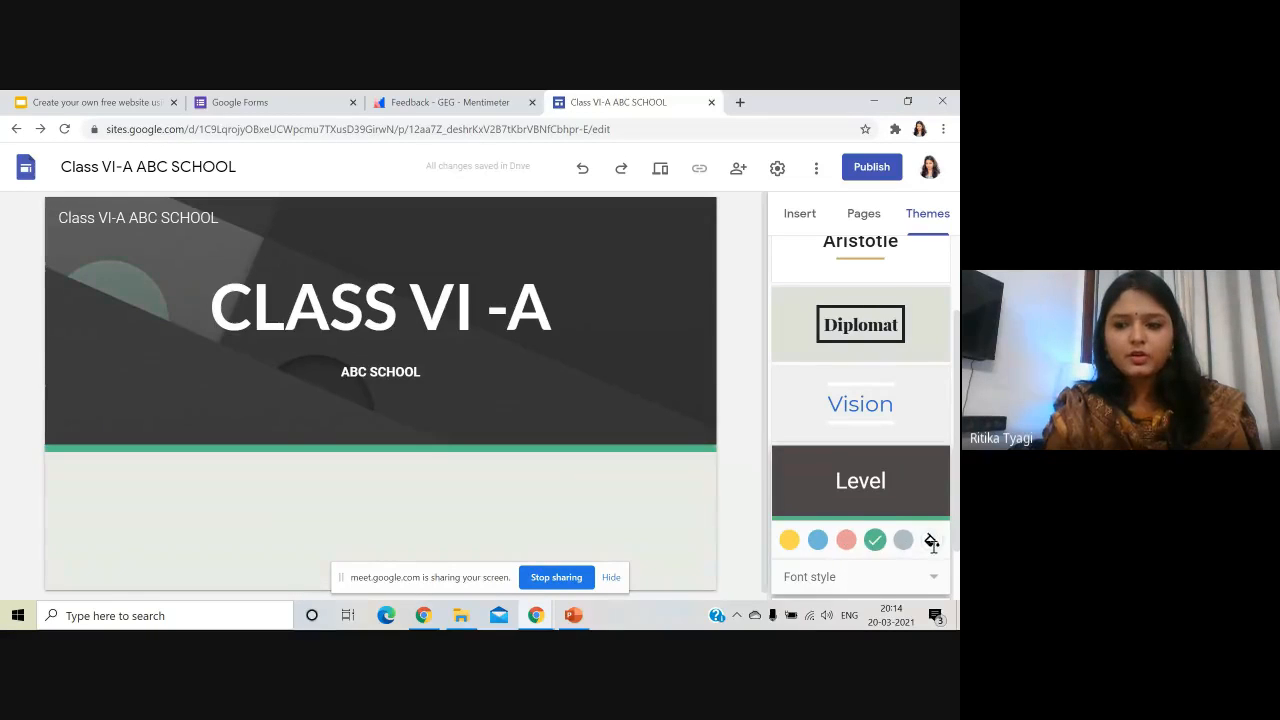
pyautogui.click(931, 541)
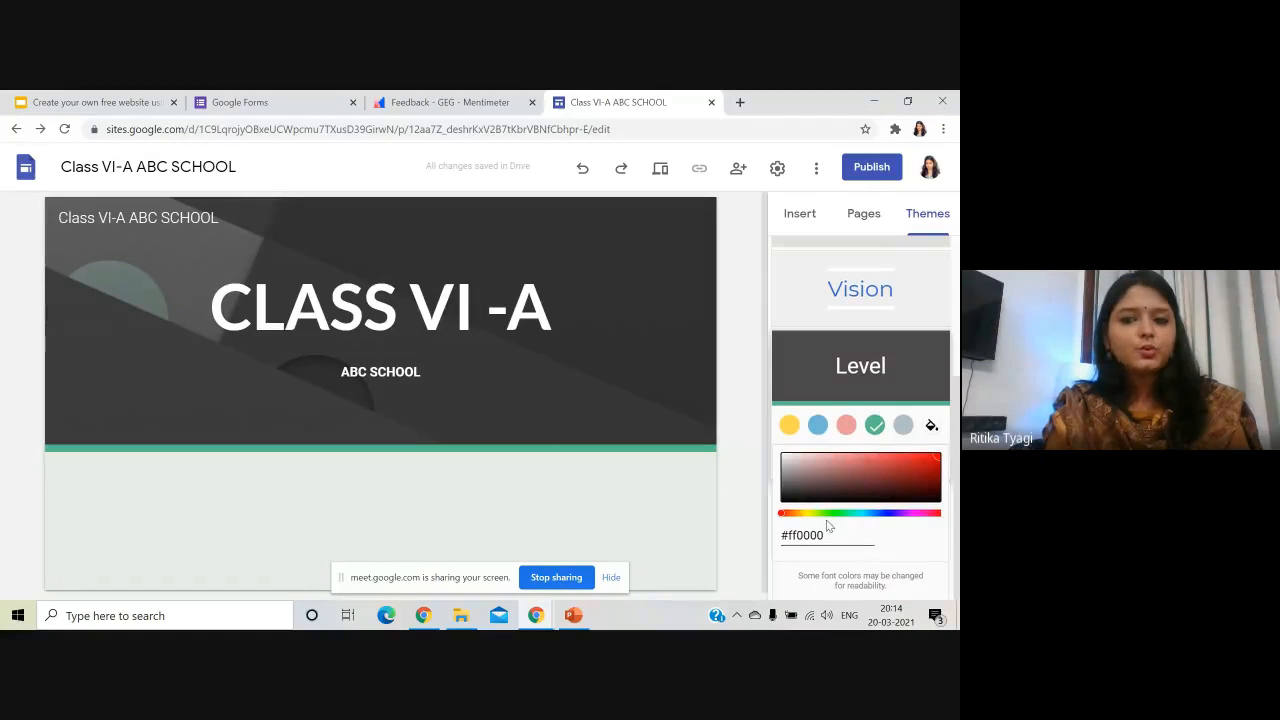
pyautogui.moveTo(848, 515); pyautogui.dragTo(806, 521)
pyautogui.click(793, 432)
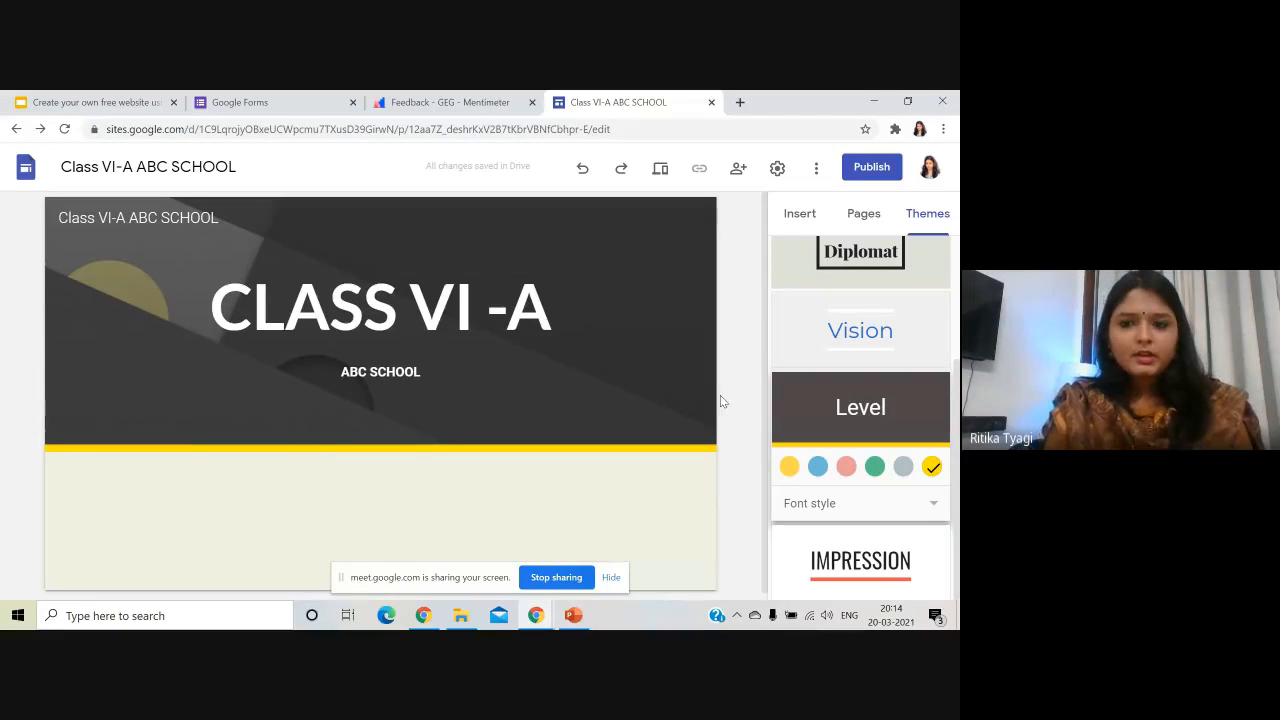
# - Replace the header background with the blue polka-dot gallery image
pyautogui.click(391, 340)
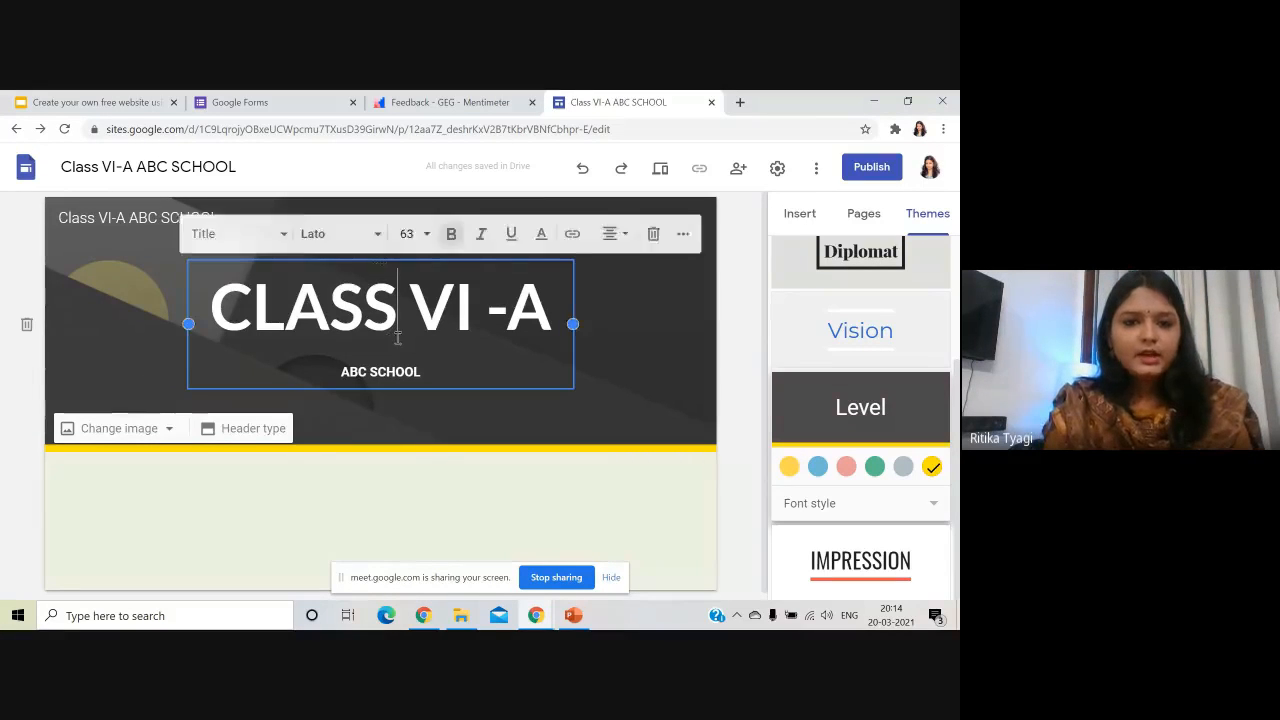
pyautogui.click(319, 407)
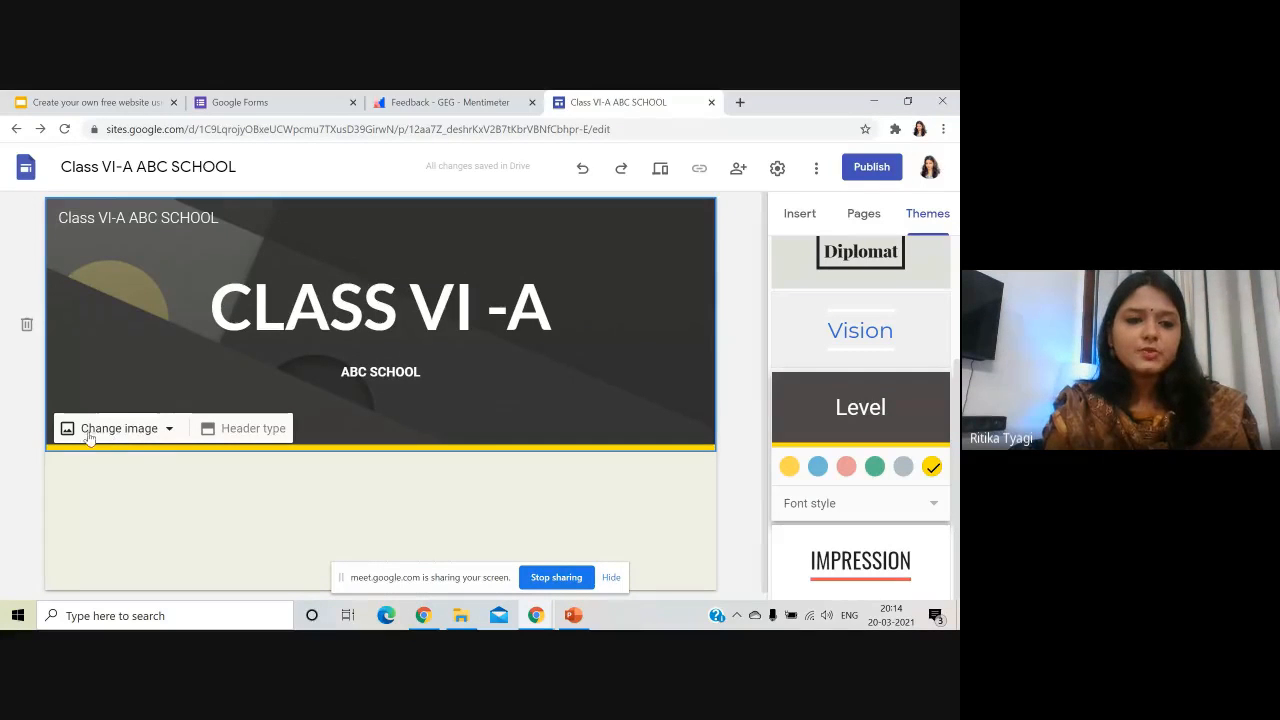
pyautogui.click(168, 430)
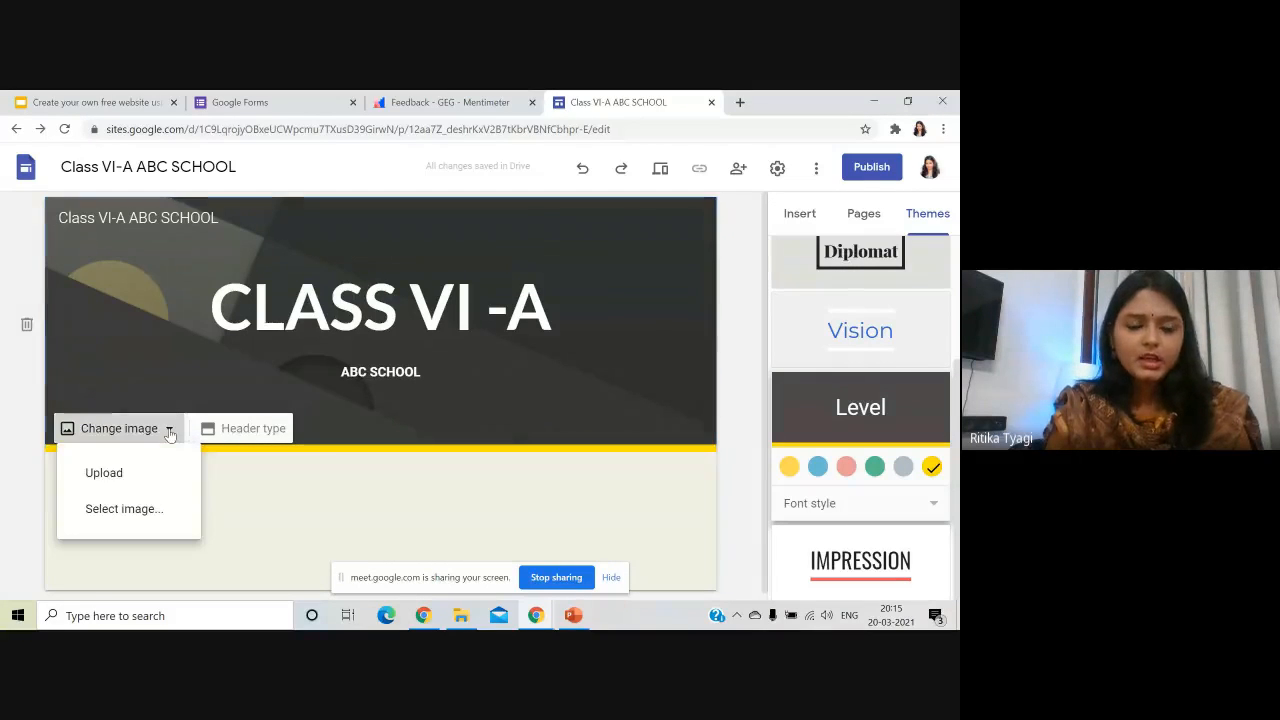
pyautogui.click(168, 515)
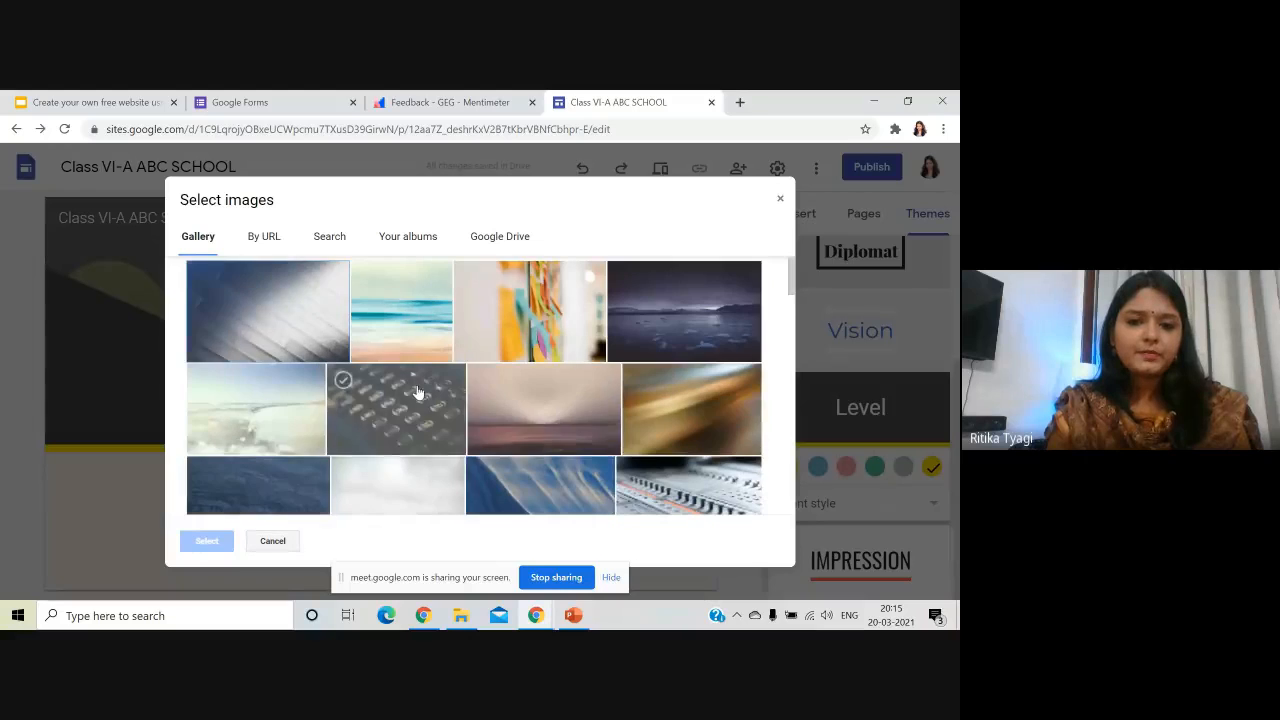
pyautogui.scroll(-3, 390, 390)
pyautogui.scroll(-10, 390, 390)
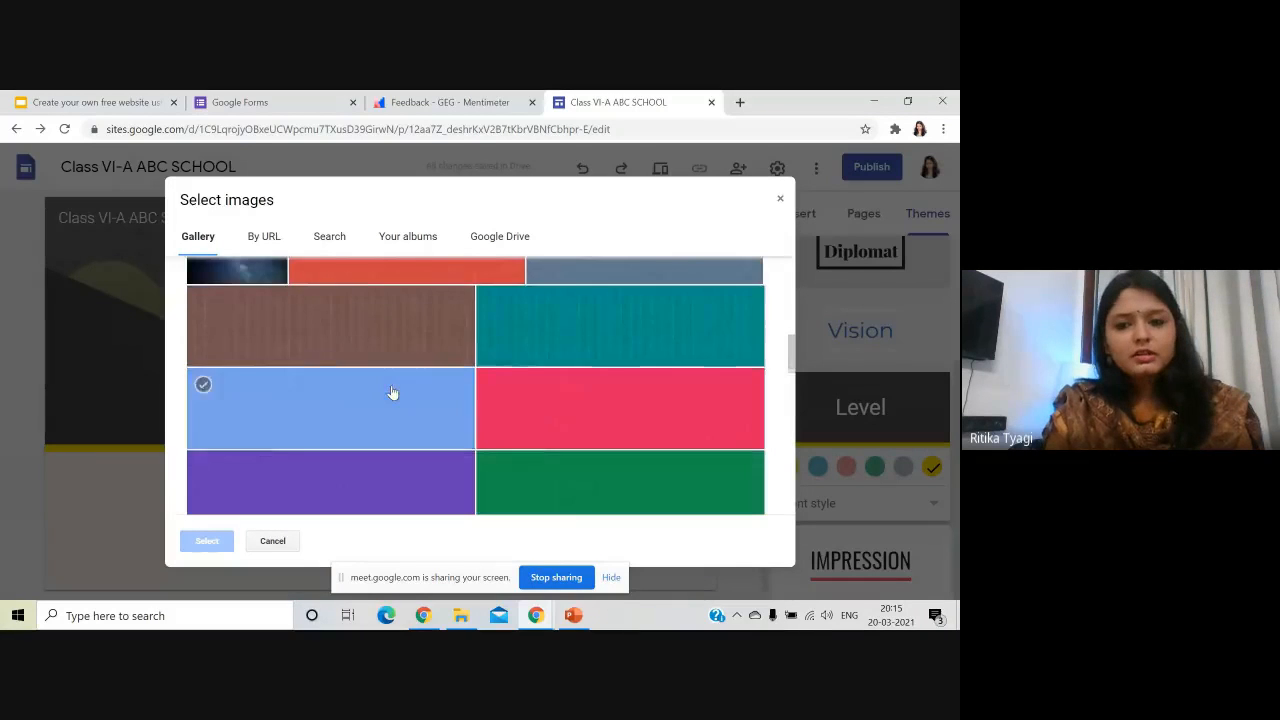
pyautogui.scroll(3, 400, 395)
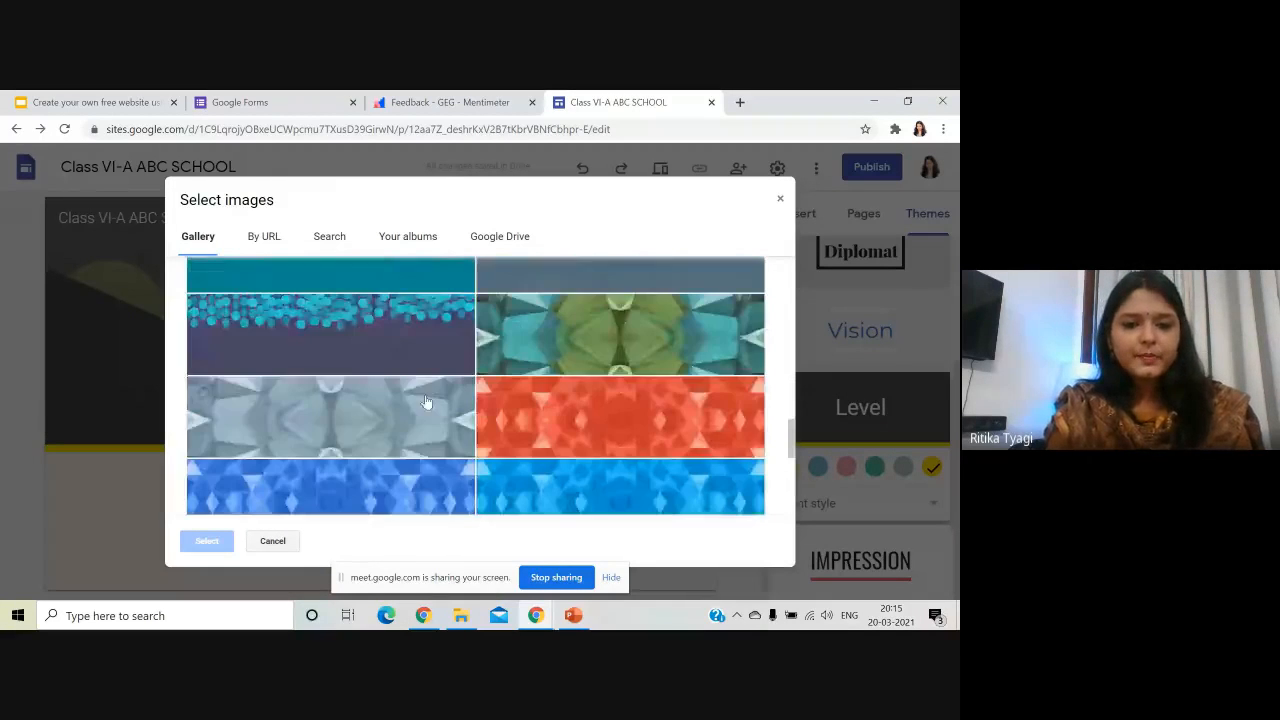
pyautogui.scroll(-3, 428, 405)
pyautogui.scroll(5, 560, 400)
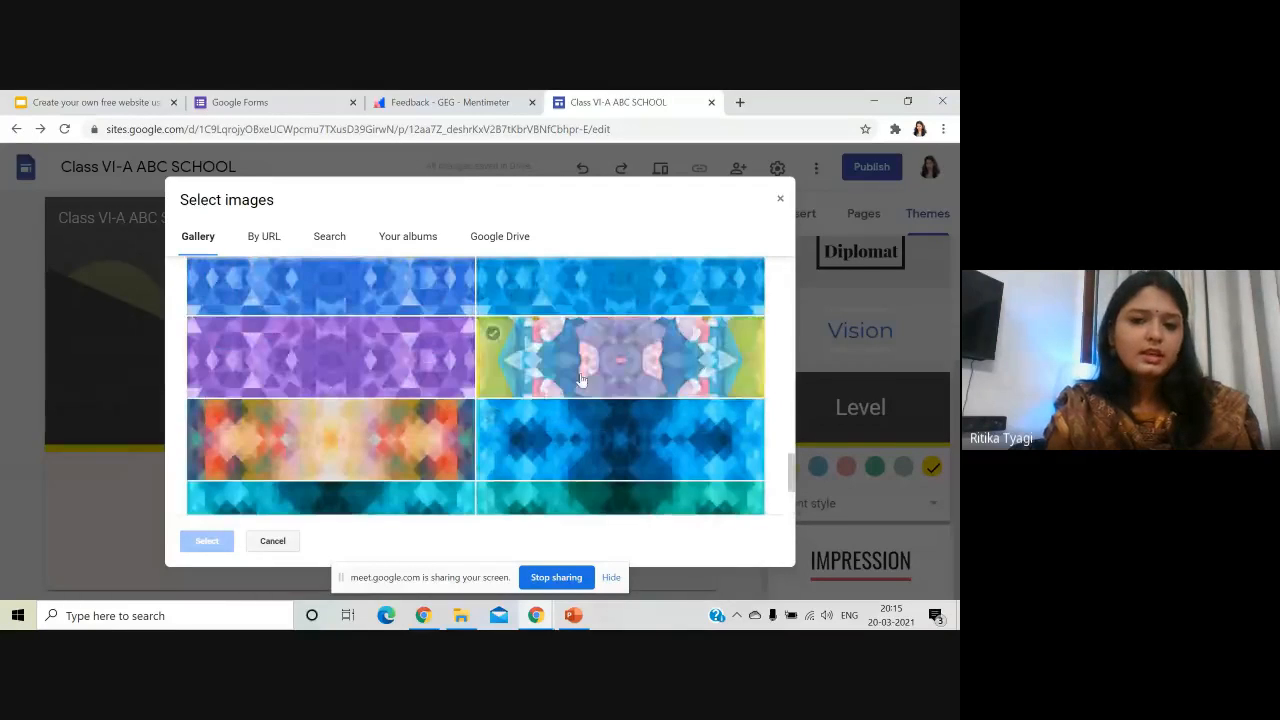
pyautogui.click(440, 360)
pyautogui.scroll(2, 446, 415)
pyautogui.click(372, 357)
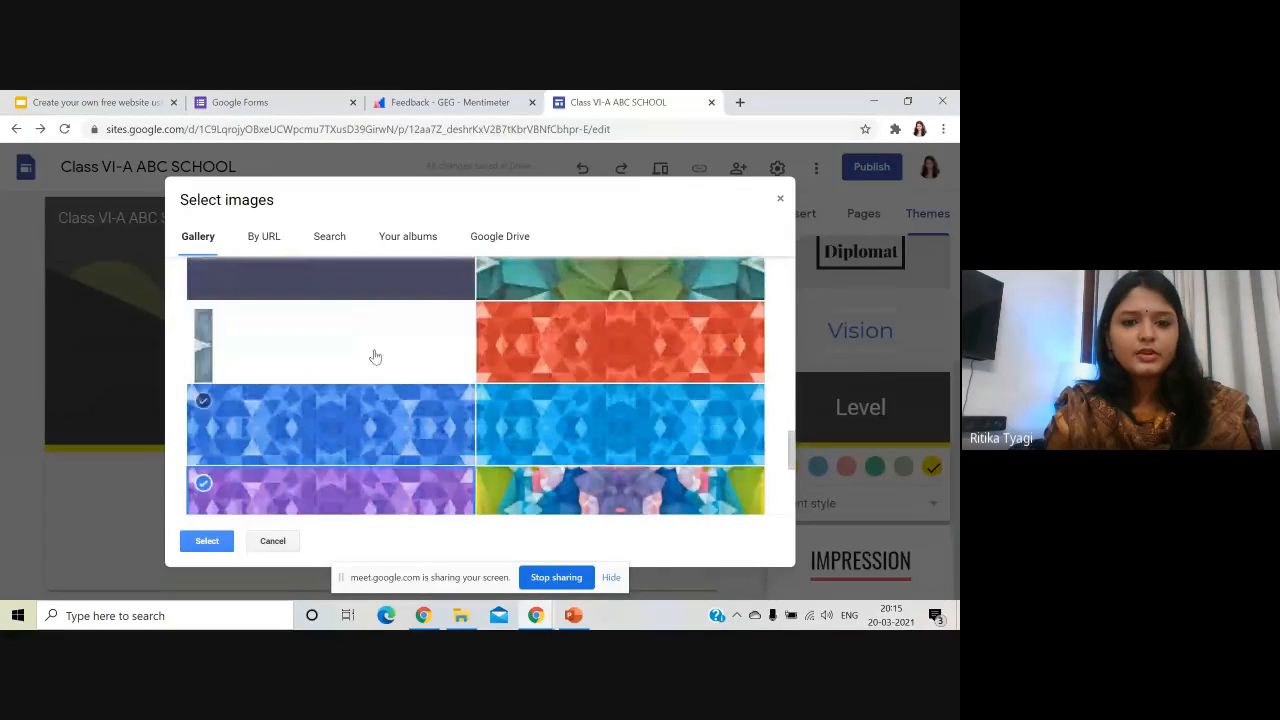
pyautogui.scroll(10, 400, 380)
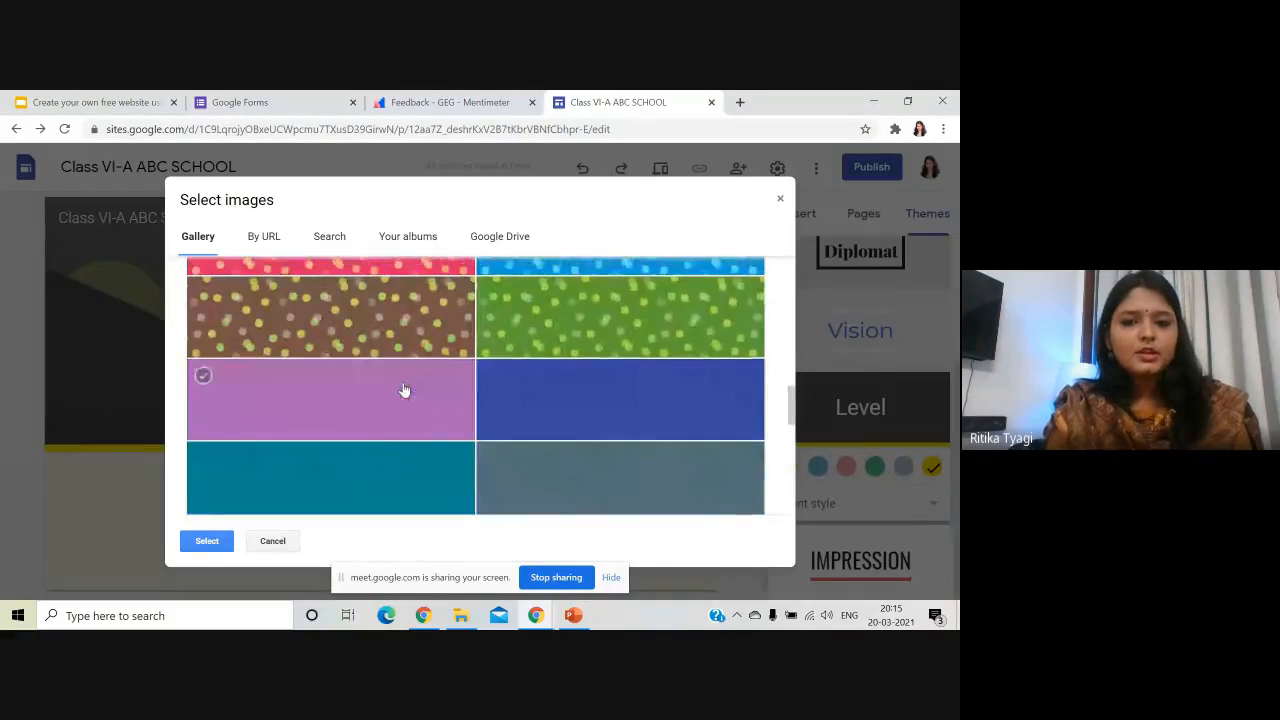
pyautogui.click(562, 391)
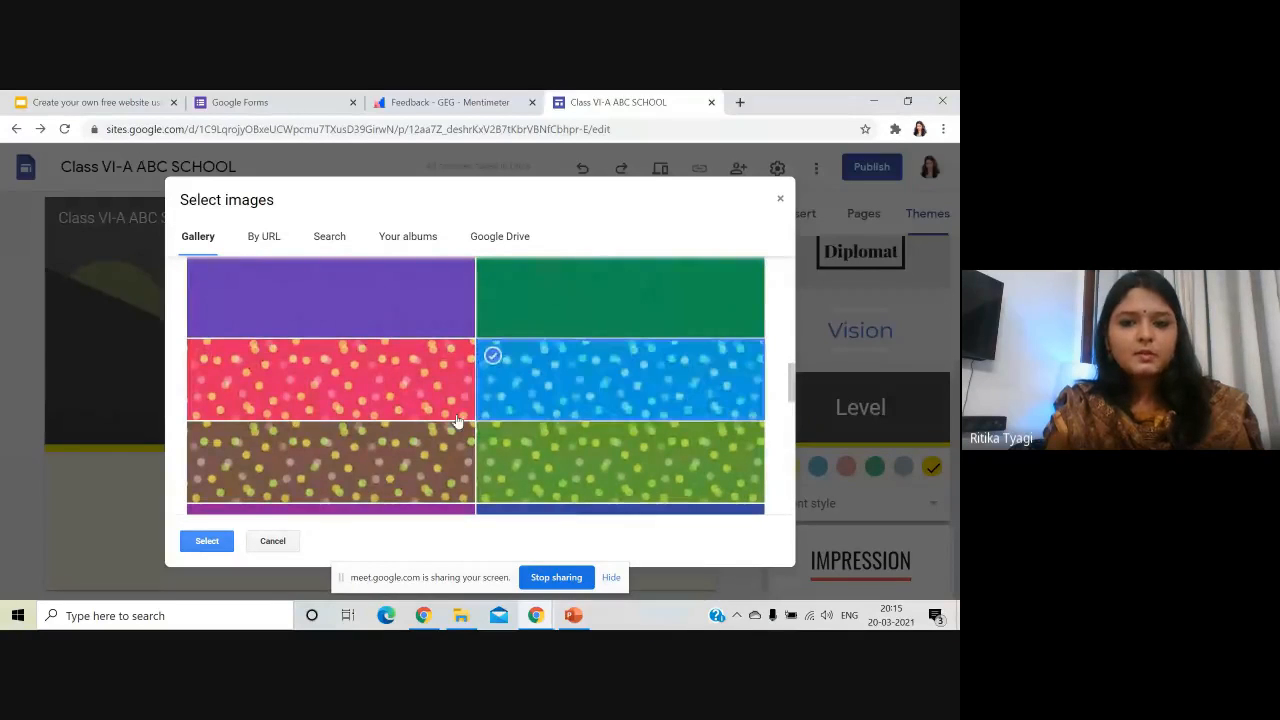
pyautogui.click(200, 545)
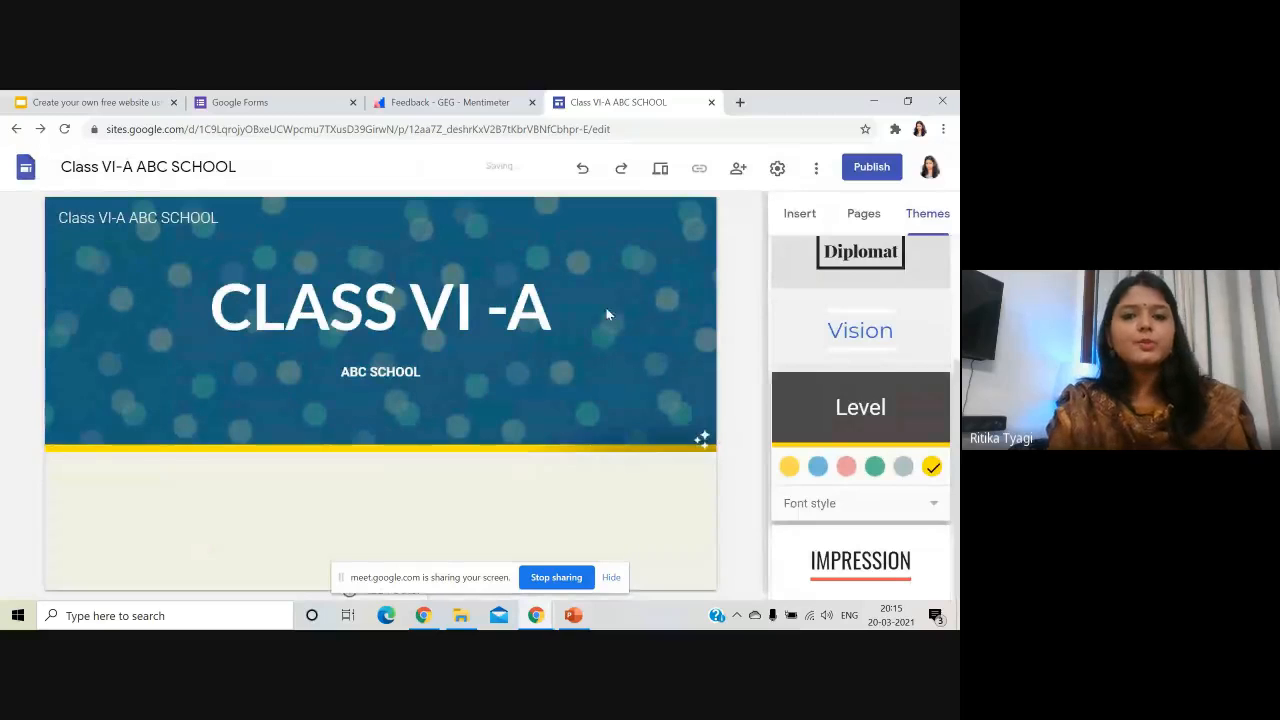
# - Toggle the header's readability overlay off and back on
pyautogui.moveTo(608, 314)
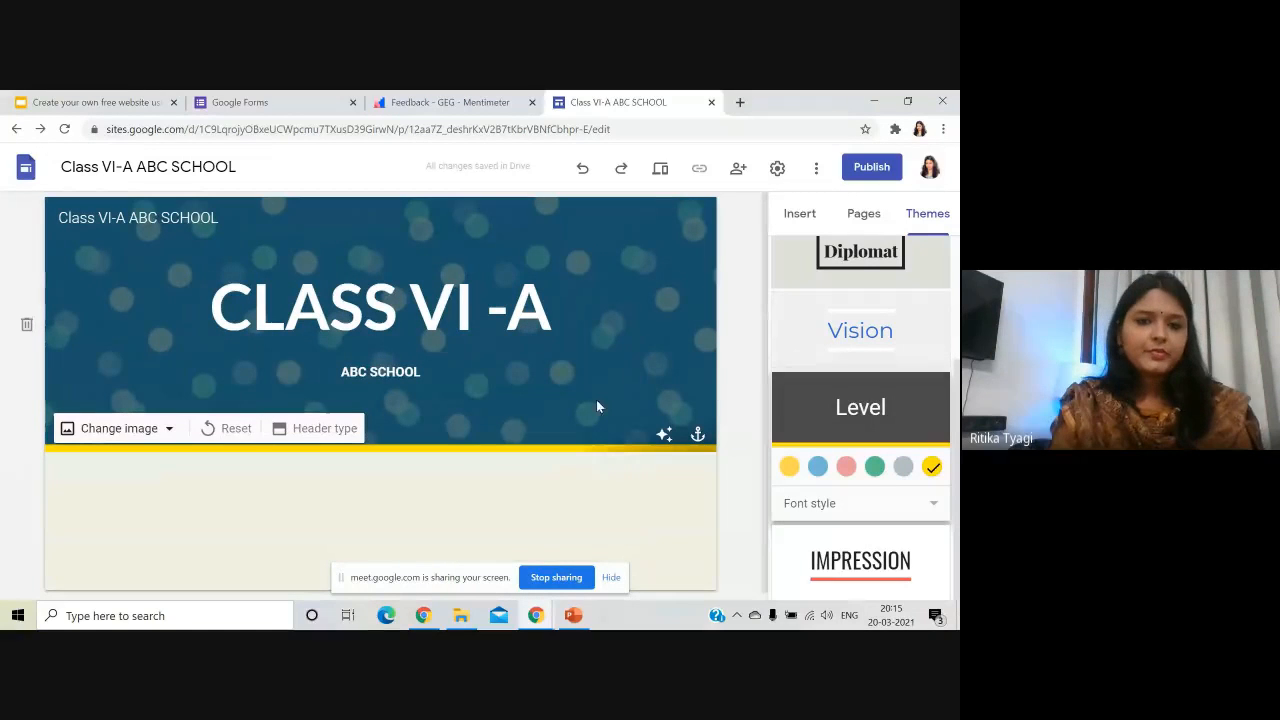
pyautogui.click(664, 437)
pyautogui.click(664, 437)
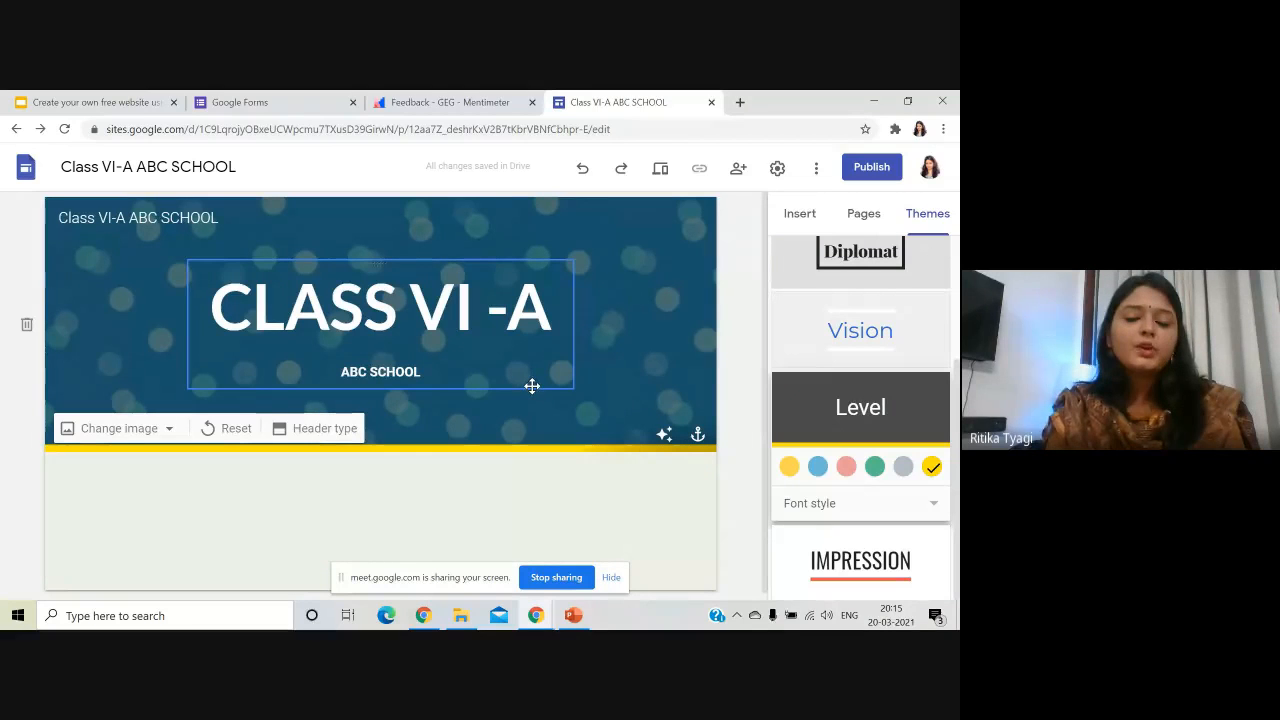
pyautogui.click(168, 428)
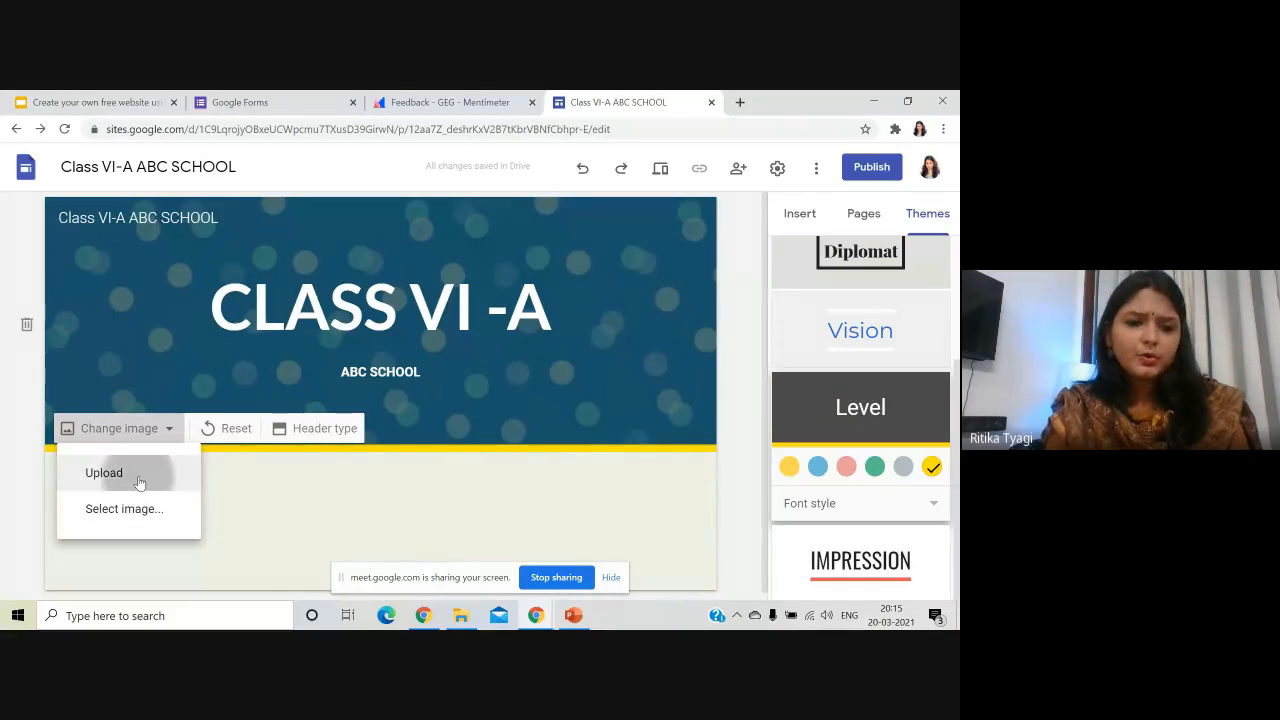
# - Upload the 'picture' photo of the school building as the header background
pyautogui.click(140, 476)
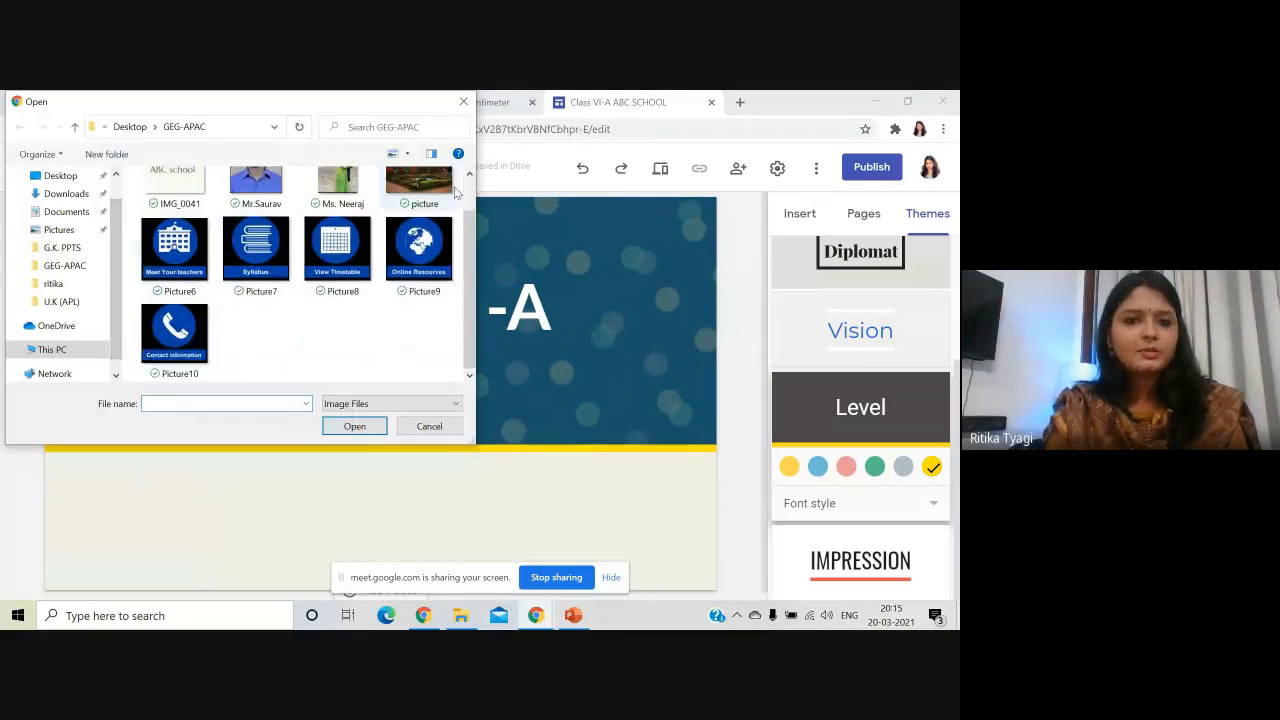
pyautogui.click(418, 210)
pyautogui.click(355, 427)
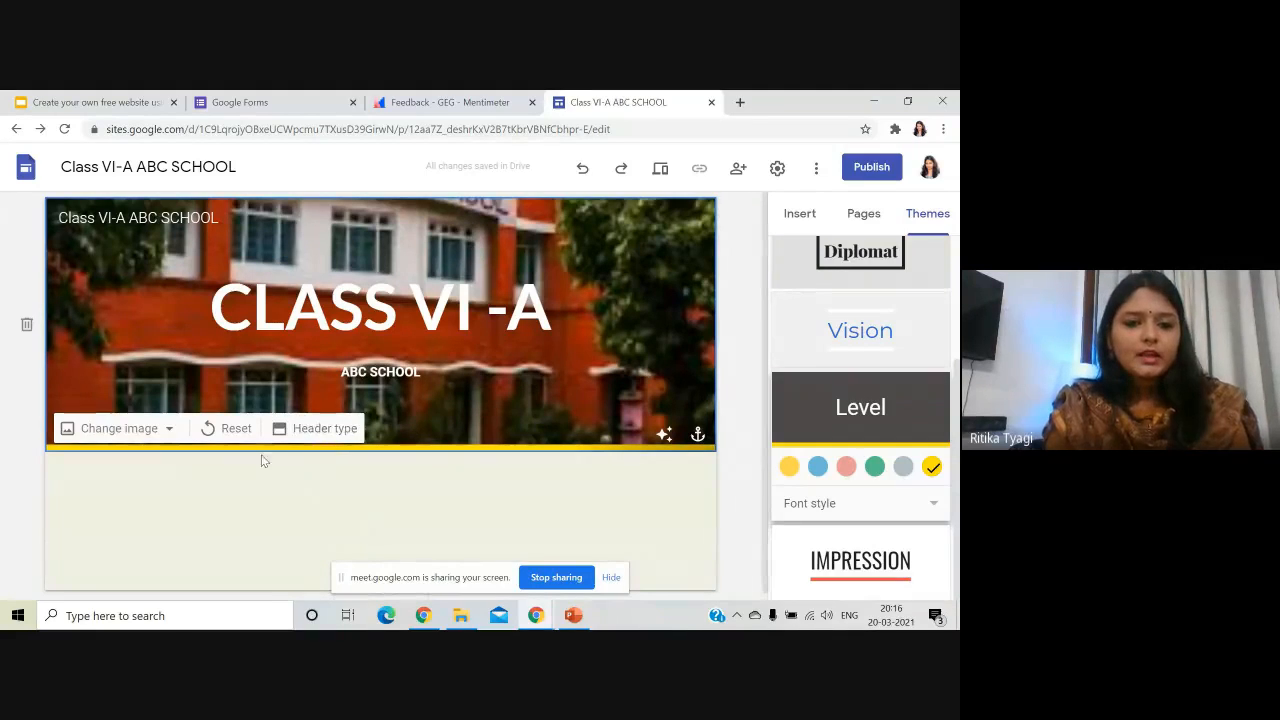
pyautogui.click(323, 429)
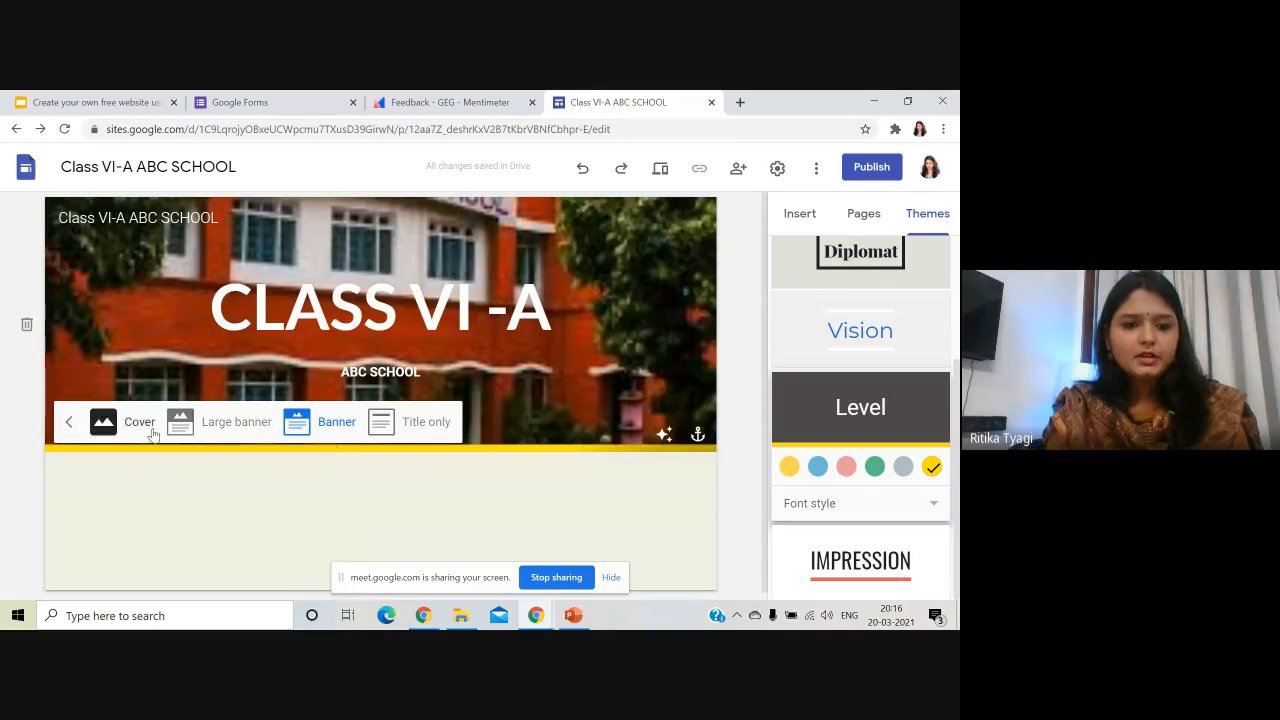
pyautogui.click(135, 428)
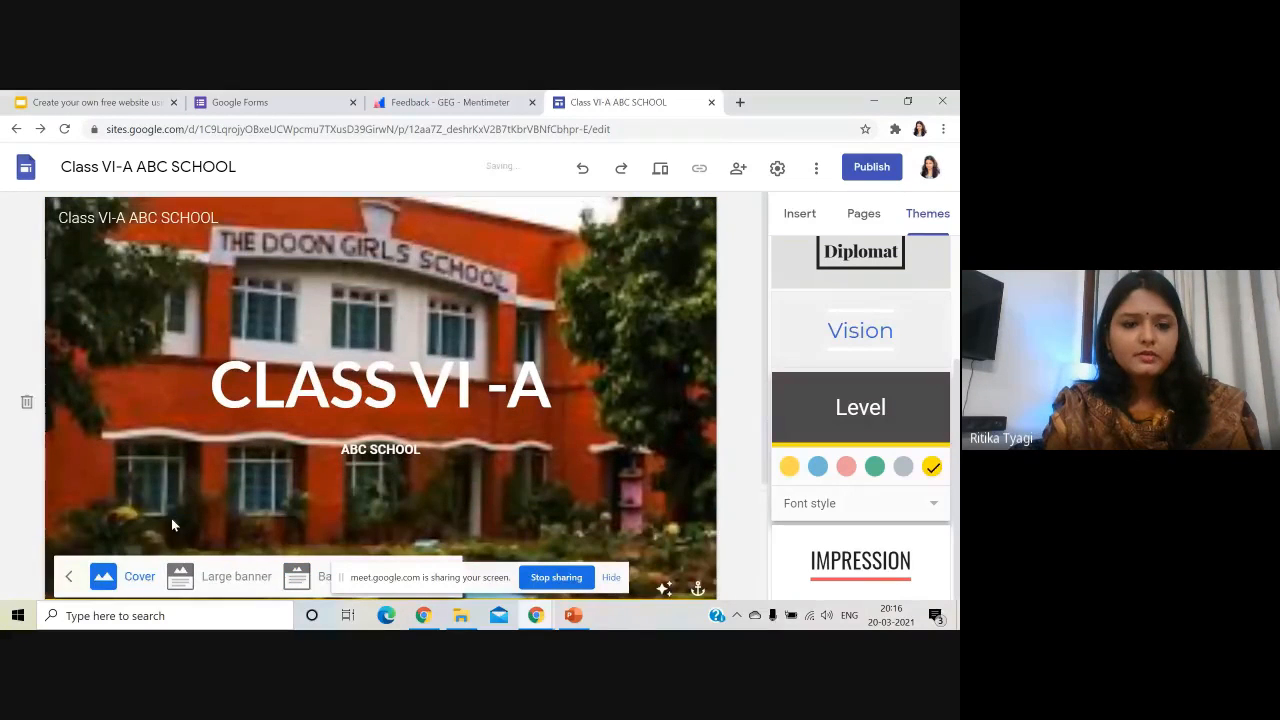
pyautogui.click(217, 576)
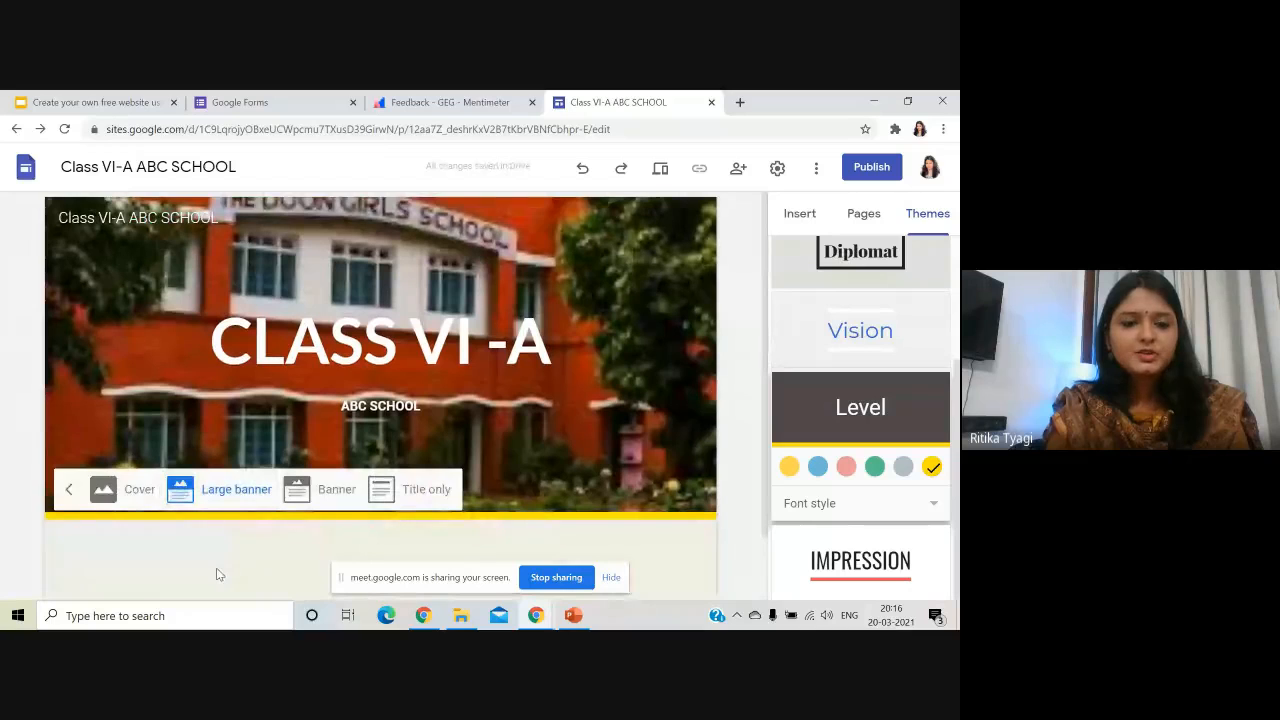
pyautogui.click(337, 498)
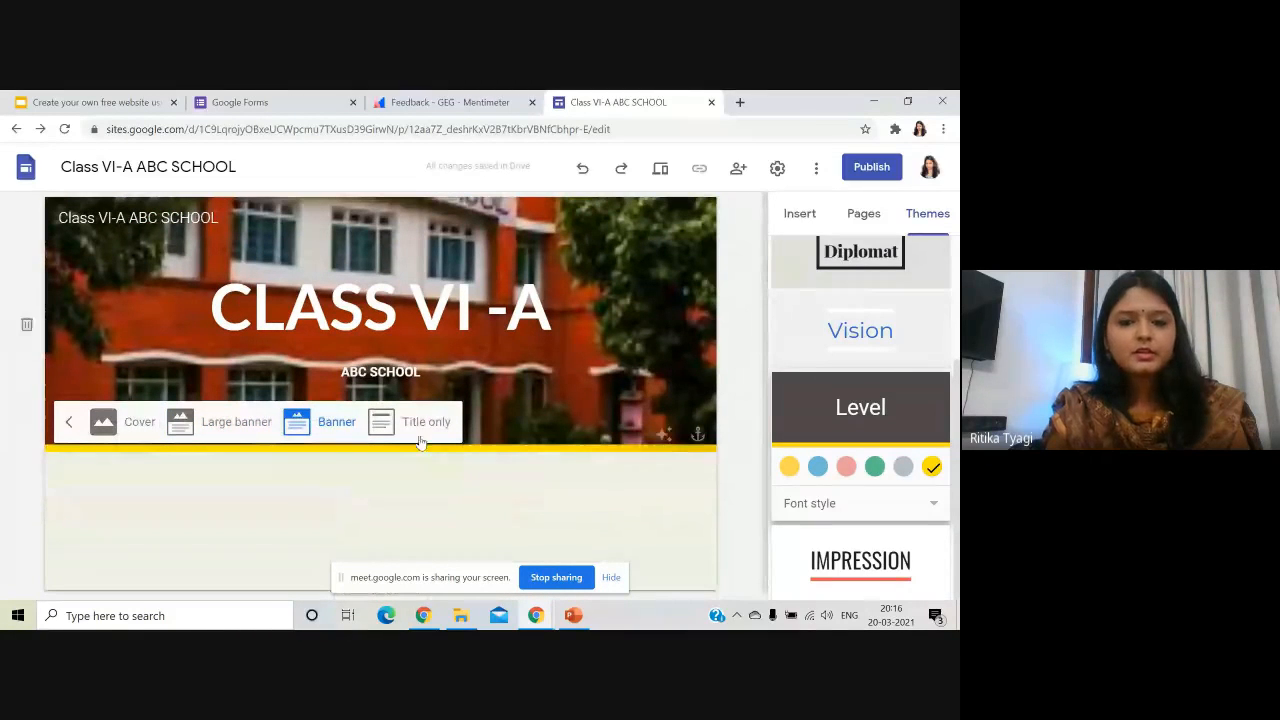
pyautogui.click(424, 428)
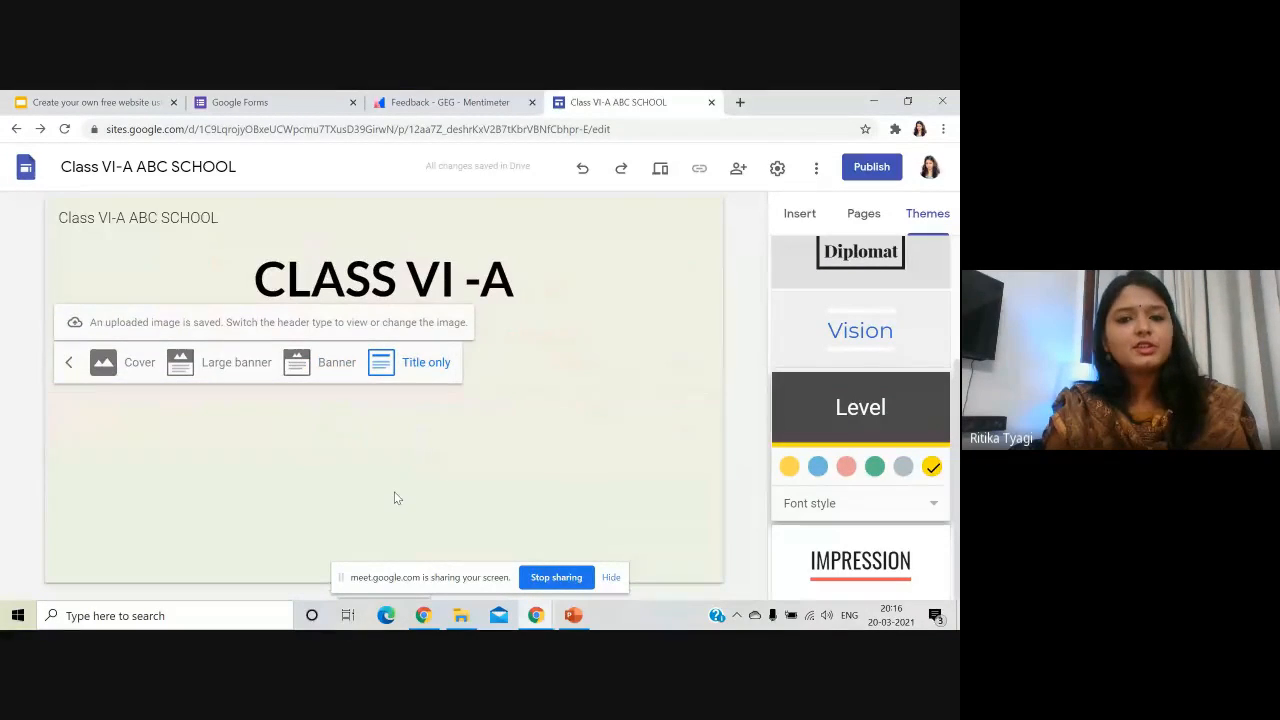
pyautogui.click(334, 364)
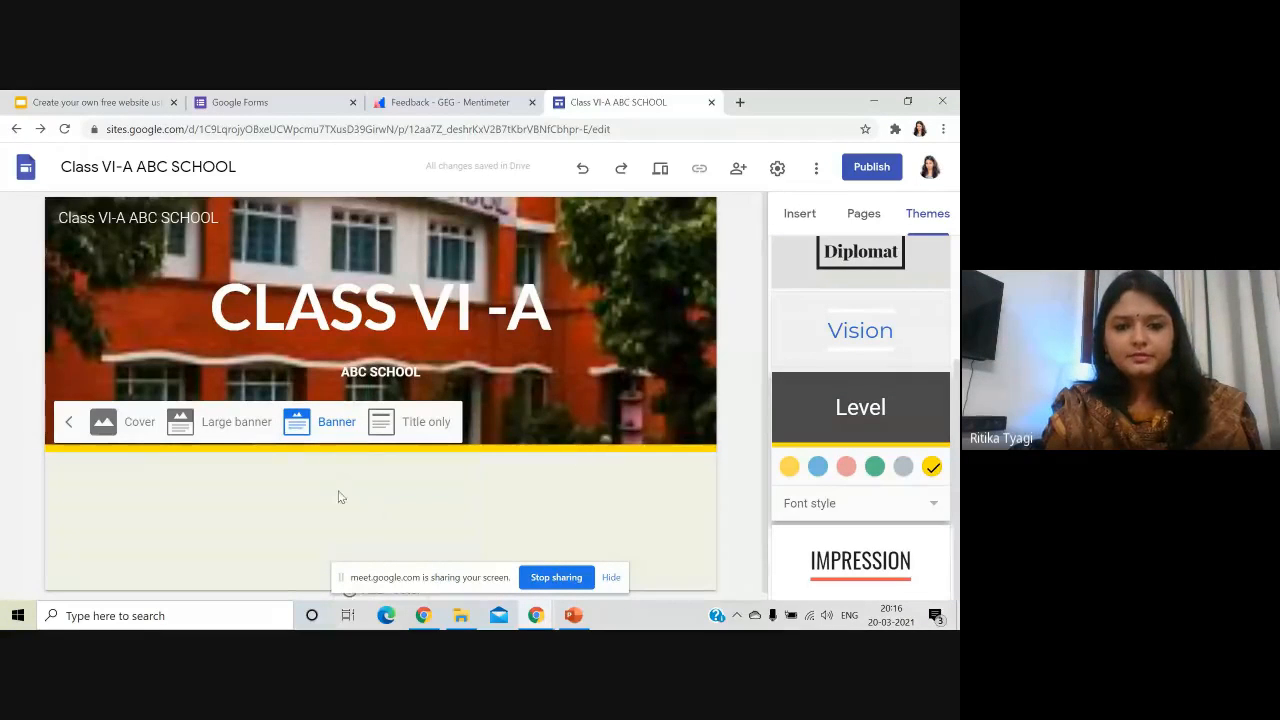
pyautogui.click(276, 475)
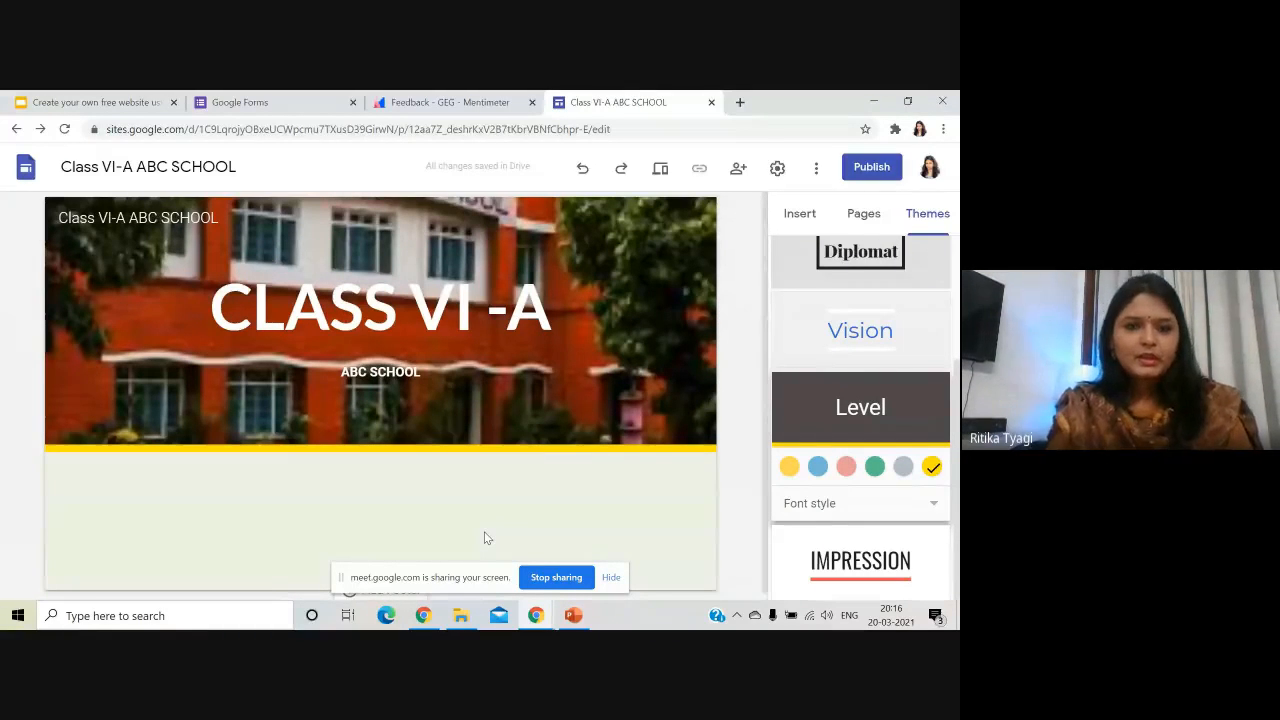
# - Show the site's page list, which holds only the Home page
pyautogui.scroll(3, 787, 393)
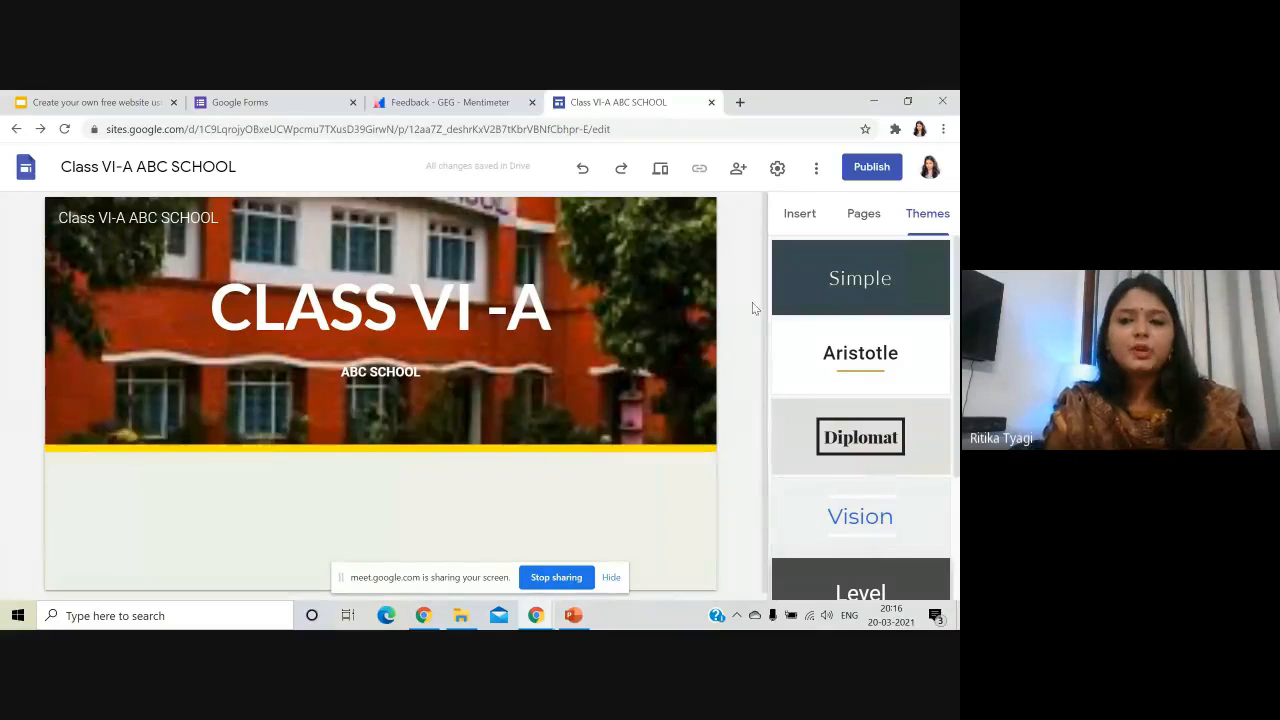
pyautogui.click(866, 216)
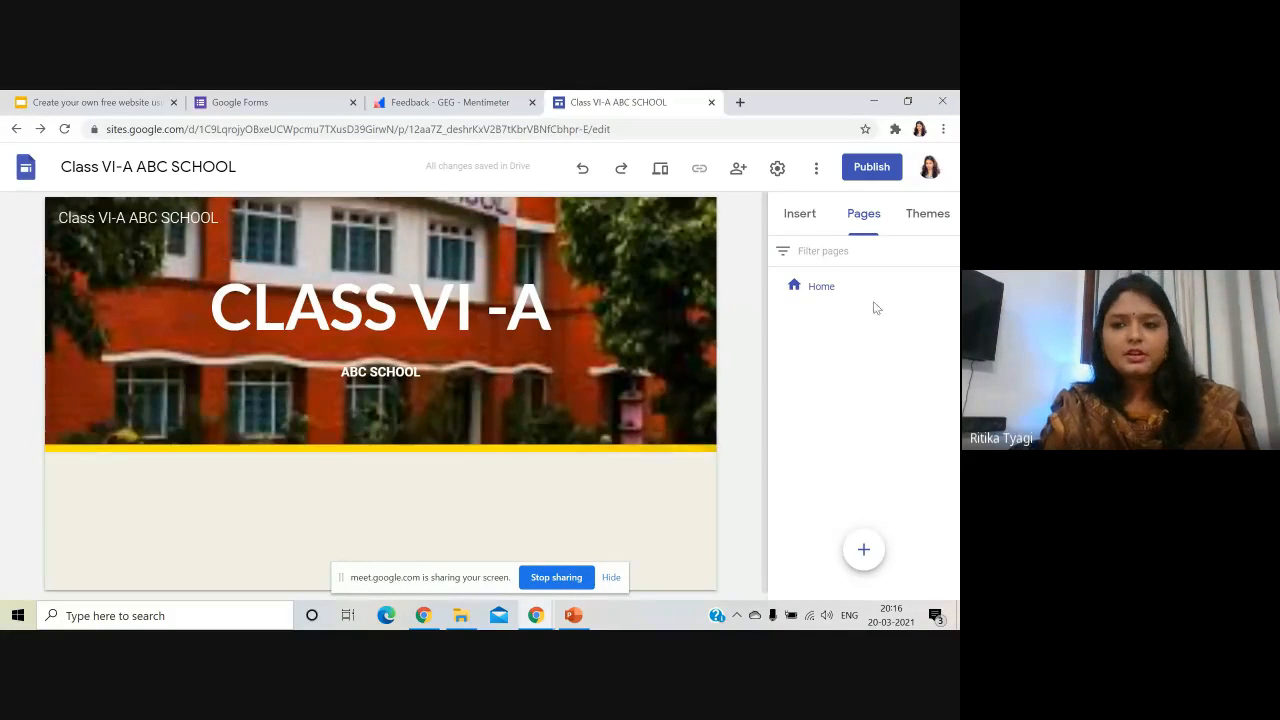
# - Add a 'Meet Your Teachers' subpage under Home
pyautogui.click(950, 287)
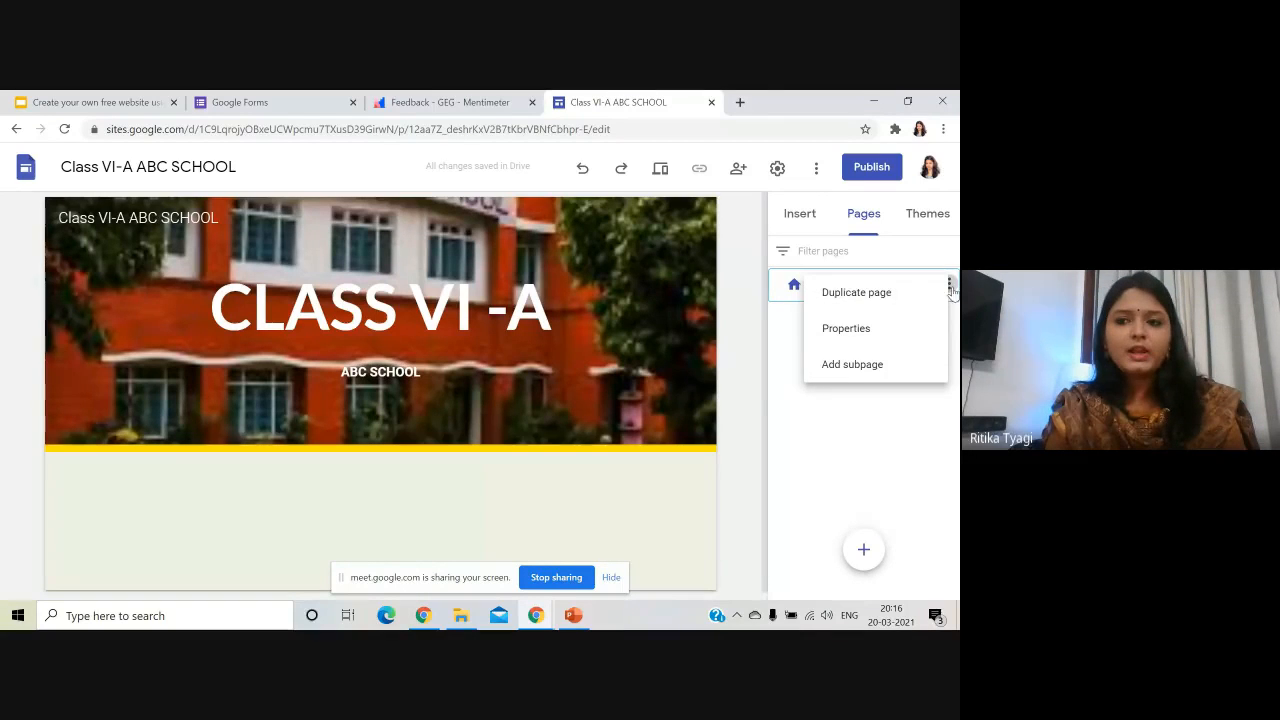
pyautogui.click(949, 286)
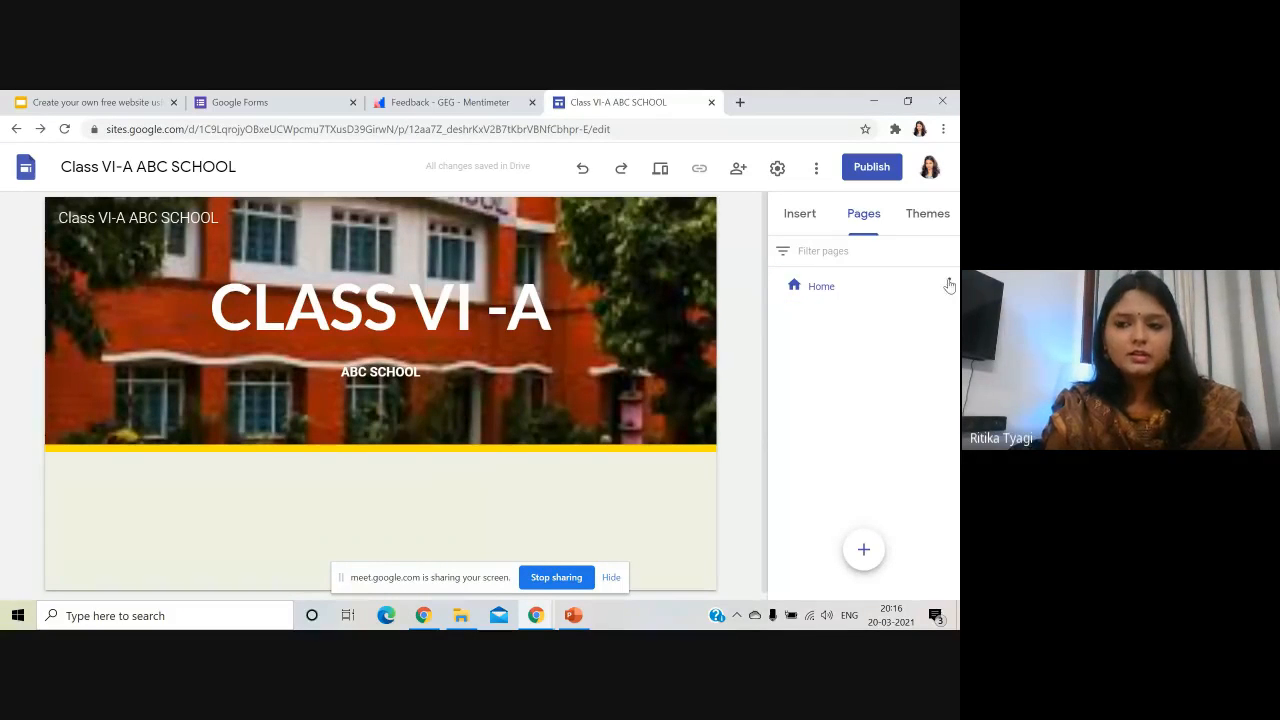
pyautogui.click(950, 286)
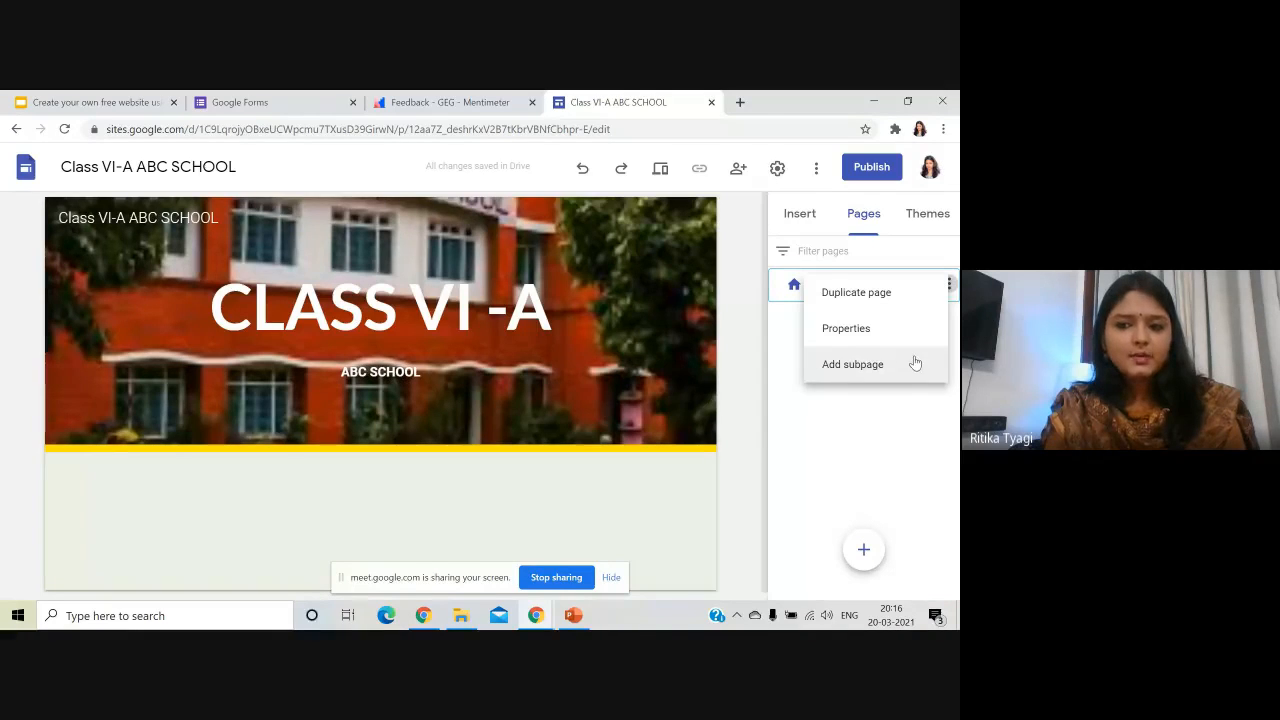
pyautogui.click(853, 364)
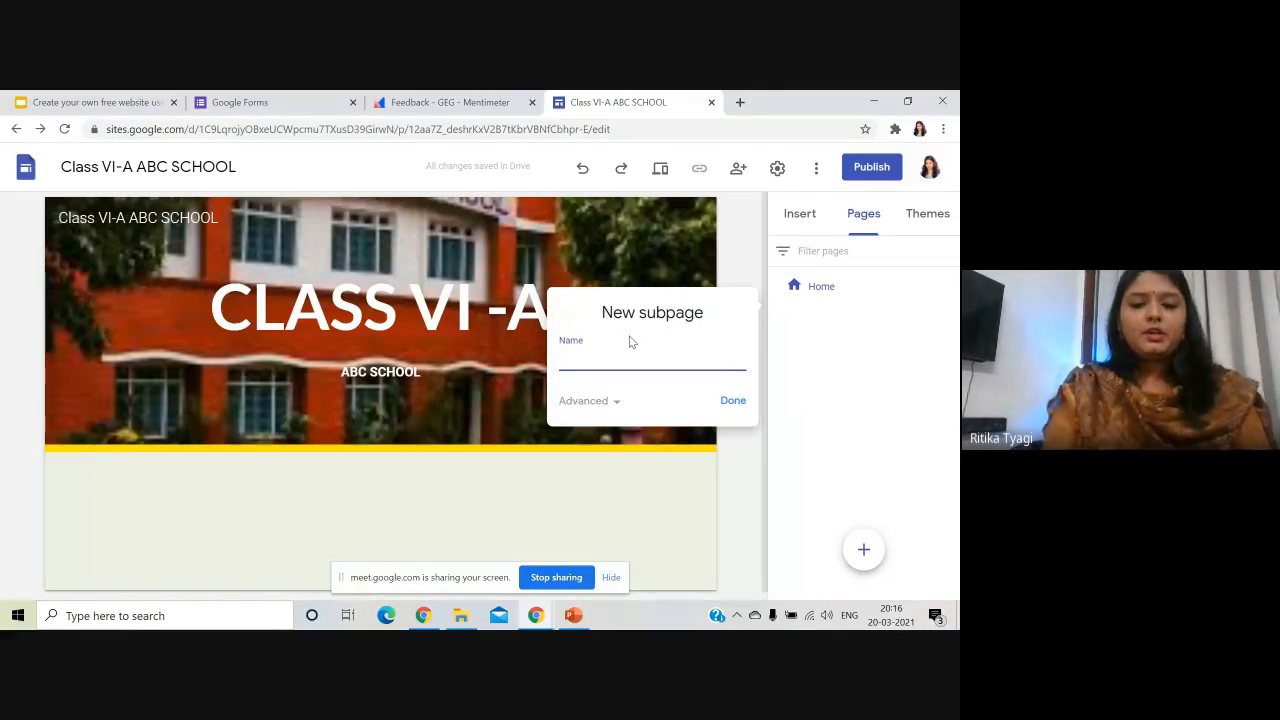
pyautogui.write('M')
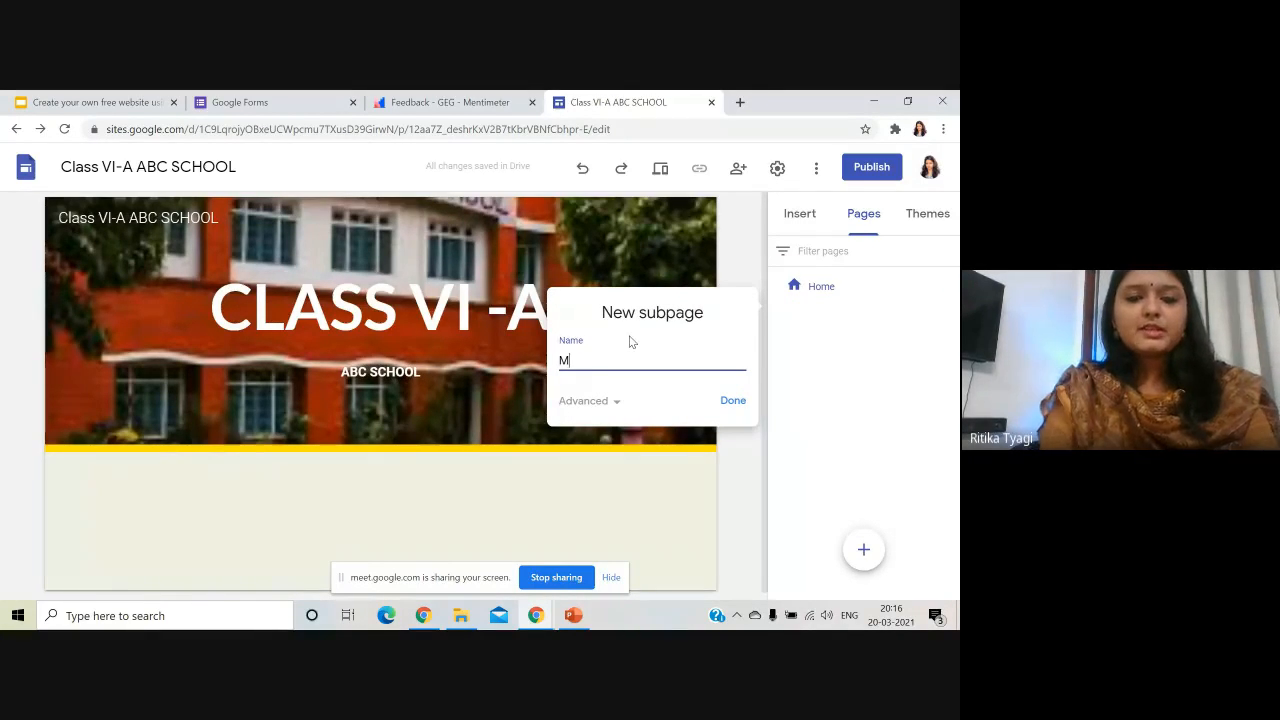
pyautogui.write('eet Your T')
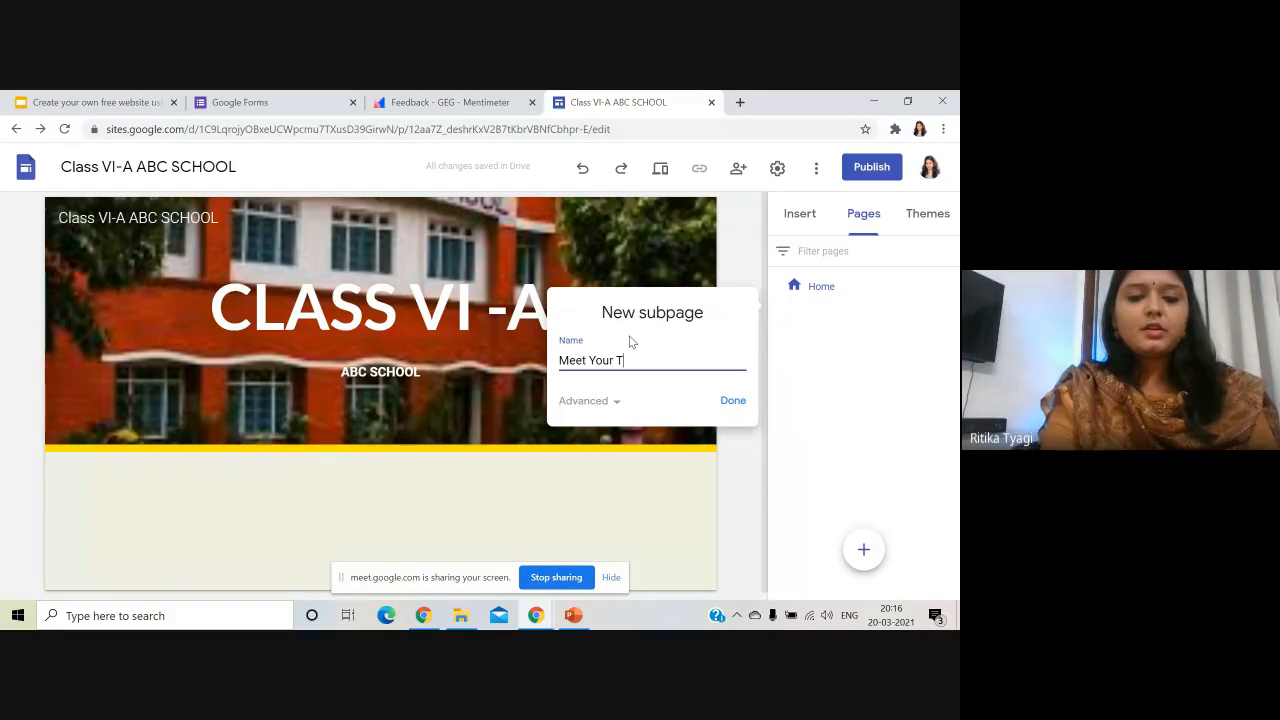
pyautogui.write('eachers')
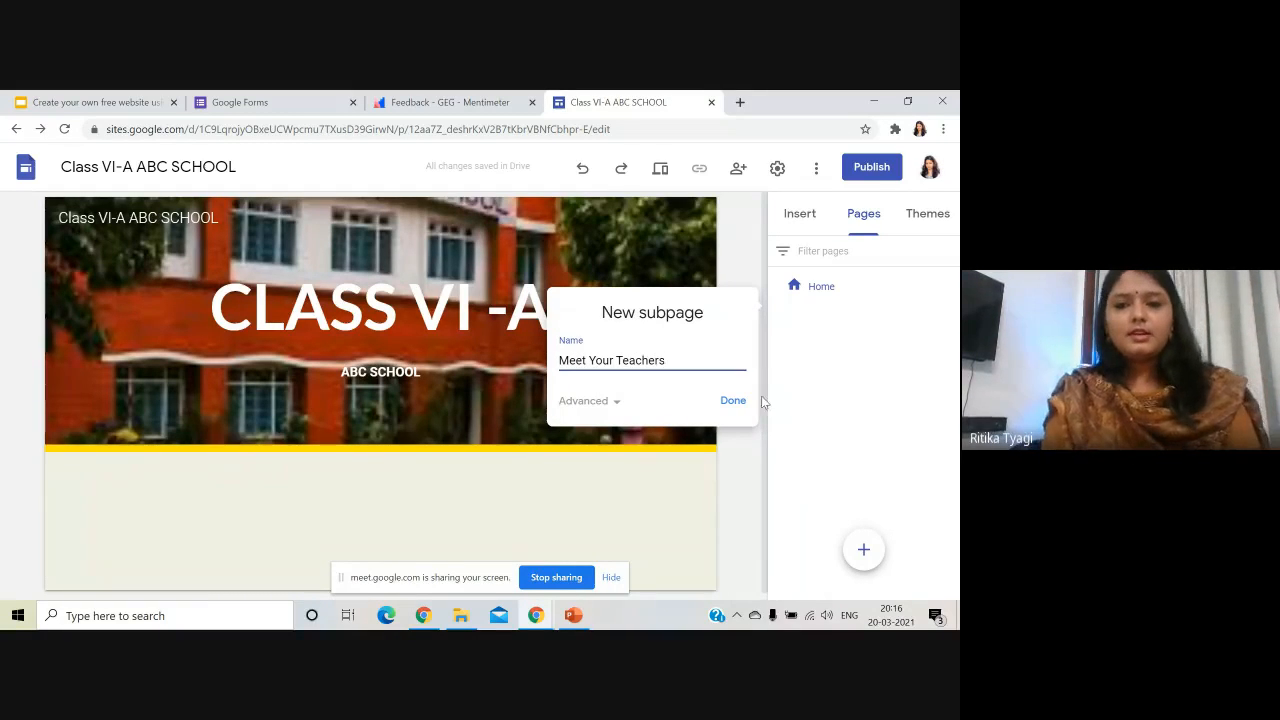
pyautogui.click(740, 406)
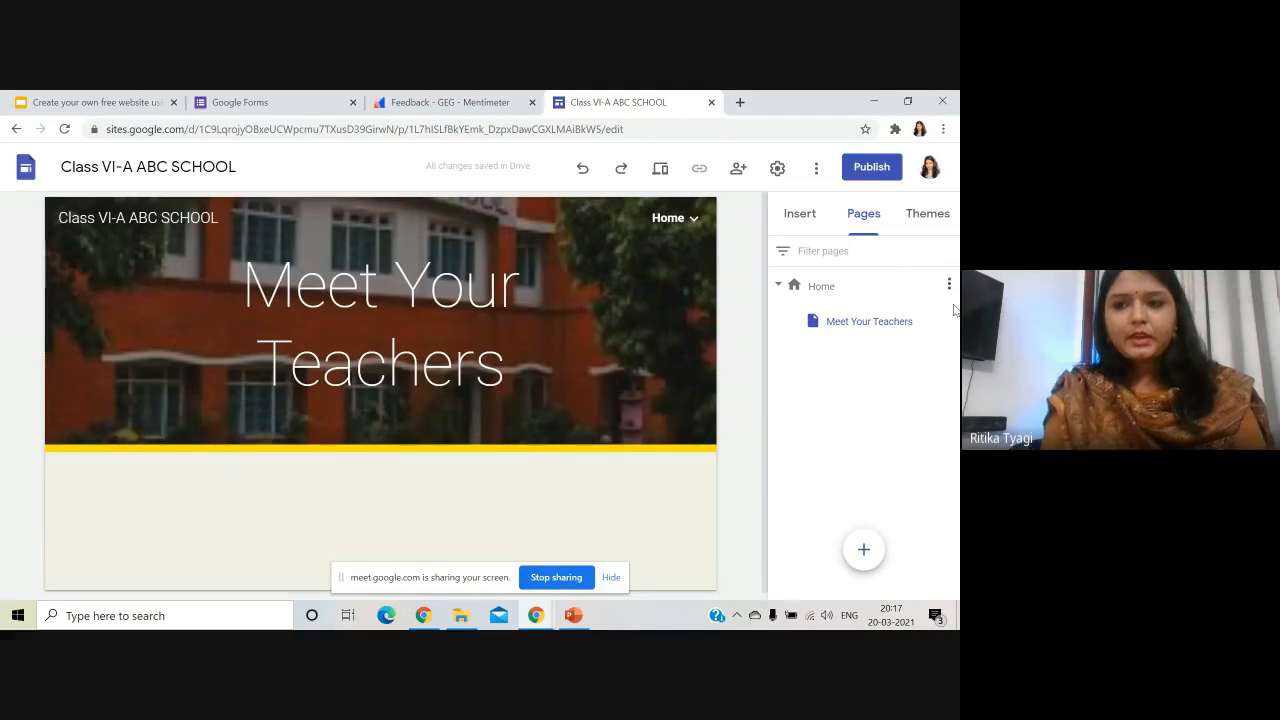
# - Add 'Syllabus' and 'Time-Table' subpages under Home
pyautogui.click(949, 287)
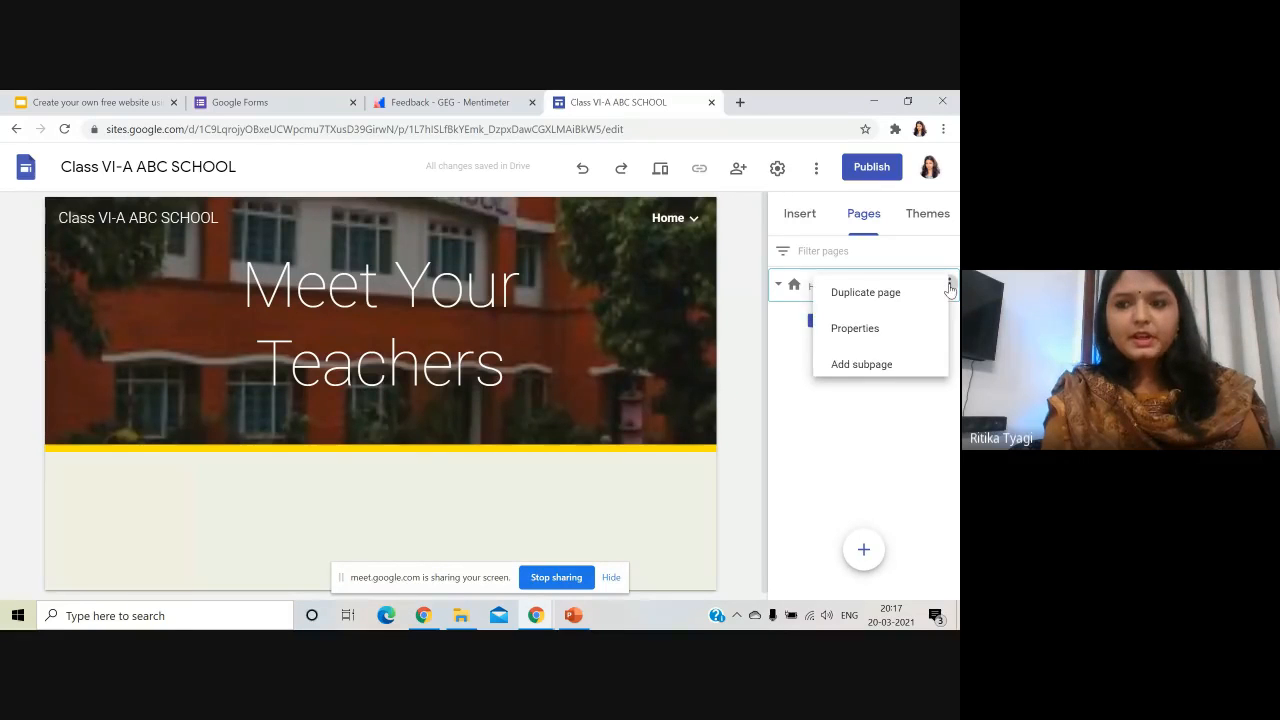
pyautogui.click(907, 375)
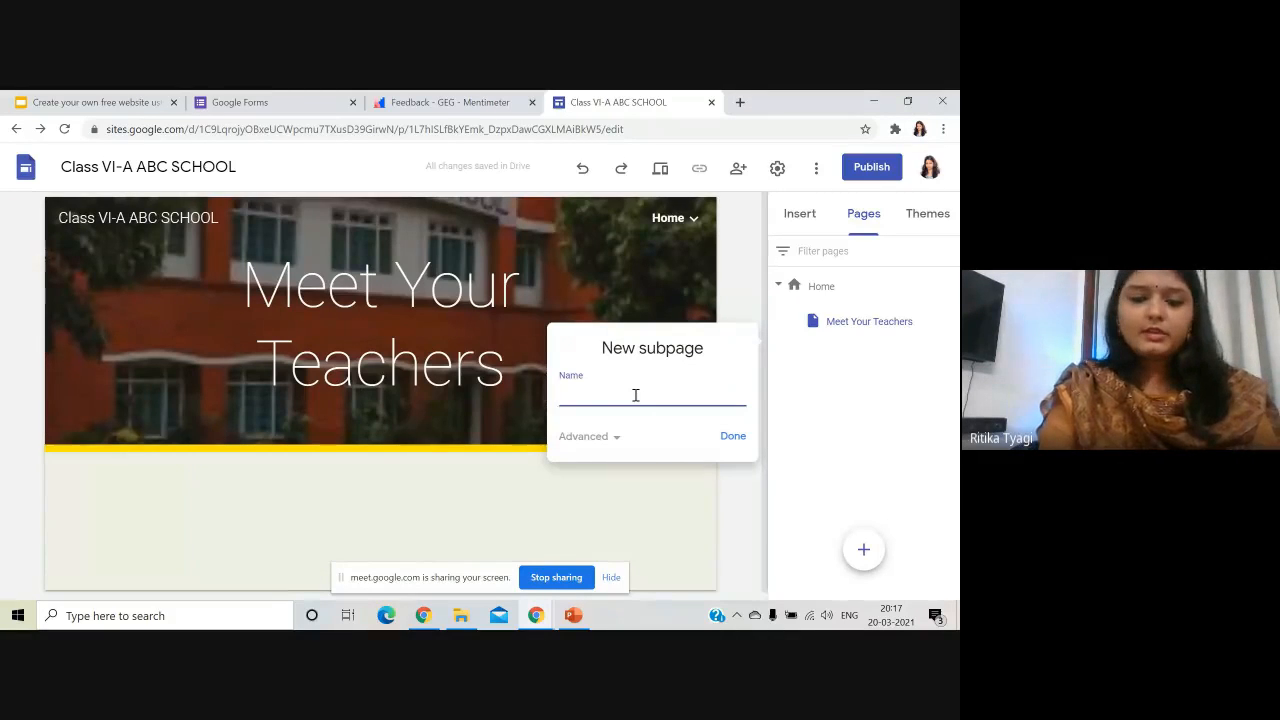
pyautogui.write('Syllabus')
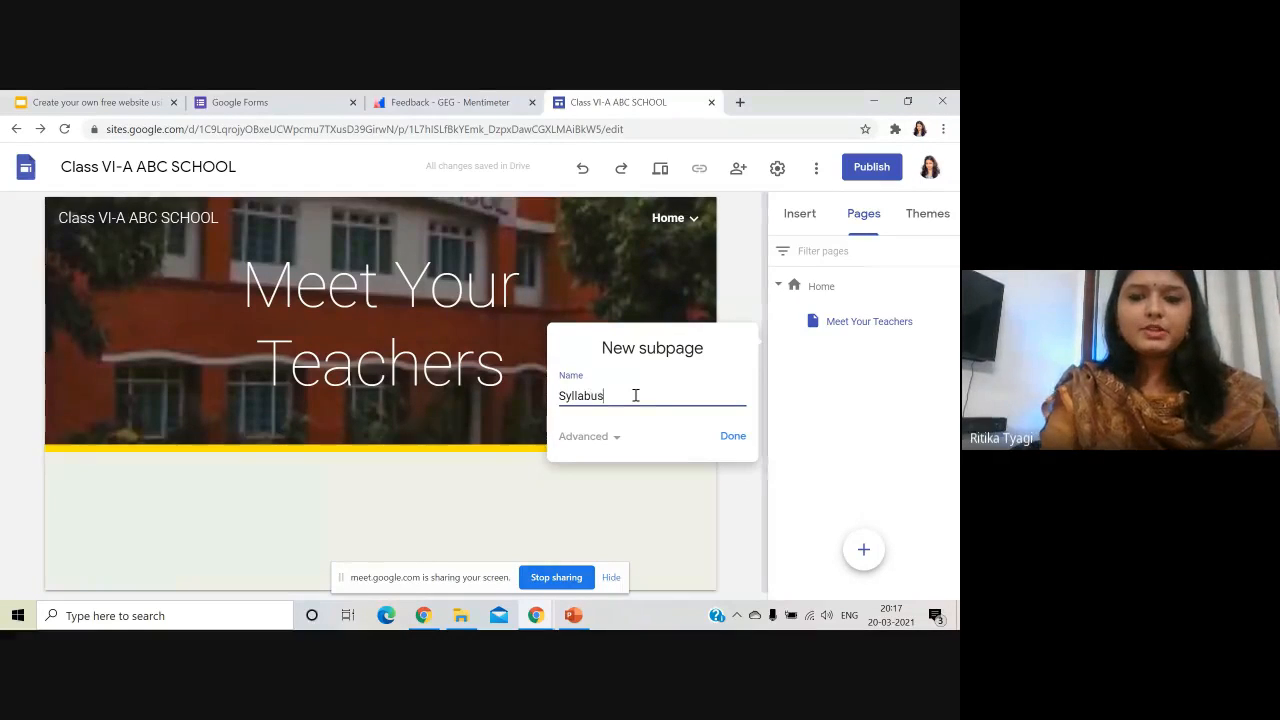
pyautogui.click(737, 441)
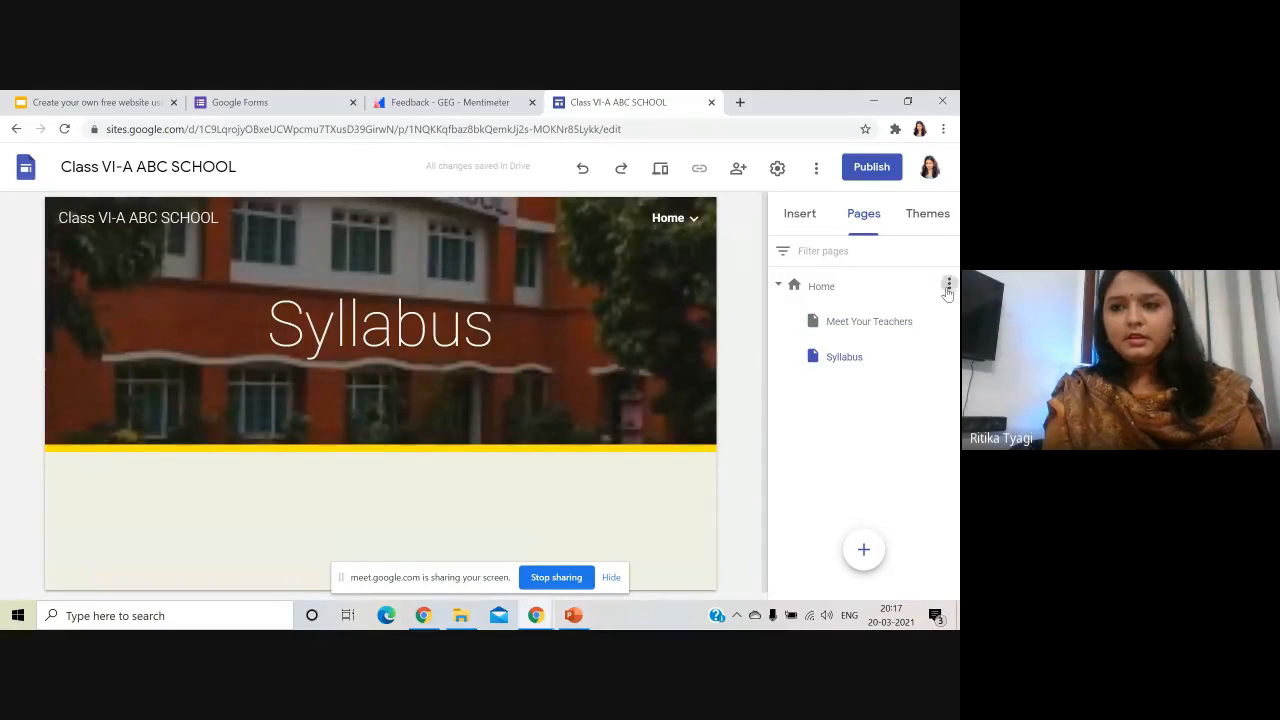
pyautogui.click(950, 285)
pyautogui.click(903, 366)
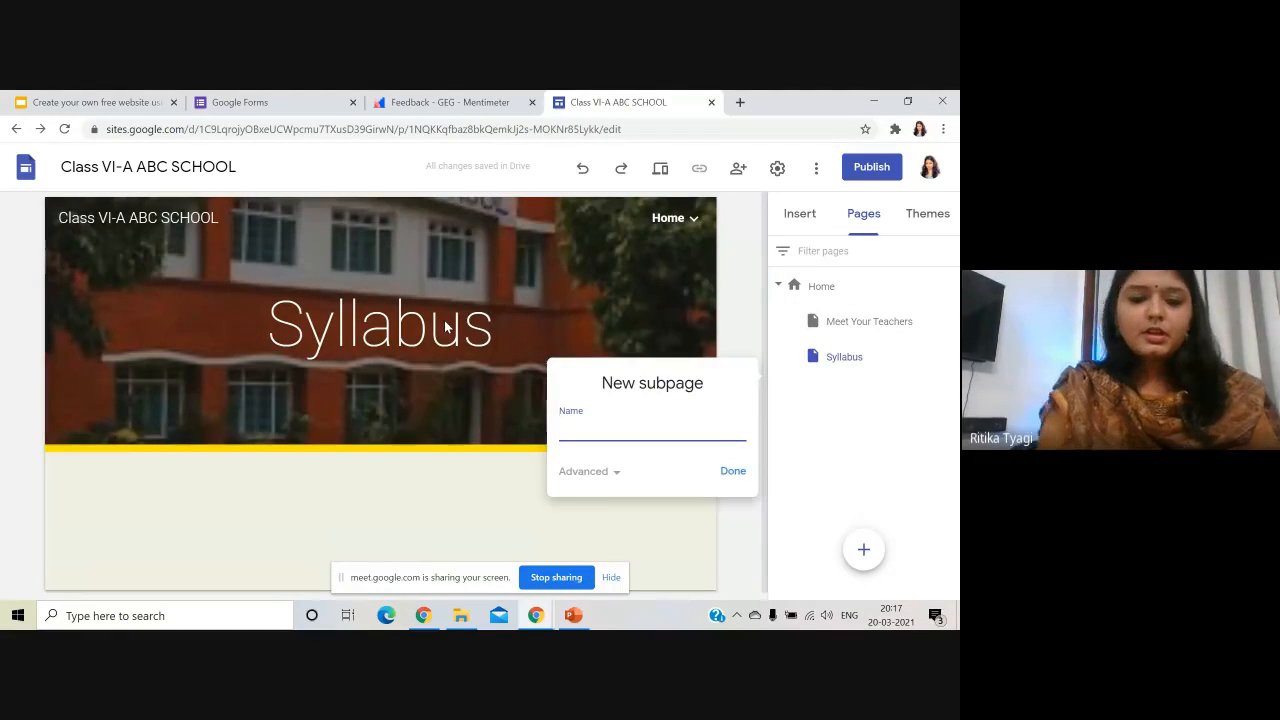
pyautogui.write('Time-Tab')
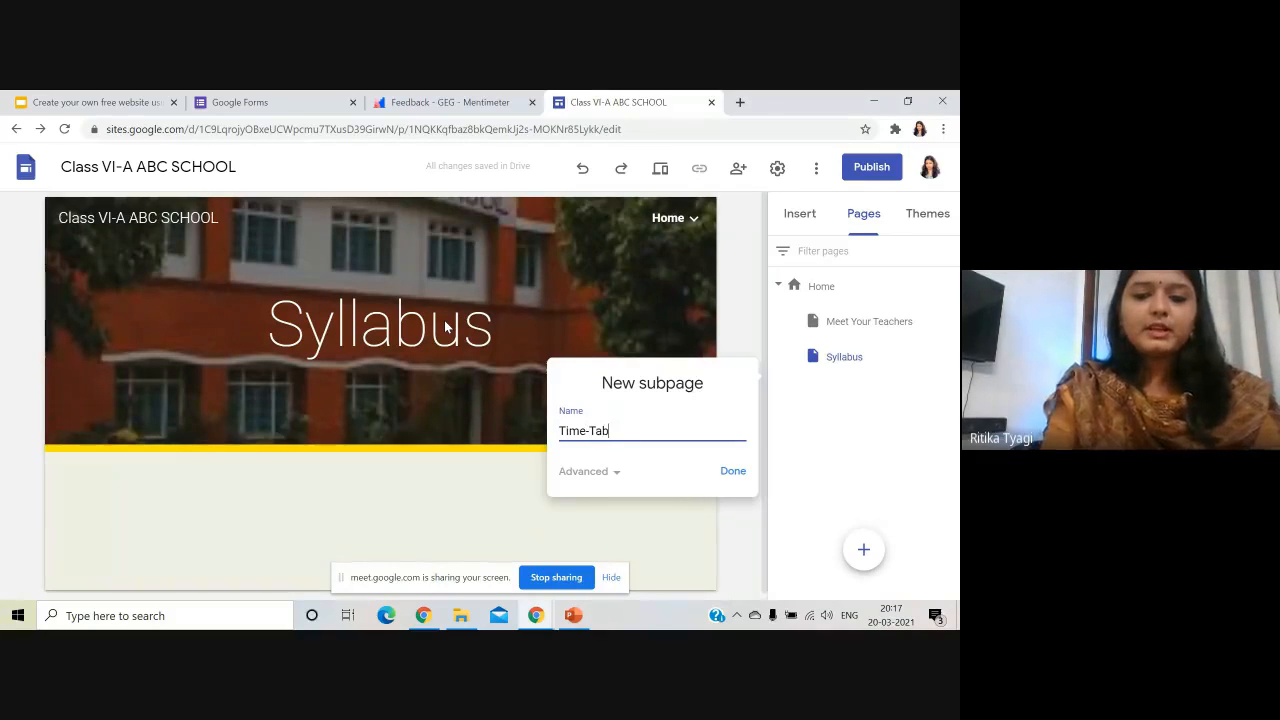
pyautogui.write('le')
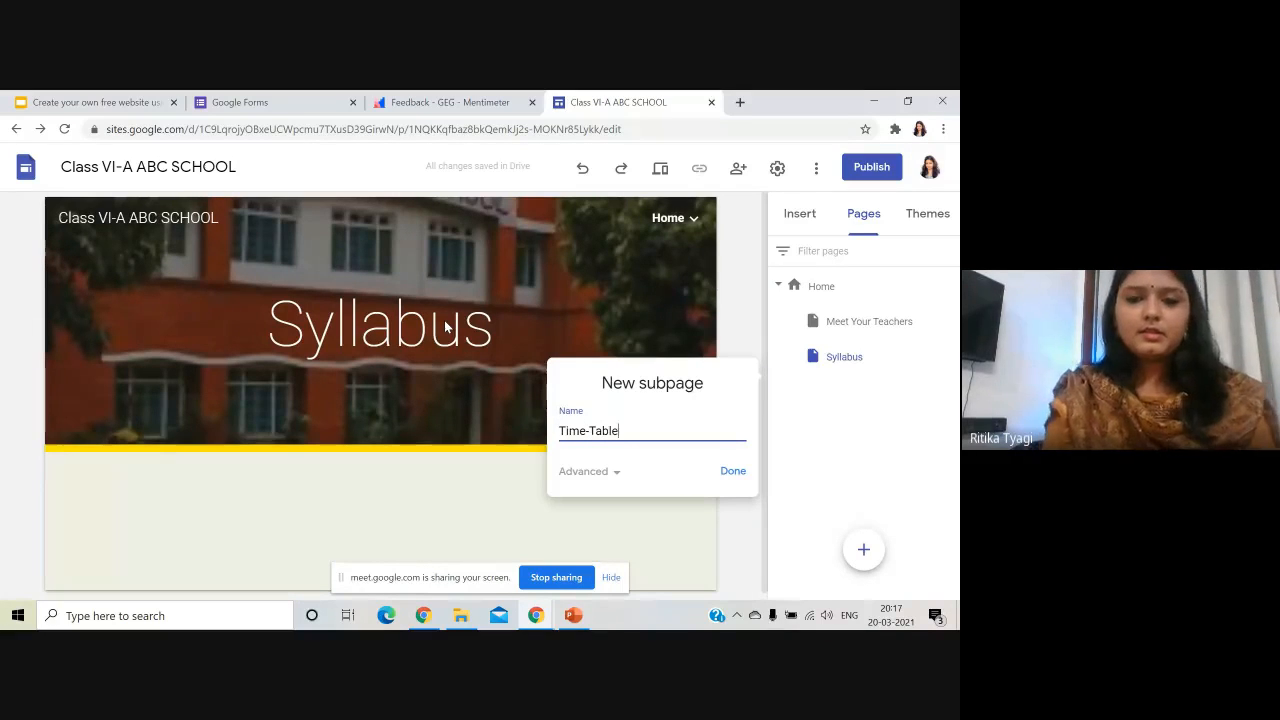
pyautogui.click(733, 471)
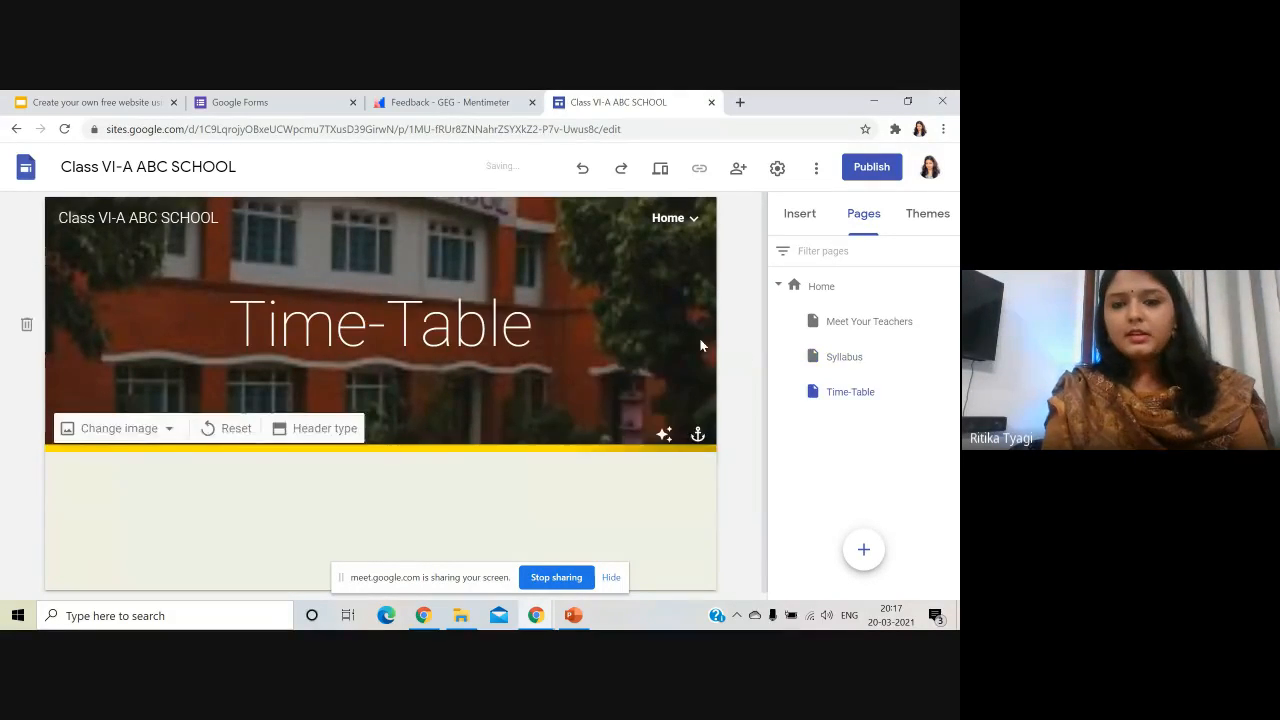
# - Add 'Online-Resources' and 'Contact-Us' subpages under Home
pyautogui.click(950, 288)
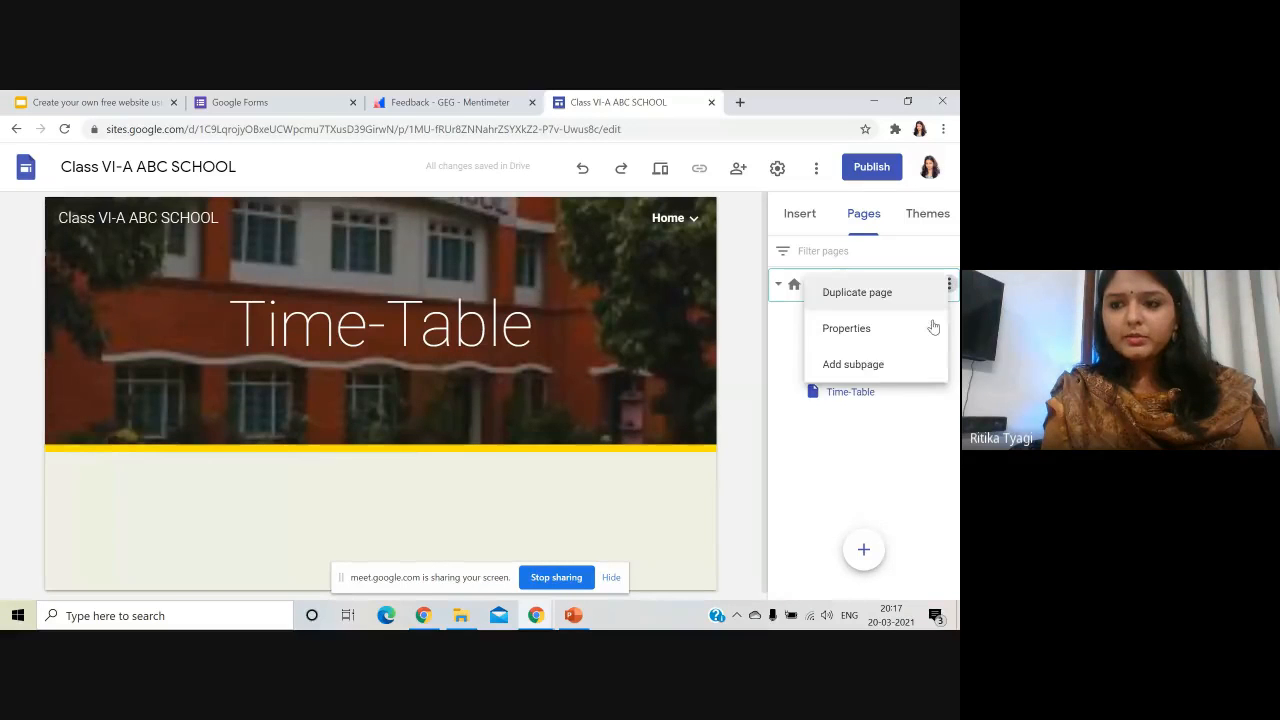
pyautogui.click(885, 368)
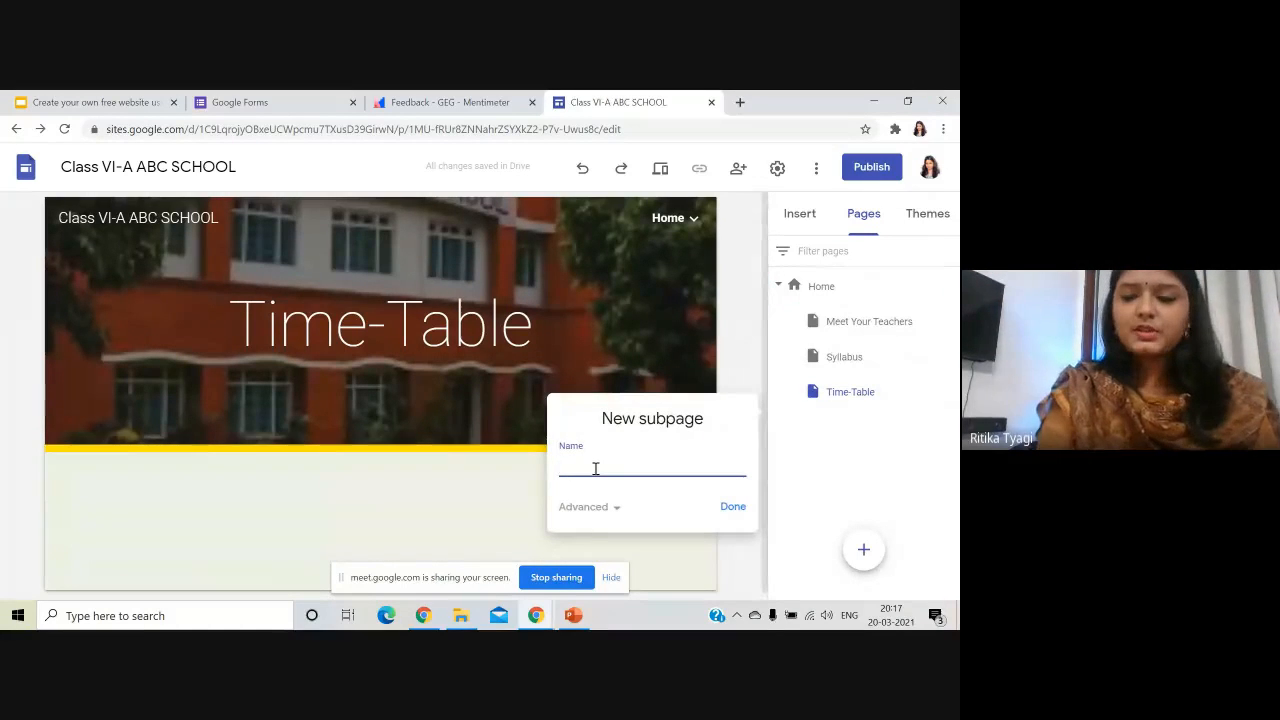
pyautogui.write('Onli')
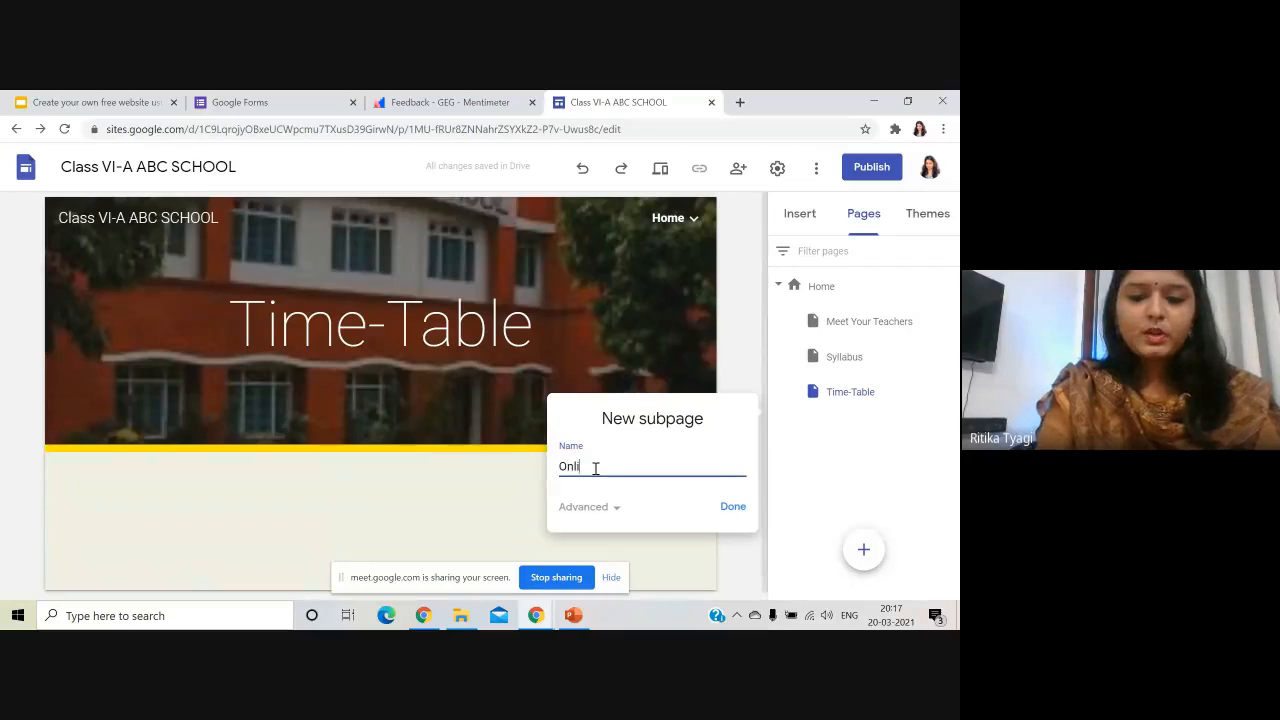
pyautogui.write('ne-')
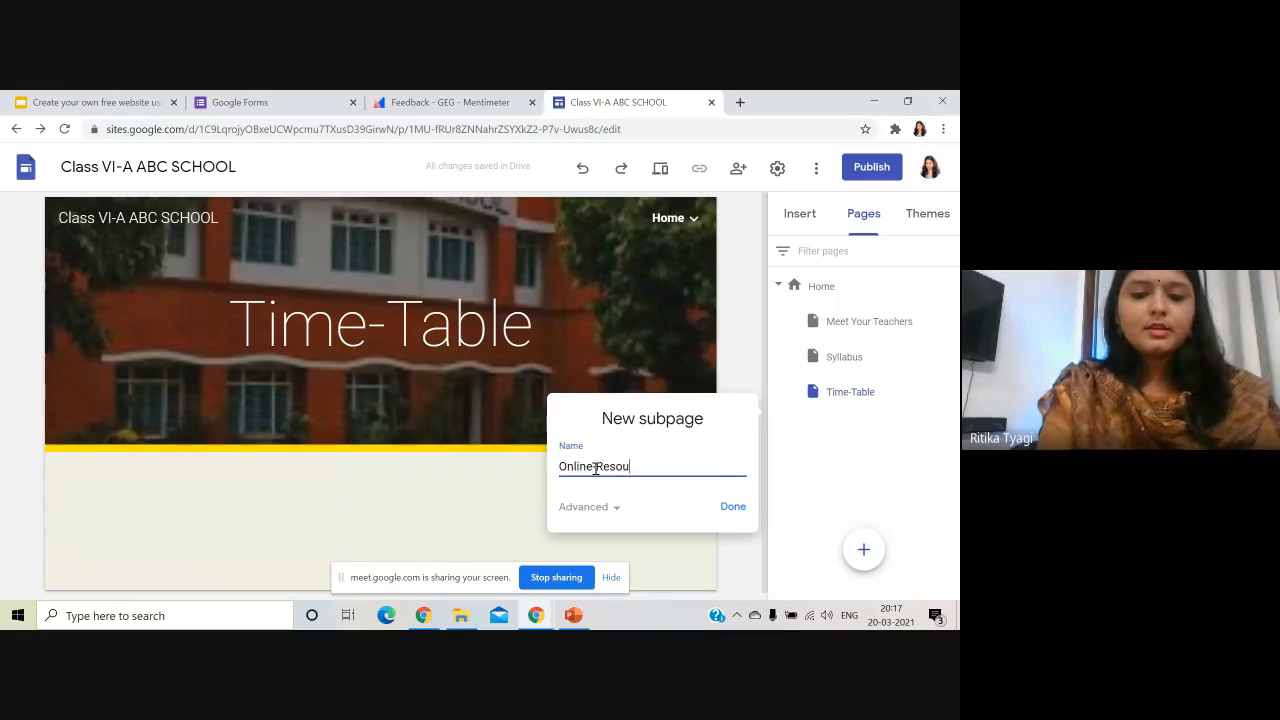
pyautogui.write(' Resou')
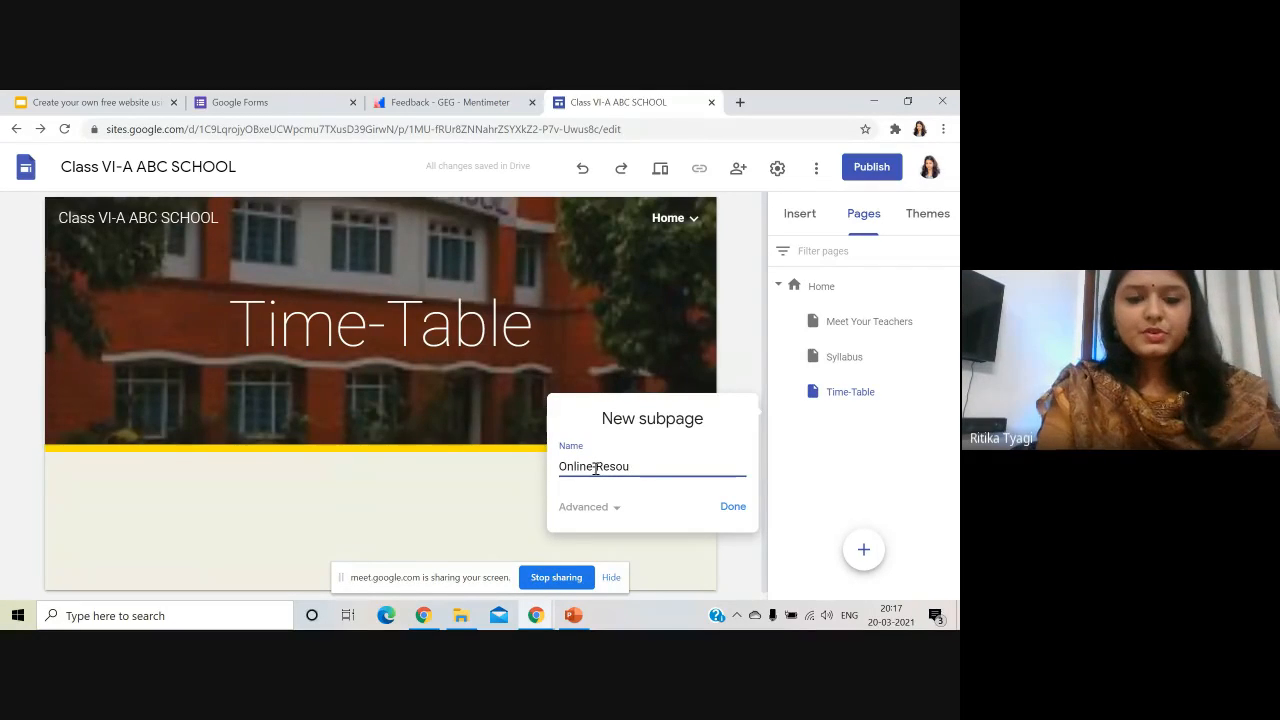
pyautogui.write('rces')
pyautogui.click(726, 509)
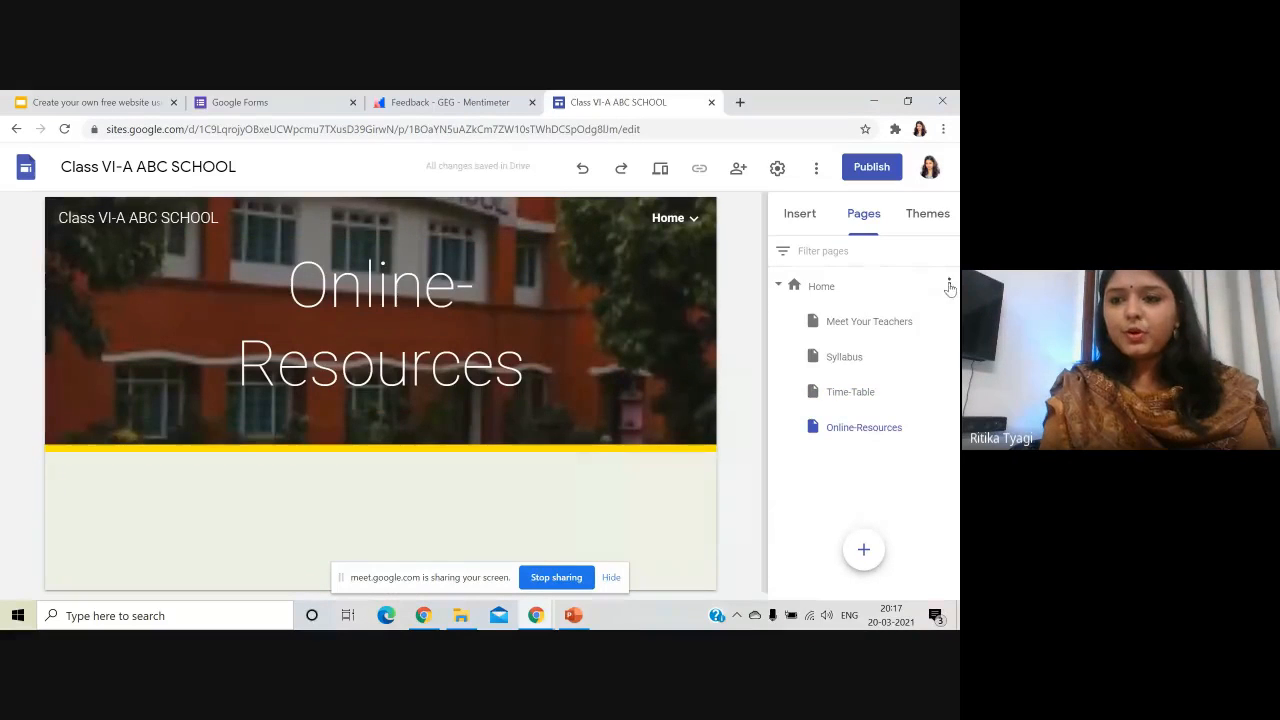
pyautogui.click(949, 284)
pyautogui.click(853, 364)
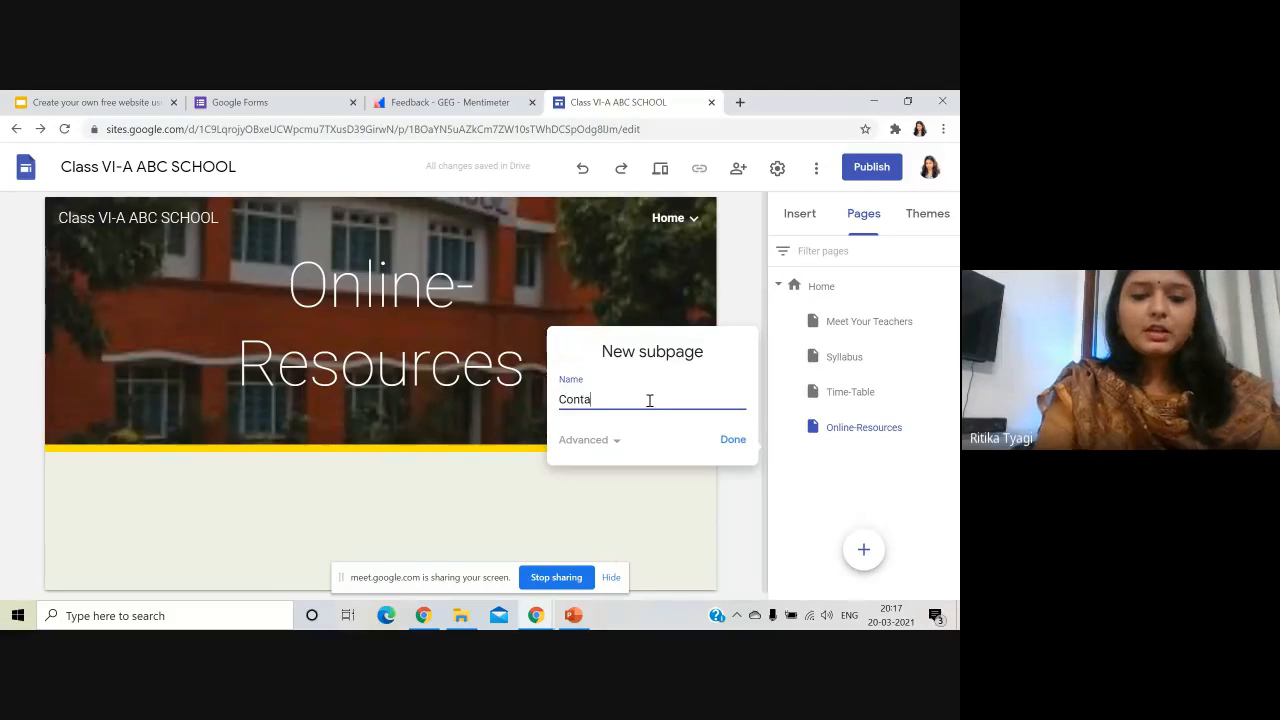
pyautogui.write('Contact-U')
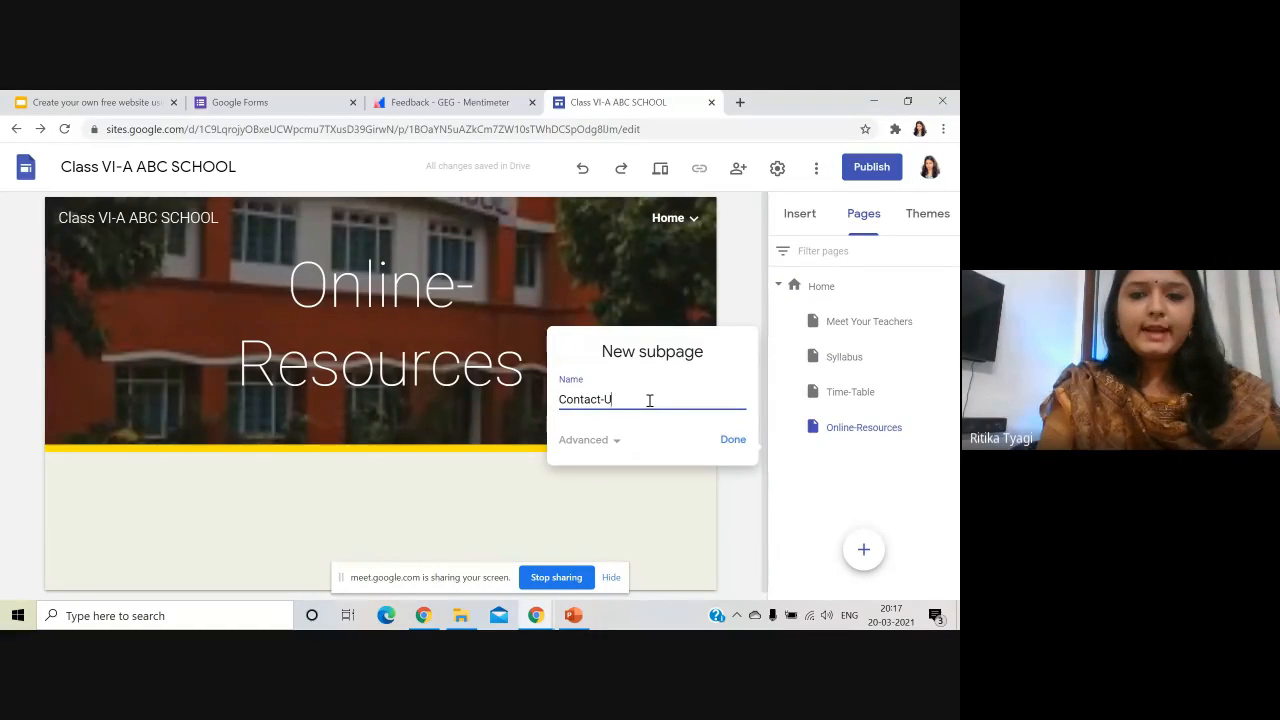
pyautogui.write('s')
pyautogui.click(731, 447)
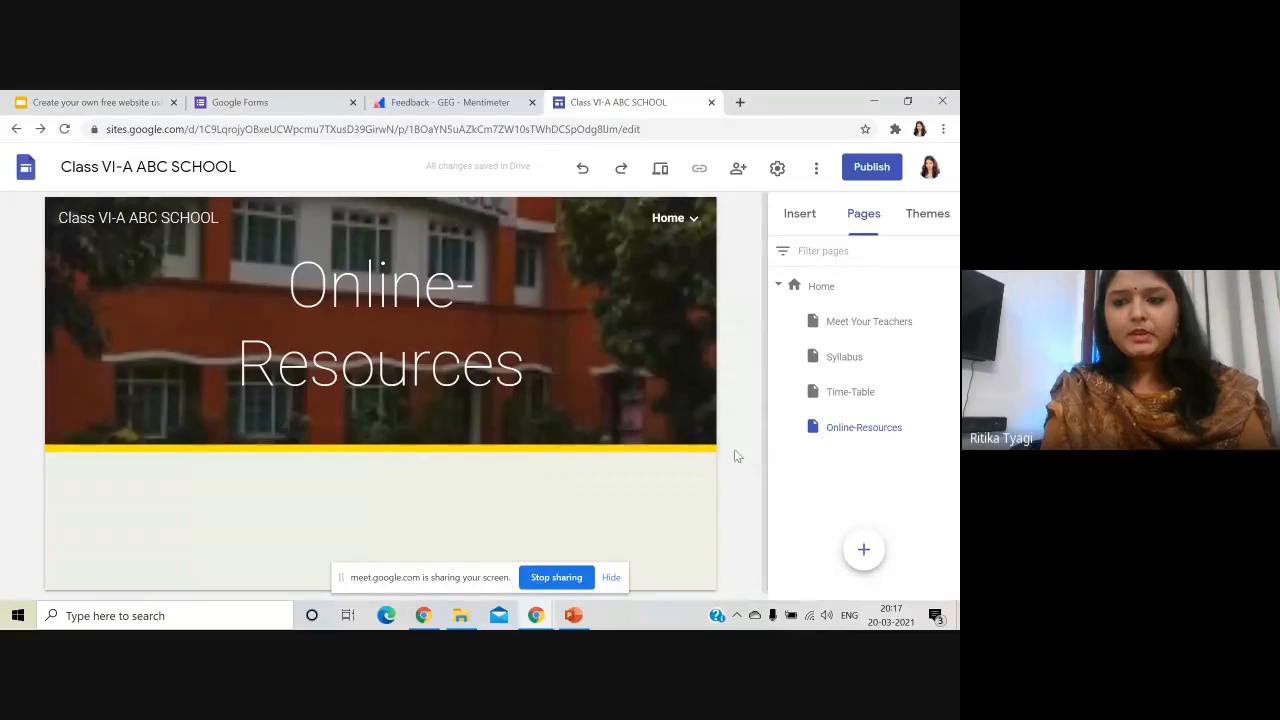
# - Step through the new pages in the list, ending on Contact-Us
pyautogui.click(862, 333)
pyautogui.click(862, 360)
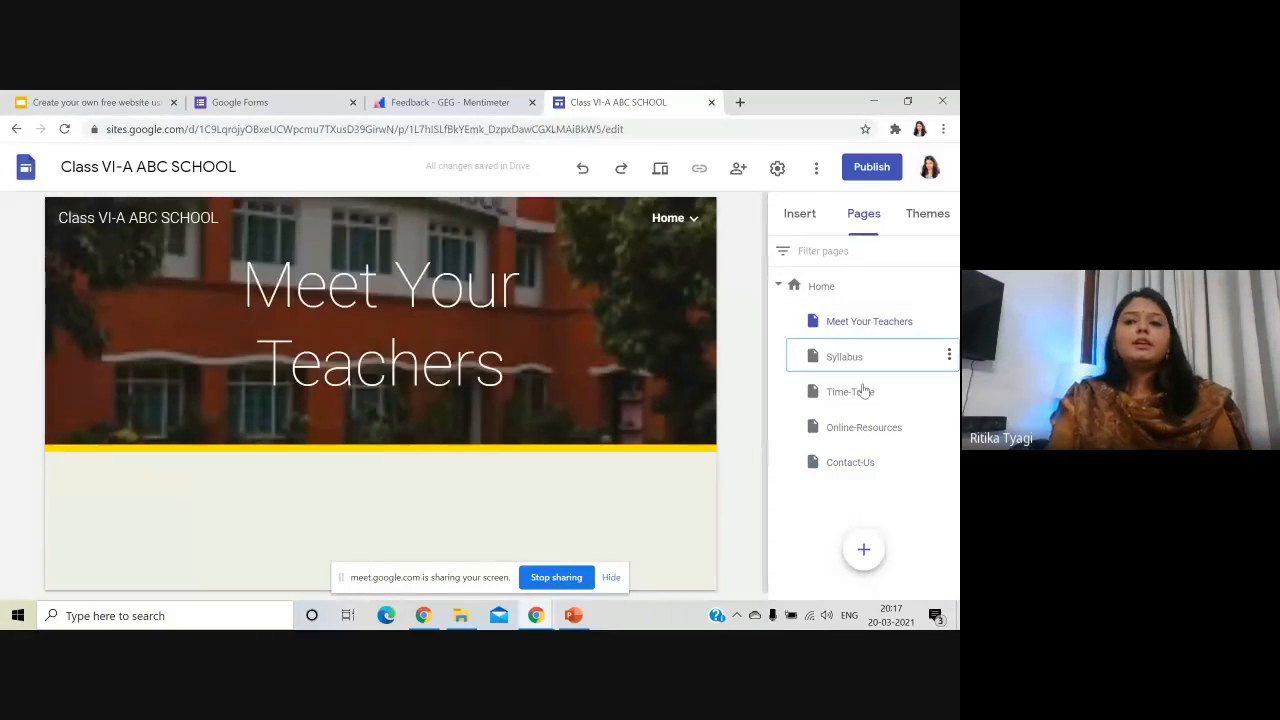
pyautogui.click(866, 400)
pyautogui.click(858, 430)
pyautogui.click(843, 462)
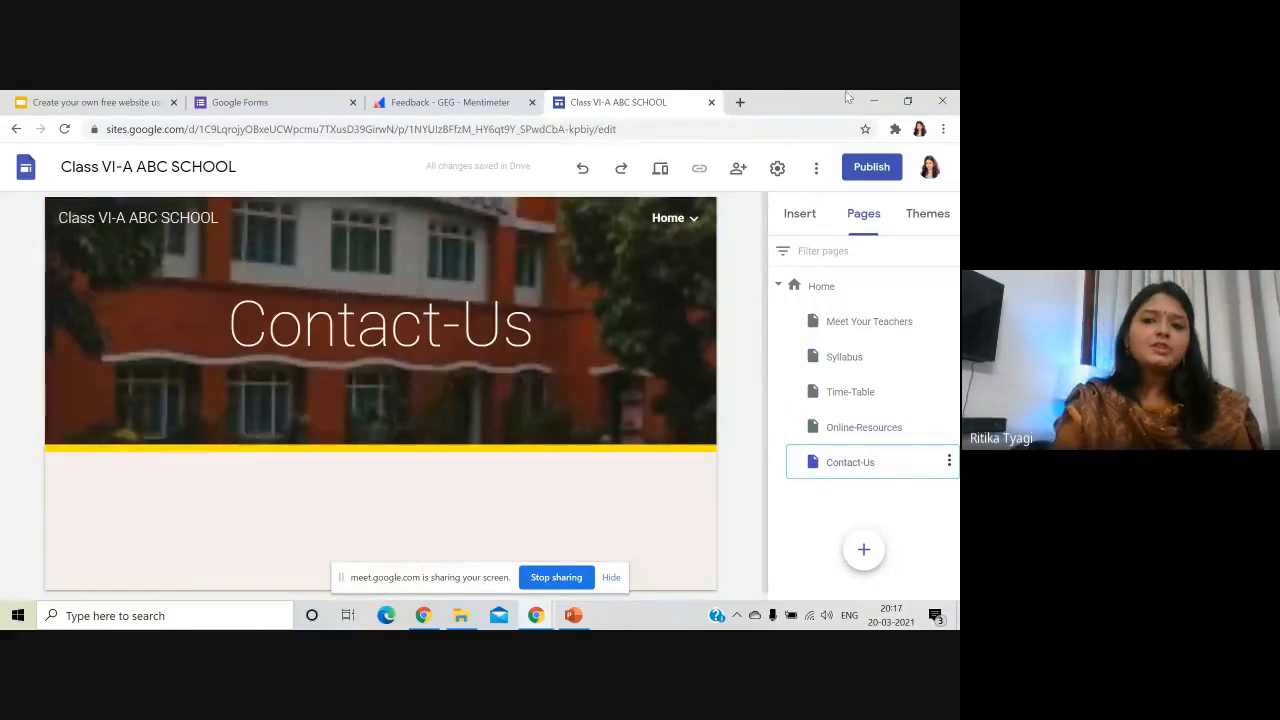
pyautogui.moveTo(682, 222)
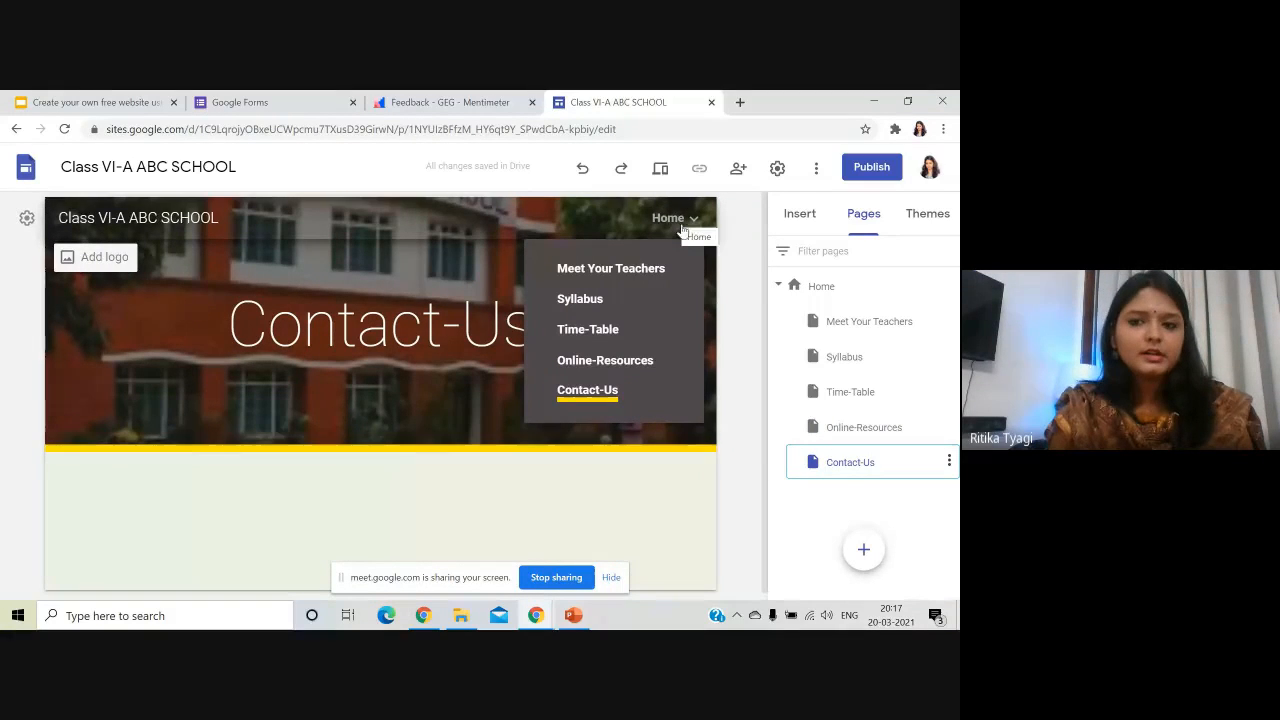
# - Visit Home, Meet Your Teachers and Contact-Us via the header navigation, ending on Time-Table
pyautogui.click(681, 225)
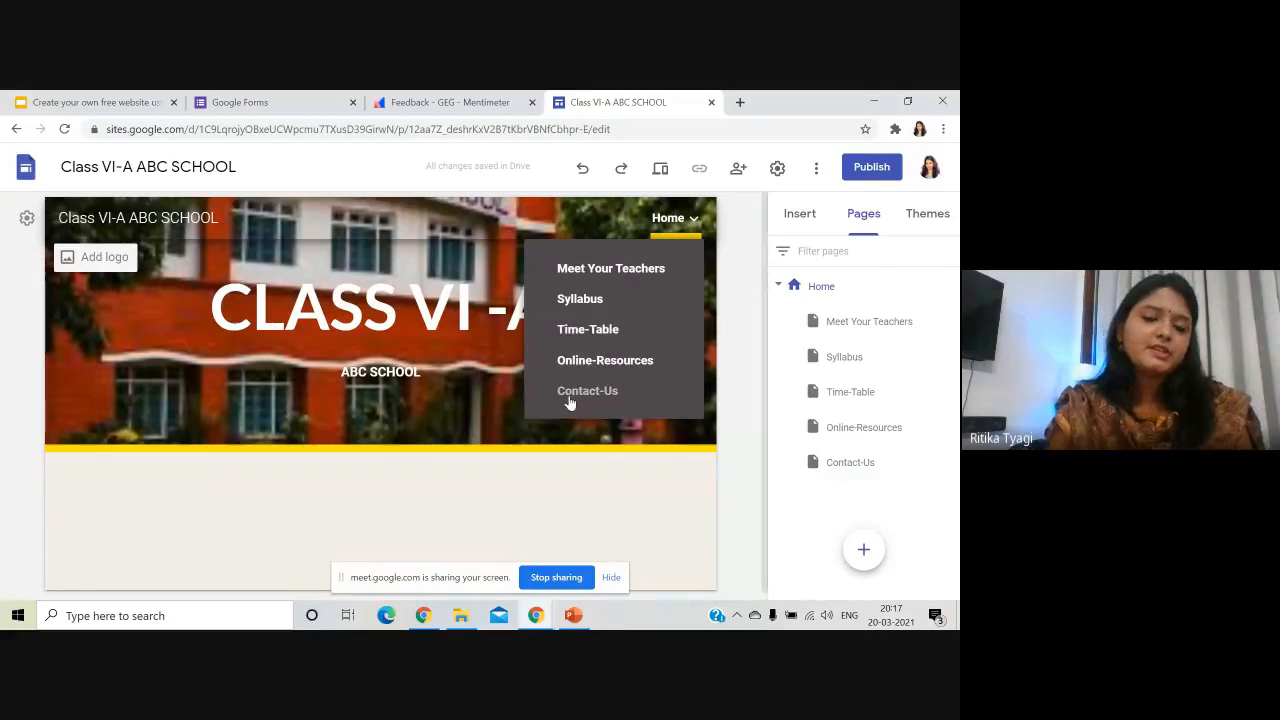
pyautogui.click(590, 272)
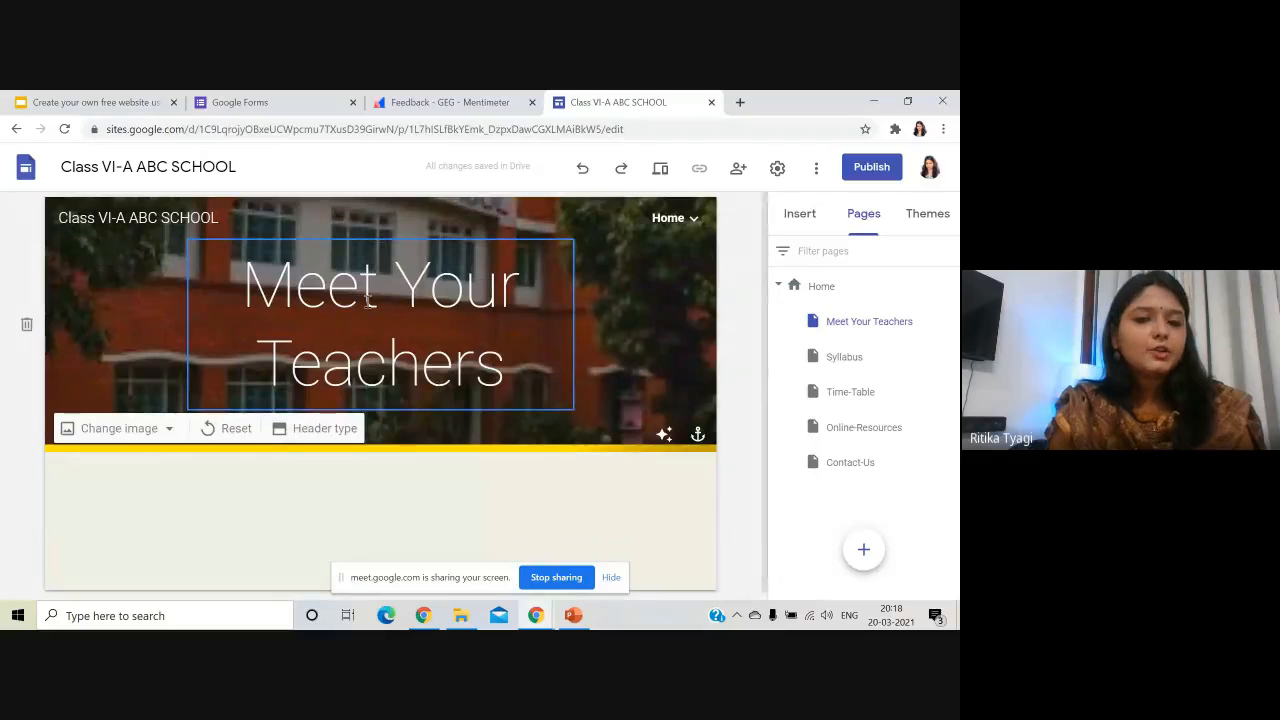
pyautogui.click(680, 219)
pyautogui.click(602, 393)
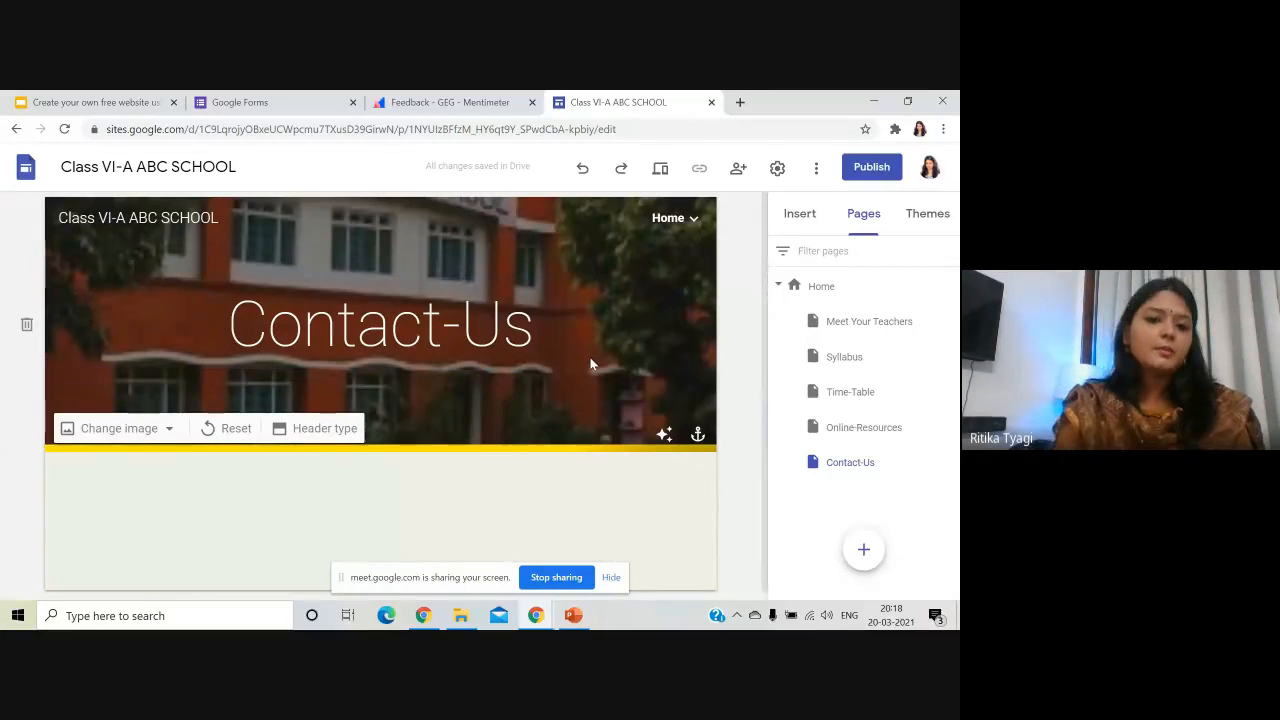
pyautogui.click(675, 218)
pyautogui.click(600, 333)
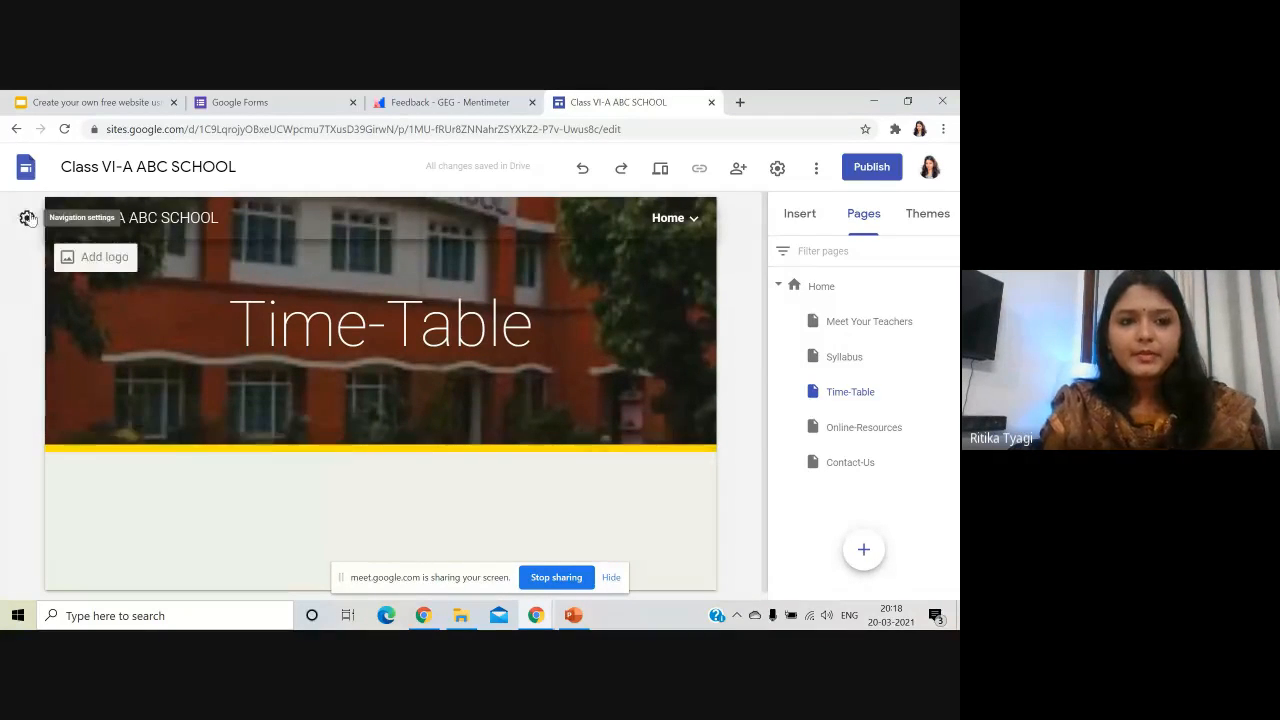
# - Switch the site navigation to Side mode and try the side menu
pyautogui.click(26, 218)
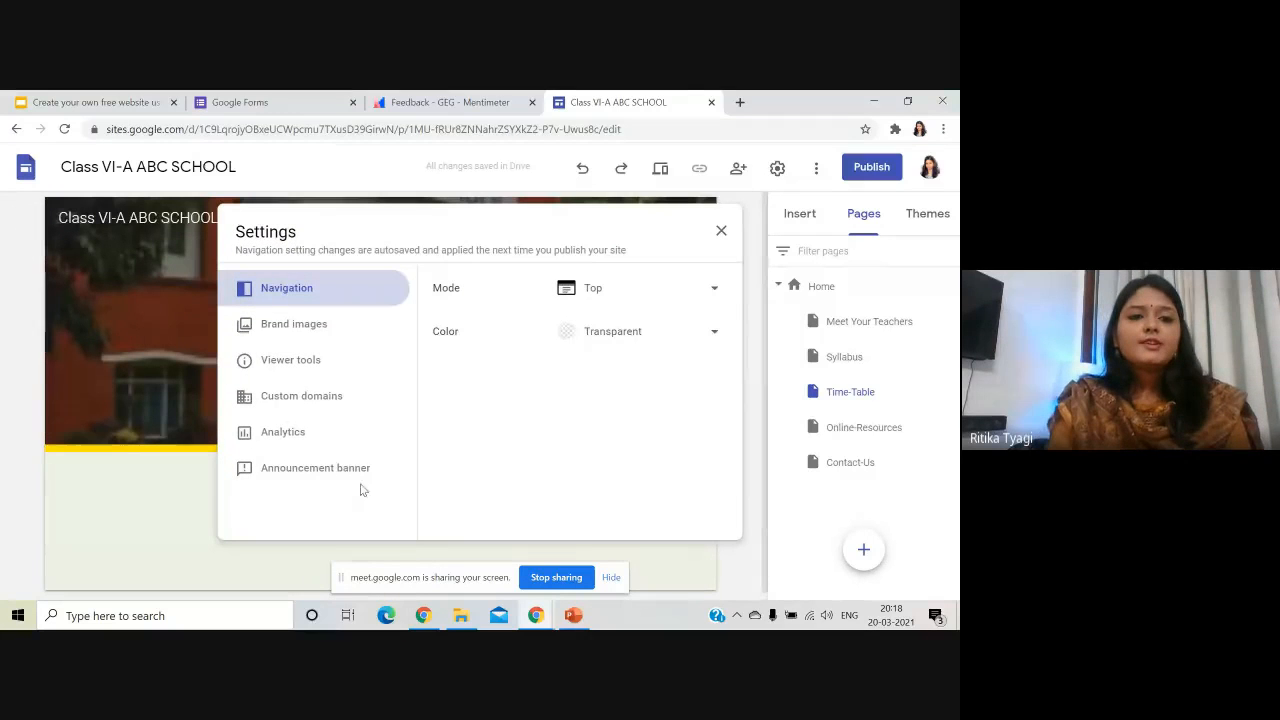
pyautogui.click(721, 230)
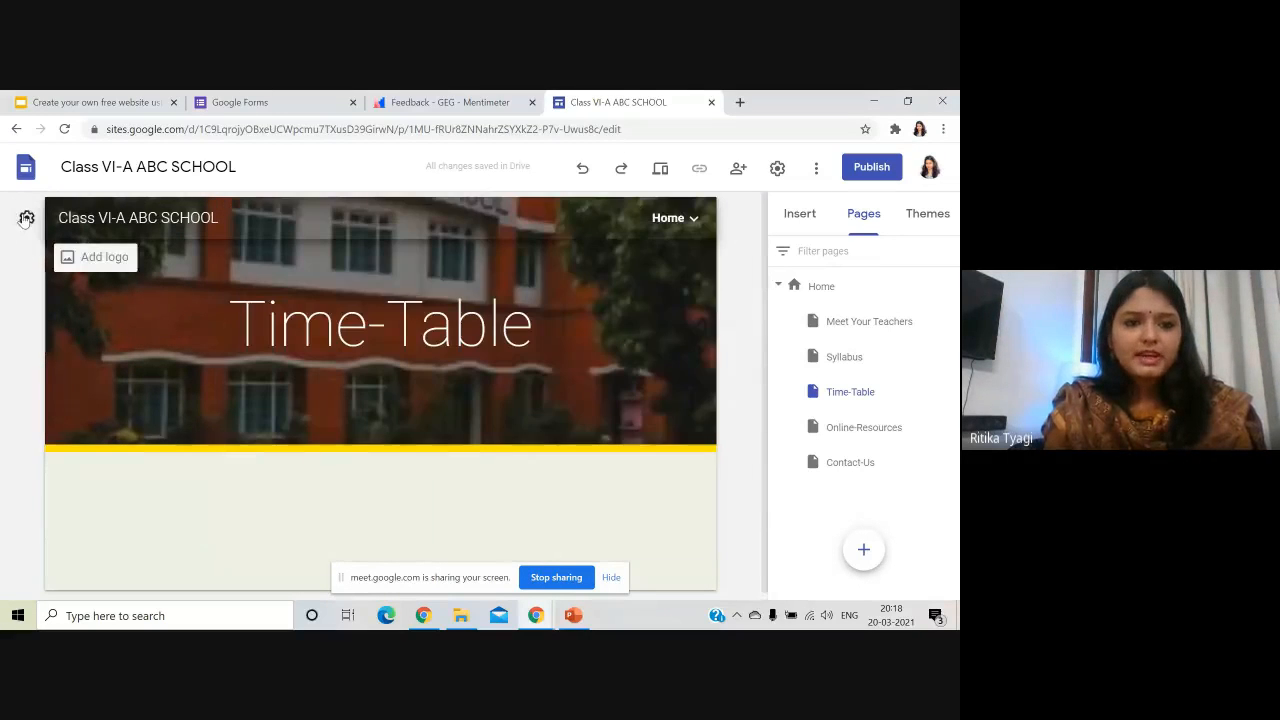
pyautogui.click(26, 218)
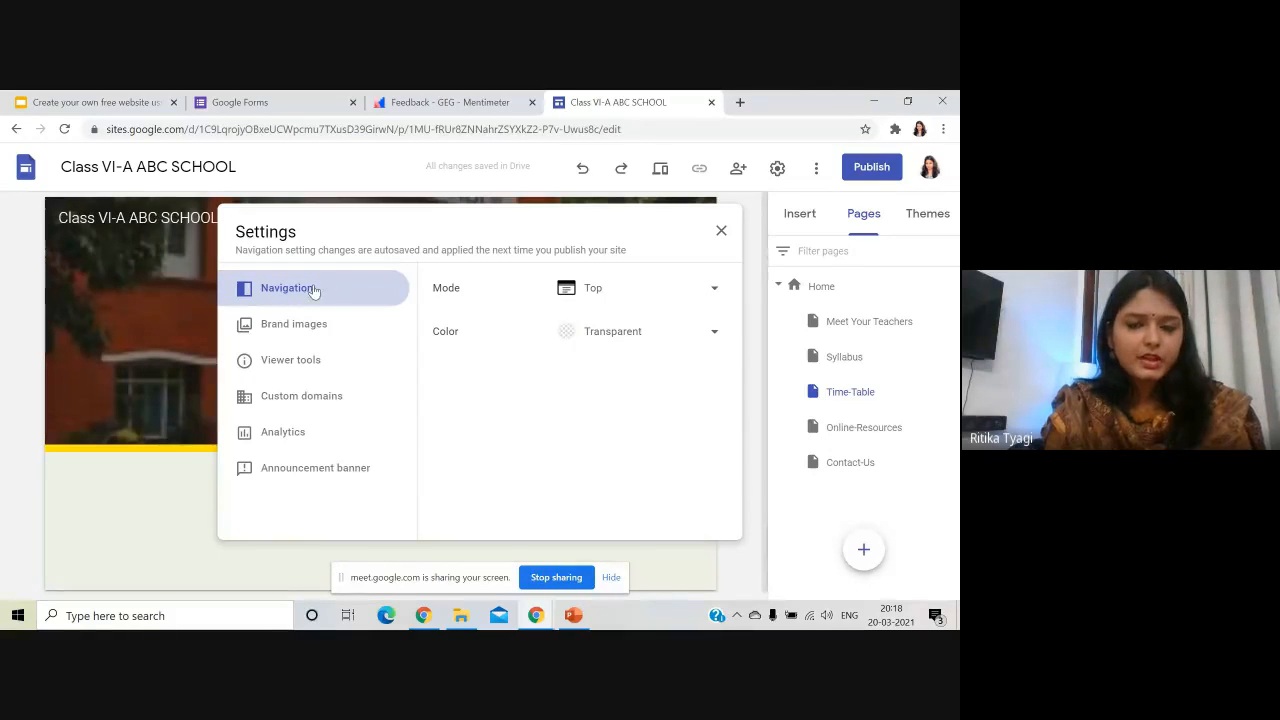
pyautogui.click(706, 292)
pyautogui.click(595, 324)
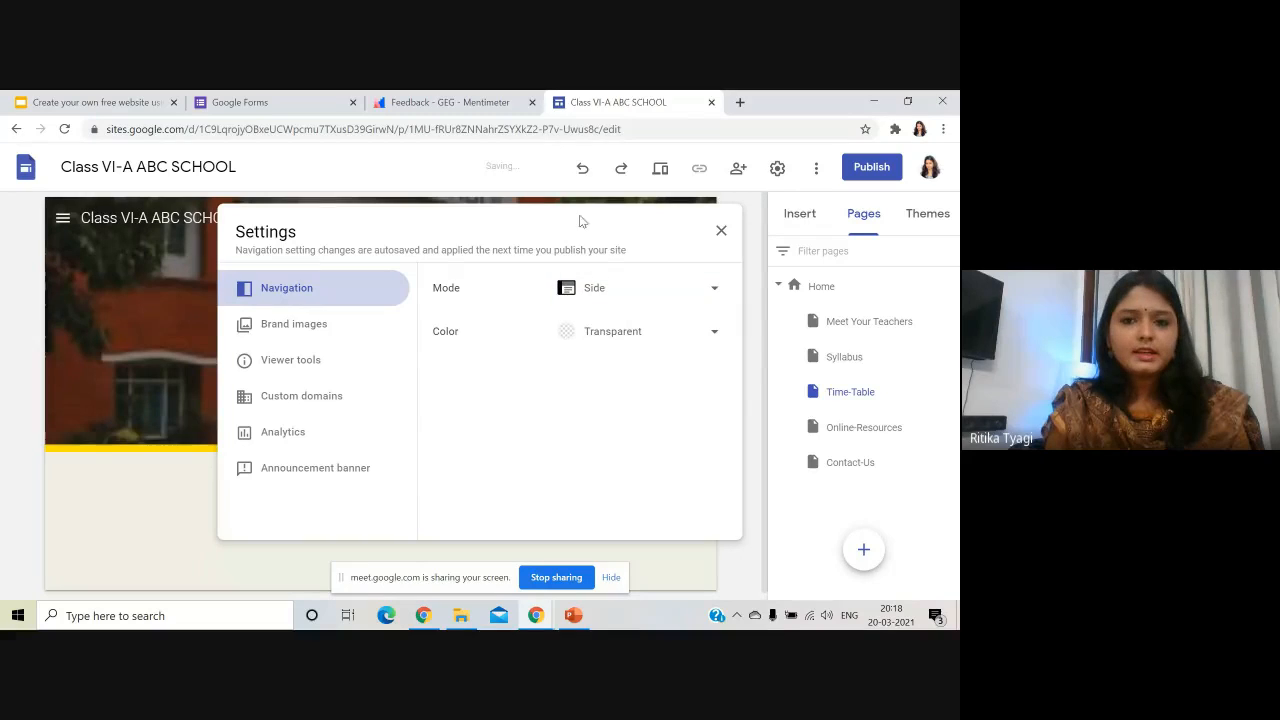
pyautogui.click(721, 231)
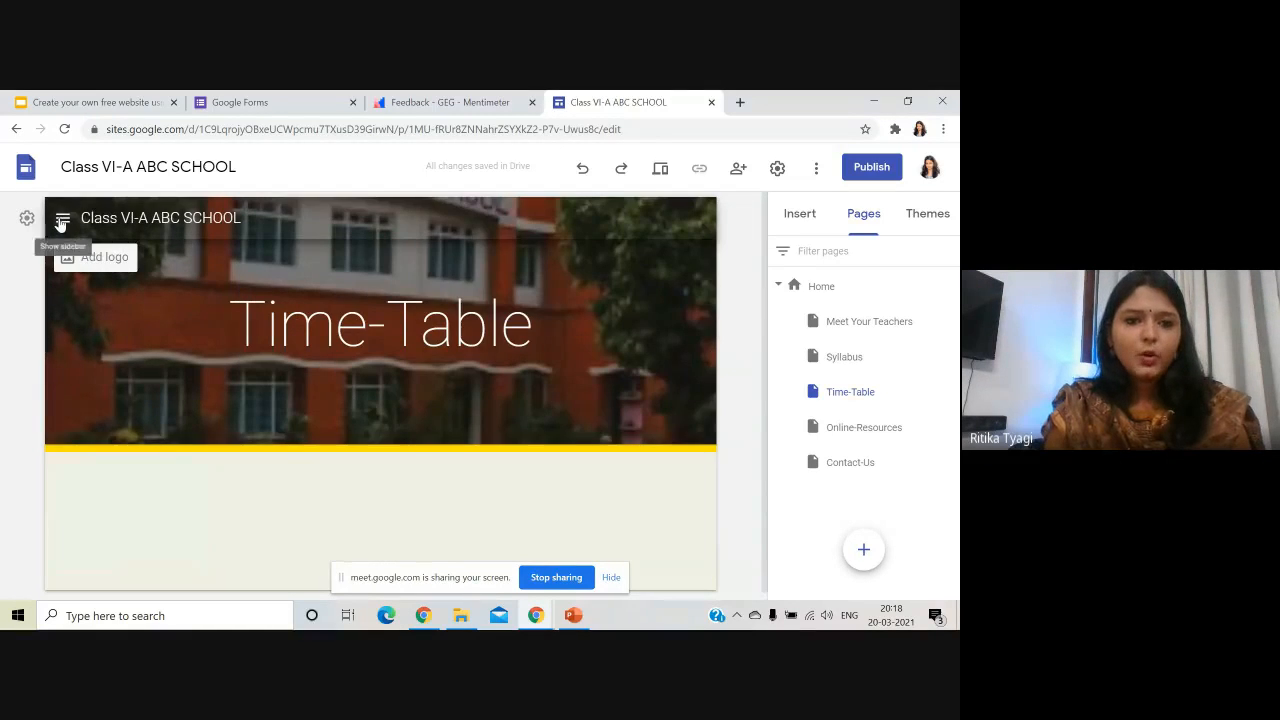
pyautogui.click(61, 219)
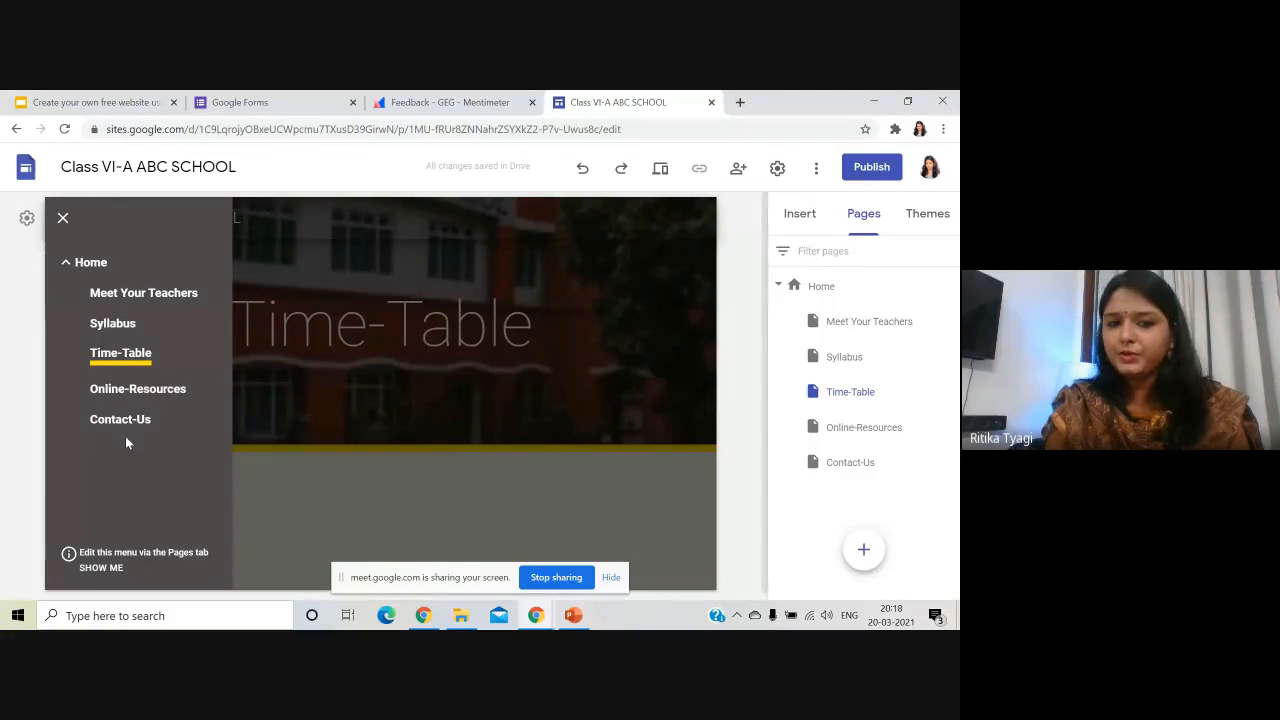
pyautogui.click(46, 220)
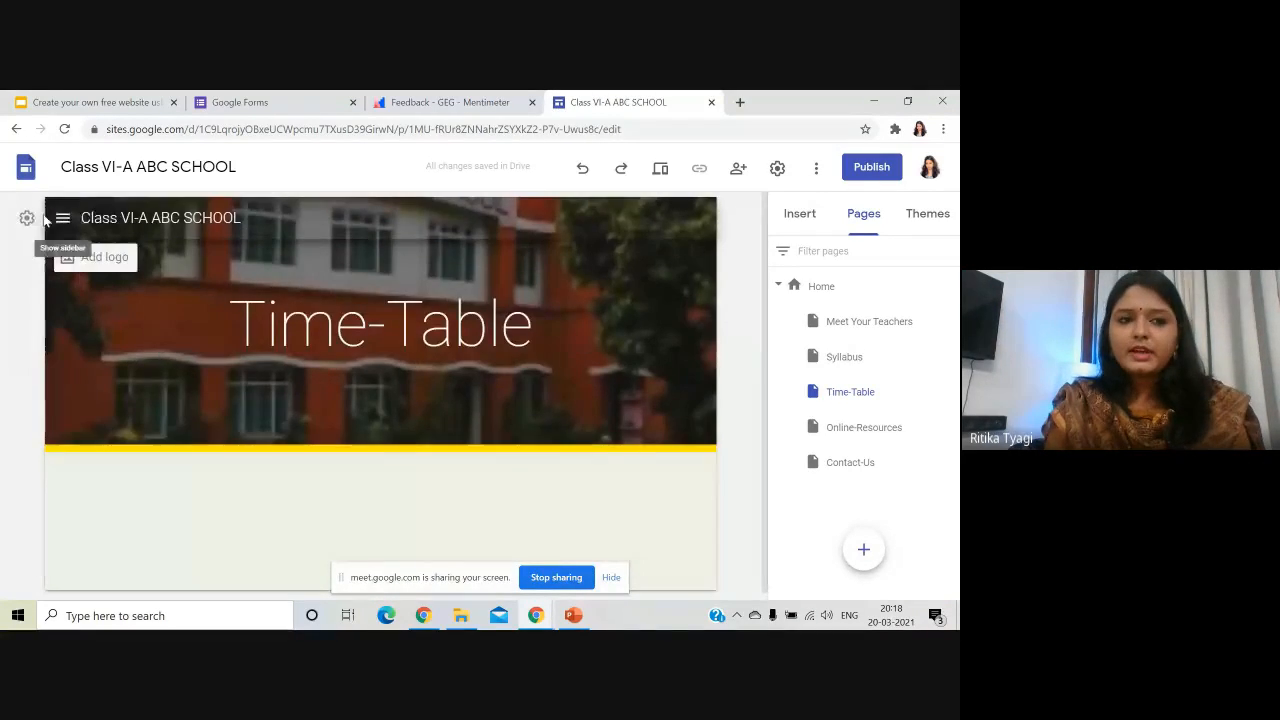
# - Switch the site navigation back to Top mode
pyautogui.click(28, 218)
pyautogui.click(617, 289)
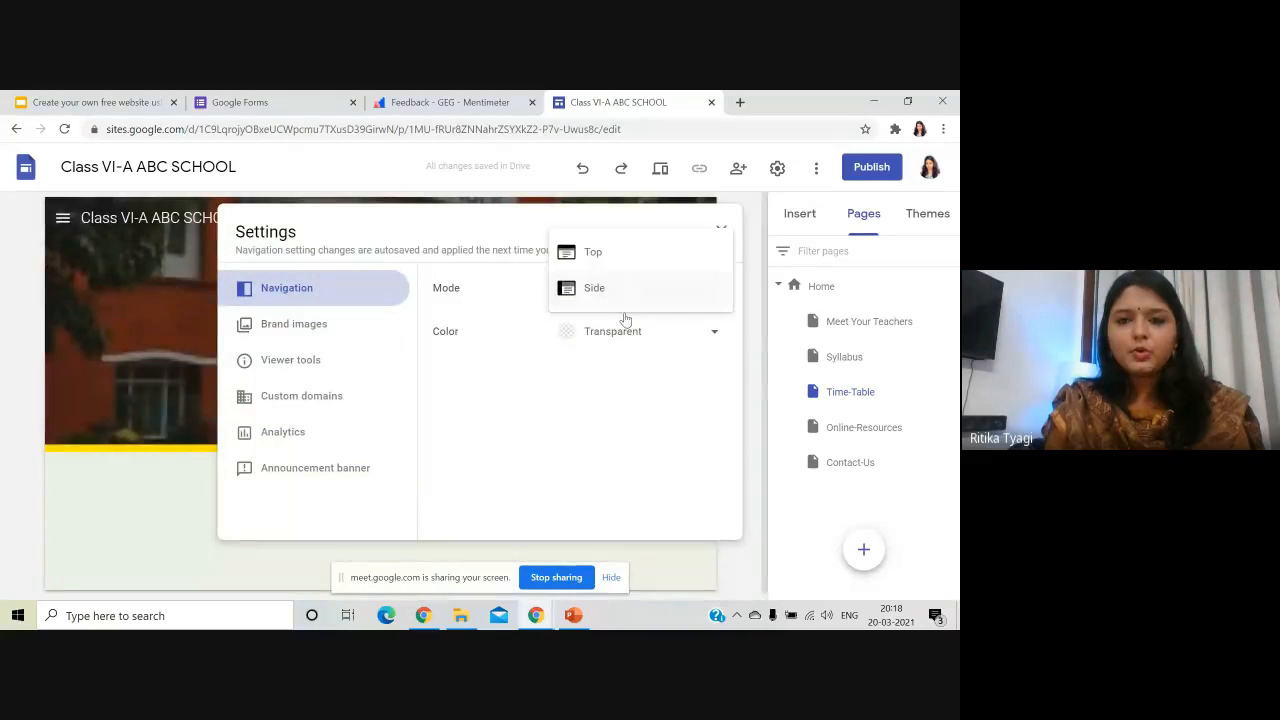
pyautogui.click(617, 256)
pyautogui.click(722, 231)
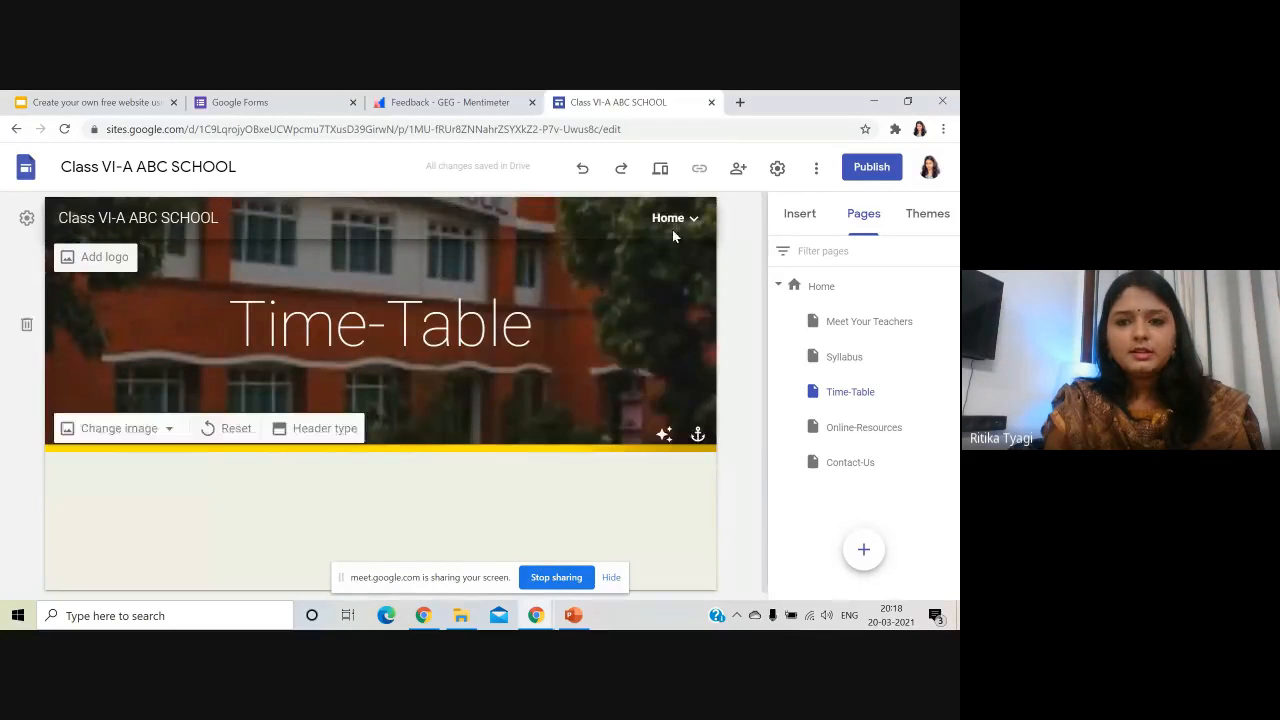
# - Set navigation to Side mode again and load Home from the side menu's Pages list
pyautogui.moveTo(674, 226)
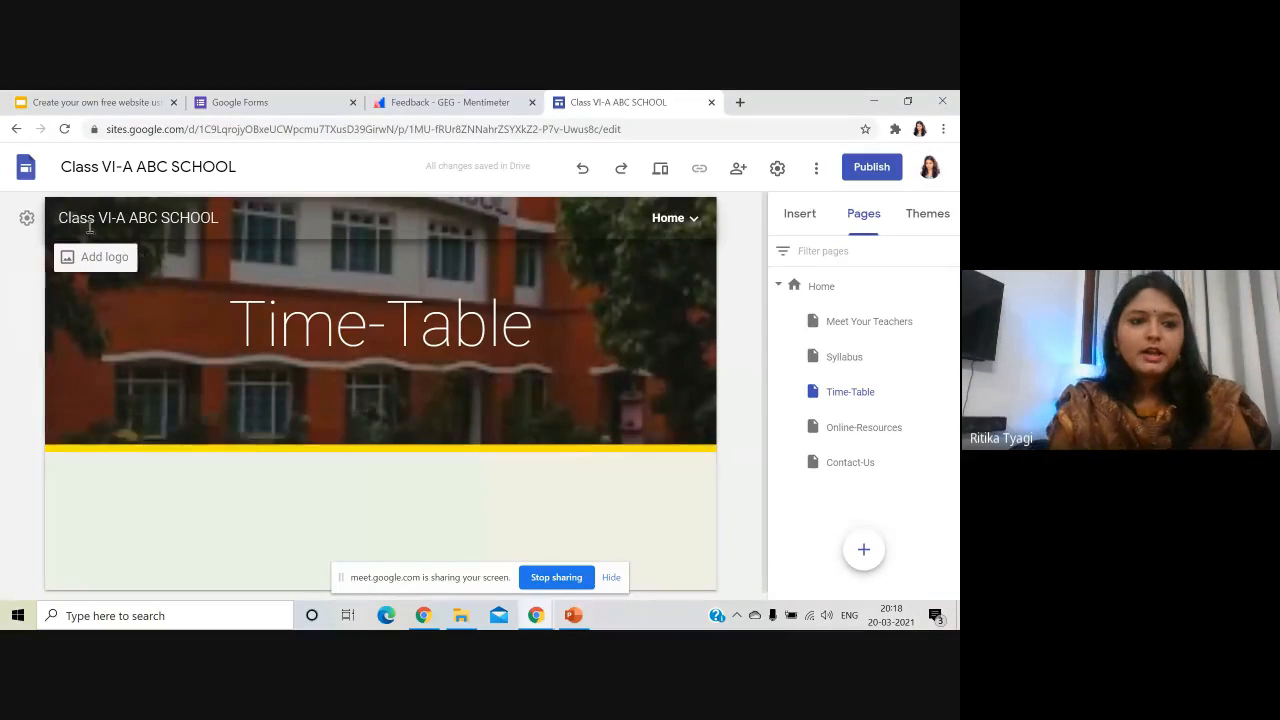
pyautogui.click(27, 219)
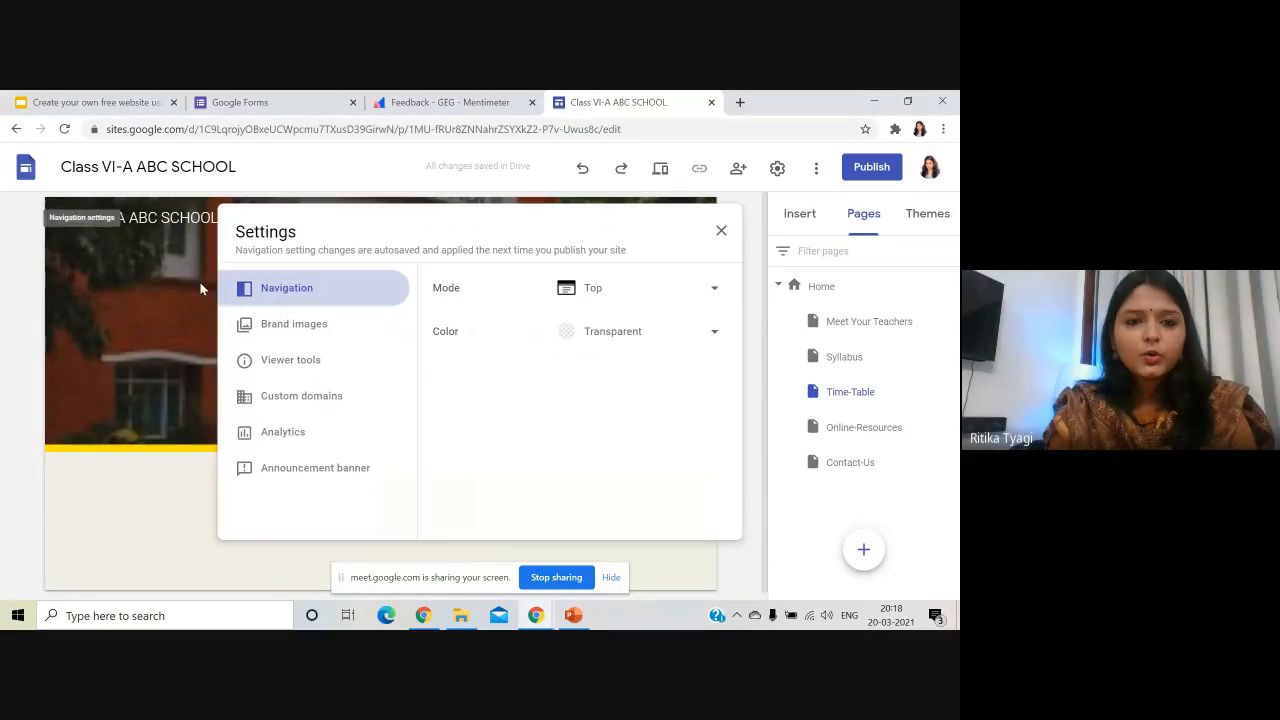
pyautogui.click(623, 288)
pyautogui.click(628, 325)
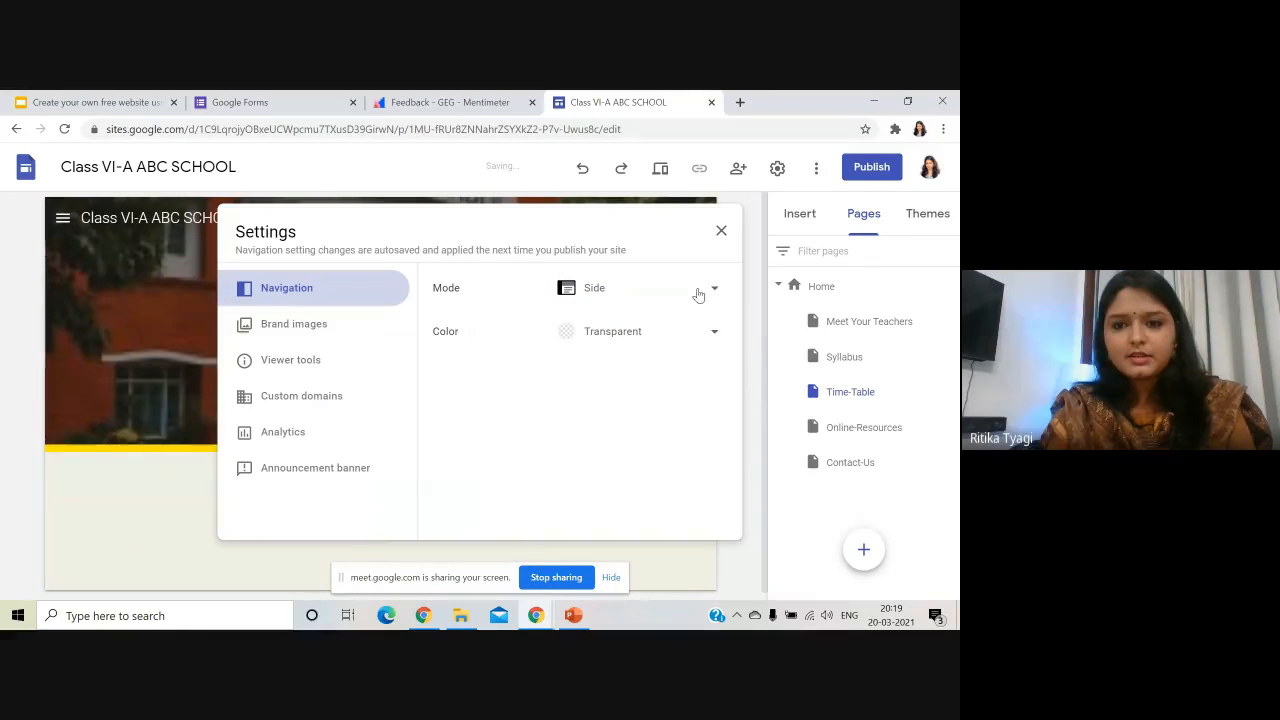
pyautogui.click(721, 232)
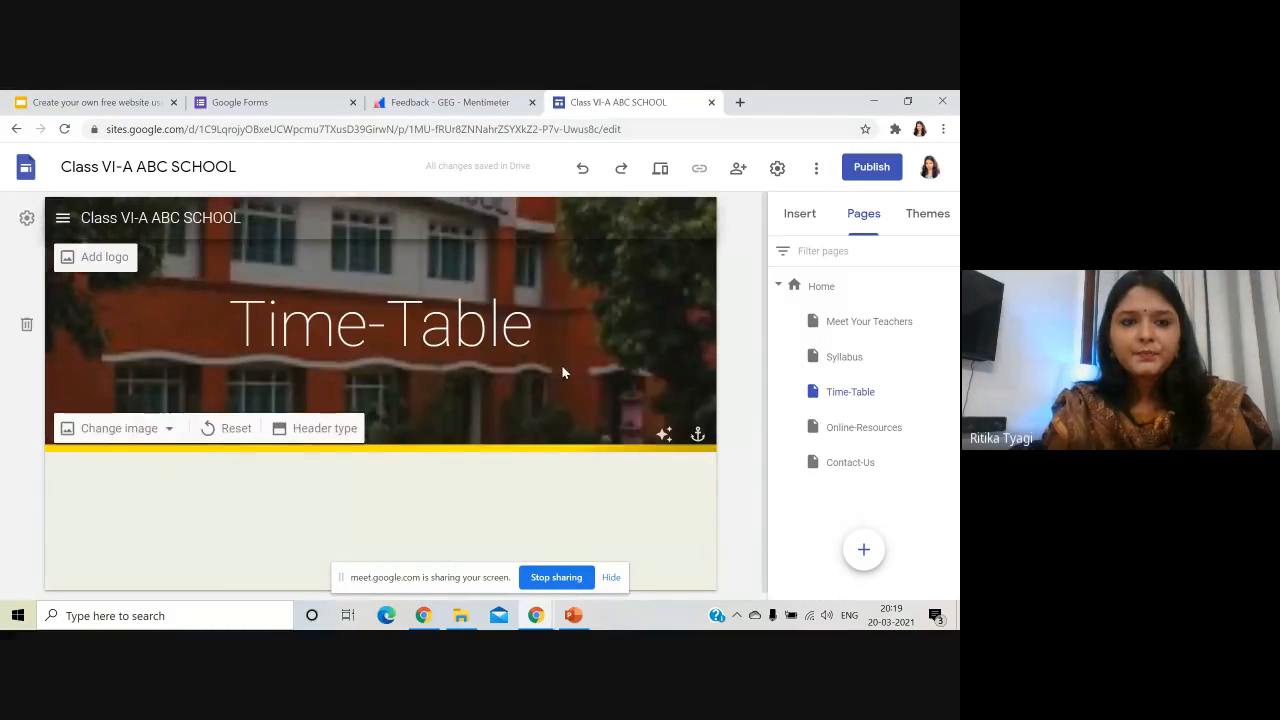
pyautogui.click(66, 222)
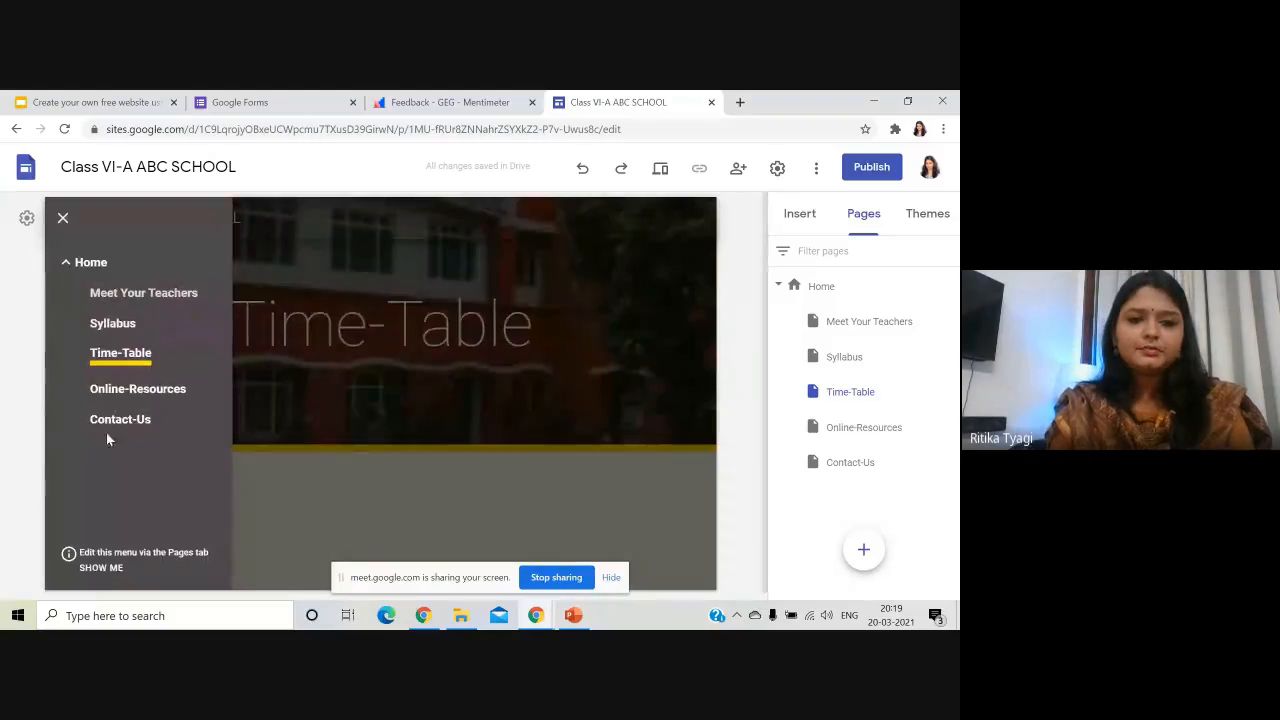
pyautogui.click(62, 217)
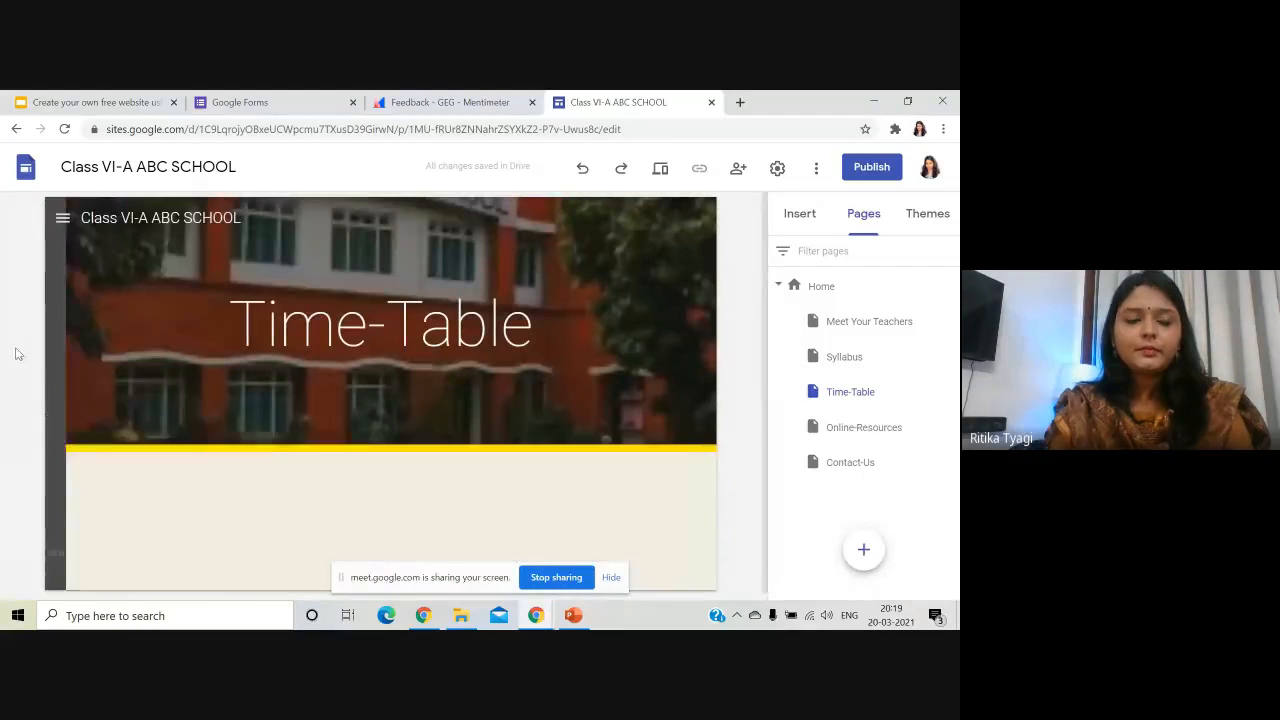
pyautogui.click(64, 219)
pyautogui.click(94, 265)
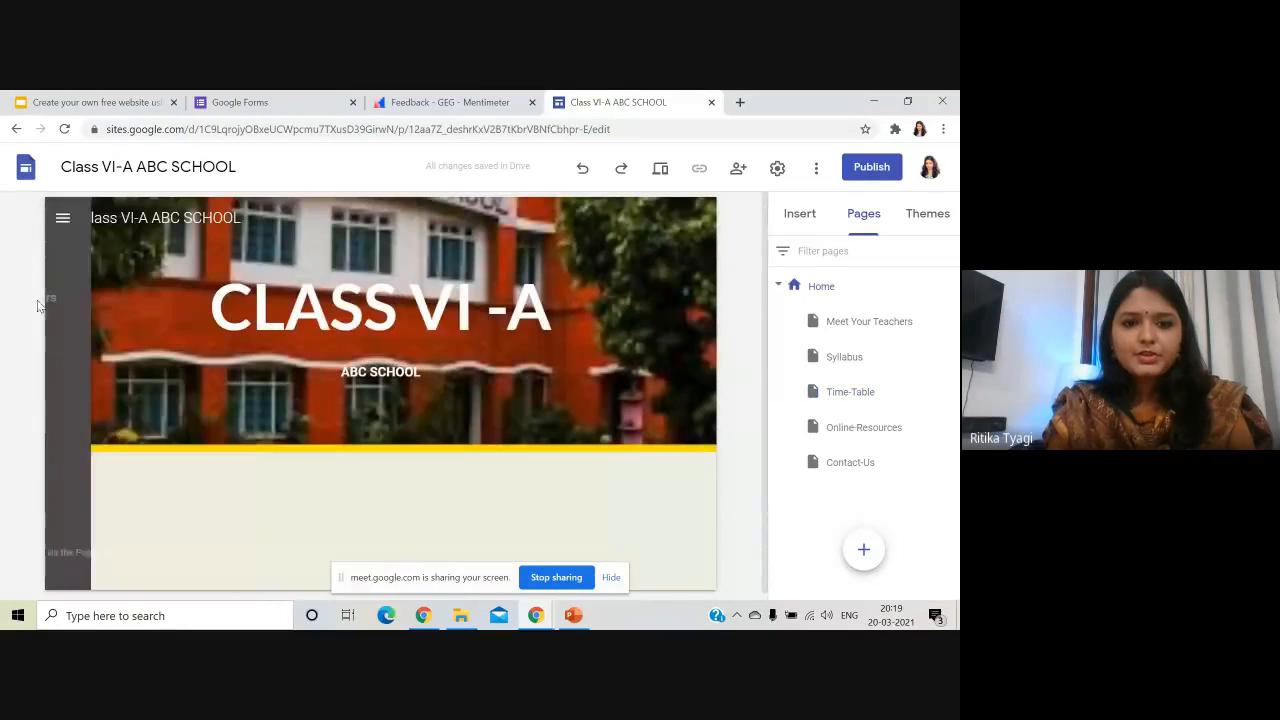
pyautogui.moveTo(115, 257)
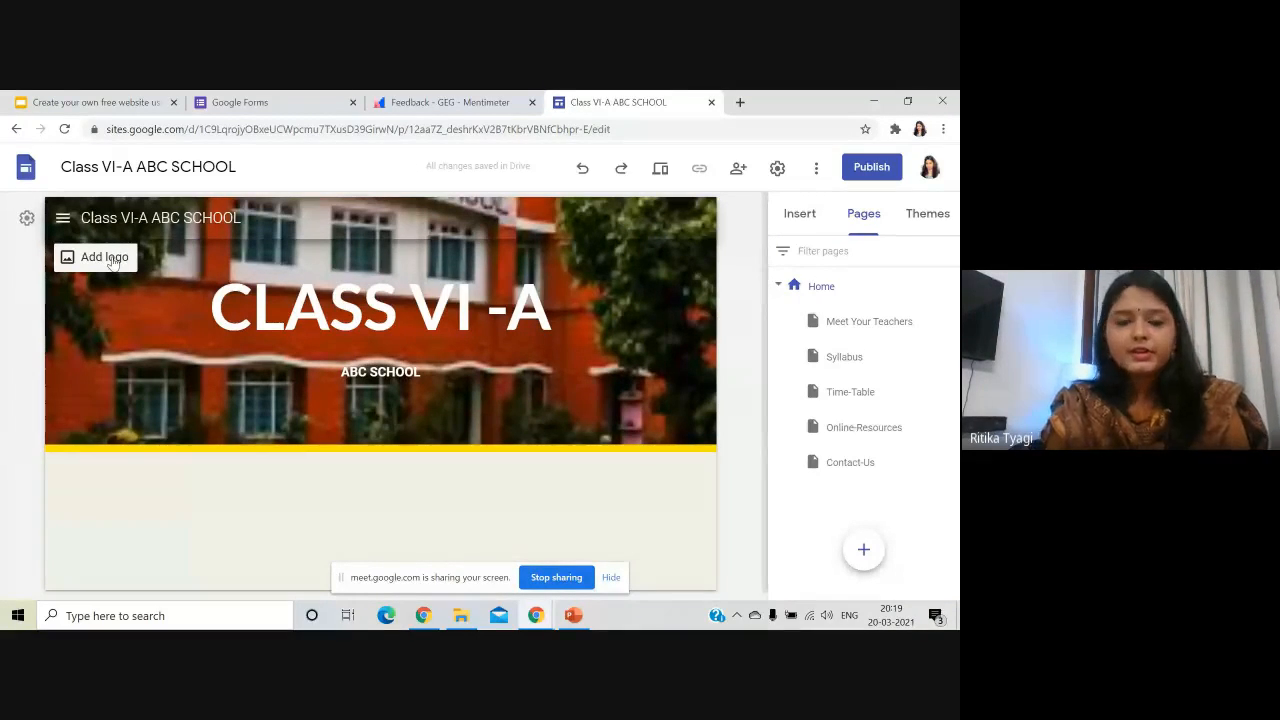
# - Upload IMG_0041 as the site header logo
pyautogui.click(105, 257)
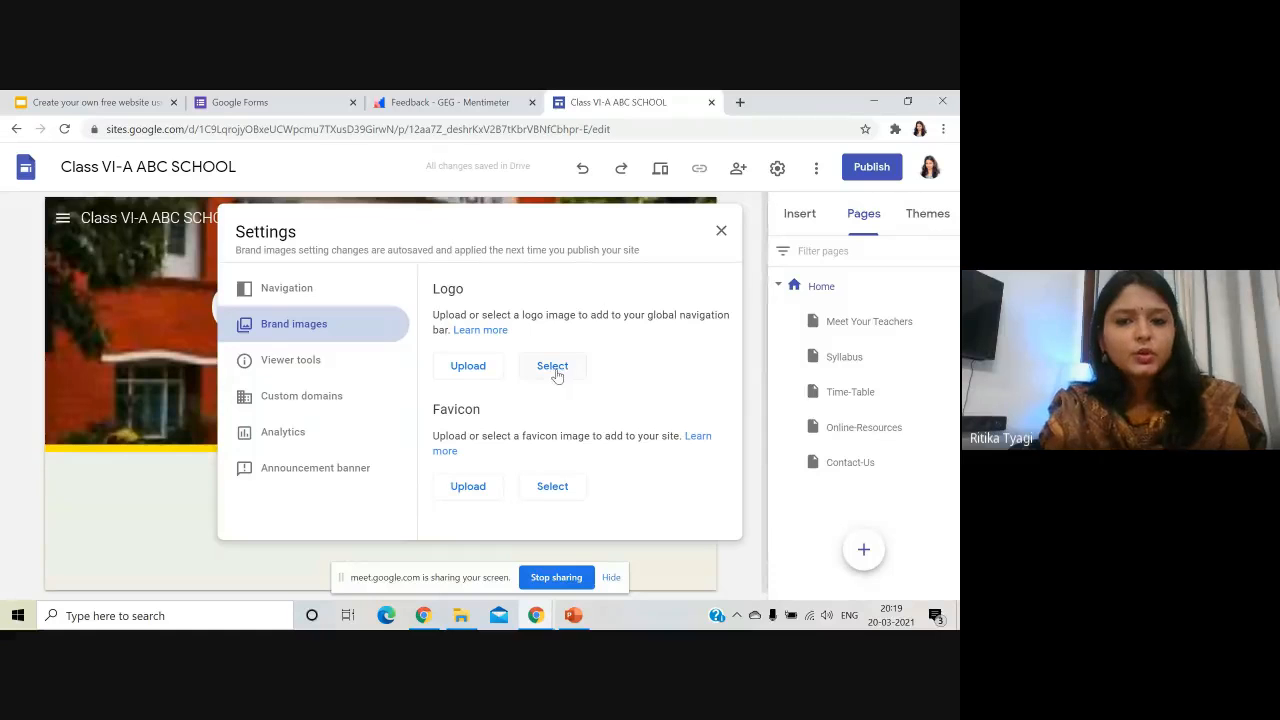
pyautogui.click(480, 365)
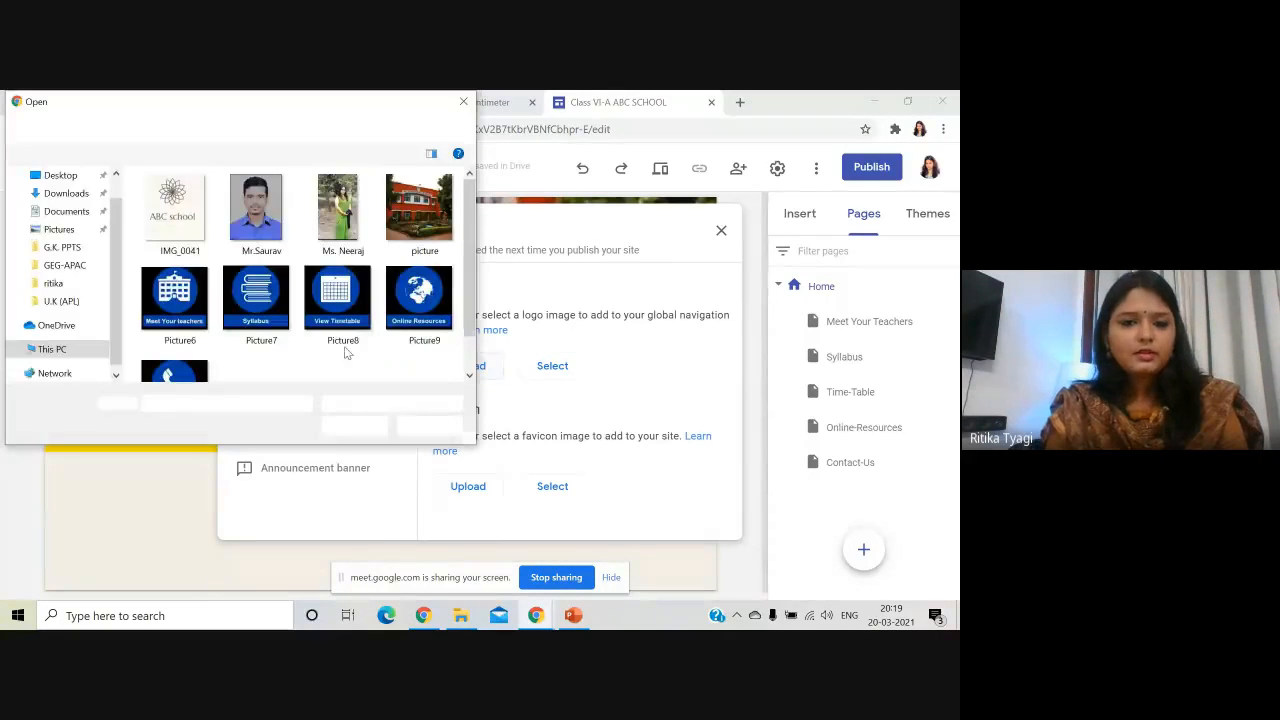
pyautogui.click(197, 212)
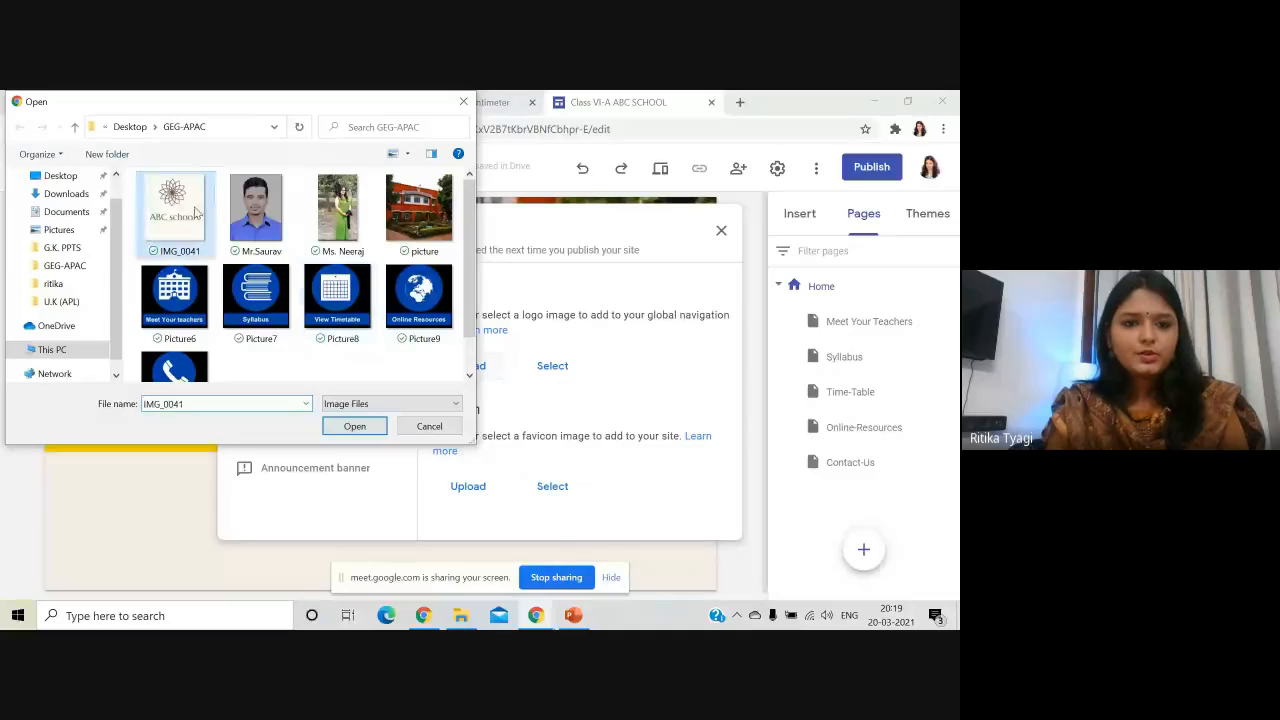
pyautogui.click(352, 428)
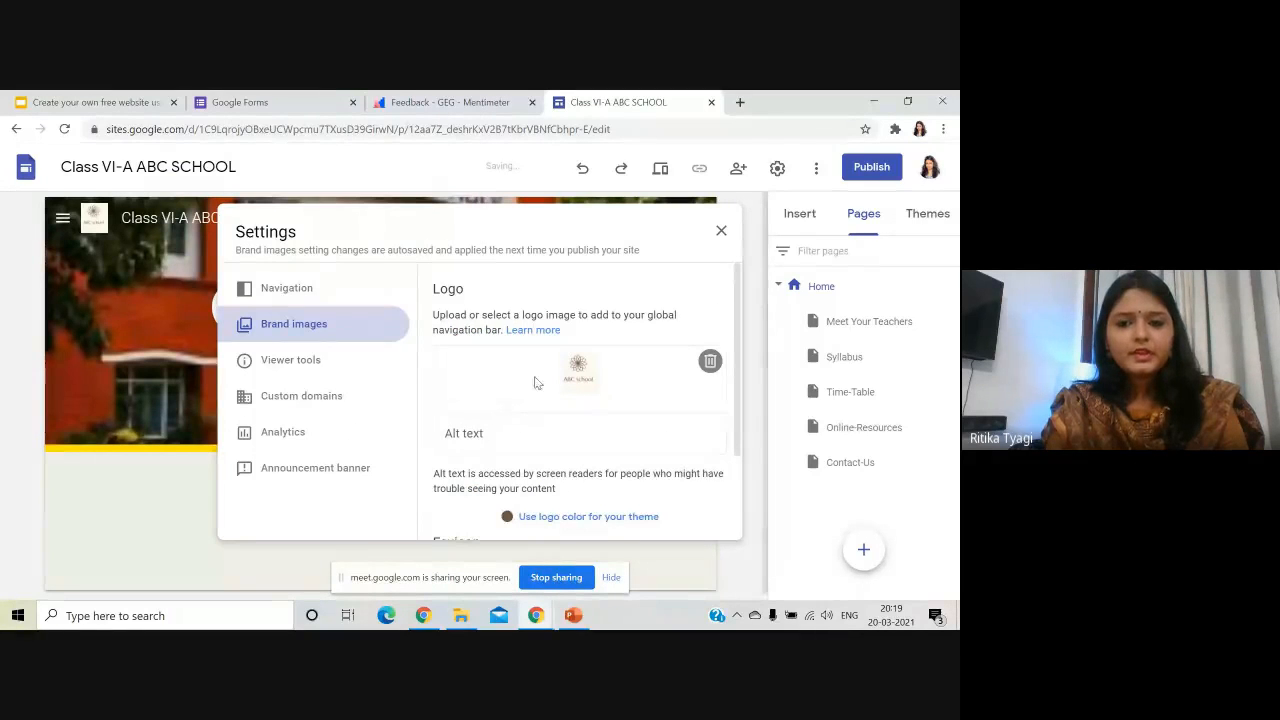
# - Upload IMG_0041 as the site favicon and close the brand image settings
pyautogui.scroll(-2, 620, 385)
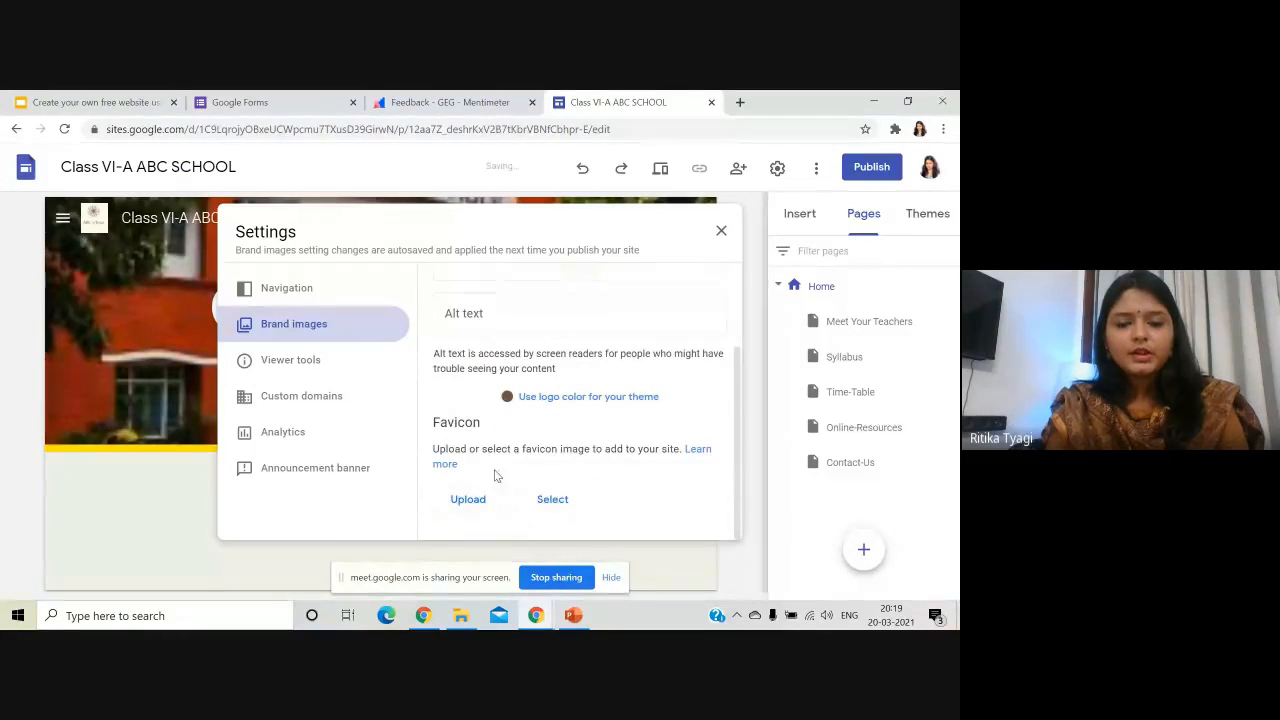
pyautogui.moveTo(431, 425); pyautogui.dragTo(482, 425)
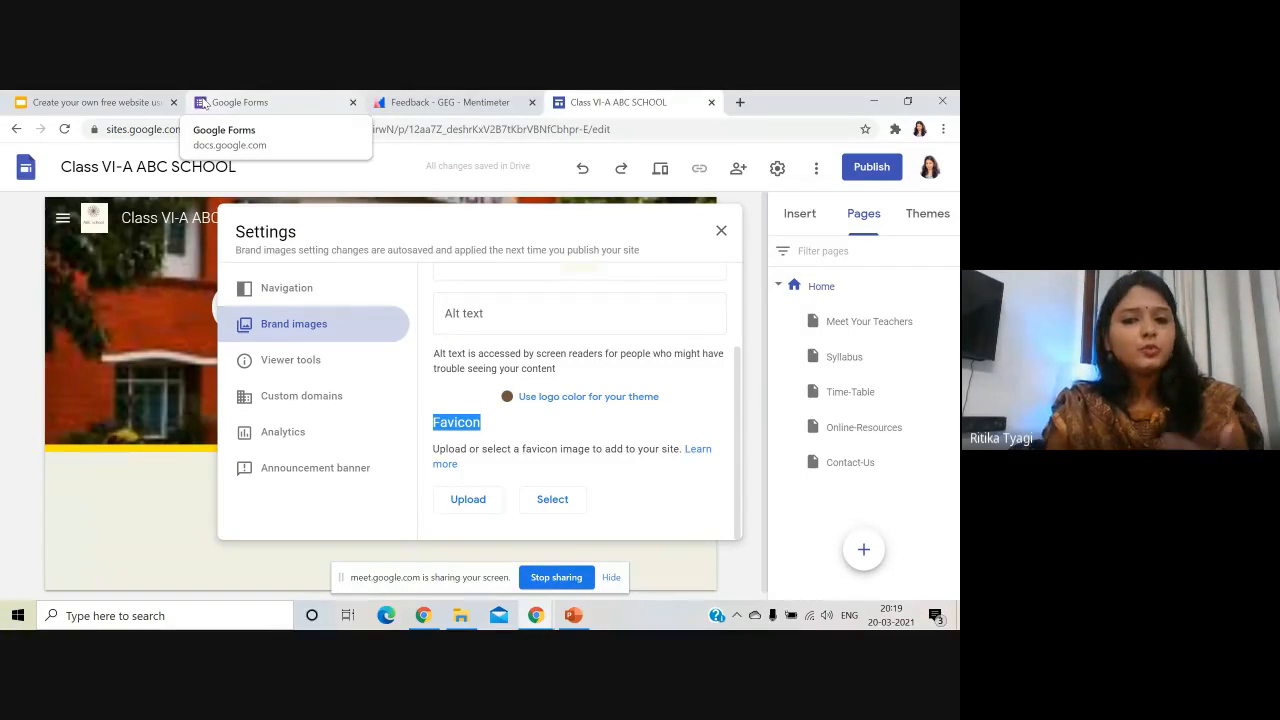
pyautogui.click(486, 508)
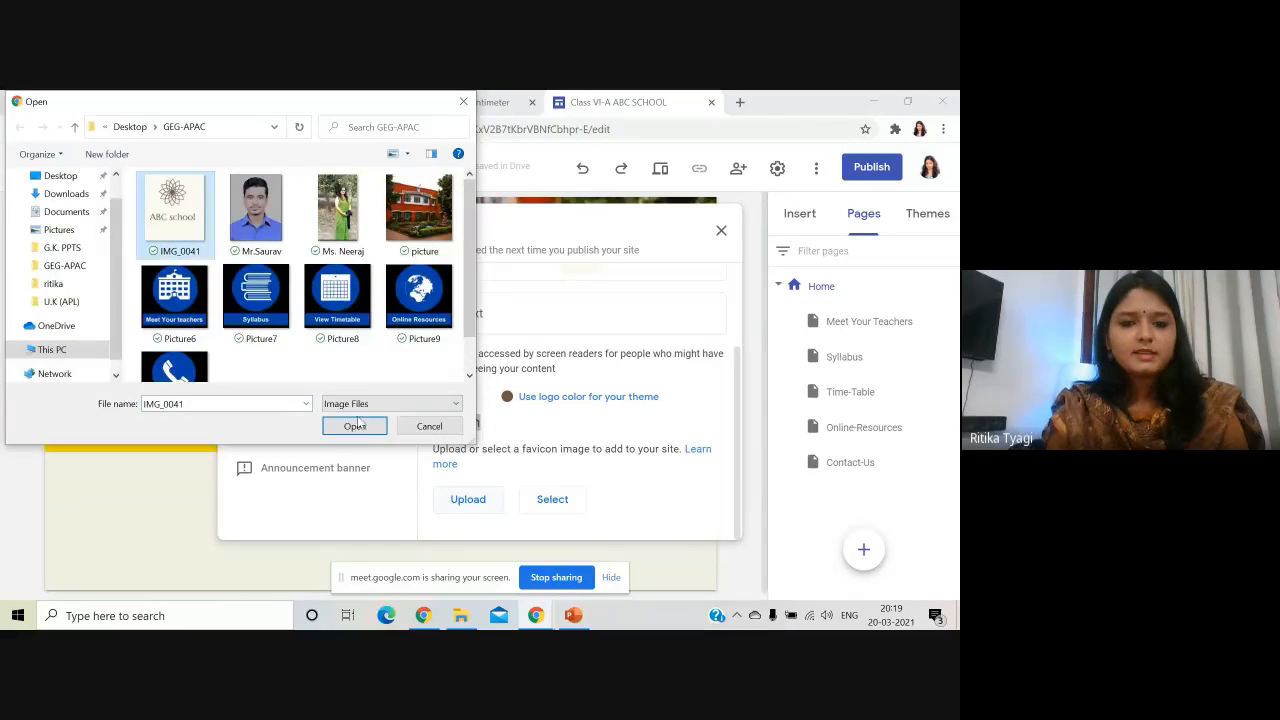
pyautogui.click(356, 426)
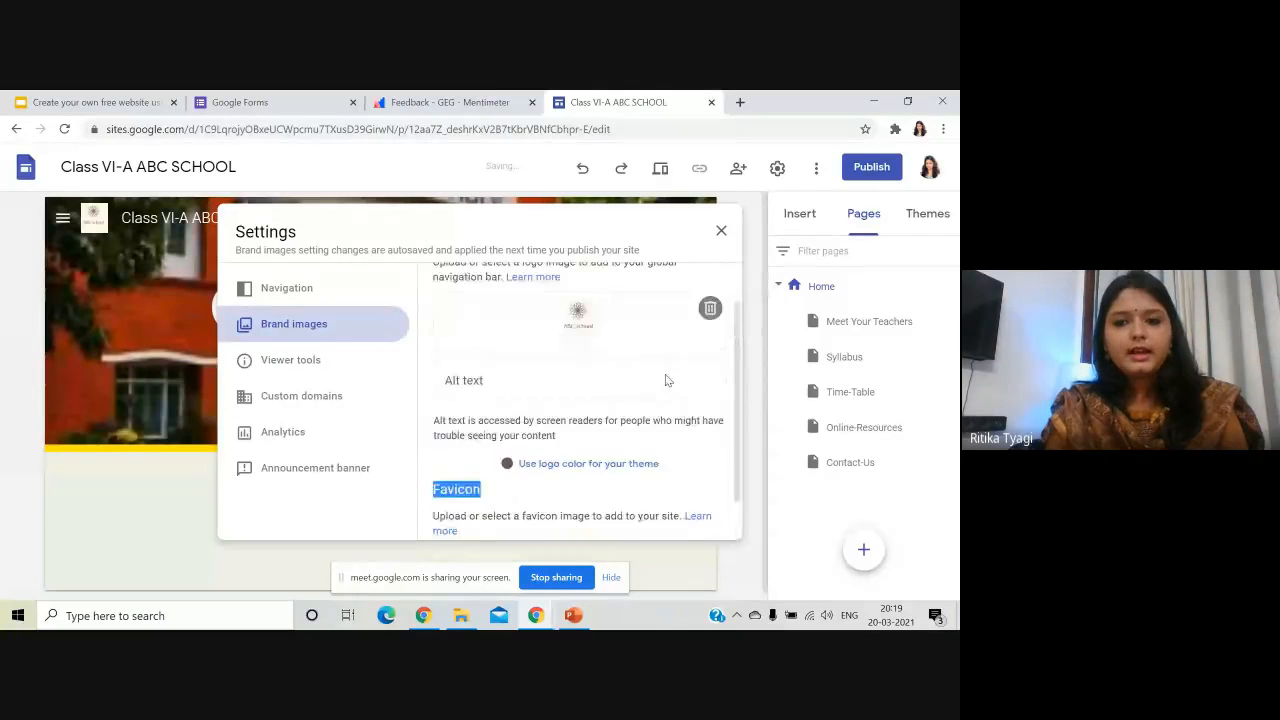
pyautogui.scroll(3, 665, 378)
pyautogui.click(721, 231)
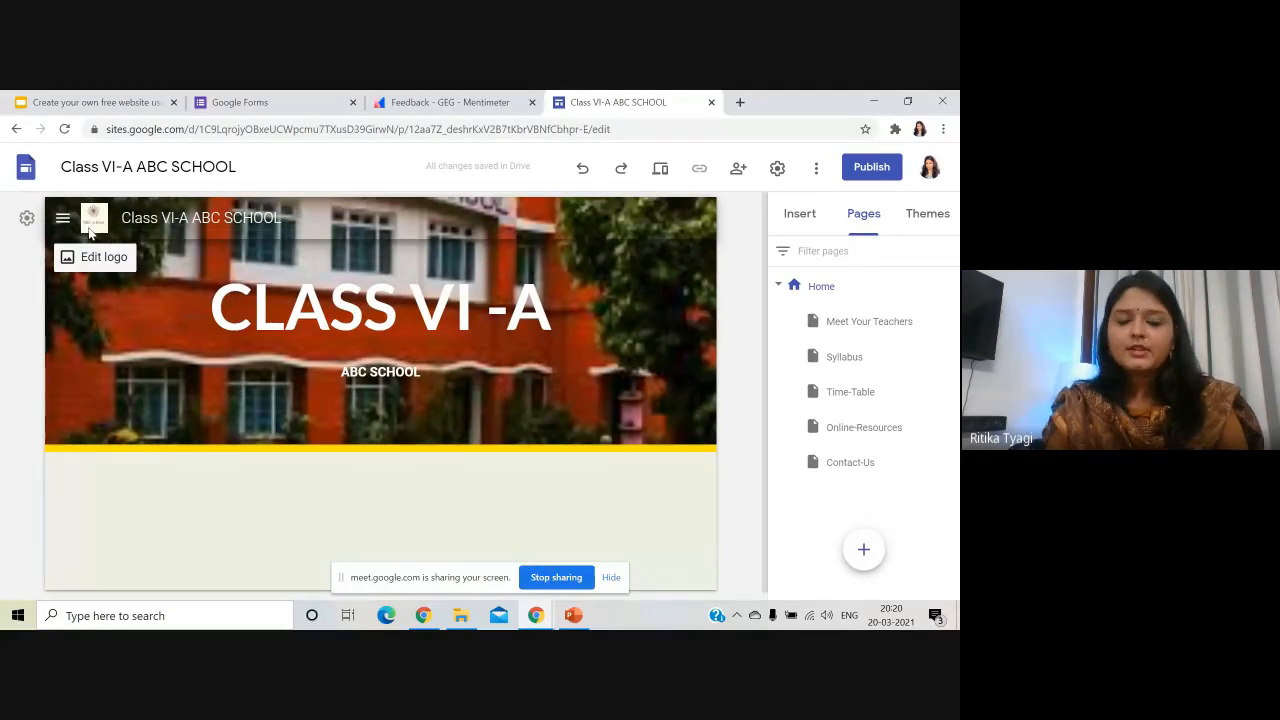
# - Insert a text box reading 'Welcome to our Classroom' in the empty section and select the line
pyautogui.scroll(-1, 289, 405)
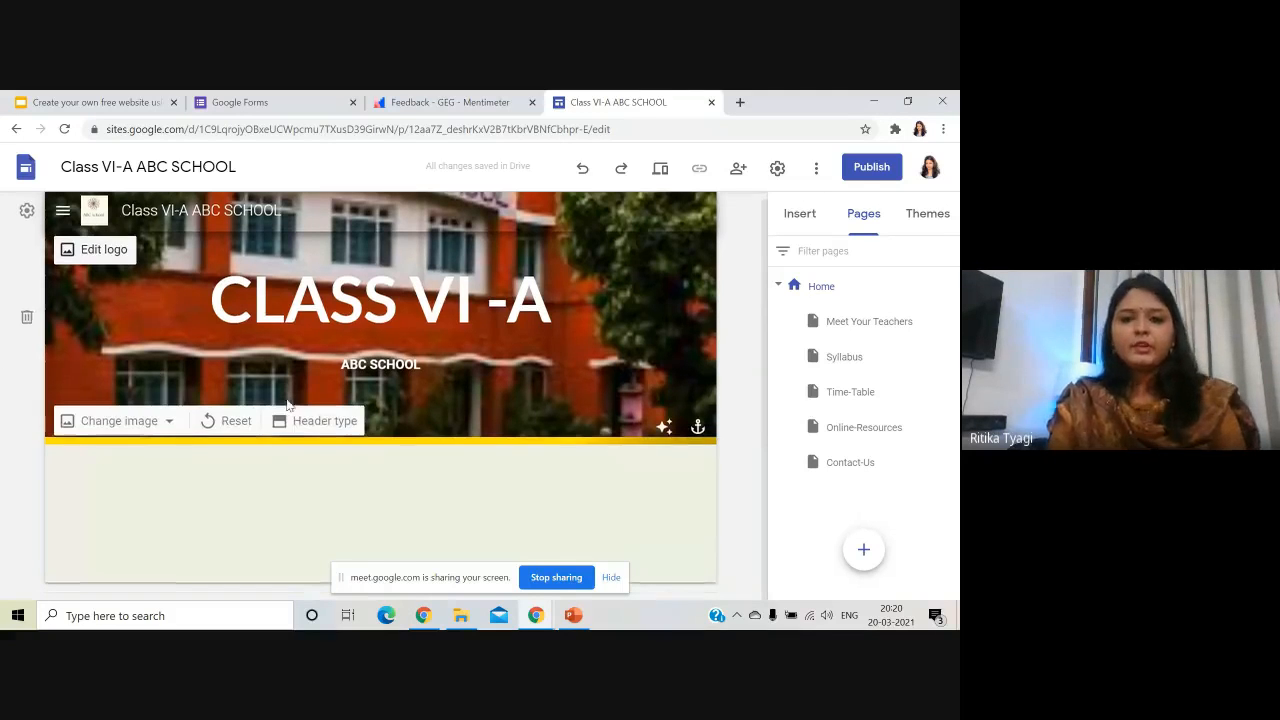
pyautogui.doubleClick(355, 498)
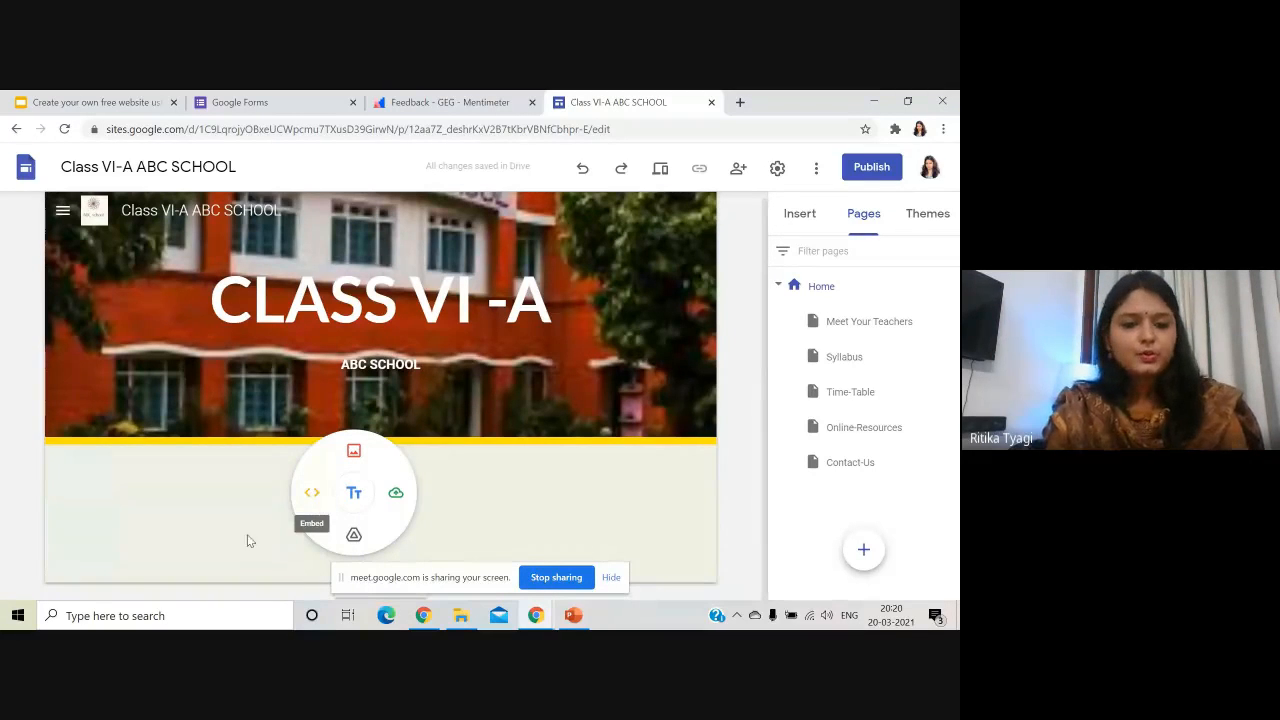
pyautogui.click(367, 548)
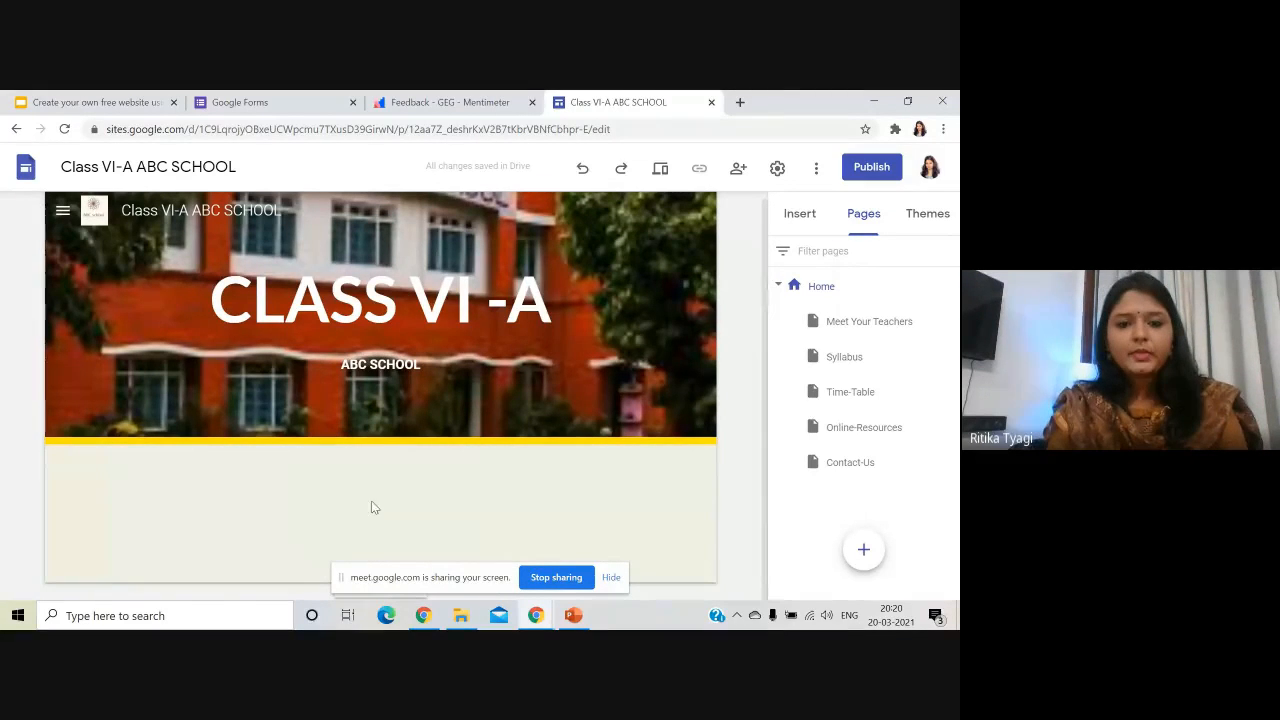
pyautogui.doubleClick(355, 495)
pyautogui.click(353, 492)
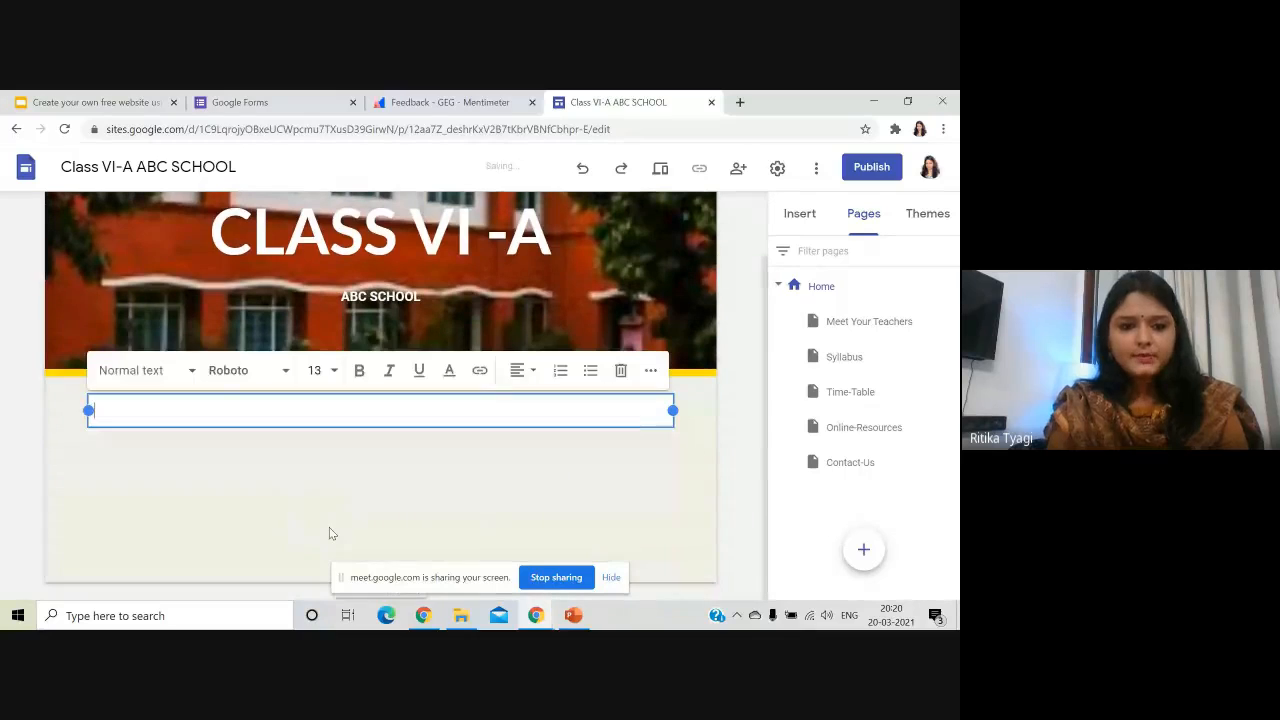
pyautogui.write('Welcome ')
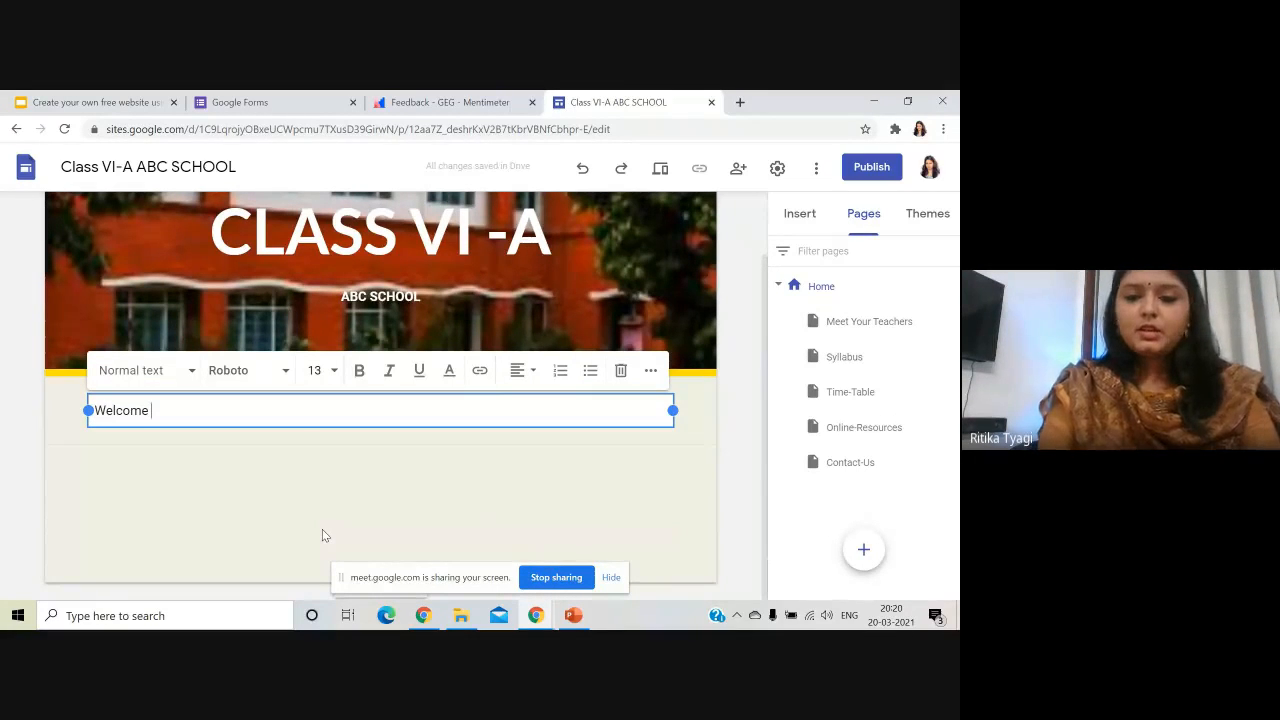
pyautogui.write('to')
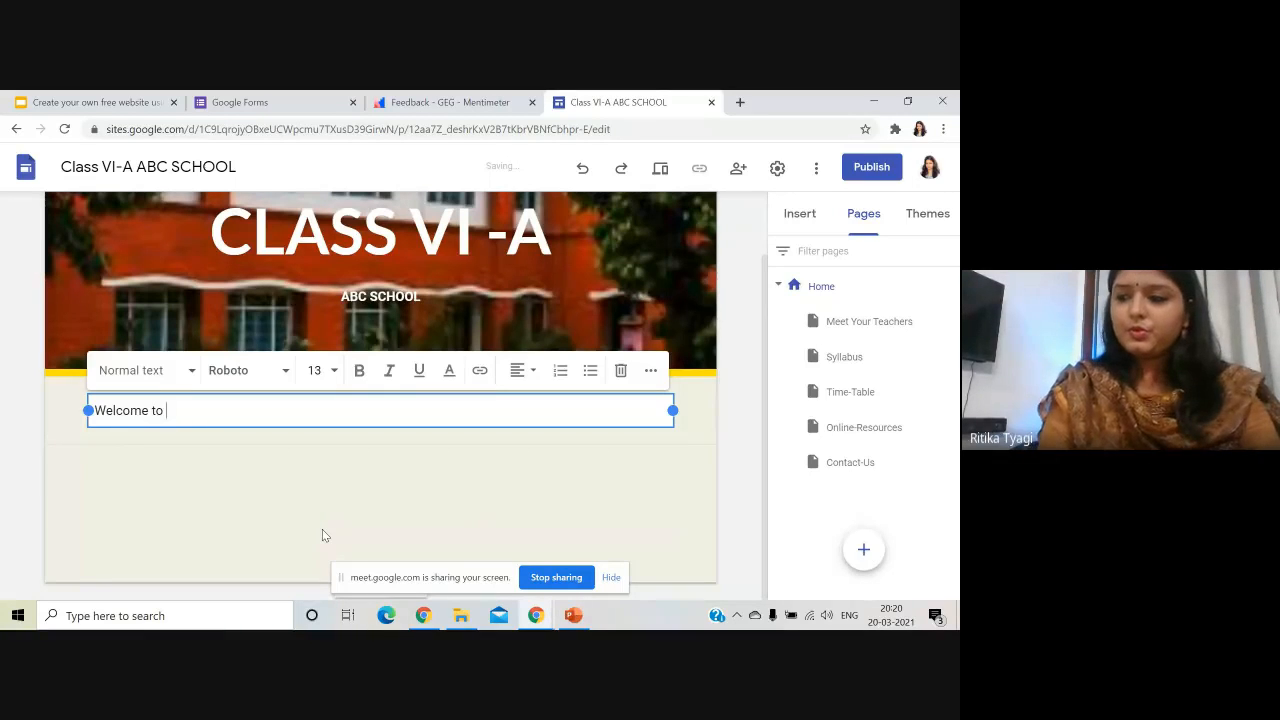
pyautogui.write(' our Cla')
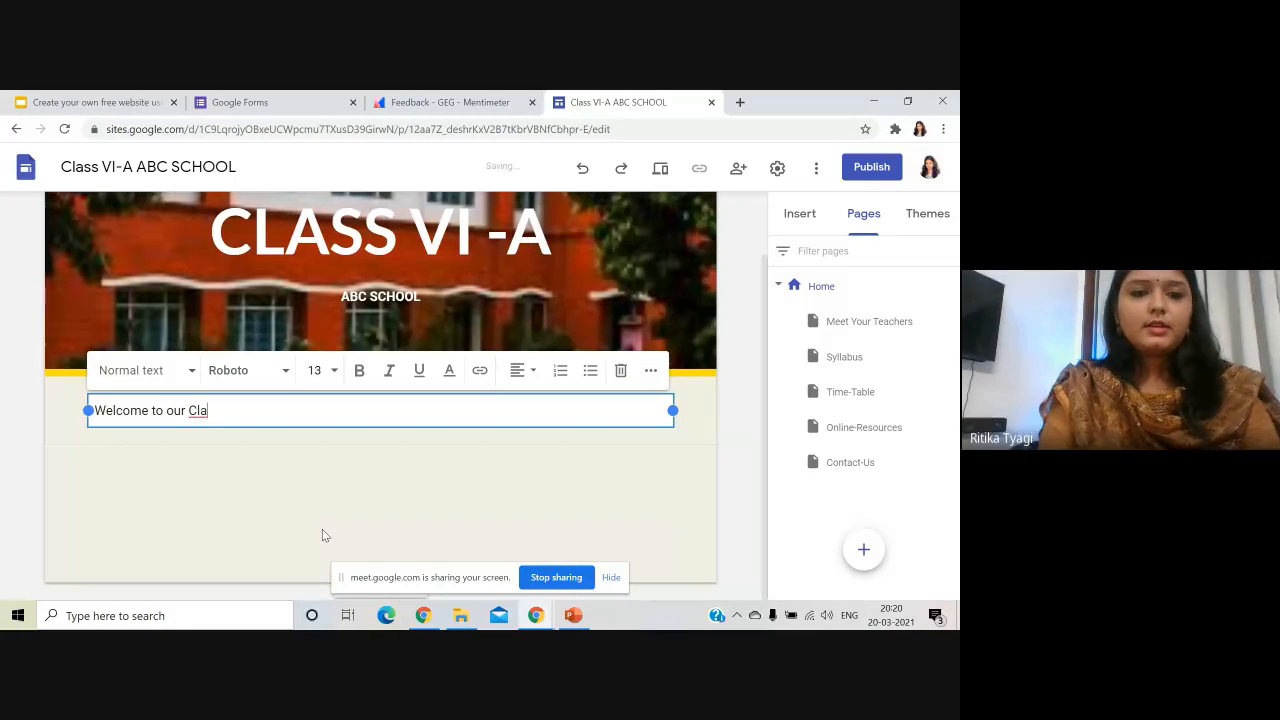
pyautogui.write('ssroom')
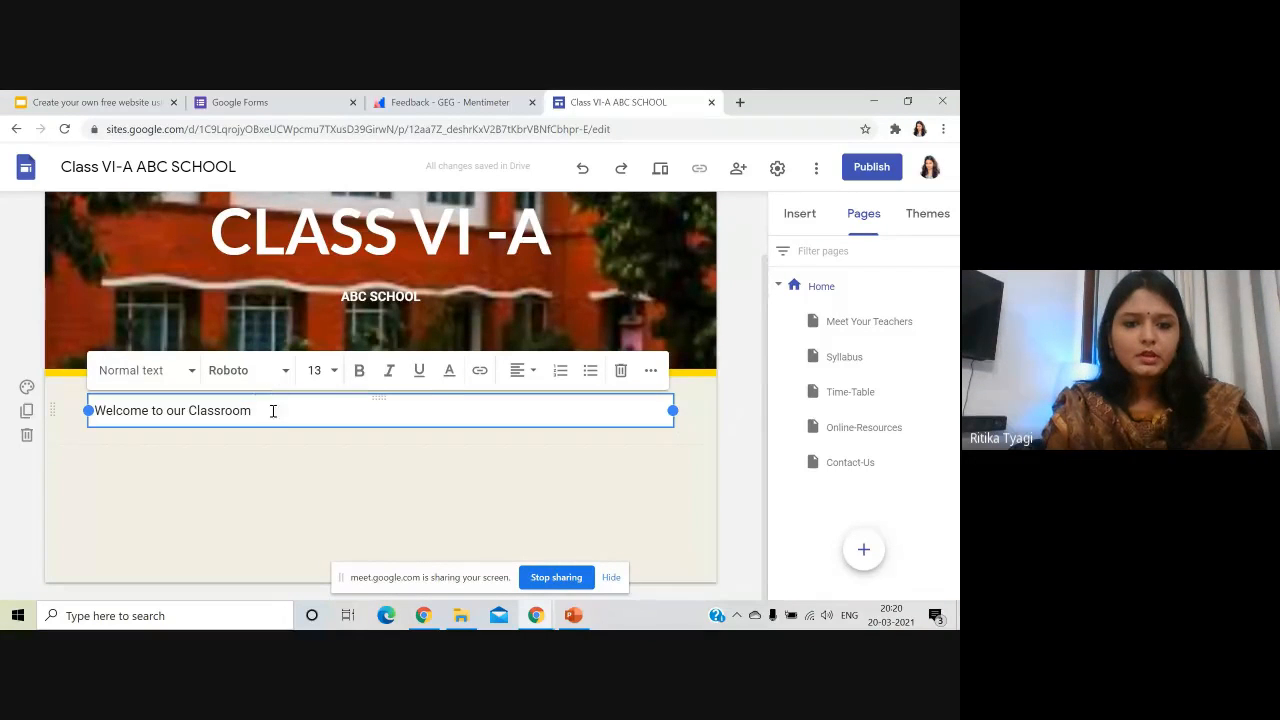
pyautogui.moveTo(271, 410); pyautogui.dragTo(90, 416)
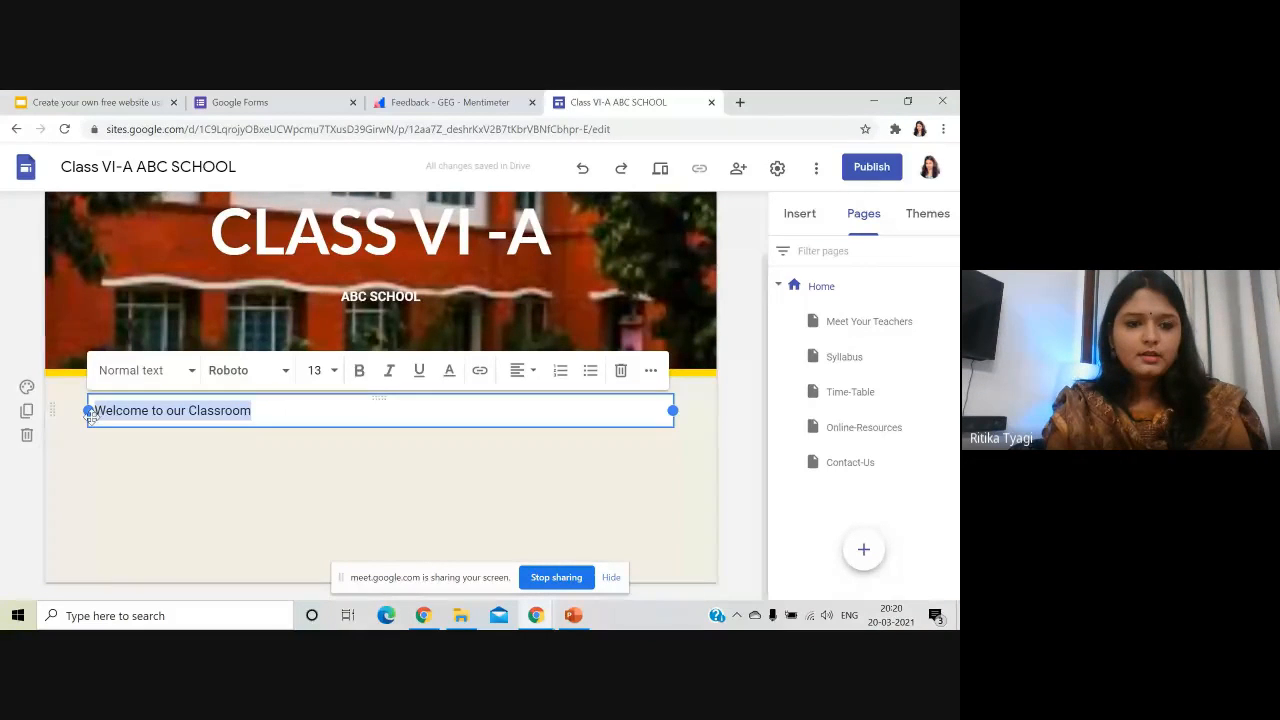
# - Make the welcome line bold and centre-aligned
pyautogui.click(359, 371)
pyautogui.click(526, 378)
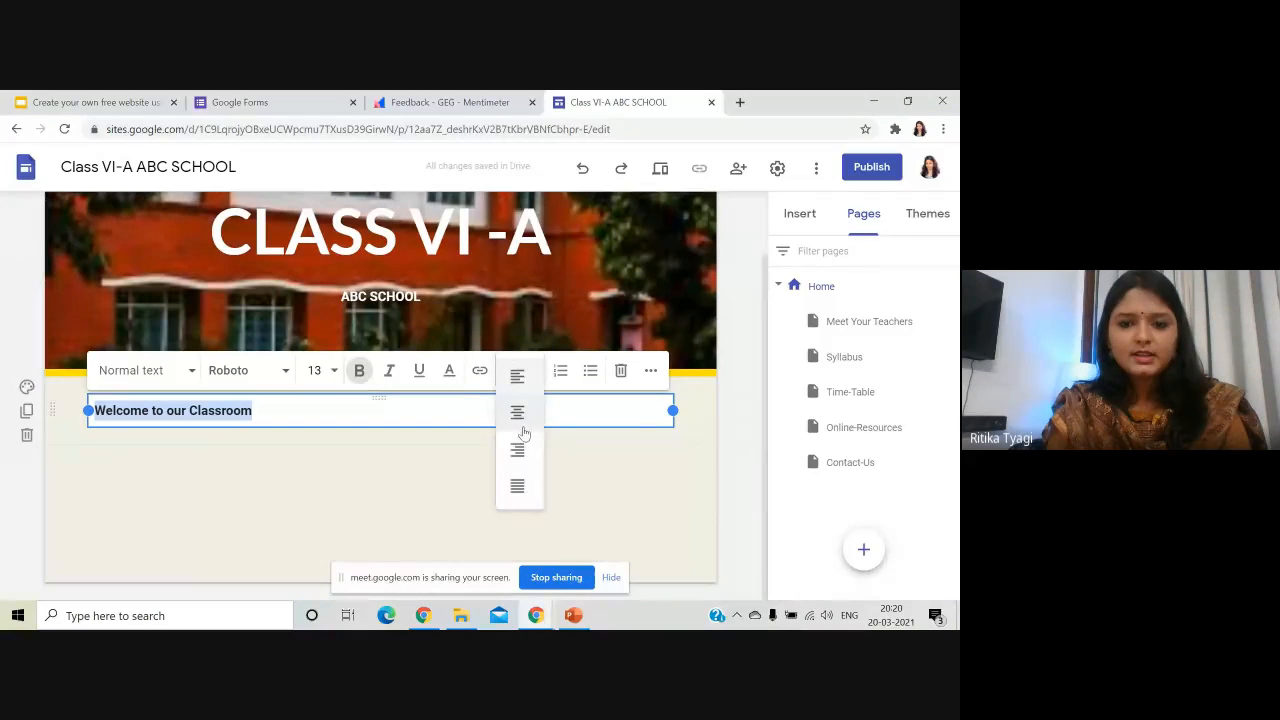
pyautogui.click(518, 414)
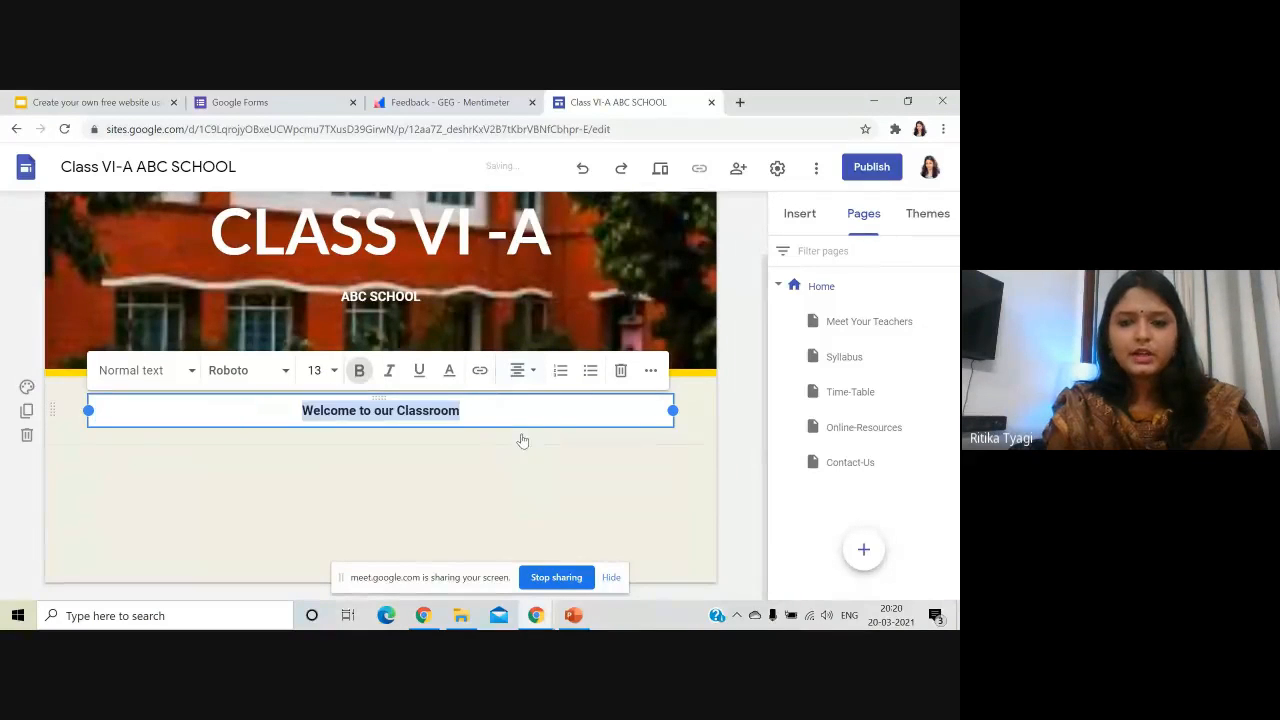
pyautogui.click(736, 450)
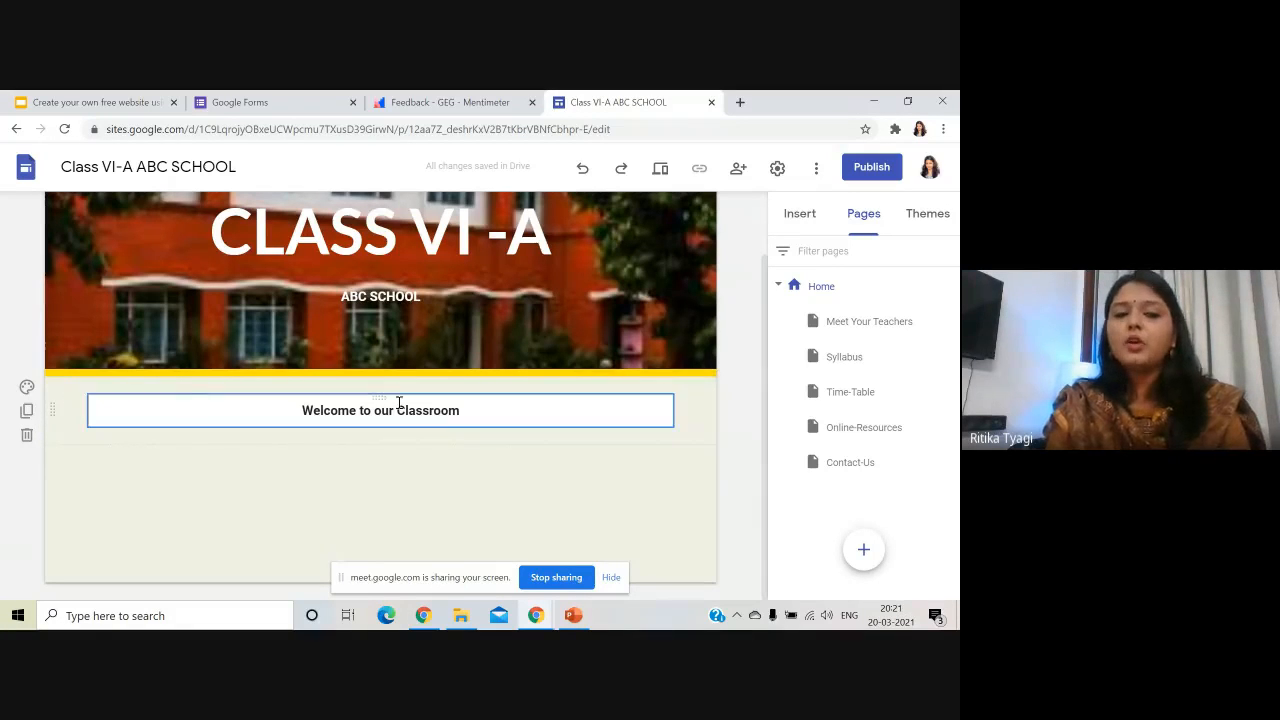
# - Give the welcome section the yellow Emphasis 2 background
pyautogui.click(27, 387)
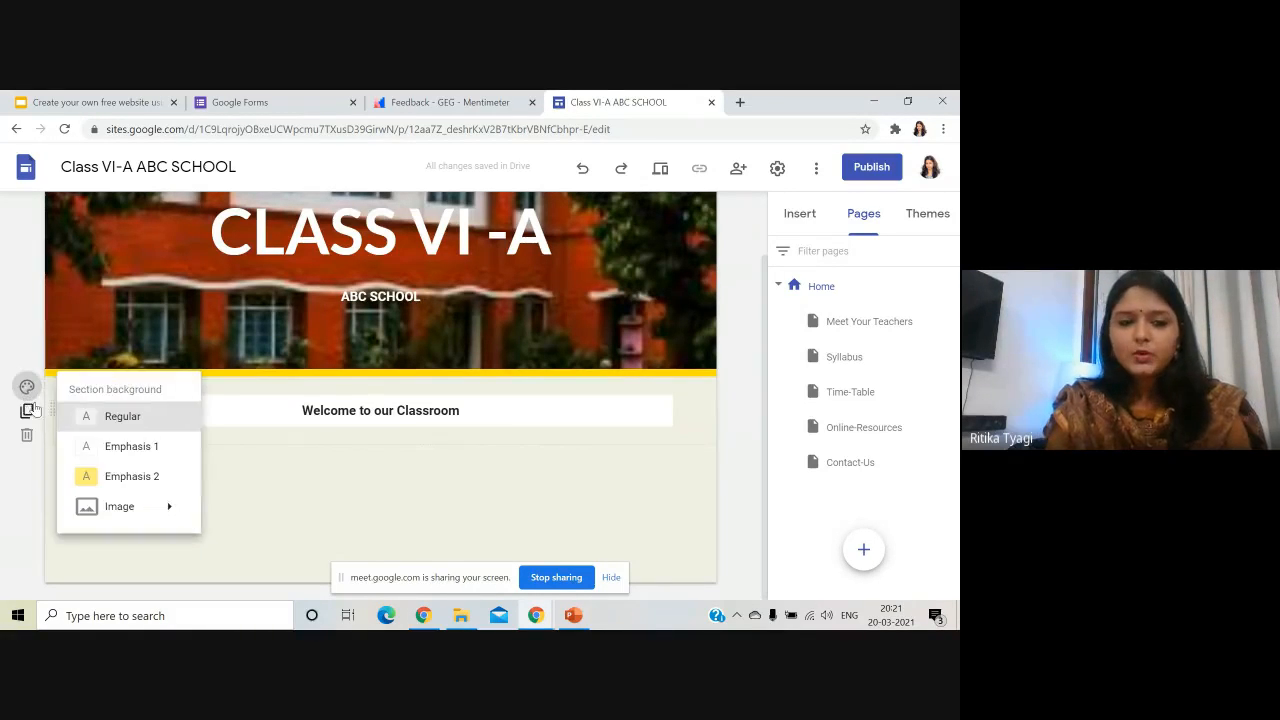
pyautogui.click(120, 418)
pyautogui.click(24, 387)
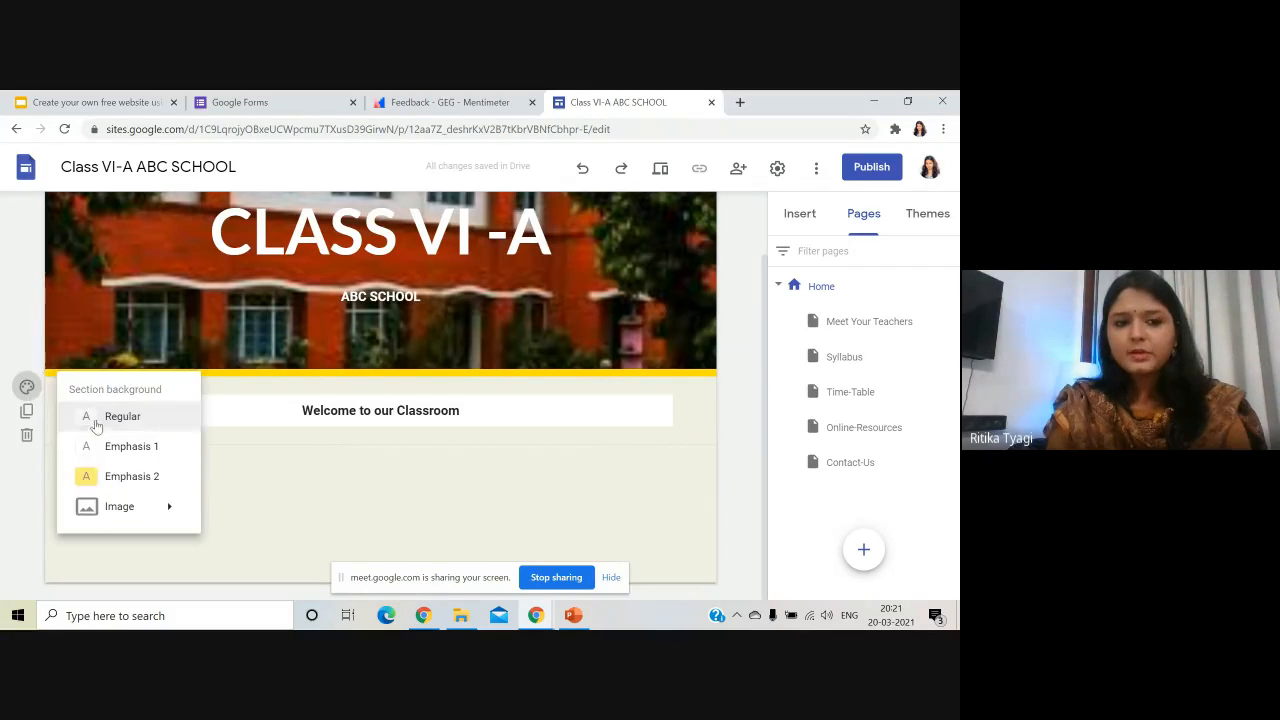
pyautogui.click(105, 449)
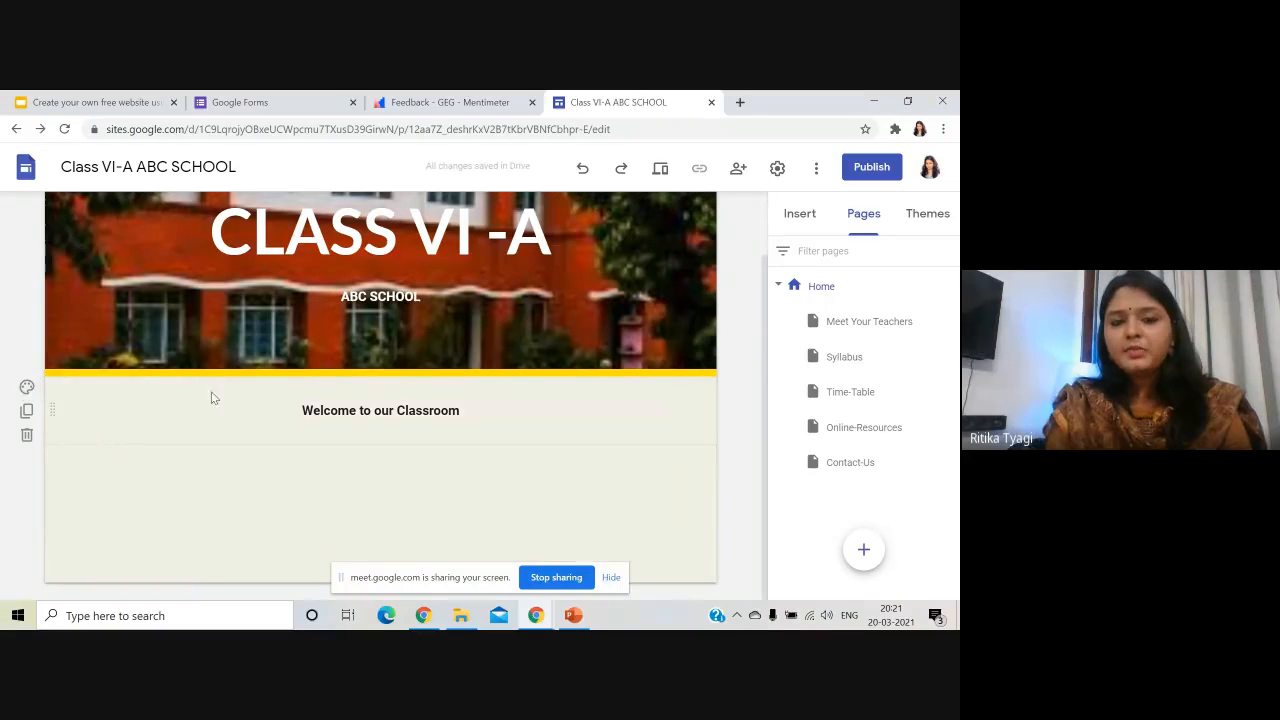
pyautogui.click(27, 388)
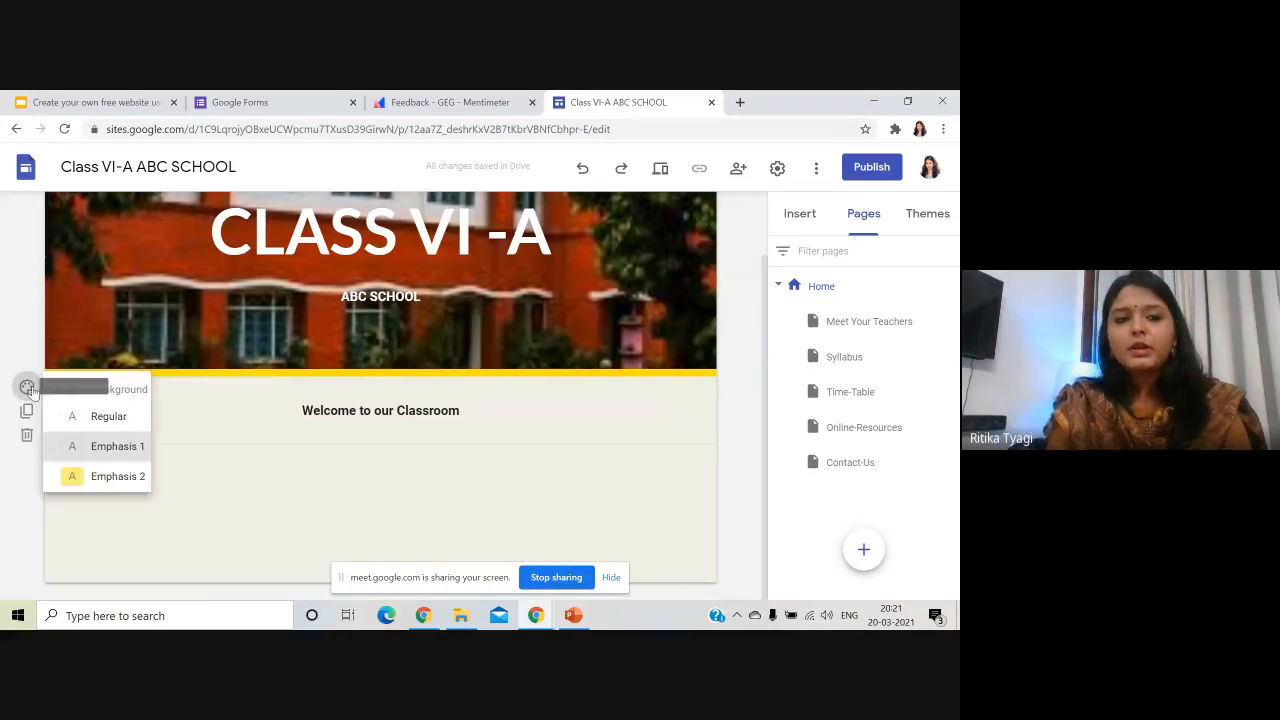
pyautogui.click(150, 476)
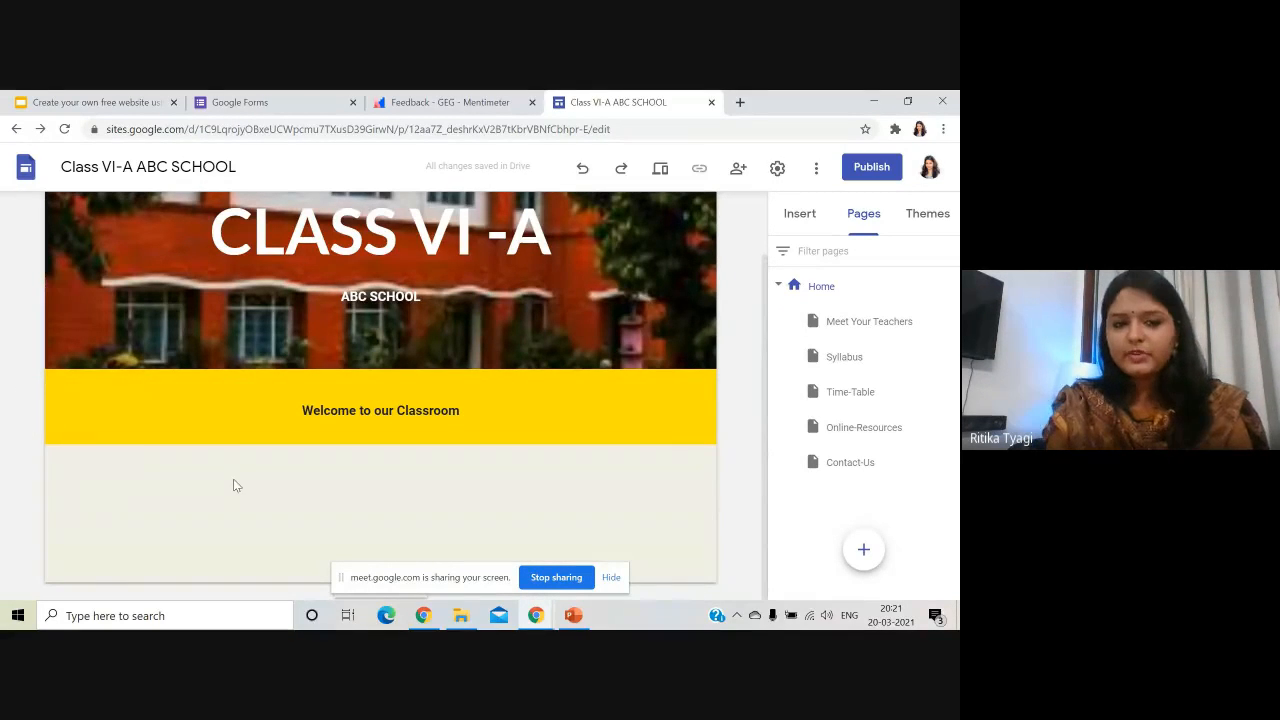
# - Set the 'Welcome to our Classroom' text to font size 14
pyautogui.click(400, 408)
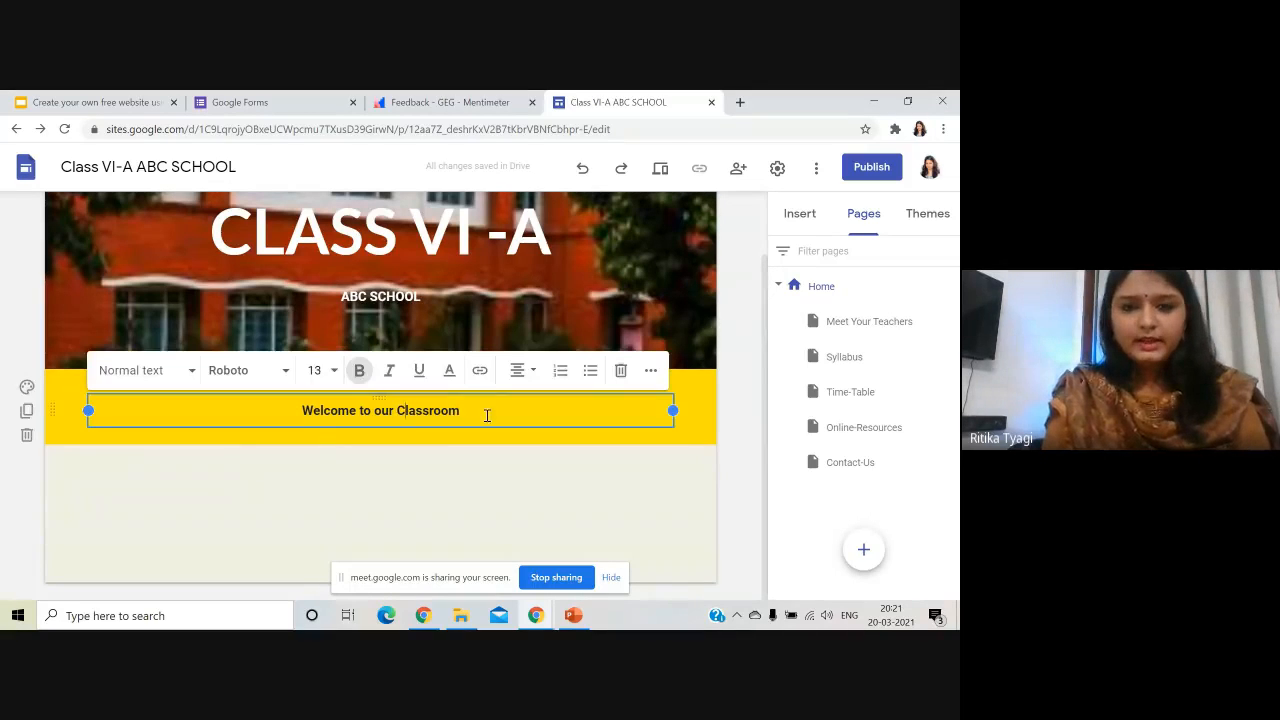
pyautogui.moveTo(487, 416); pyautogui.dragTo(253, 411)
pyautogui.click(333, 378)
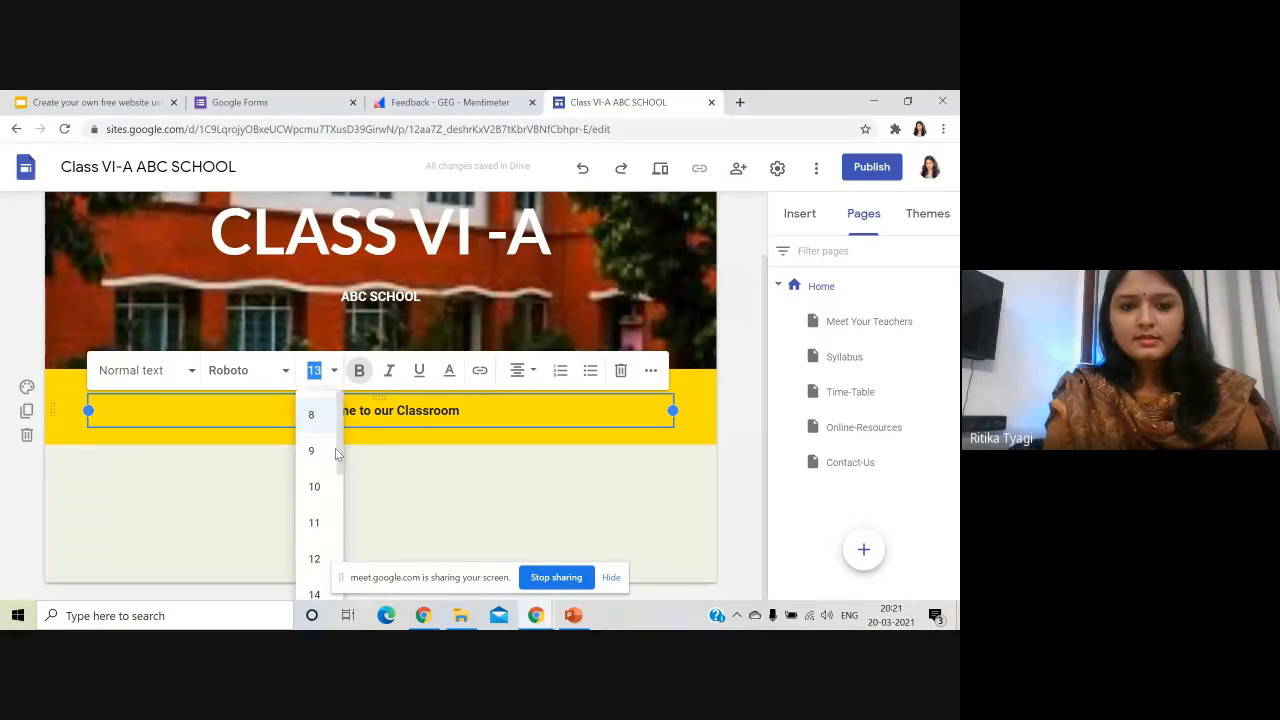
pyautogui.scroll(-1, 314, 540)
pyautogui.click(314, 521)
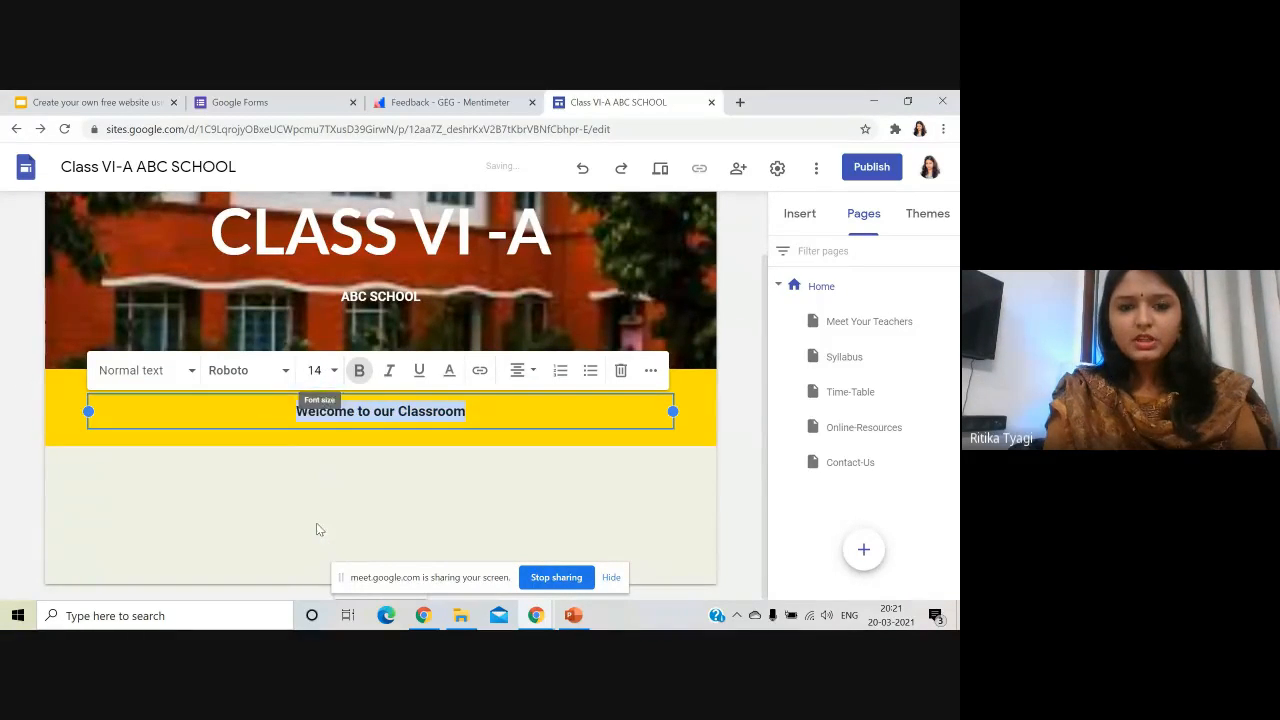
pyautogui.click(354, 503)
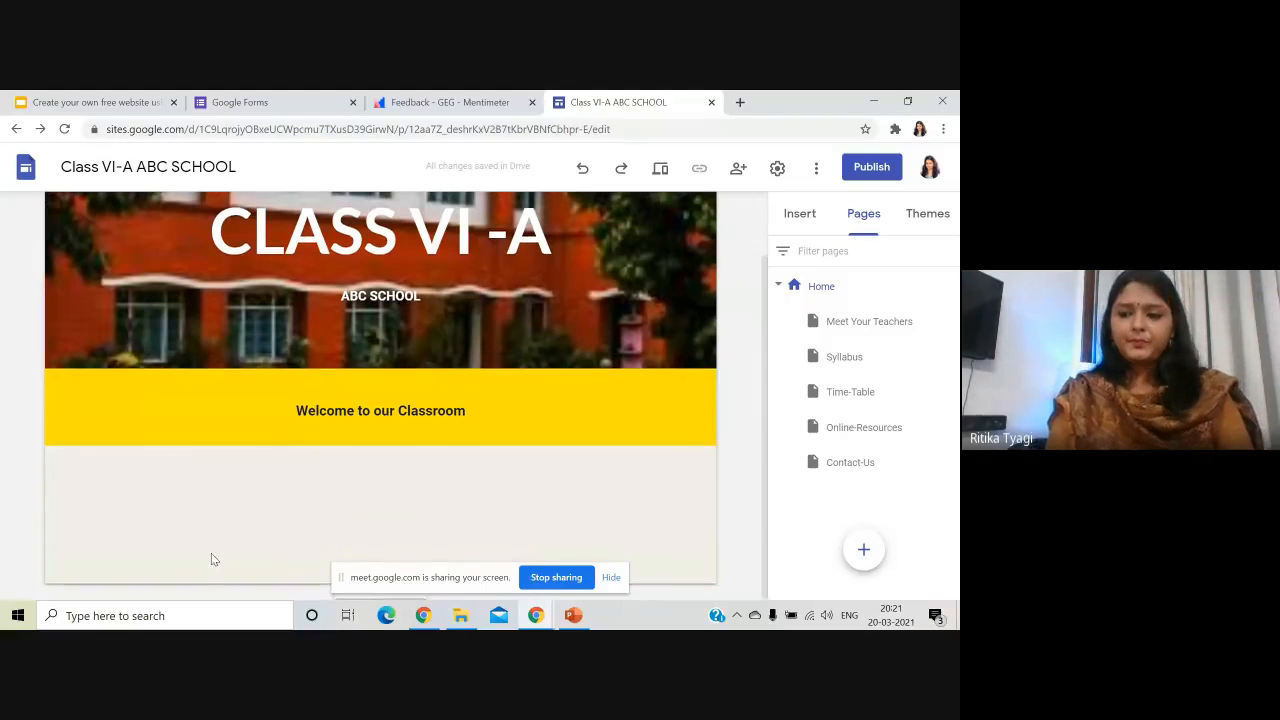
# - Dismiss the quick insert wheel, then browse the Insert panel's page elements
pyautogui.doubleClick(372, 509)
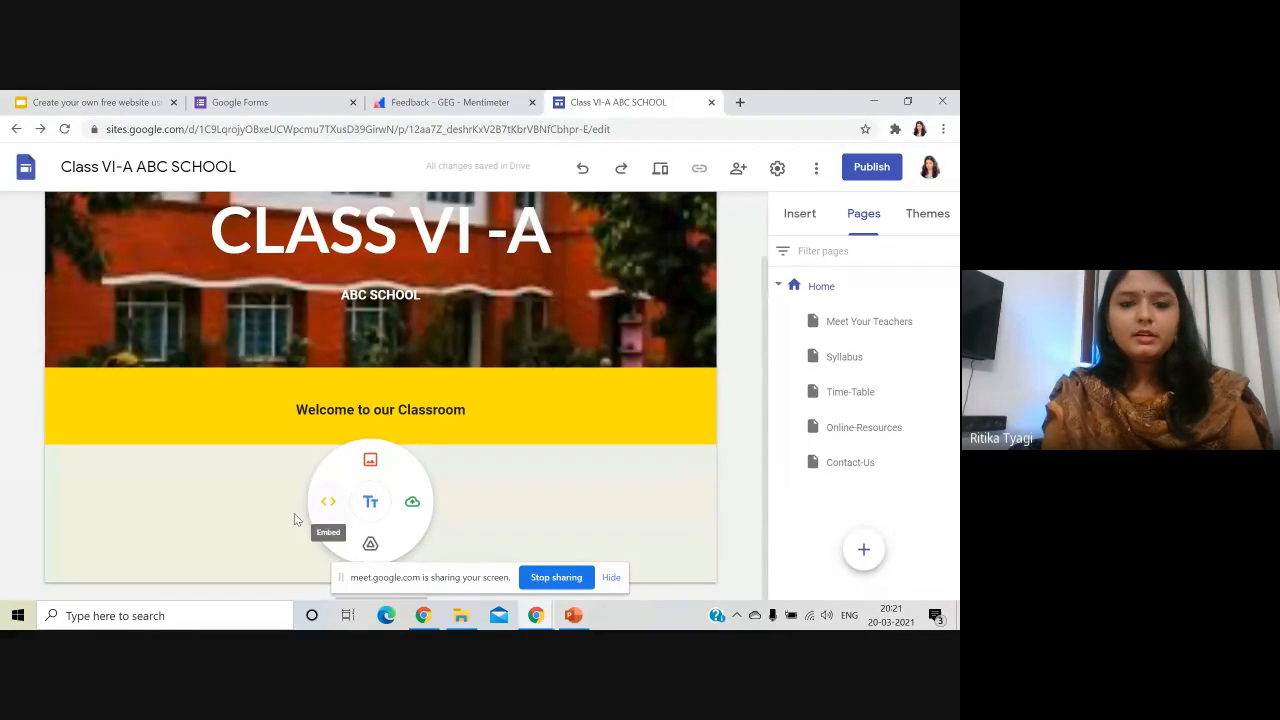
pyautogui.click(251, 500)
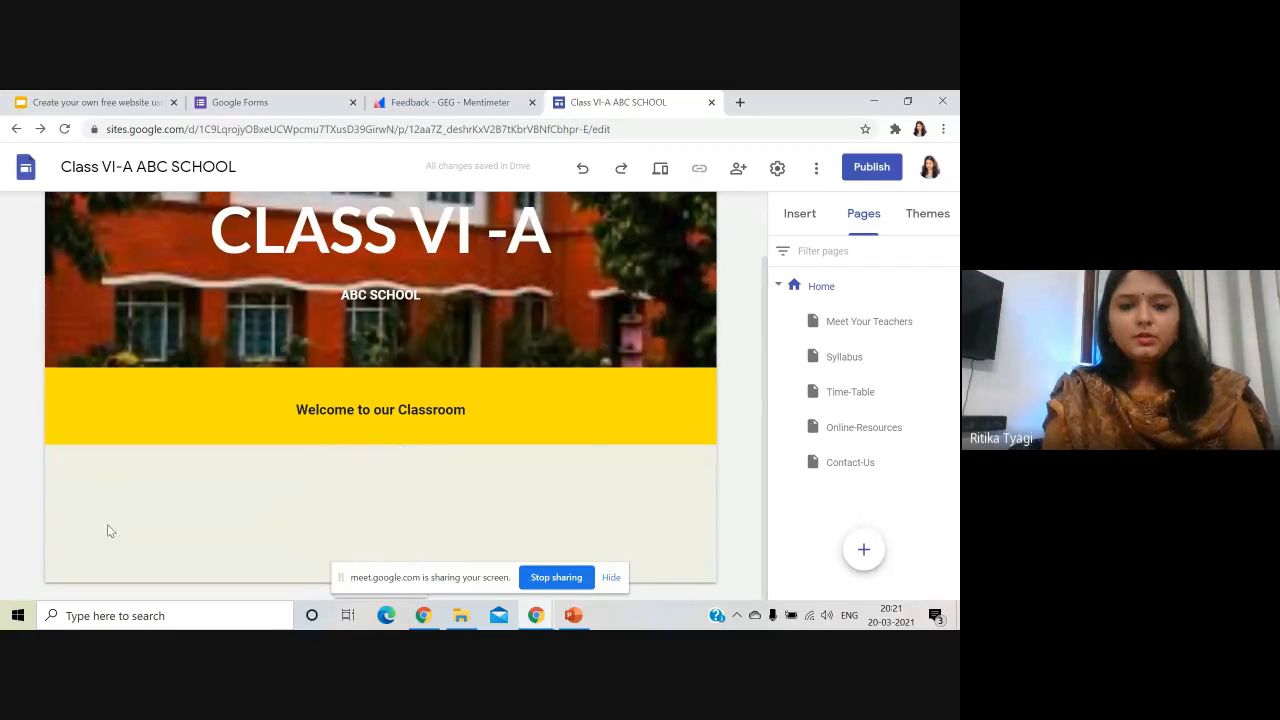
pyautogui.scroll(2, 740, 350)
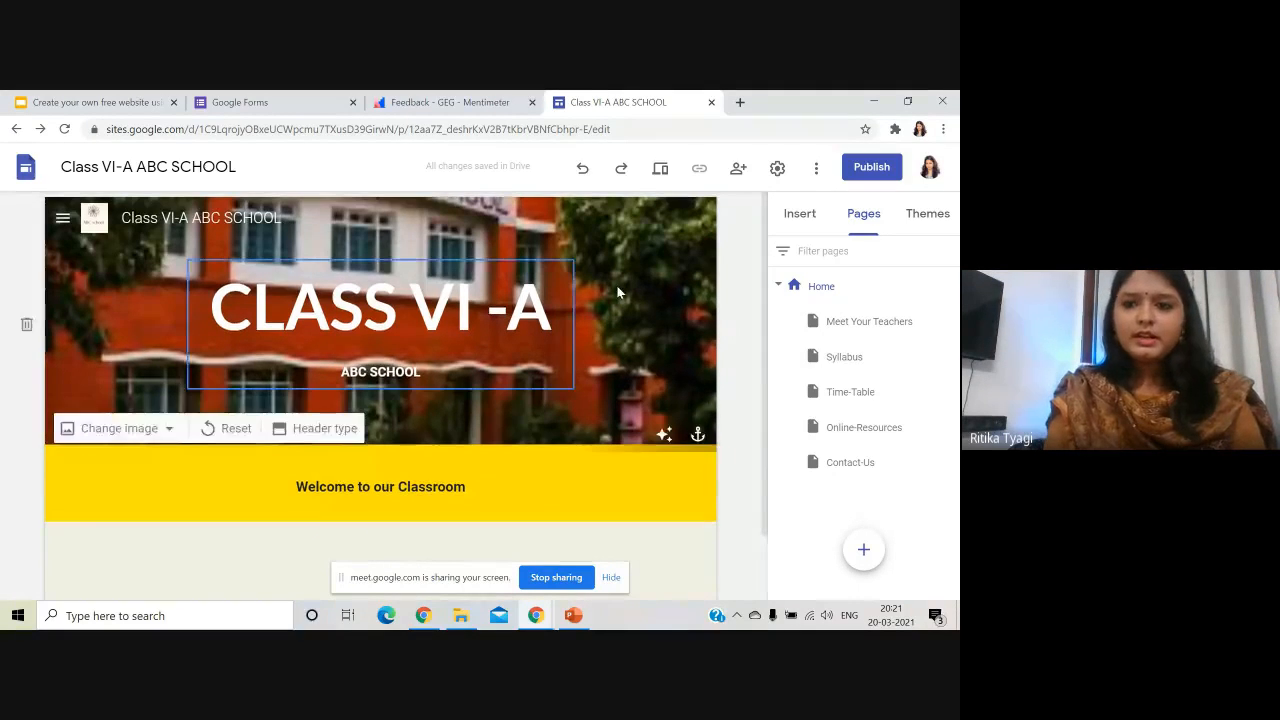
pyautogui.click(805, 215)
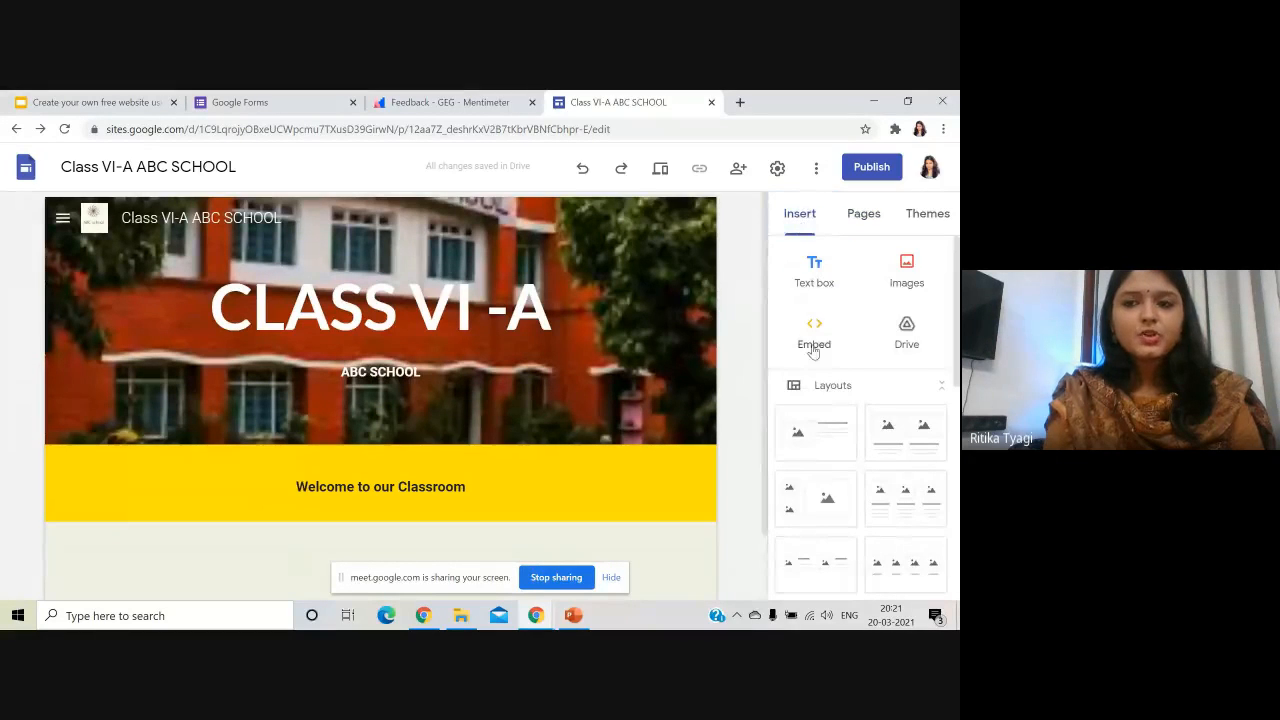
pyautogui.scroll(-3, 813, 434)
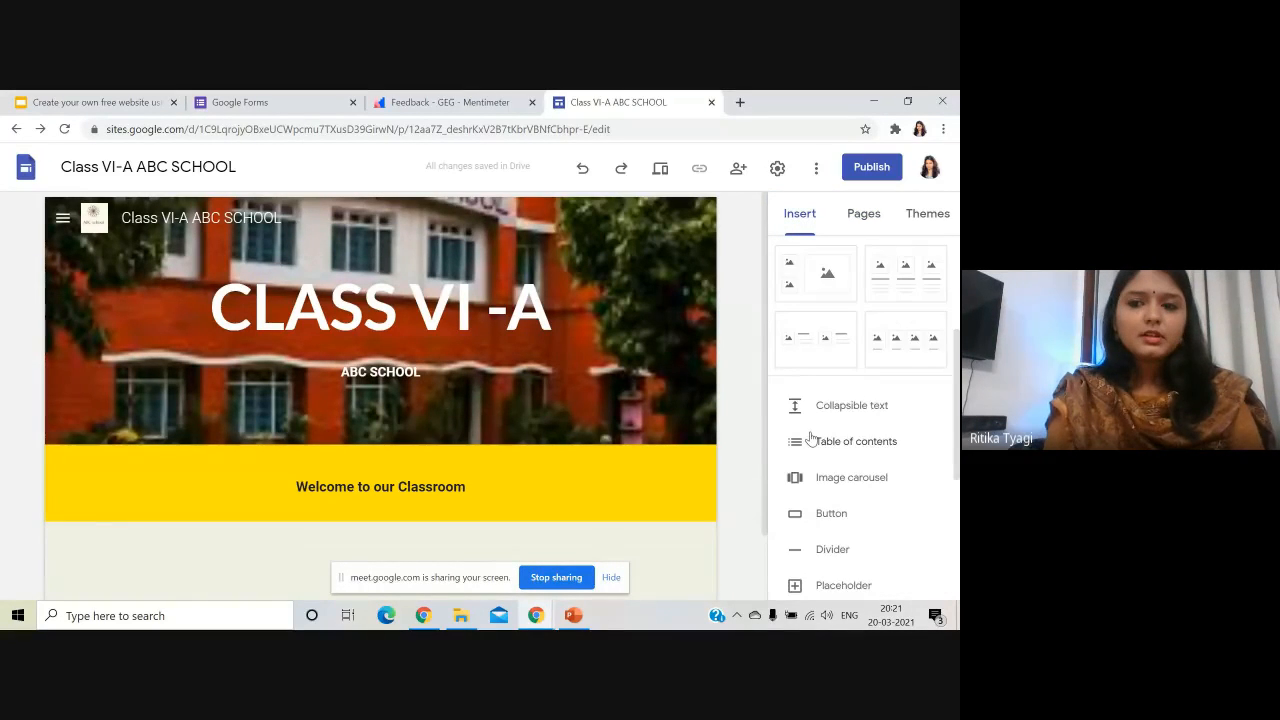
pyautogui.scroll(2, 813, 440)
pyautogui.scroll(-1, 838, 375)
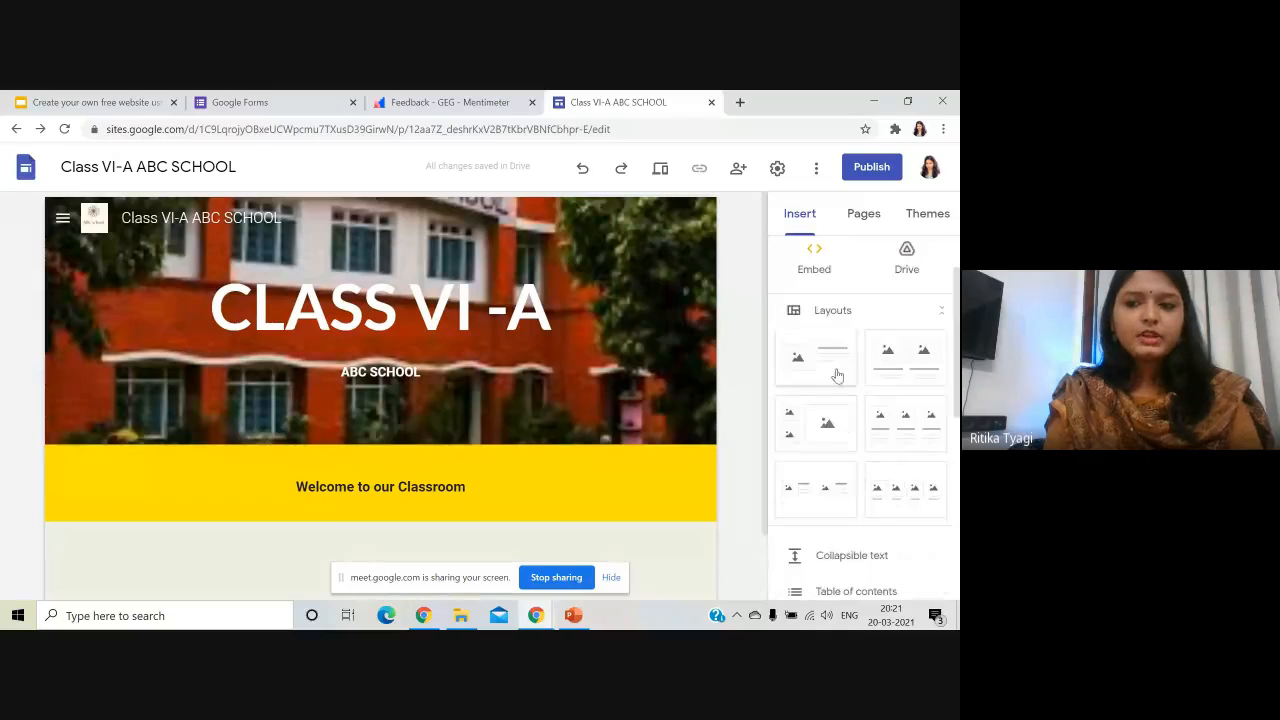
pyautogui.scroll(-4, 849, 480)
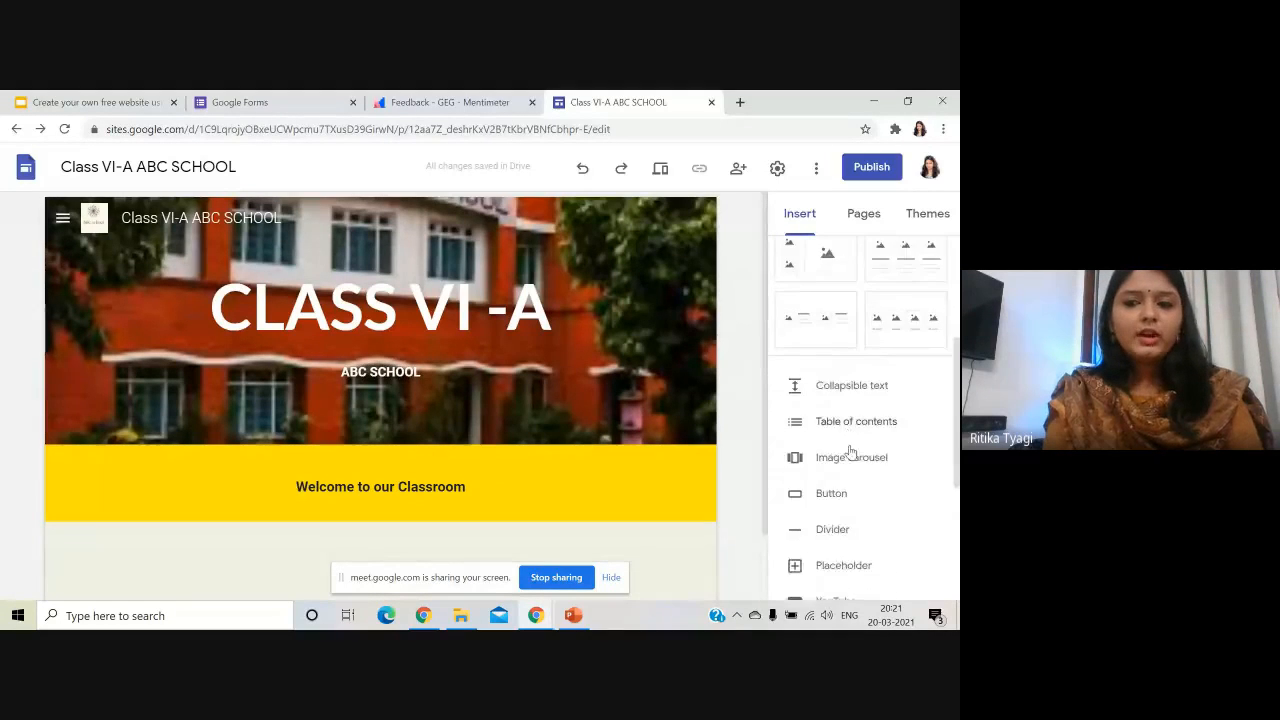
pyautogui.scroll(1, 865, 327)
pyautogui.scroll(-2, 880, 440)
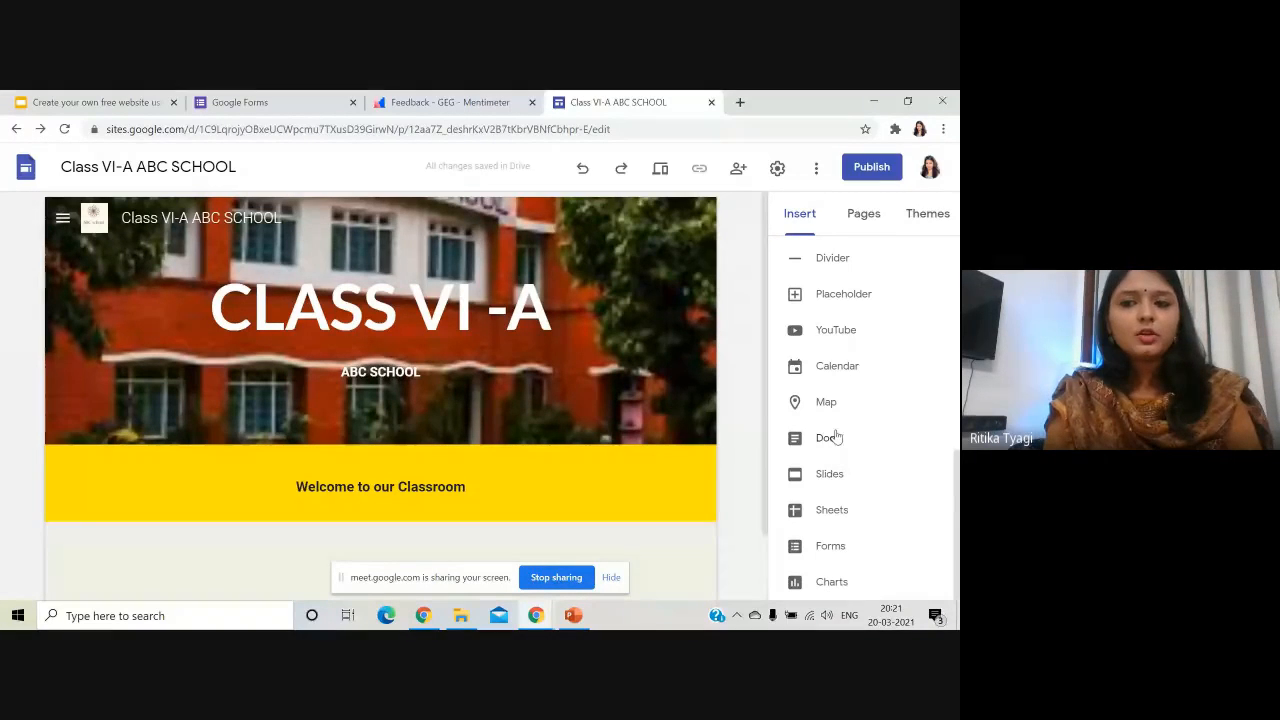
pyautogui.scroll(3, 828, 410)
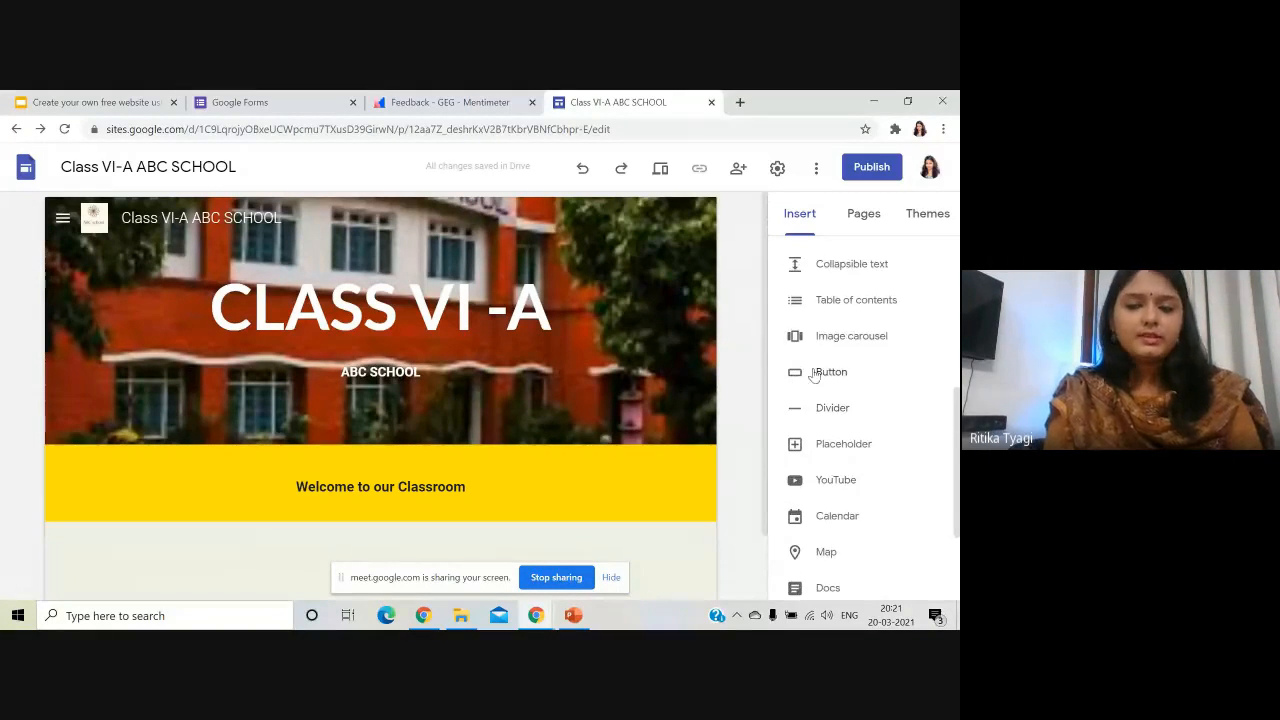
# - Add a button named 'For any query, fill out this form', leaving its link empty
pyautogui.click(838, 376)
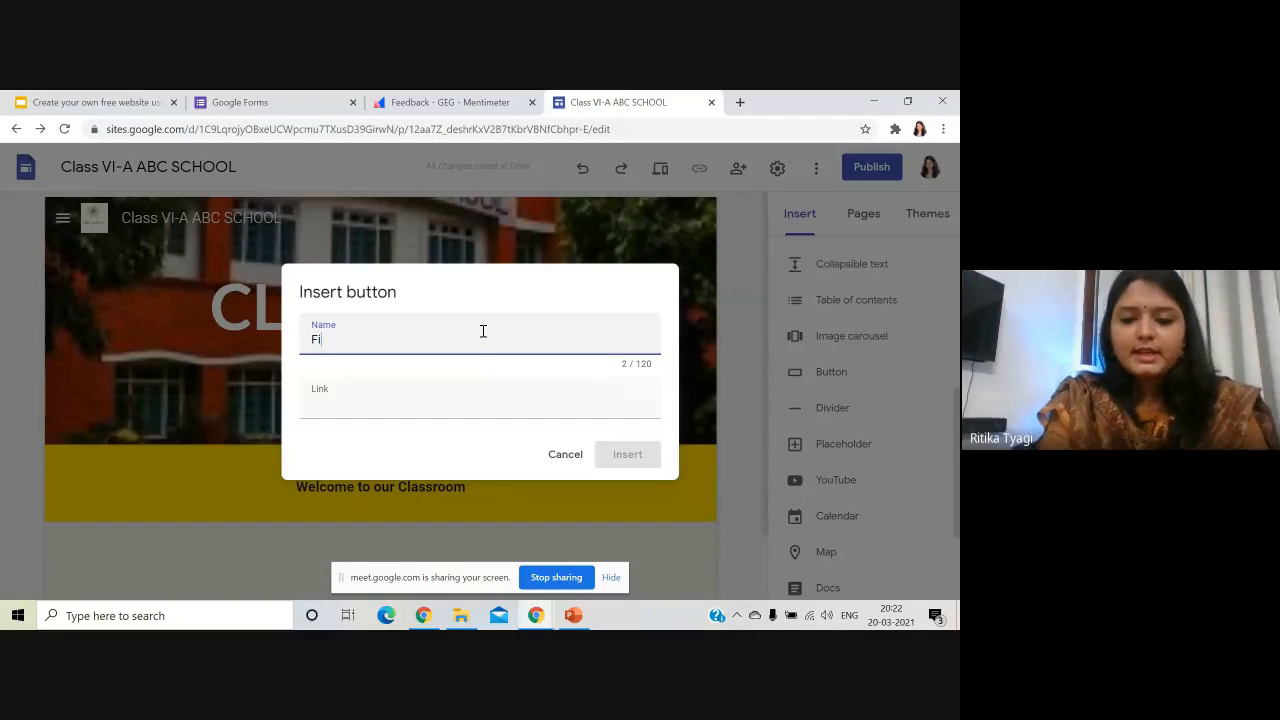
pyautogui.write('a')
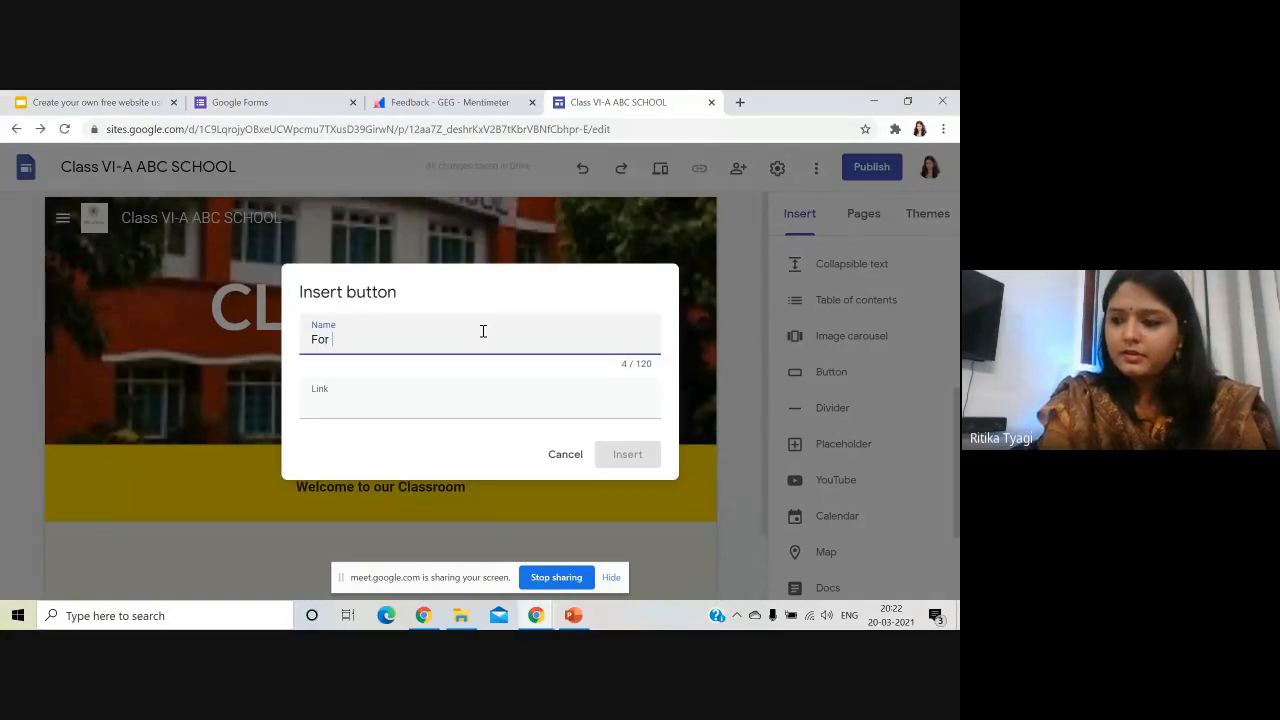
pyautogui.write('ny query, fill out this form')
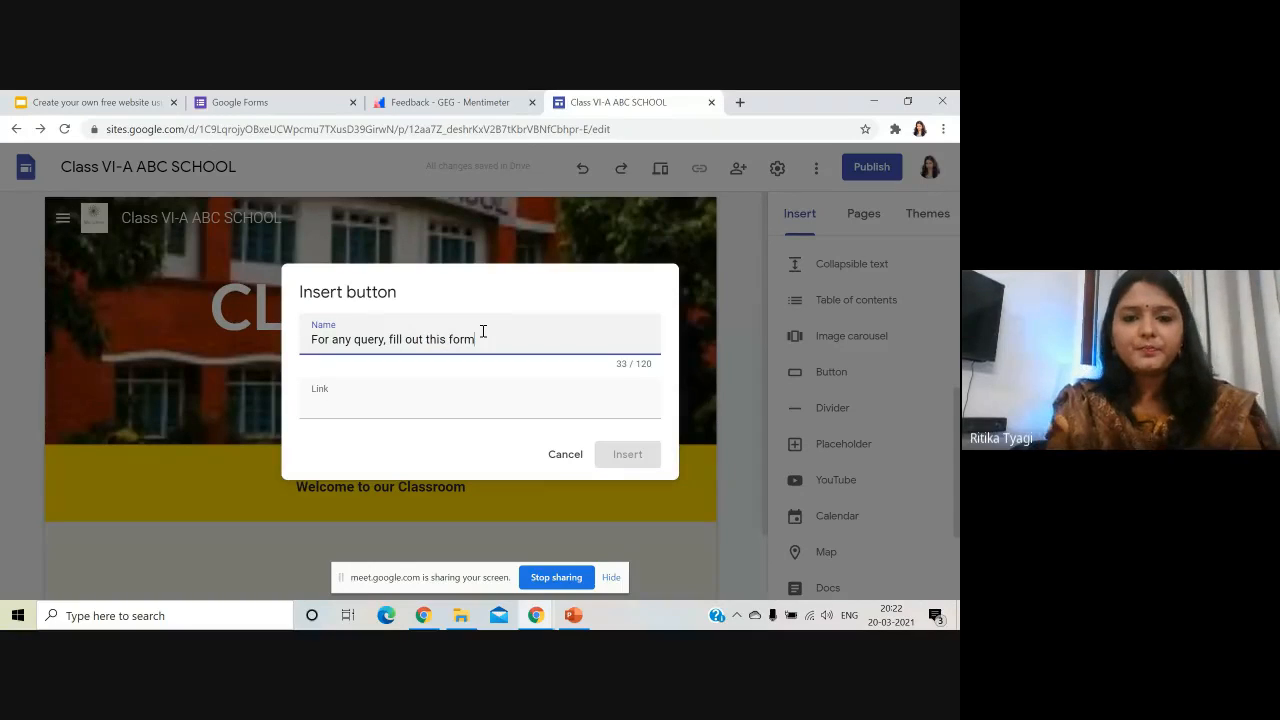
pyautogui.click(435, 409)
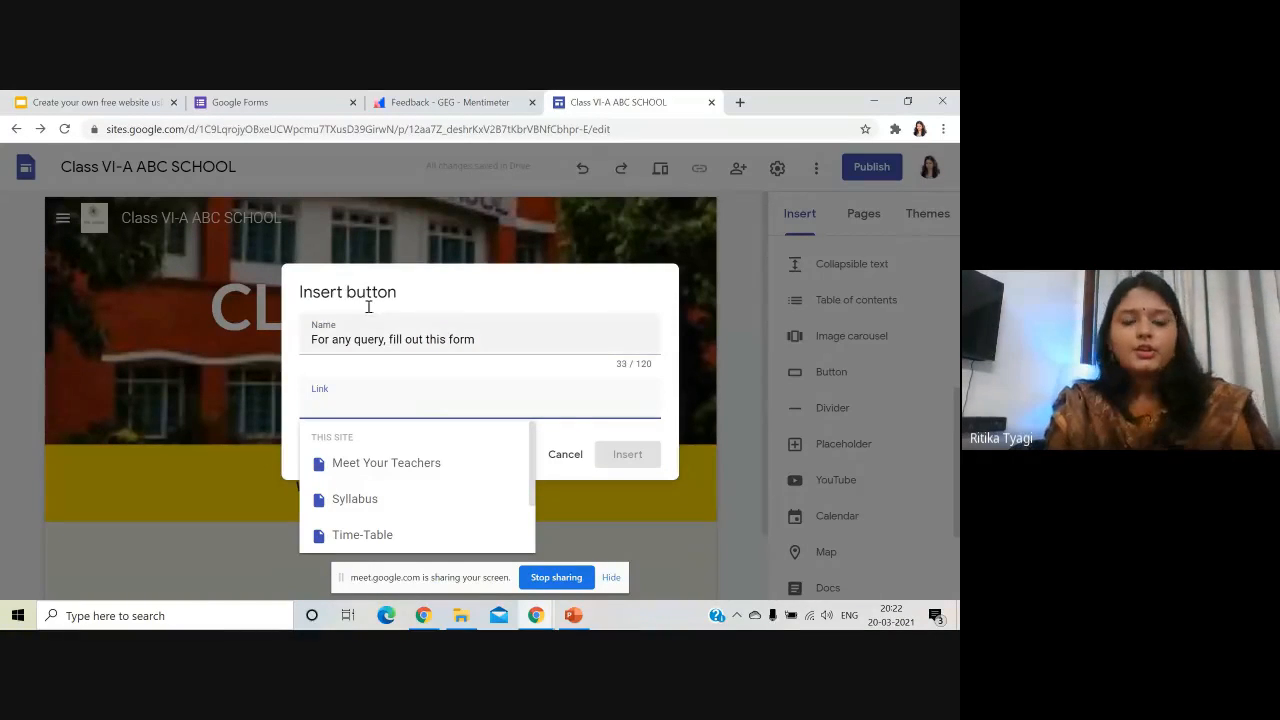
# - Open the Contact information form in Google Forms and review it
pyautogui.click(286, 102)
pyautogui.click(200, 510)
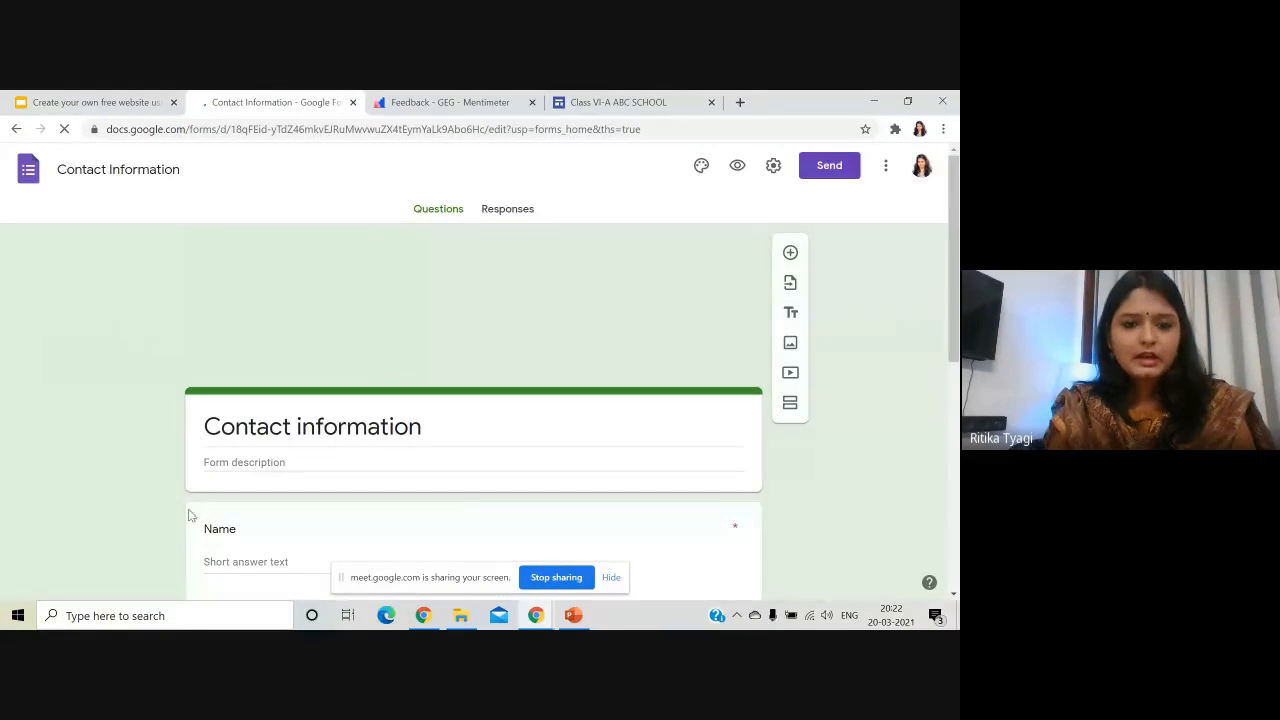
pyautogui.scroll(-3, 120, 500)
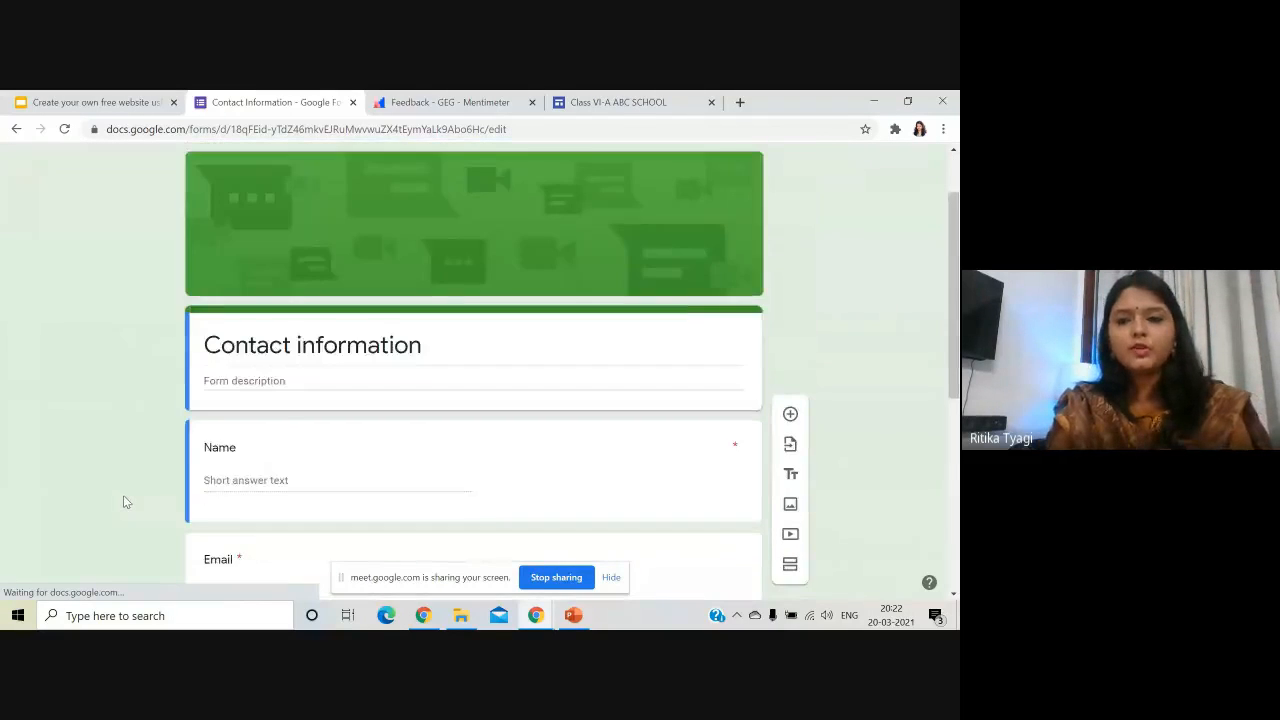
pyautogui.scroll(4, 130, 499)
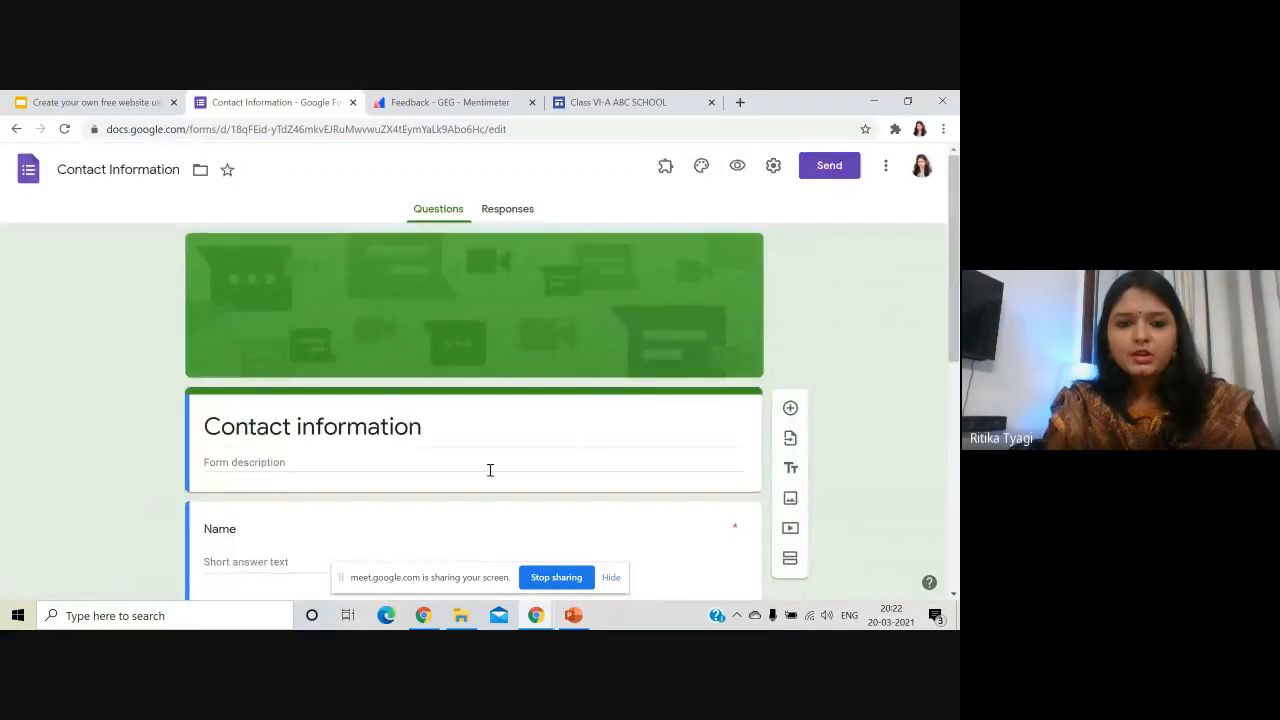
pyautogui.scroll(-2, 300, 450)
pyautogui.scroll(-2, 278, 404)
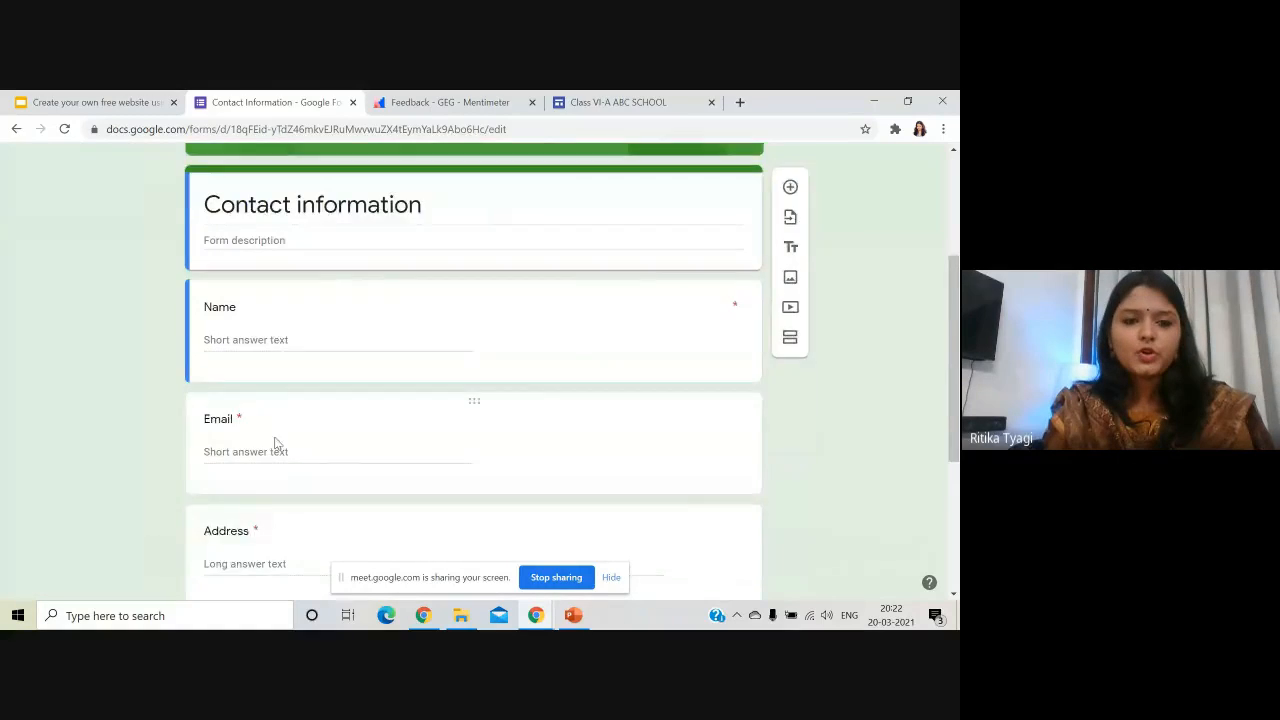
pyautogui.scroll(-2, 300, 400)
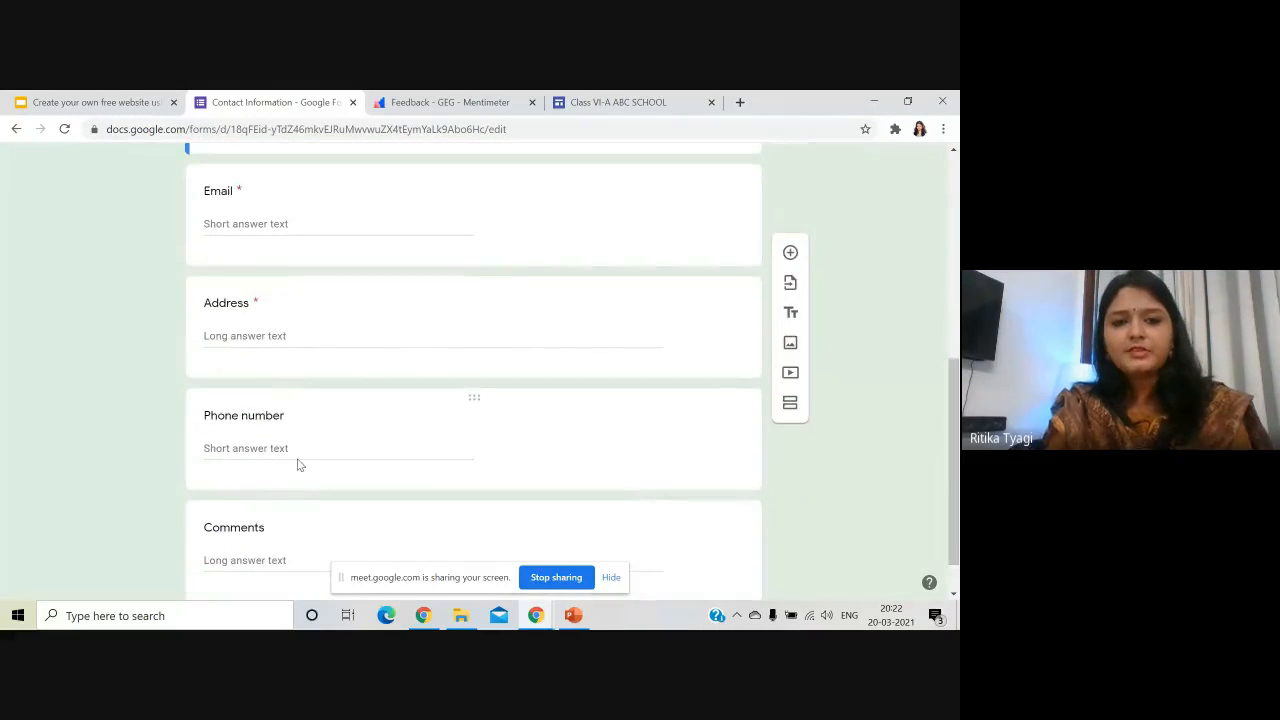
pyautogui.scroll(-1, 297, 455)
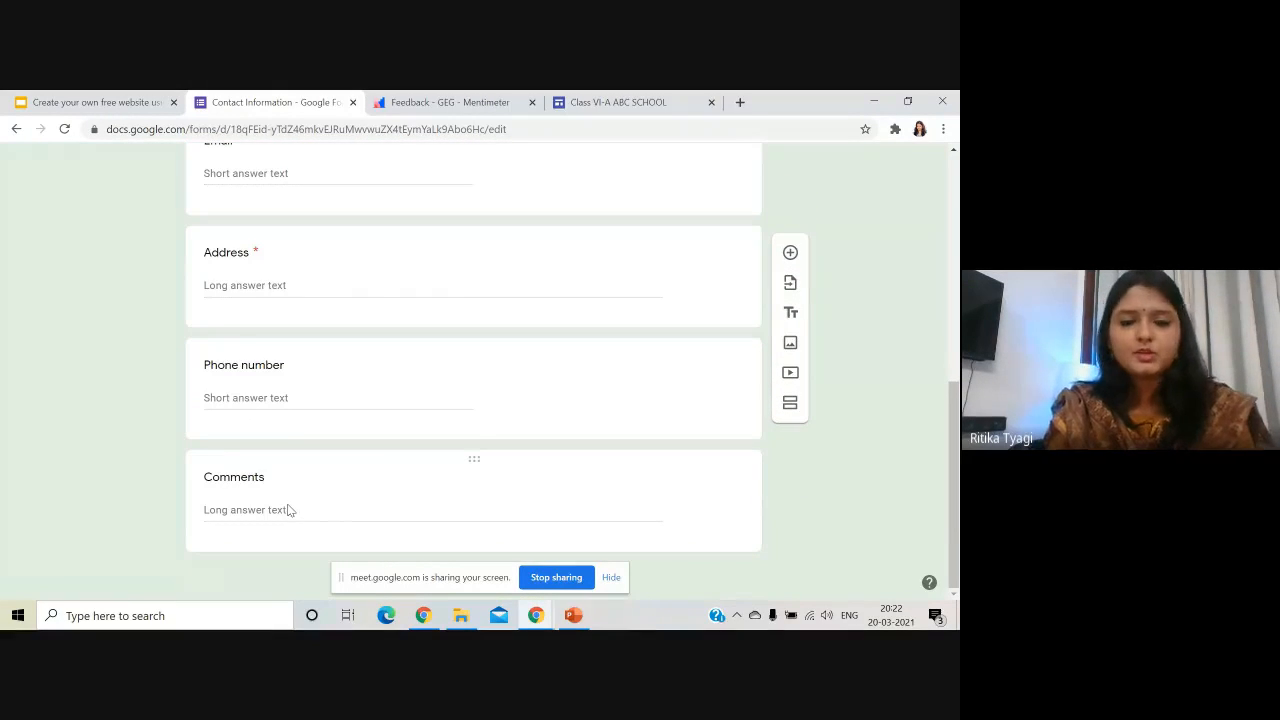
pyautogui.scroll(6, 426, 456)
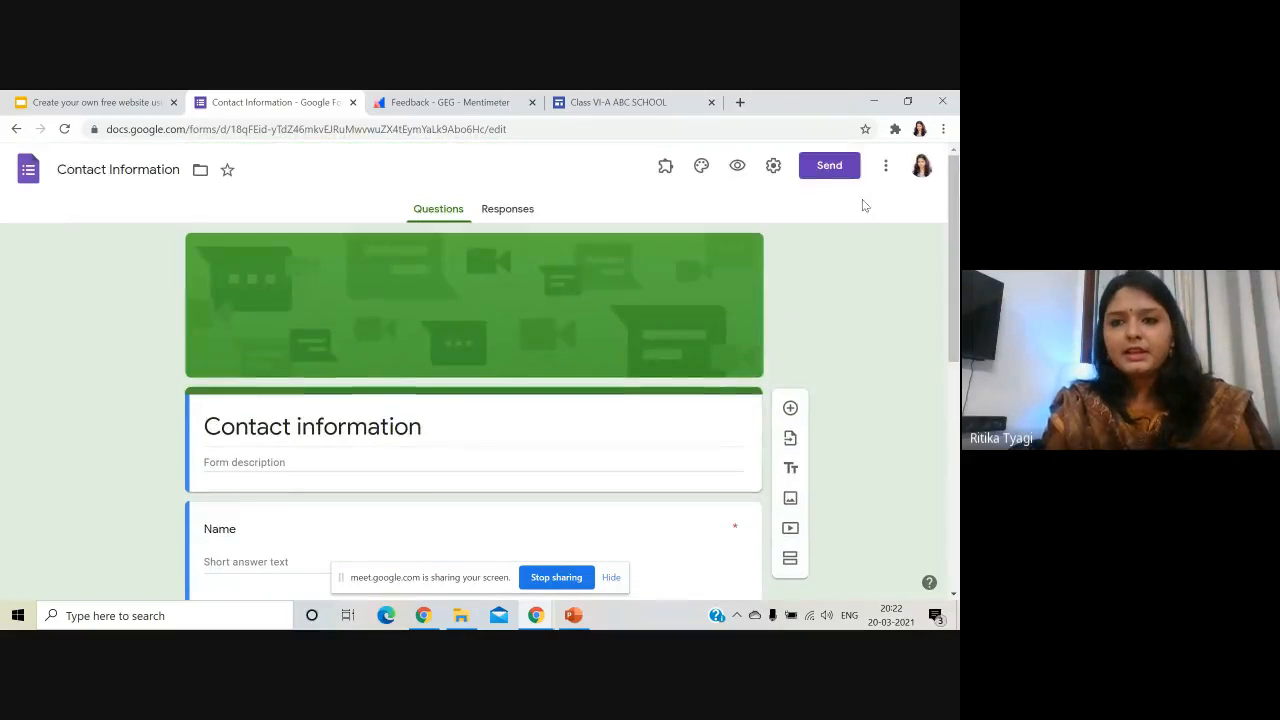
# - Copy the form's shortened forms.gle link and return to the Sites editor
pyautogui.click(827, 167)
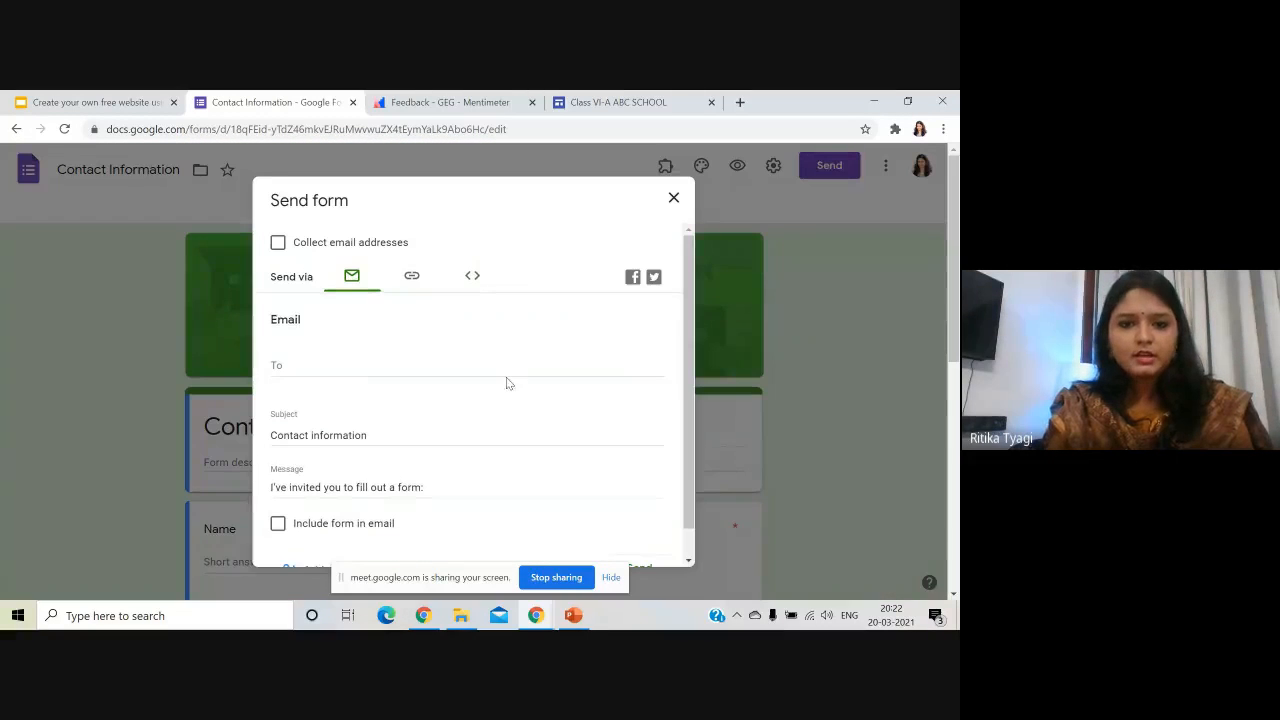
pyautogui.click(411, 278)
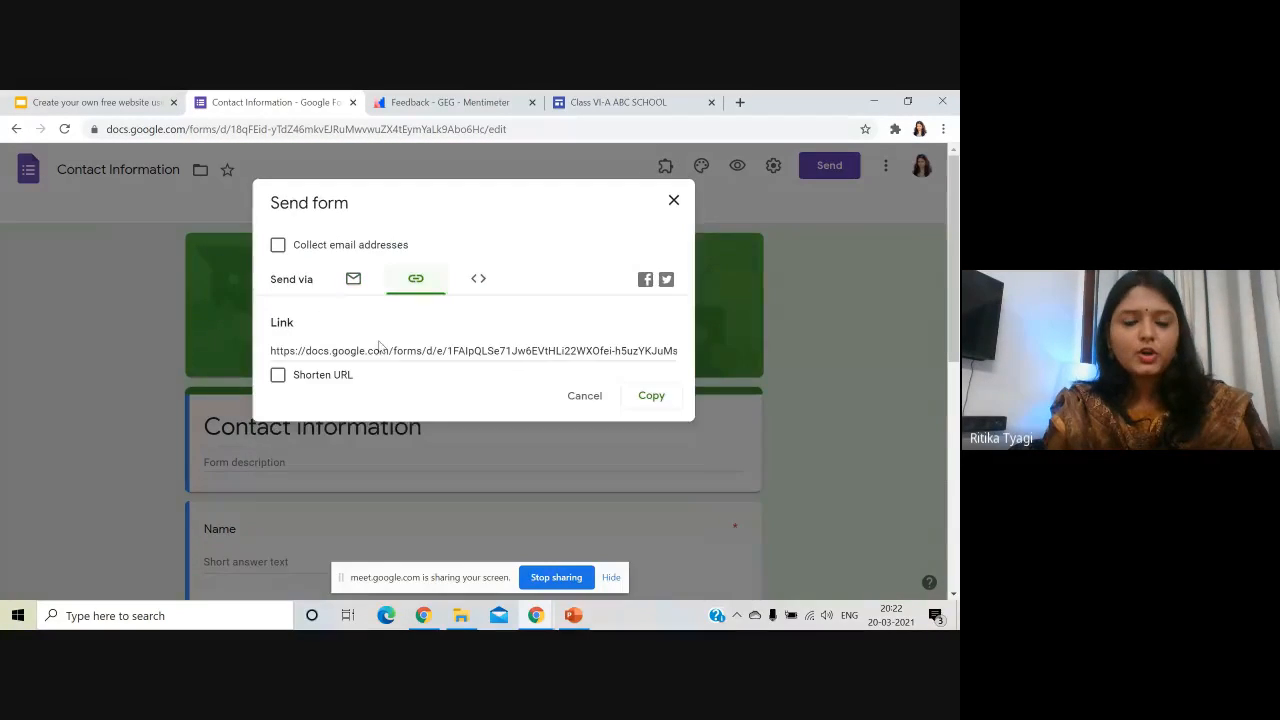
pyautogui.click(309, 380)
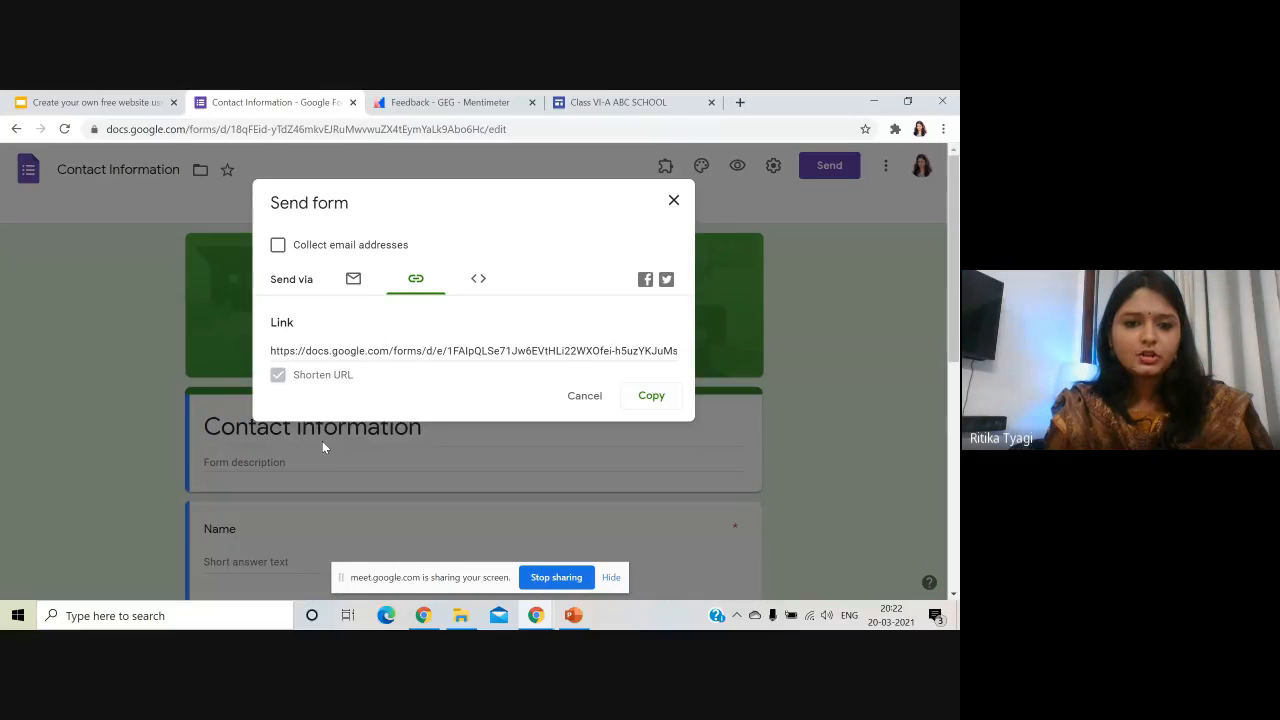
pyautogui.click(649, 397)
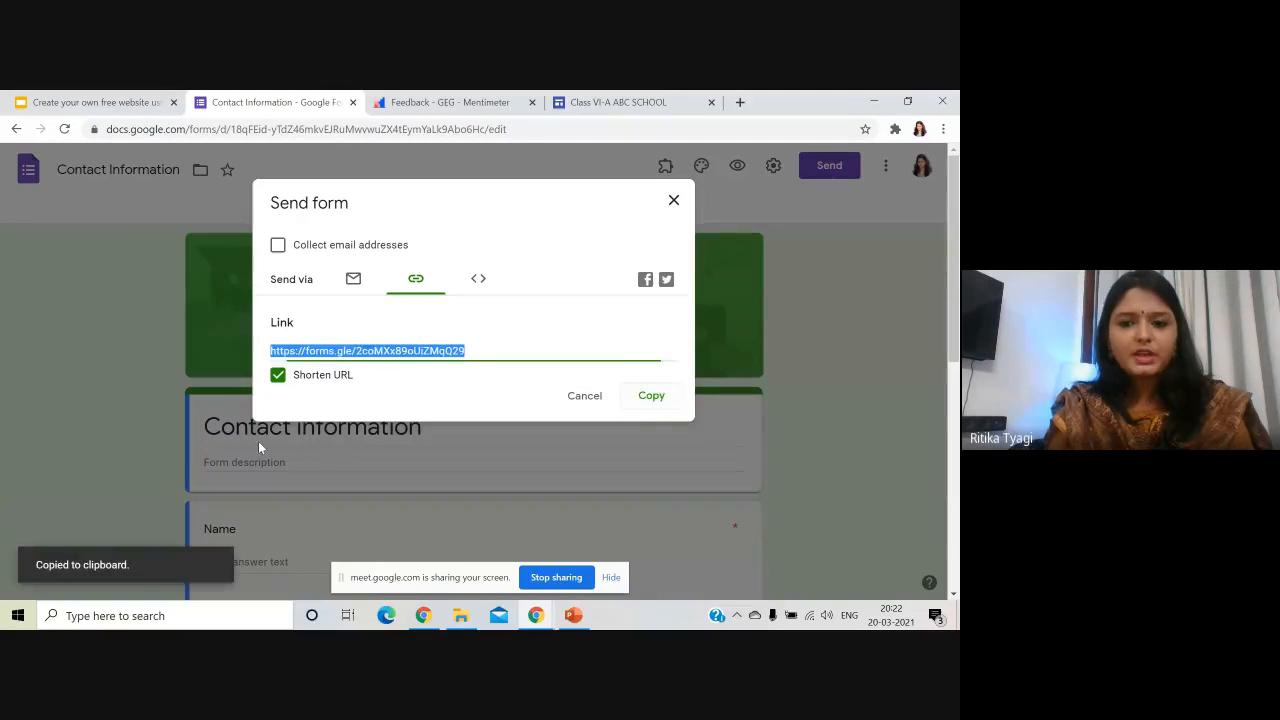
pyautogui.click(620, 102)
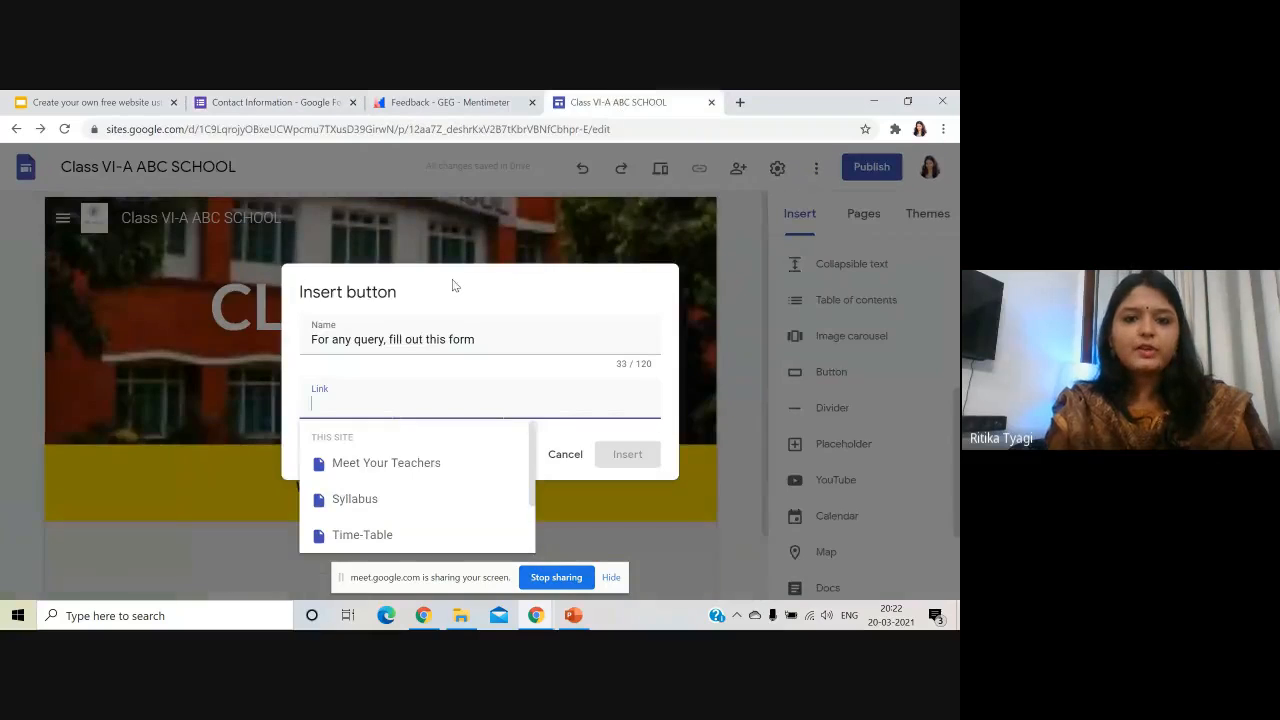
# - Paste the form link into the button, insert it, and adjust its width and position
pyautogui.hotkey('ctrl', 'v')
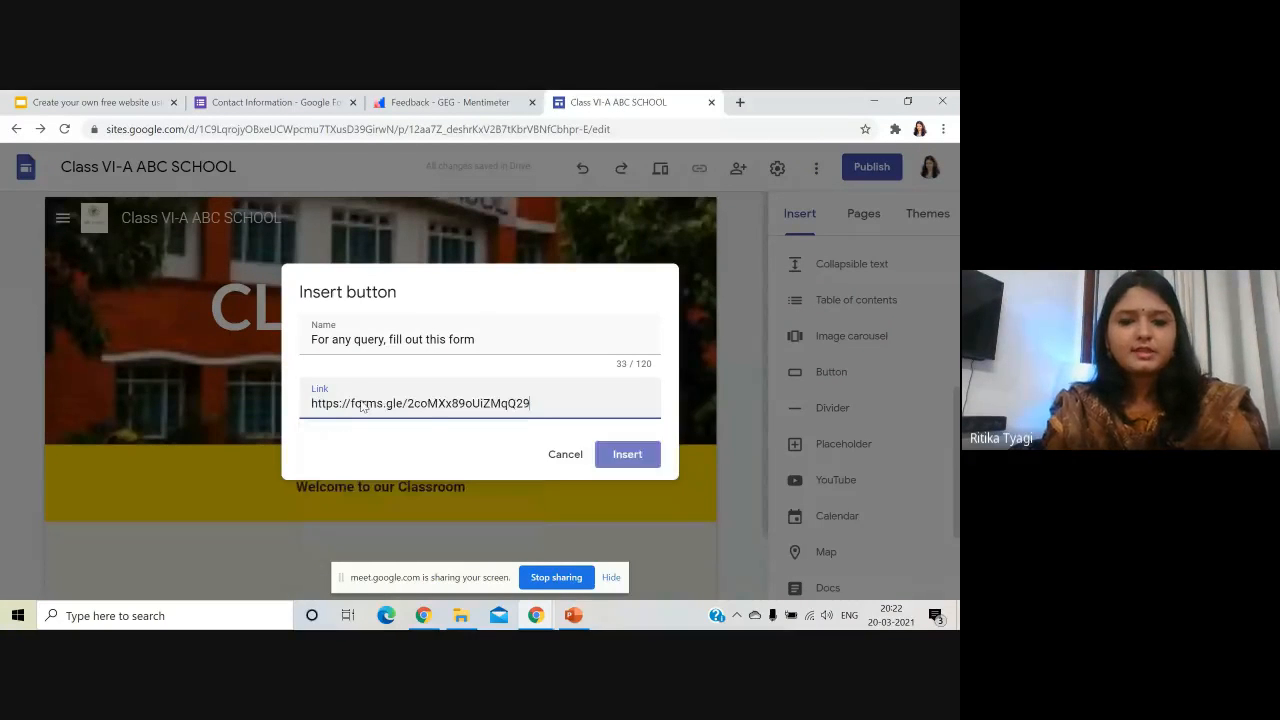
pyautogui.click(628, 456)
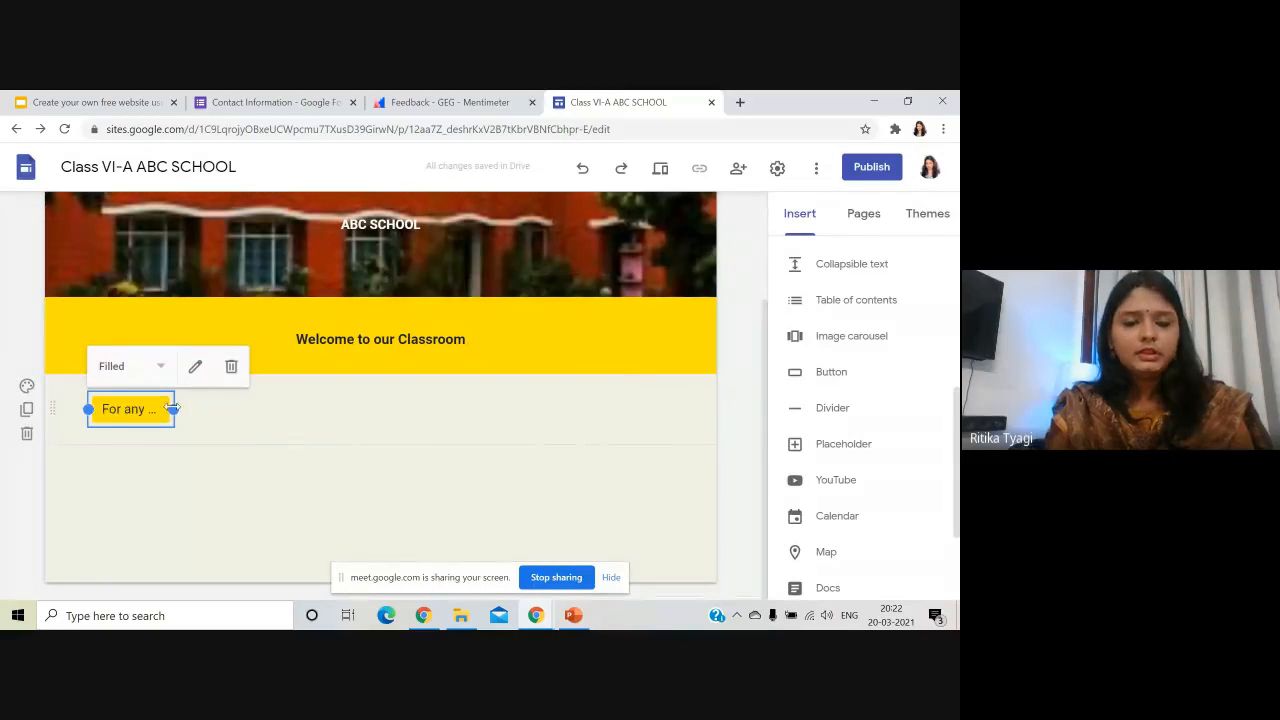
pyautogui.moveTo(173, 409); pyautogui.dragTo(322, 409)
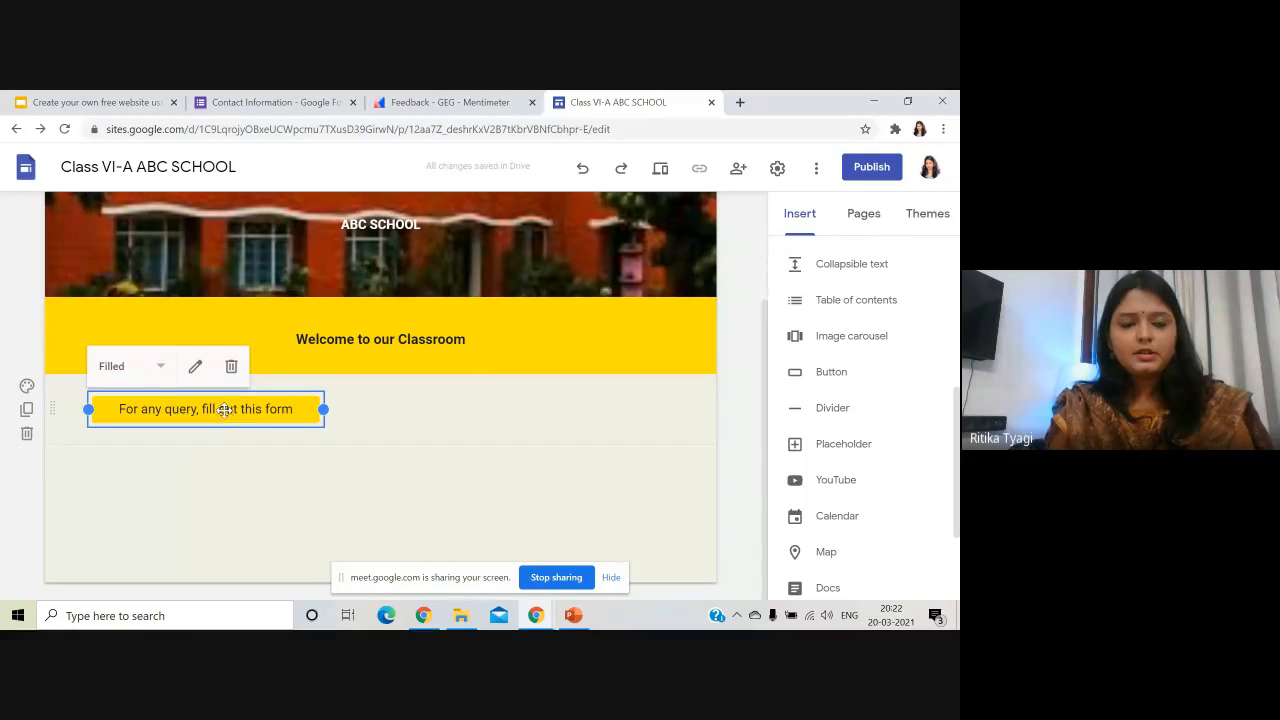
pyautogui.moveTo(215, 406); pyautogui.dragTo(393, 408)
# - Widen the query button until its full label shows
pyautogui.click(462, 413)
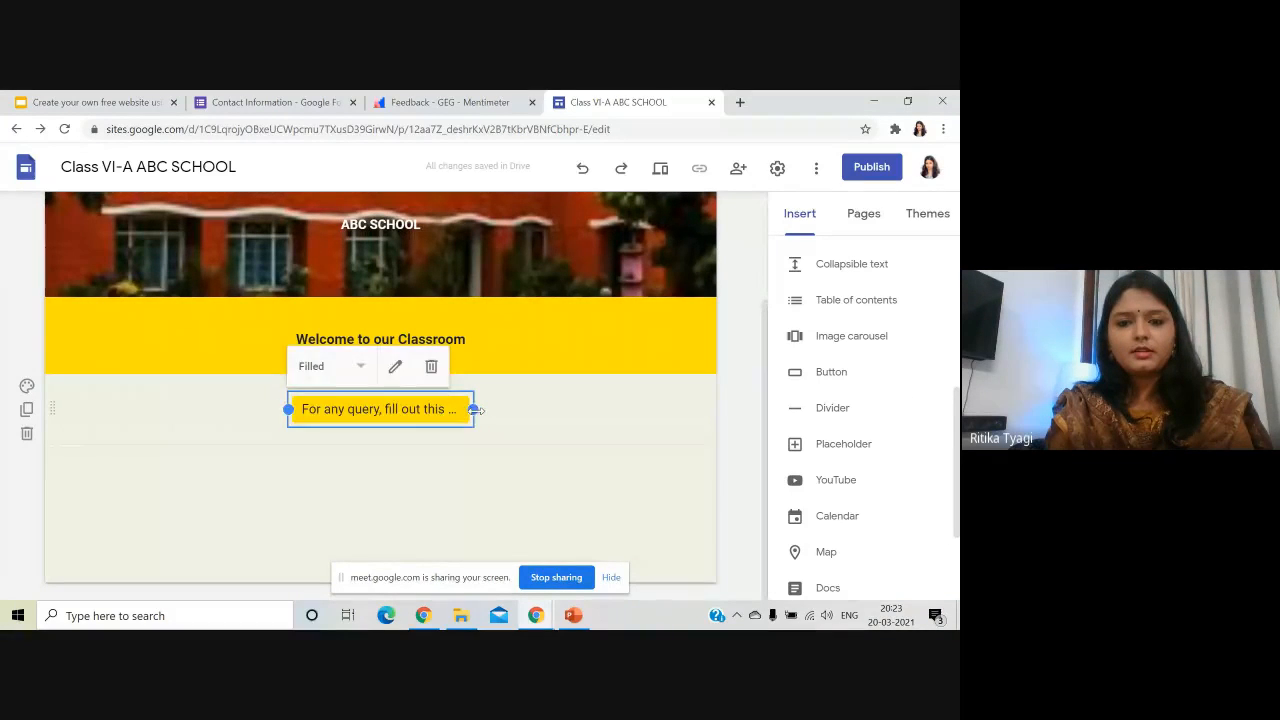
pyautogui.moveTo(474, 409); pyautogui.dragTo(386, 408)
pyautogui.click(464, 409)
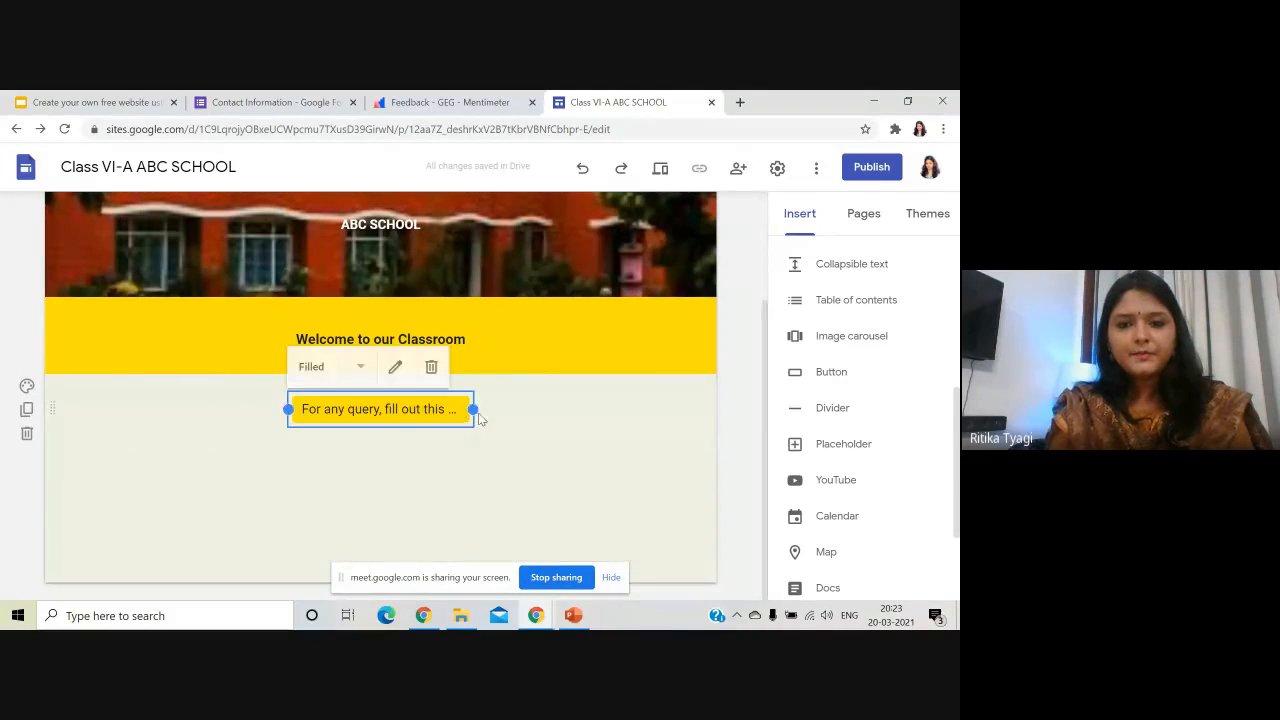
pyautogui.moveTo(476, 412); pyautogui.dragTo(520, 410)
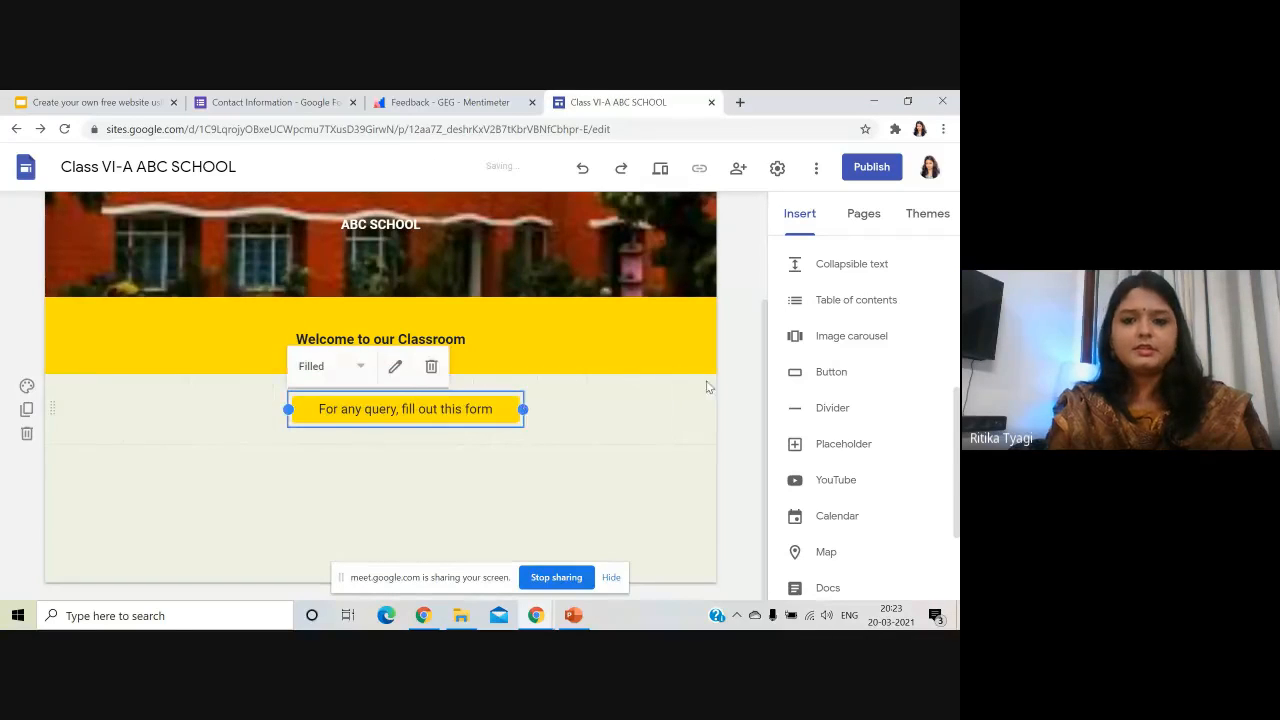
pyautogui.click(581, 428)
pyautogui.scroll(1, 581, 428)
pyautogui.scroll(1, 584, 434)
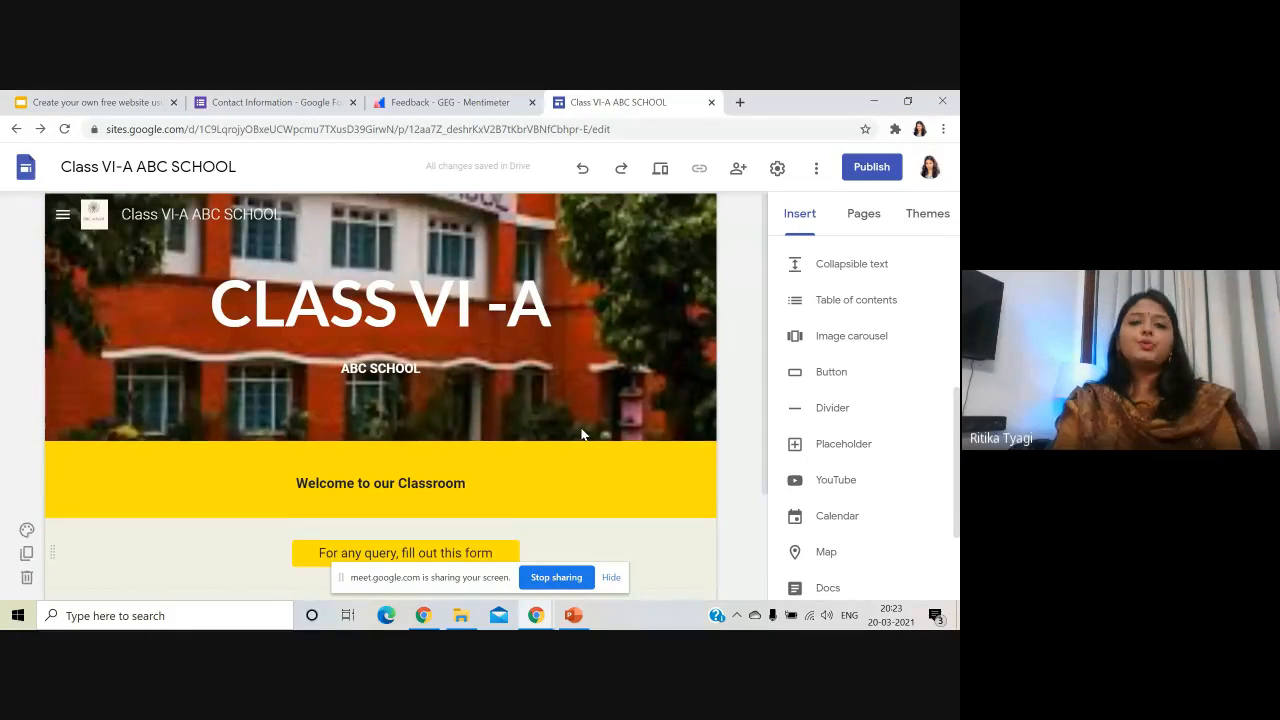
pyautogui.click(660, 172)
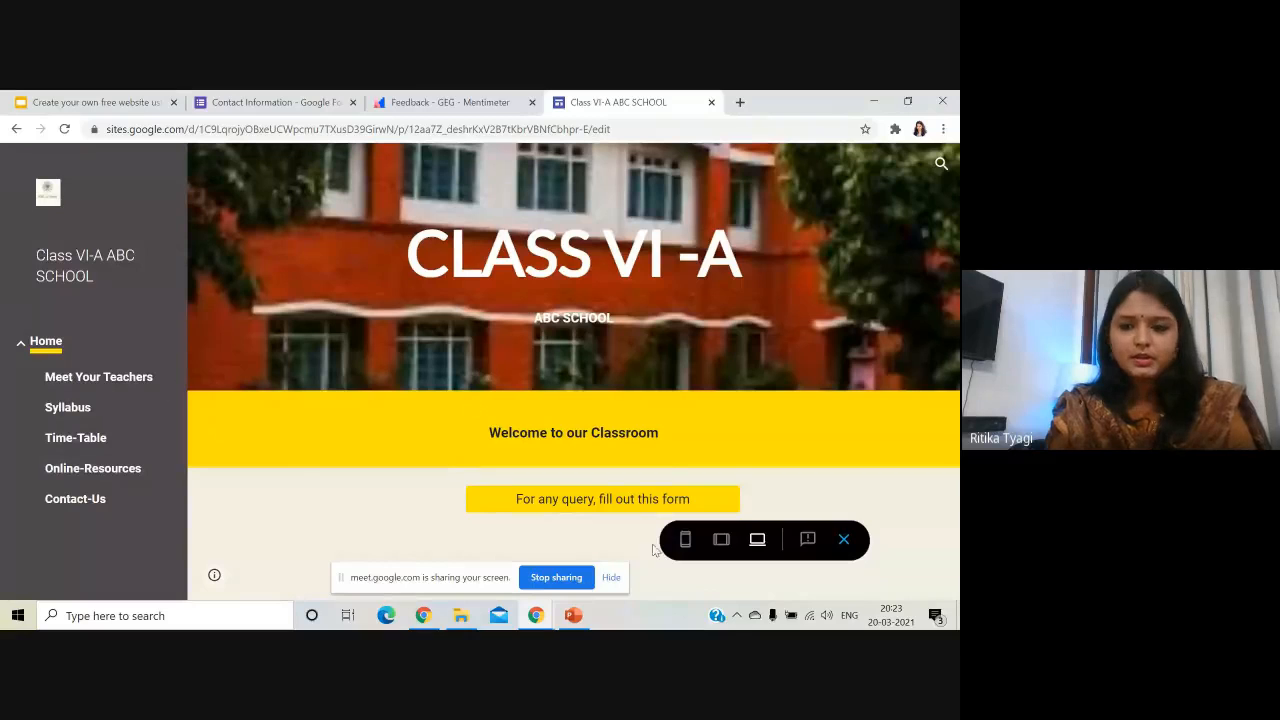
pyautogui.click(721, 541)
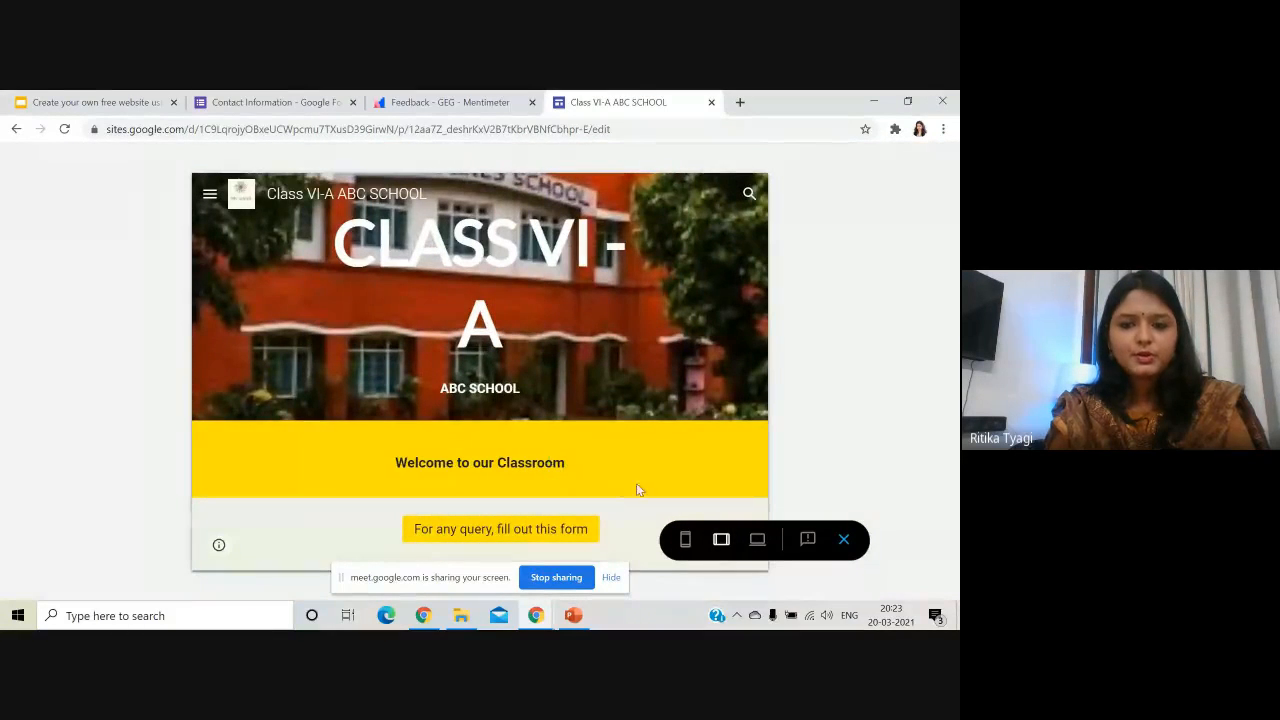
pyautogui.click(686, 541)
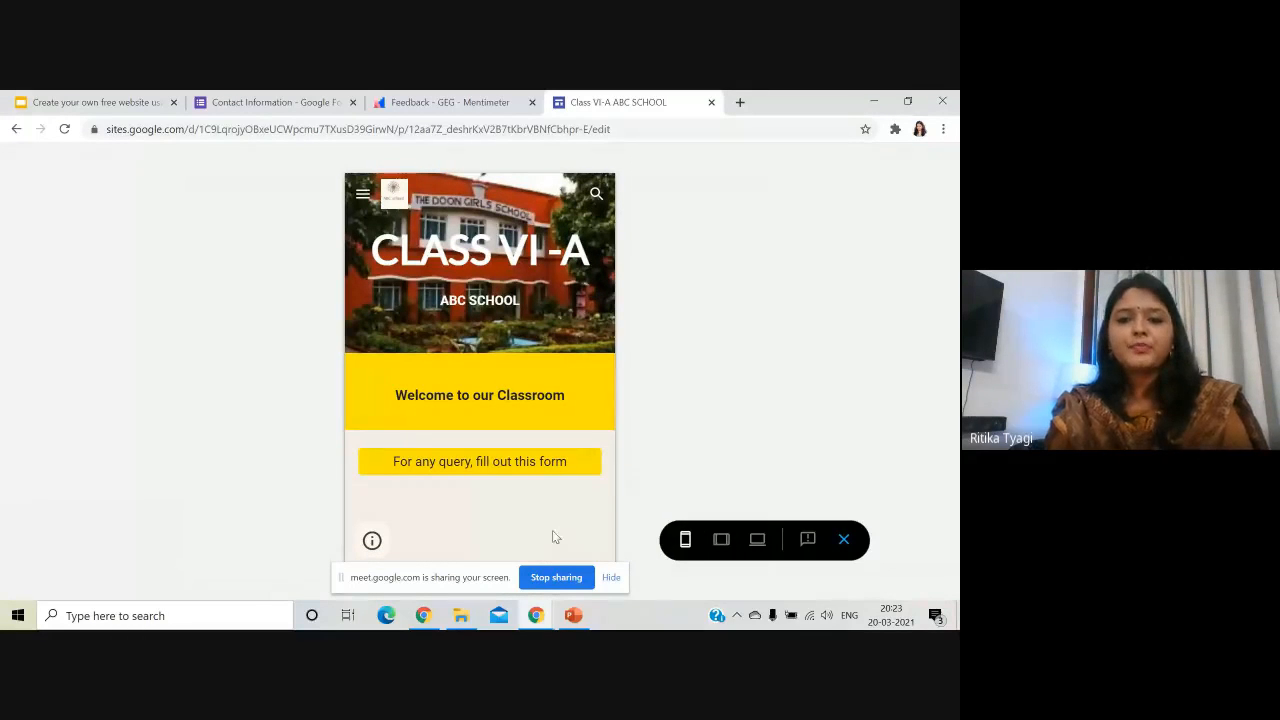
pyautogui.click(516, 474)
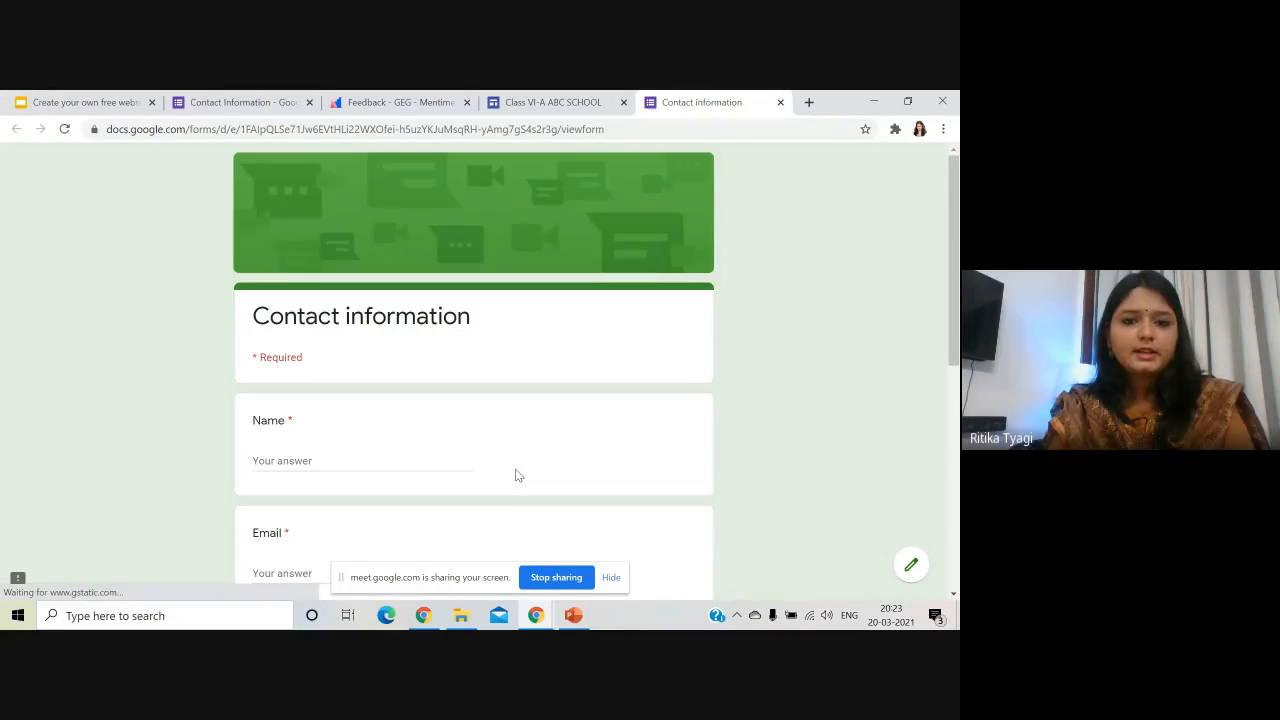
pyautogui.scroll(-3, 516, 475)
pyautogui.scroll(-2, 517, 476)
pyautogui.scroll(5, 515, 470)
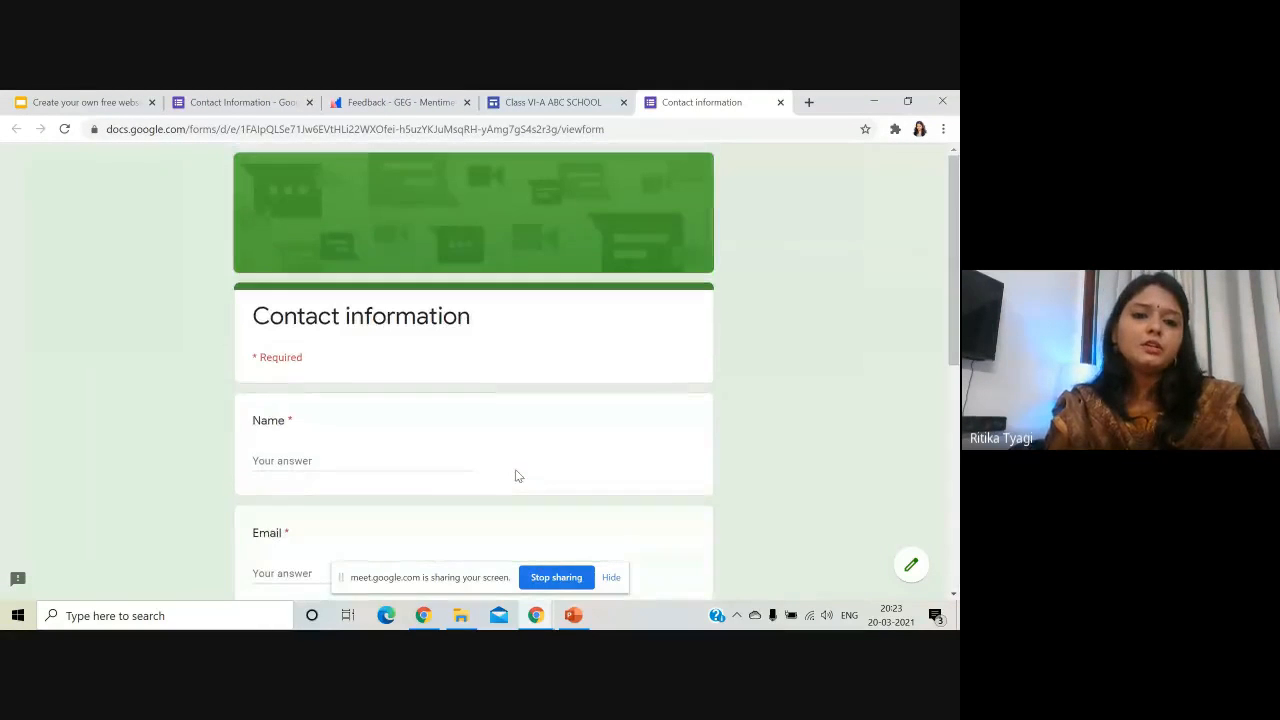
pyautogui.scroll(-5, 515, 470)
pyautogui.scroll(5, 516, 472)
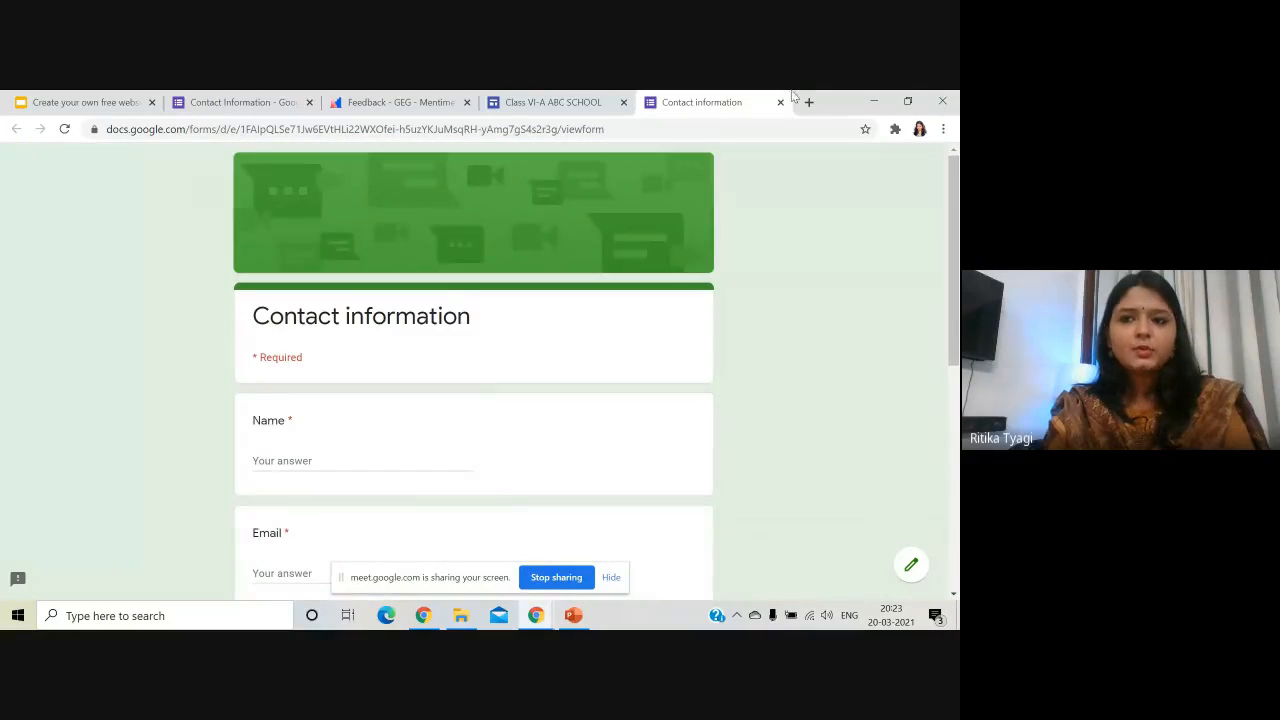
pyautogui.click(782, 103)
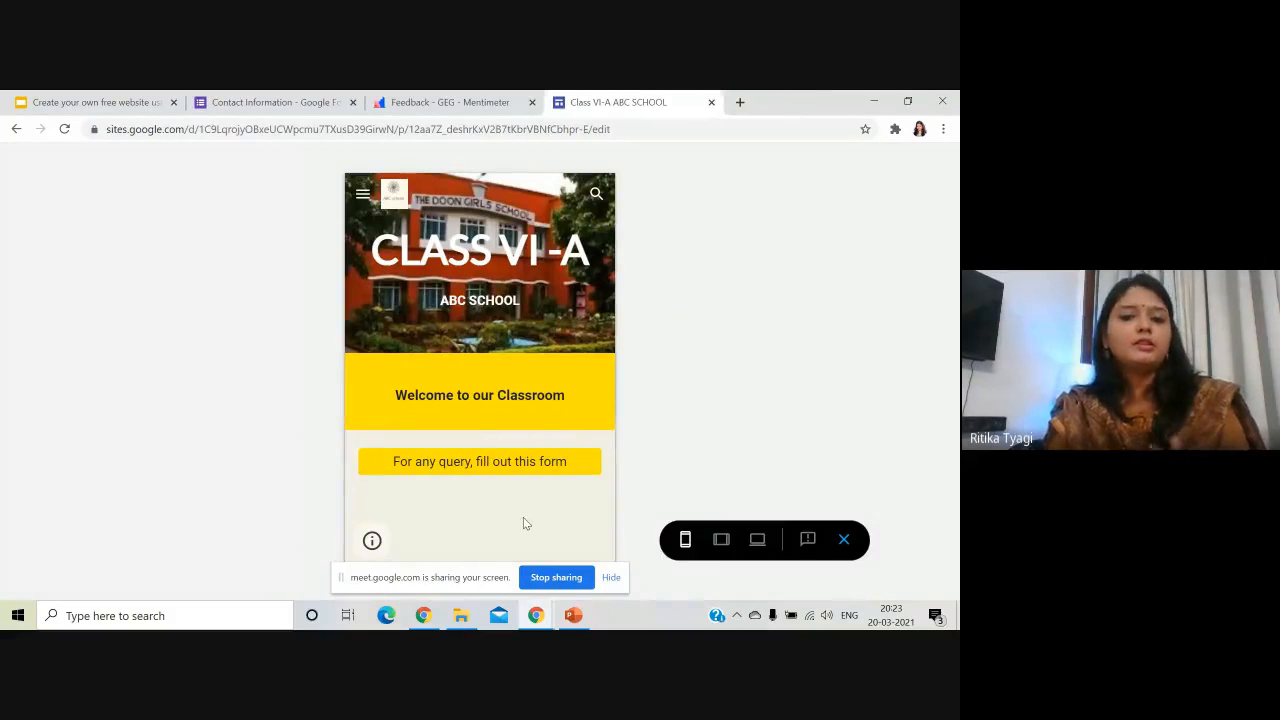
pyautogui.click(843, 540)
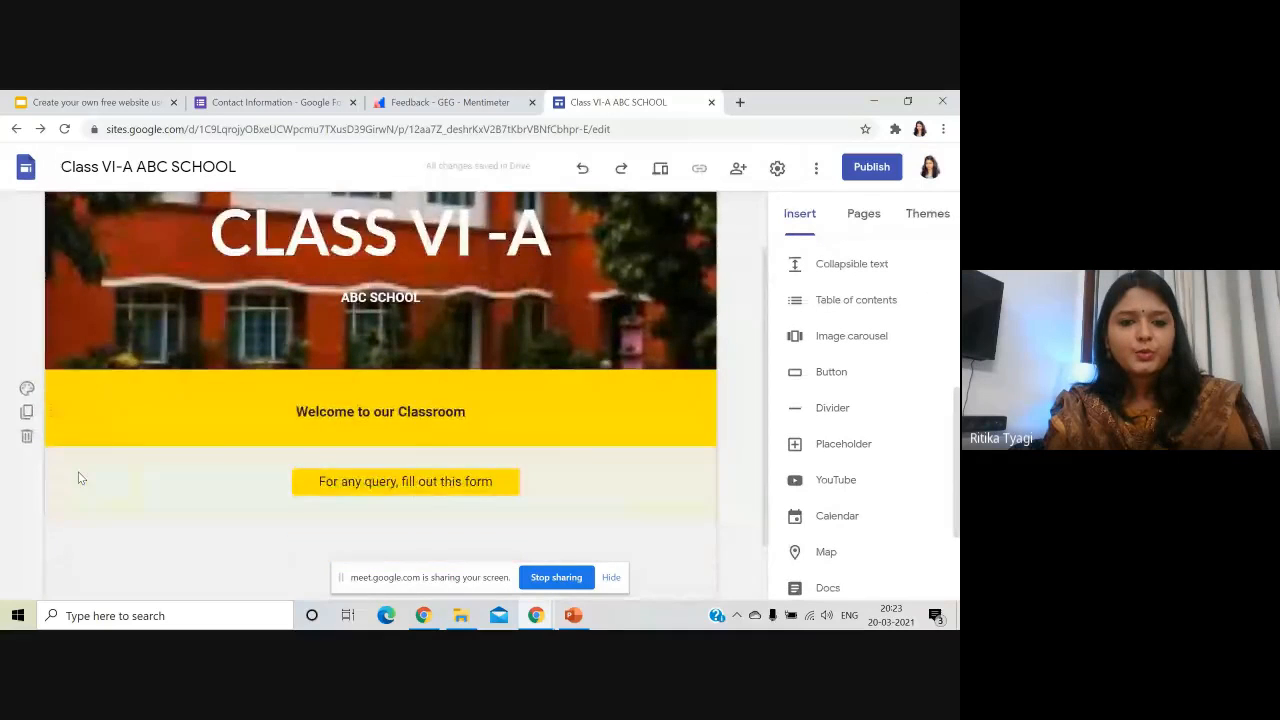
# - Move the form button to the centre of its section
pyautogui.scroll(-1, 82, 478)
pyautogui.click(378, 406)
pyautogui.moveTo(377, 414); pyautogui.dragTo(366, 406)
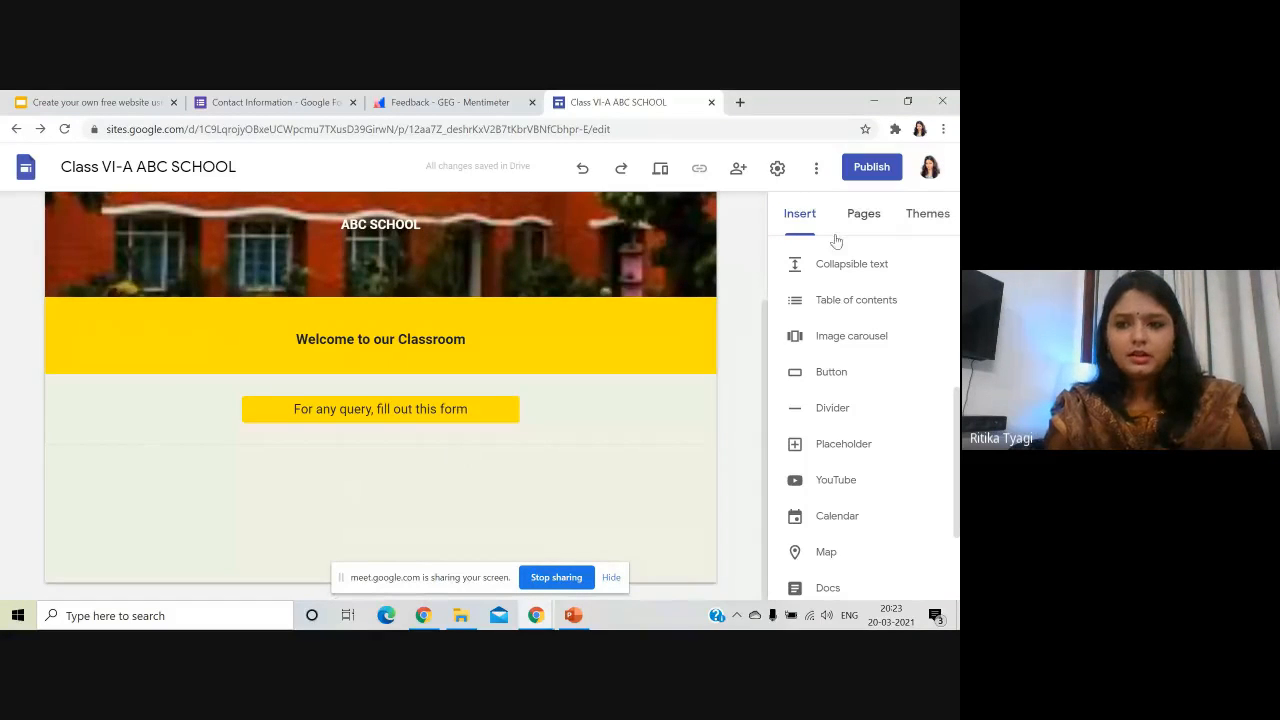
# - Add the four-column image layout from the Insert panel's Layouts
pyautogui.click(800, 222)
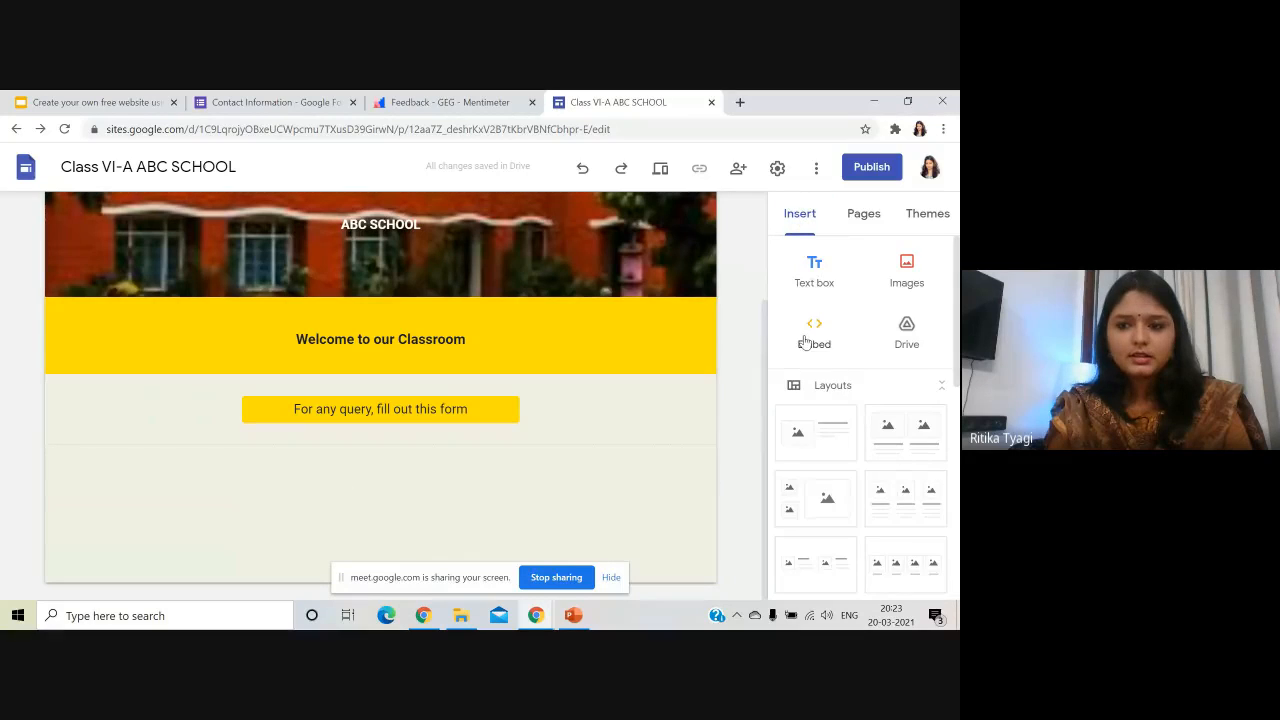
pyautogui.scroll(-2, 851, 402)
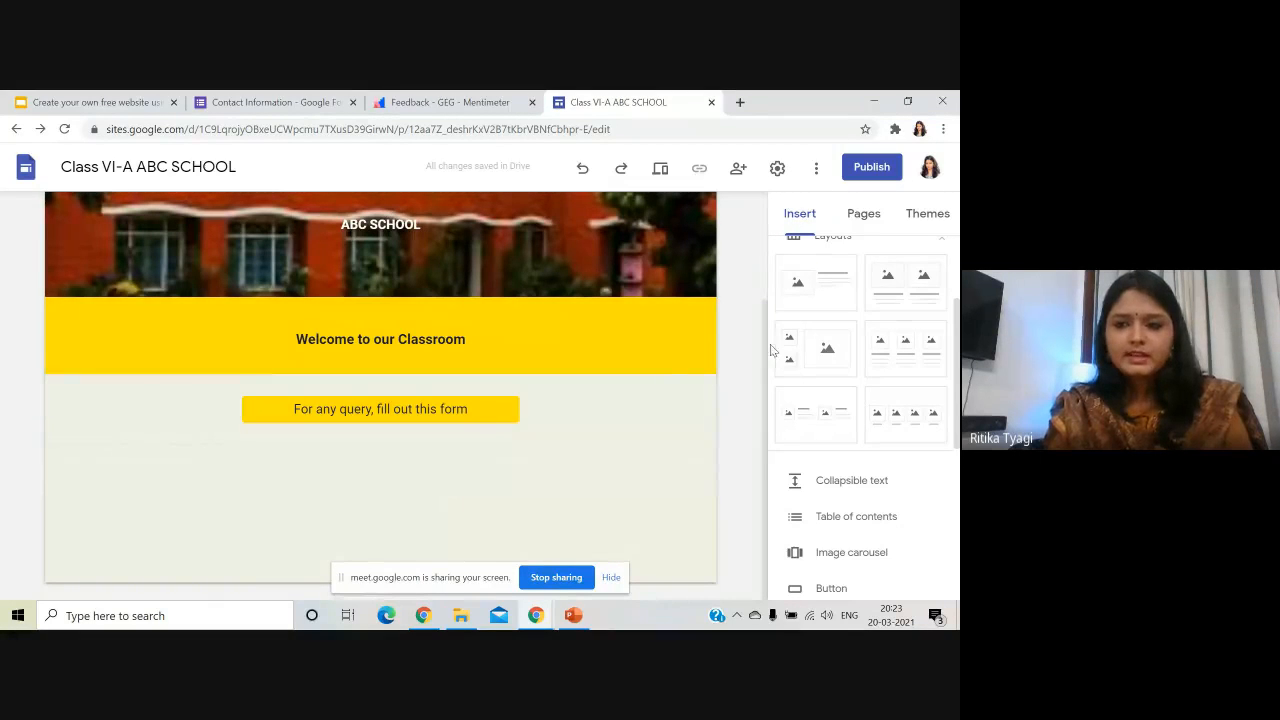
pyautogui.scroll(1, 866, 378)
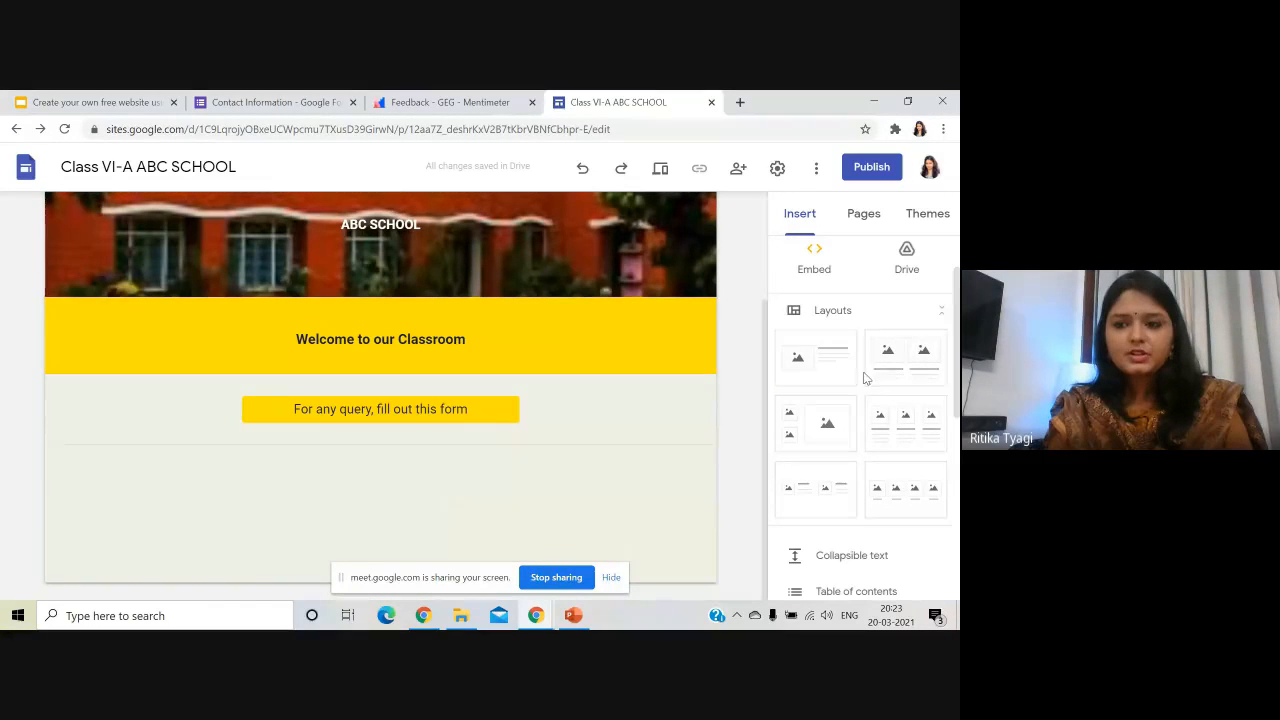
pyautogui.click(905, 488)
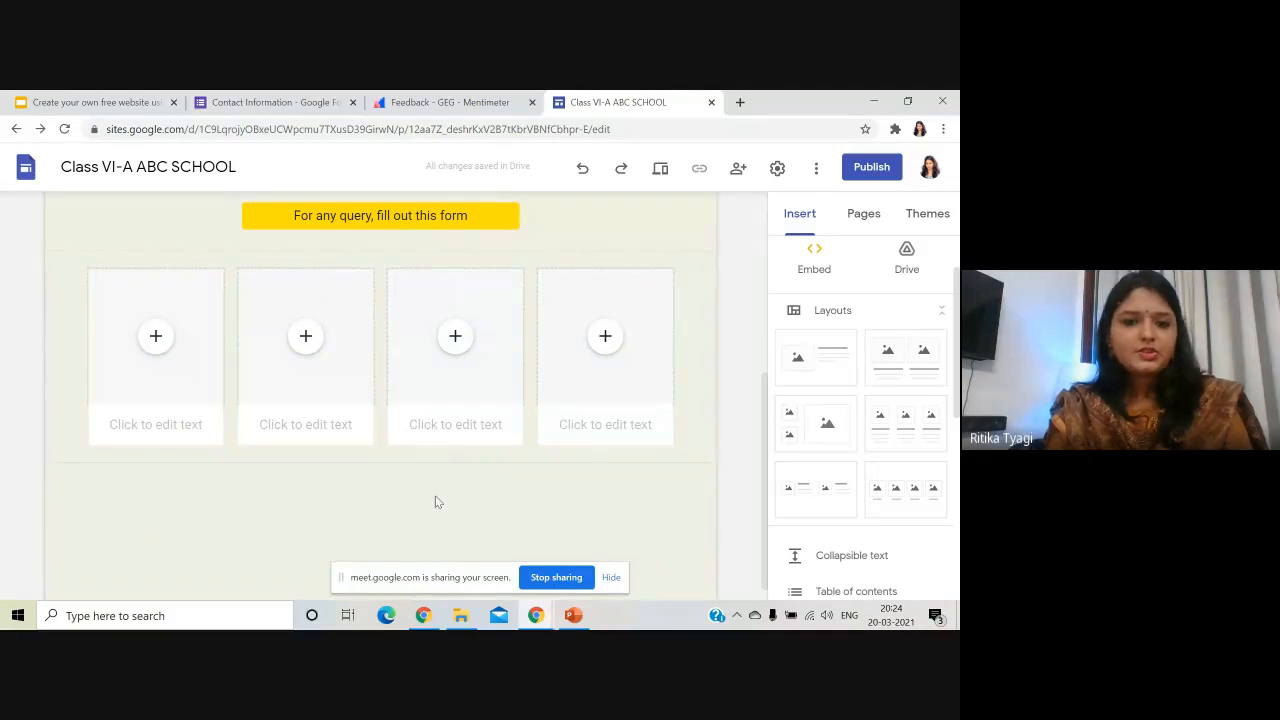
pyautogui.scroll(1, 100, 438)
pyautogui.scroll(2, 98, 436)
pyautogui.scroll(-3, 103, 434)
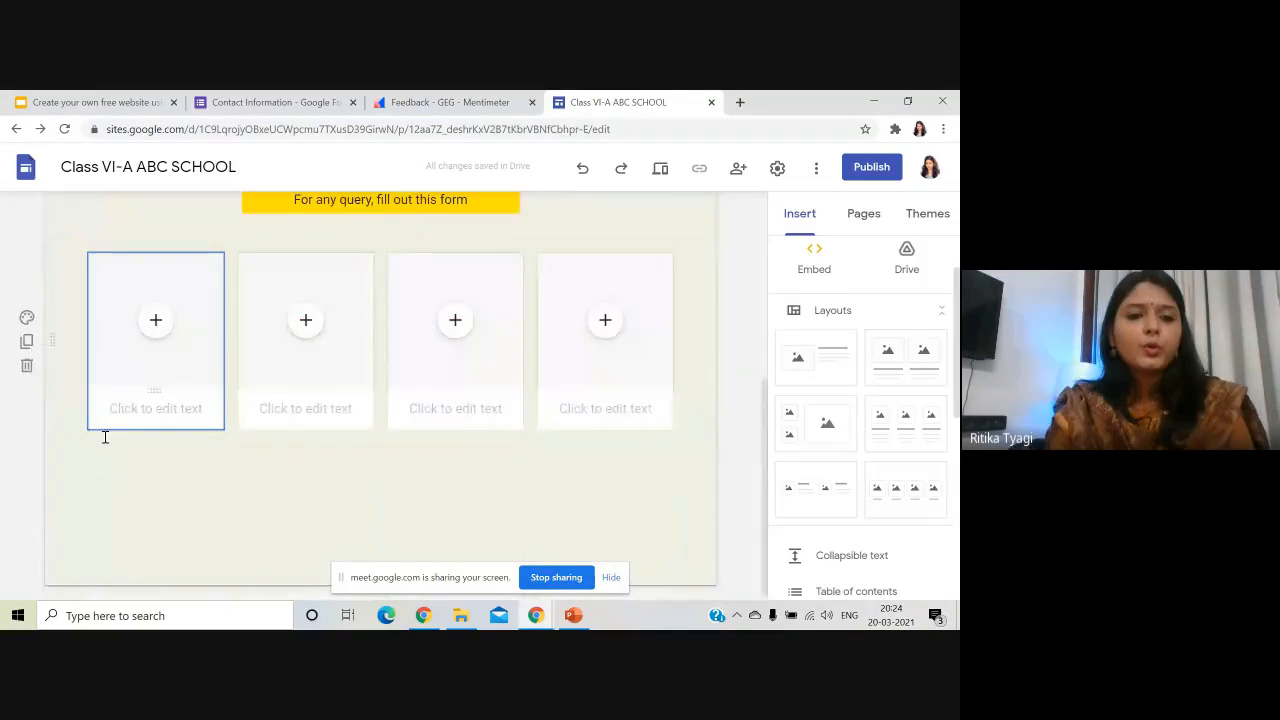
pyautogui.scroll(3, 194, 423)
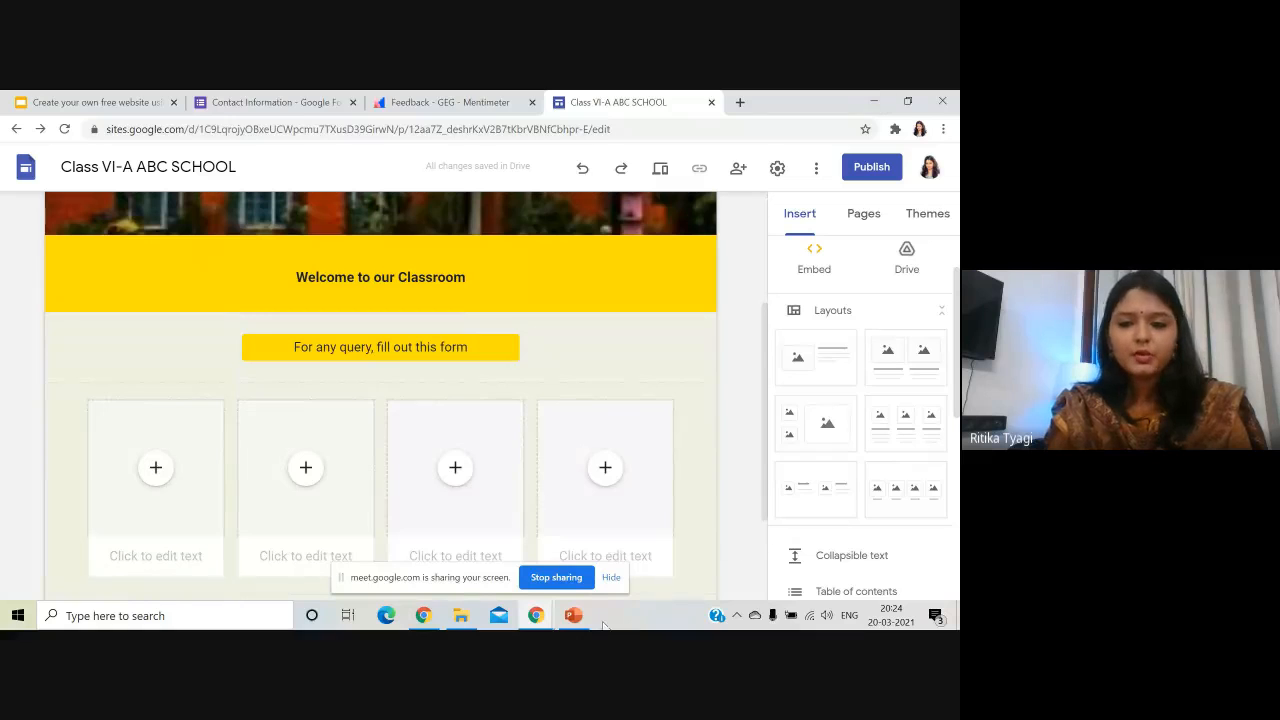
# - Draw a blue circle near the slide's top left in PowerPoint
pyautogui.click(876, 102)
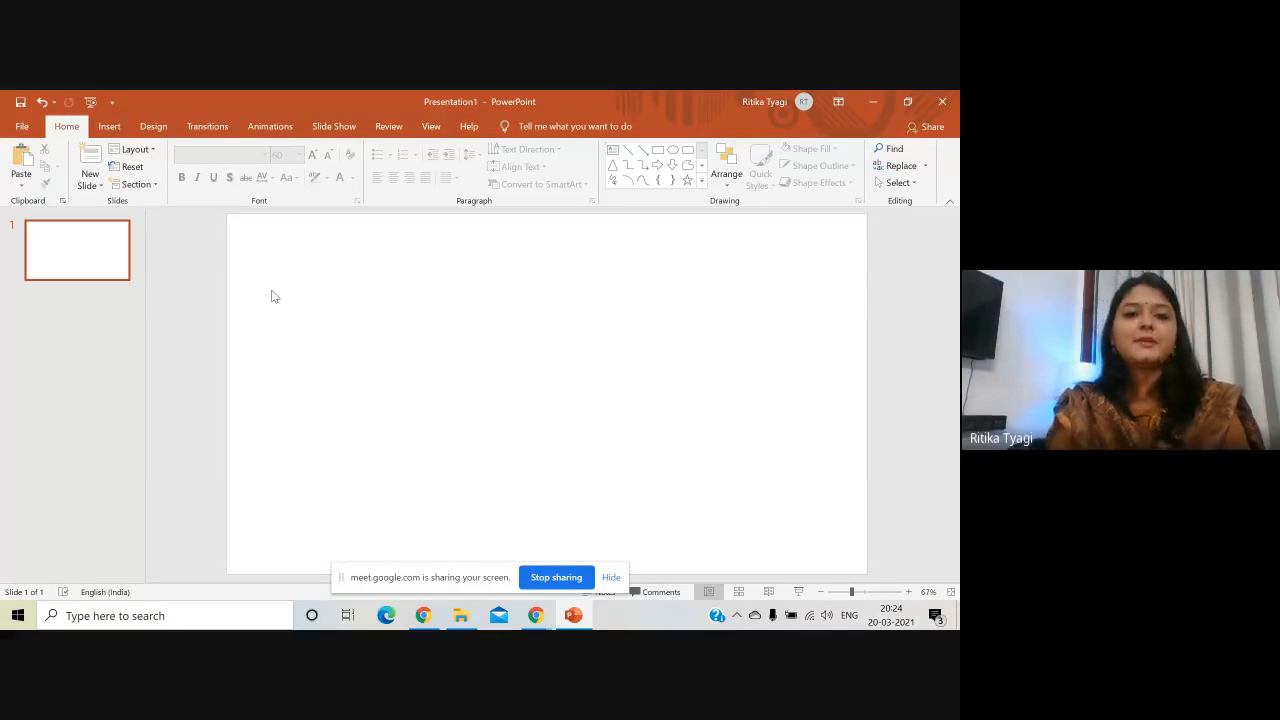
pyautogui.click(116, 128)
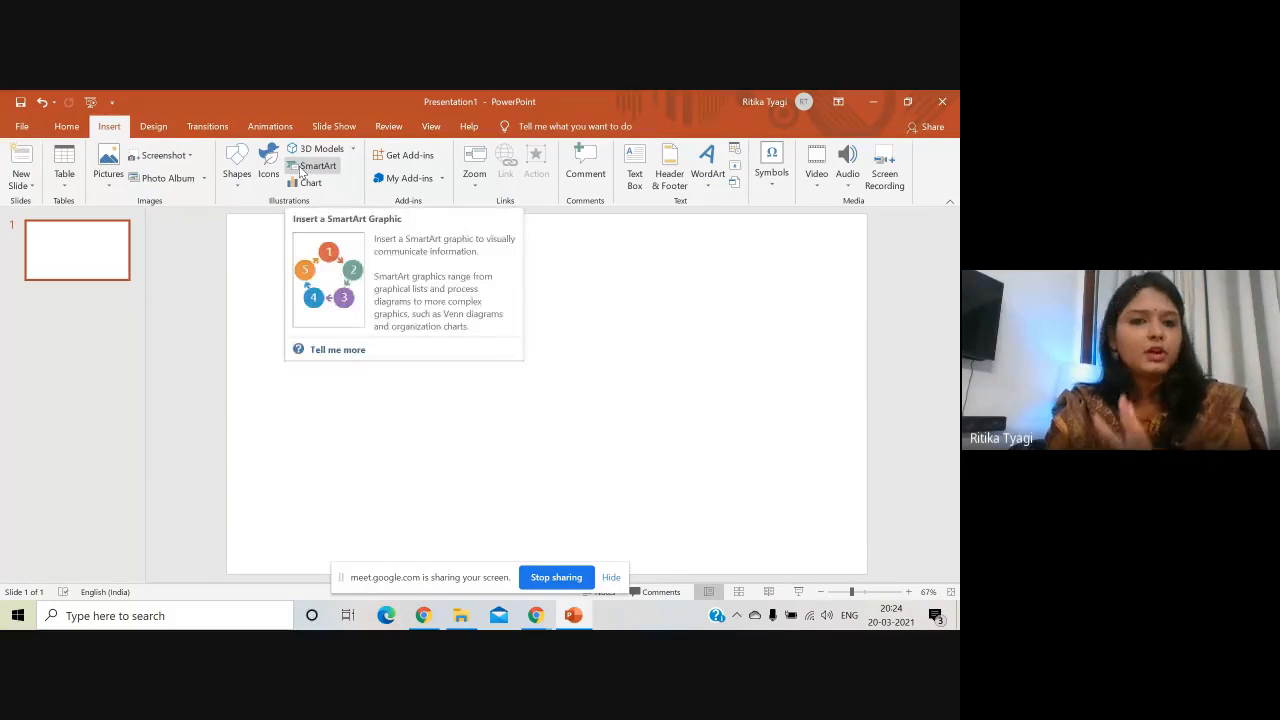
pyautogui.click(236, 168)
pyautogui.click(291, 222)
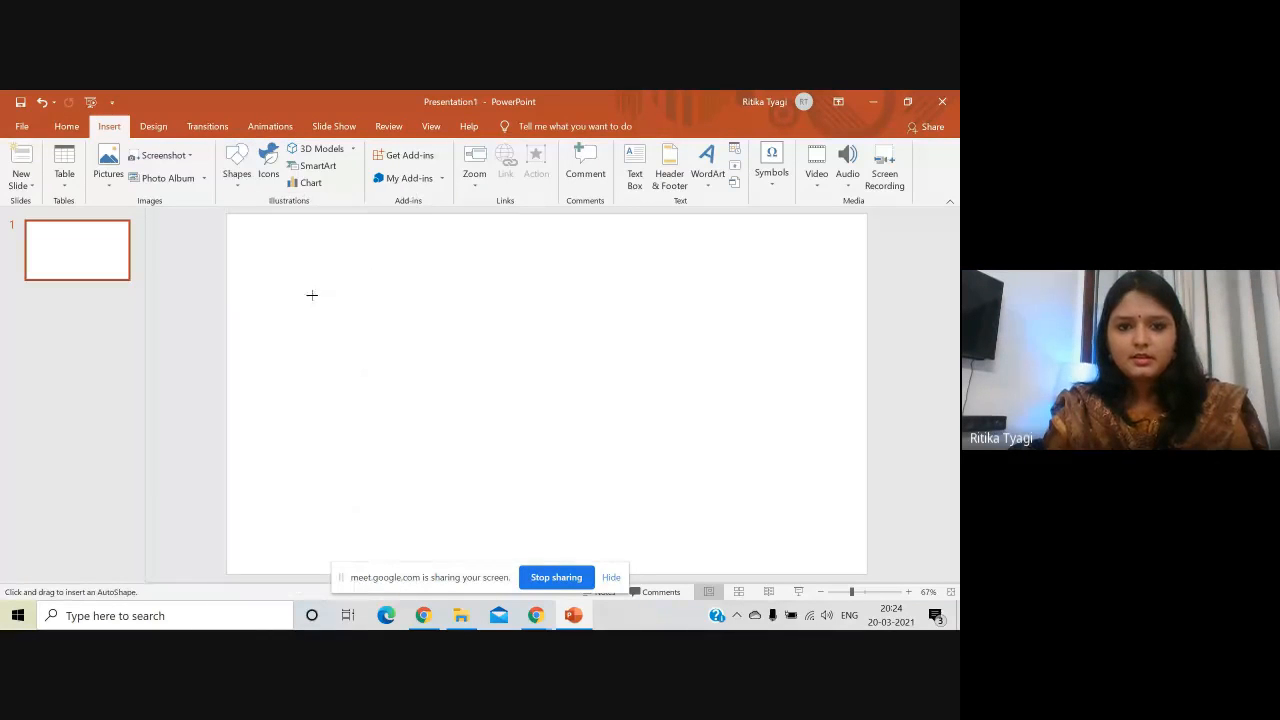
pyautogui.moveTo(298, 252); pyautogui.dragTo(448, 400)
pyautogui.moveTo(446, 397); pyautogui.dragTo(446, 397)
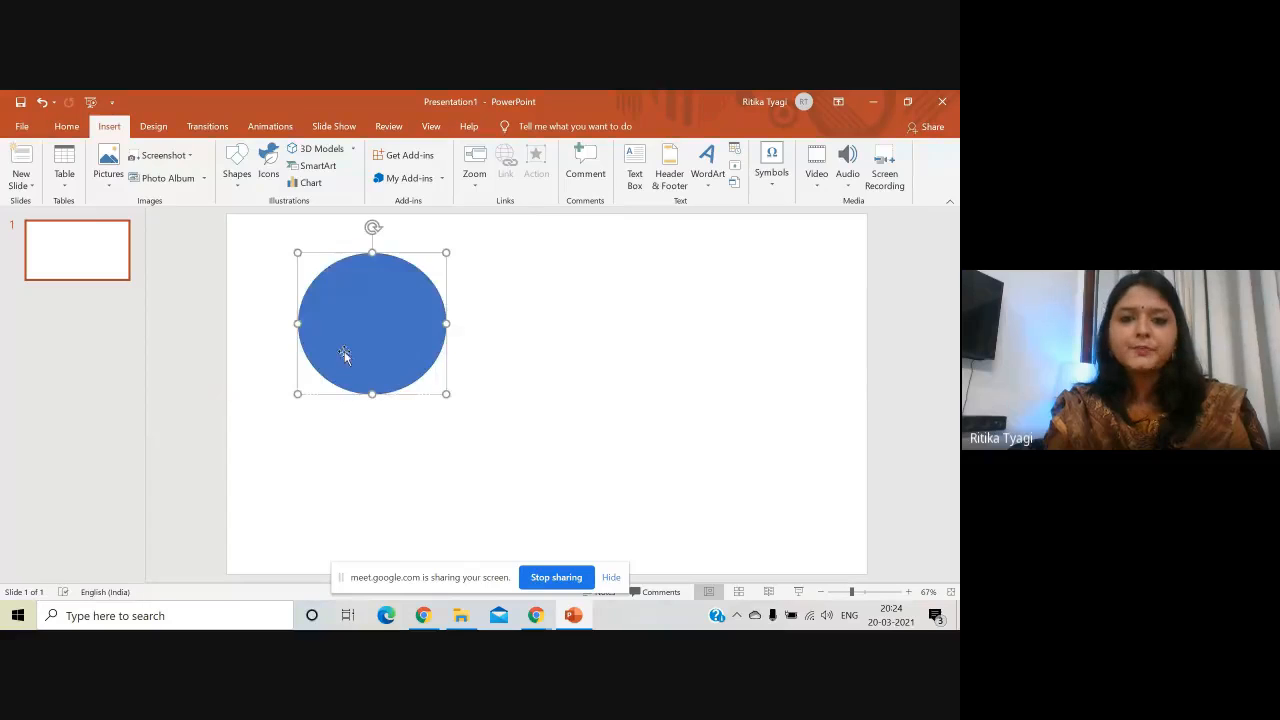
pyautogui.moveTo(446, 322); pyautogui.dragTo(431, 322)
pyautogui.click(479, 321)
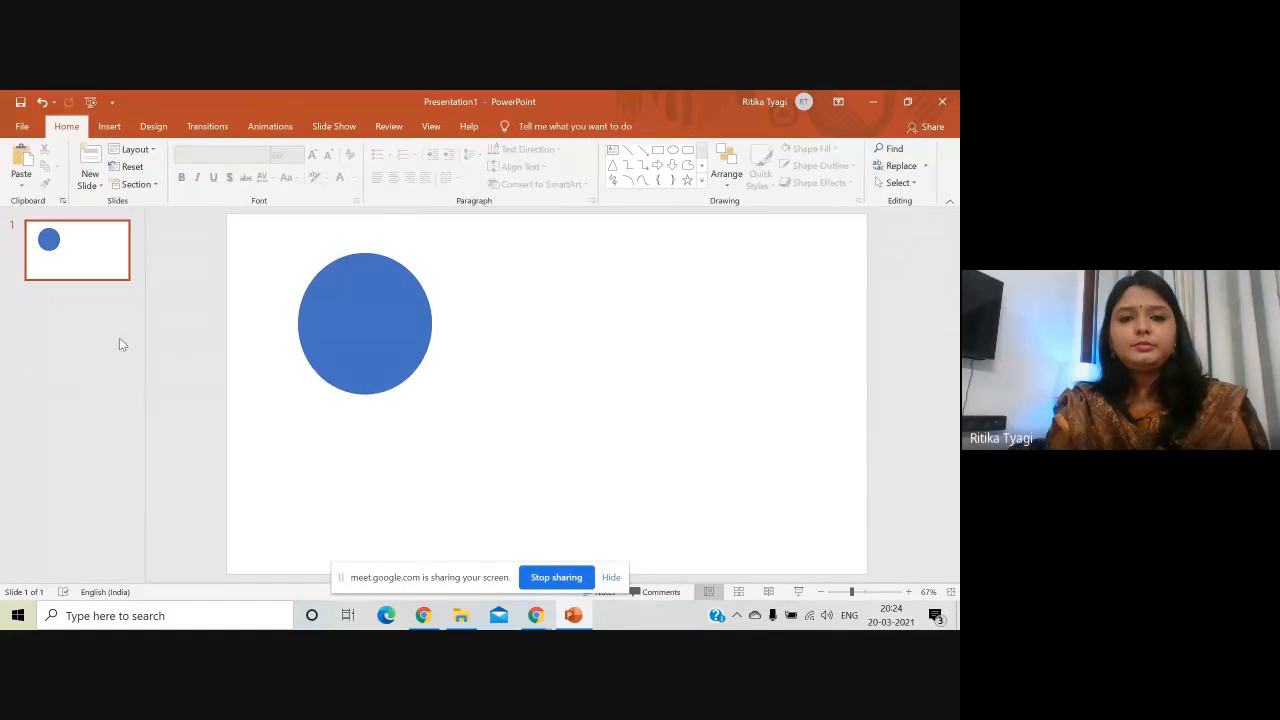
# - Insert a phone icon and enlarge it to fill the circle
pyautogui.click(121, 128)
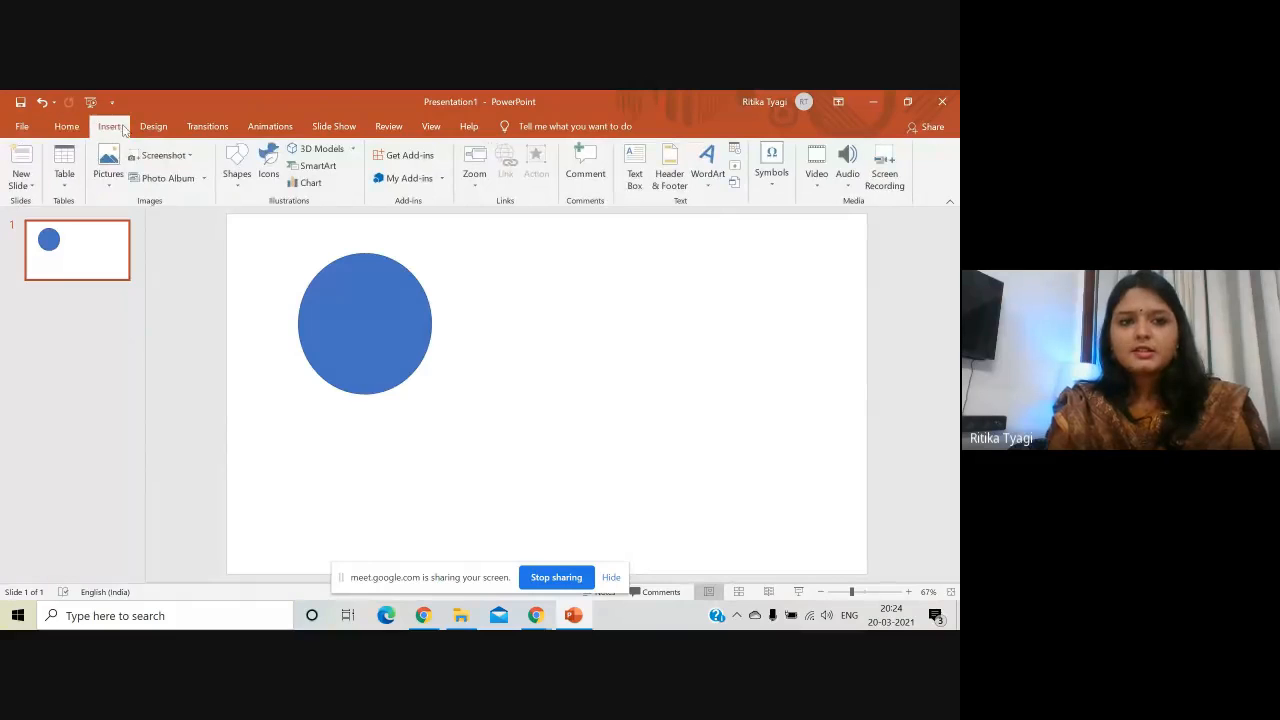
pyautogui.click(268, 175)
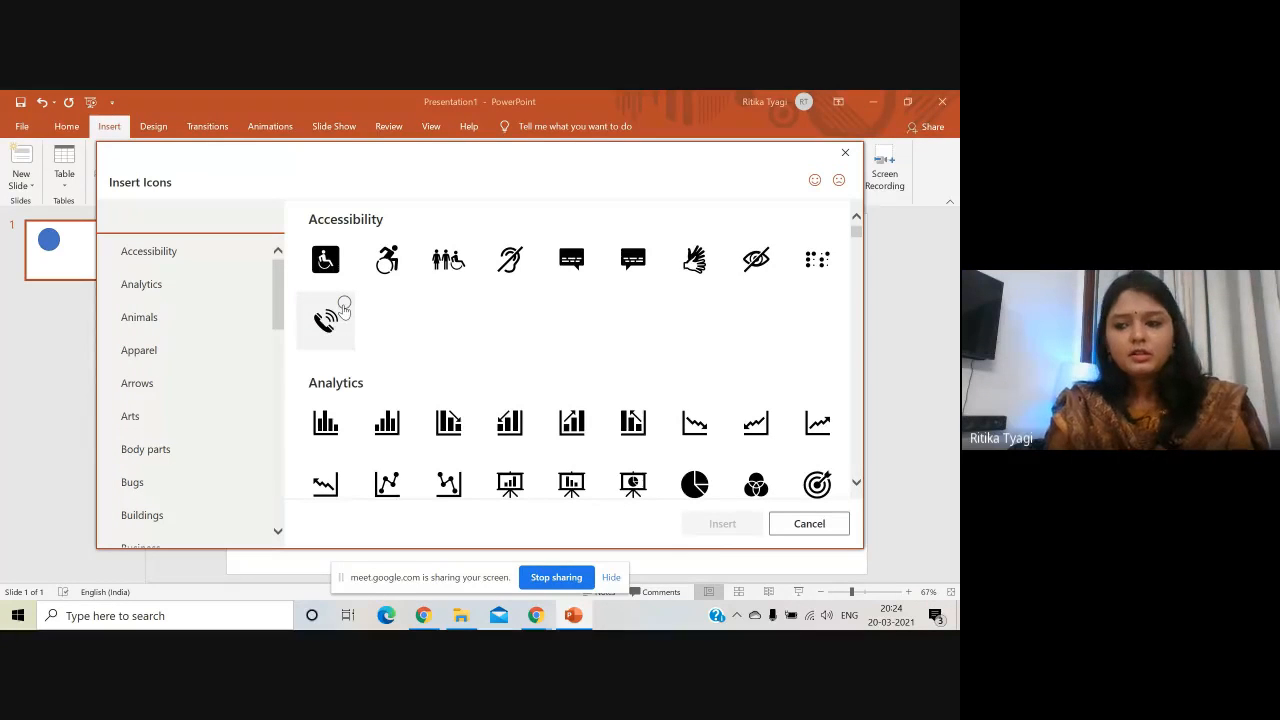
pyautogui.click(345, 307)
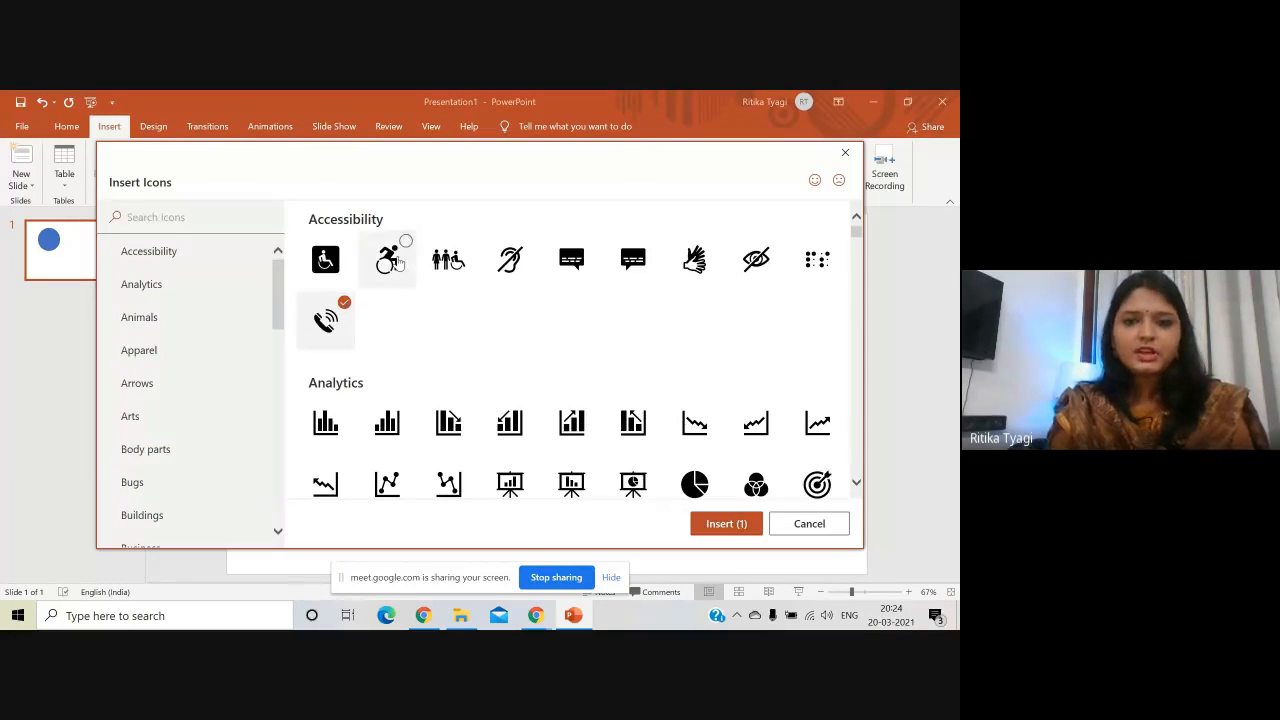
pyautogui.scroll(-3, 586, 409)
pyautogui.scroll(3, 565, 412)
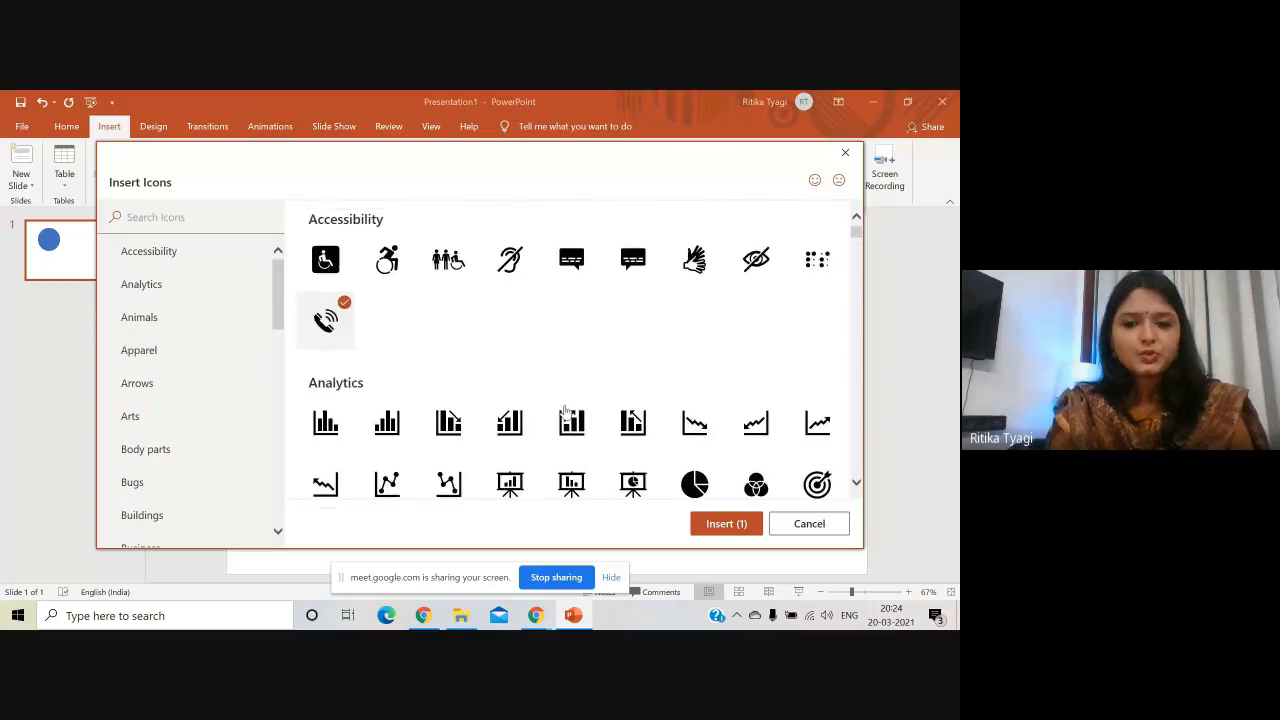
pyautogui.click(720, 523)
pyautogui.moveTo(575, 416); pyautogui.dragTo(417, 371)
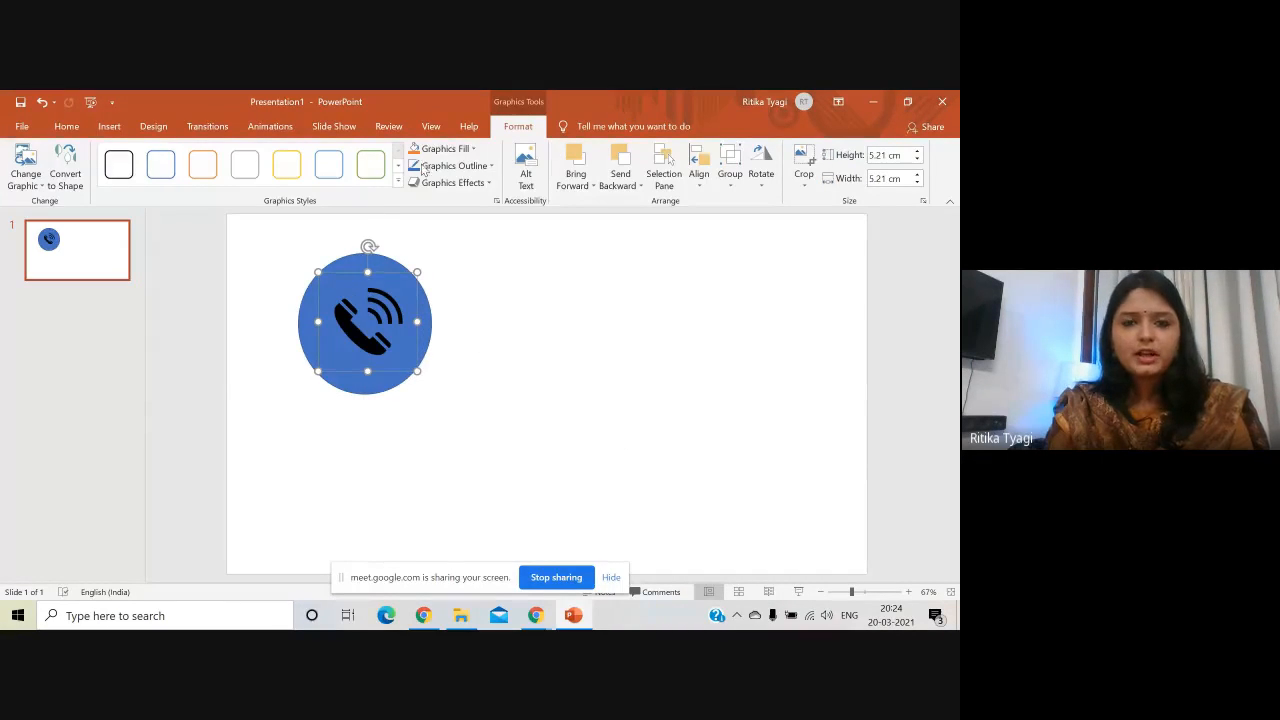
# - Fill the phone icon white and select the blue circle
pyautogui.click(472, 149)
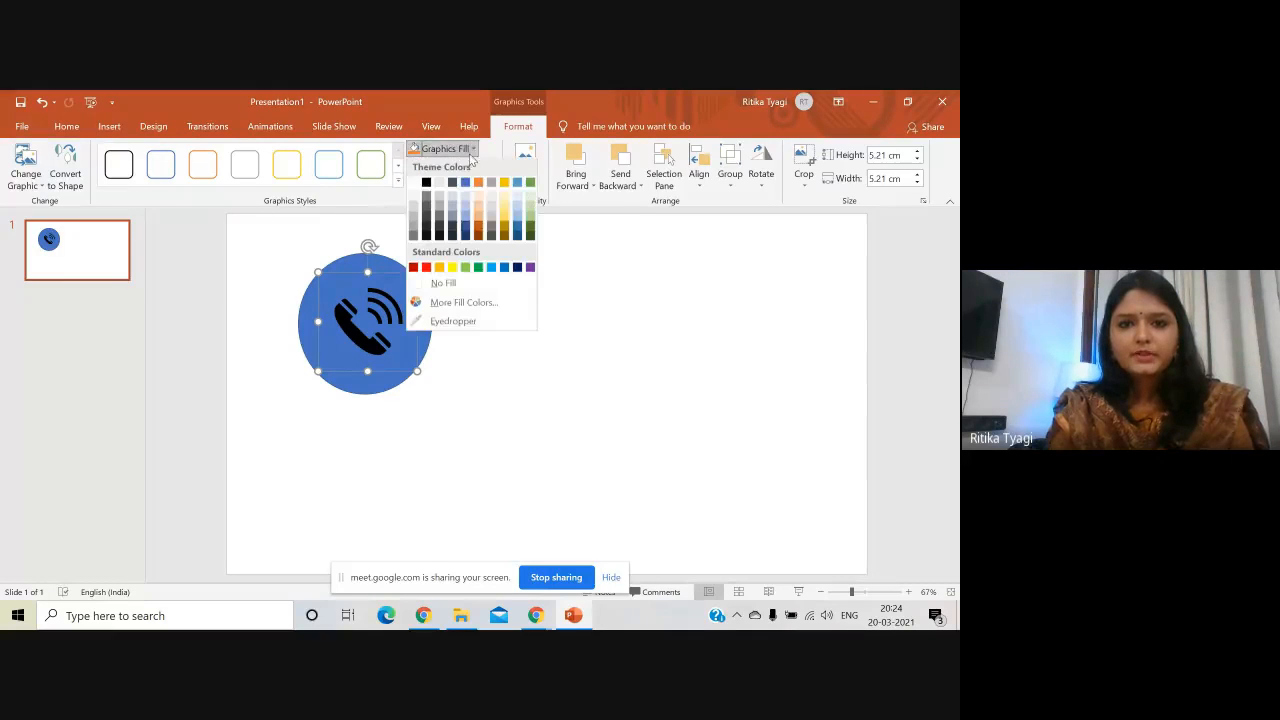
pyautogui.click(424, 182)
pyautogui.click(554, 294)
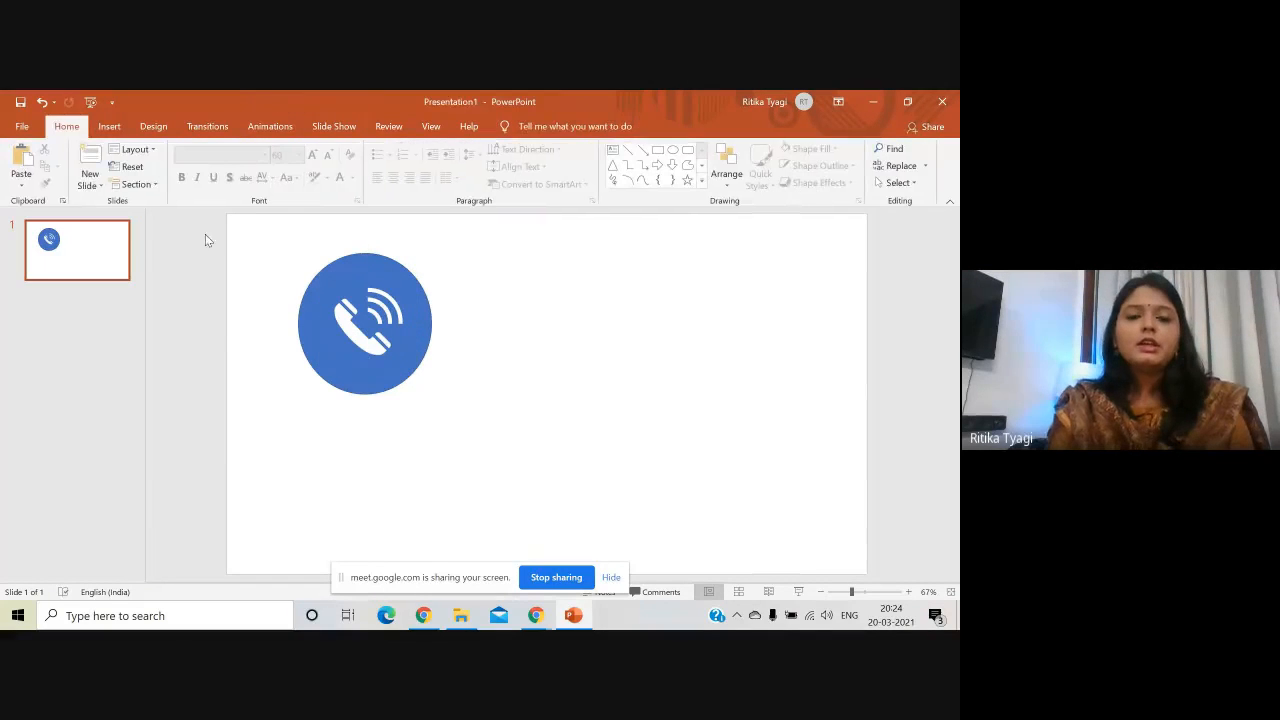
pyautogui.click(359, 272)
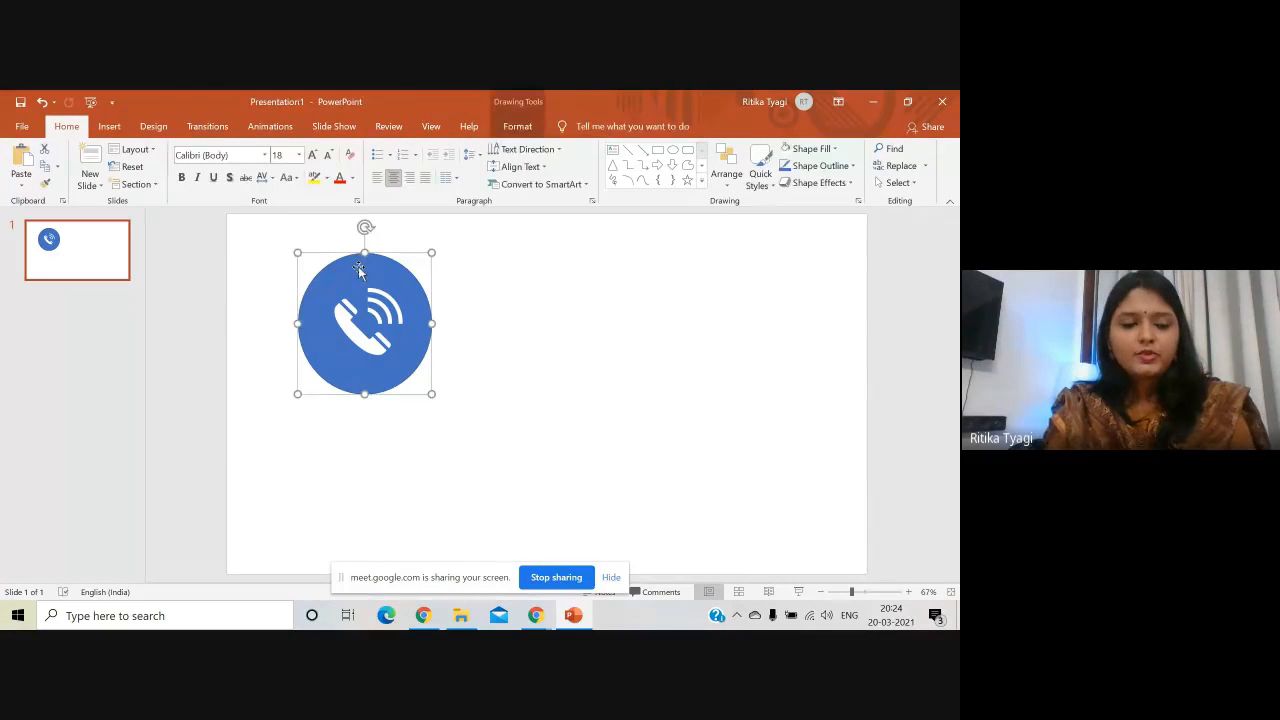
# - Group the circle and phone icon in PowerPoint and move the group further right on the slide
pyautogui.click(360, 322)
pyautogui.rightClick(378, 346)
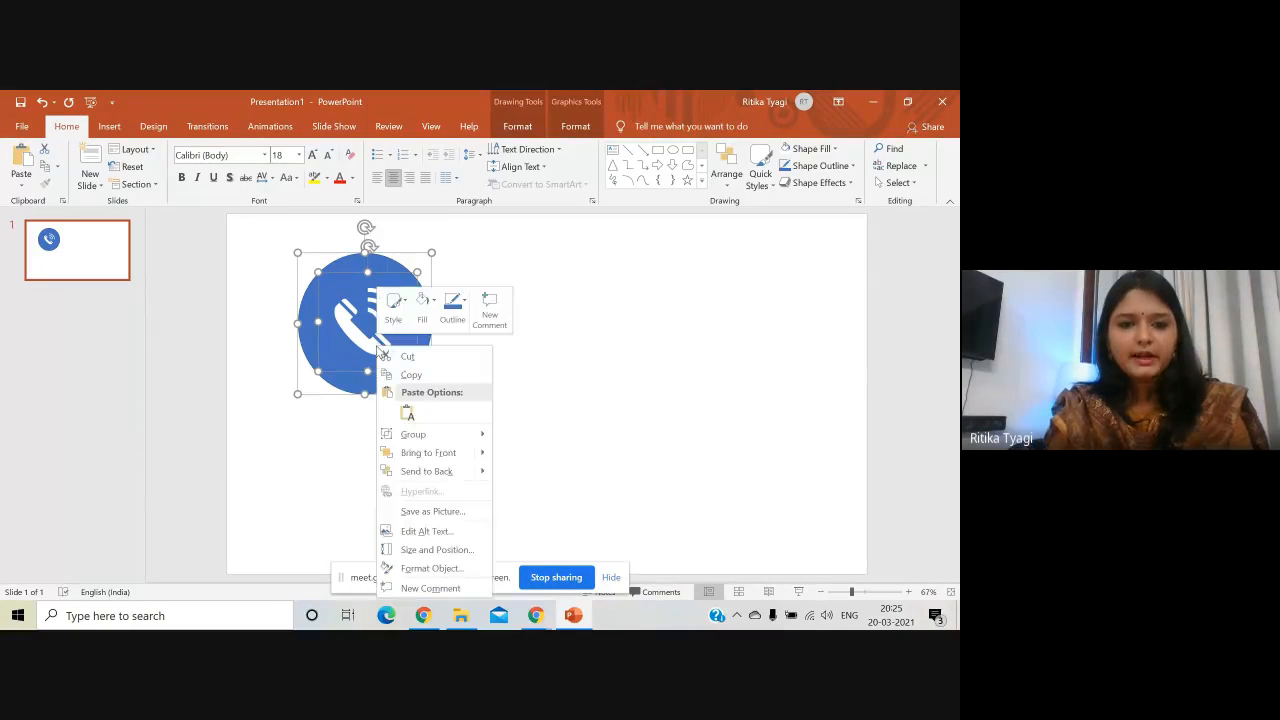
pyautogui.moveTo(430, 440)
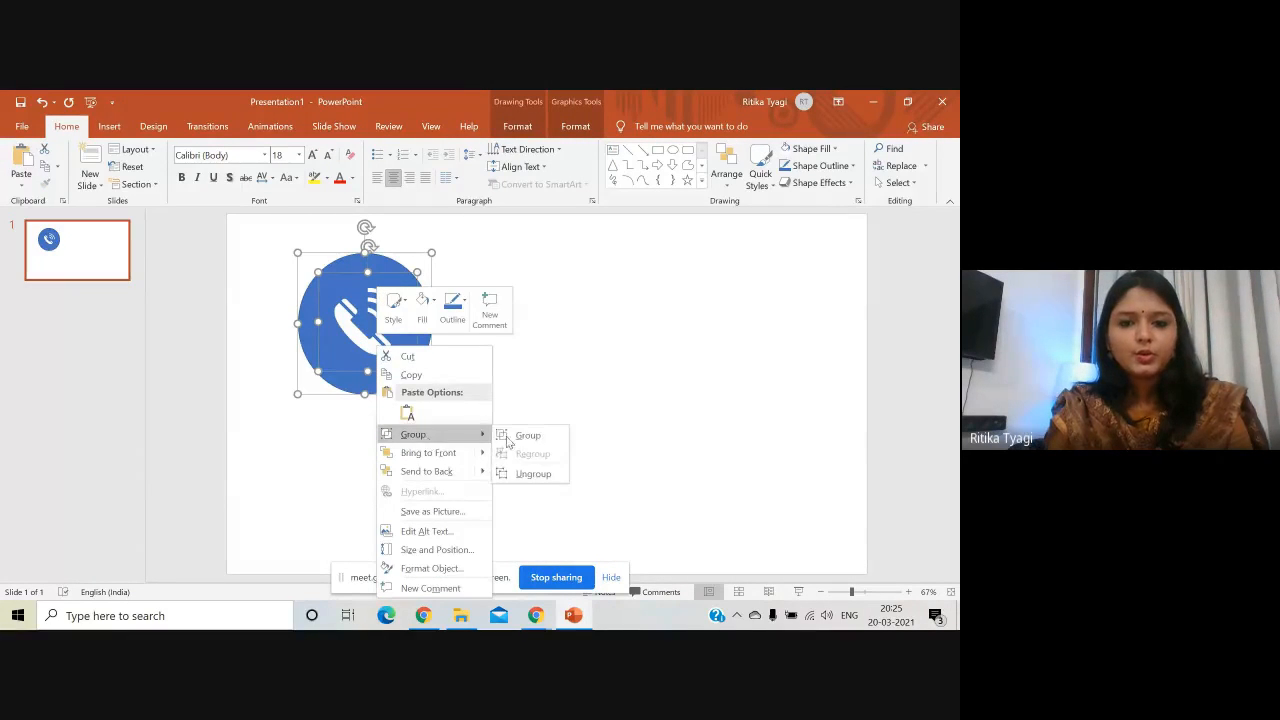
pyautogui.click(520, 442)
pyautogui.moveTo(390, 370); pyautogui.dragTo(453, 367)
# - Save the grouped phone icon as a PNG picture named 'contact…'
pyautogui.click(531, 371)
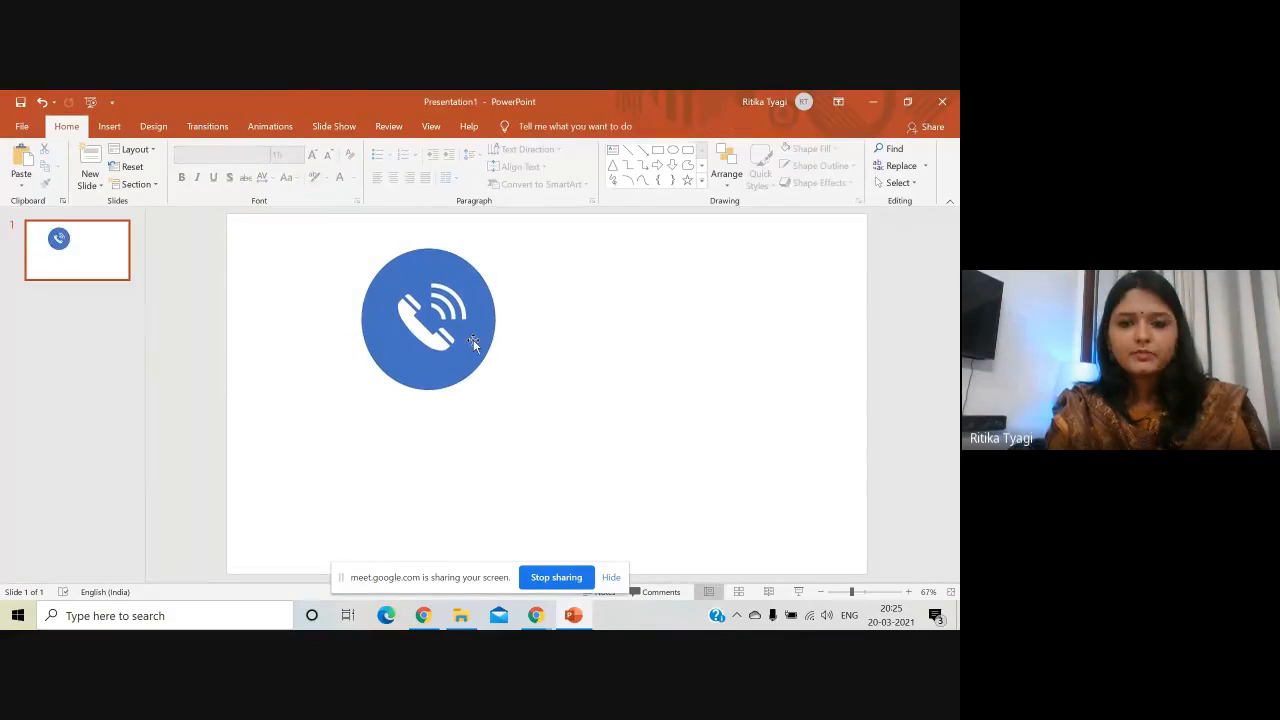
pyautogui.click(473, 339)
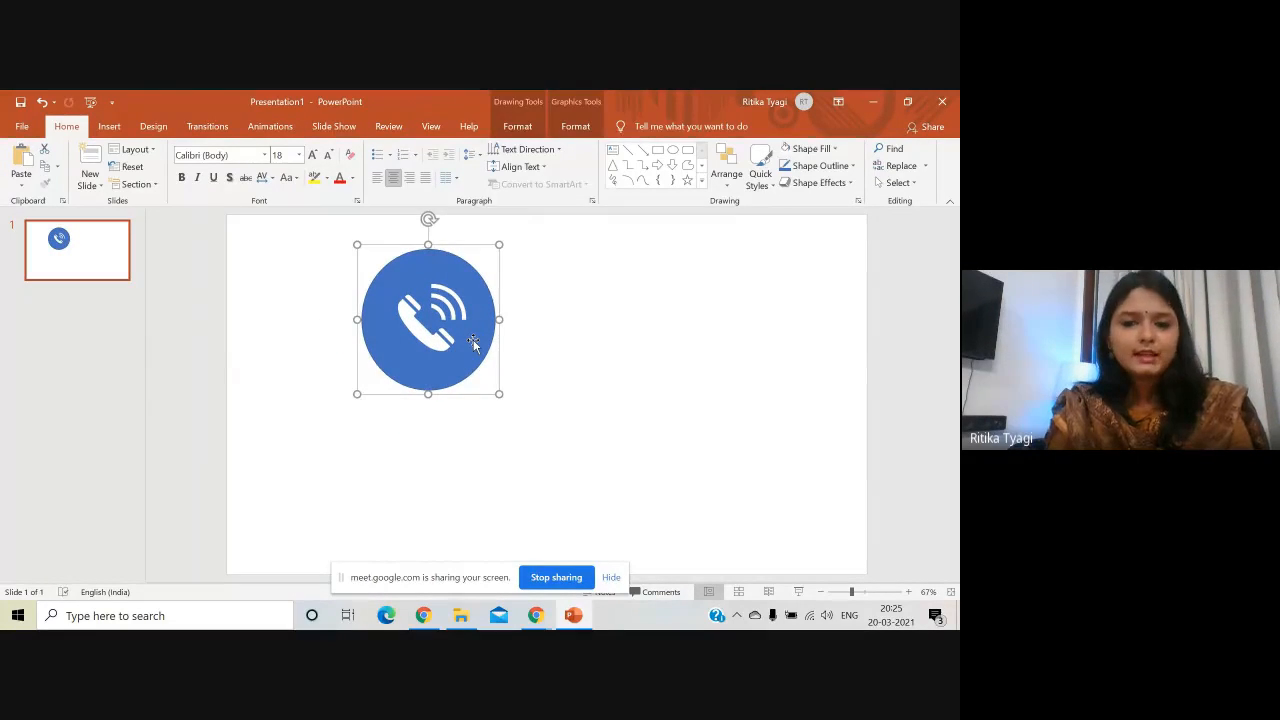
pyautogui.rightClick(474, 345)
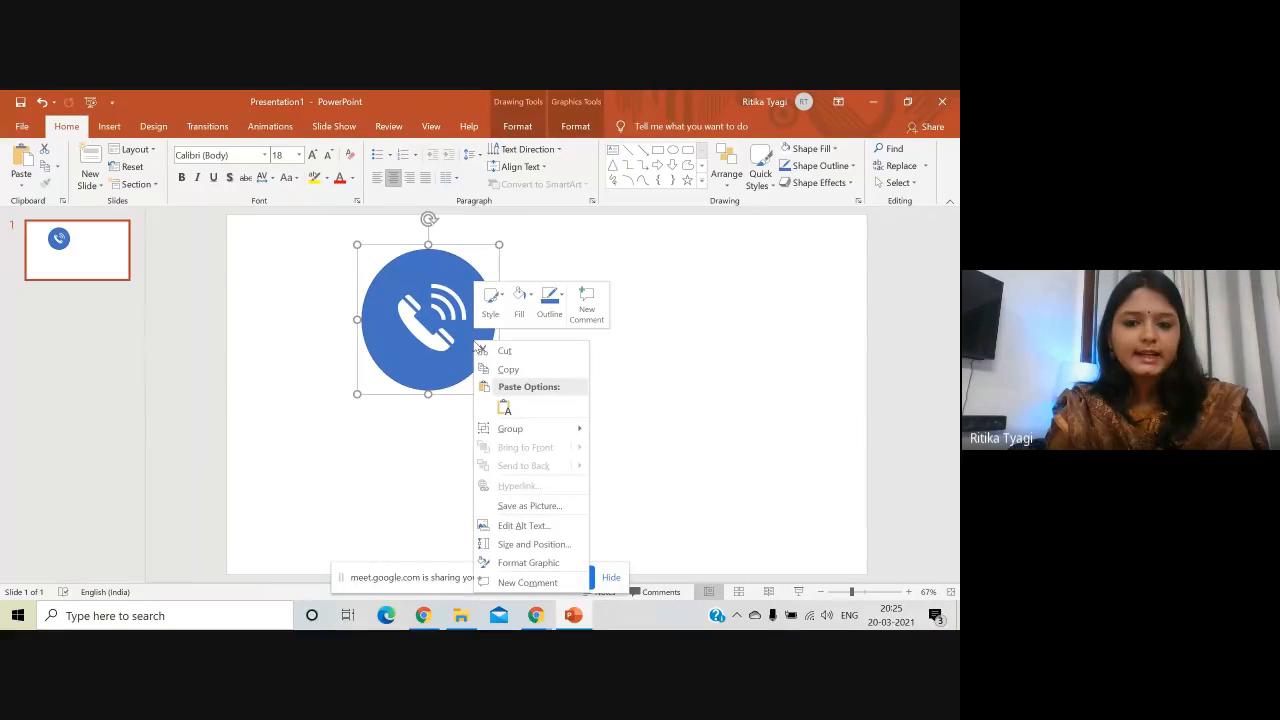
pyautogui.click(557, 511)
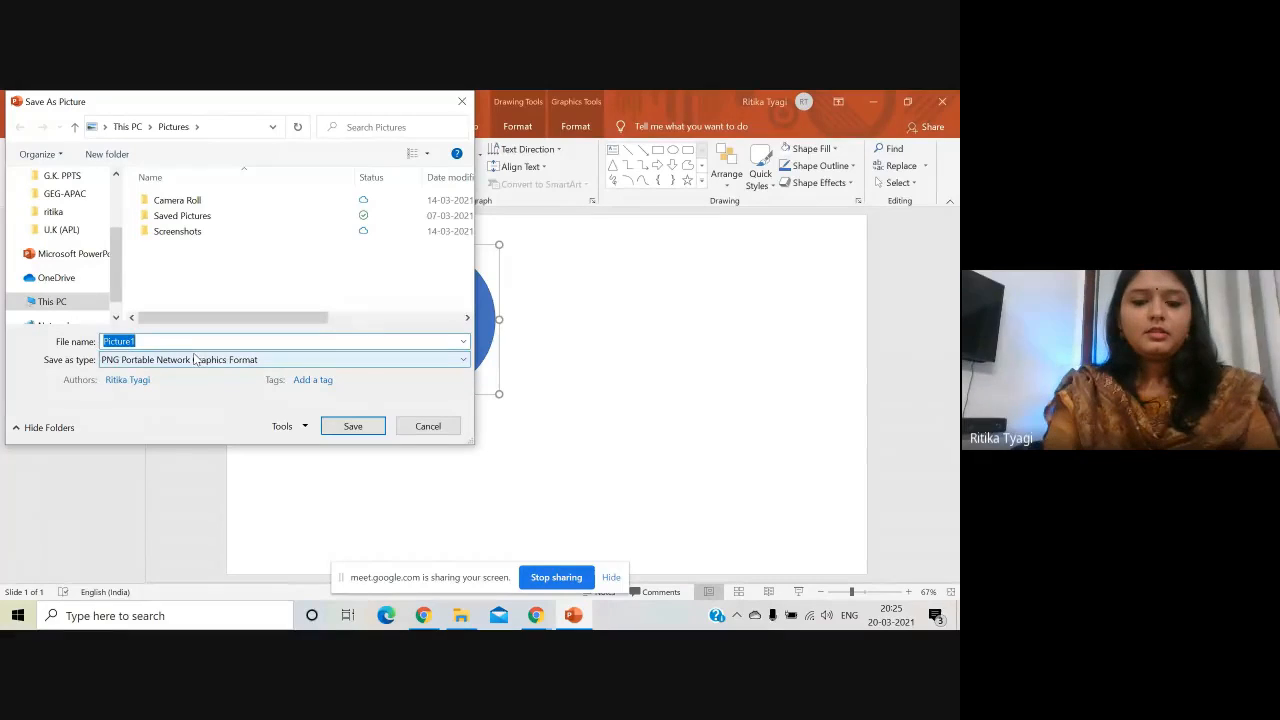
pyautogui.write('contact-us')
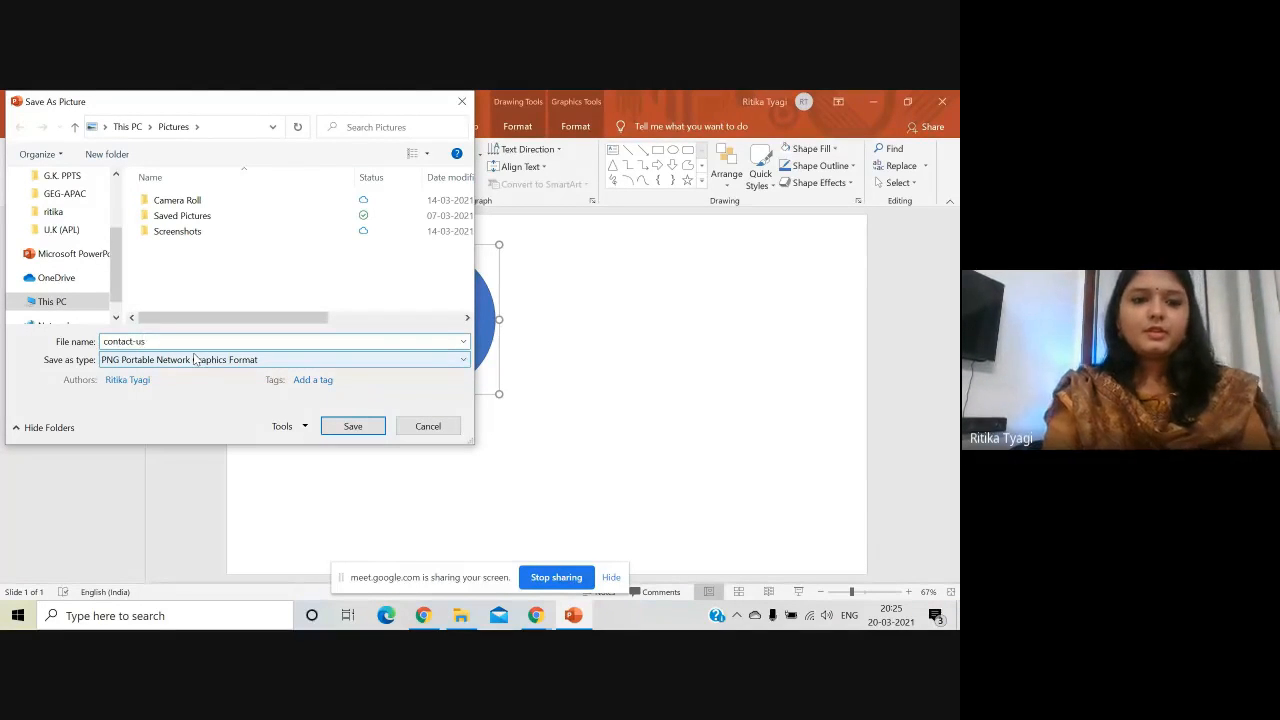
pyautogui.press('Return')
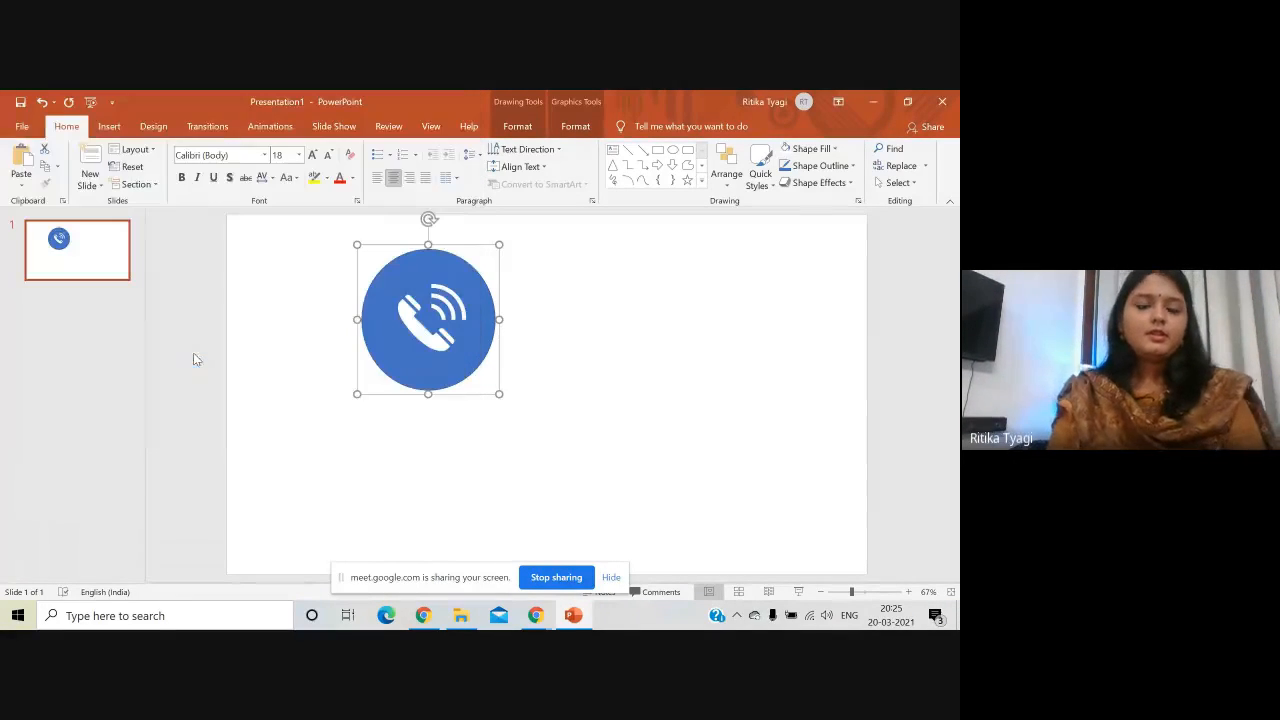
# - Back in Google Sites, put the Picture6 'Meet Your teachers' image in the first card and remove its empty caption
pyautogui.click(884, 101)
pyautogui.scroll(-1, 473, 378)
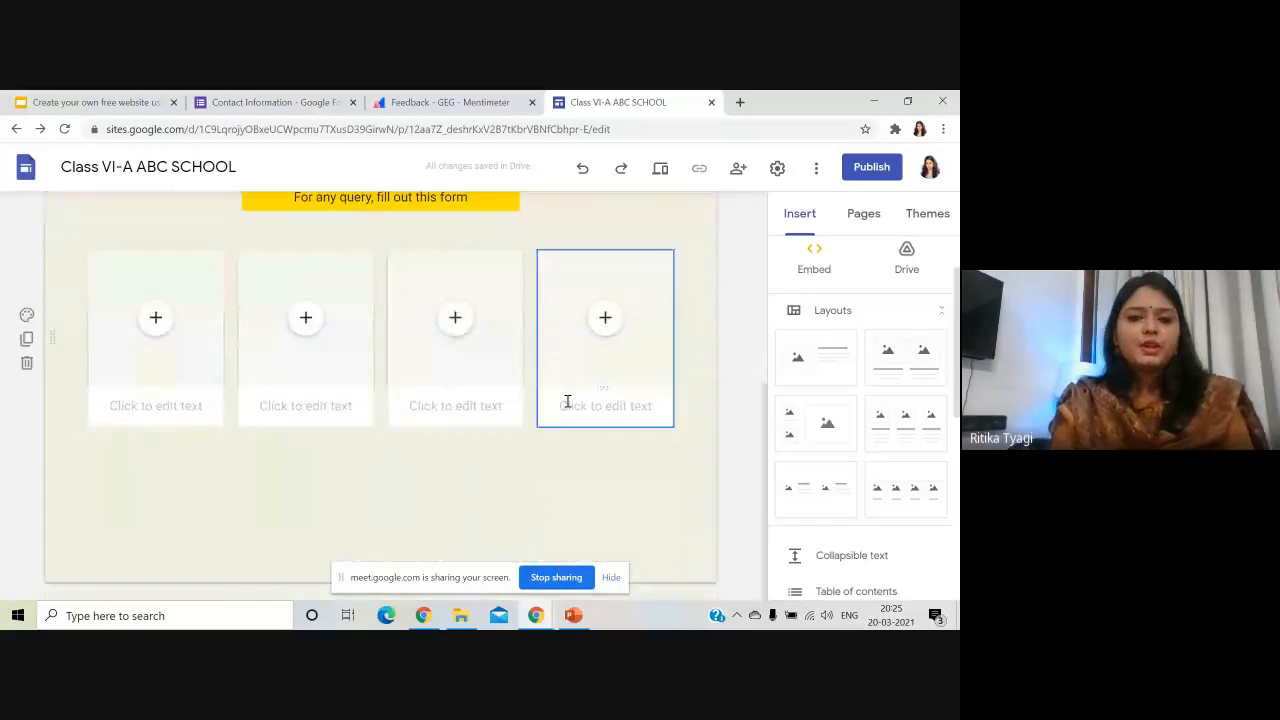
pyautogui.scroll(1, 191, 459)
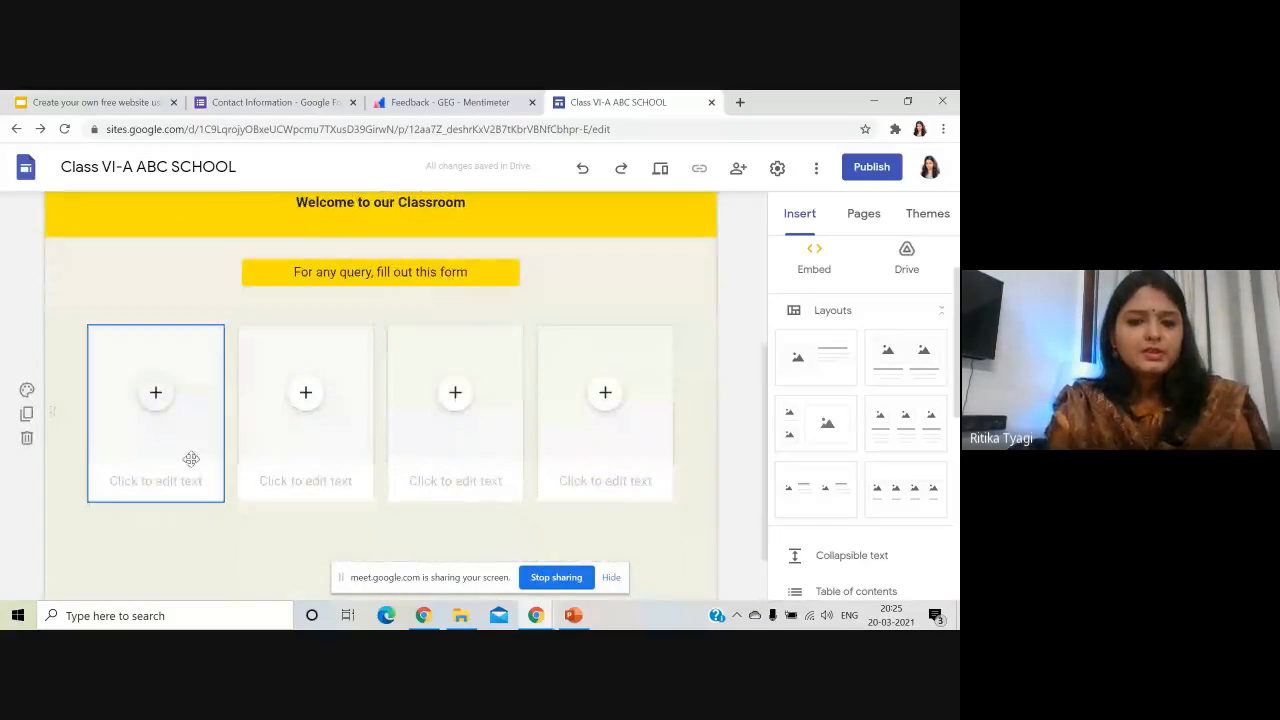
pyautogui.click(156, 396)
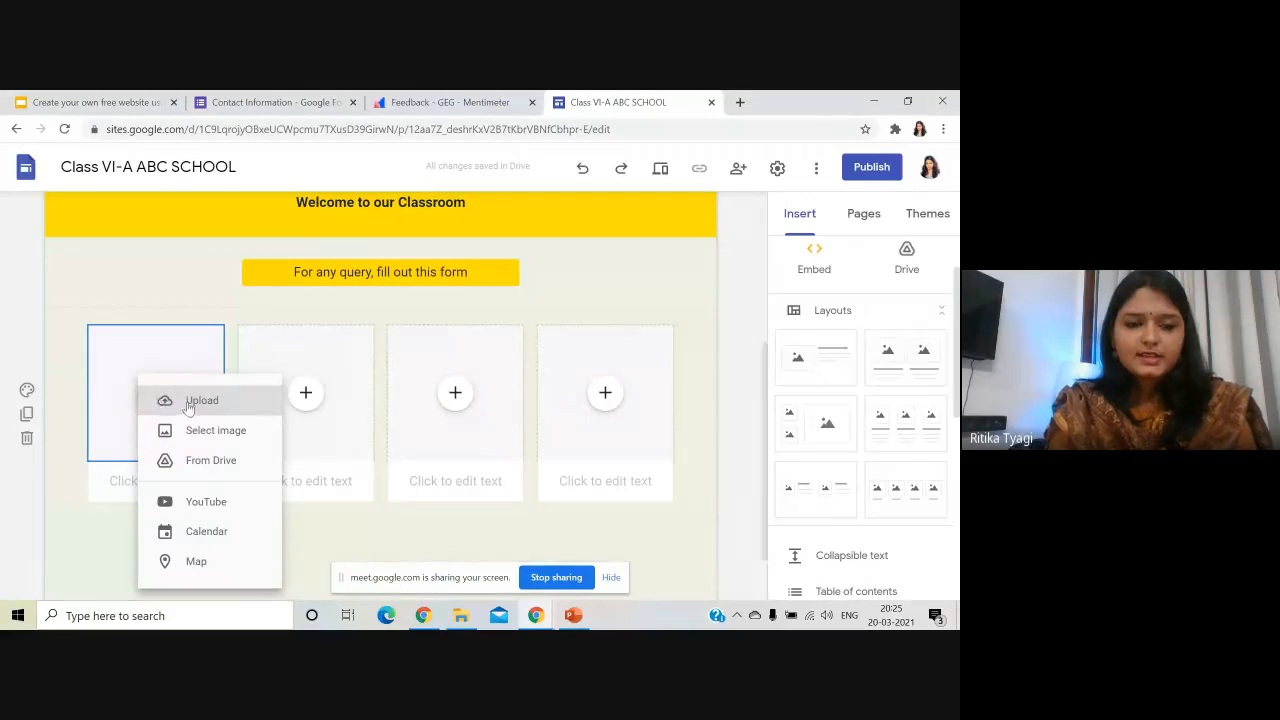
pyautogui.click(196, 401)
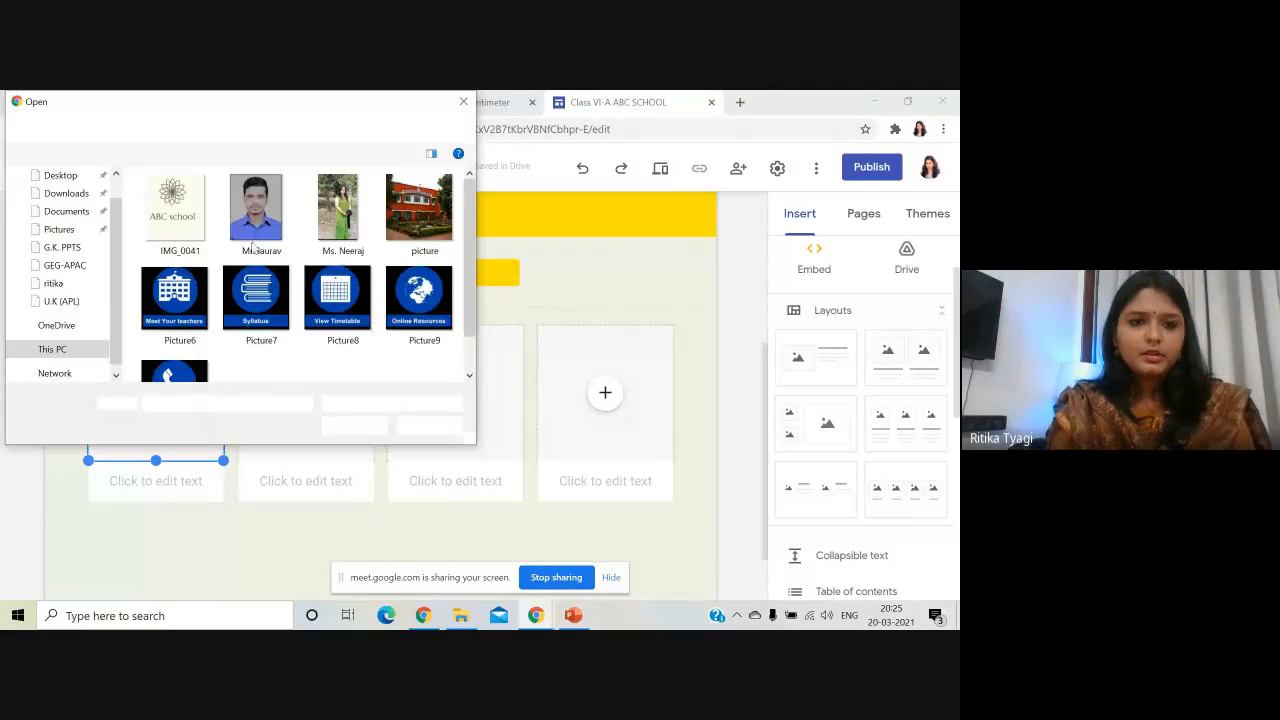
pyautogui.scroll(-1, 194, 272)
pyautogui.click(190, 262)
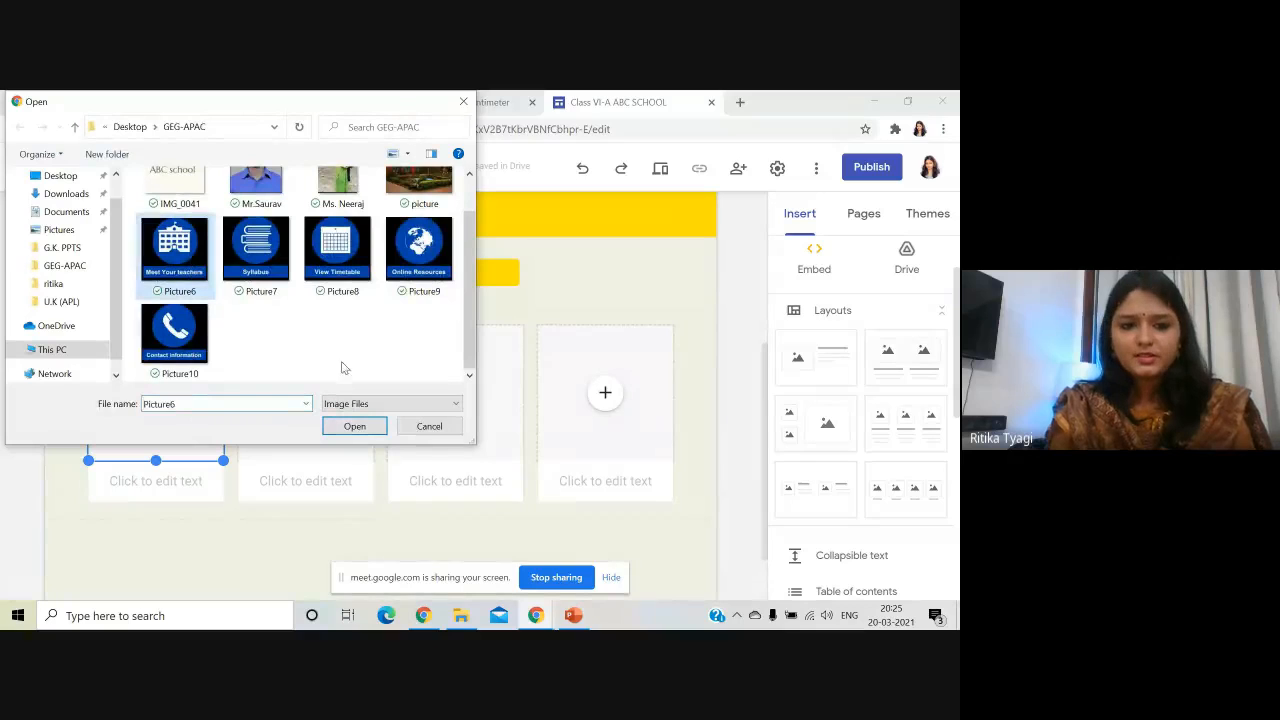
pyautogui.click(355, 427)
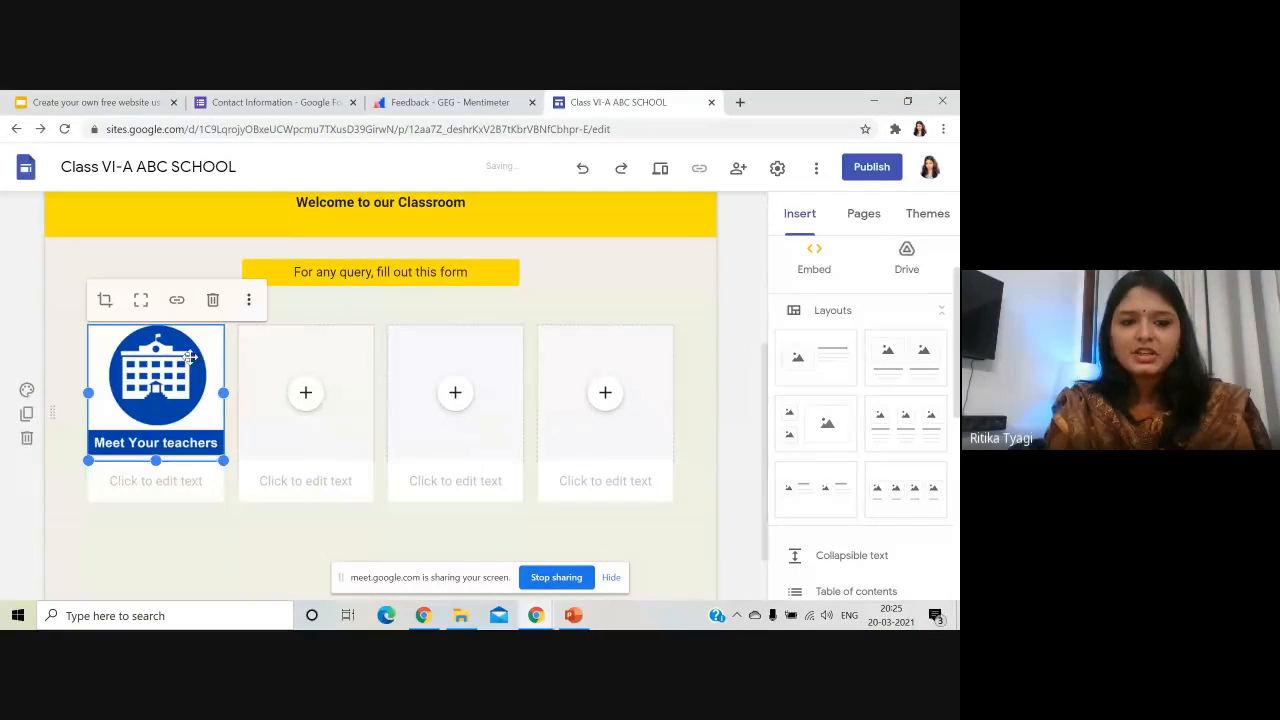
pyautogui.click(188, 491)
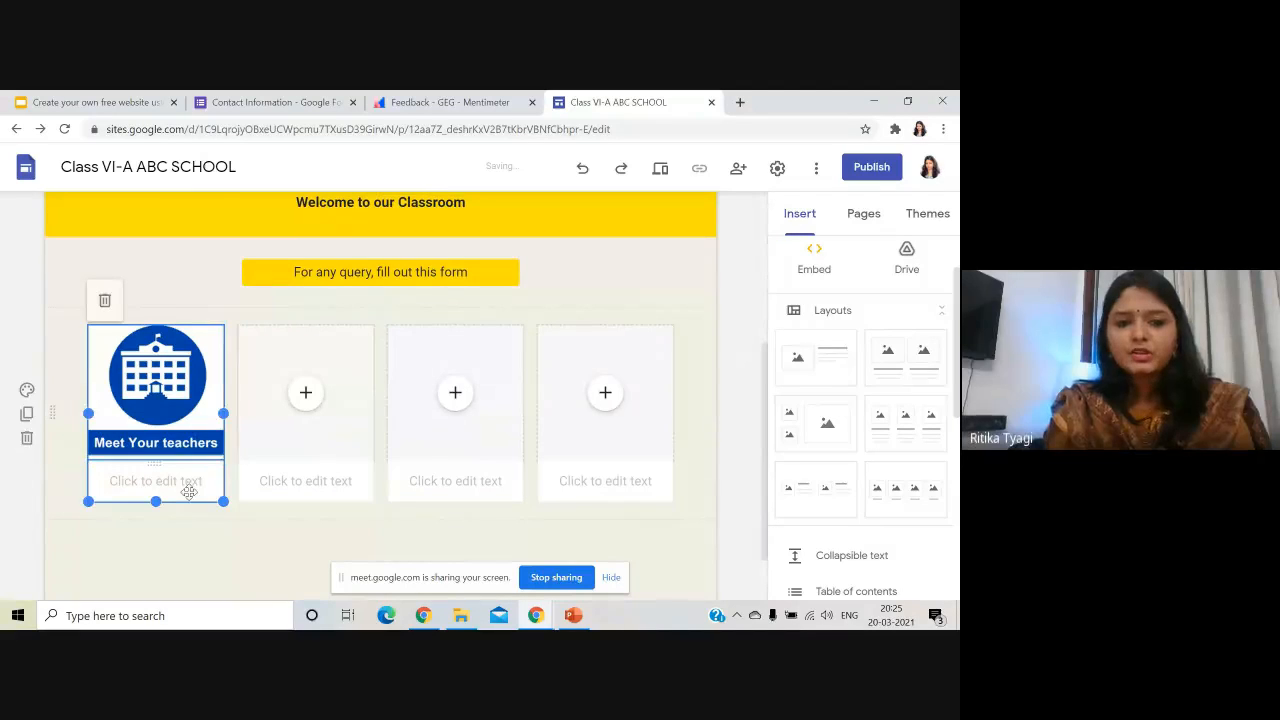
pyautogui.press('Delete')
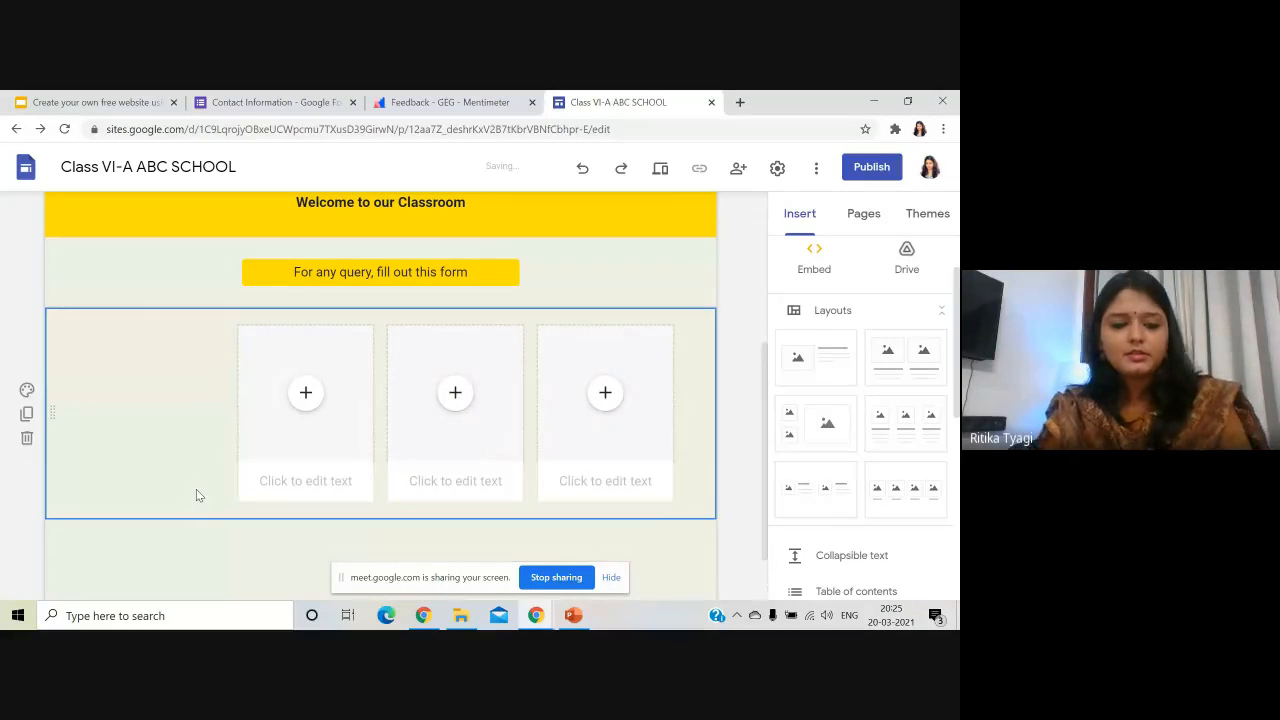
pyautogui.hotkey('ctrl', 'z')
pyautogui.click(194, 484)
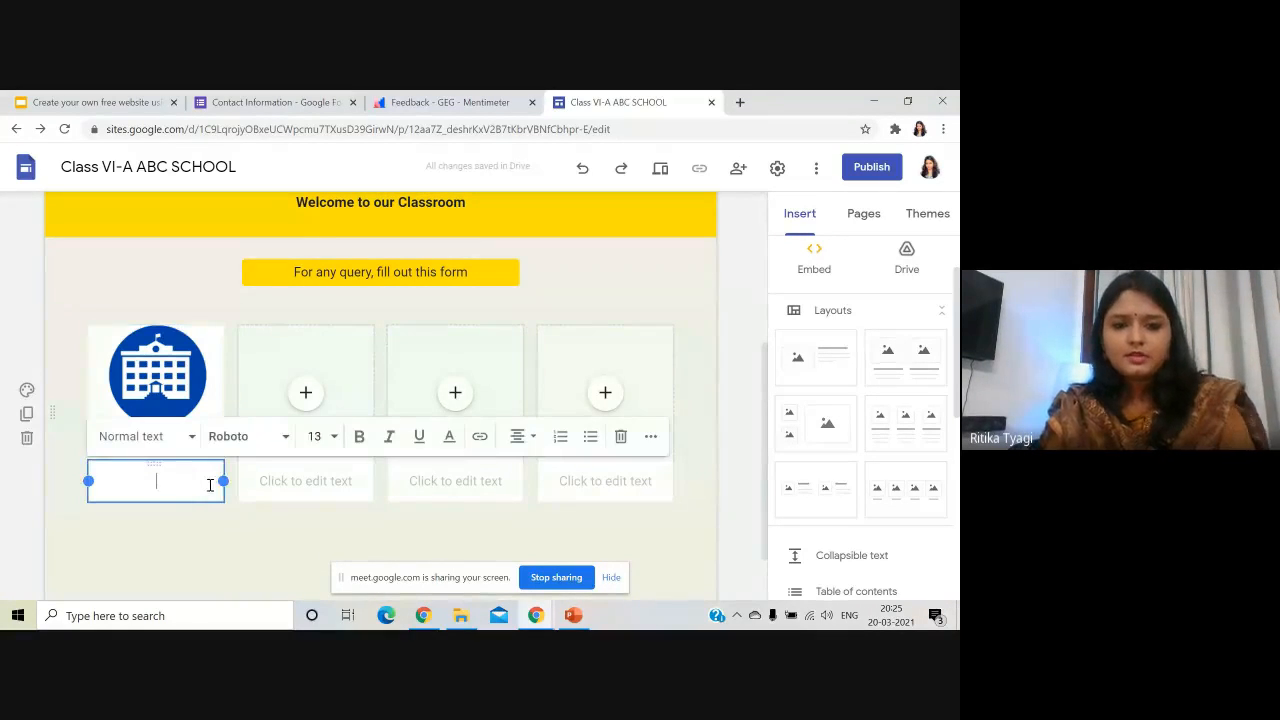
pyautogui.click(622, 438)
# - Upload the Syllabus icon image into the second card and remove its empty caption
pyautogui.click(304, 394)
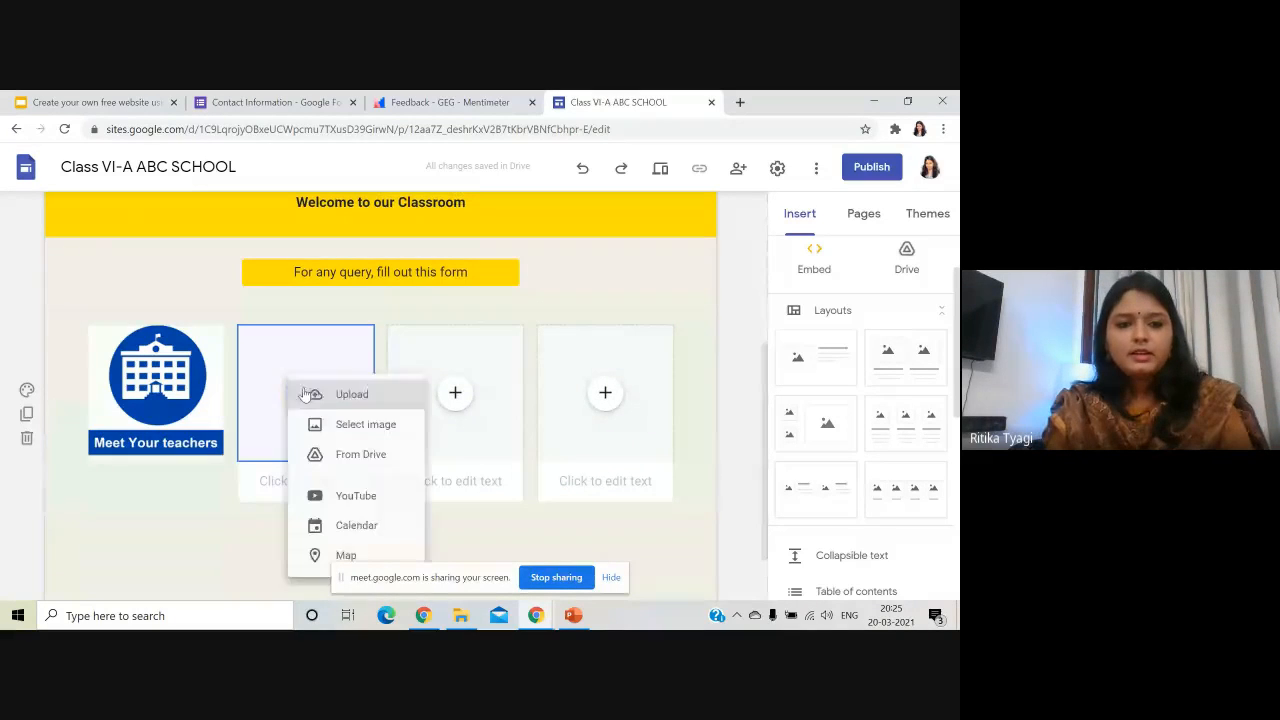
pyautogui.click(397, 397)
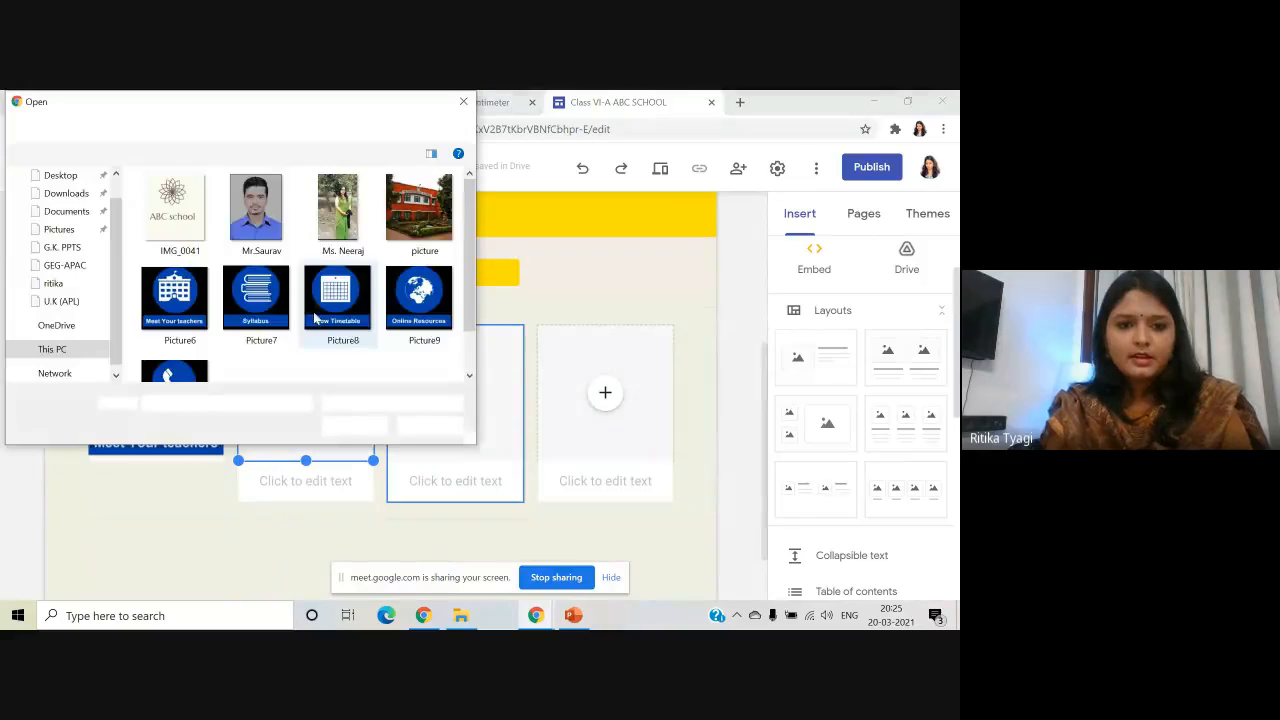
pyautogui.click(265, 299)
pyautogui.click(369, 430)
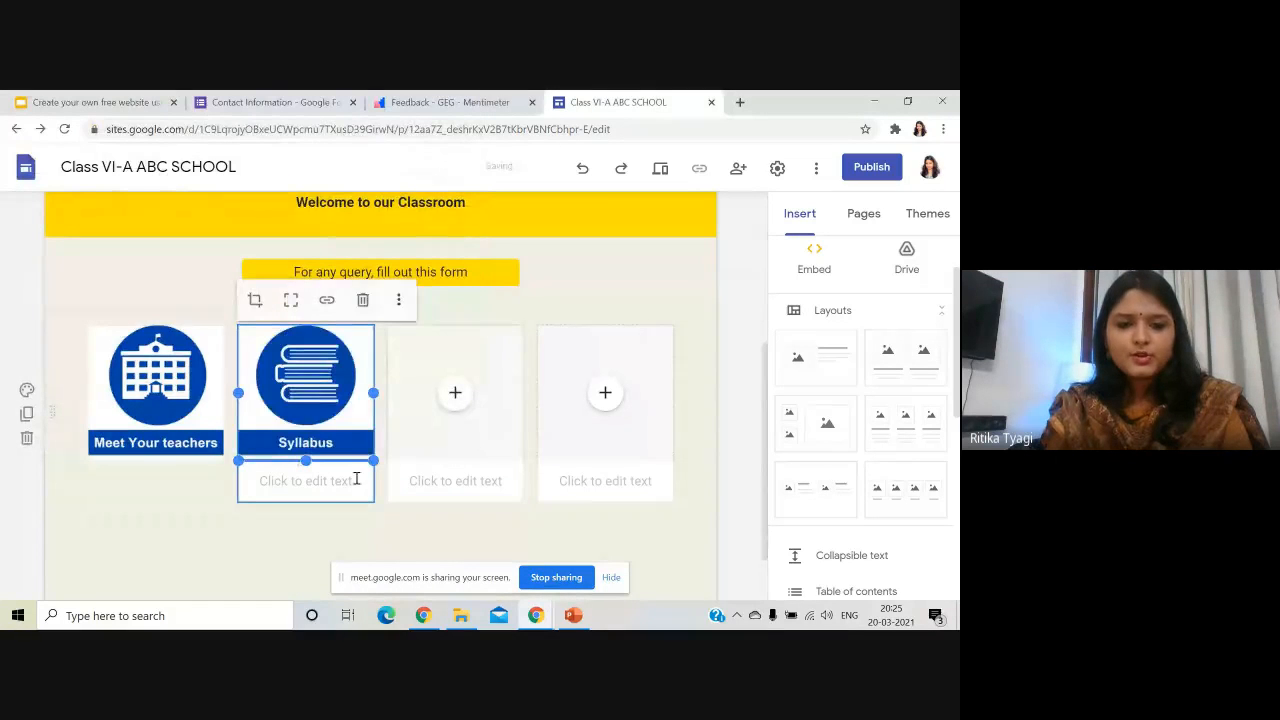
pyautogui.click(351, 486)
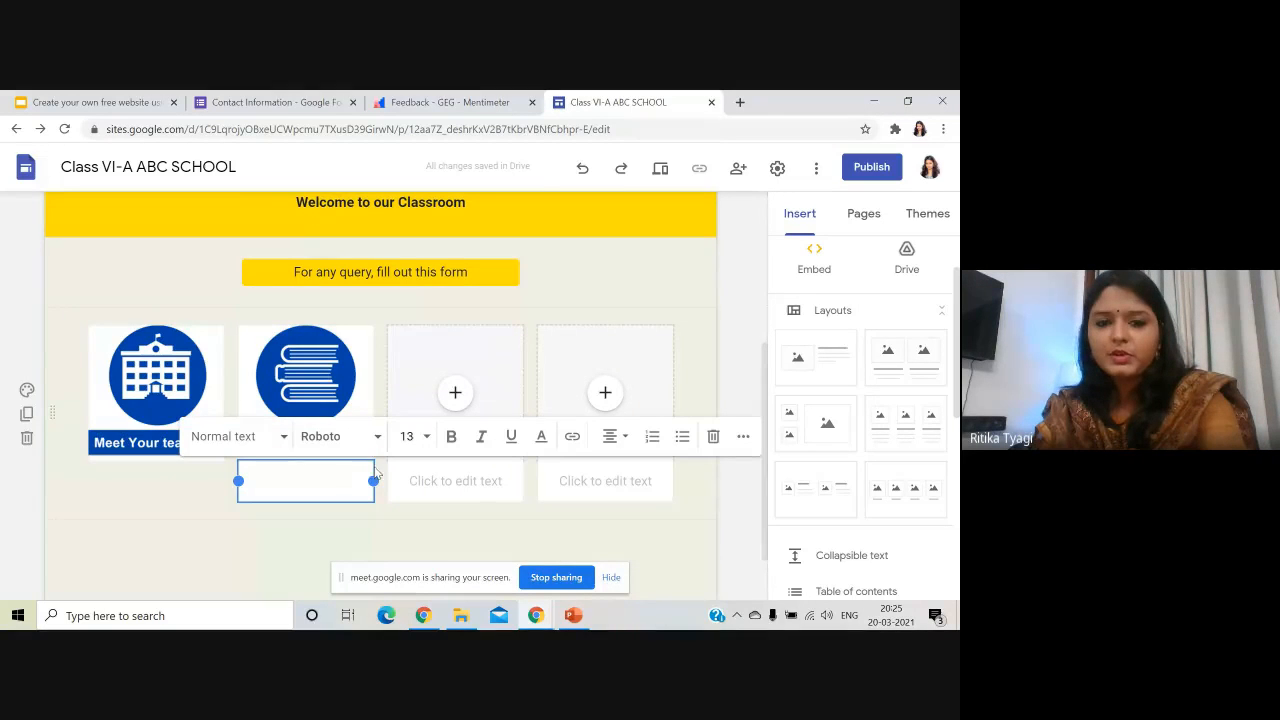
pyautogui.click(675, 440)
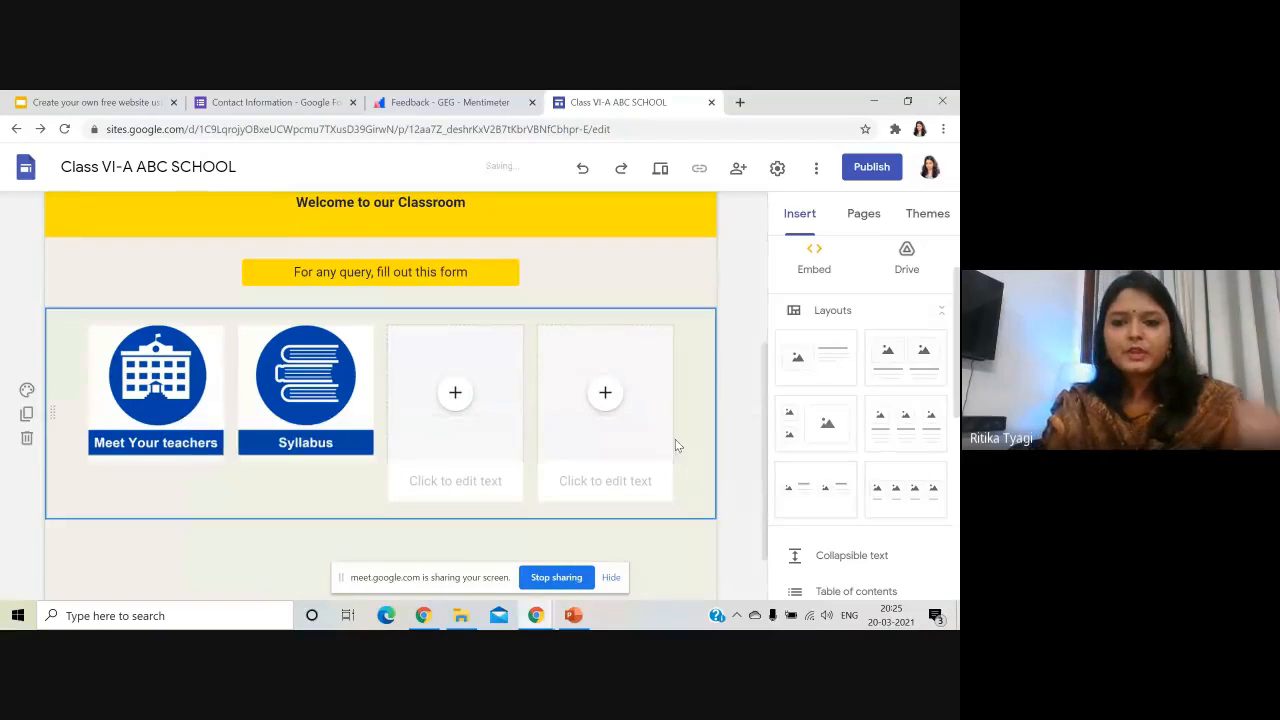
# - Upload the View Timetable image into the third card and select its caption box
pyautogui.click(455, 392)
pyautogui.click(490, 400)
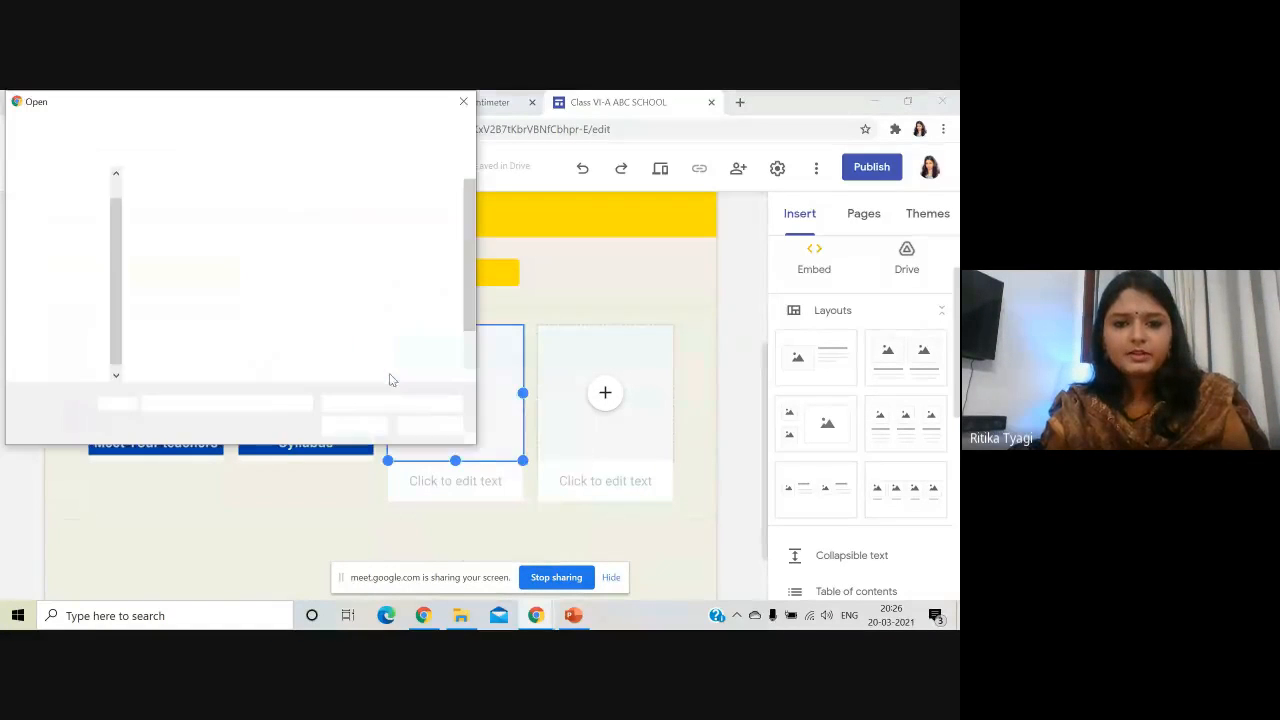
pyautogui.click(354, 428)
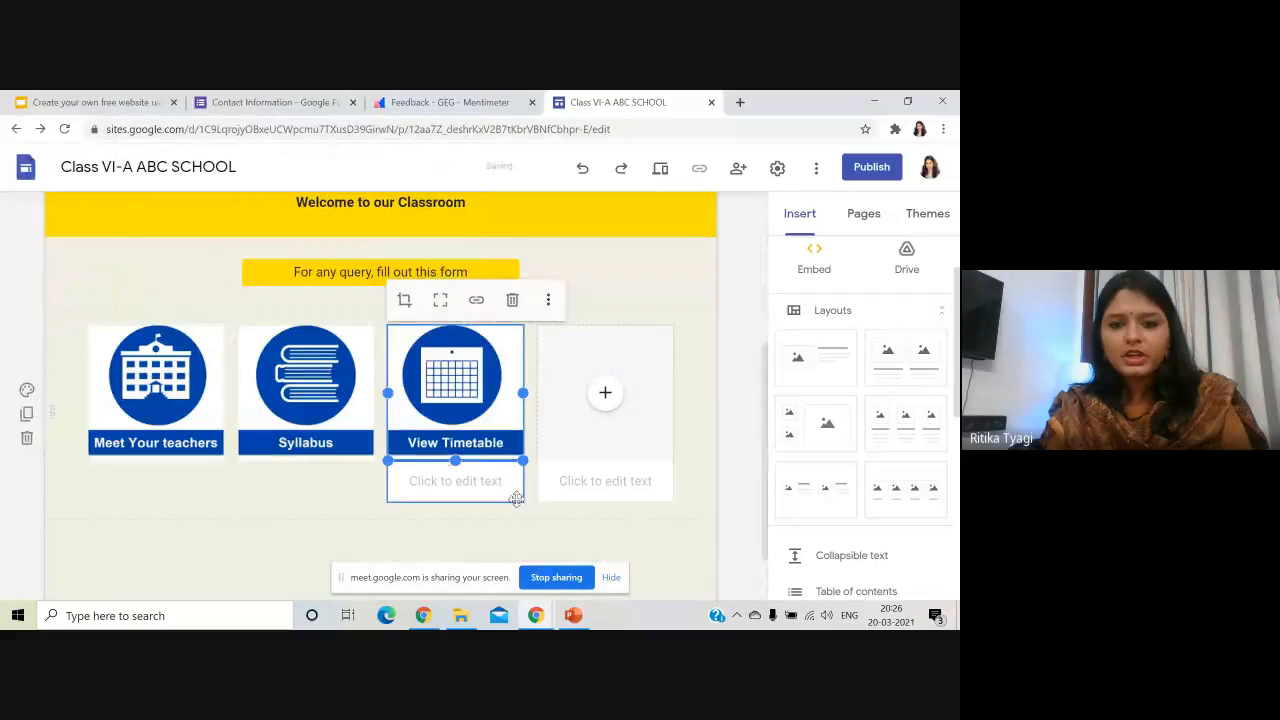
pyautogui.click(492, 483)
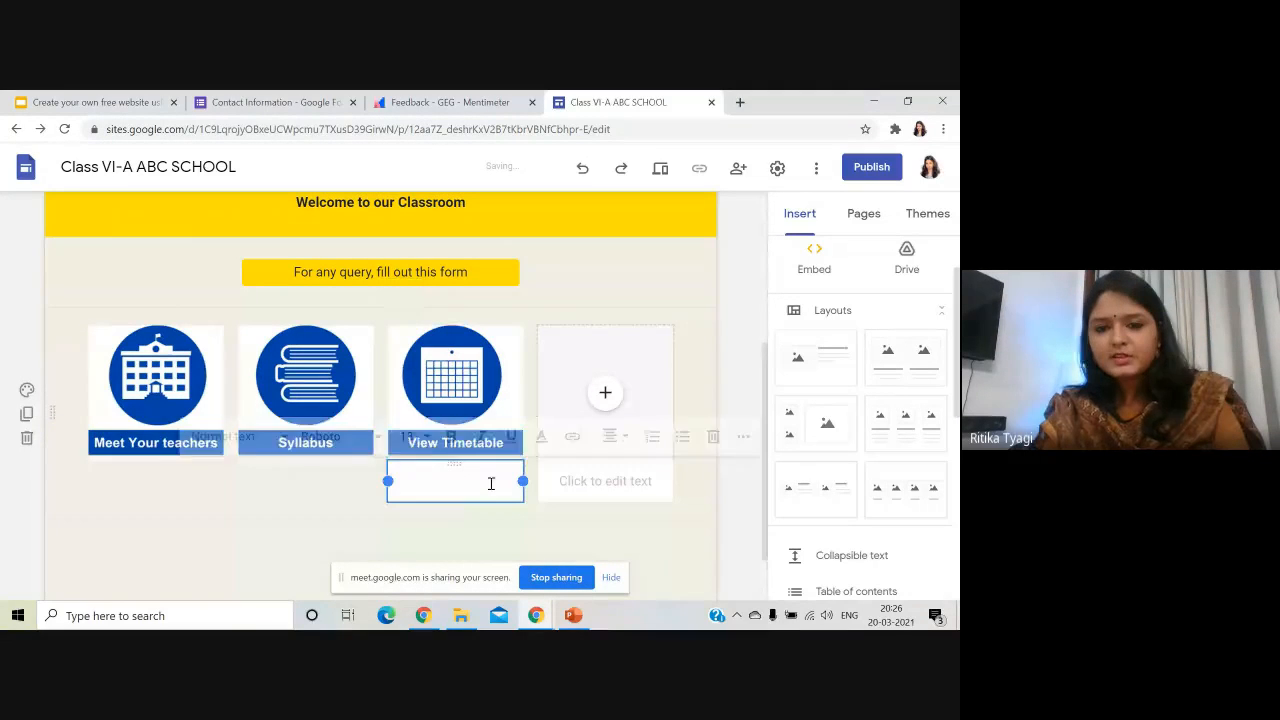
# - Upload the Picture9 globe image into the fourth card and delete the empty text box beneath it
pyautogui.click(605, 396)
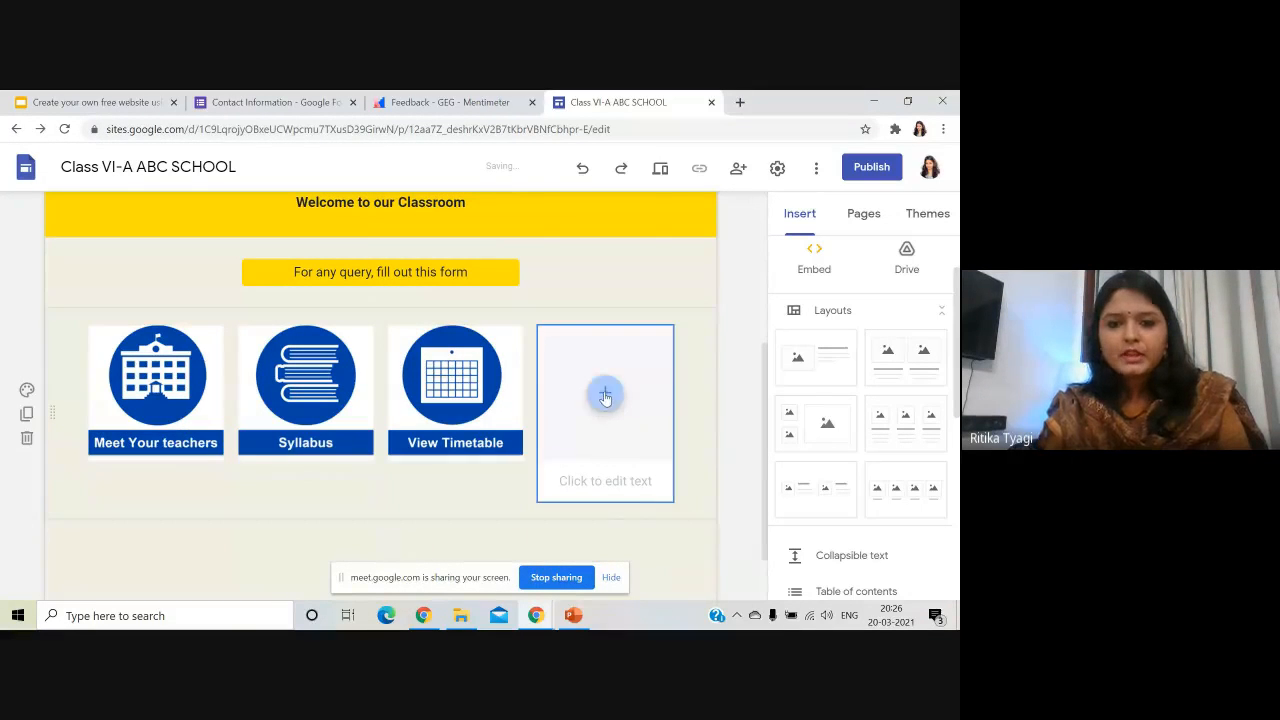
pyautogui.click(605, 394)
pyautogui.click(655, 401)
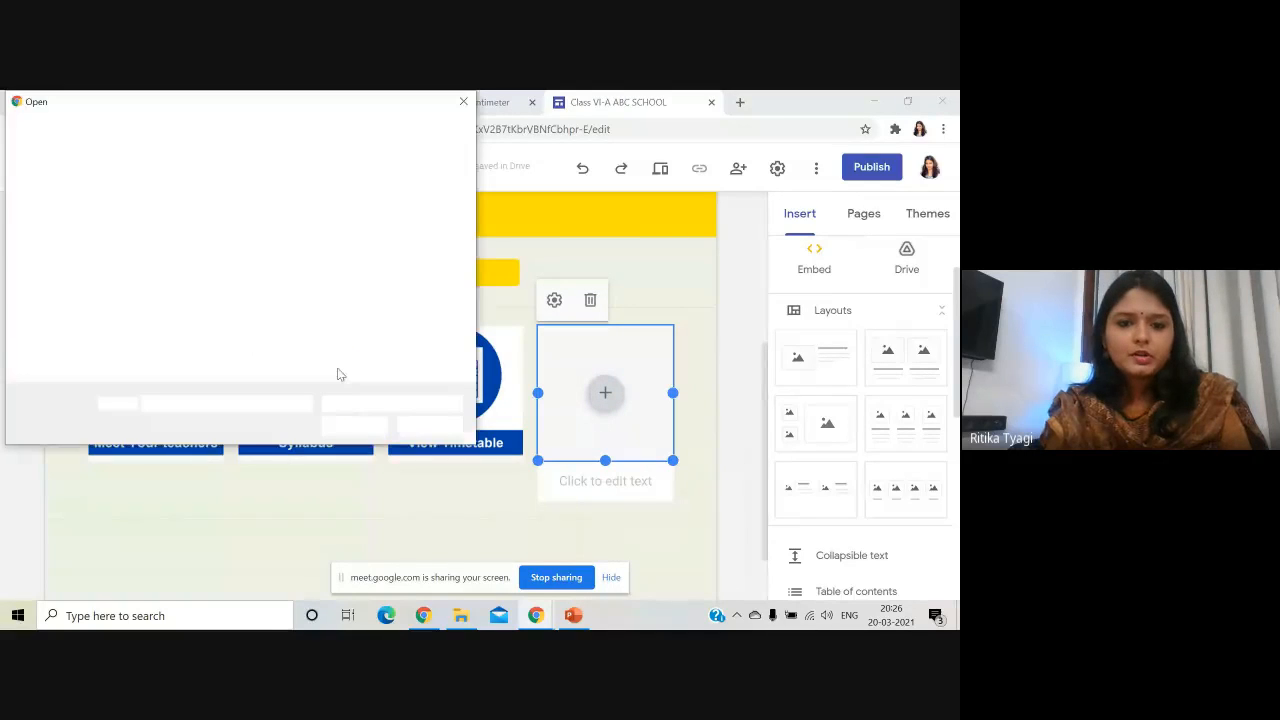
pyautogui.click(418, 296)
pyautogui.click(354, 426)
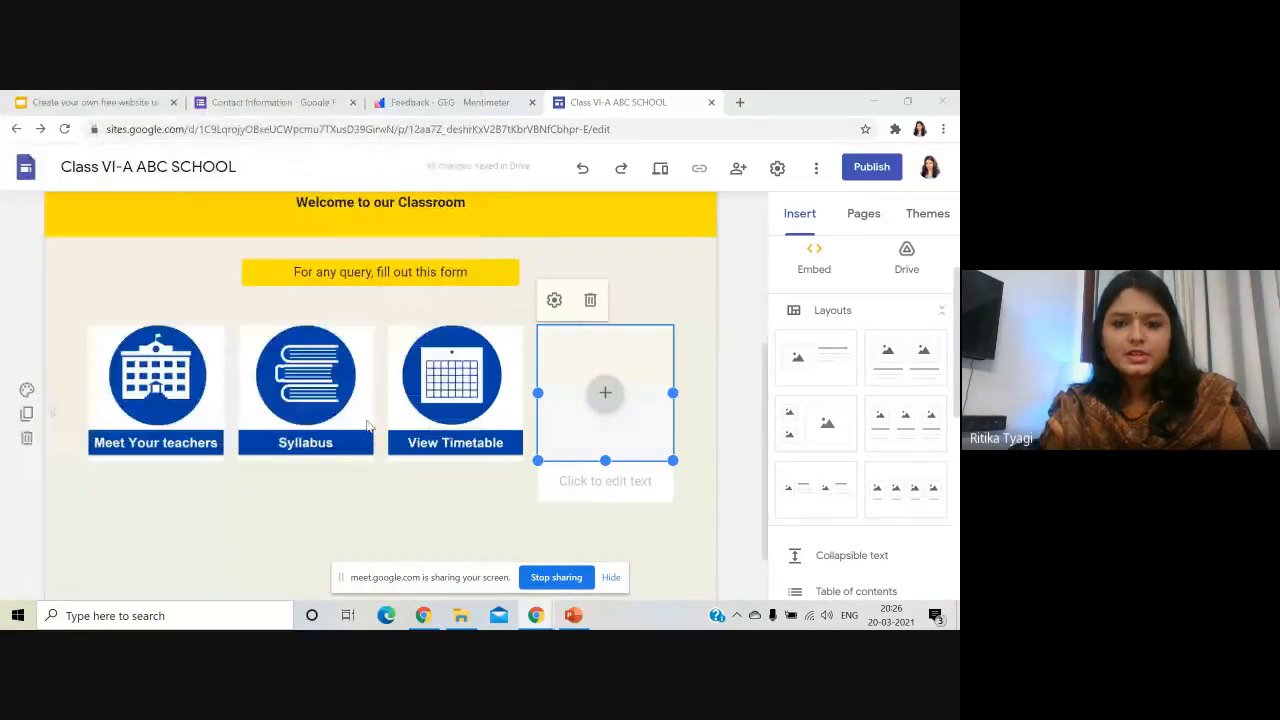
pyautogui.click(634, 483)
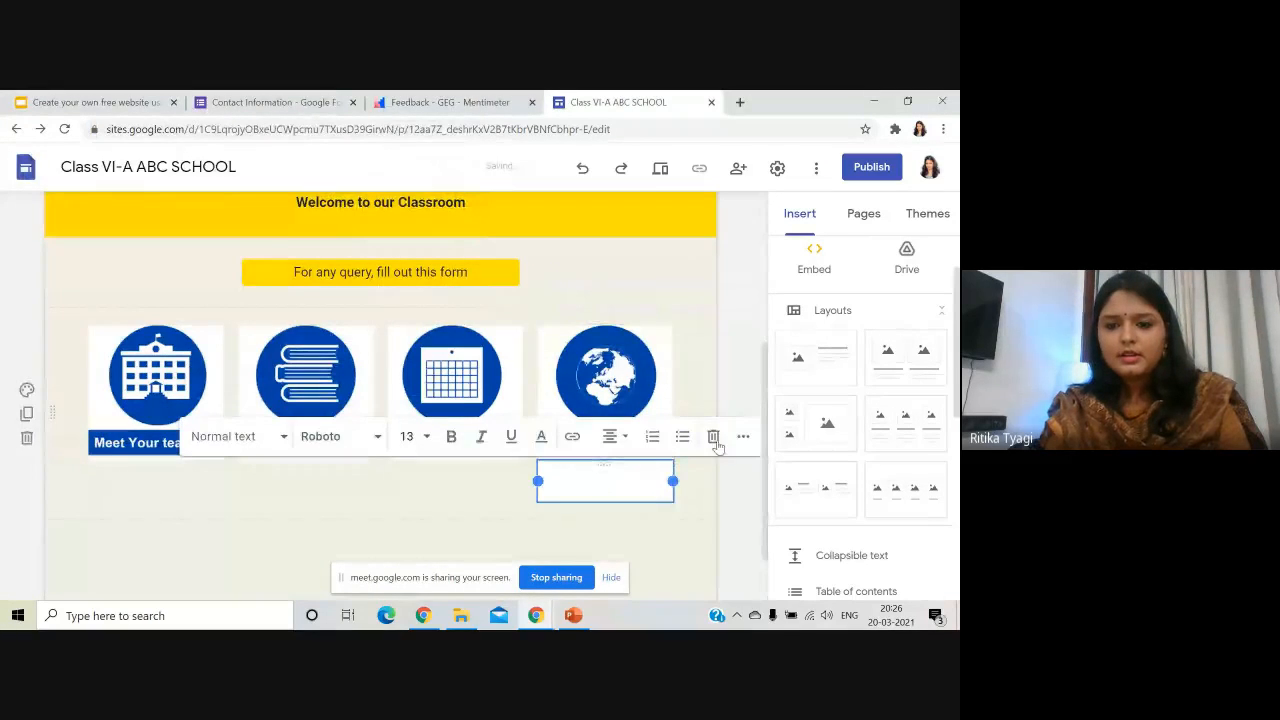
pyautogui.click(713, 437)
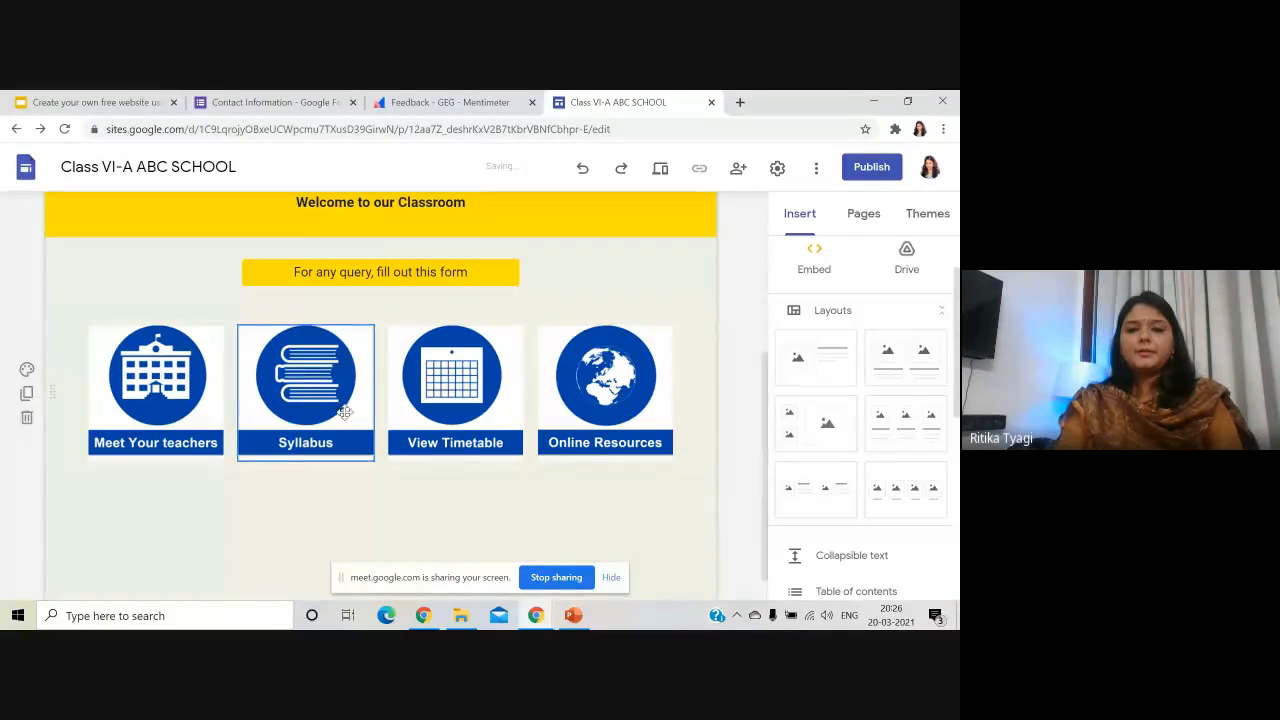
pyautogui.scroll(-1, 262, 422)
pyautogui.click(170, 342)
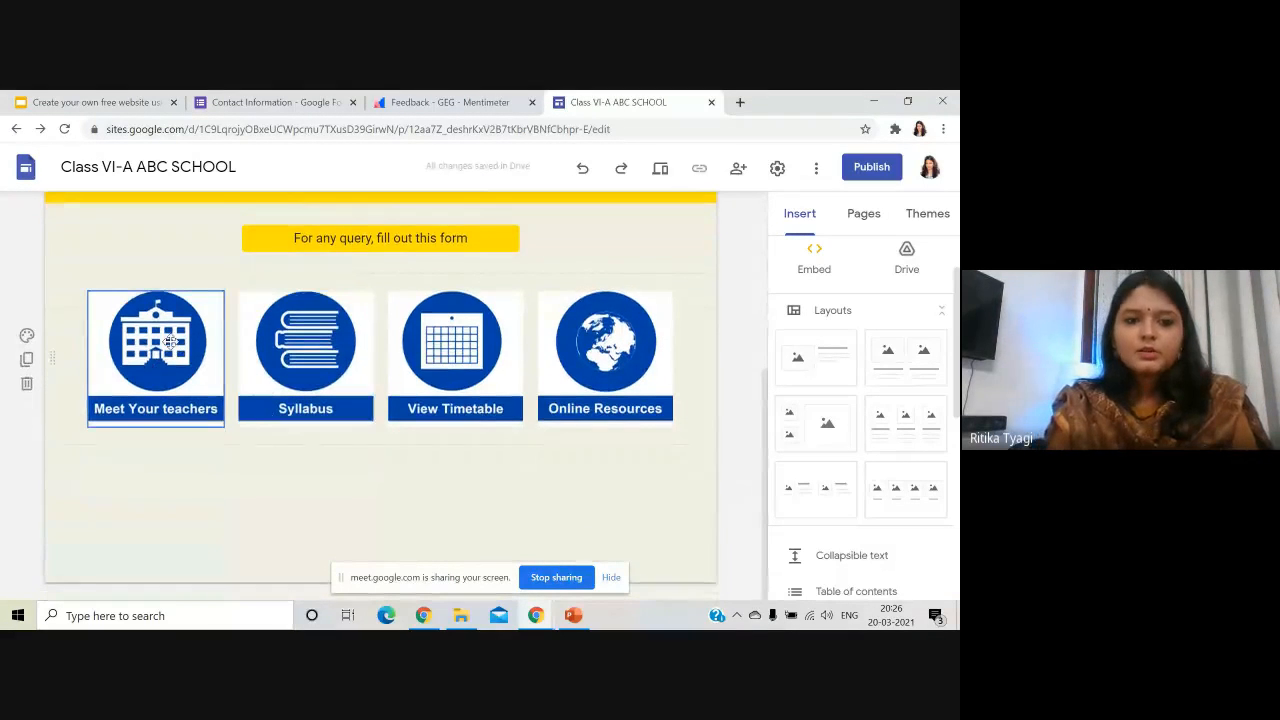
# - Link the Meet Your teachers image to the Meet Your Teachers page and the Syllabus image to the Syllabus page
pyautogui.click(170, 342)
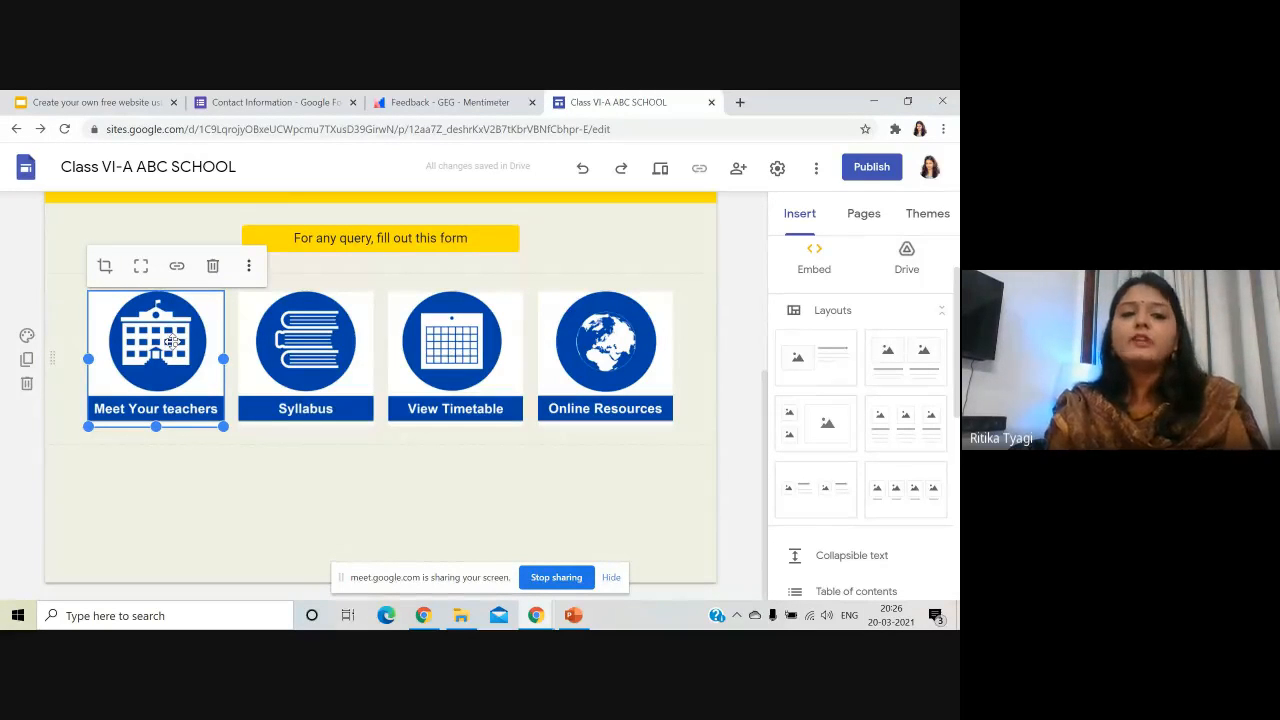
pyautogui.click(177, 268)
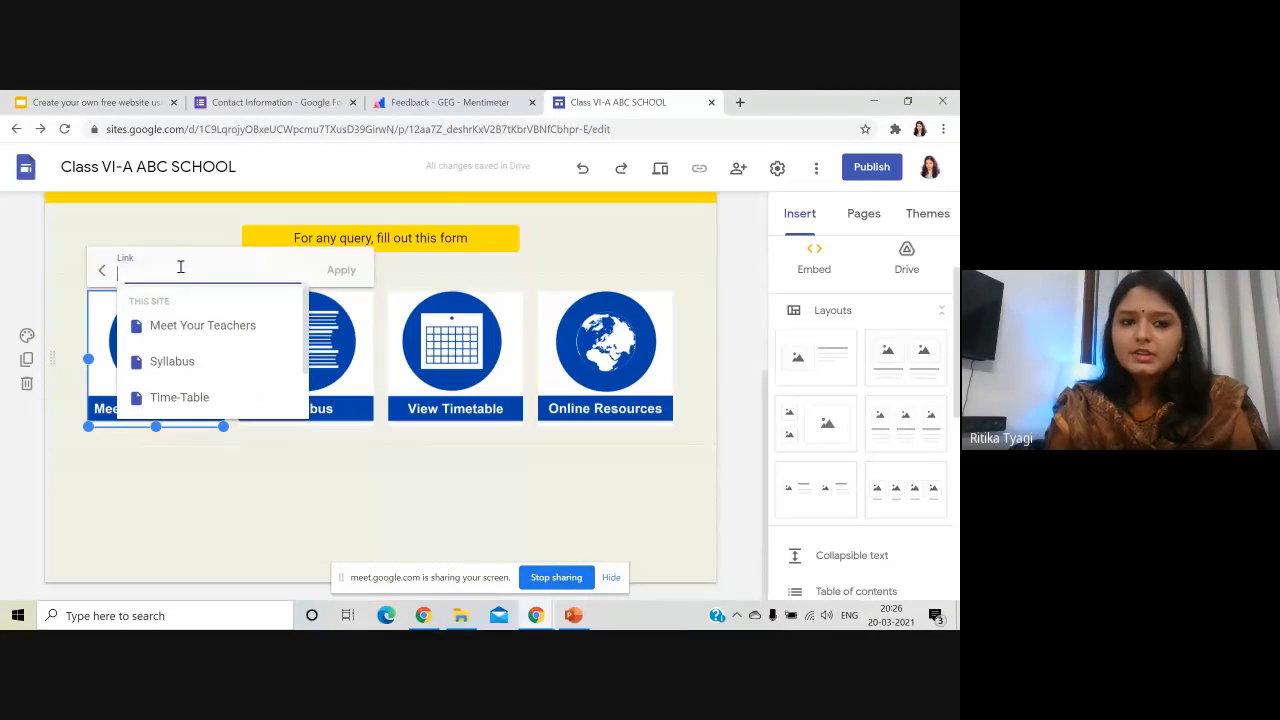
pyautogui.click(200, 326)
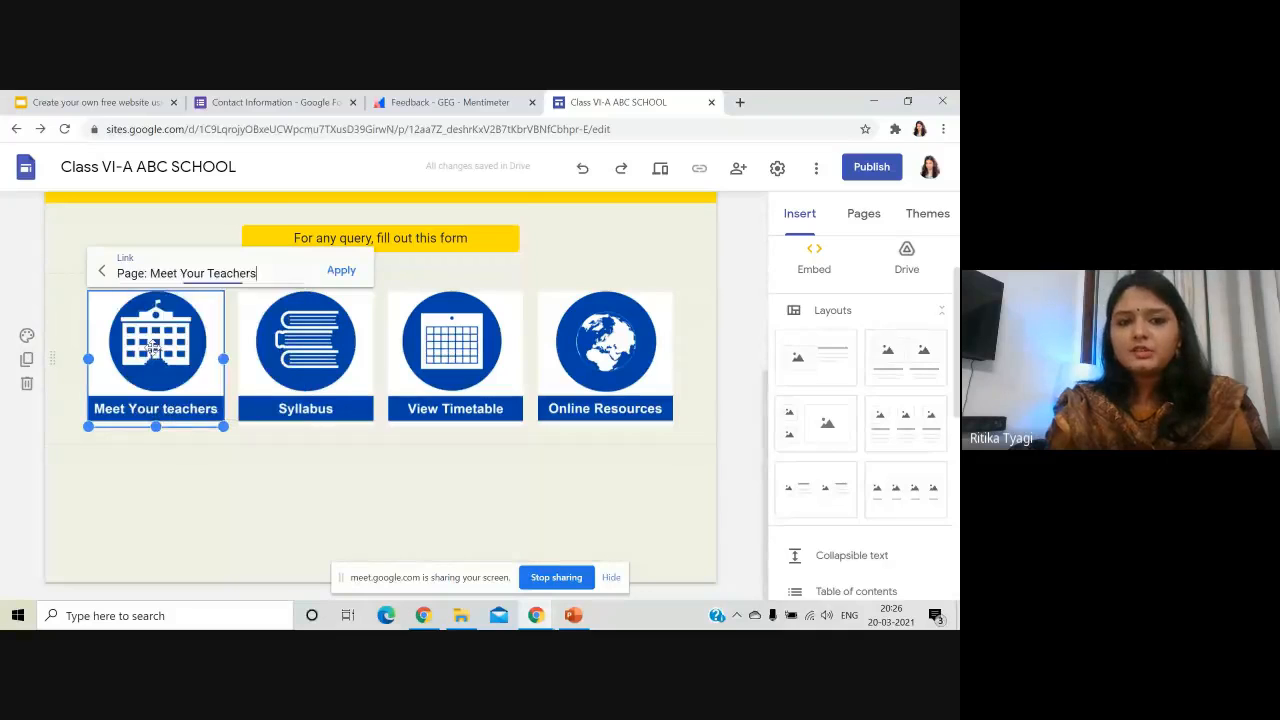
pyautogui.click(341, 271)
pyautogui.click(296, 343)
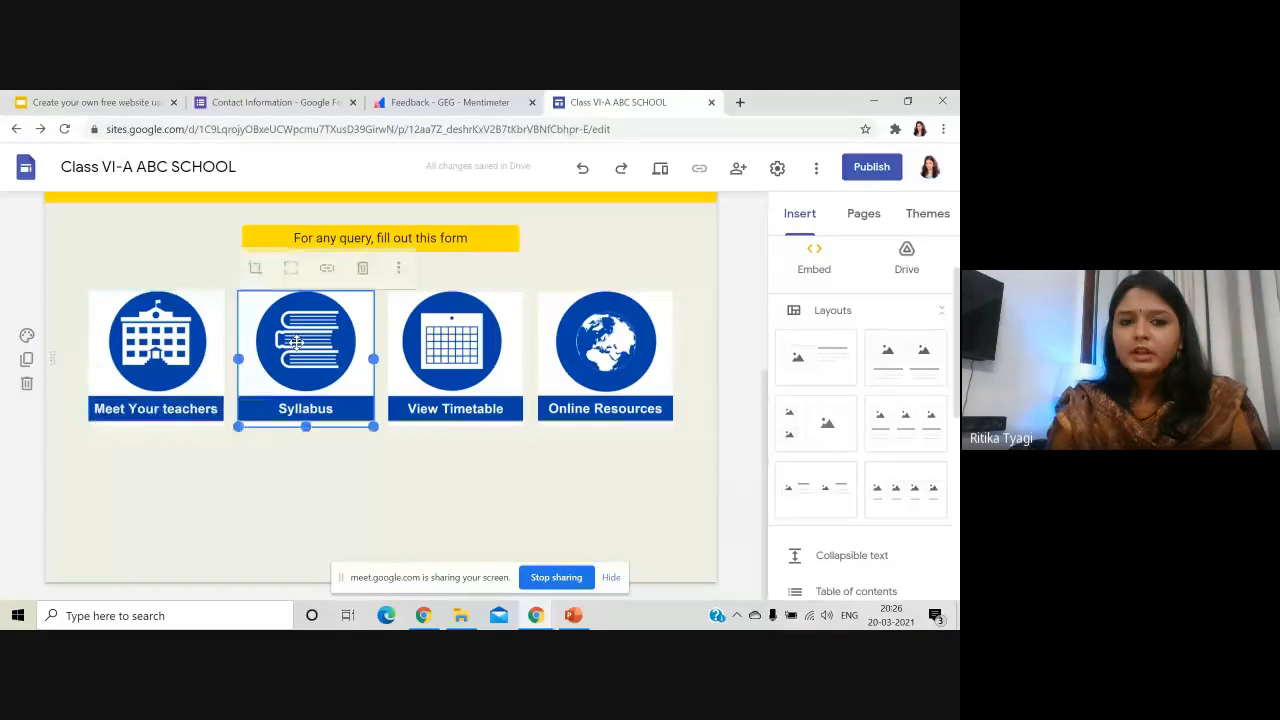
pyautogui.click(330, 268)
pyautogui.click(342, 364)
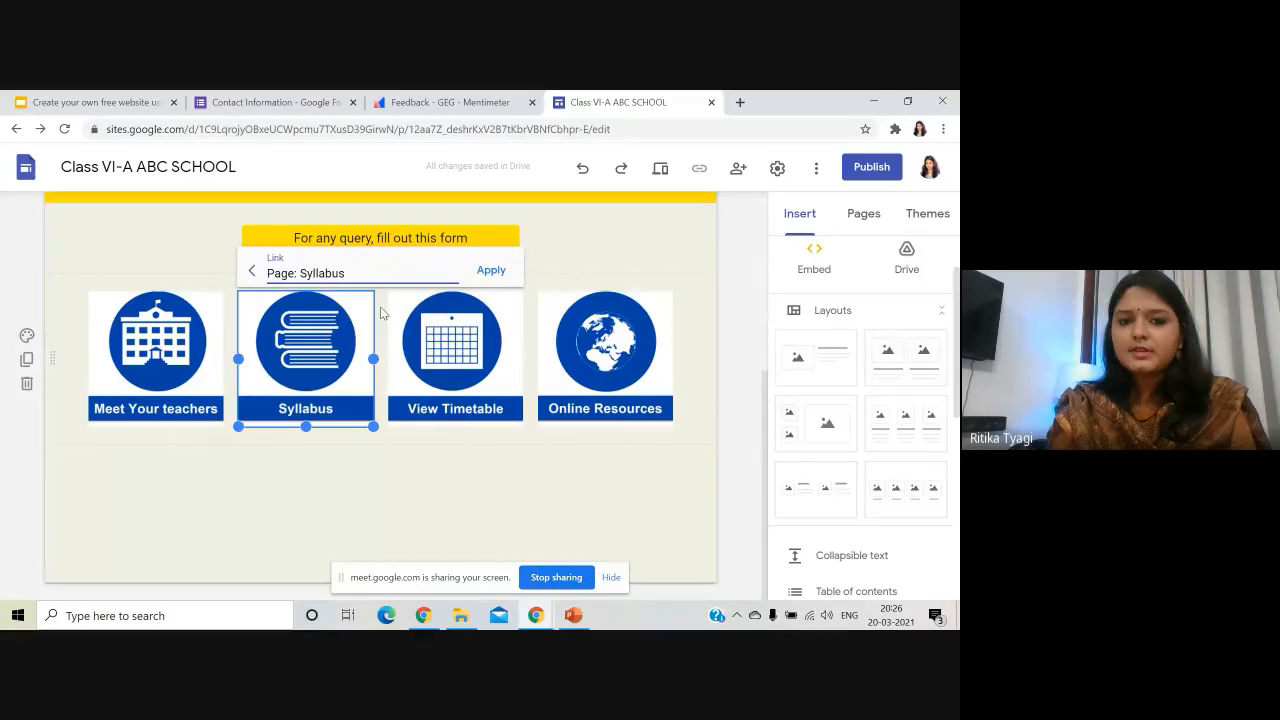
pyautogui.click(490, 271)
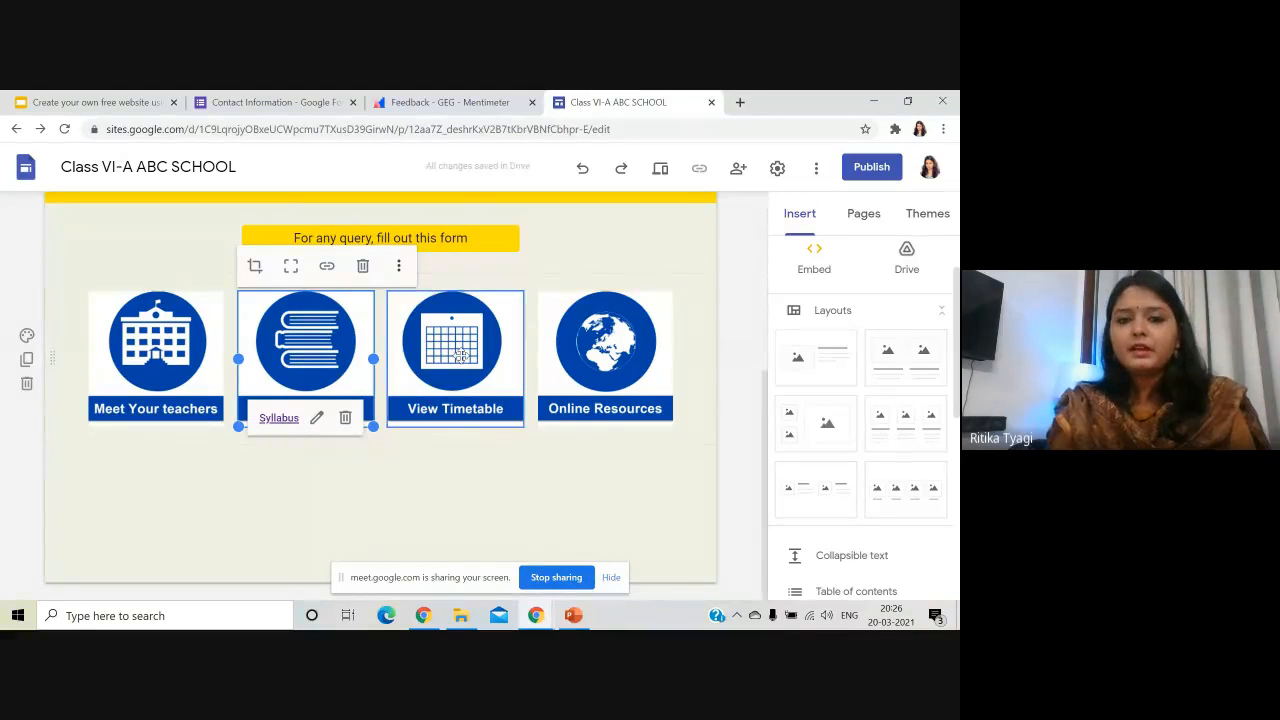
# - Link the View Timetable image to the Time-Table page and the Online Resources image to Online-Resources
pyautogui.click(473, 308)
pyautogui.click(476, 265)
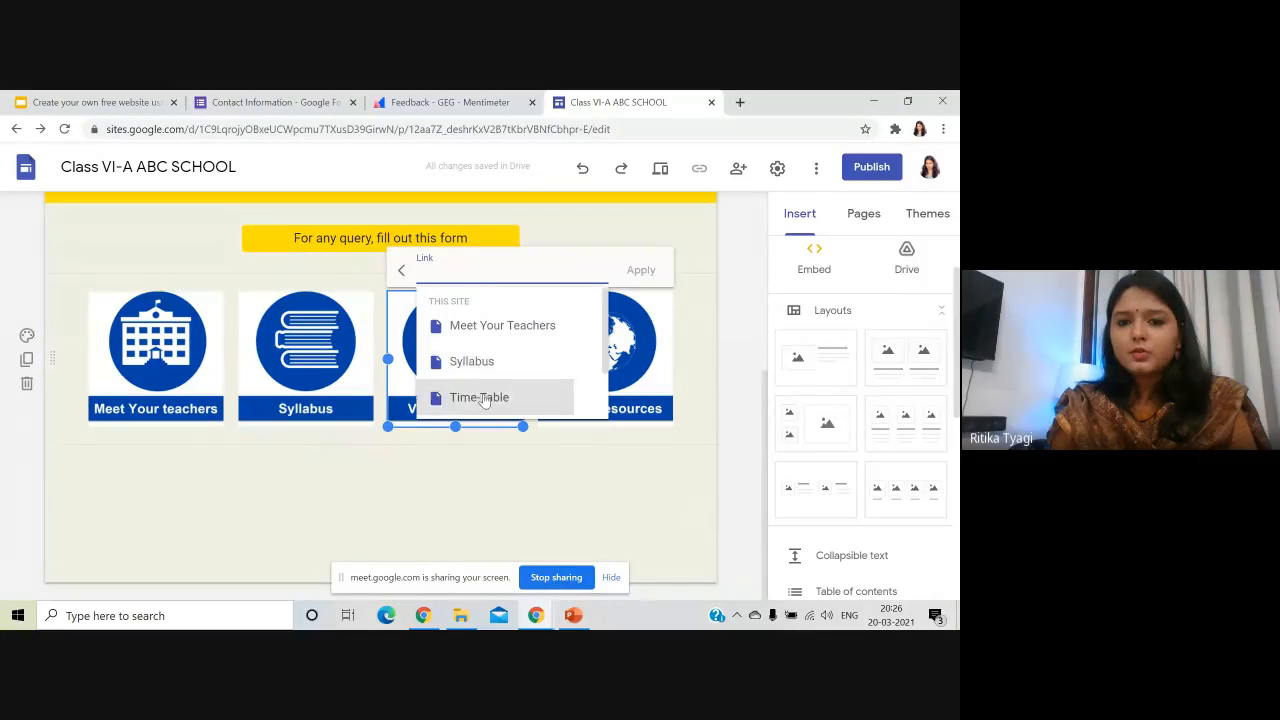
pyautogui.scroll(-1, 487, 370)
pyautogui.click(479, 329)
pyautogui.click(640, 270)
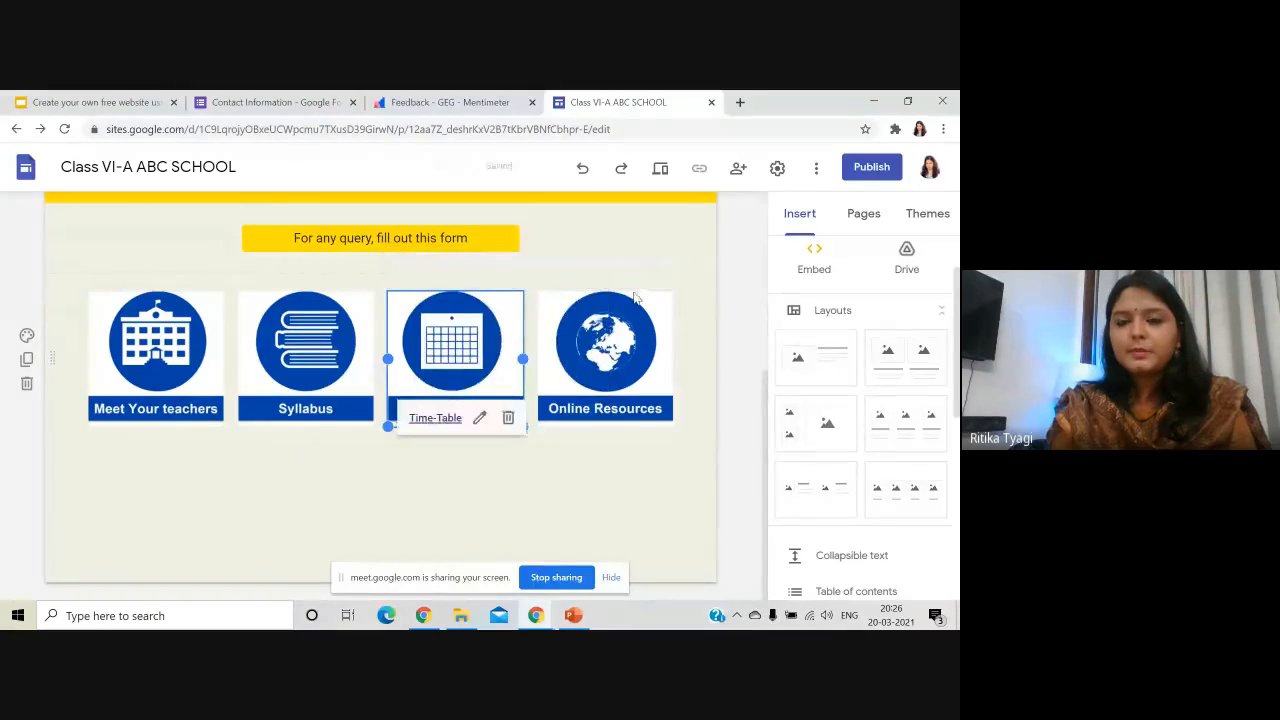
pyautogui.click(607, 368)
pyautogui.click(626, 265)
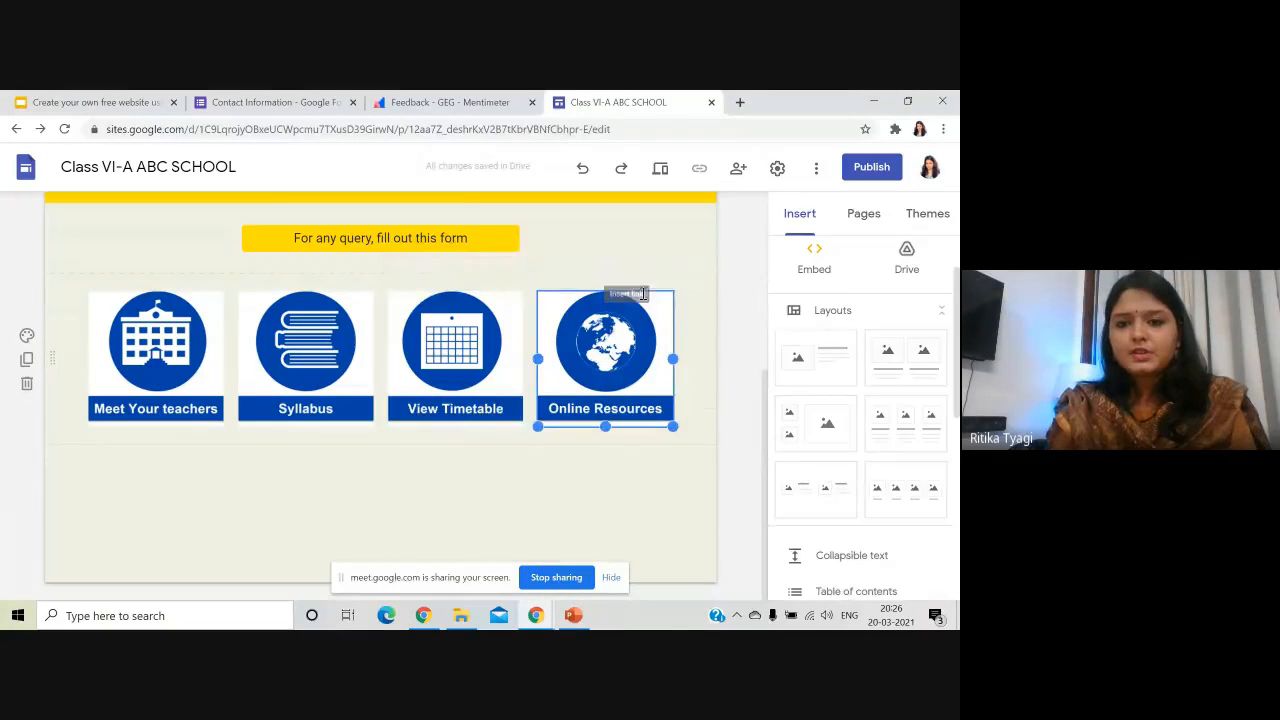
pyautogui.scroll(-1, 622, 390)
pyautogui.scroll(-1, 622, 390)
pyautogui.click(610, 368)
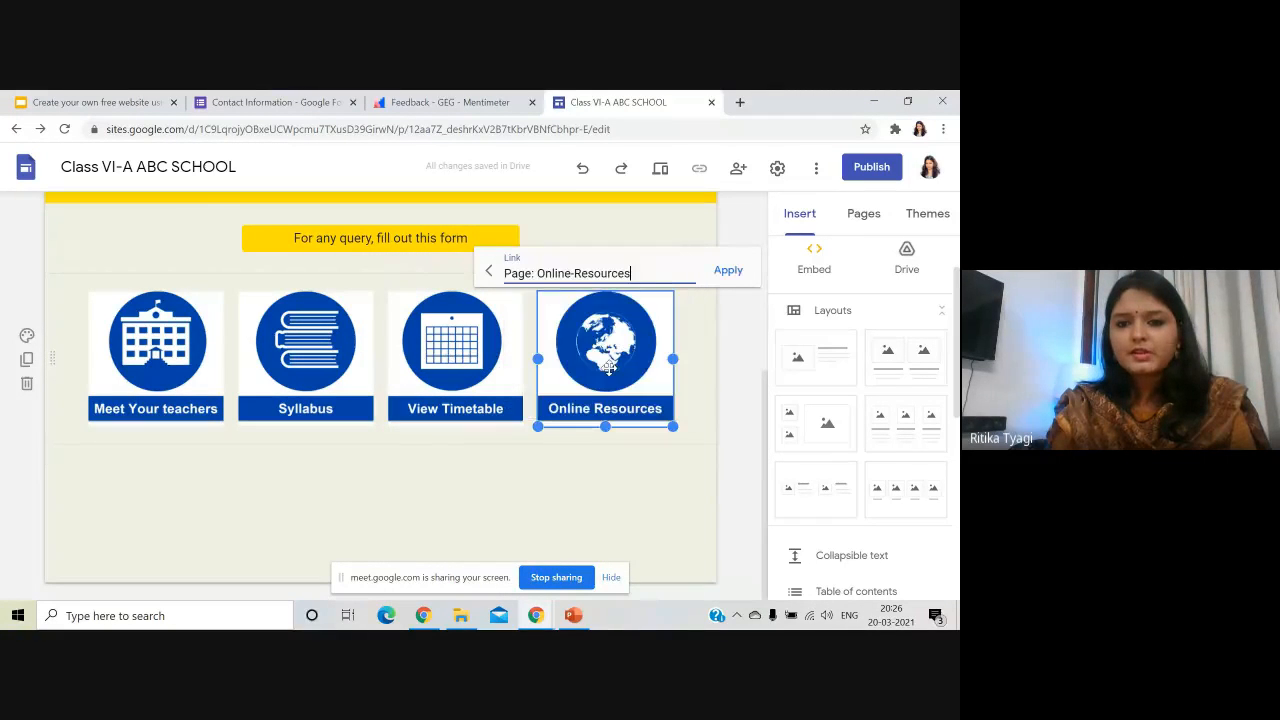
pyautogui.click(728, 274)
pyautogui.click(607, 477)
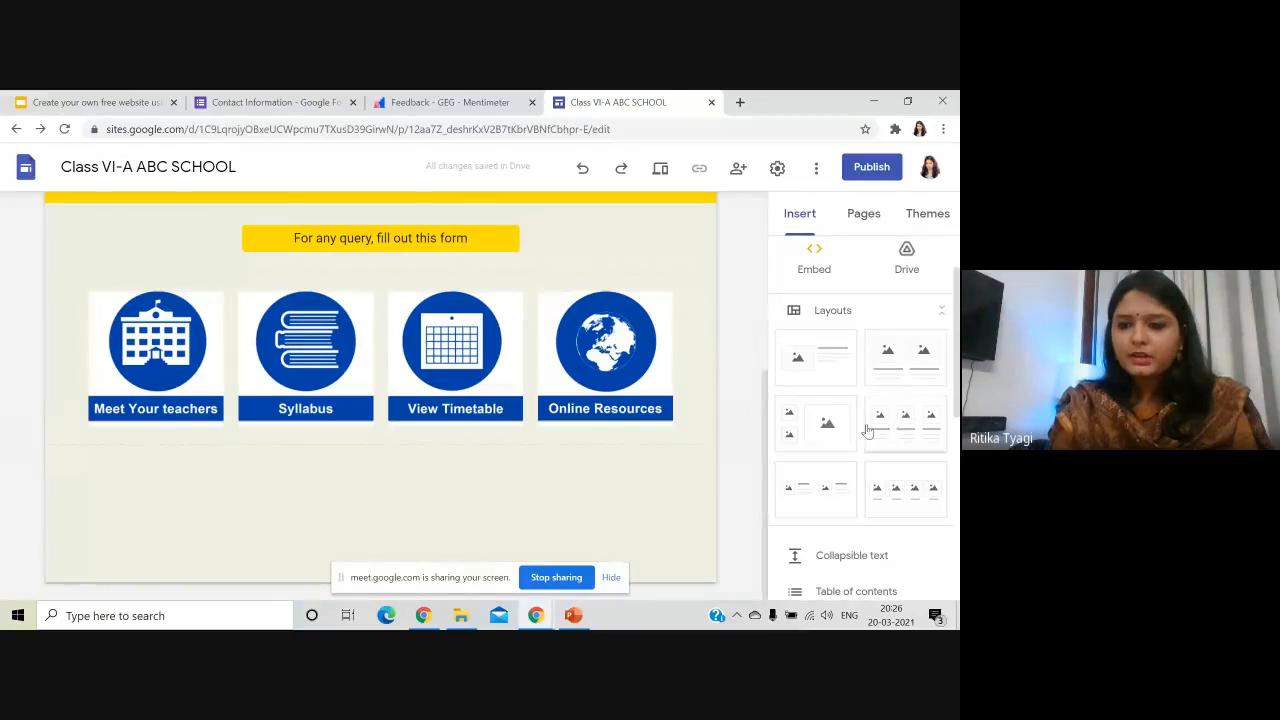
# - Add an image section below the icons, drop its text boxes, and place the resized, centred Picture10 phone icon
pyautogui.scroll(-2, 873, 485)
pyautogui.scroll(2, 868, 445)
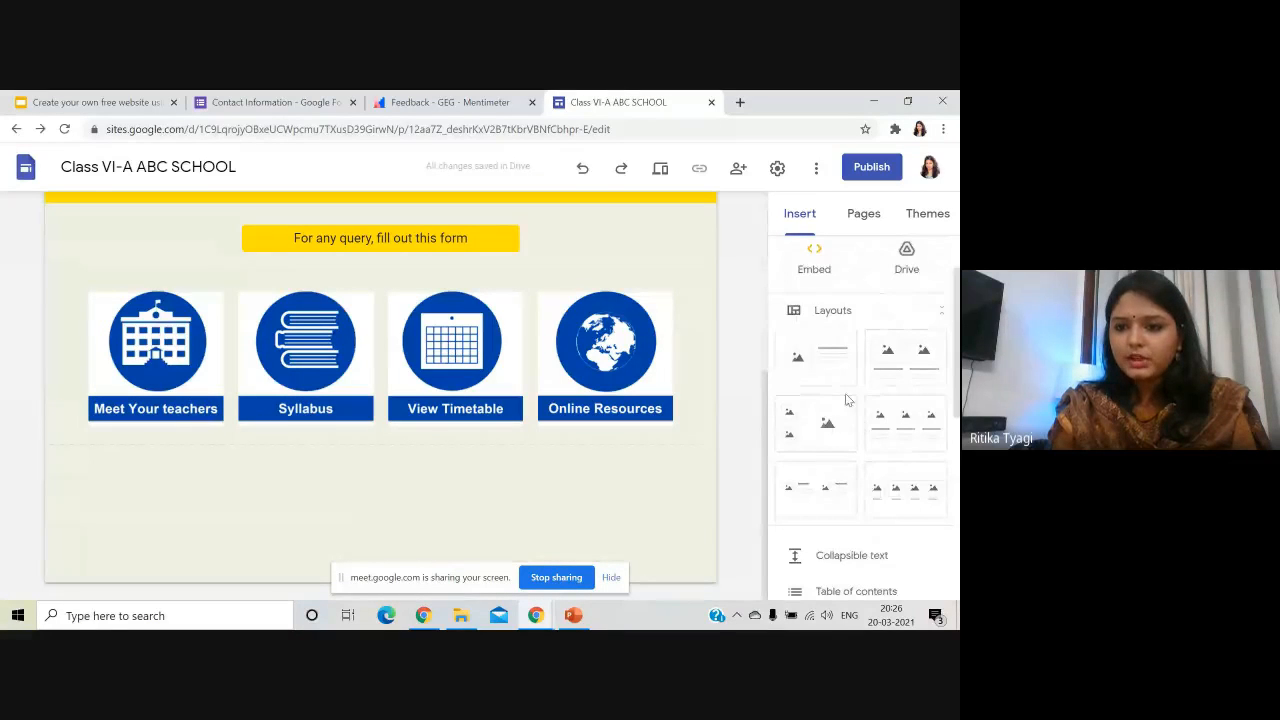
pyautogui.click(818, 383)
pyautogui.click(426, 389)
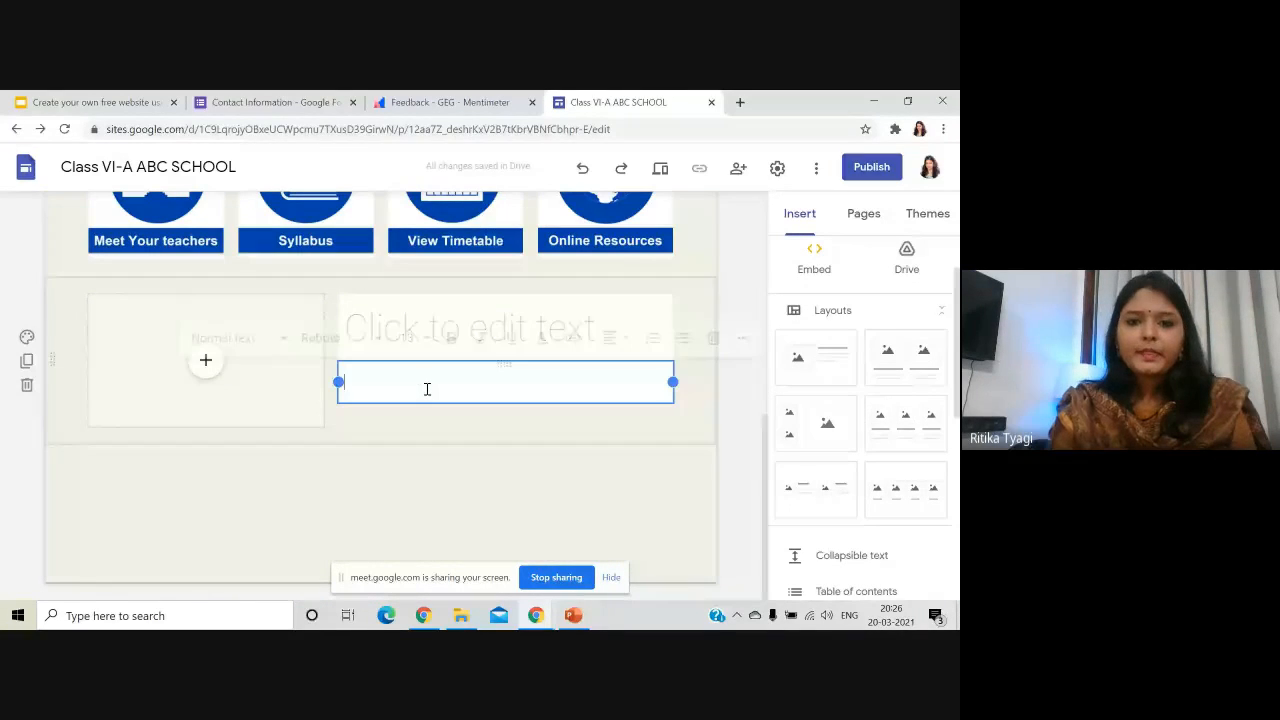
pyautogui.click(466, 296)
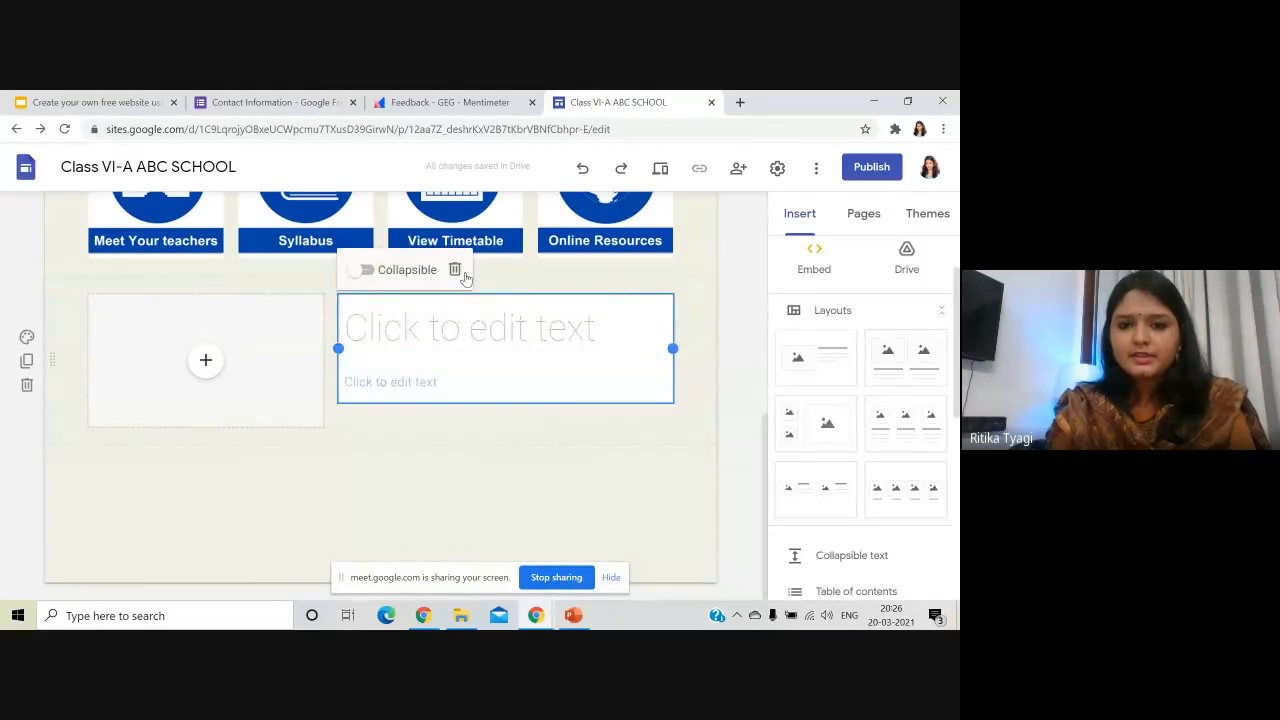
pyautogui.click(455, 268)
pyautogui.click(206, 364)
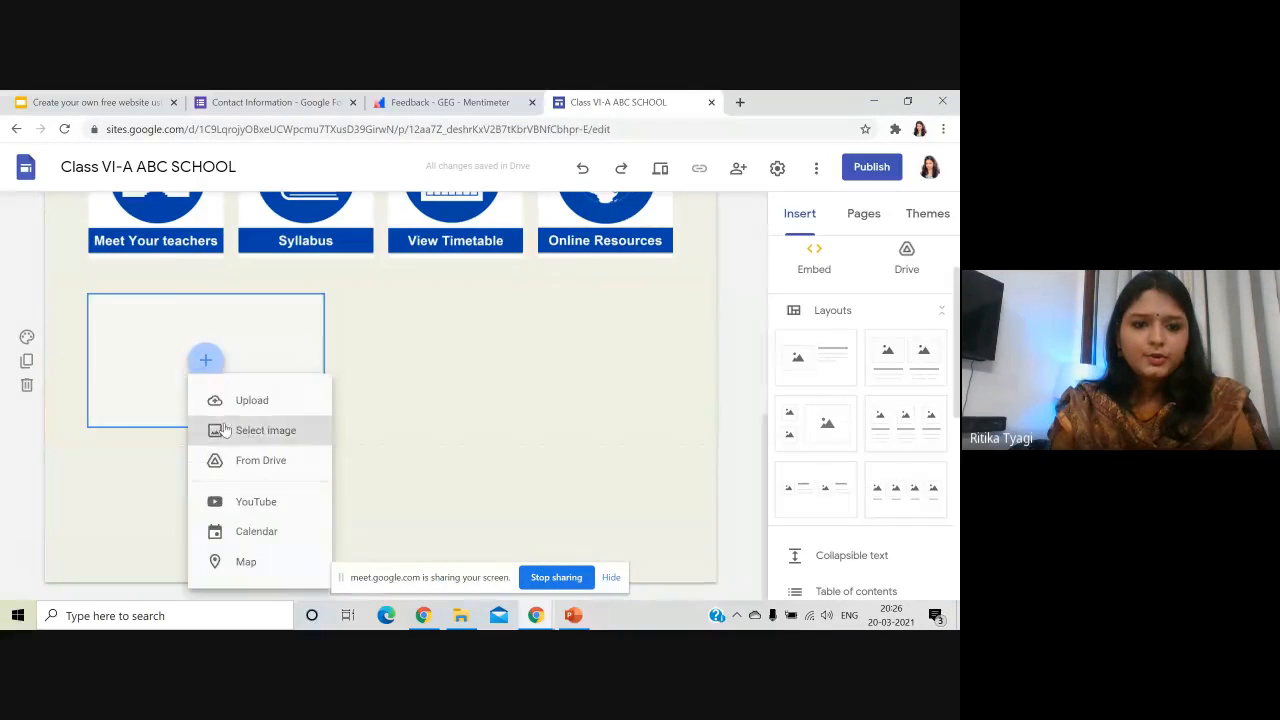
pyautogui.click(208, 398)
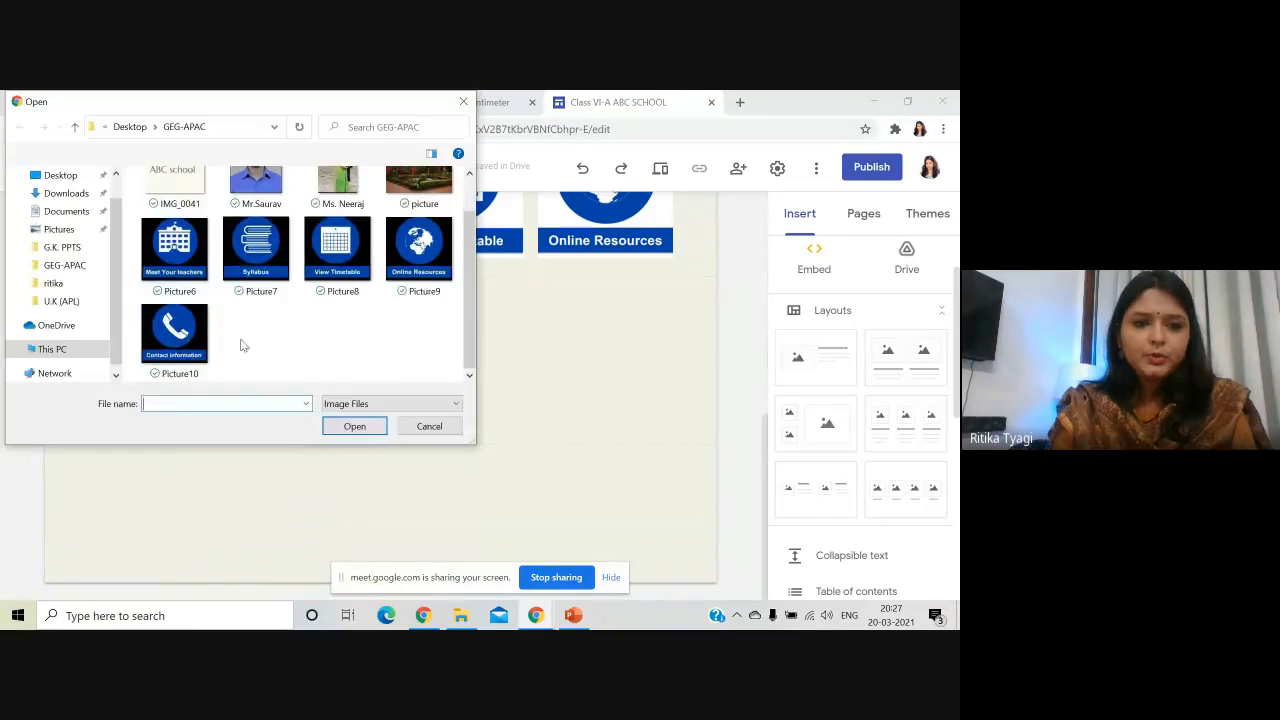
pyautogui.click(174, 334)
pyautogui.click(354, 423)
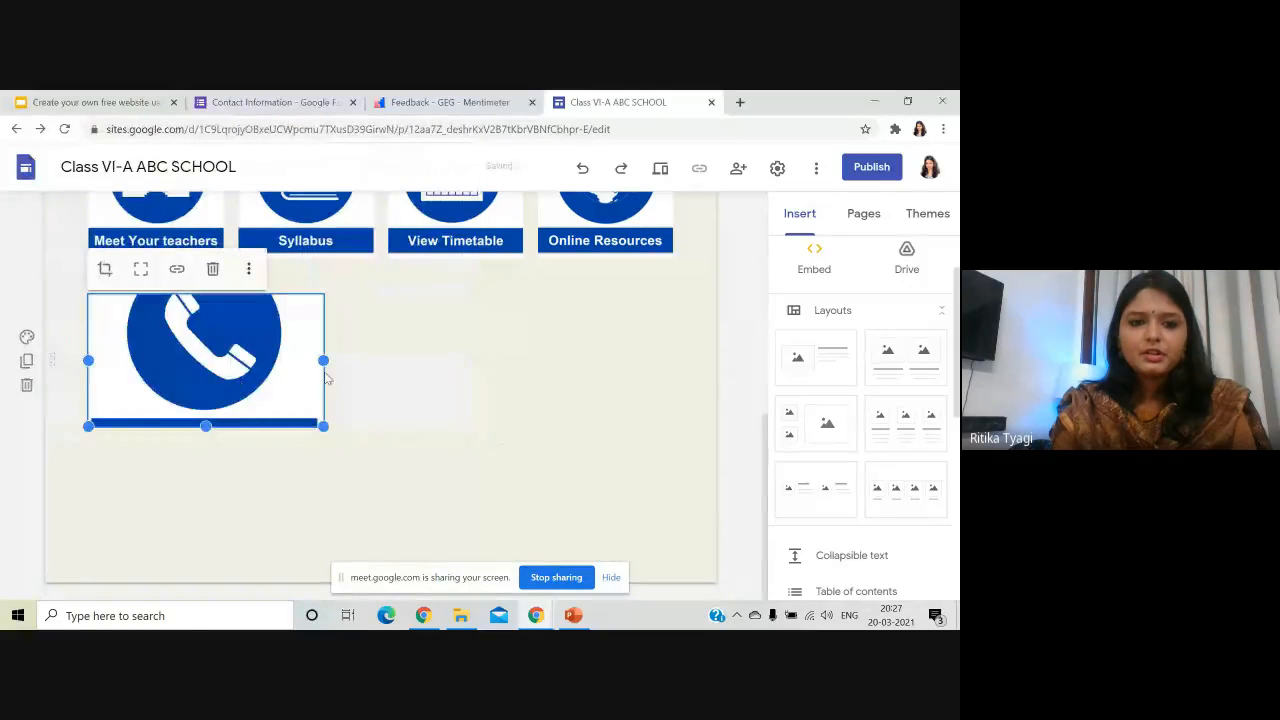
pyautogui.moveTo(323, 360); pyautogui.dragTo(385, 360)
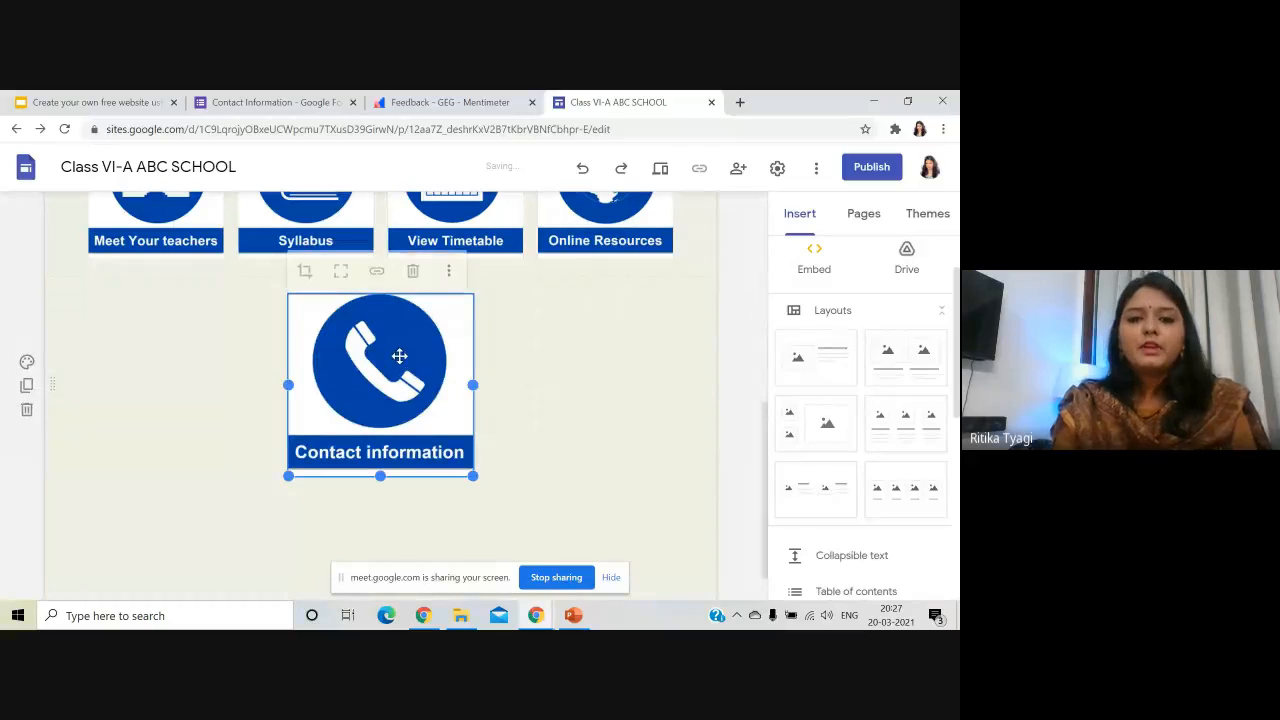
# - Link the phone icon image to the Contact-Us page
pyautogui.click(371, 266)
pyautogui.scroll(-1, 395, 404)
pyautogui.scroll(-1, 393, 404)
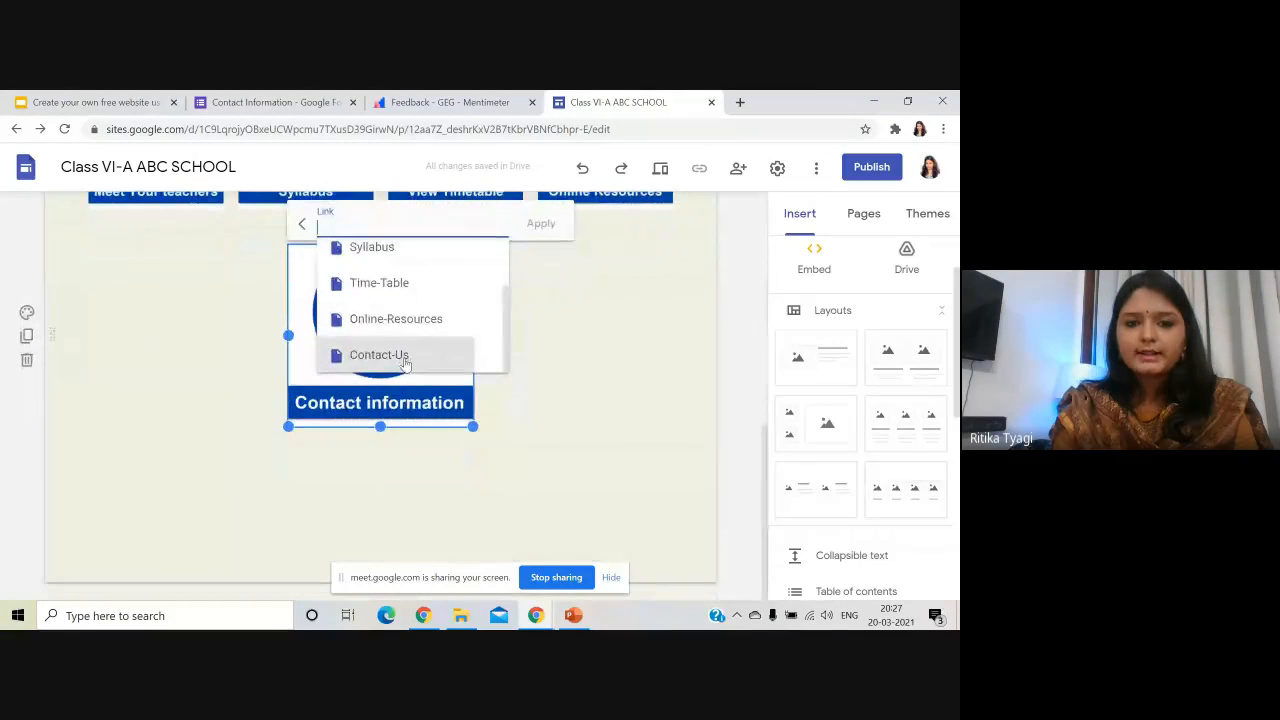
pyautogui.click(395, 356)
pyautogui.click(540, 223)
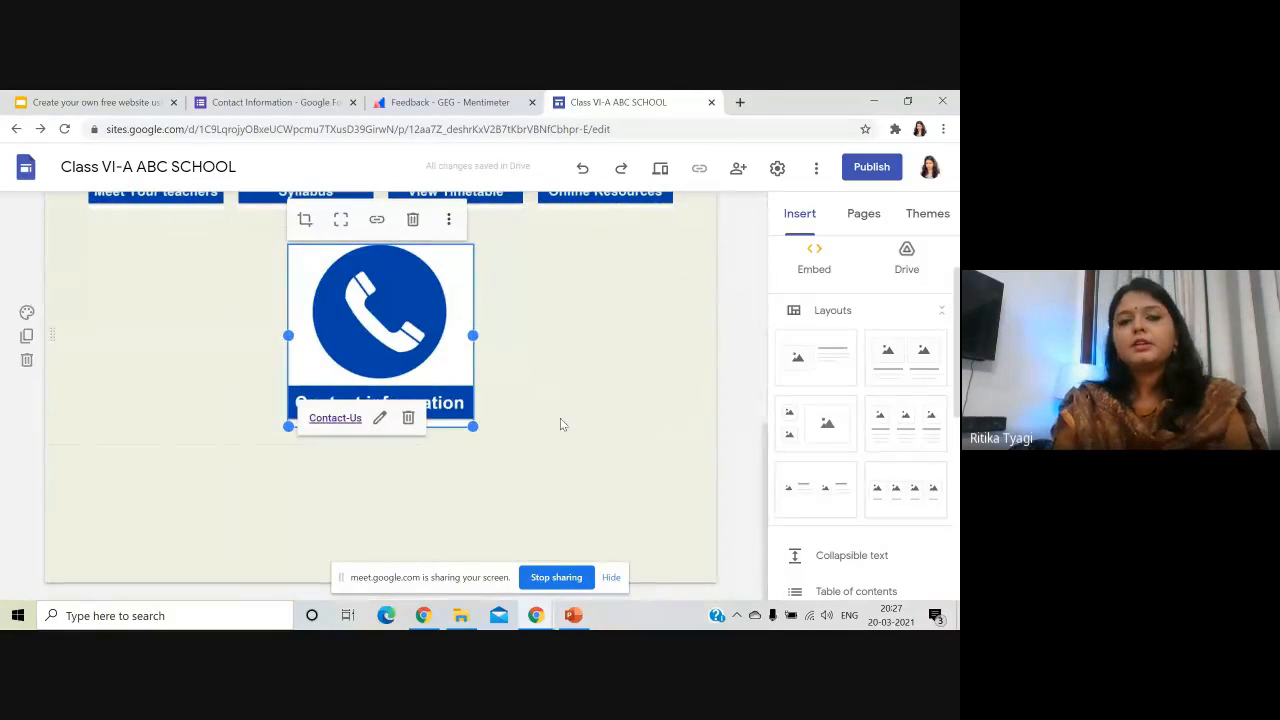
pyautogui.click(670, 389)
pyautogui.scroll(3, 667, 393)
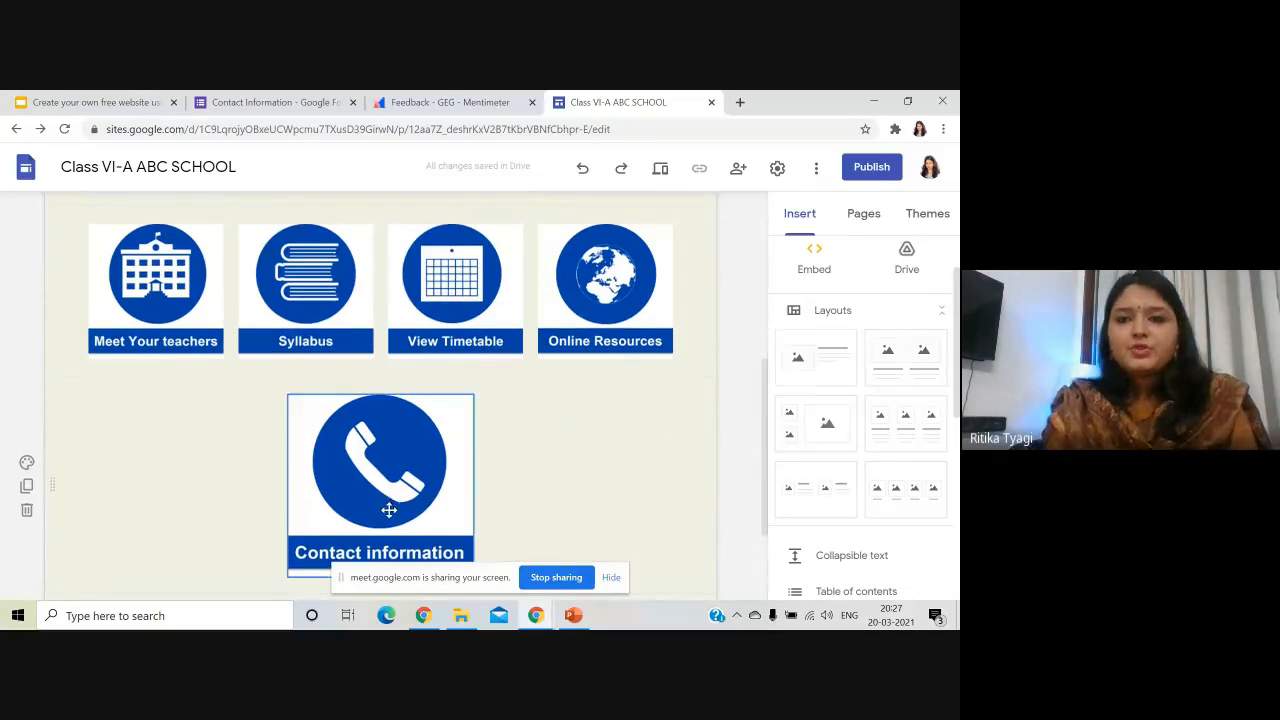
# - Preview the site at phone size and open the Online Resources page from its icon
pyautogui.click(660, 168)
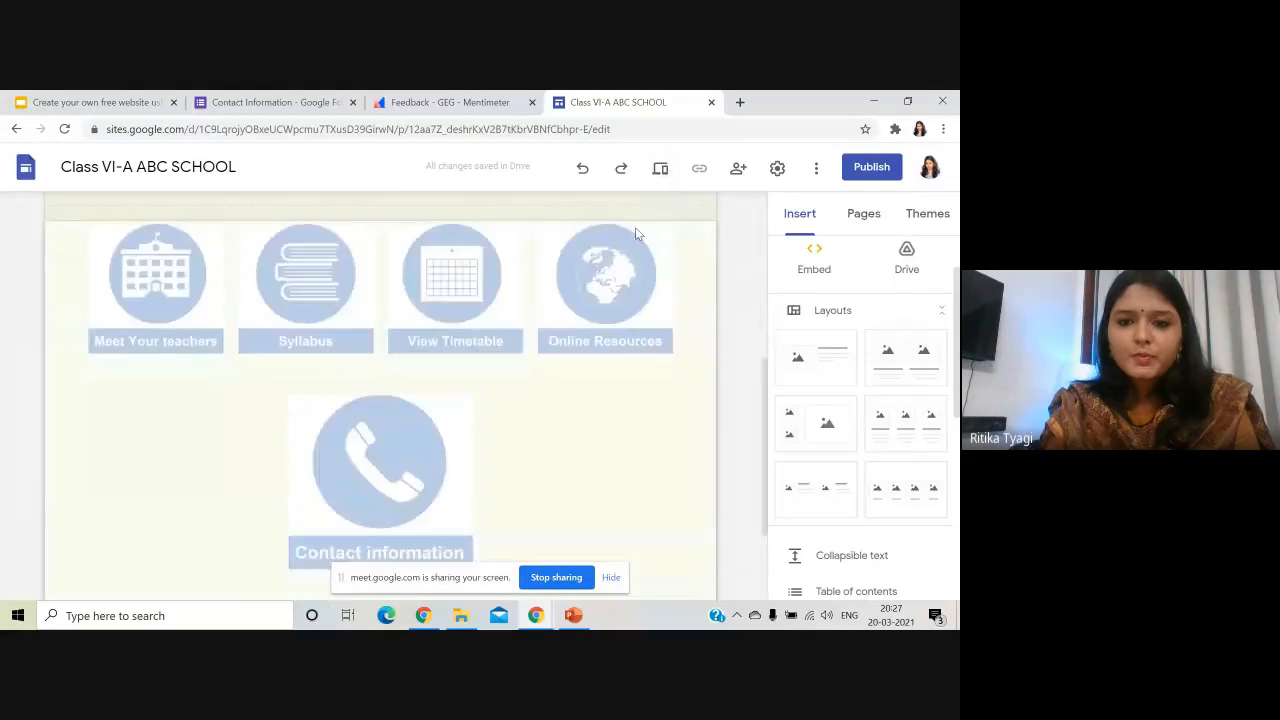
pyautogui.scroll(-5, 440, 394)
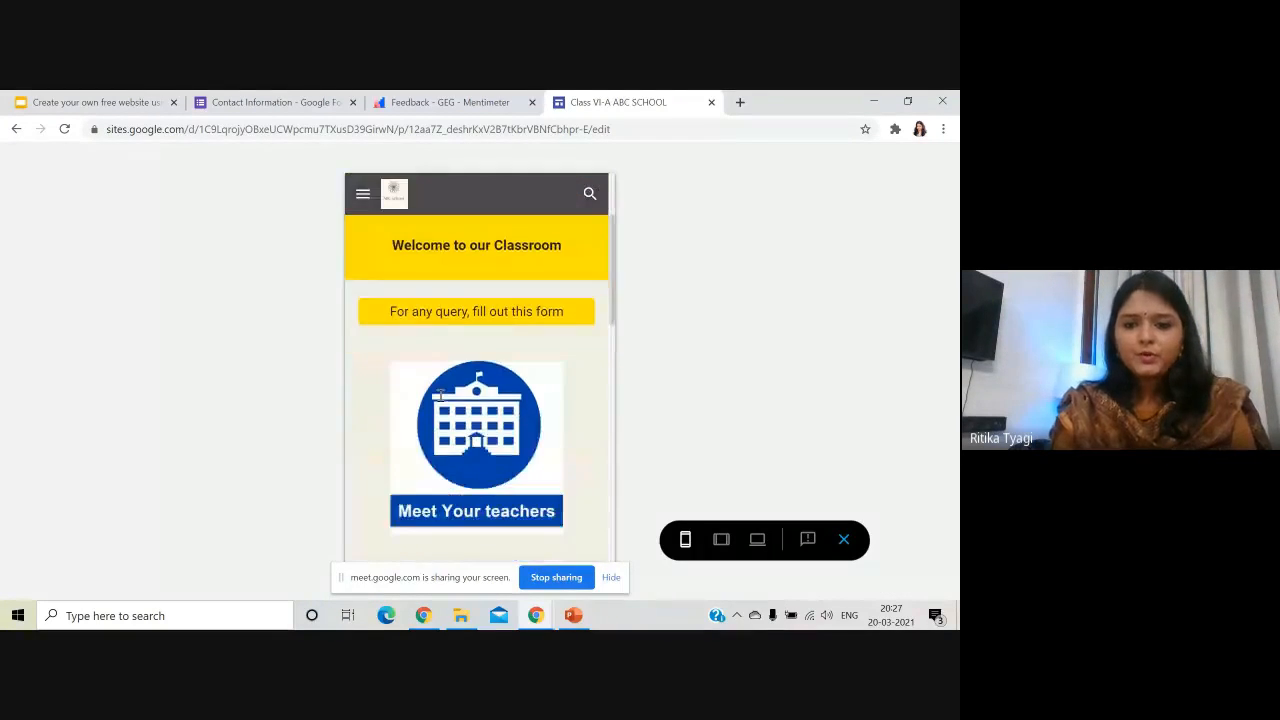
pyautogui.scroll(-4, 449, 413)
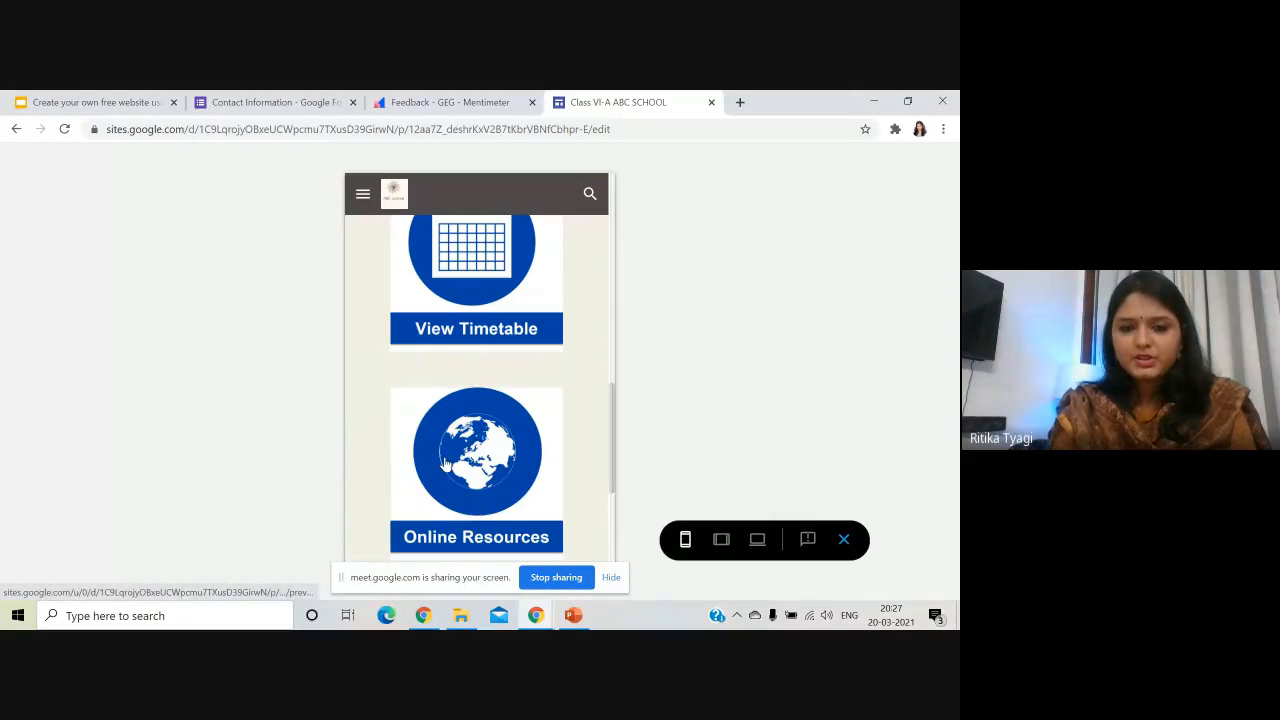
pyautogui.click(446, 462)
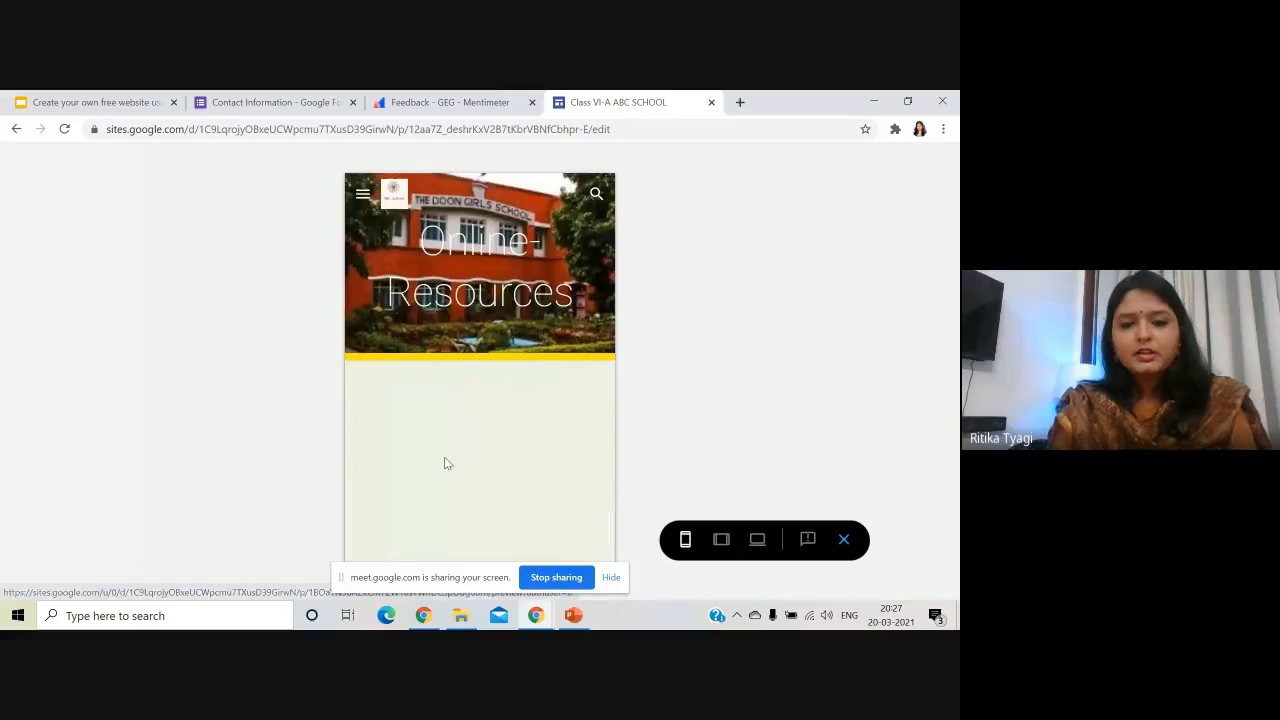
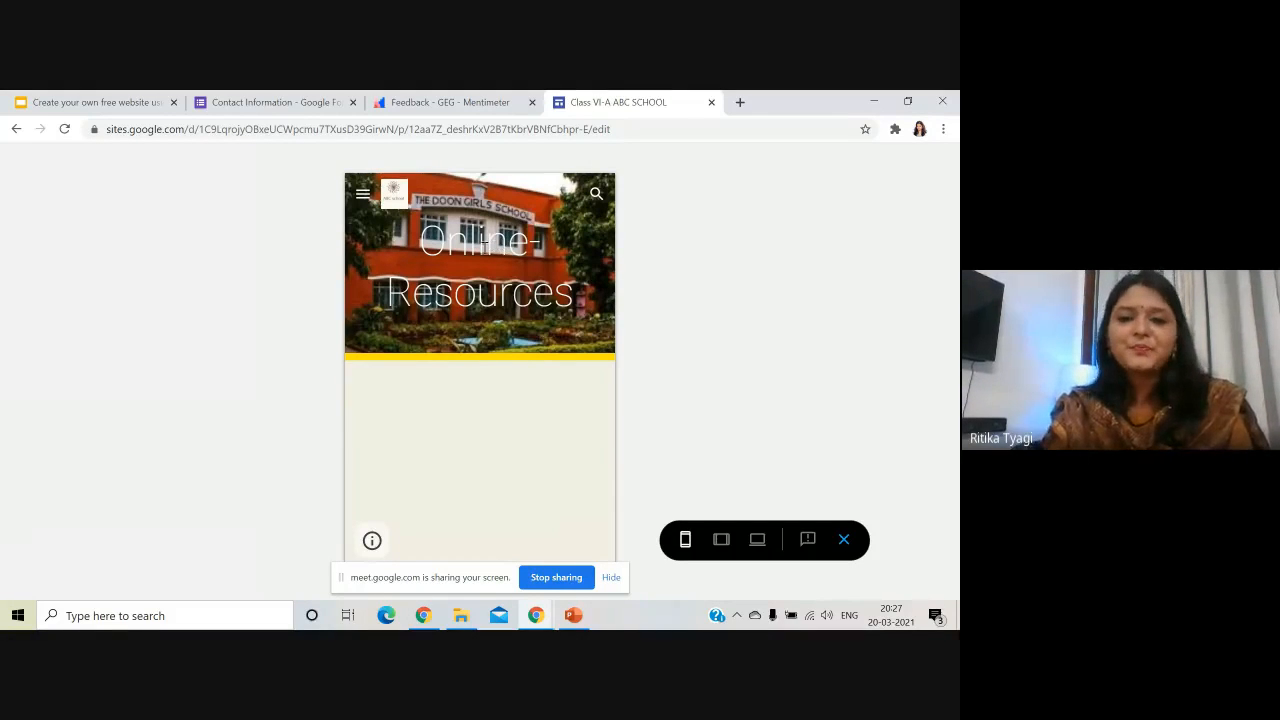
# - Go to the Syllabus page through the mobile preview's site menu, then exit the preview
pyautogui.click(363, 196)
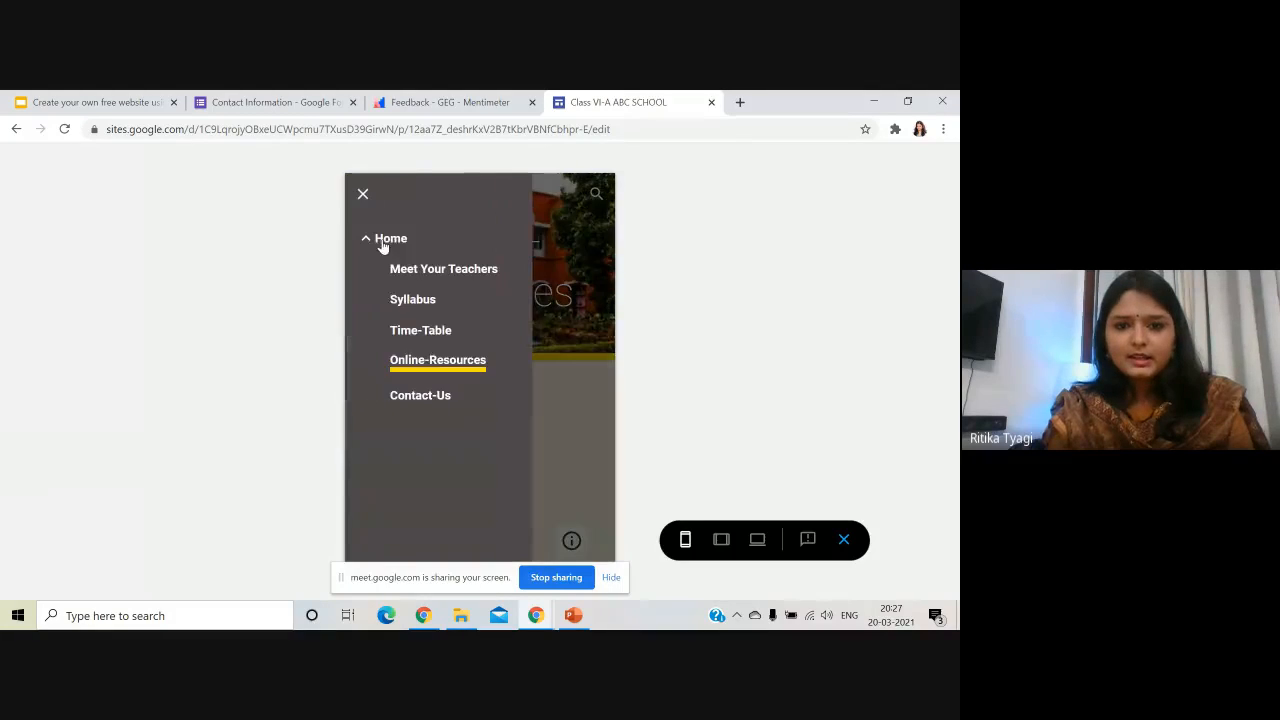
pyautogui.click(413, 302)
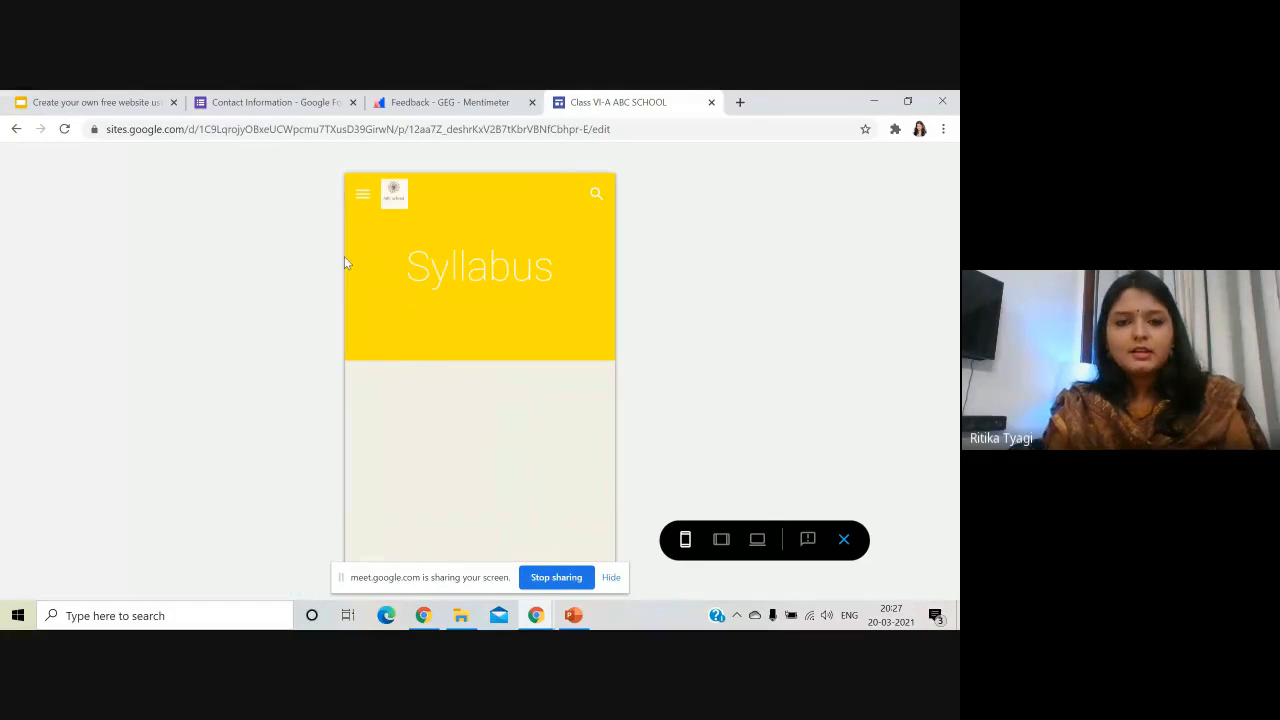
pyautogui.click(844, 539)
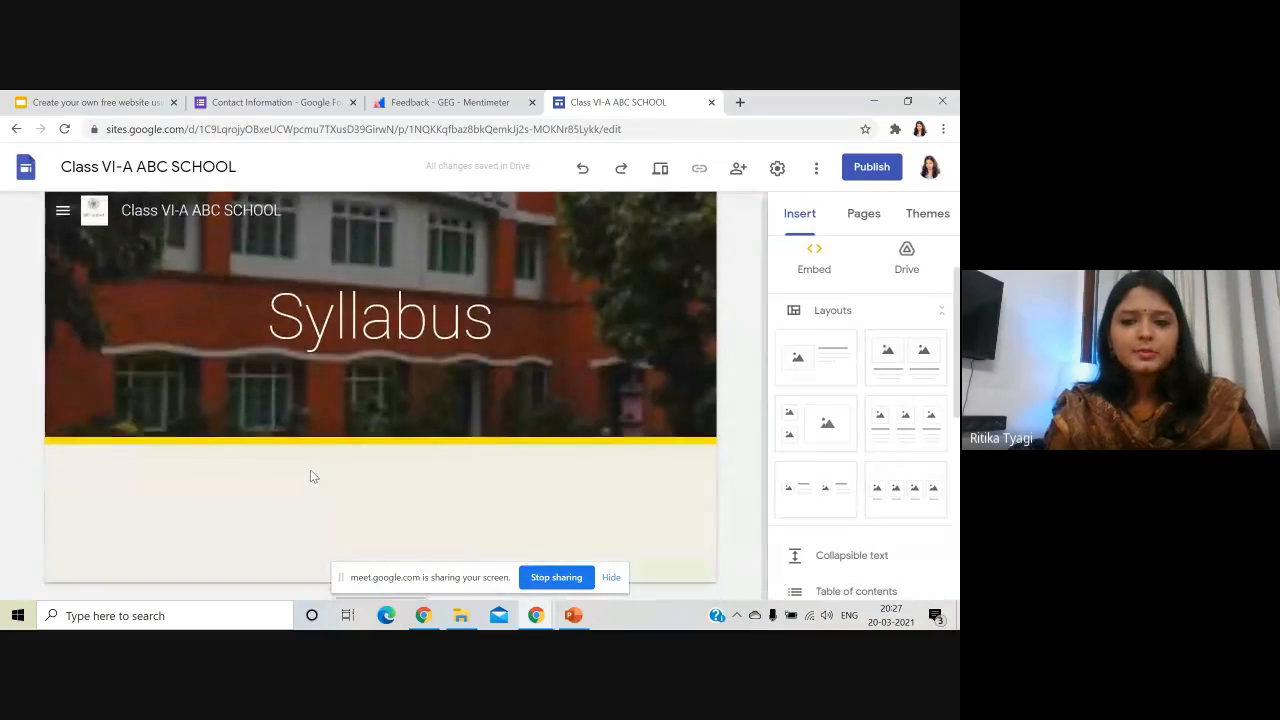
# - On the Home page, add a text box reading 'Upcoming Class events:' below Contact information
pyautogui.click(62, 210)
pyautogui.click(93, 260)
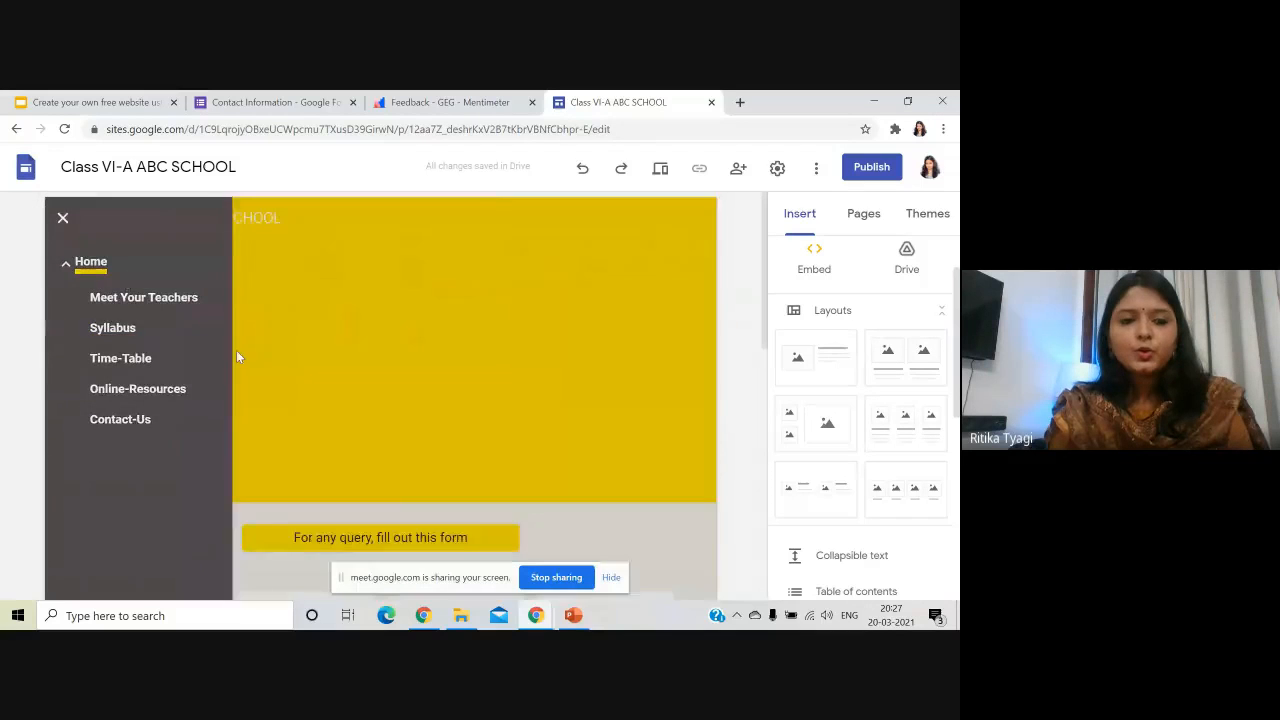
pyautogui.scroll(-5, 268, 386)
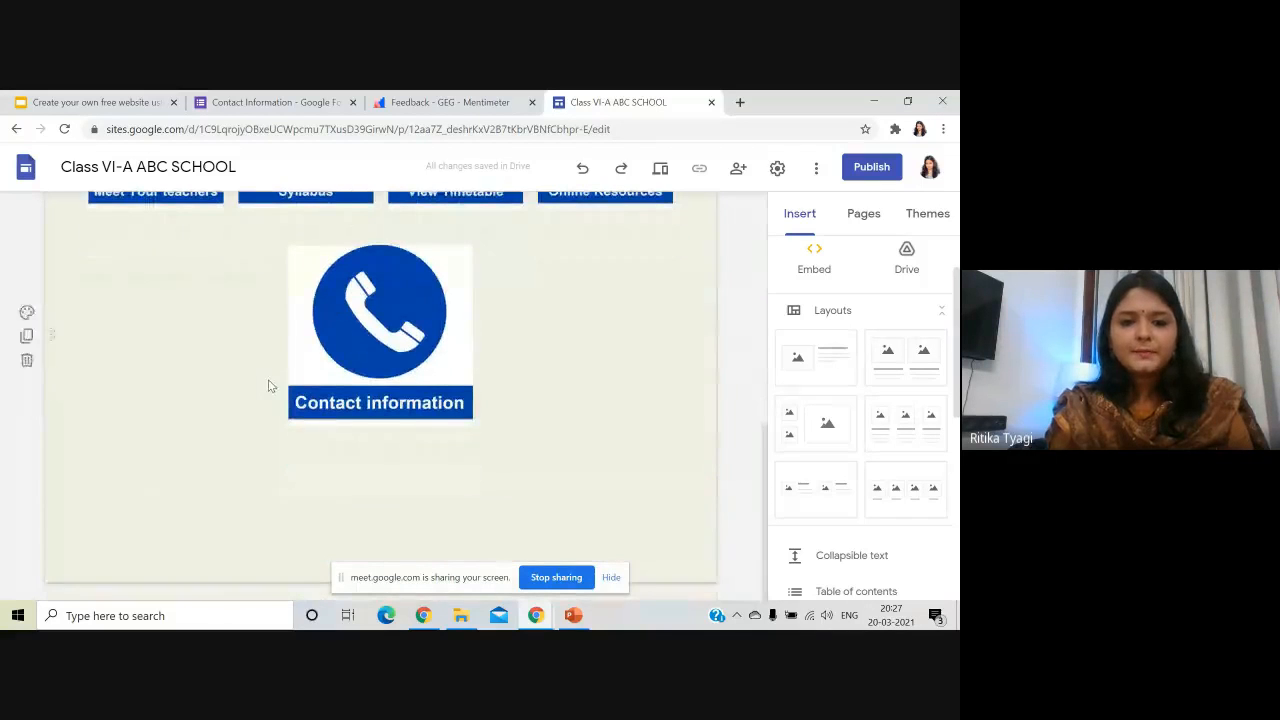
pyautogui.doubleClick(364, 494)
pyautogui.click(364, 494)
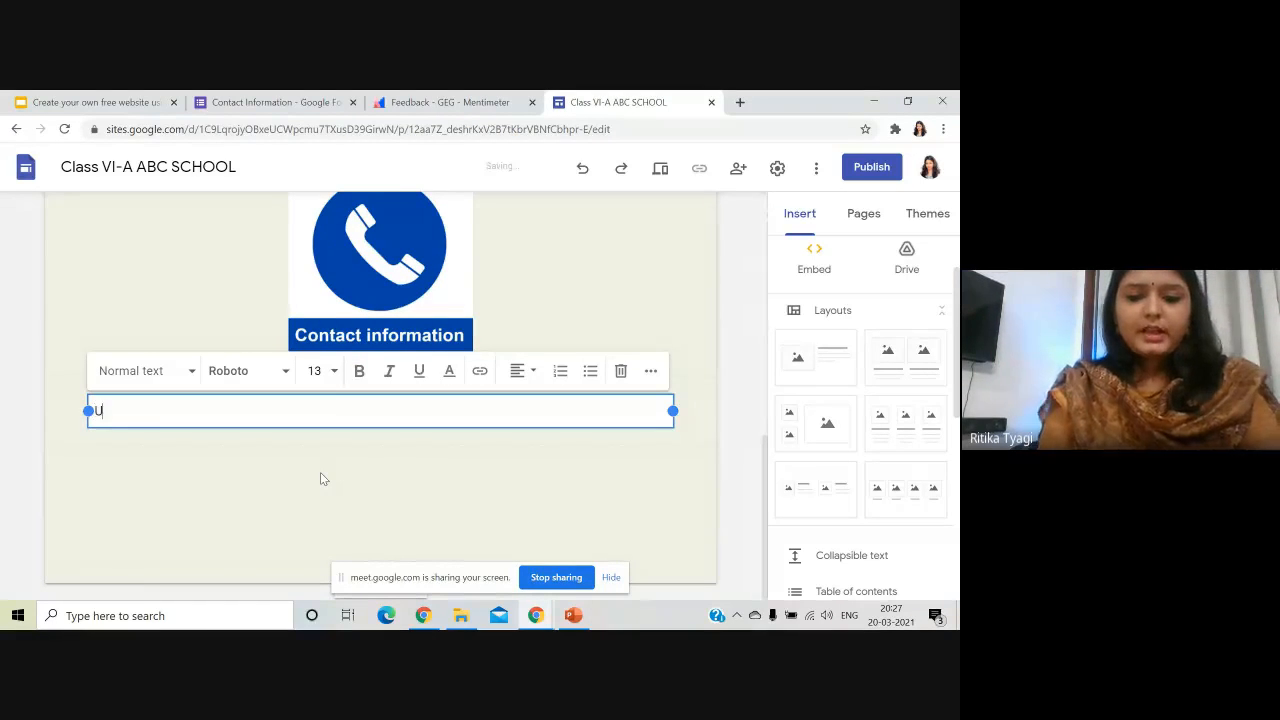
pyautogui.write('Upcoming ')
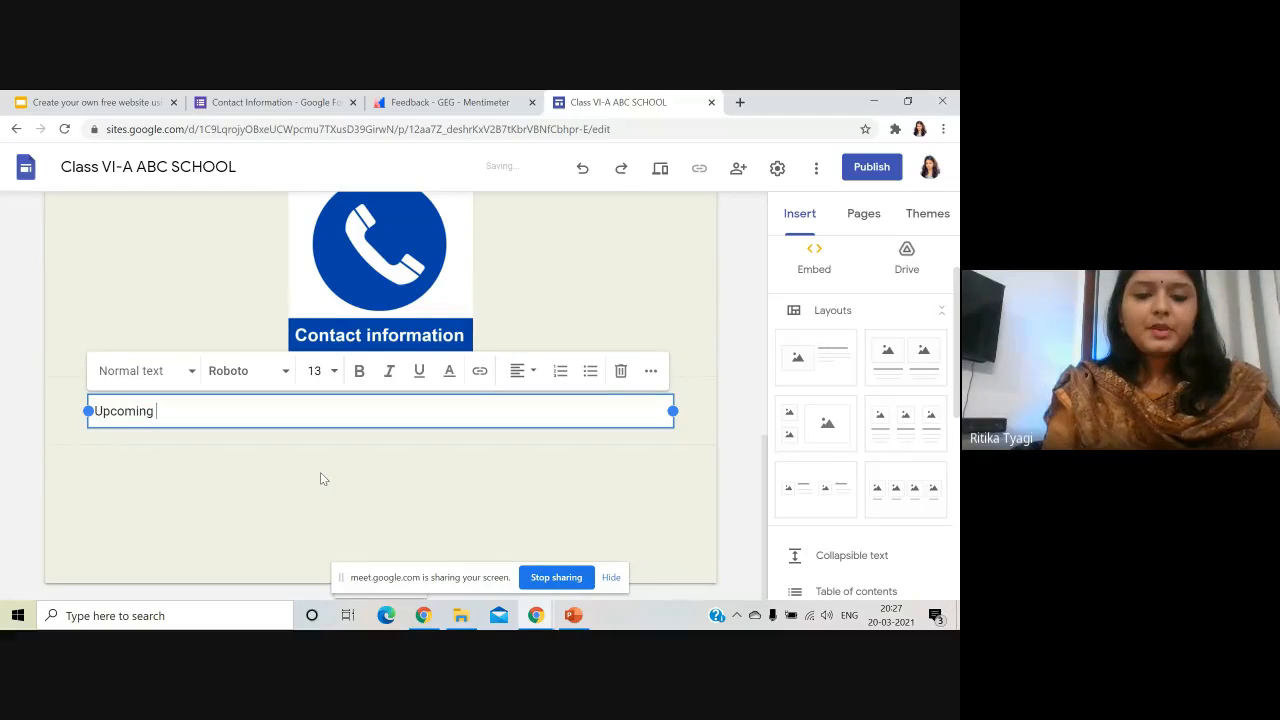
pyautogui.write('Class events:')
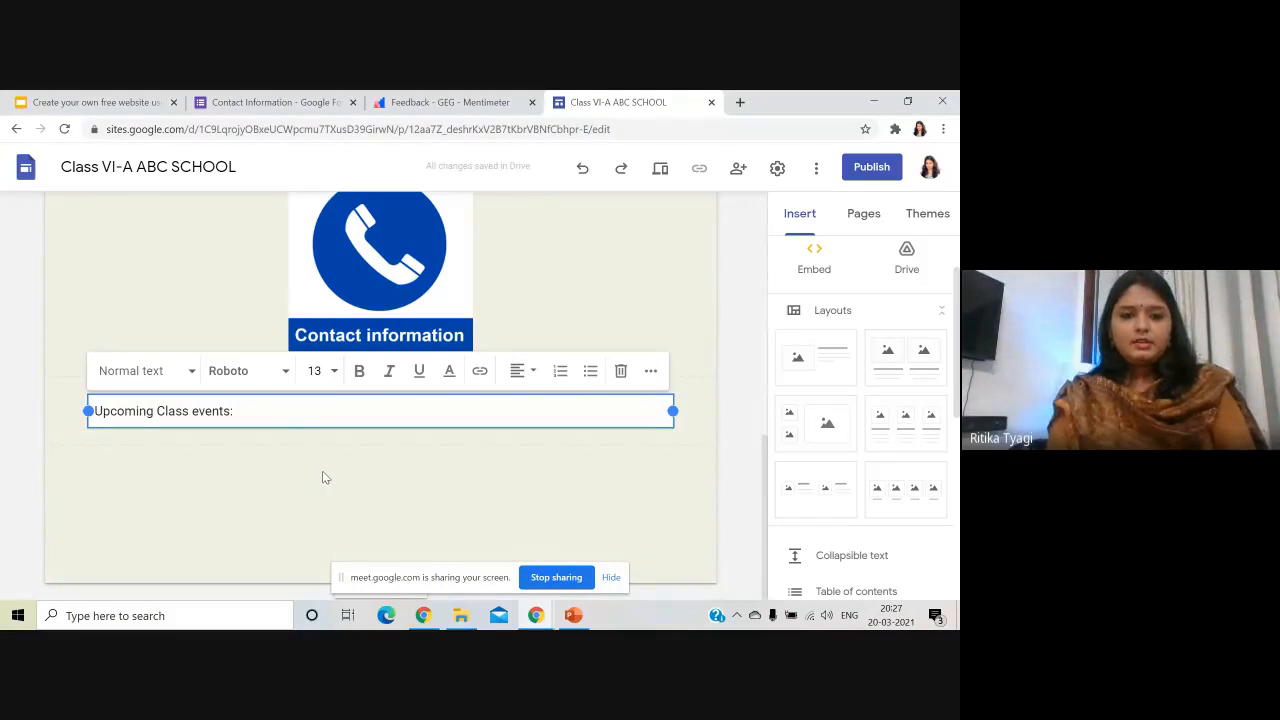
pyautogui.click(321, 474)
# - Give the Upcoming Class events section the yellow Emphasis 2 background
pyautogui.click(213, 412)
pyautogui.click(26, 390)
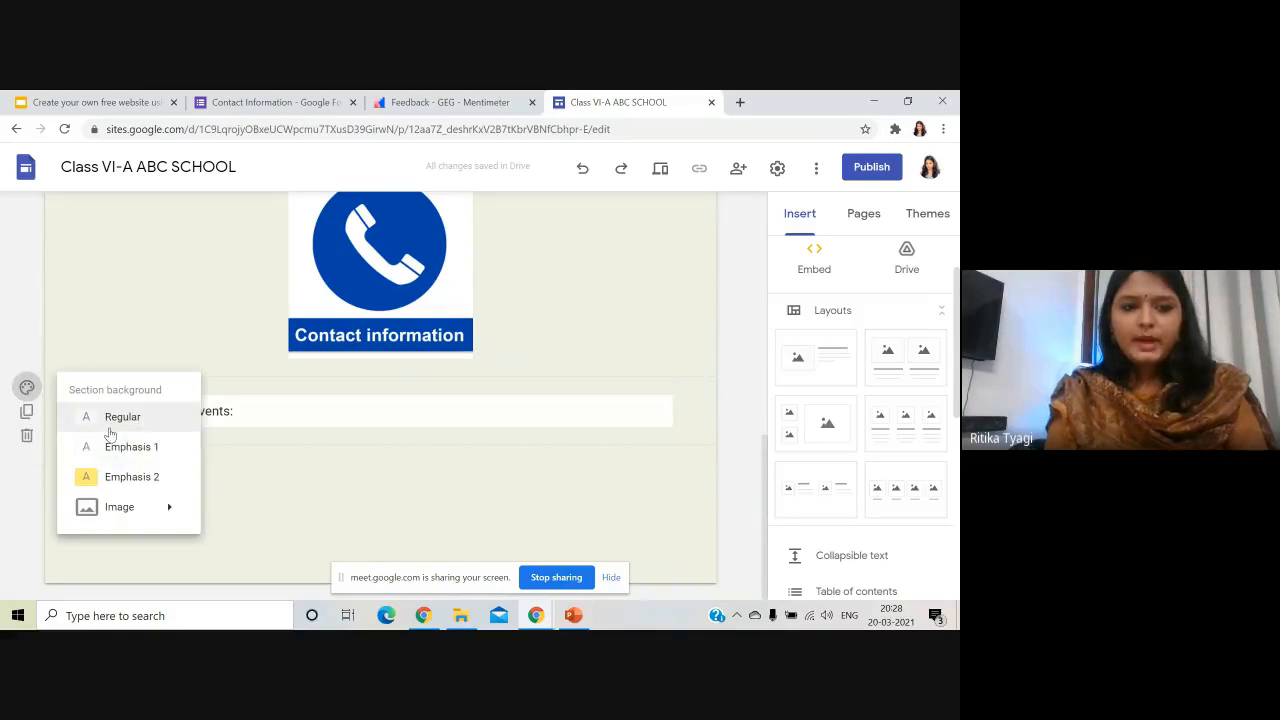
pyautogui.click(126, 478)
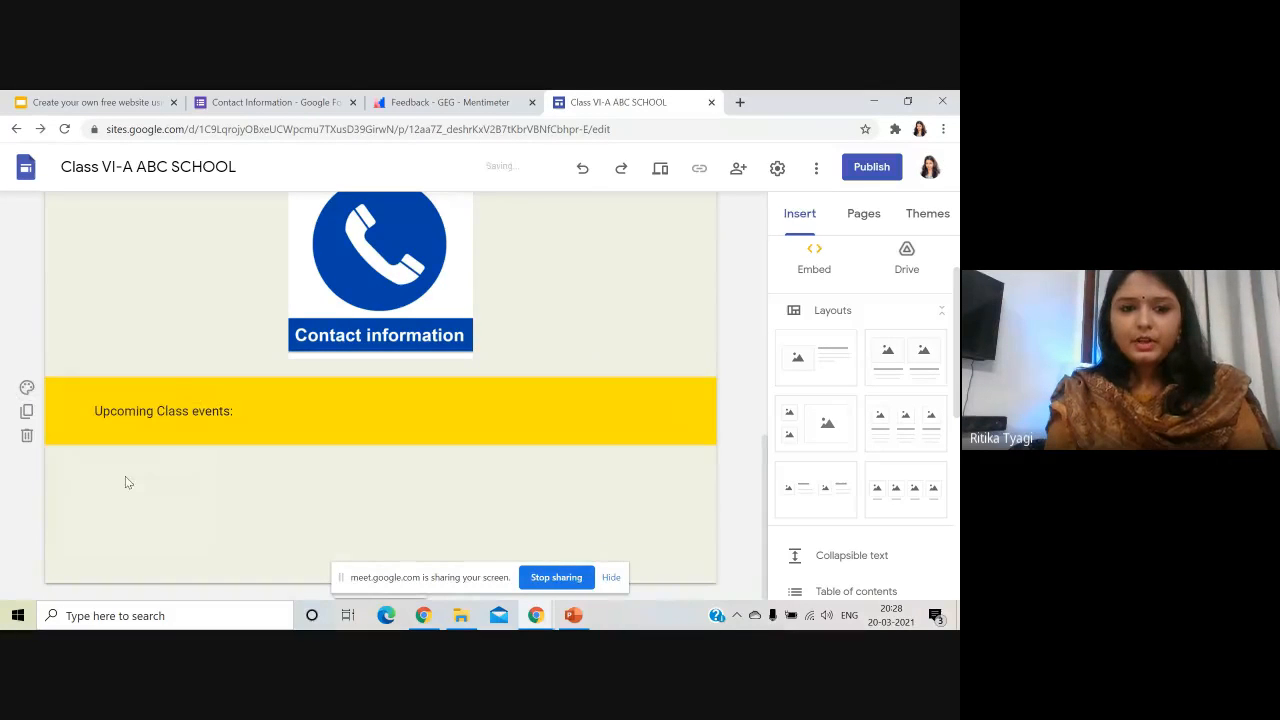
pyautogui.doubleClick(357, 509)
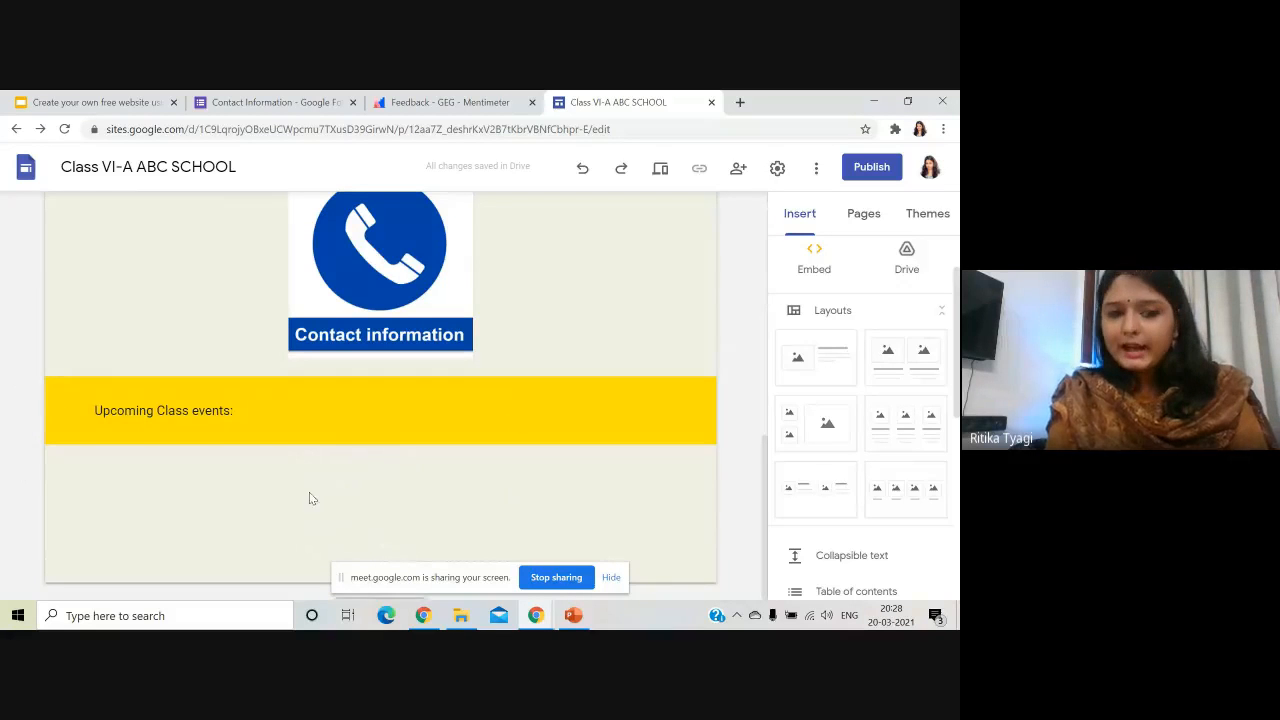
# - Embed the teacher's own Google Calendar below the Upcoming Class events heading
pyautogui.scroll(-3, 865, 465)
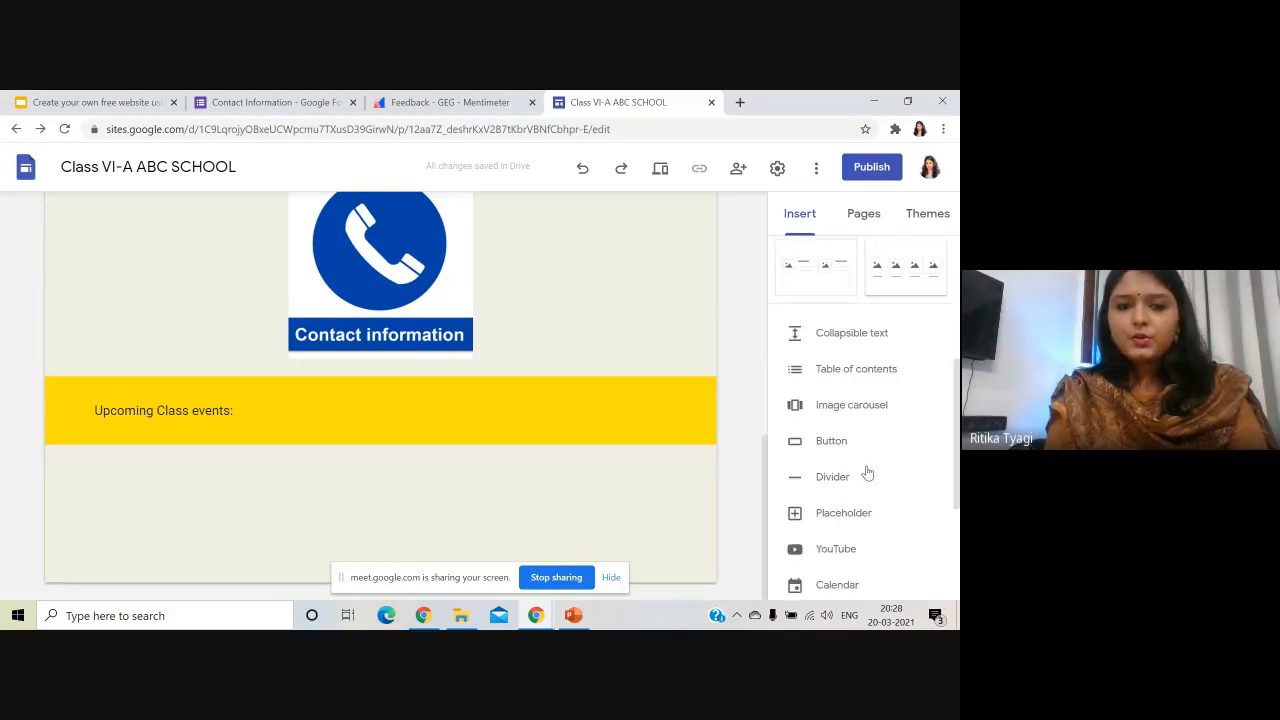
pyautogui.scroll(-2, 870, 476)
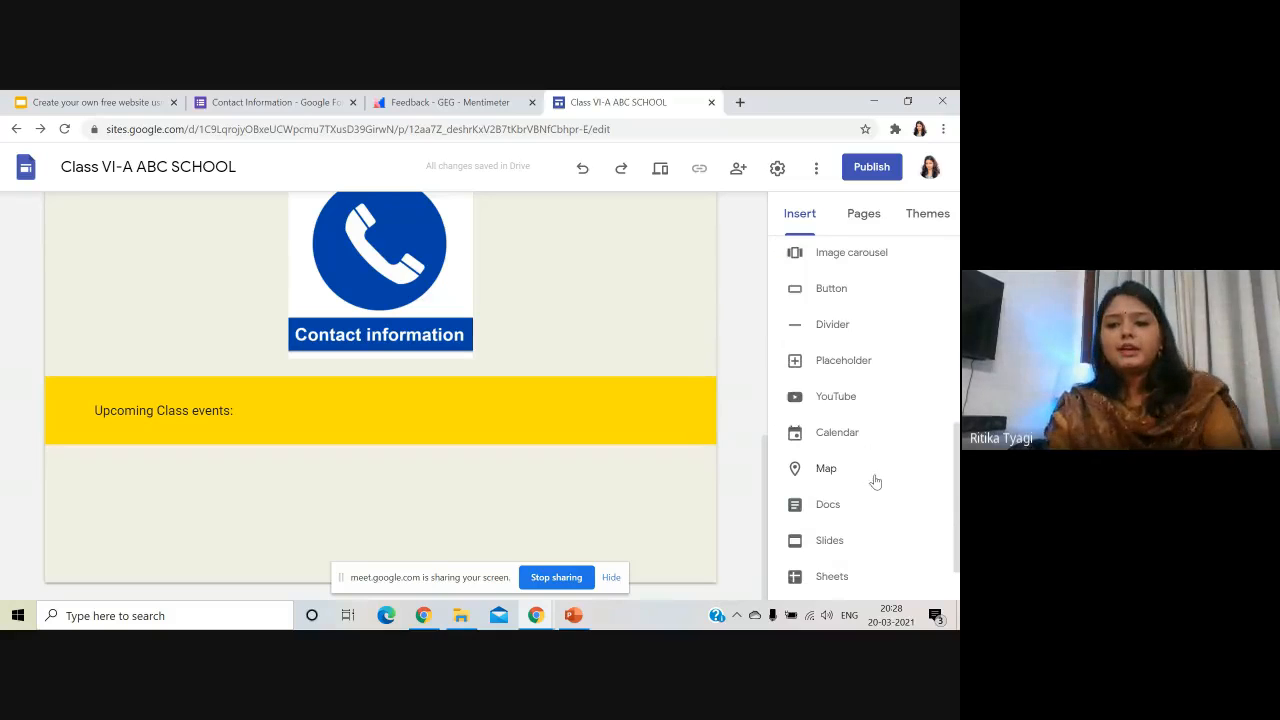
pyautogui.scroll(-1, 875, 482)
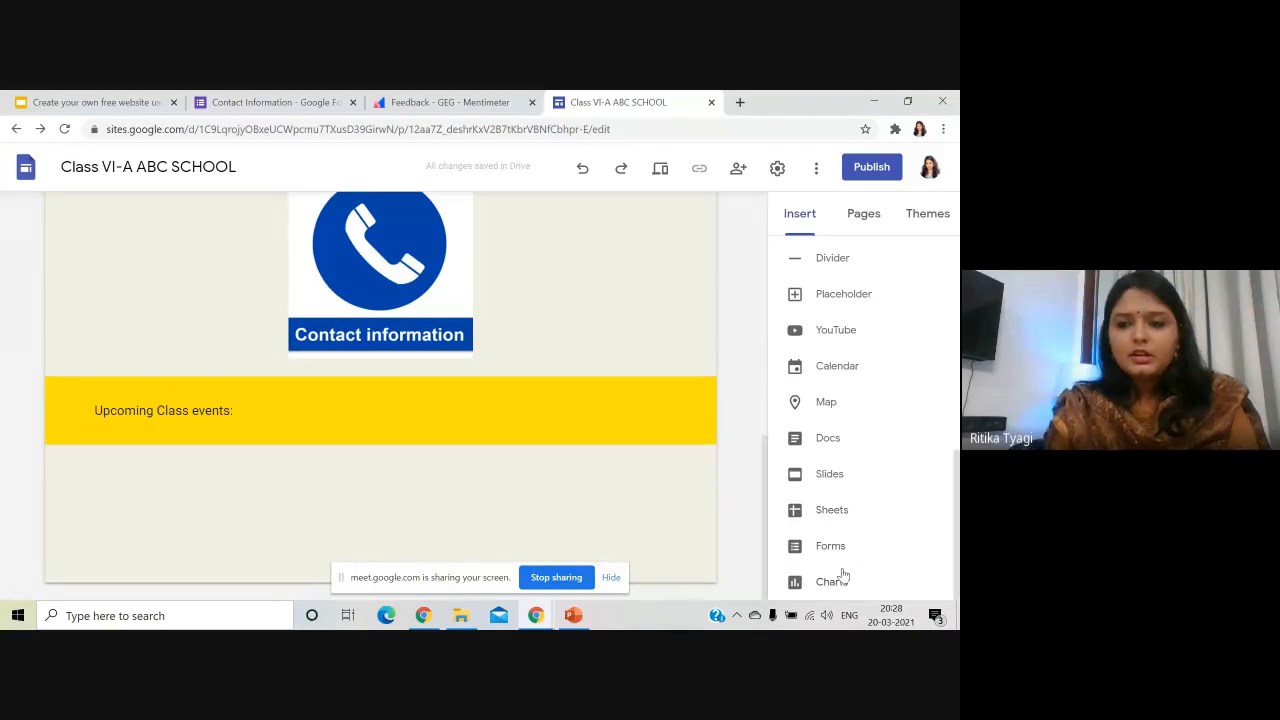
pyautogui.click(855, 370)
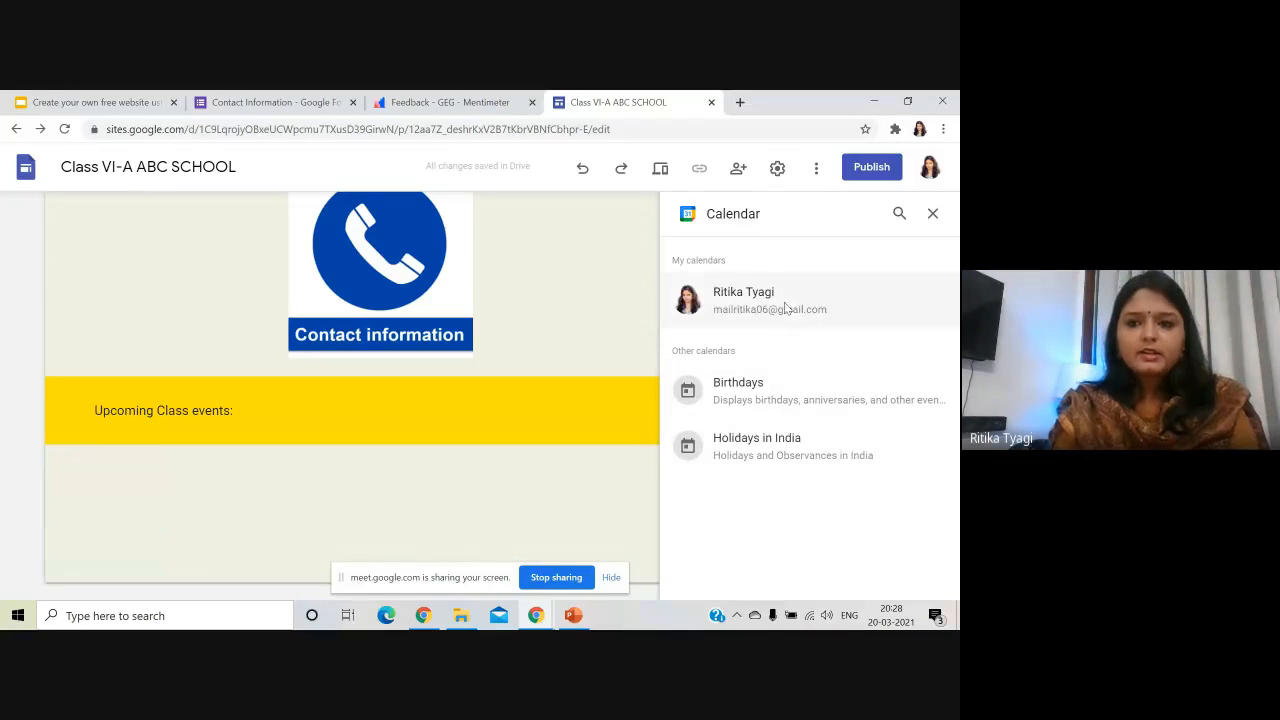
pyautogui.click(797, 316)
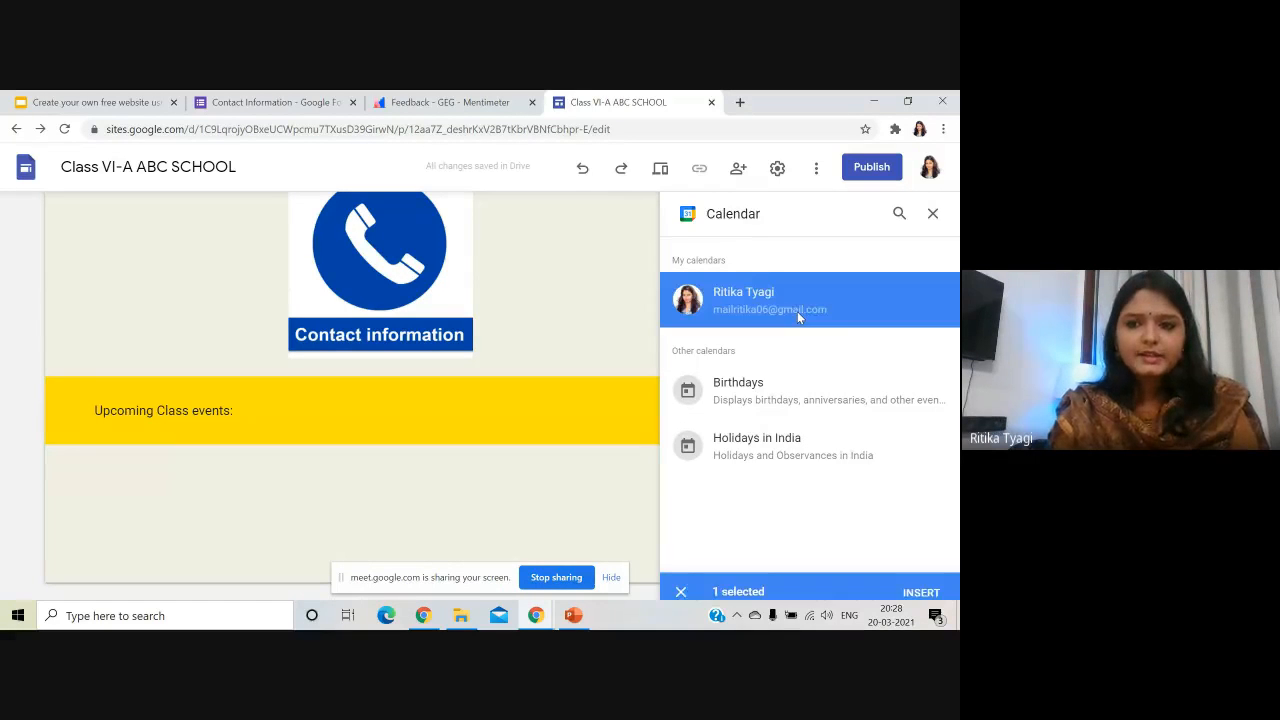
pyautogui.click(921, 581)
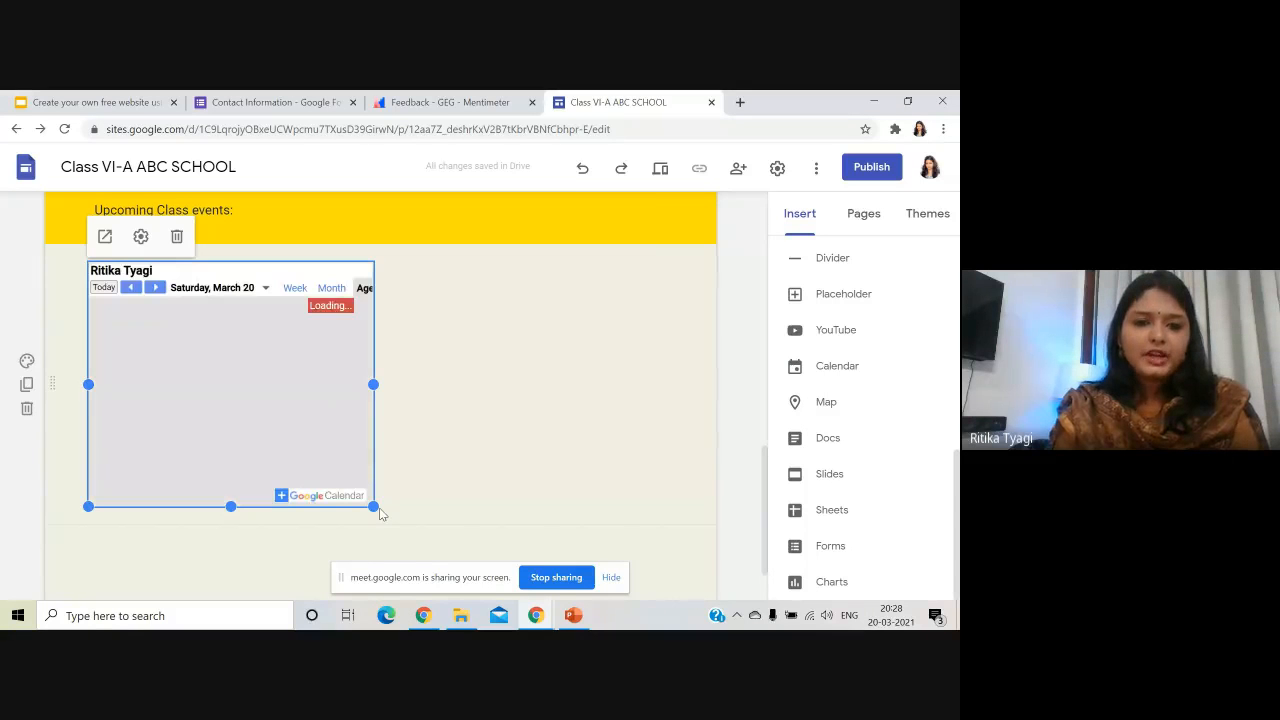
# - Deselect the calendar embed and review the upcoming-events agenda on the Home page
pyautogui.scroll(3, 219, 432)
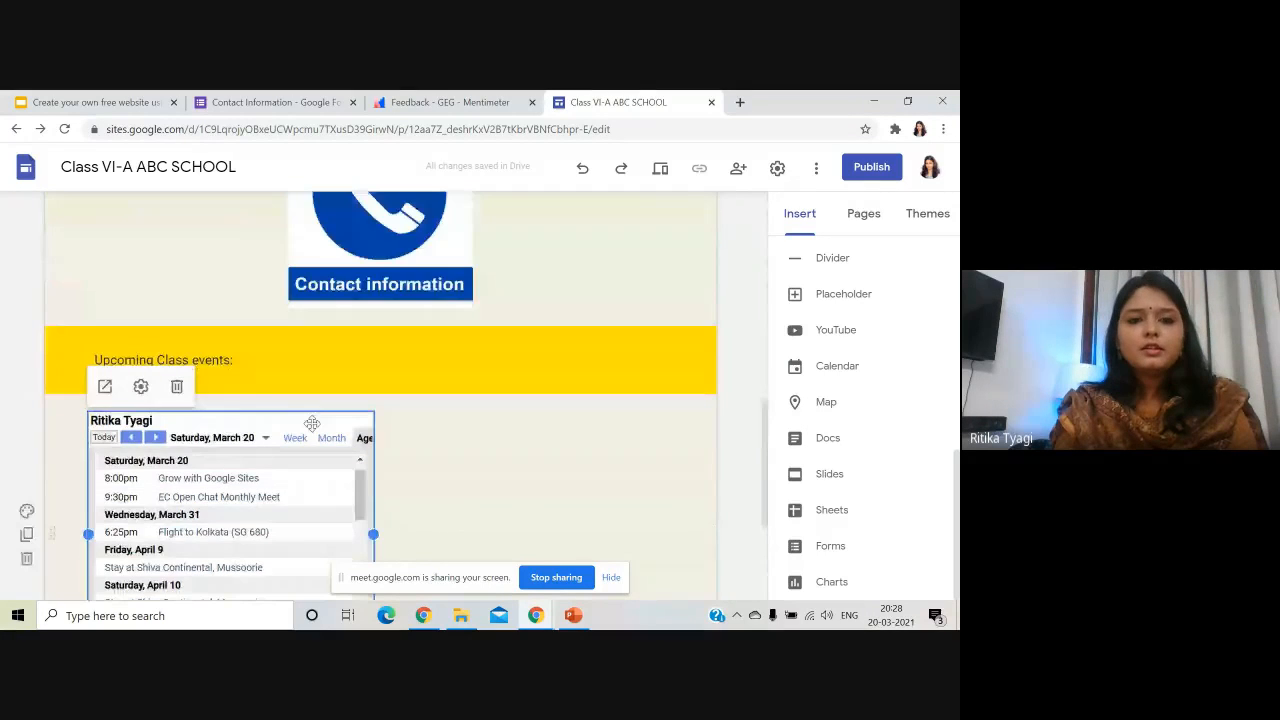
pyautogui.scroll(-2, 315, 424)
pyautogui.scroll(-3, 138, 437)
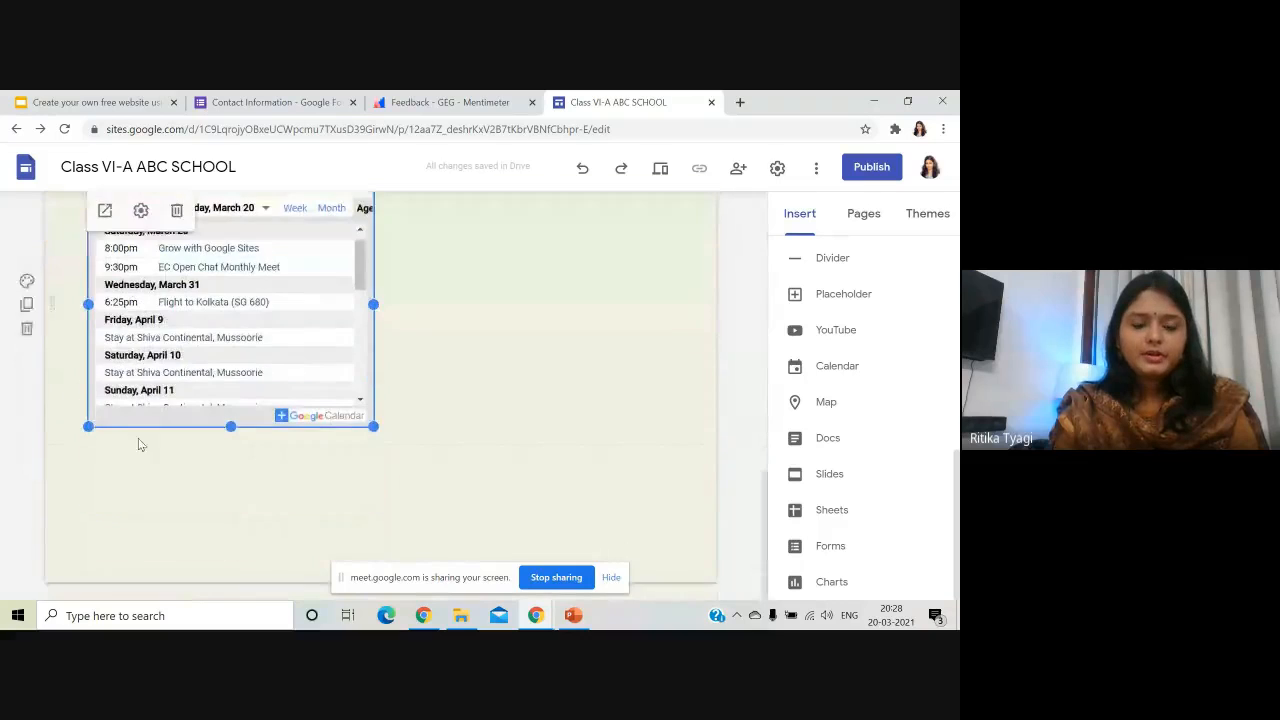
pyautogui.click(171, 484)
pyautogui.scroll(1, 125, 452)
pyautogui.scroll(10, 135, 437)
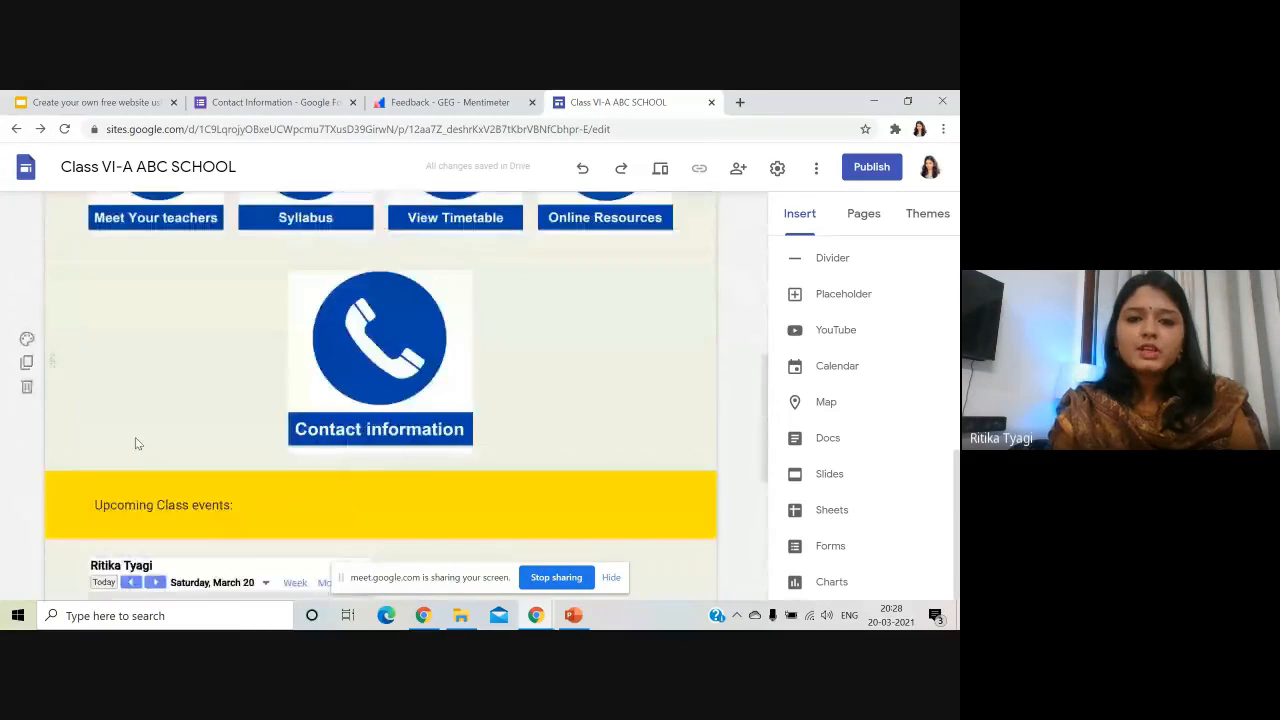
pyautogui.scroll(-3, 157, 441)
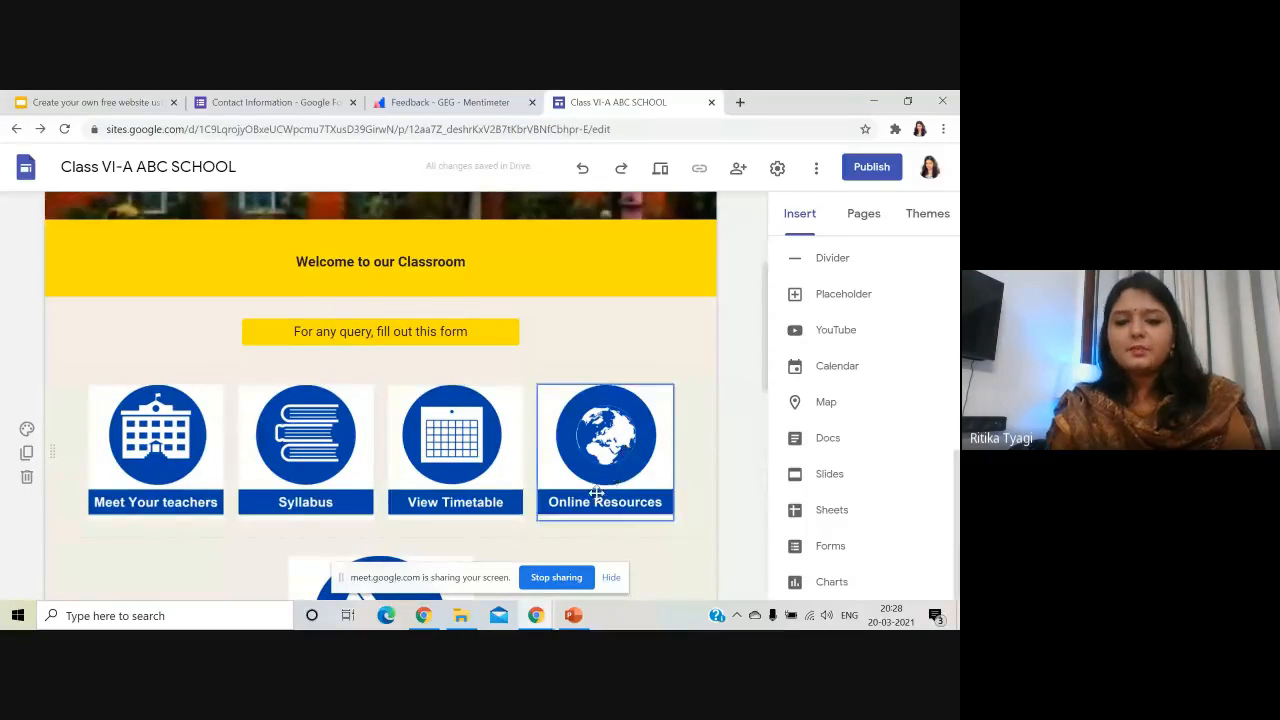
pyautogui.scroll(-5, 226, 512)
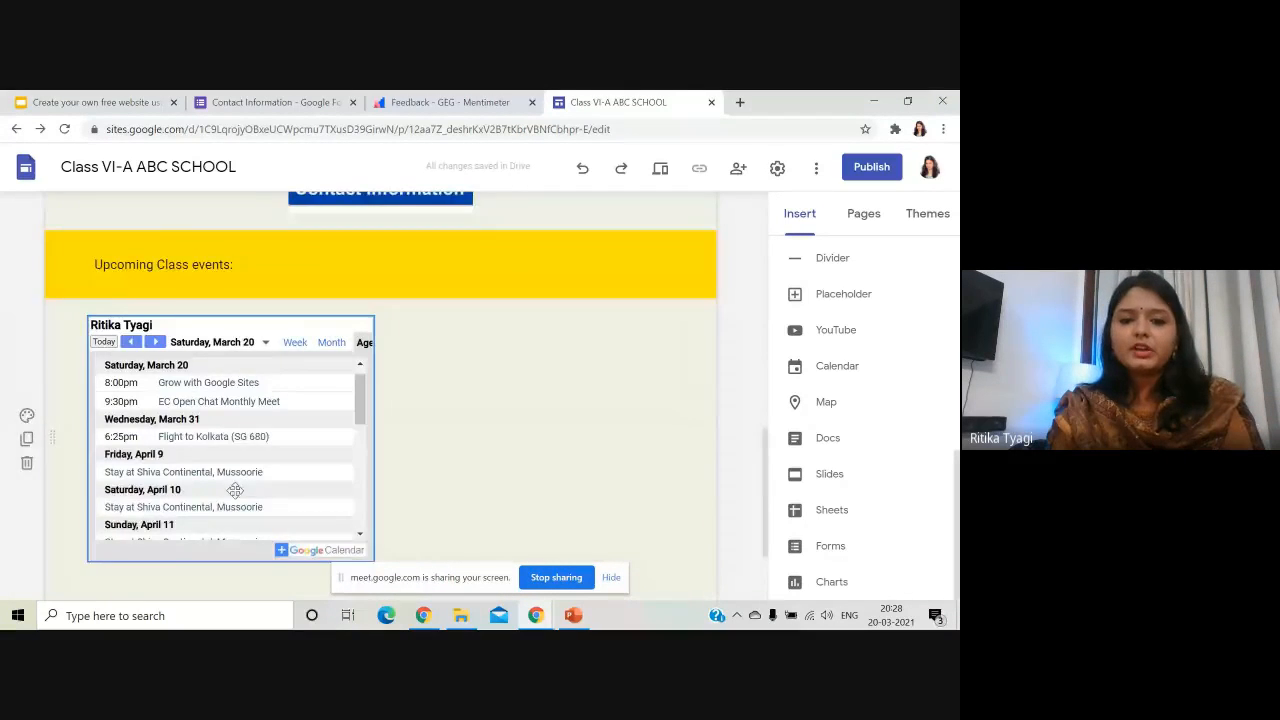
pyautogui.scroll(-2, 236, 490)
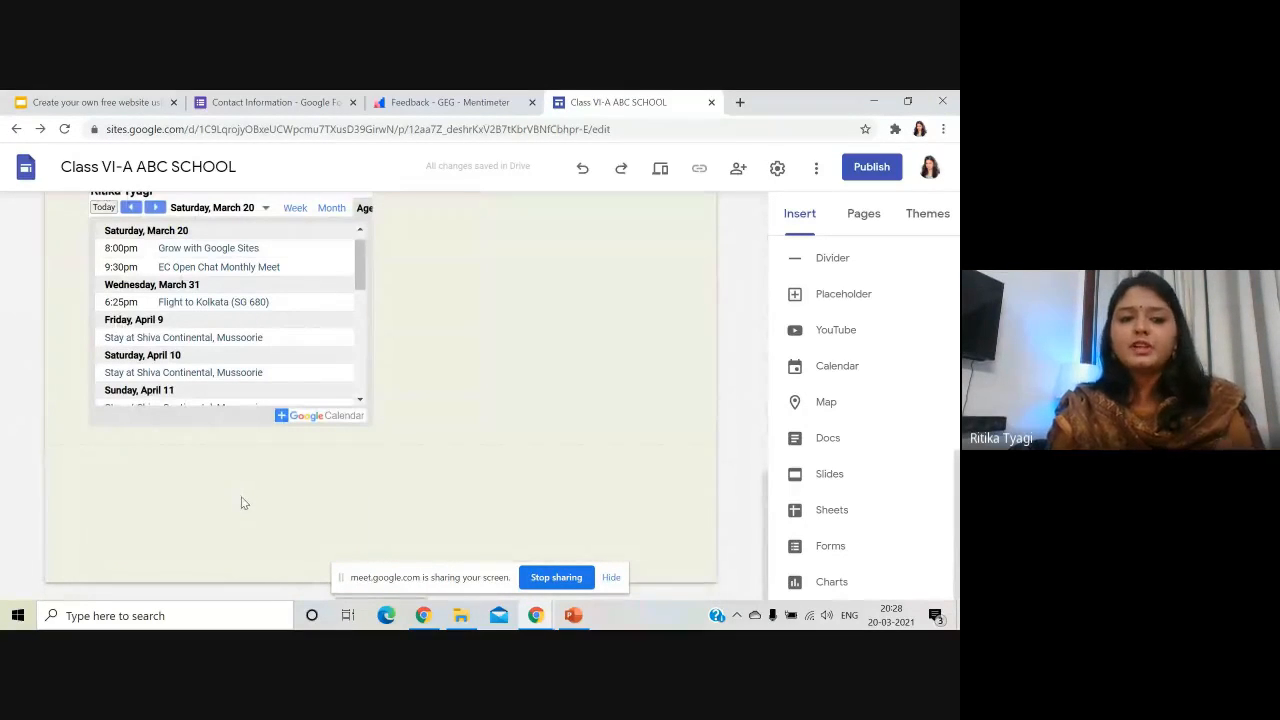
pyautogui.doubleClick(361, 492)
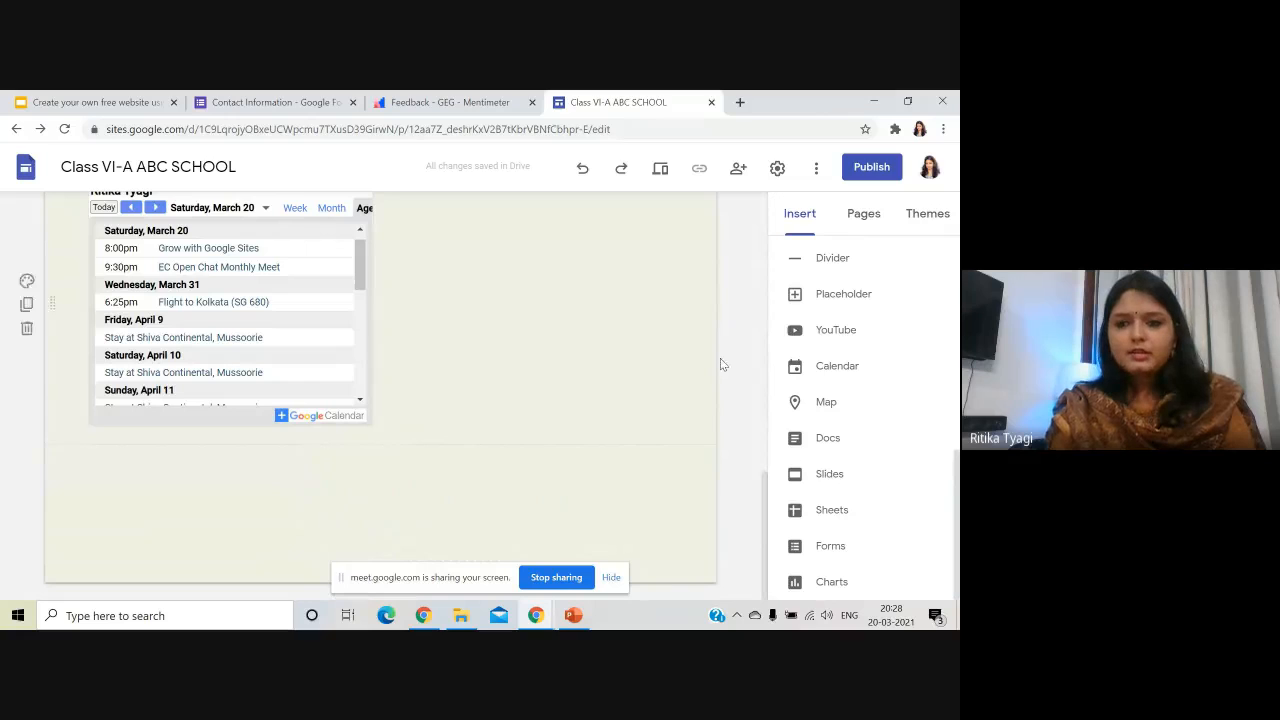
# - Add a 'Quote of the day' button linked to the Online-Resources page, widened and centred
pyautogui.scroll(3, 853, 369)
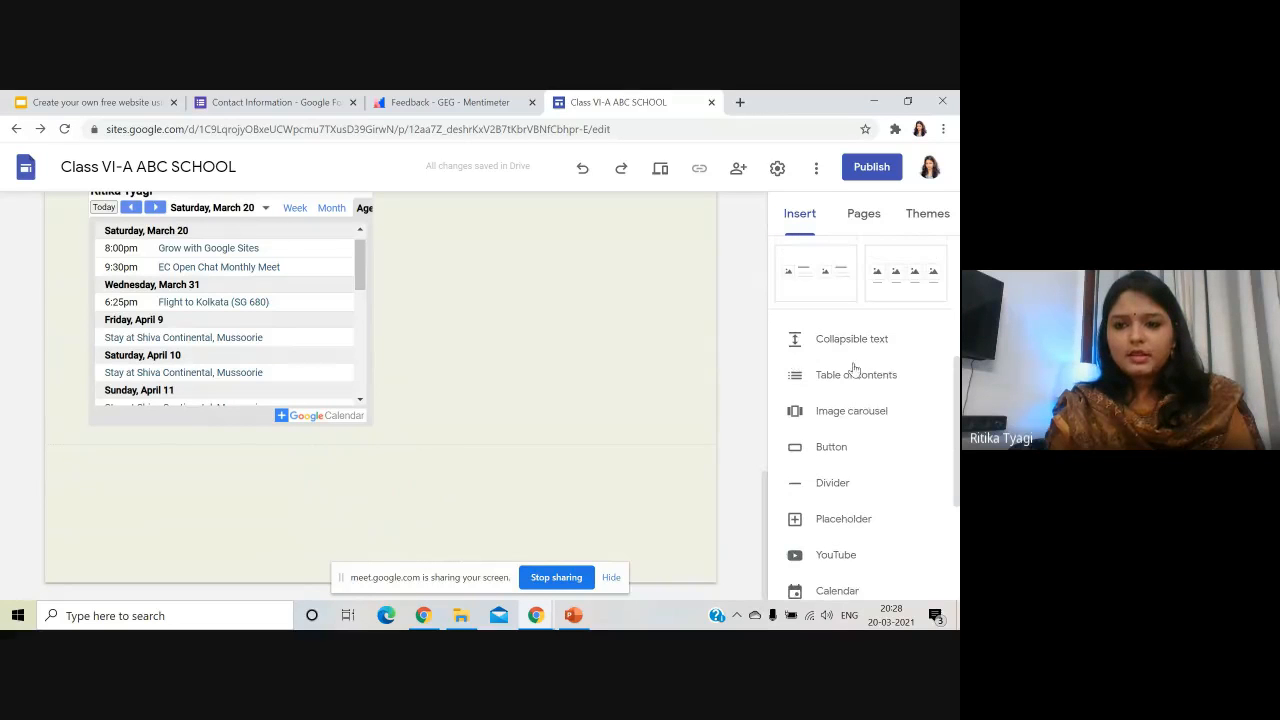
pyautogui.click(833, 447)
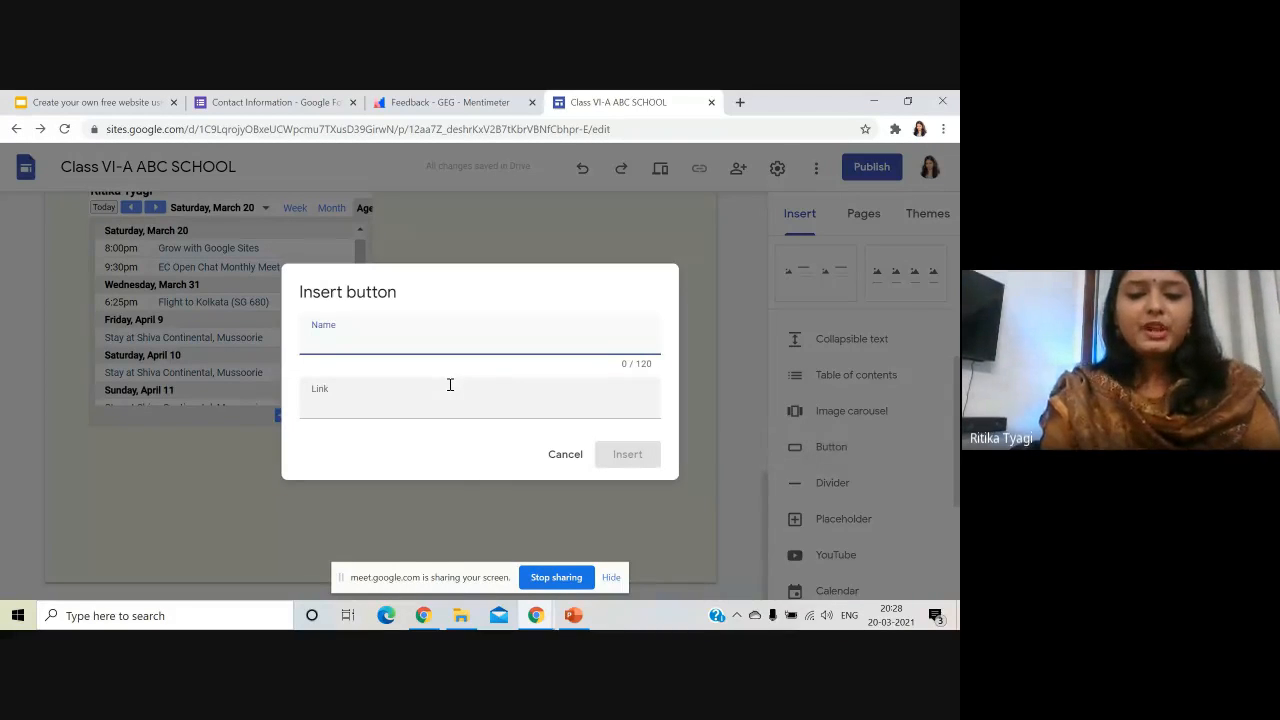
pyautogui.write('Quote ')
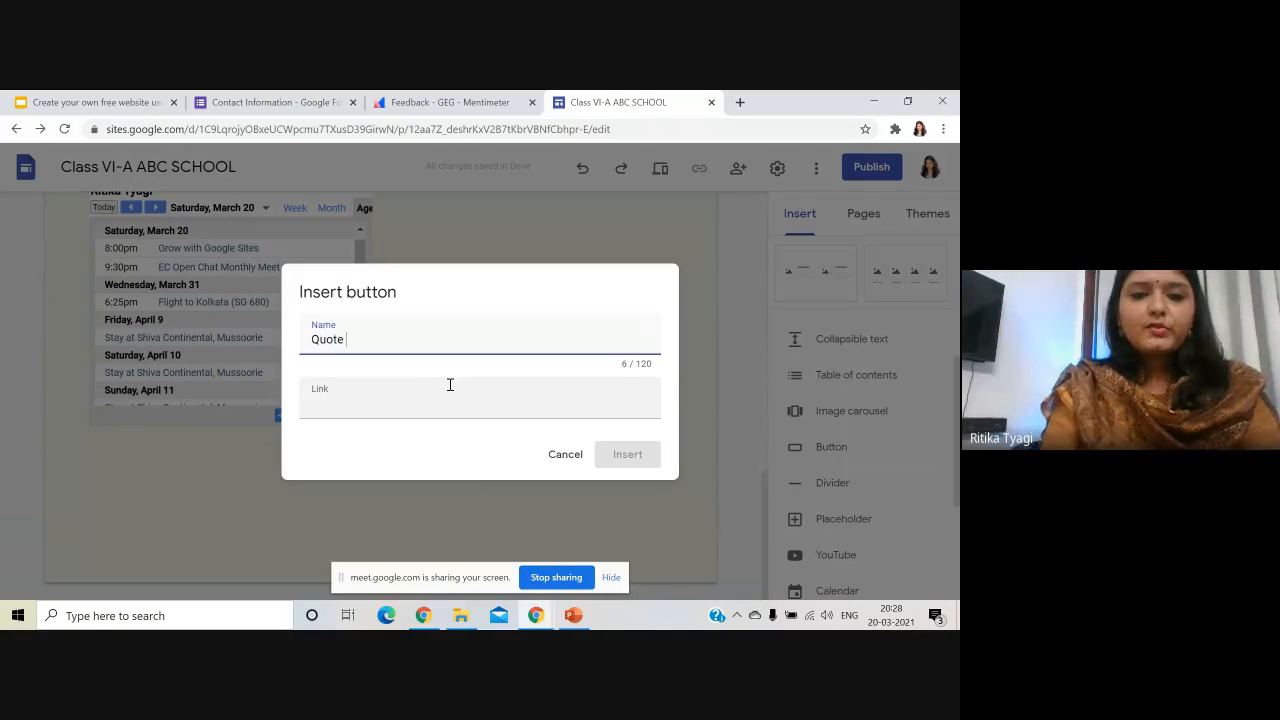
pyautogui.write('of the day')
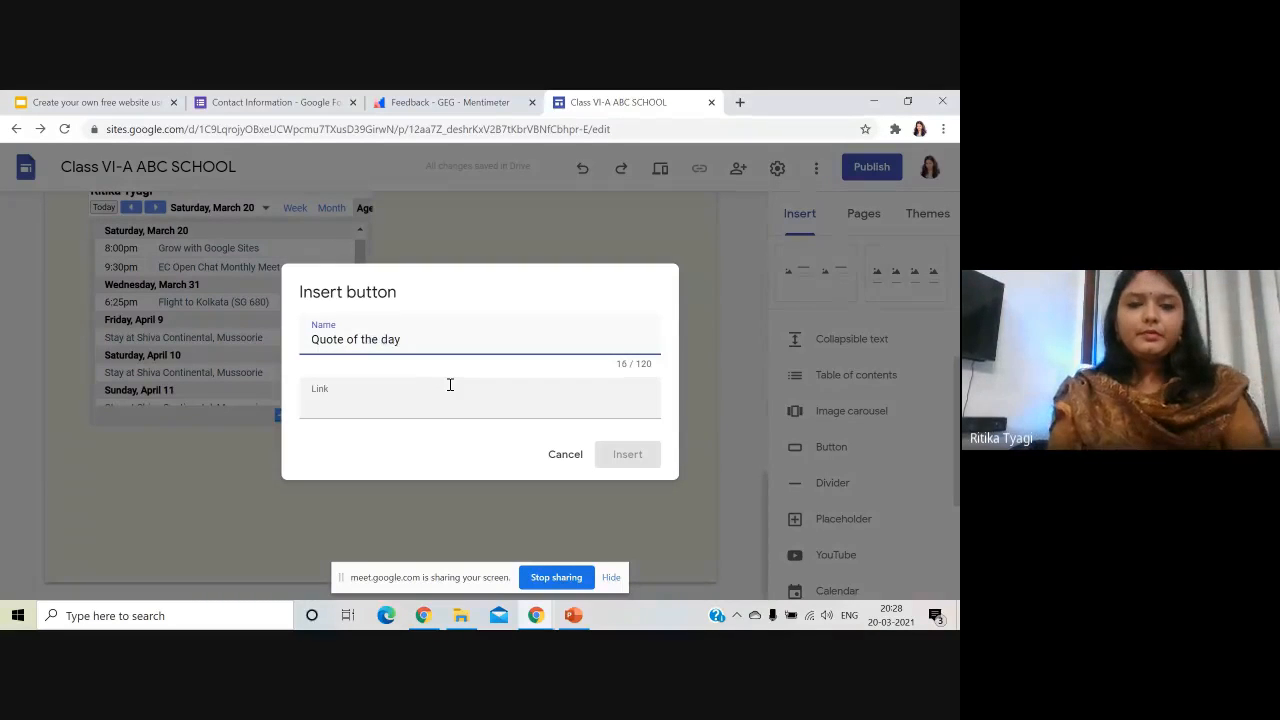
pyautogui.click(443, 406)
pyautogui.scroll(-1, 428, 477)
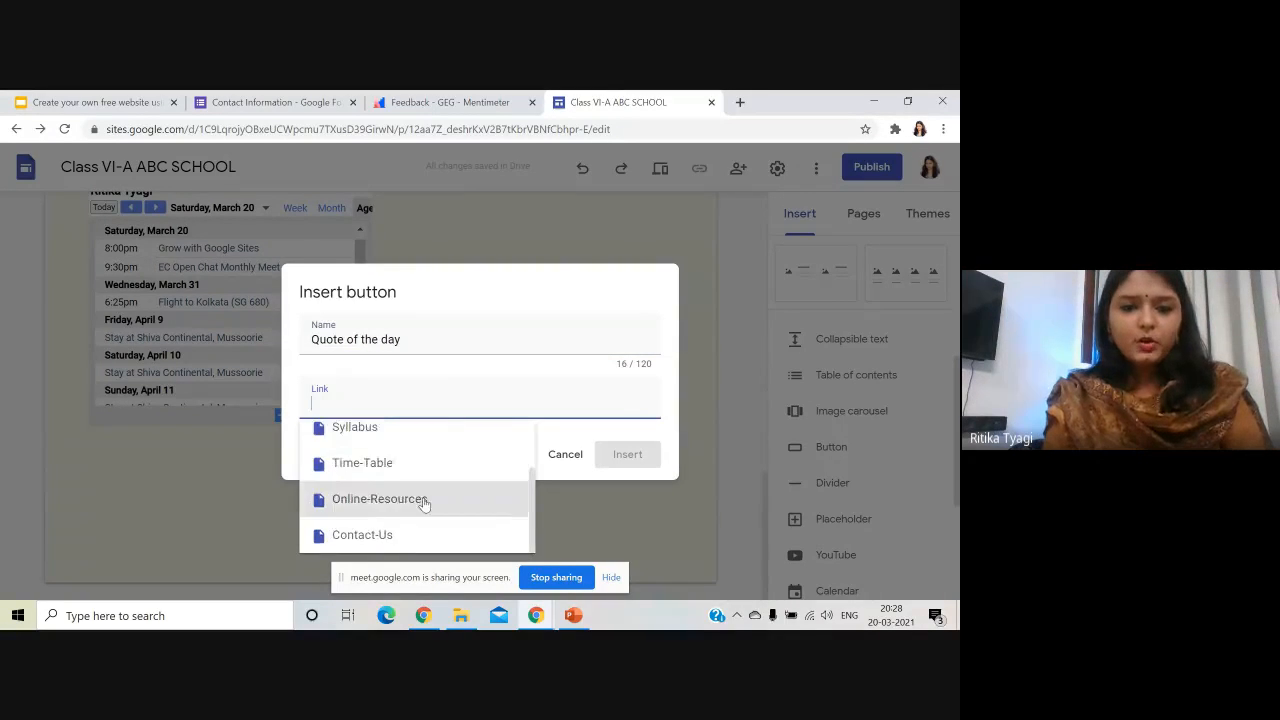
pyautogui.click(423, 500)
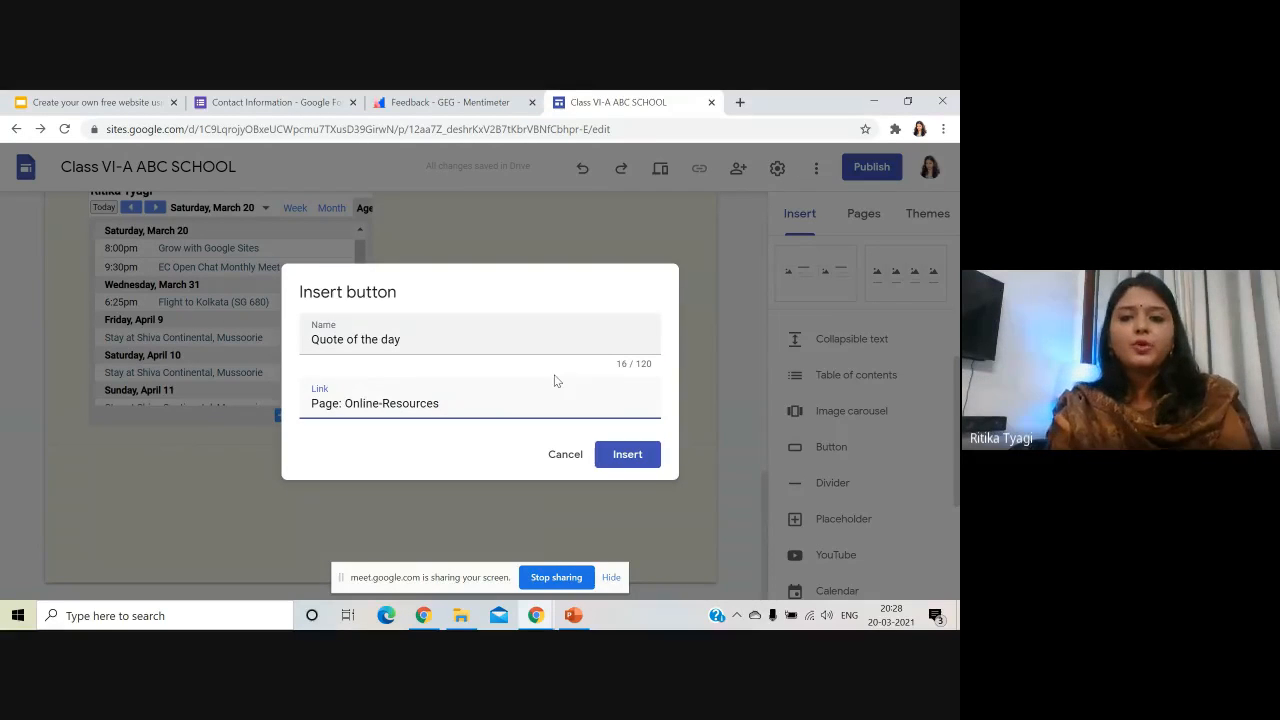
pyautogui.click(627, 456)
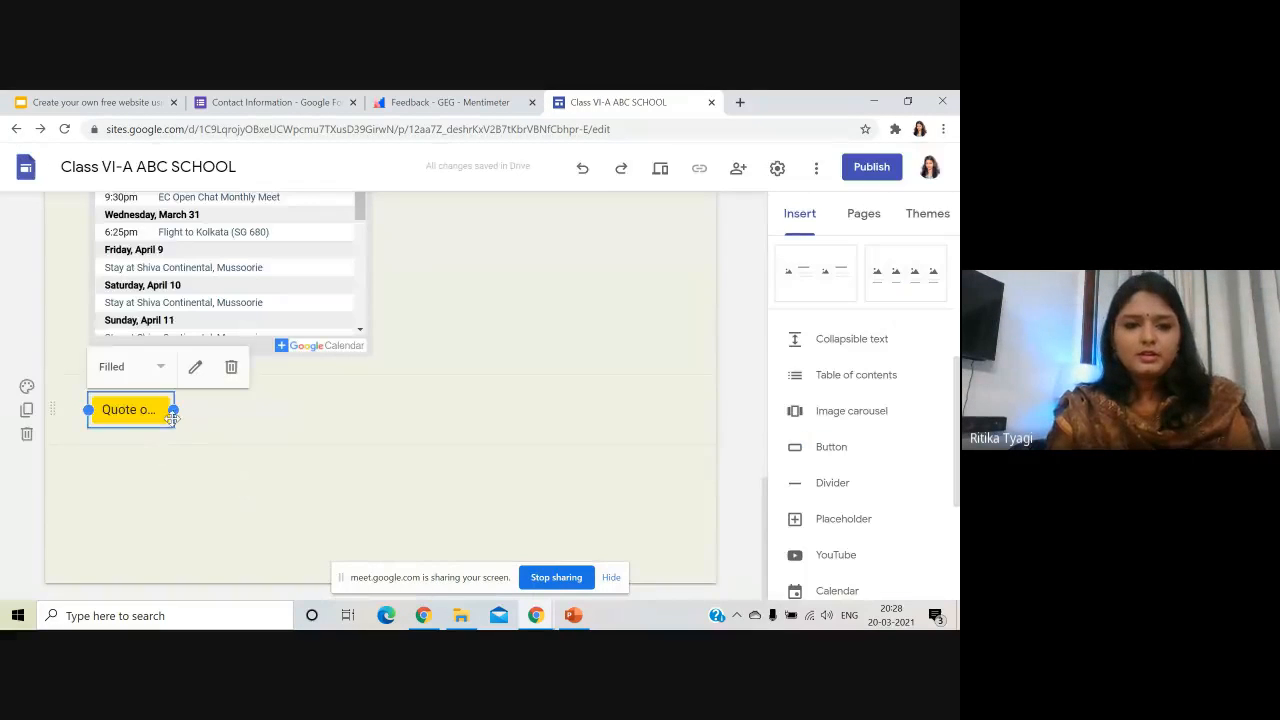
pyautogui.moveTo(168, 412); pyautogui.dragTo(445, 422)
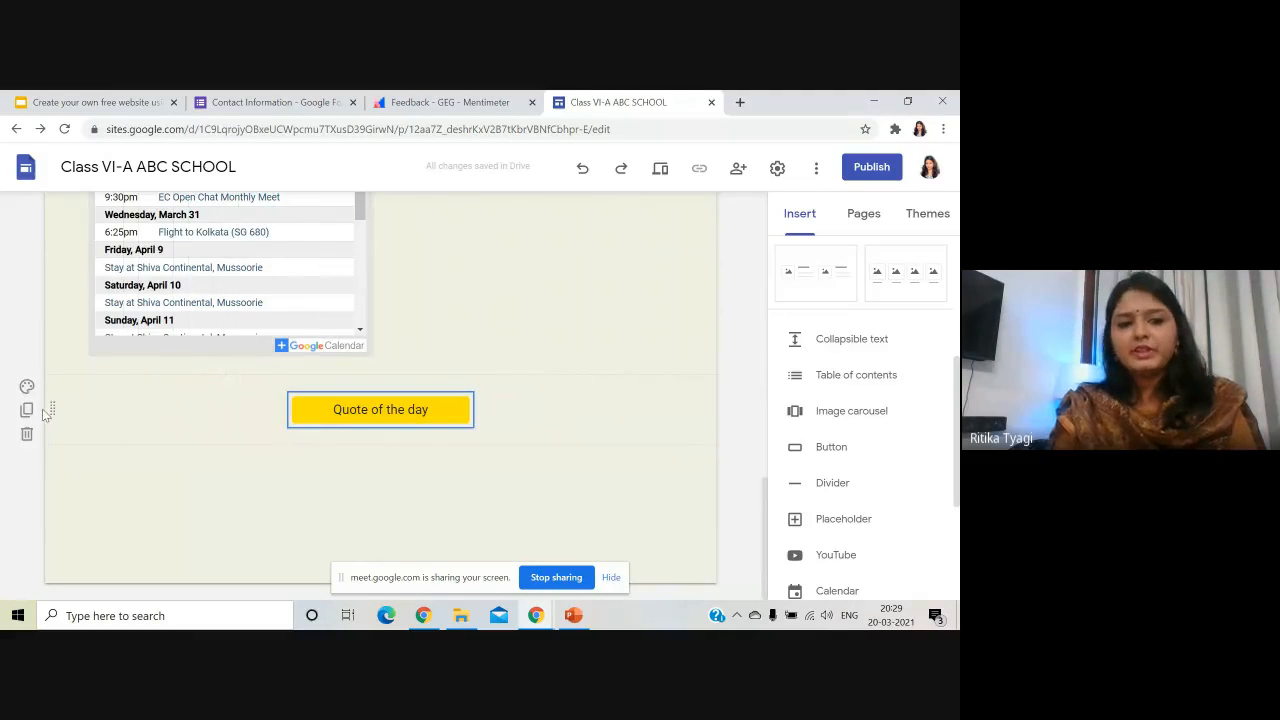
# - After trying Emphasis 1 and yellow, give the button's section a solid blue gallery-image background
pyautogui.click(27, 386)
pyautogui.click(122, 448)
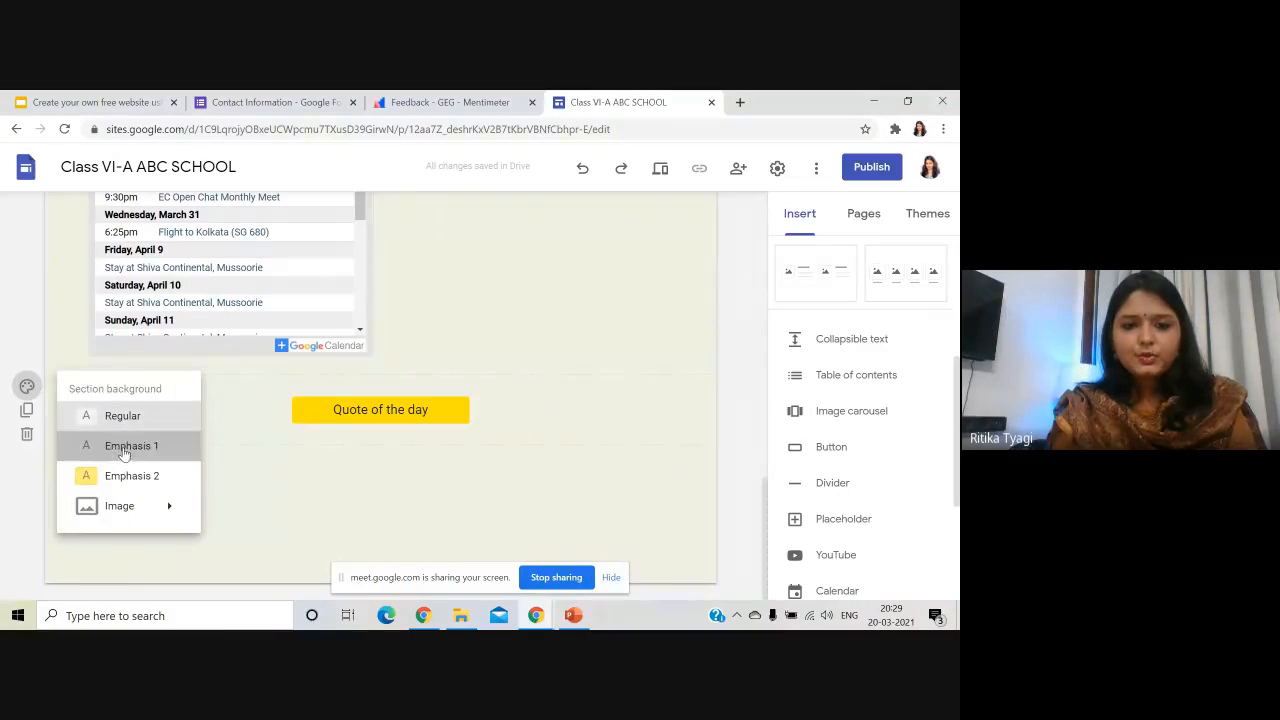
pyautogui.click(27, 386)
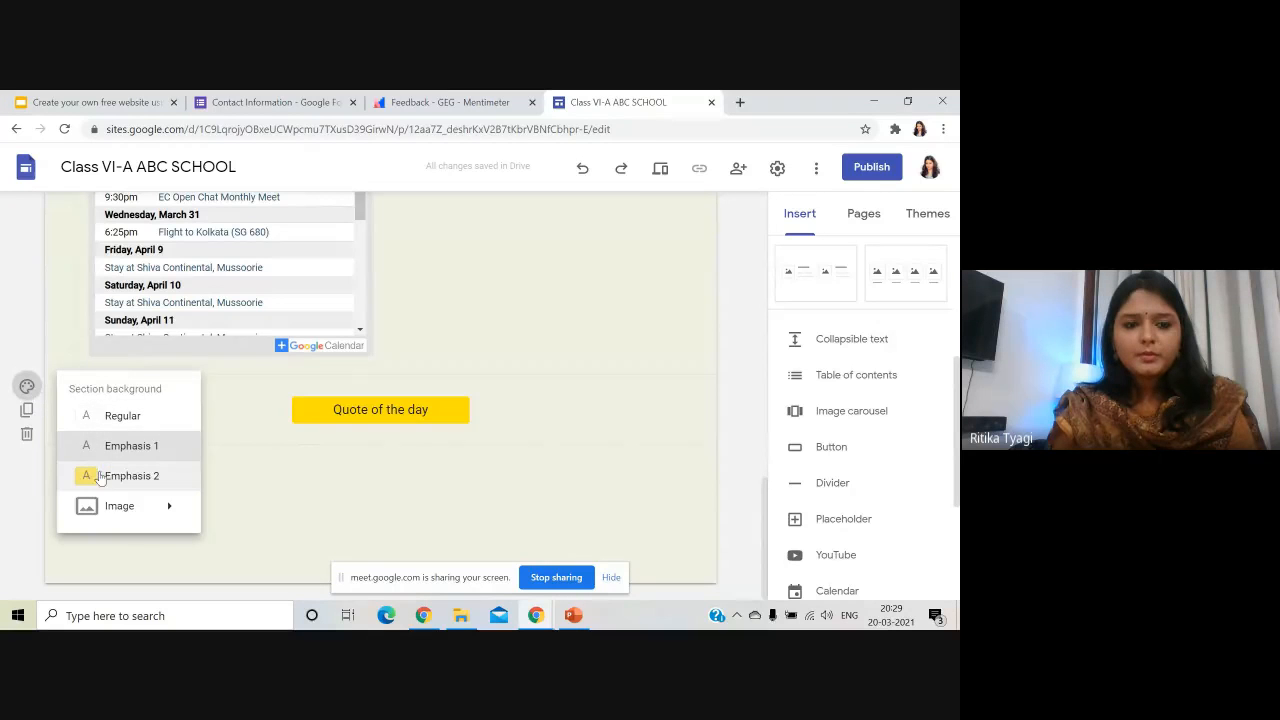
pyautogui.click(105, 476)
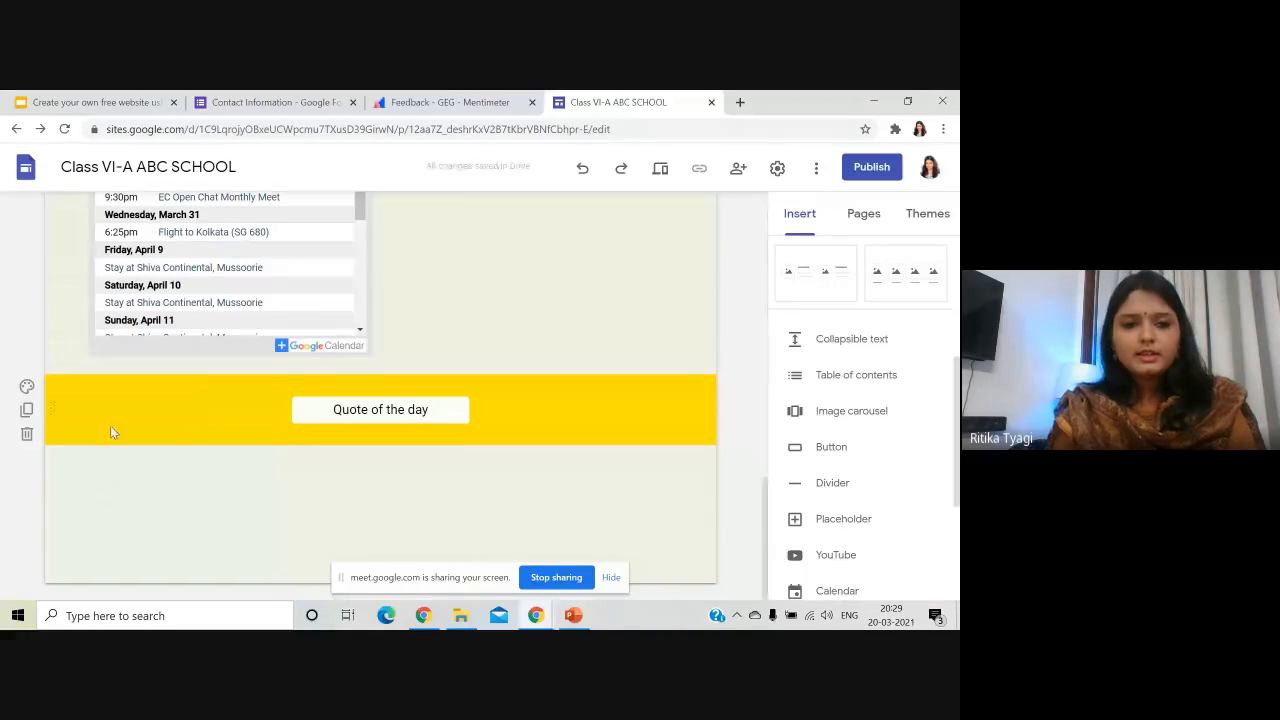
pyautogui.click(27, 386)
pyautogui.moveTo(124, 506)
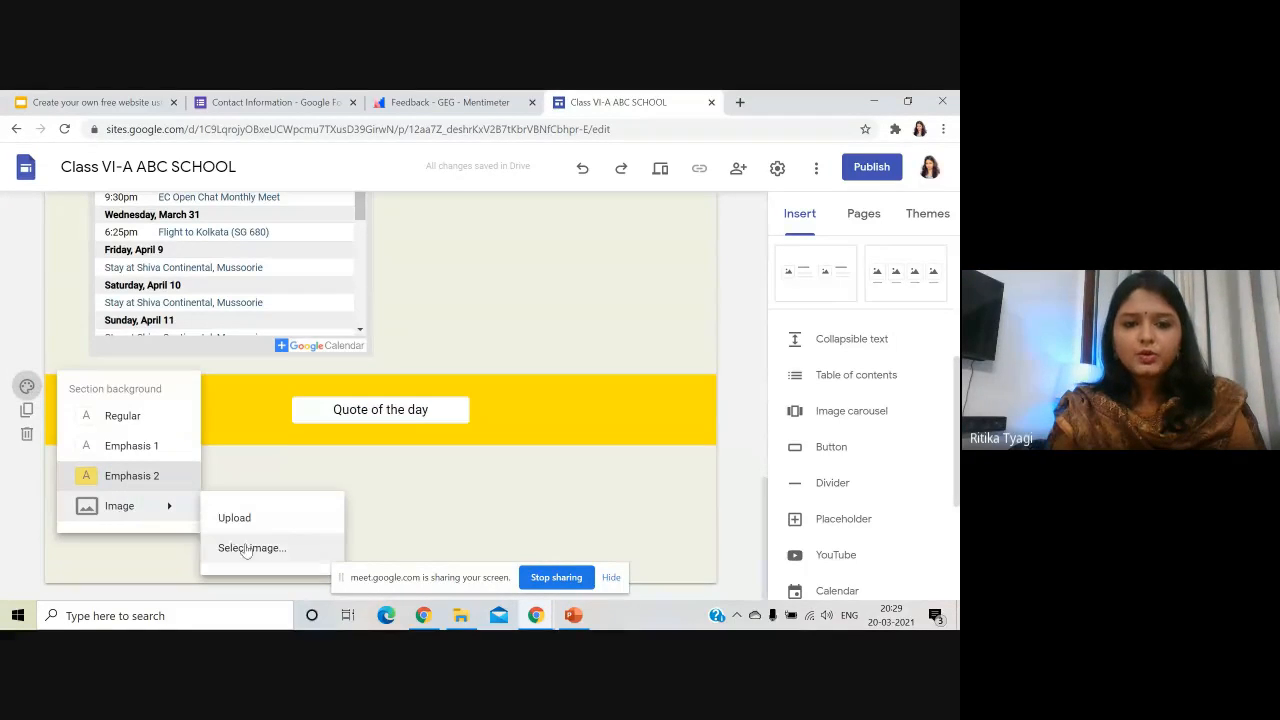
pyautogui.click(248, 549)
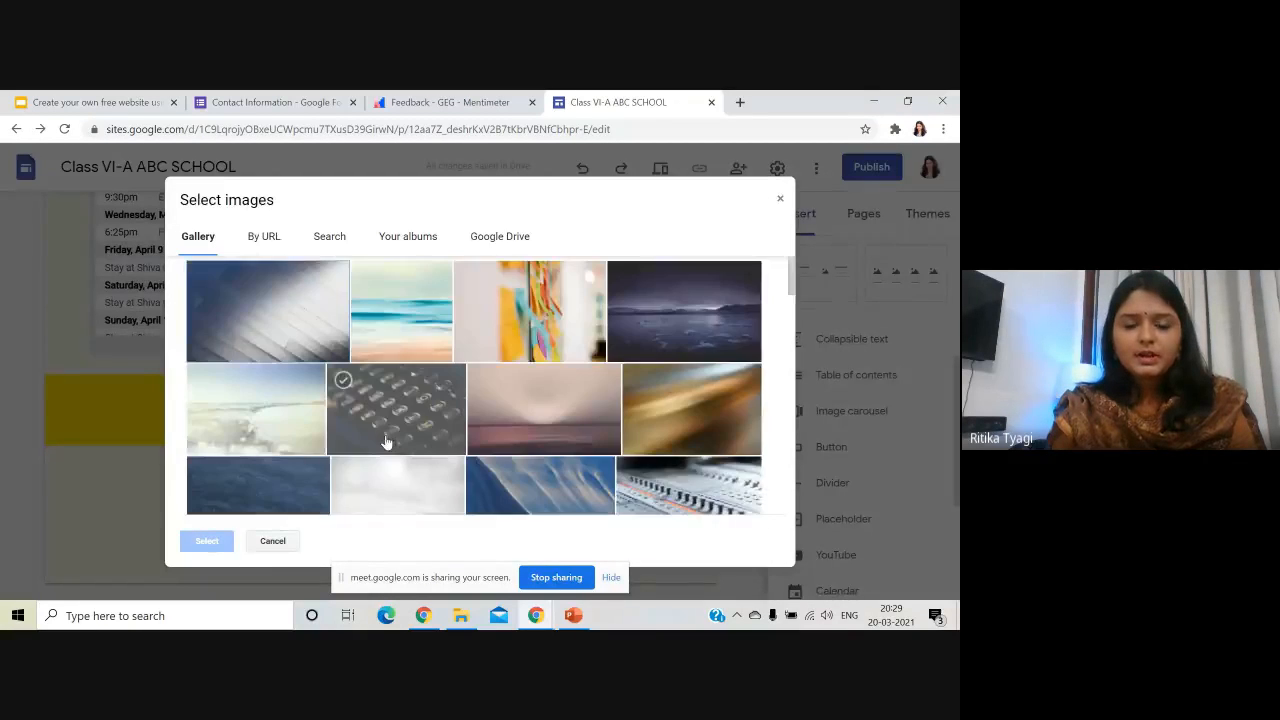
pyautogui.scroll(-10, 386, 441)
pyautogui.click(546, 325)
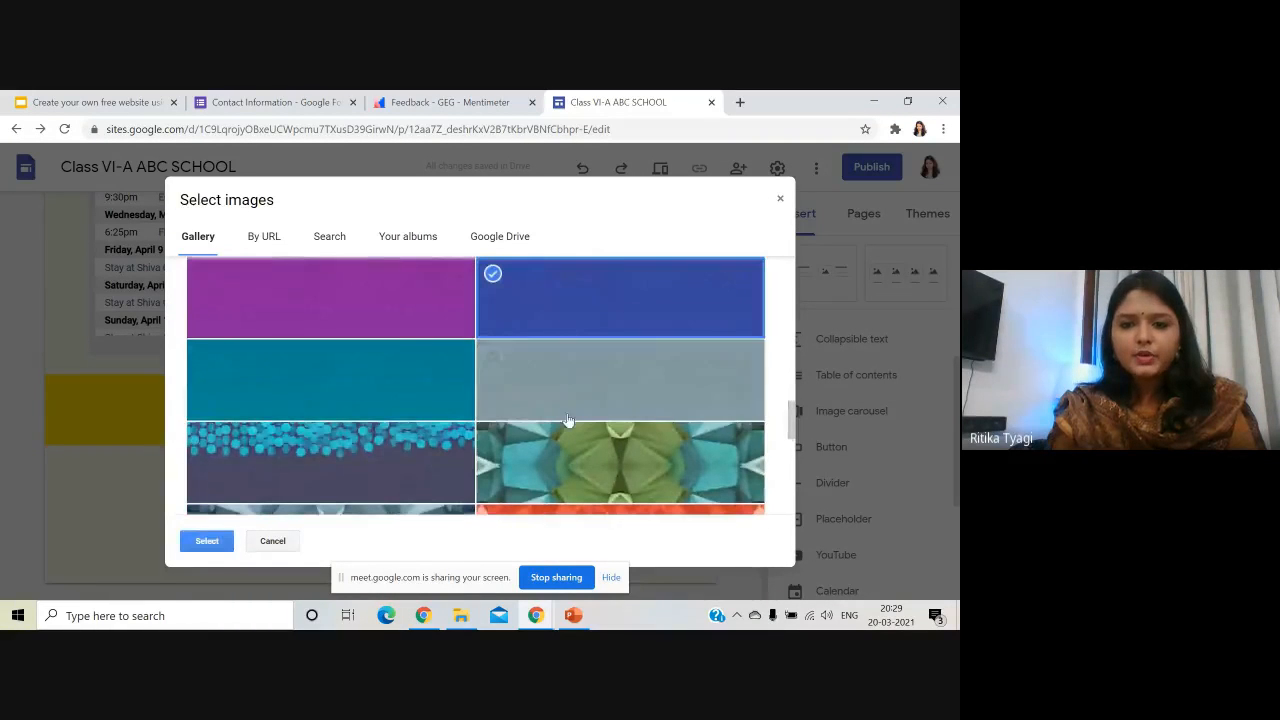
pyautogui.click(214, 541)
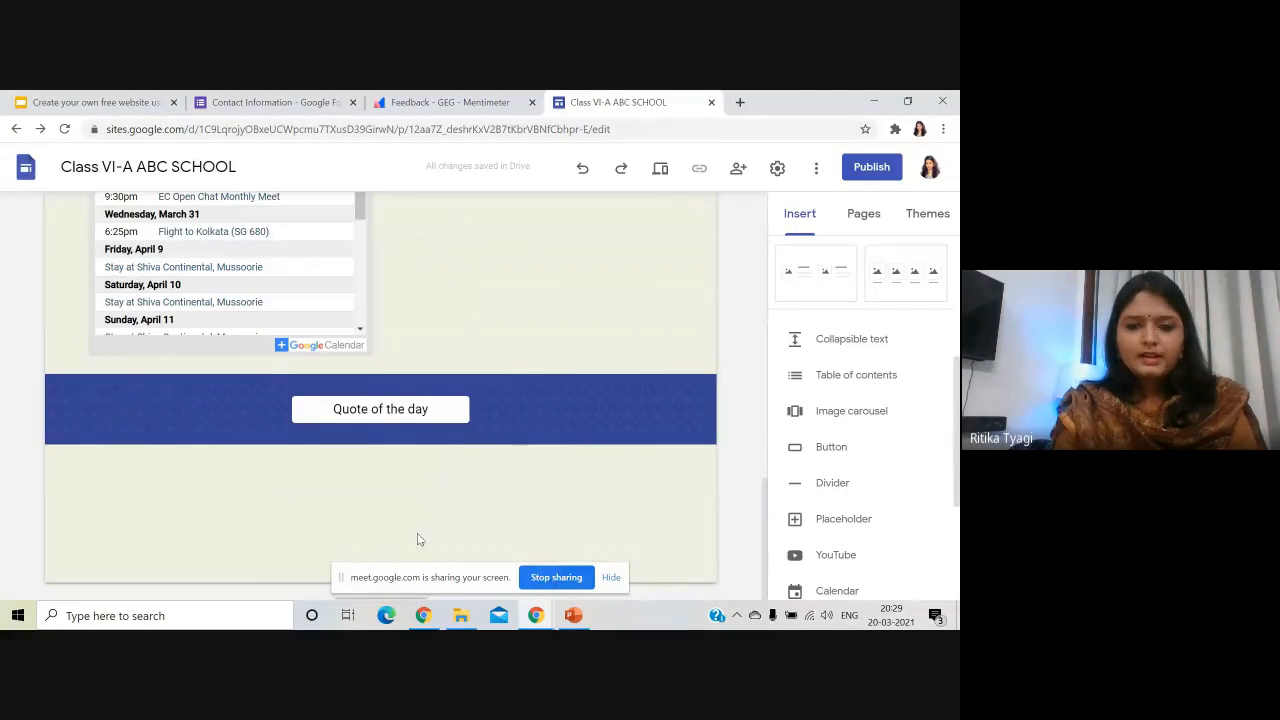
# - Bring up and dismiss the quick insert options in the blank area below the button
pyautogui.doubleClick(275, 571)
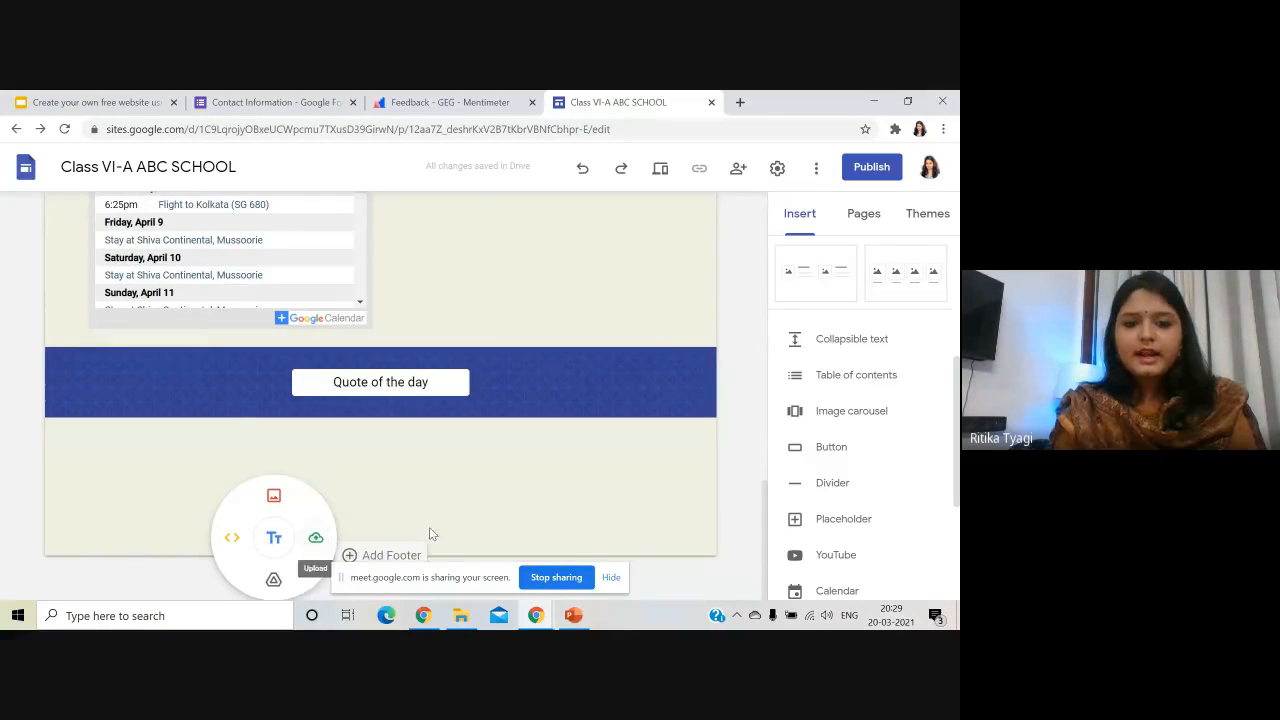
pyautogui.click(351, 559)
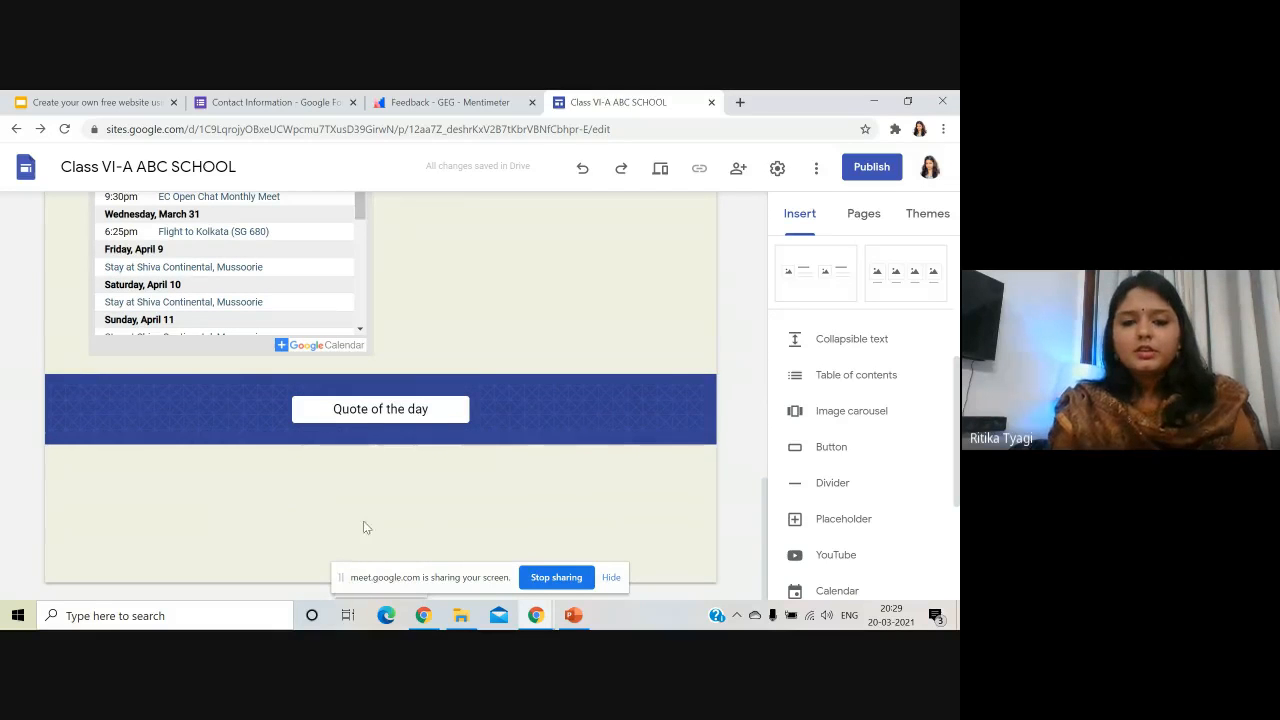
pyautogui.doubleClick(288, 568)
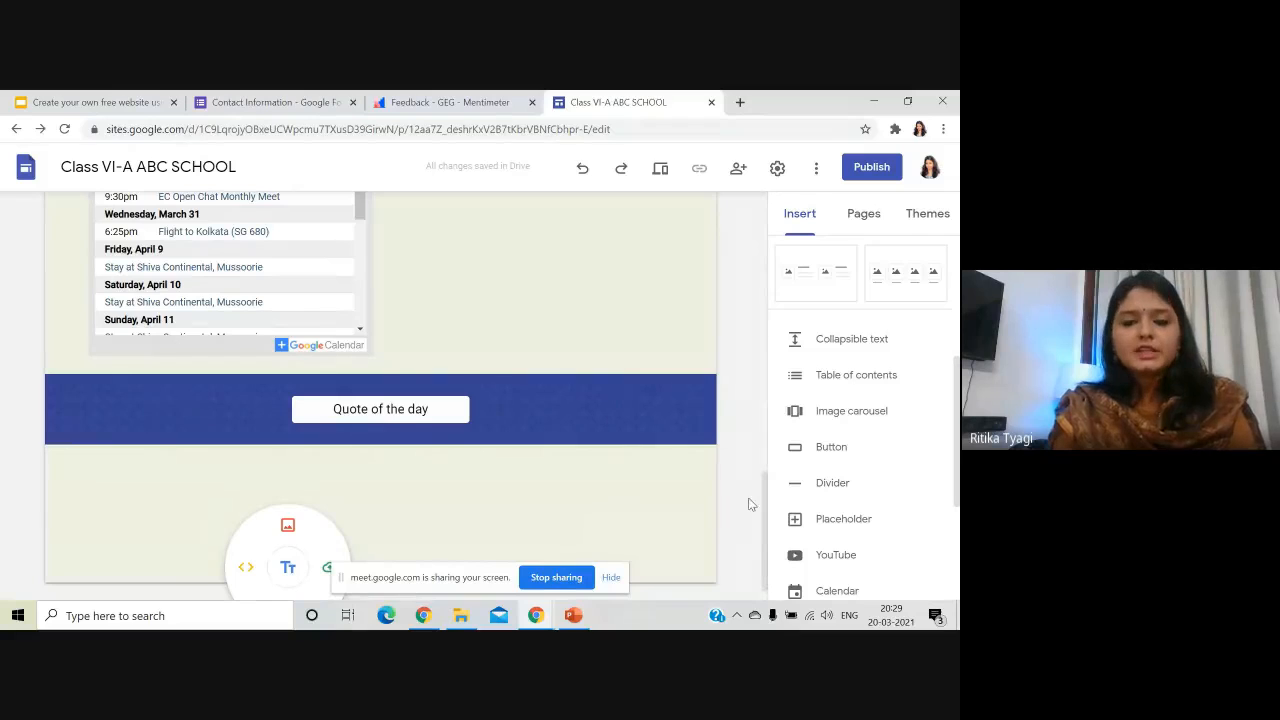
pyautogui.scroll(2, 749, 503)
pyautogui.scroll(-2, 734, 503)
pyautogui.click(398, 555)
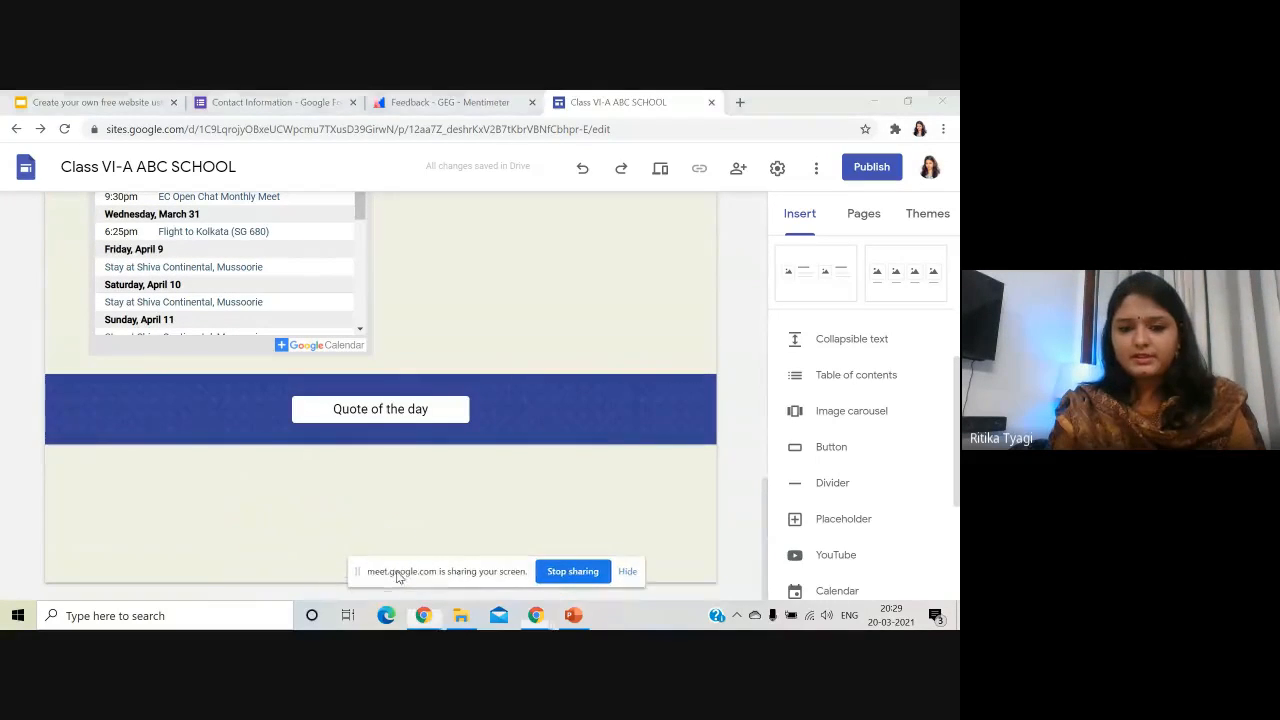
# - Add a centred footer reading 'For more information, visit the campus or call the landline number.'
pyautogui.click(367, 585)
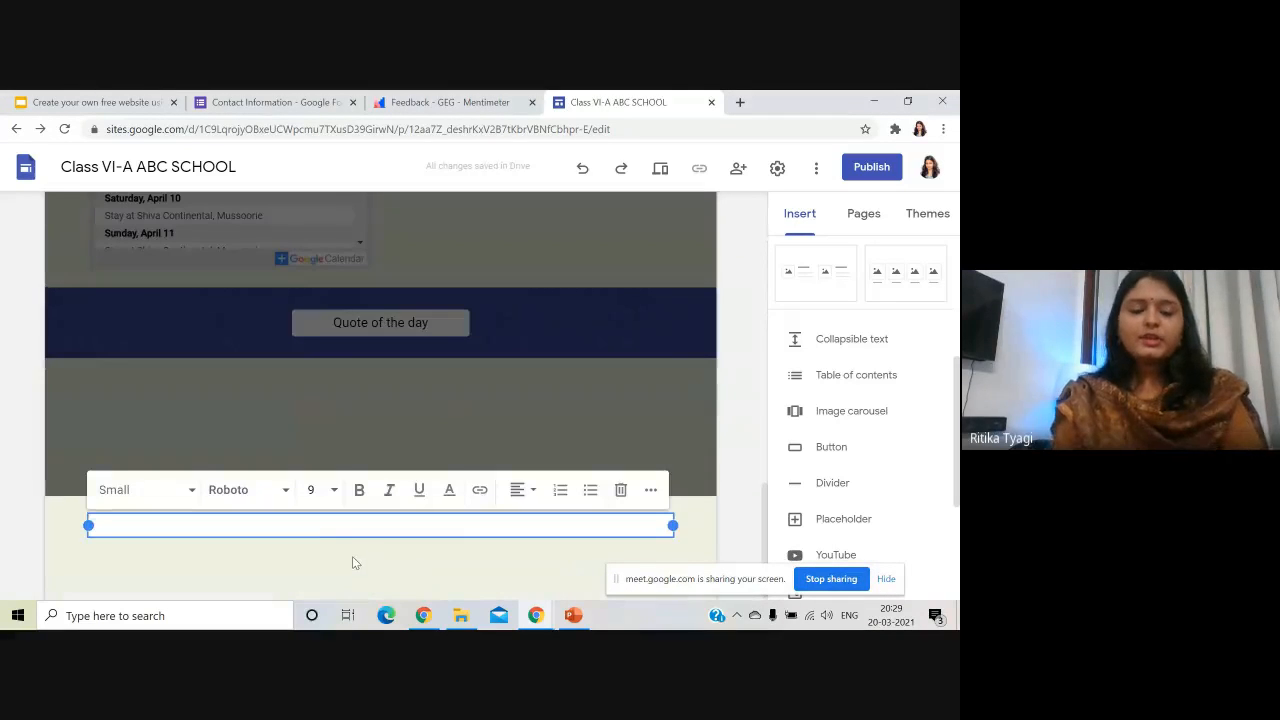
pyautogui.write('for')
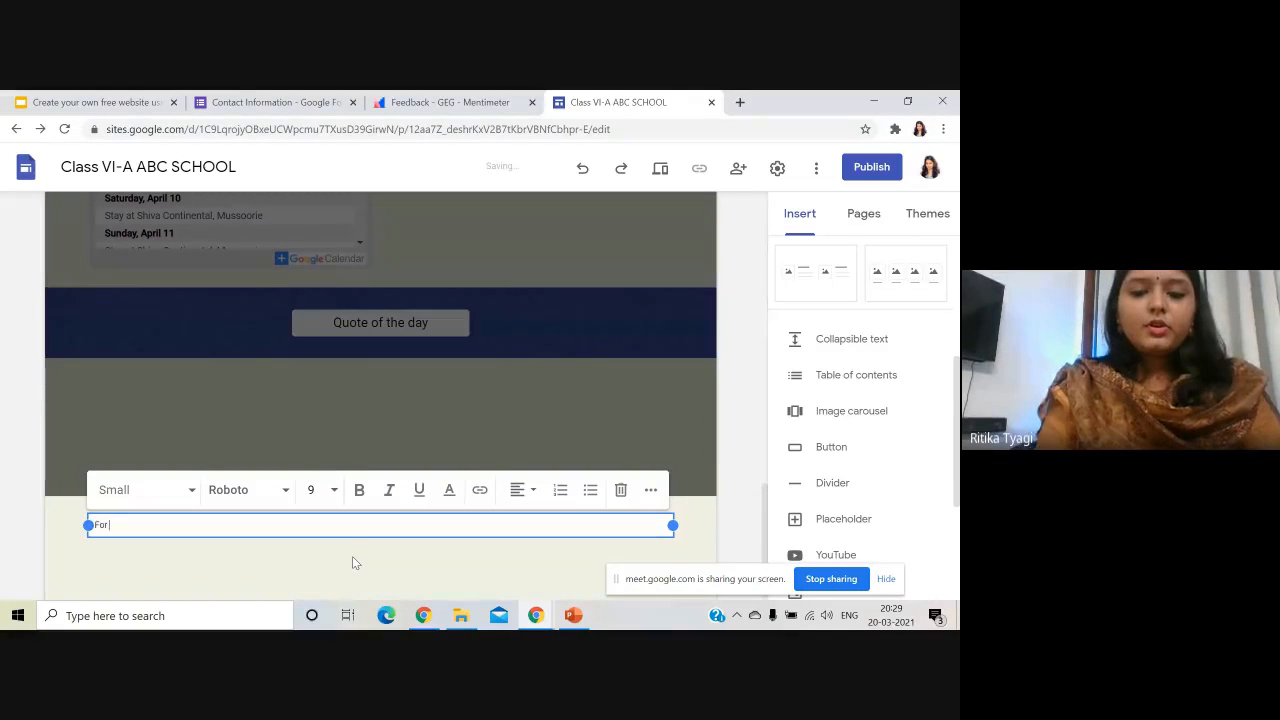
pyautogui.write(' more informat')
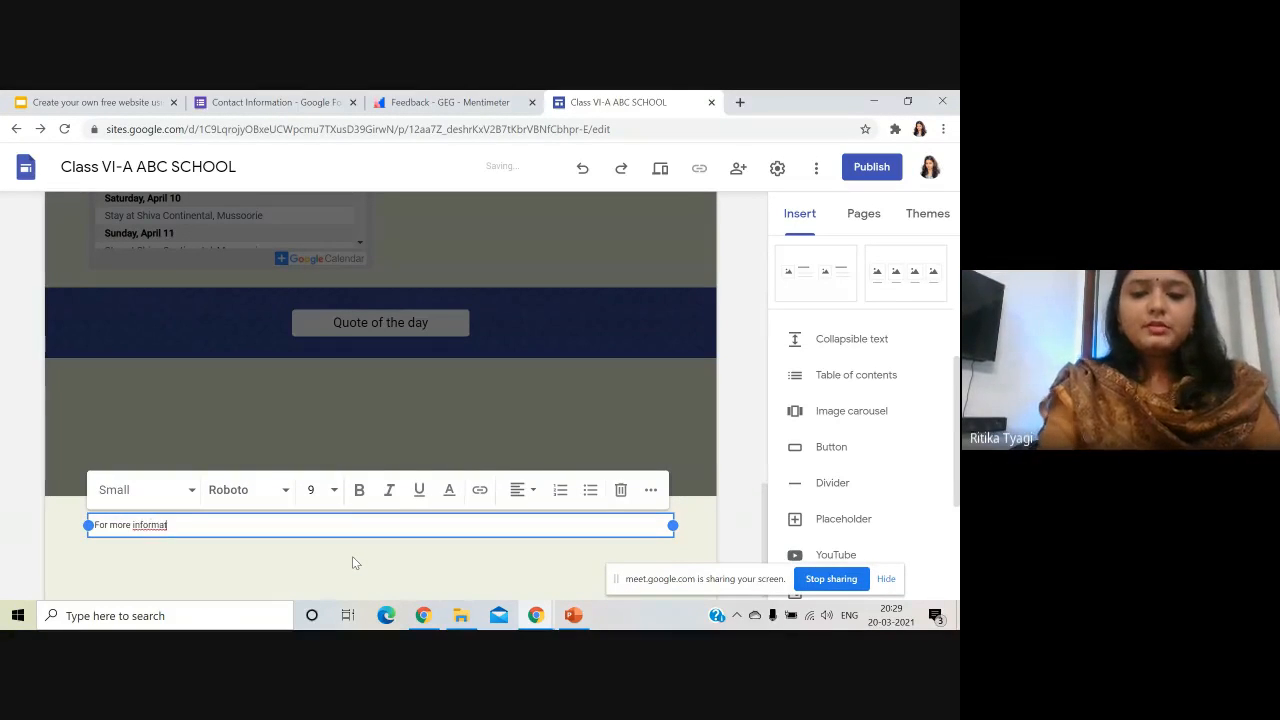
pyautogui.write('ion, visit t')
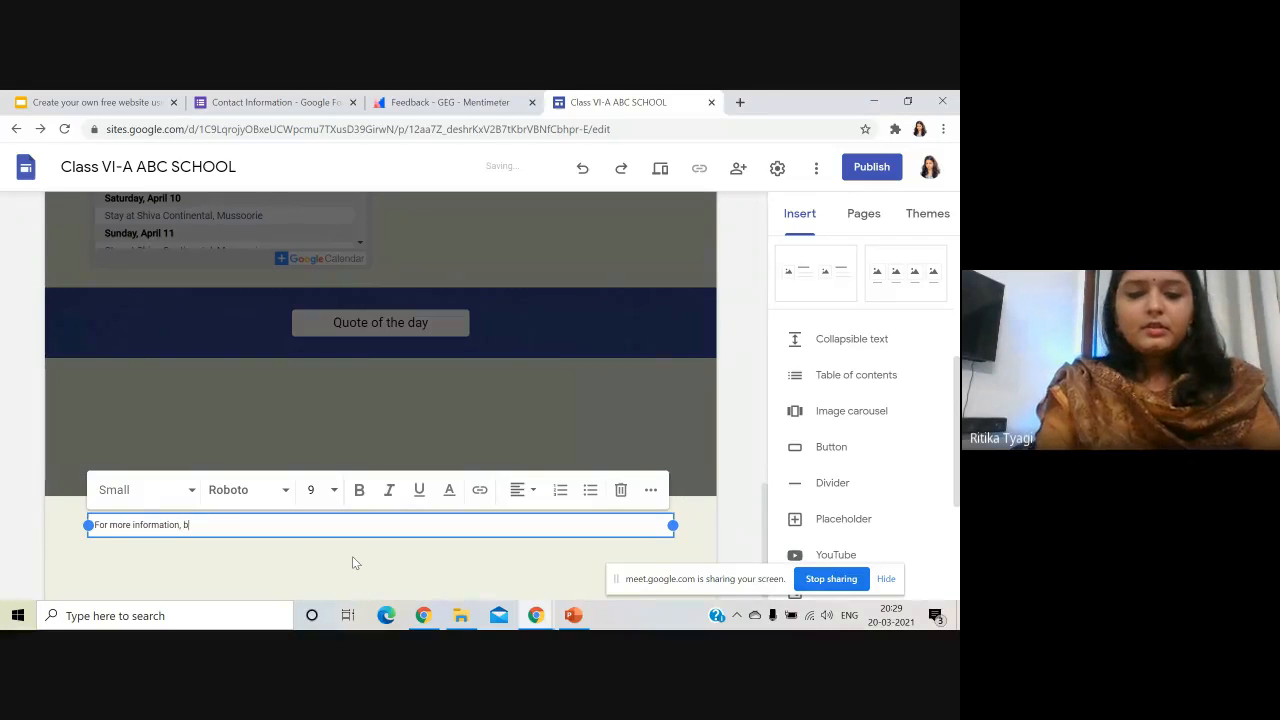
pyautogui.write('he cam')
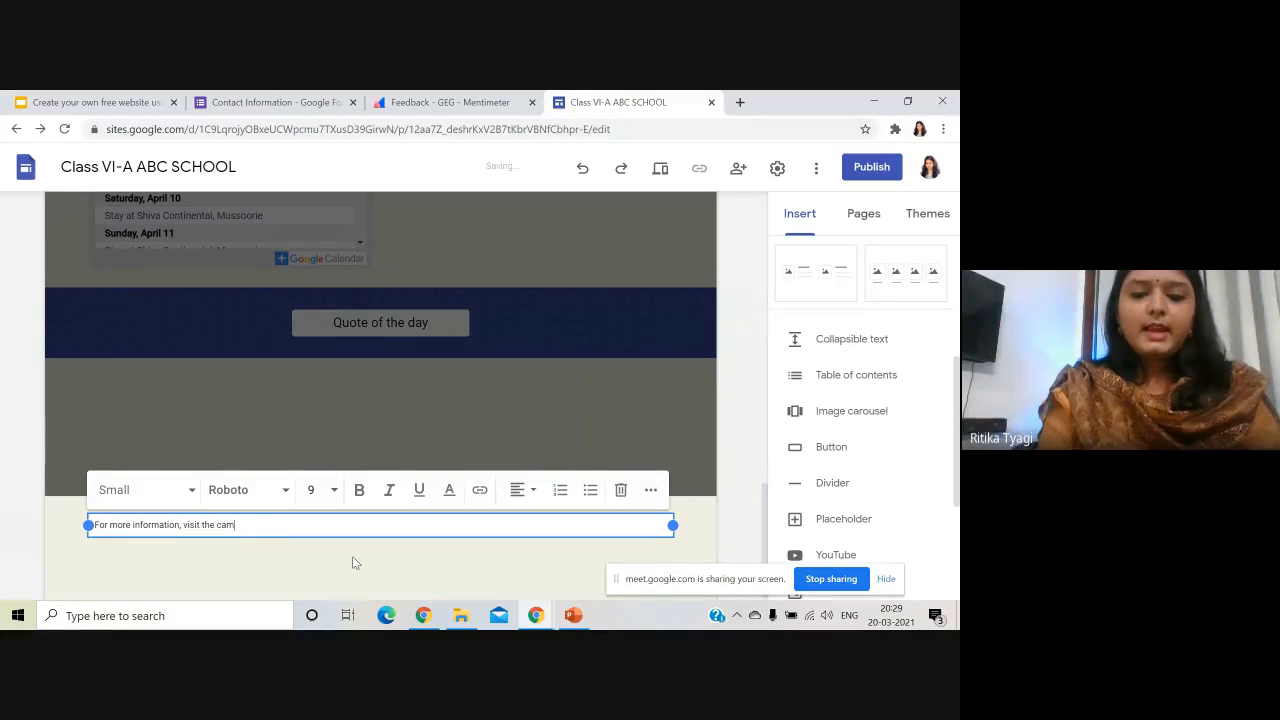
pyautogui.write('pus ')
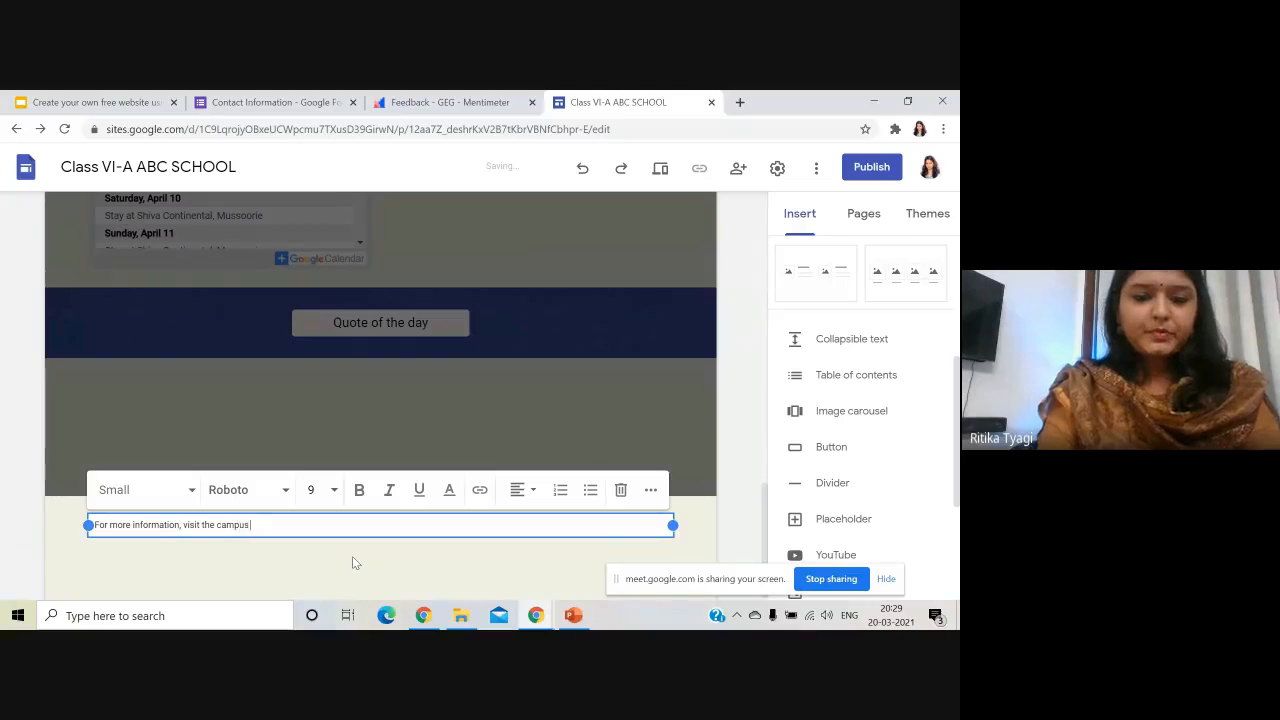
pyautogui.write('or call the ')
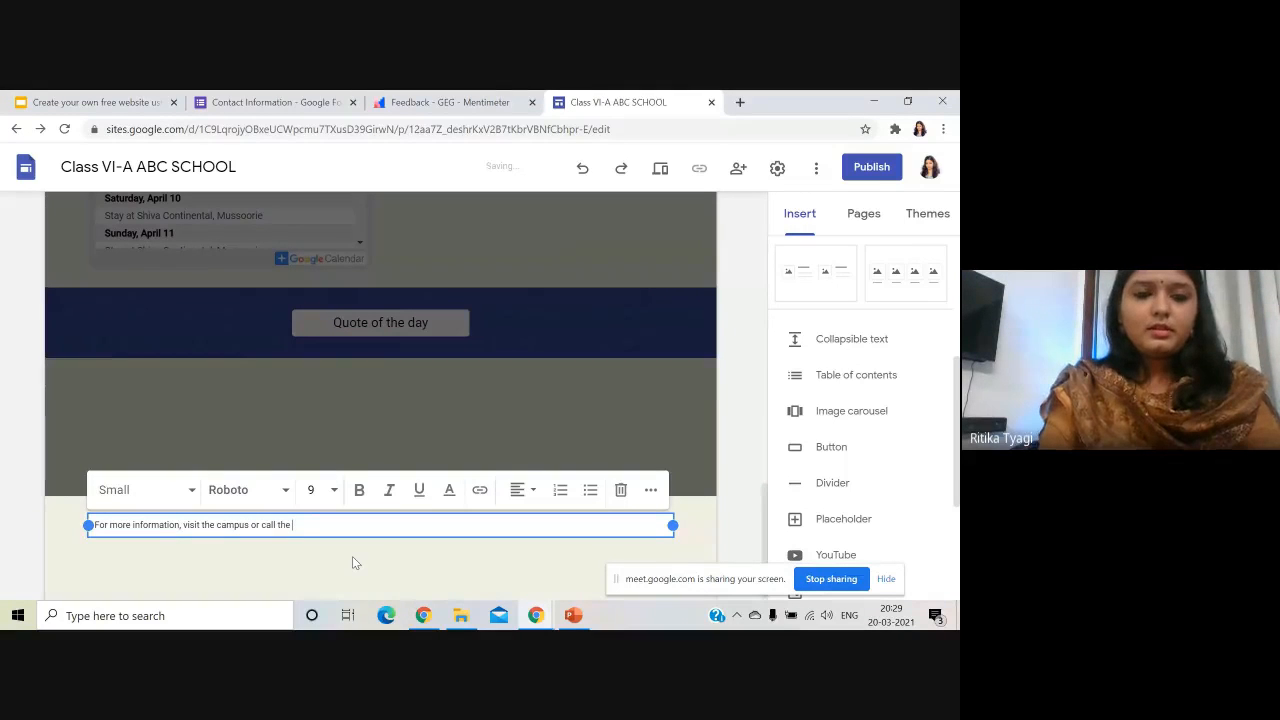
pyautogui.write('landline n')
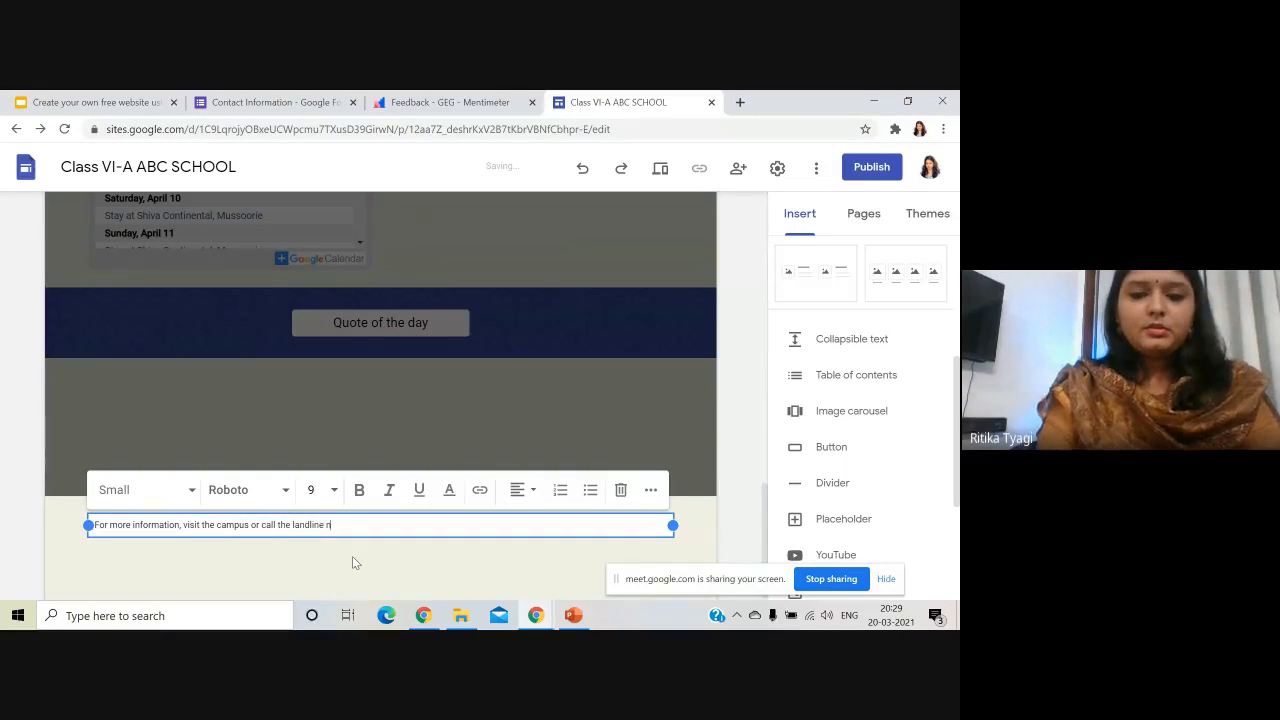
pyautogui.write('umber.')
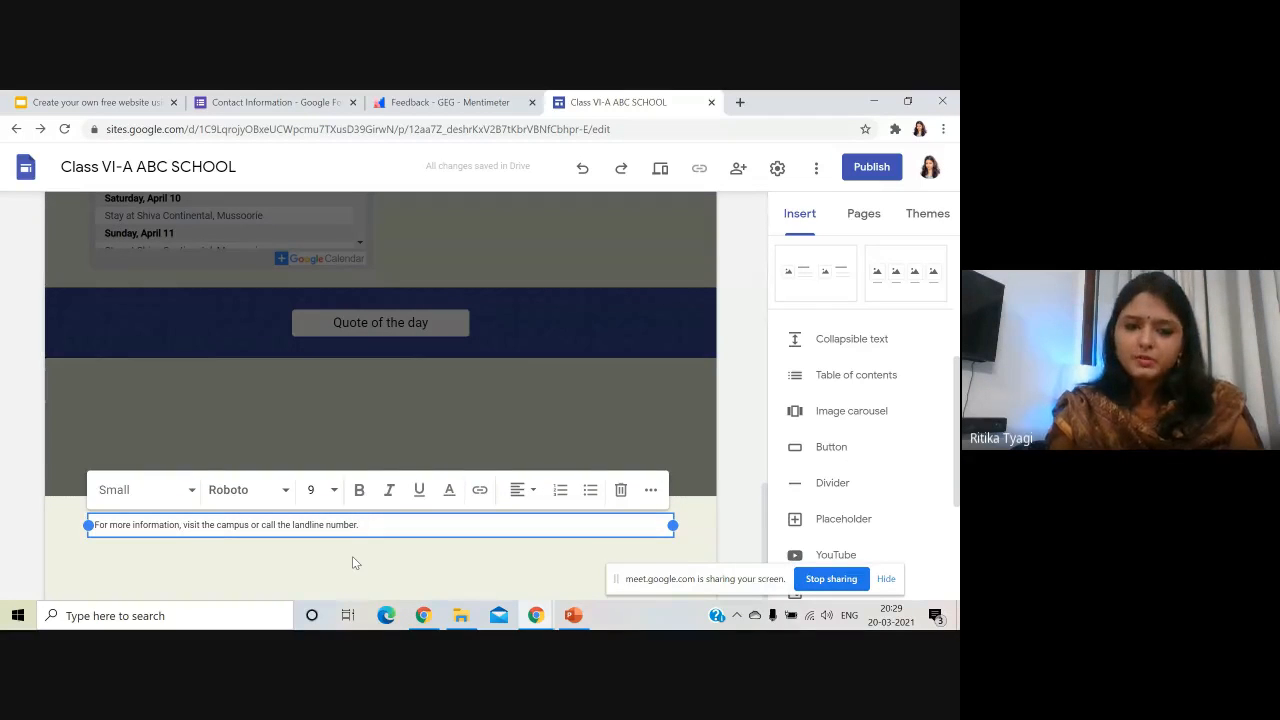
pyautogui.click(522, 489)
pyautogui.click(518, 533)
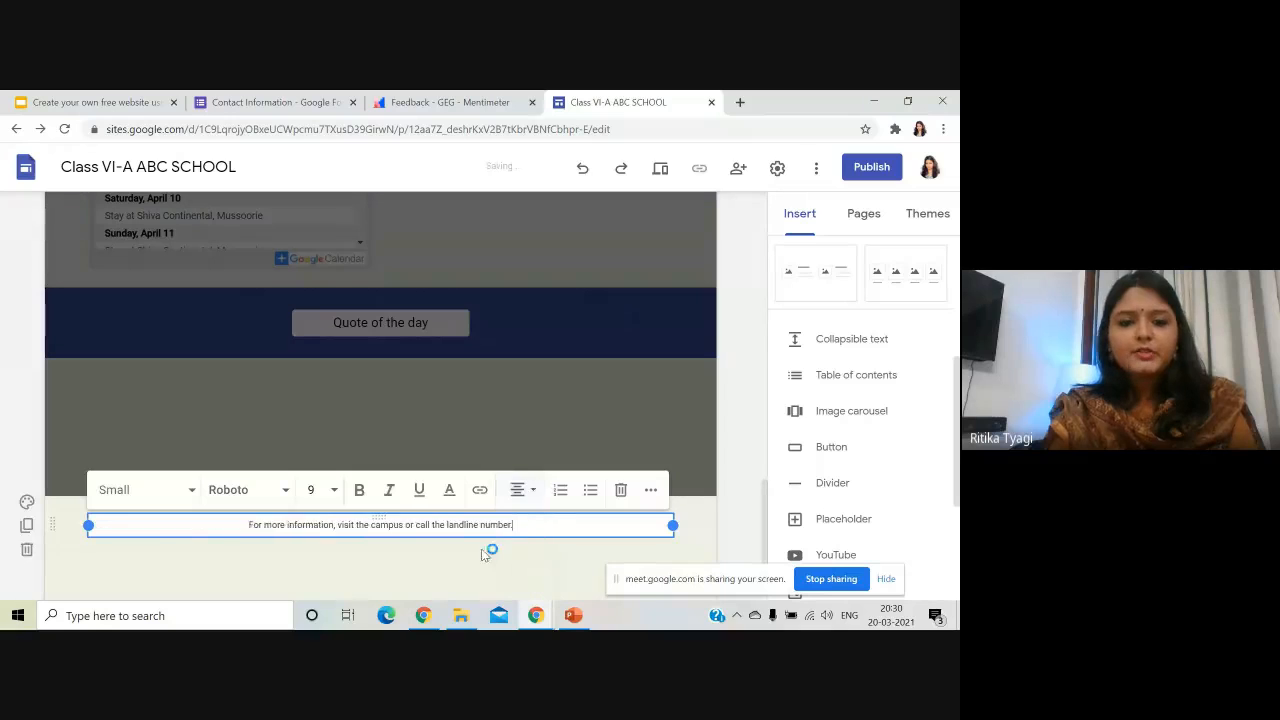
pyautogui.click(486, 549)
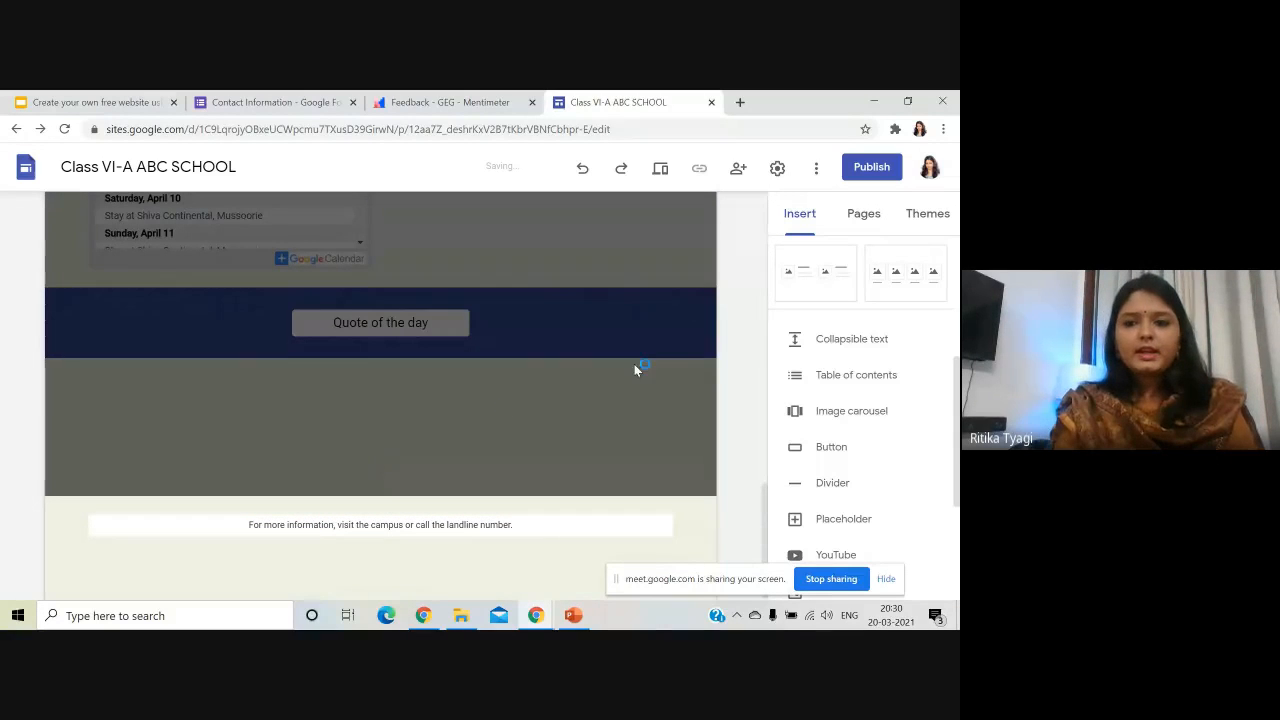
pyautogui.scroll(6, 606, 384)
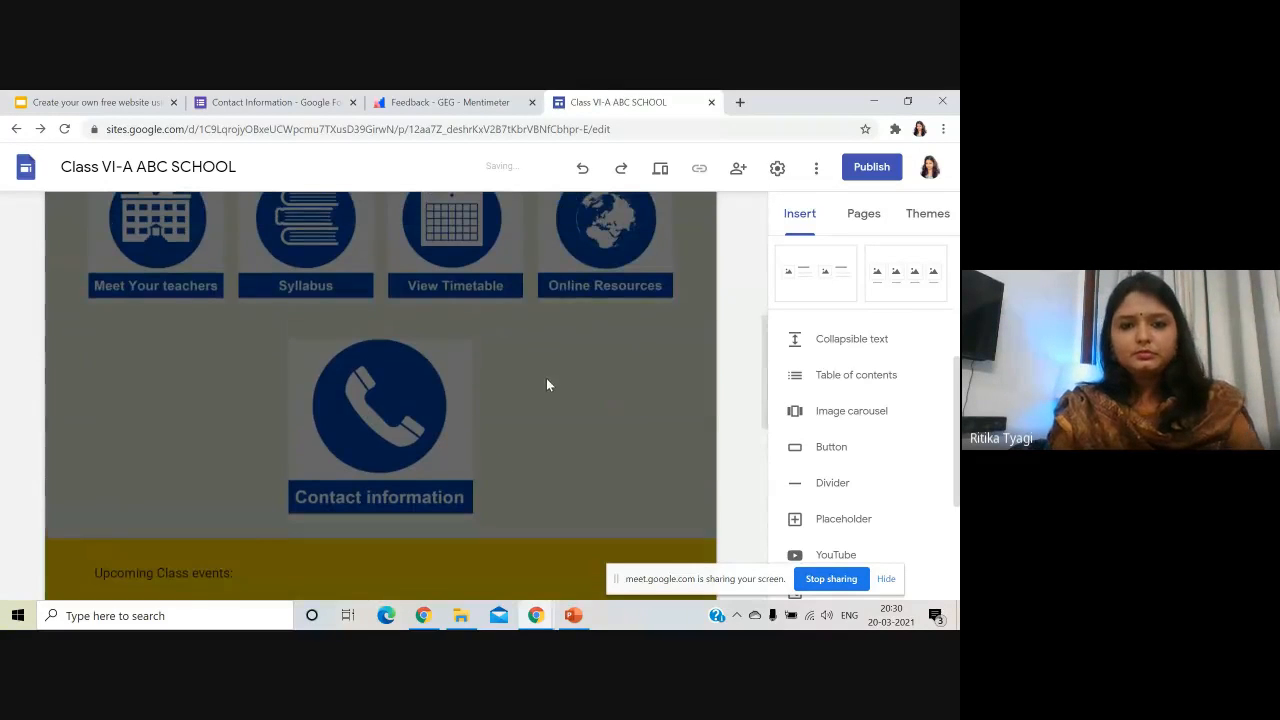
pyautogui.scroll(-2, 250, 413)
pyautogui.scroll(-5, 250, 413)
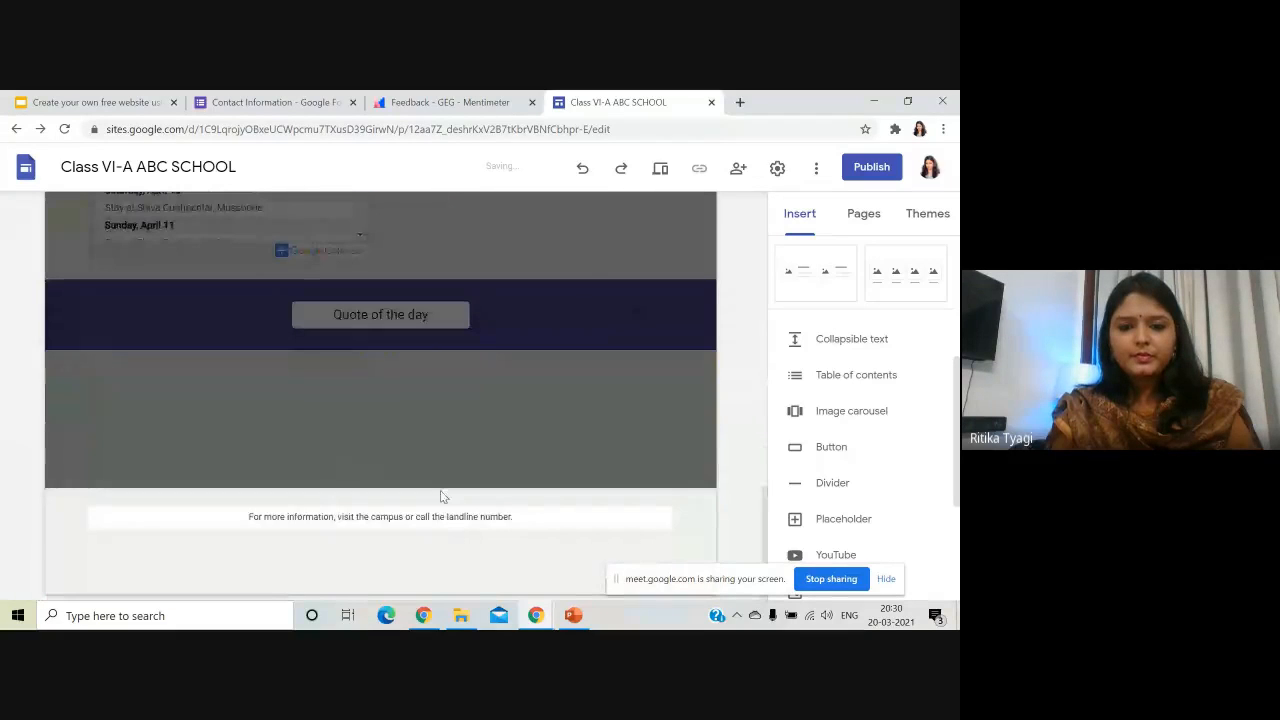
pyautogui.click(183, 520)
pyautogui.click(27, 494)
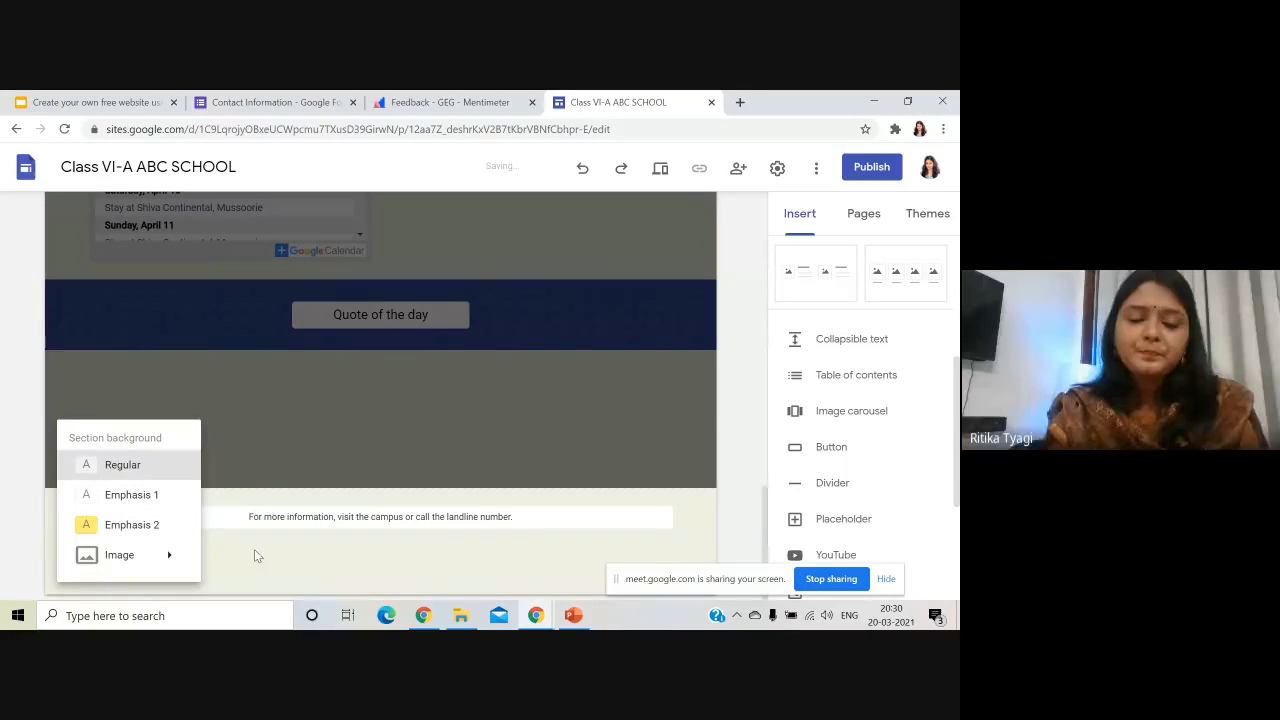
pyautogui.click(197, 530)
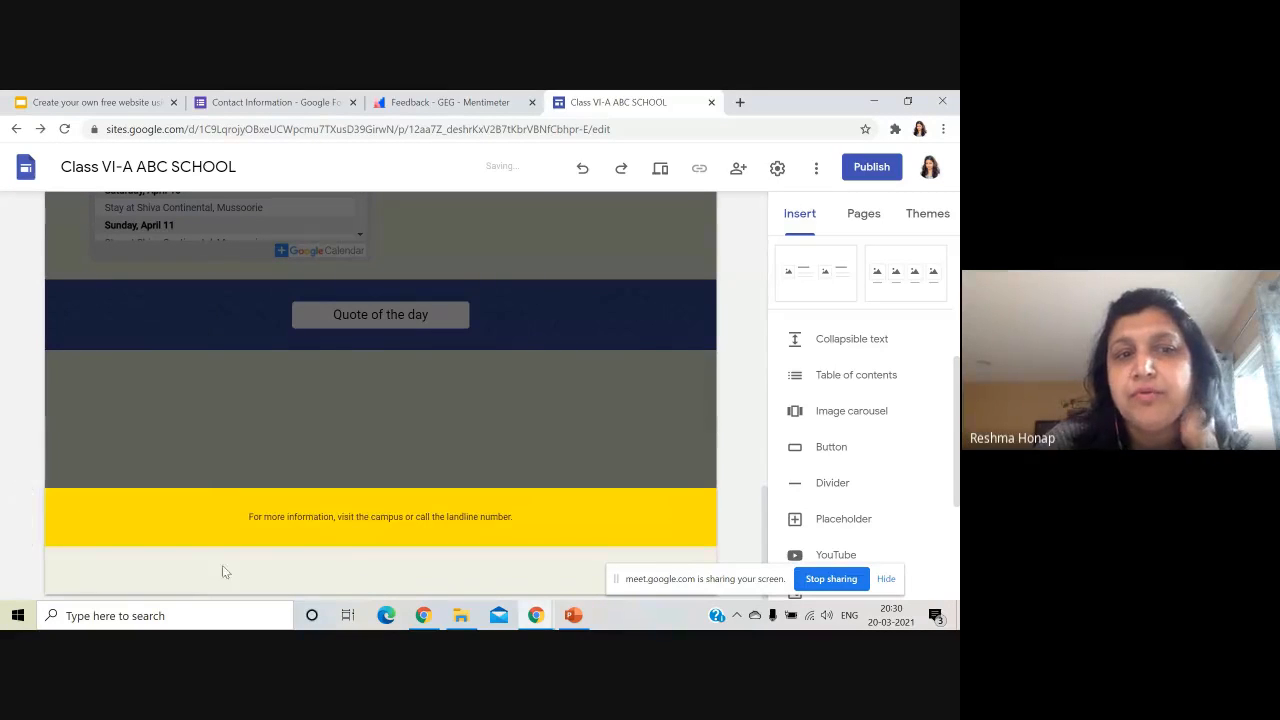
pyautogui.scroll(15, 700, 393)
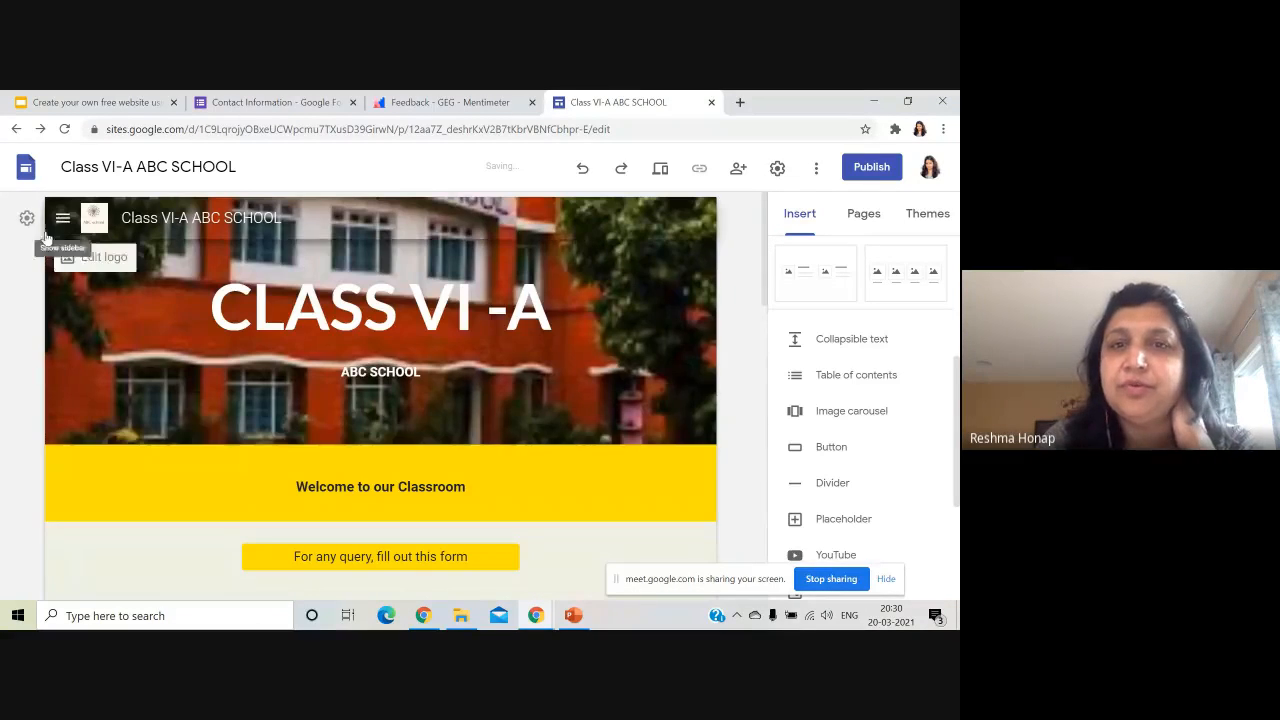
pyautogui.scroll(-10, 730, 355)
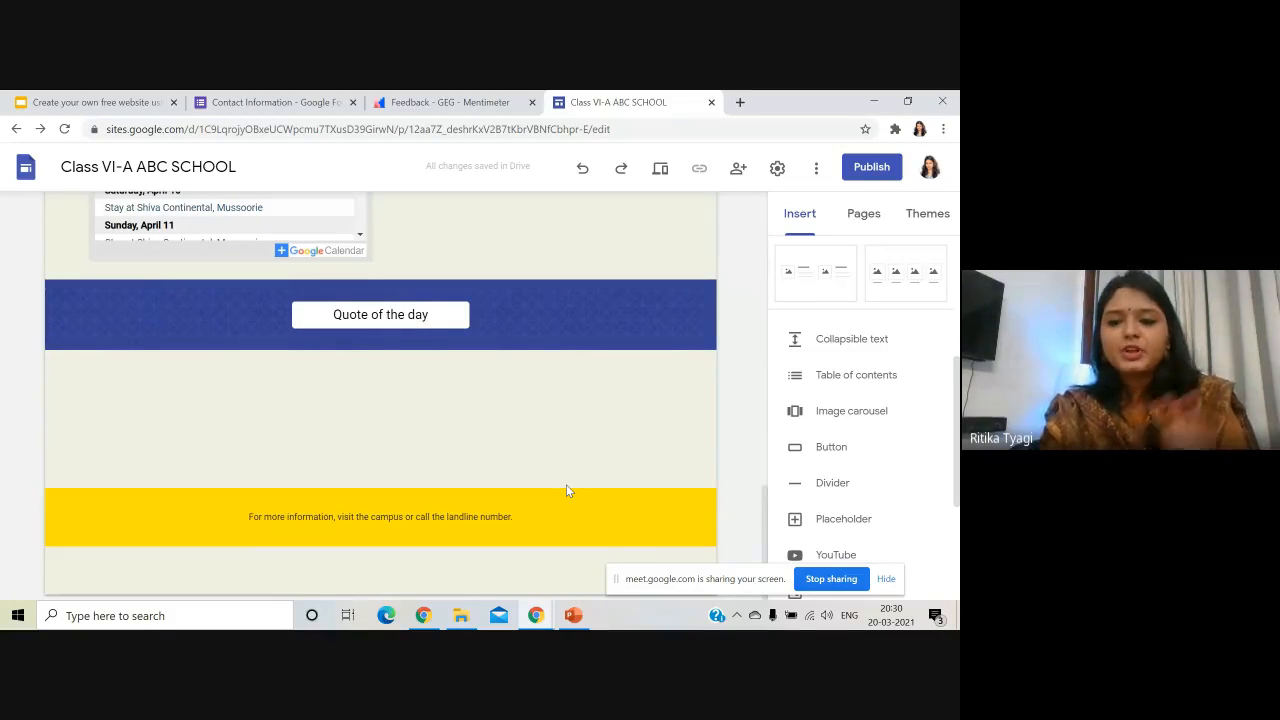
pyautogui.scroll(15, 575, 489)
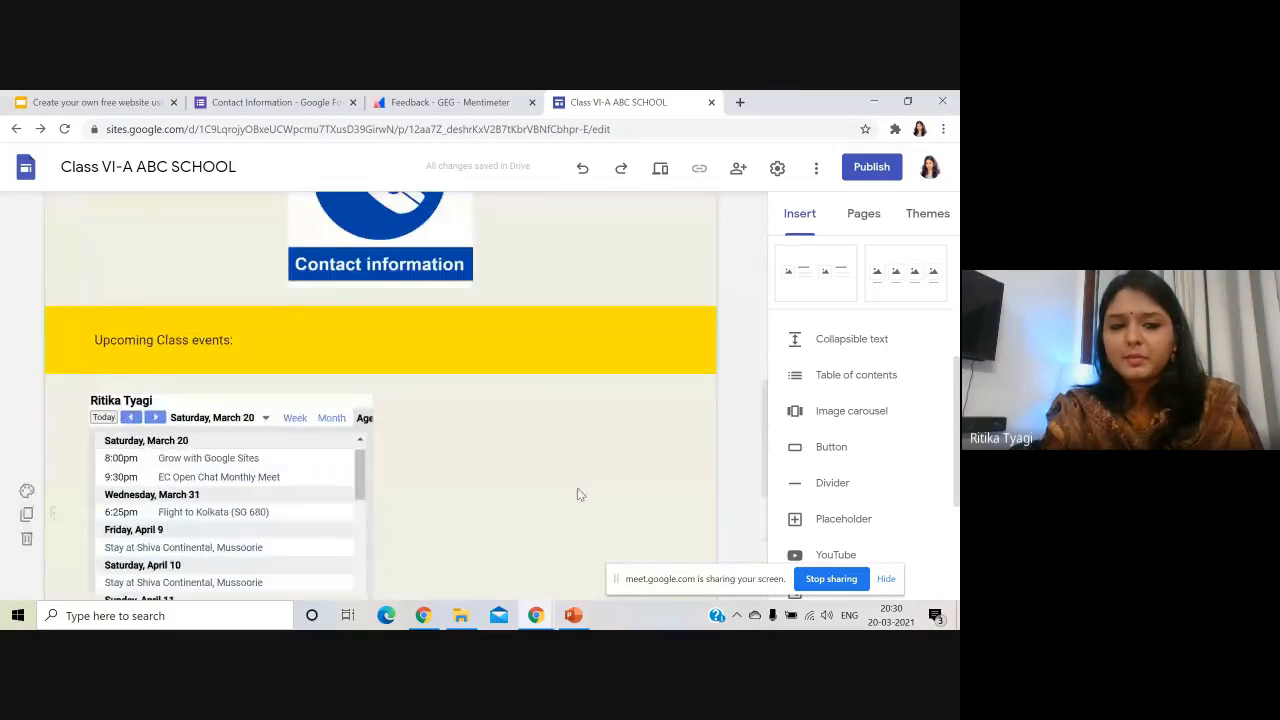
pyautogui.scroll(2, 570, 498)
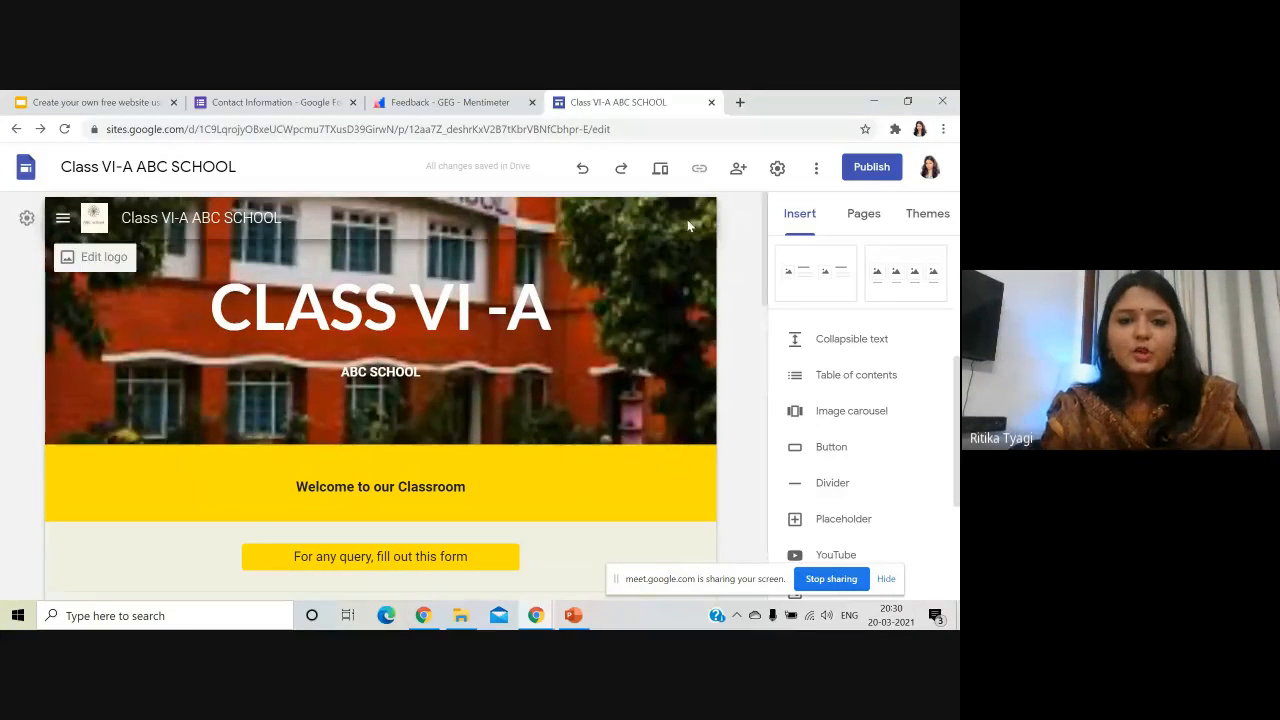
# - Go to the Meet Your Teachers page and insert an image-plus-text layout section
pyautogui.click(60, 219)
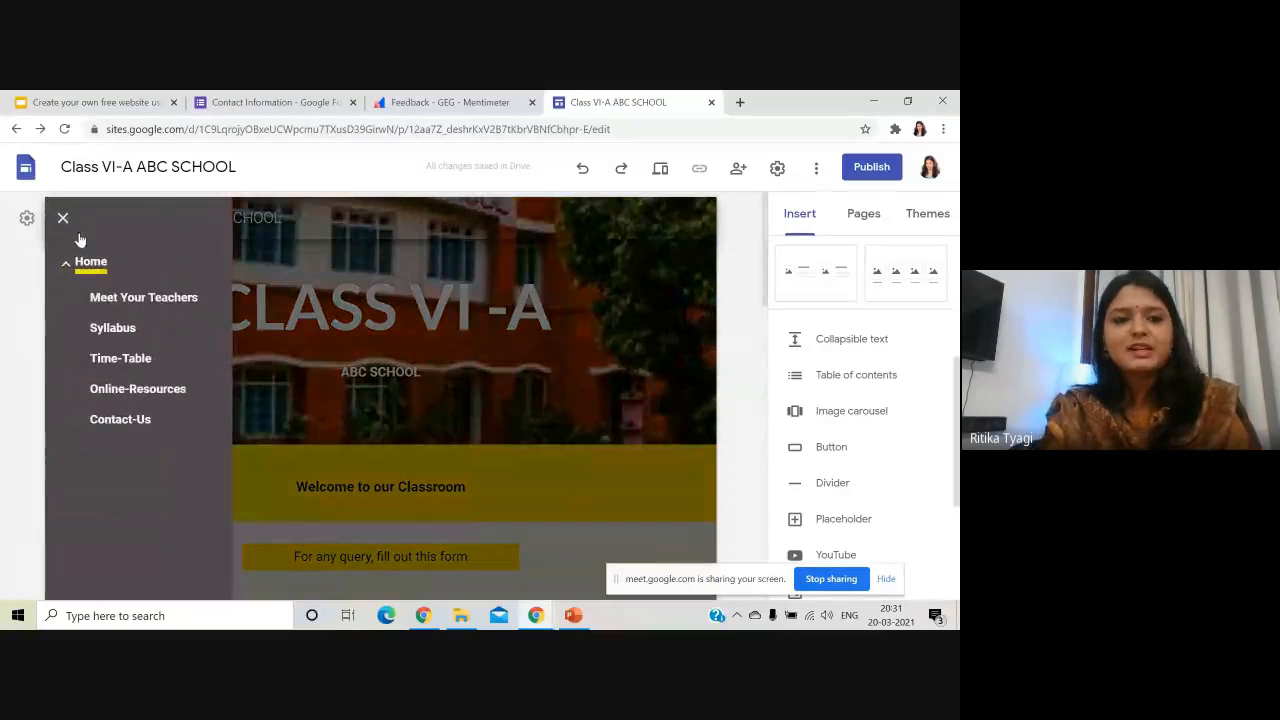
pyautogui.click(142, 297)
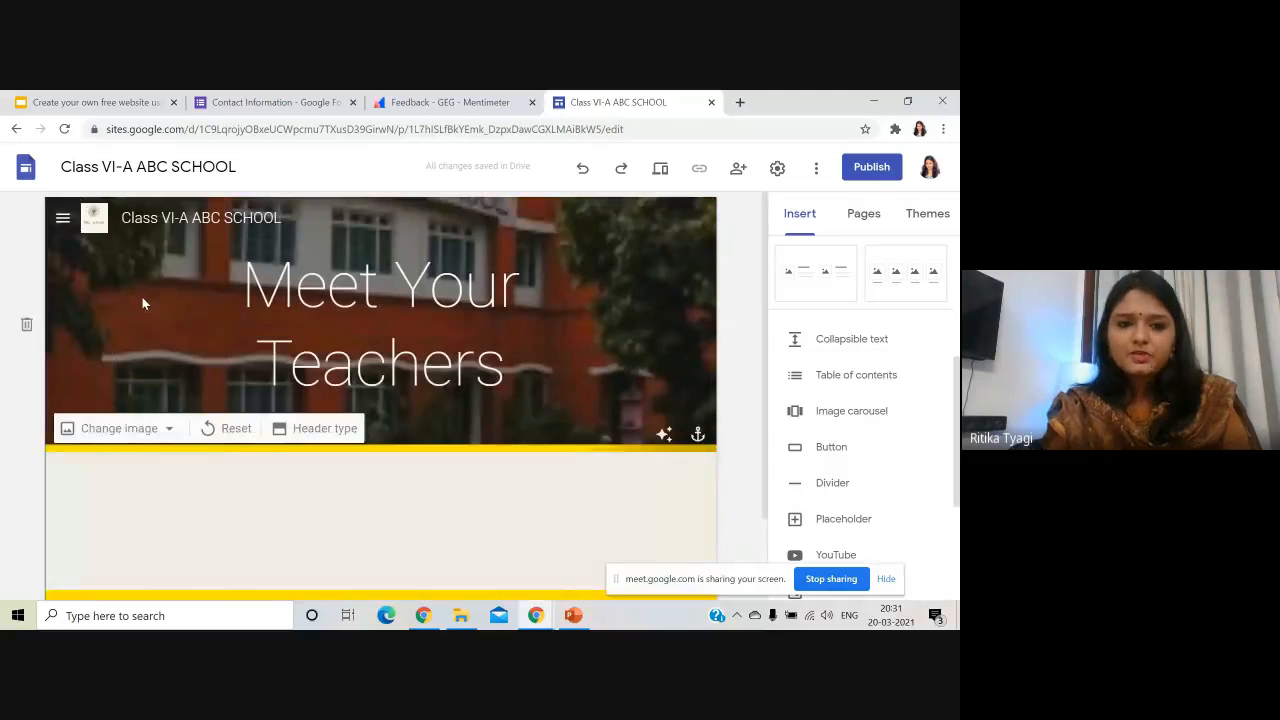
pyautogui.scroll(-2, 537, 466)
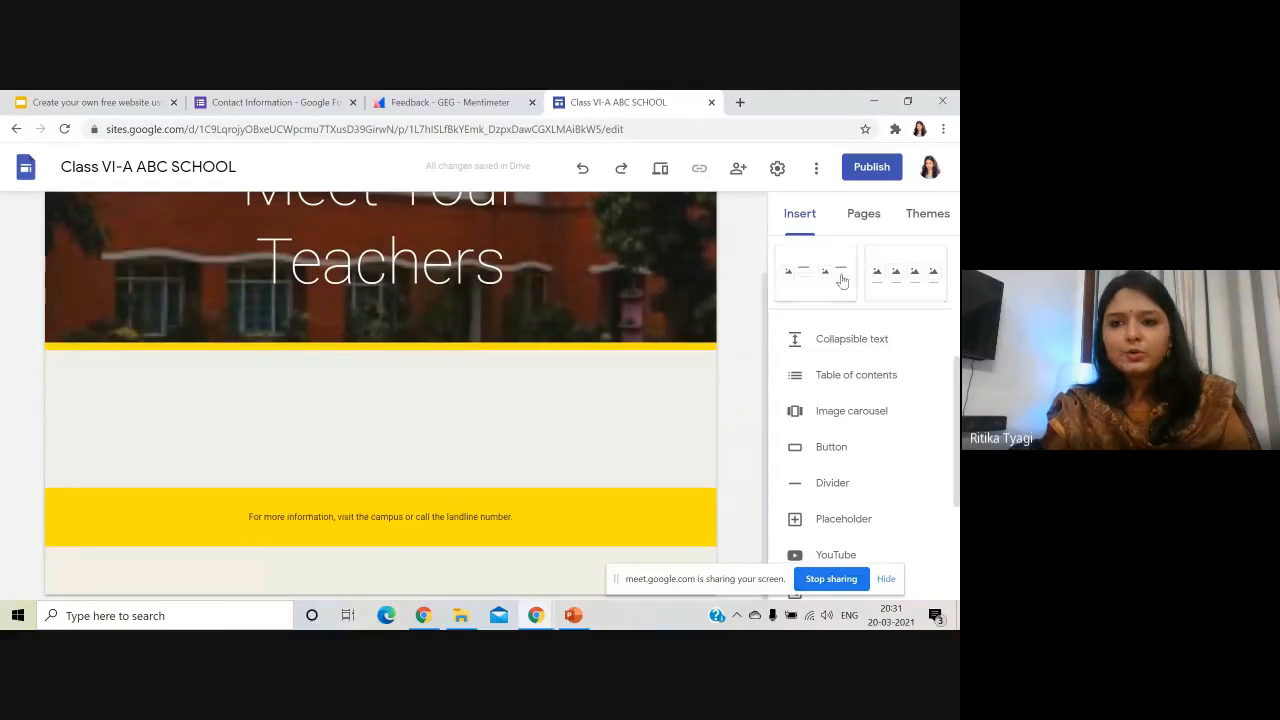
pyautogui.scroll(3, 840, 277)
pyautogui.click(819, 451)
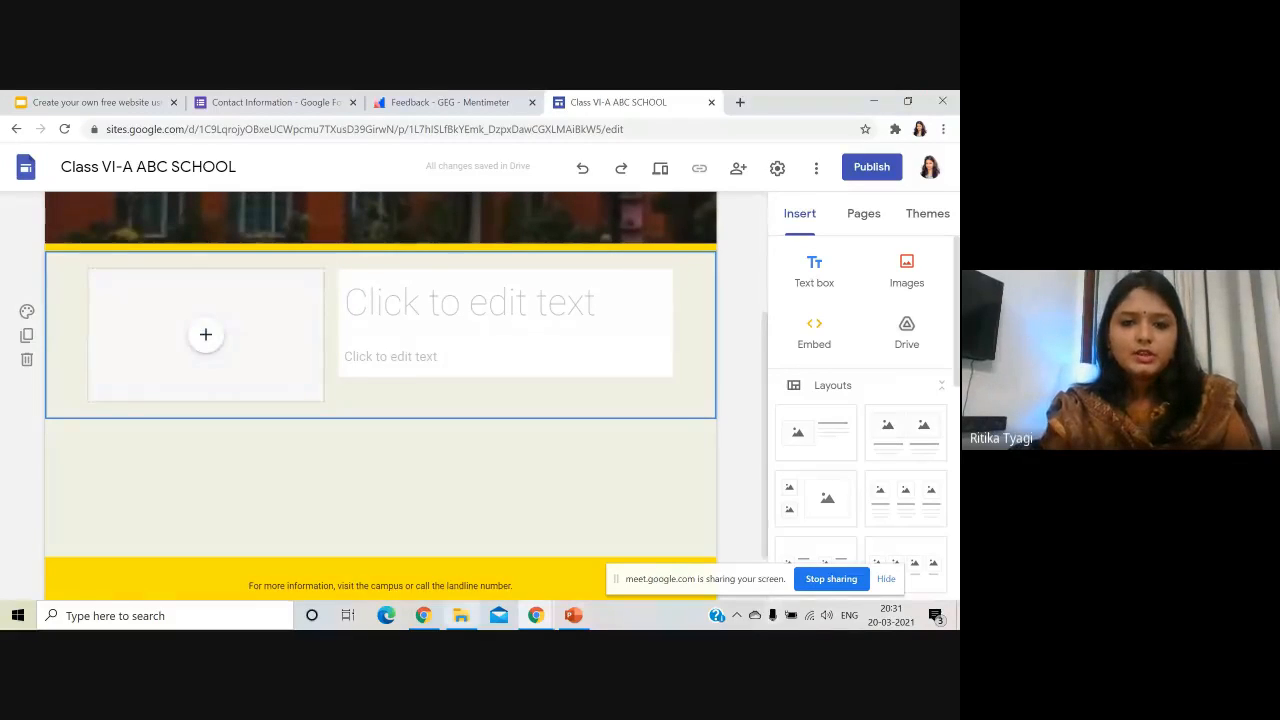
# - Upload the teacher's photo into the image placeholder and resize it to a tall portrait
pyautogui.click(206, 336)
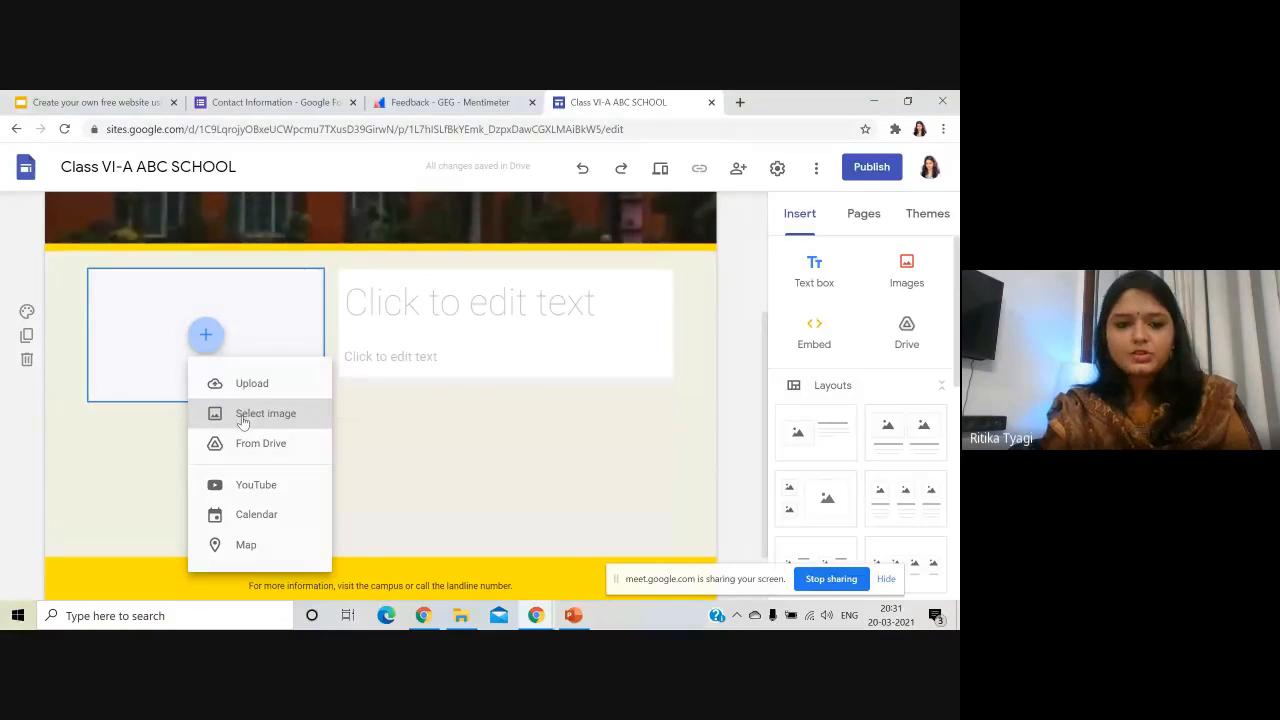
pyautogui.click(245, 383)
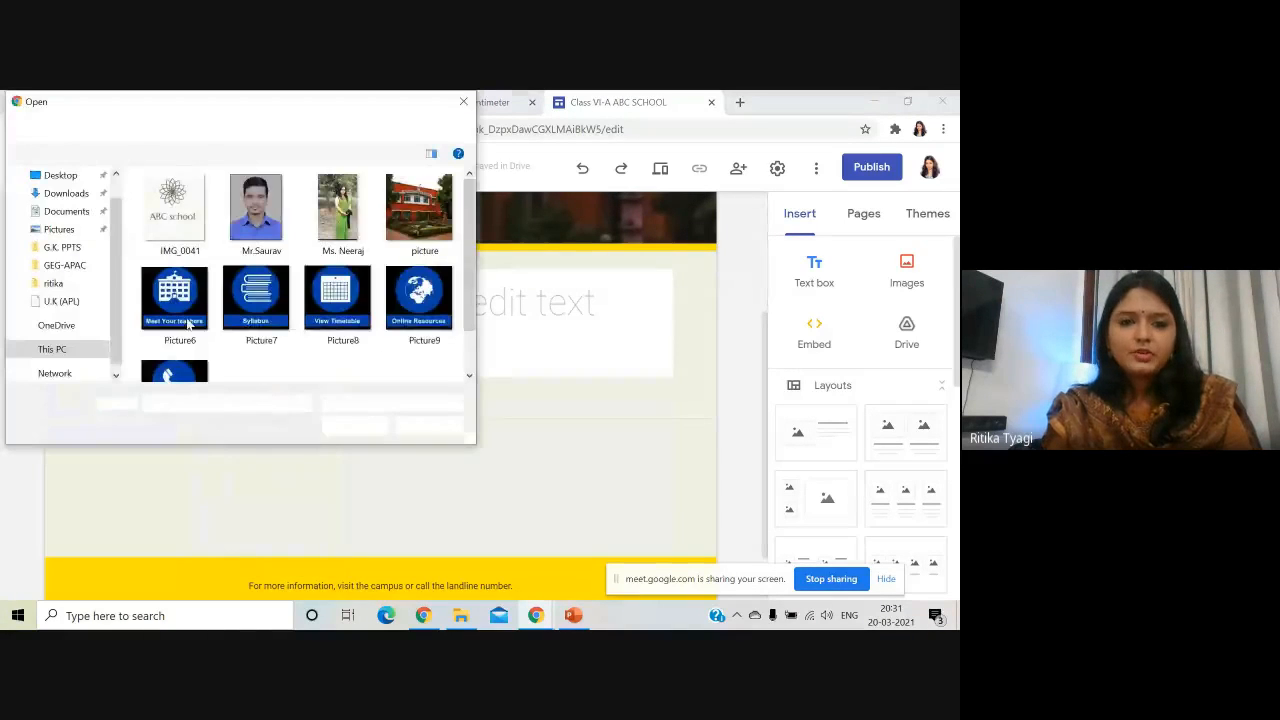
pyautogui.doubleClick(342, 210)
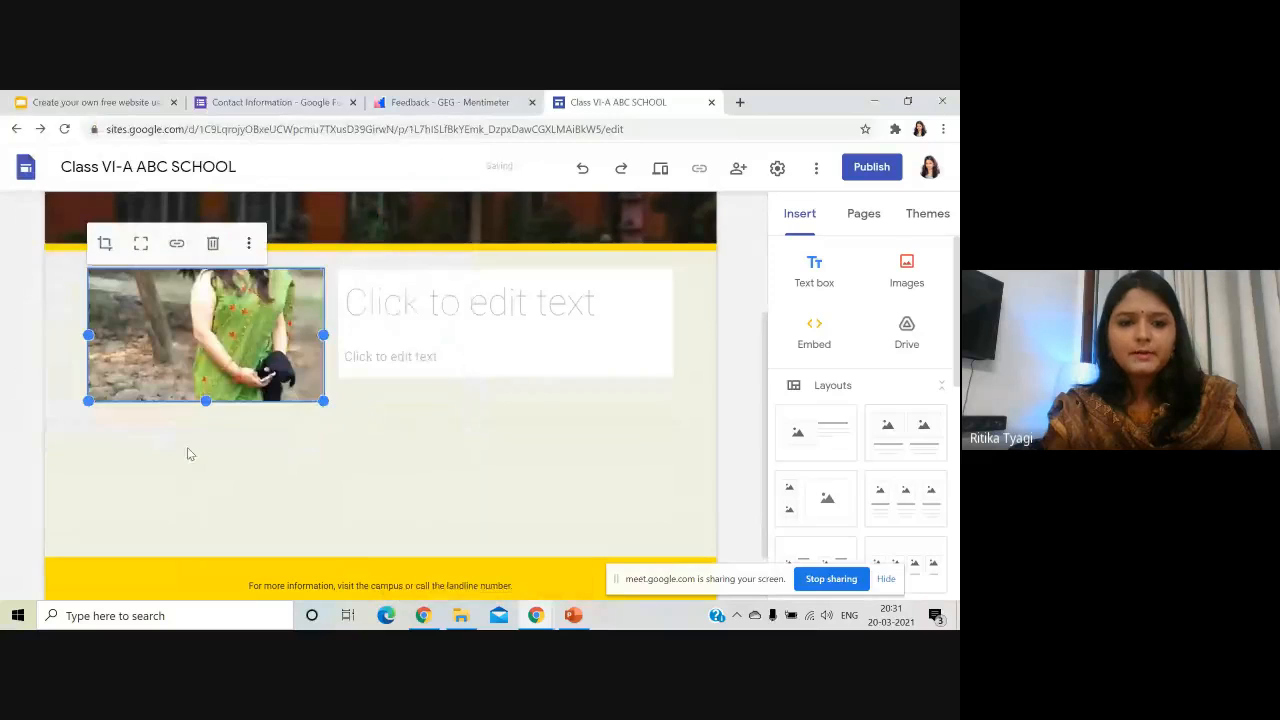
pyautogui.moveTo(313, 416); pyautogui.dragTo(223, 485)
# - Enter the teacher's name as the title and 'Computer Teacher' as the subtitle
pyautogui.click(309, 447)
pyautogui.click(520, 314)
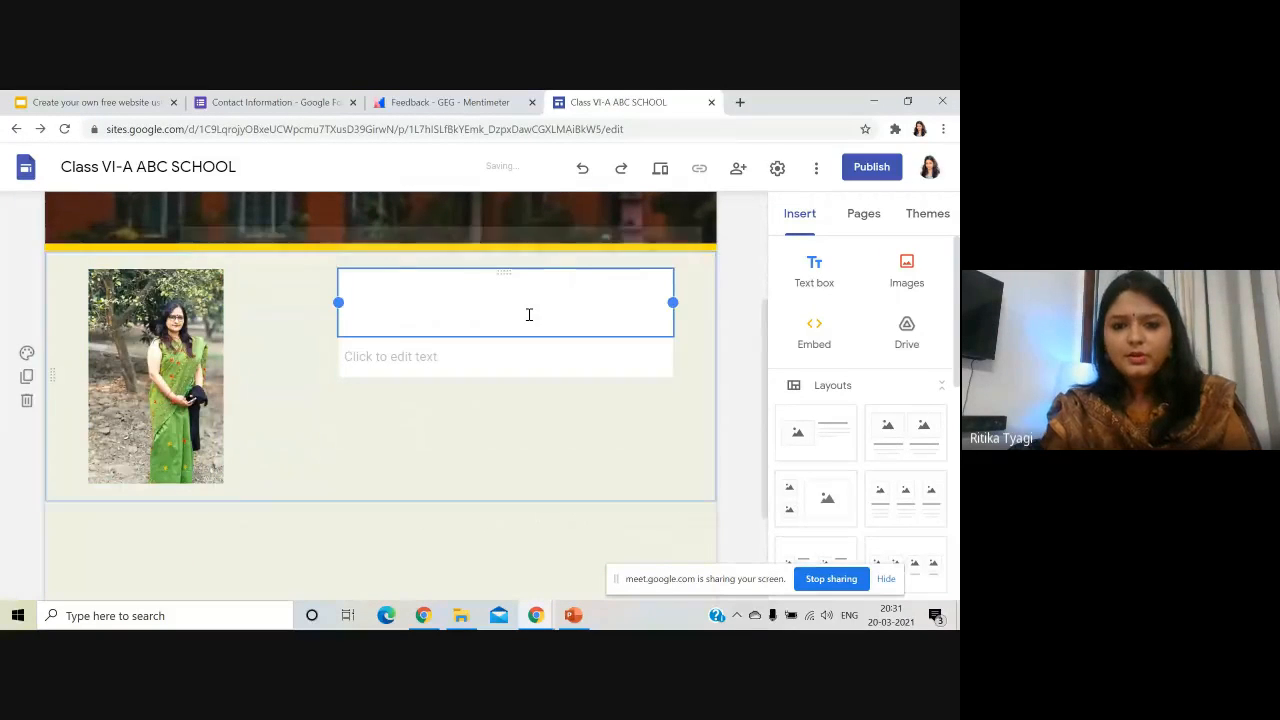
pyautogui.write('Ms. ')
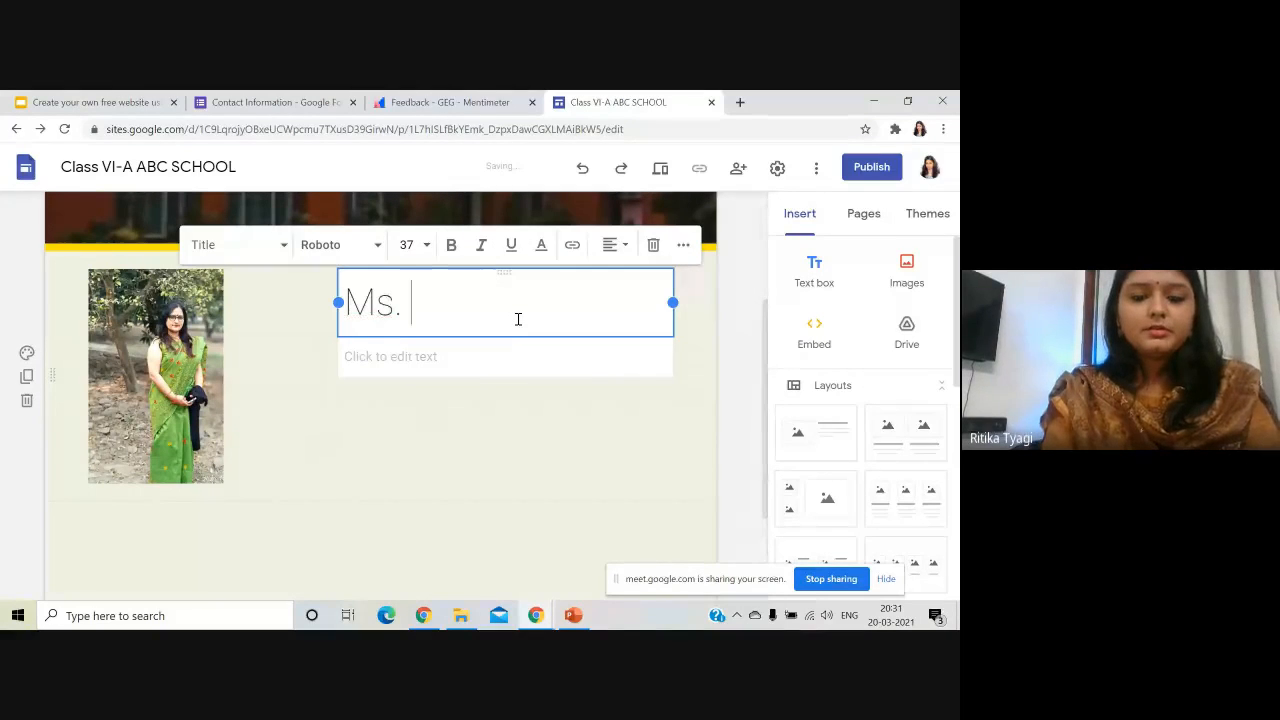
pyautogui.write('Neeraj')
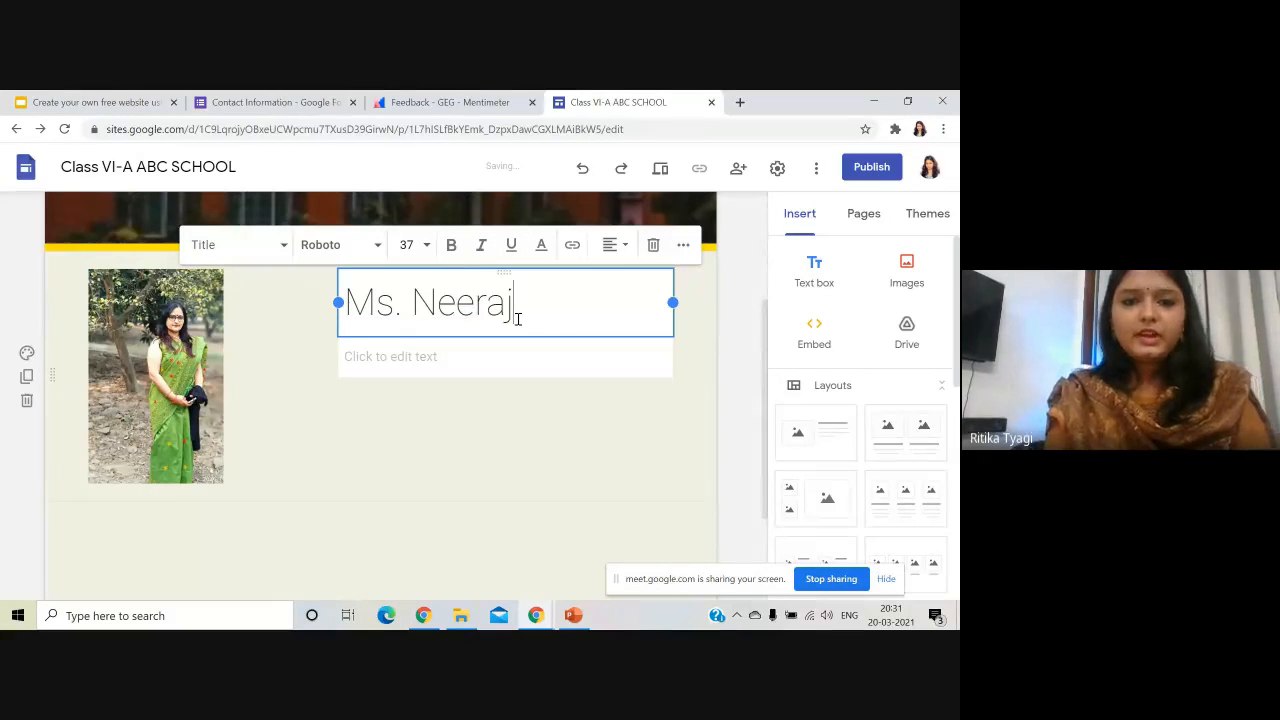
pyautogui.click(511, 358)
pyautogui.write('Computer Teacher')
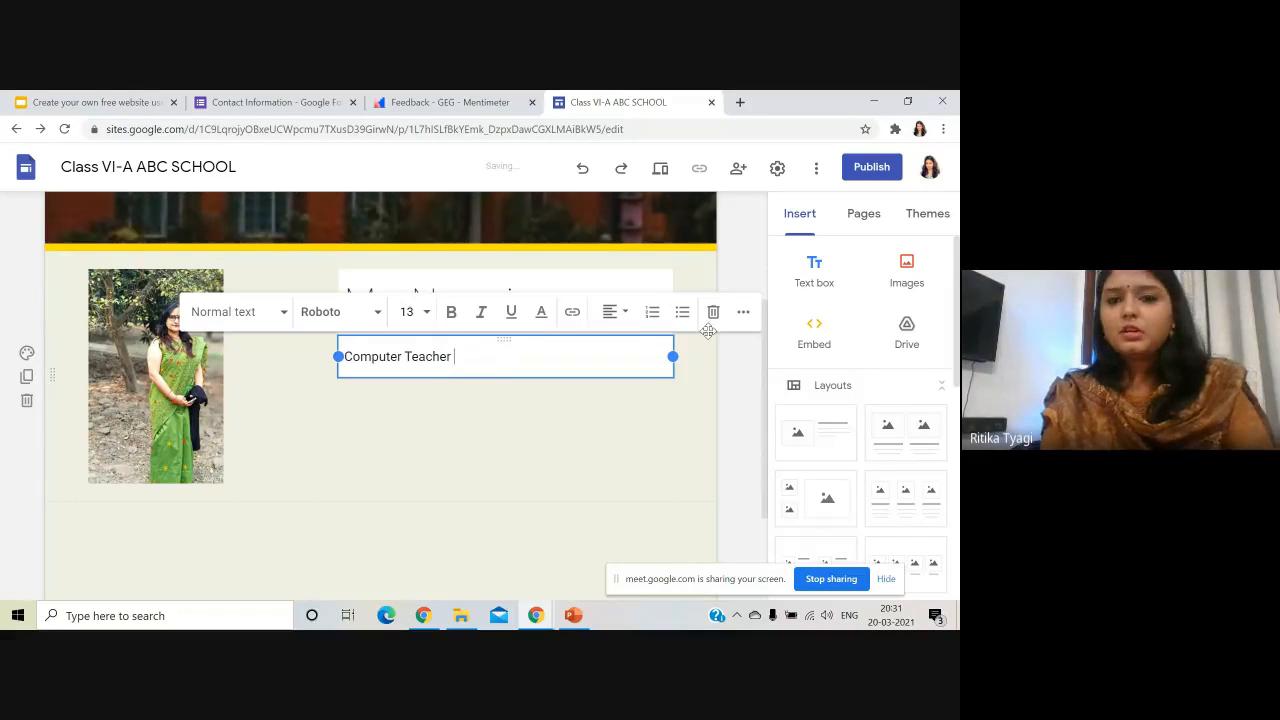
# - Insert an empty text box below the teacher's details
pyautogui.click(862, 215)
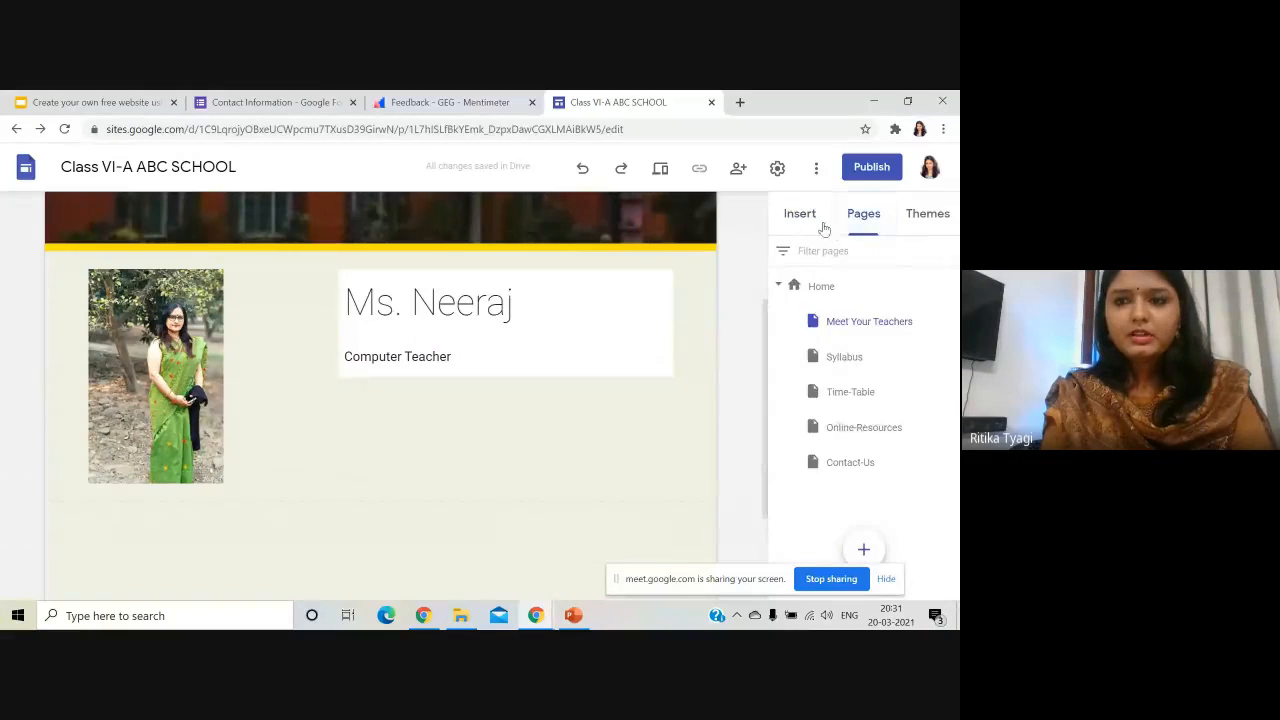
pyautogui.click(803, 215)
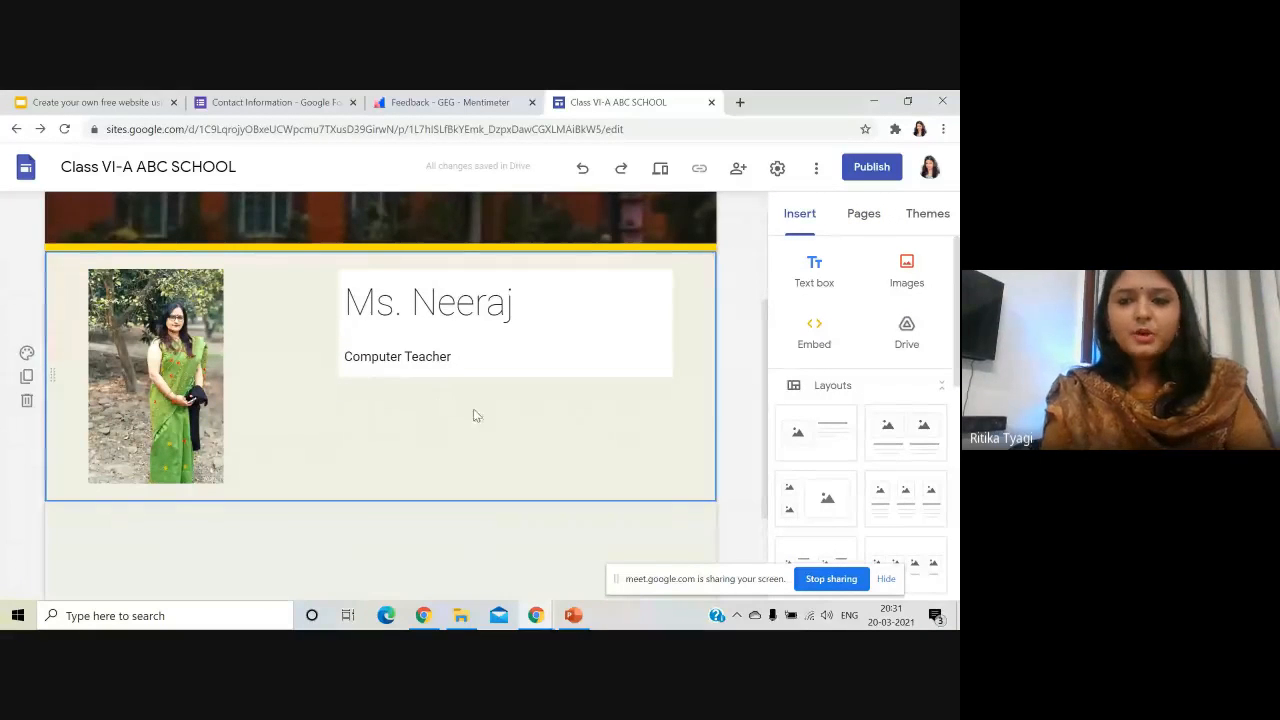
pyautogui.click(812, 264)
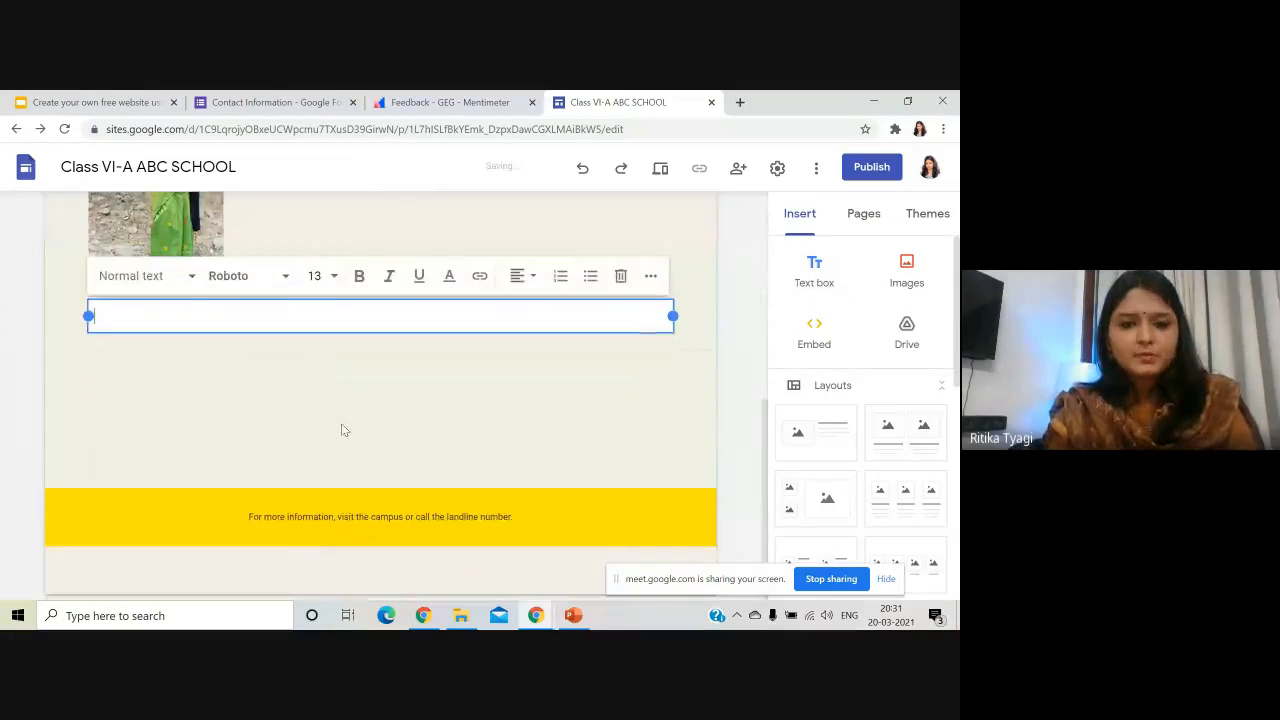
pyautogui.scroll(3, 408, 340)
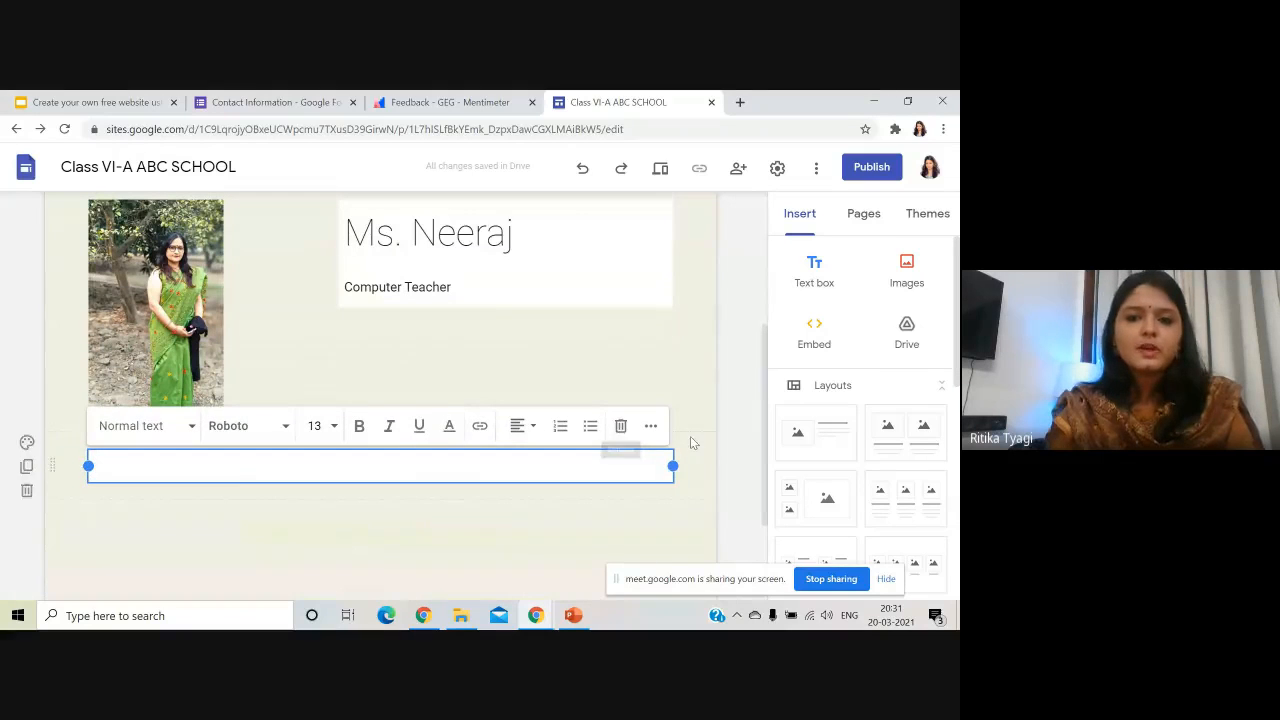
pyautogui.click(692, 438)
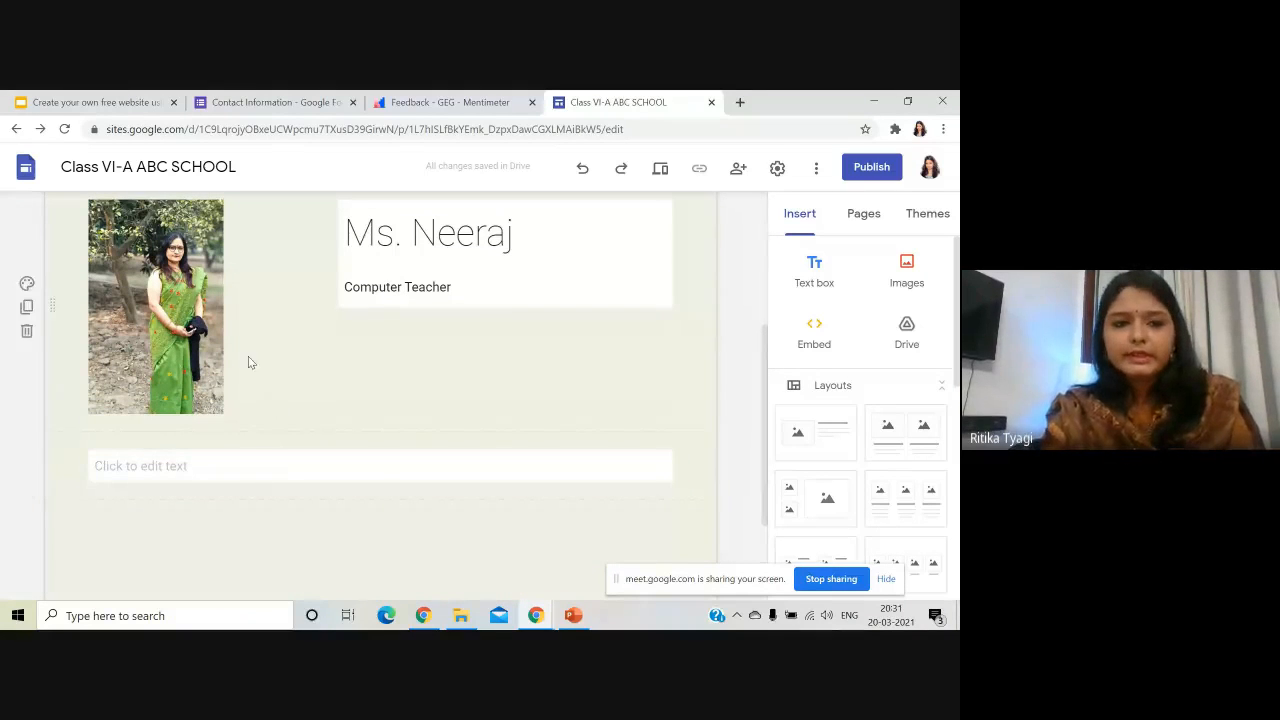
pyautogui.scroll(3, 57, 374)
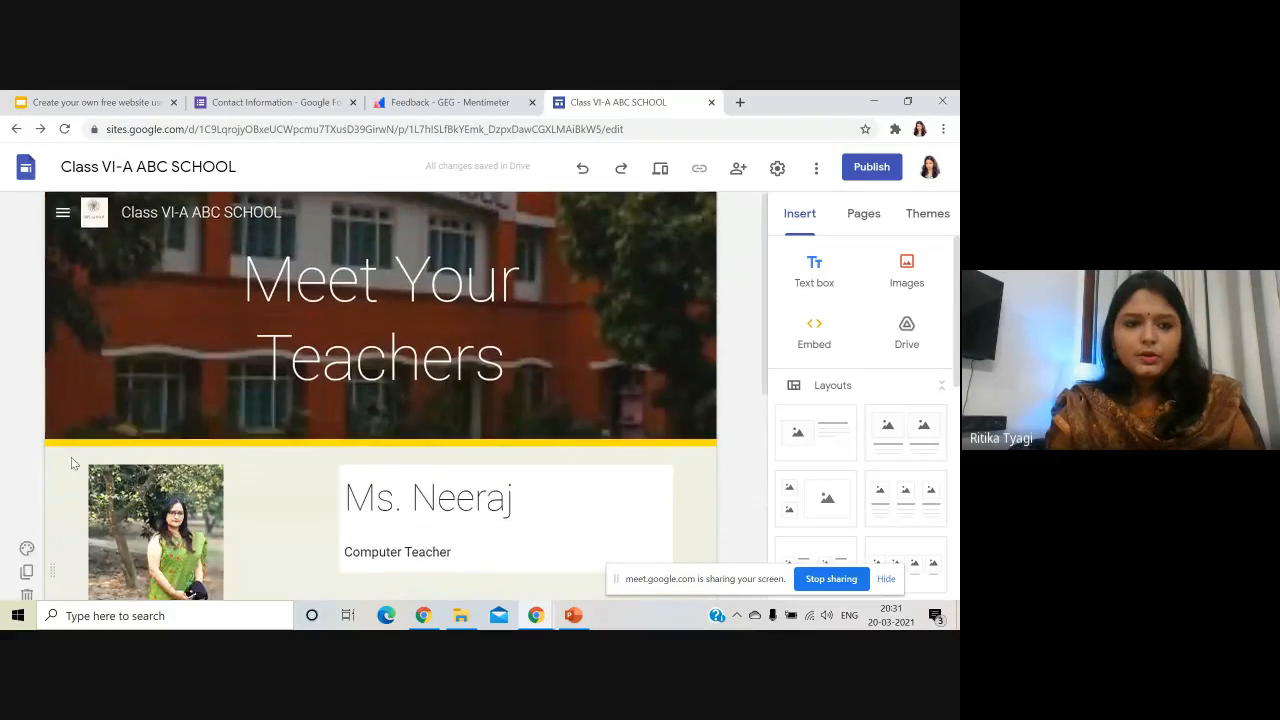
pyautogui.scroll(-2, 448, 246)
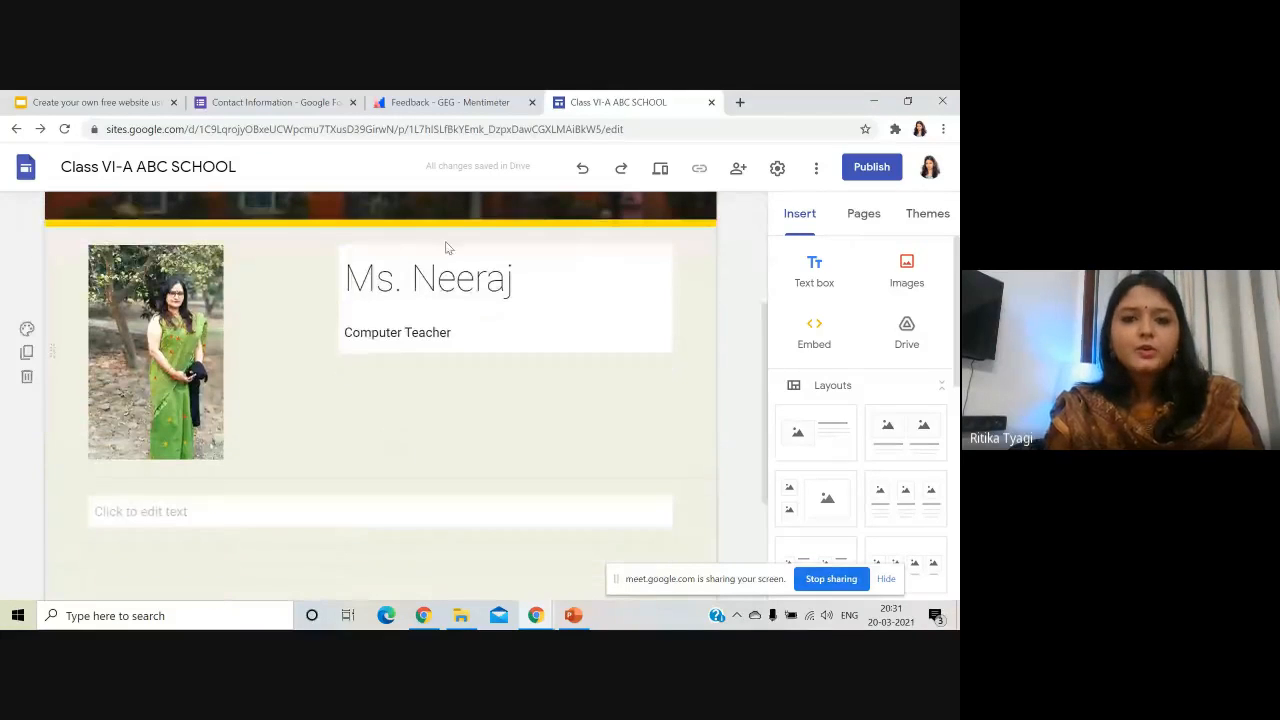
# - Create a subpage under Meet Your Teachers named for the teacher, hidden from navigation
pyautogui.click(866, 222)
pyautogui.click(947, 320)
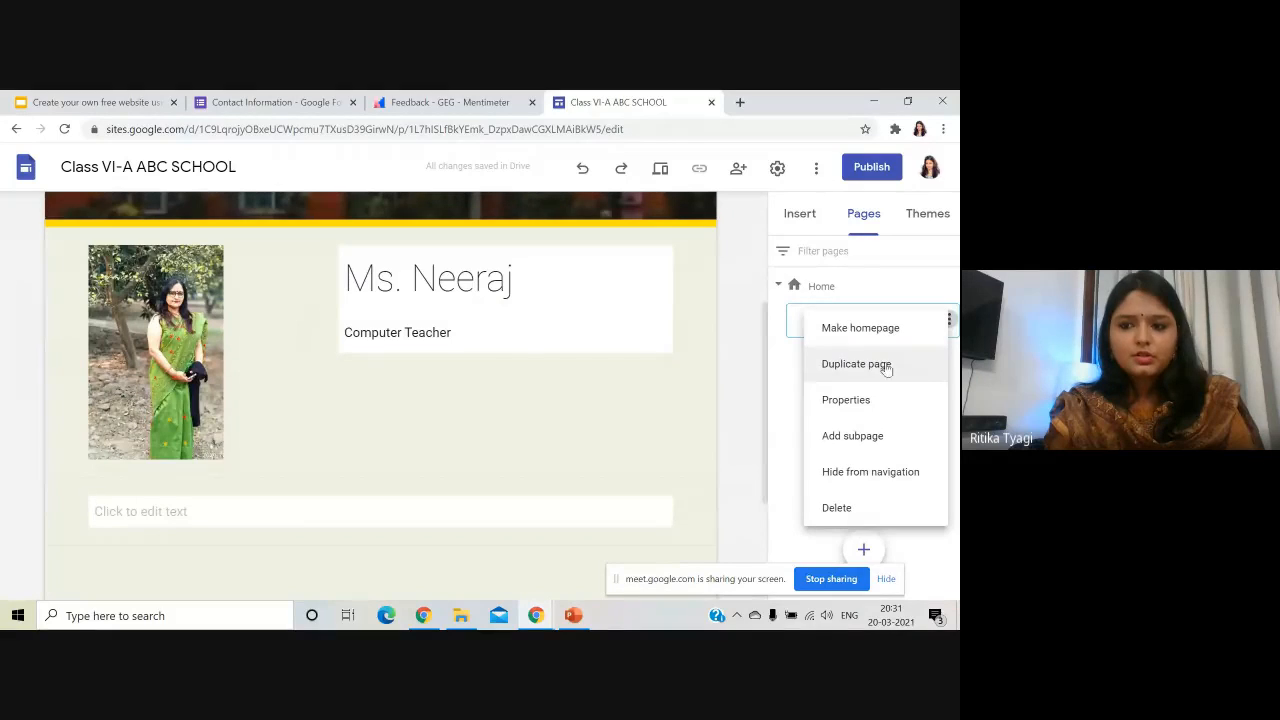
pyautogui.click(883, 446)
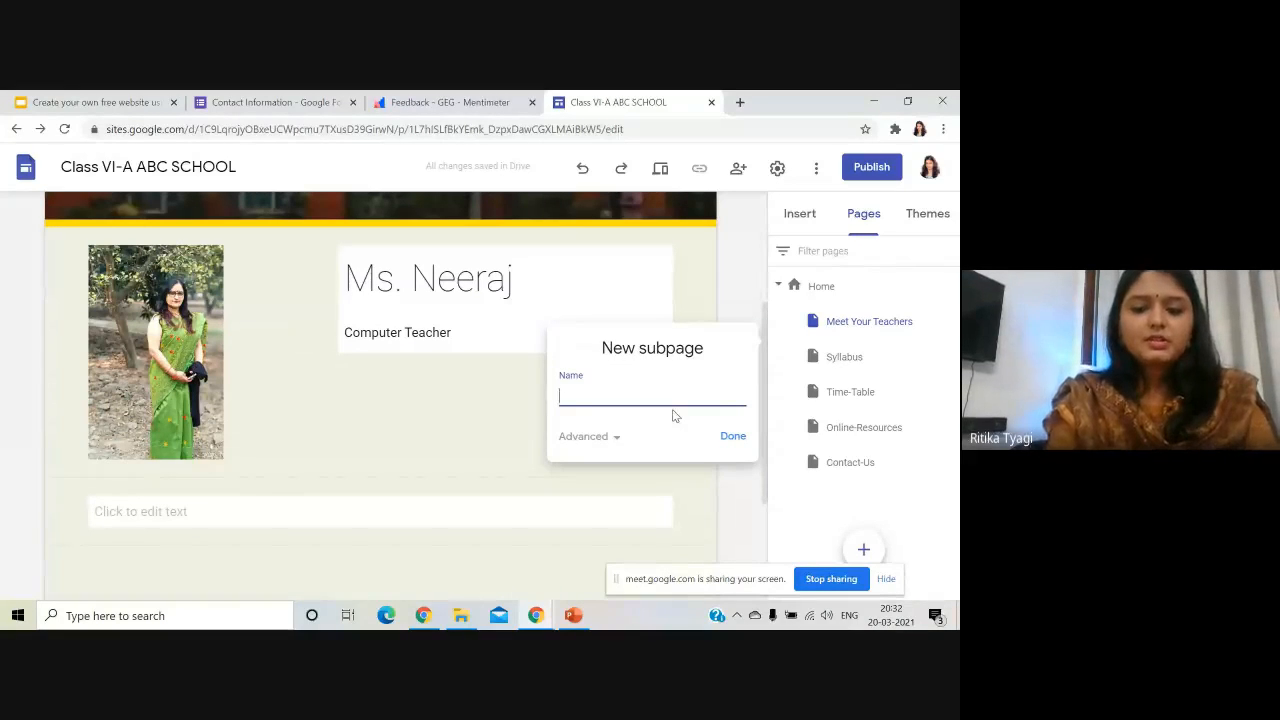
pyautogui.write('Ms. Nee')
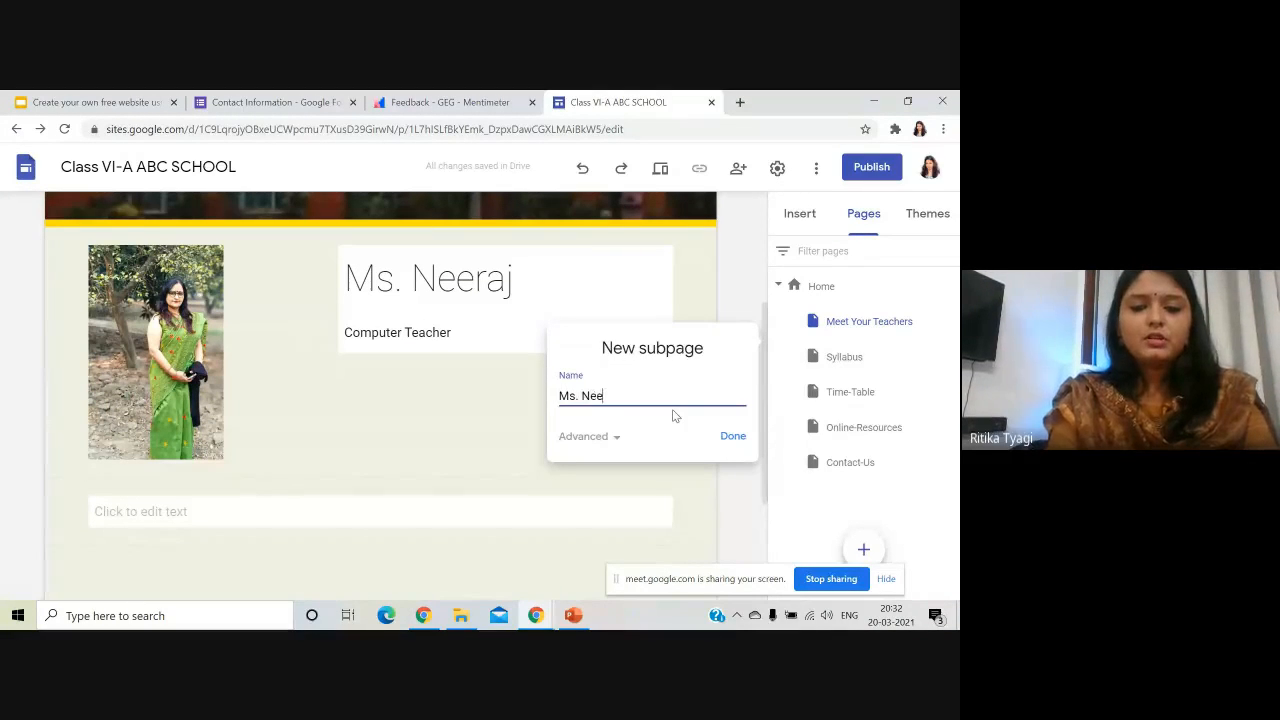
pyautogui.write('raj')
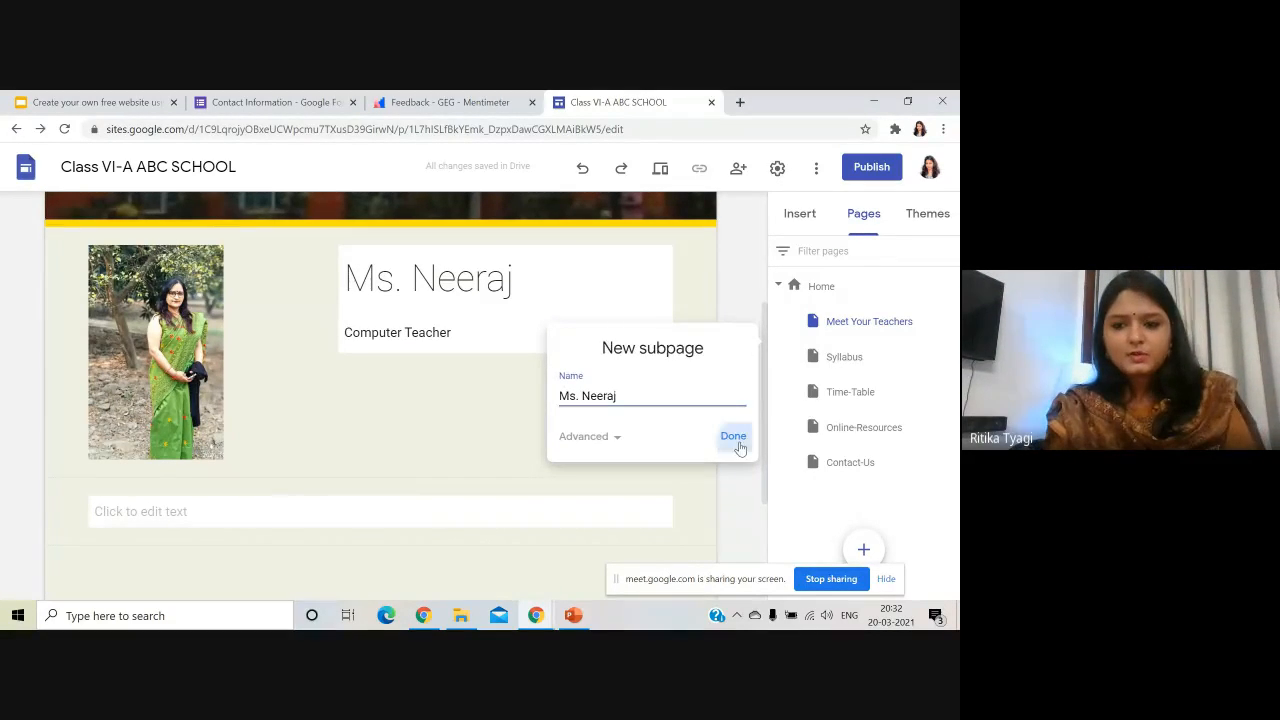
pyautogui.click(741, 442)
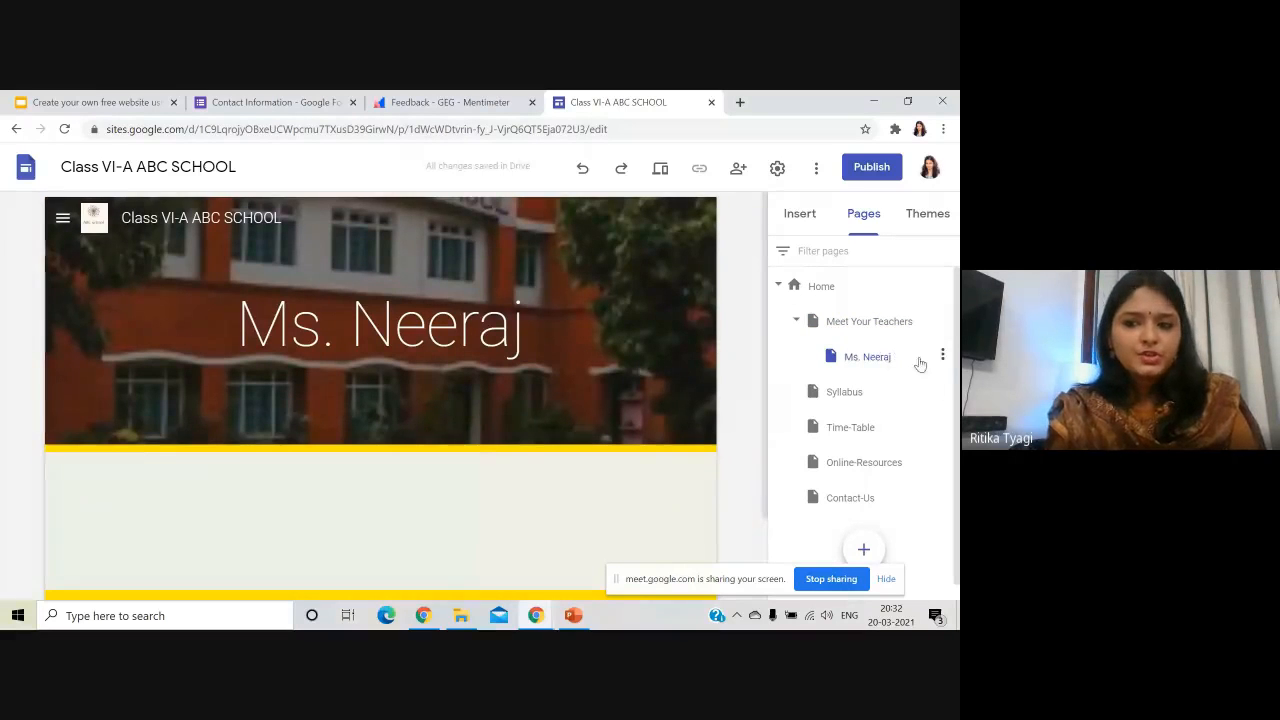
pyautogui.click(943, 357)
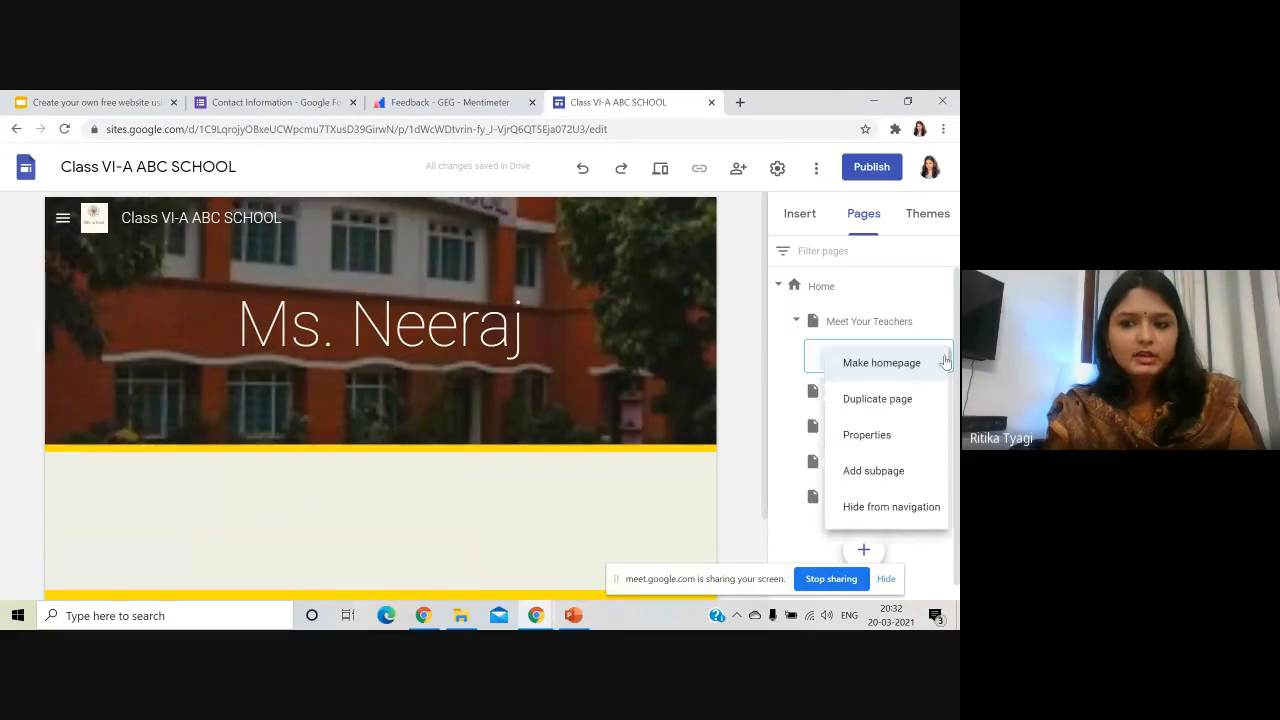
pyautogui.click(923, 512)
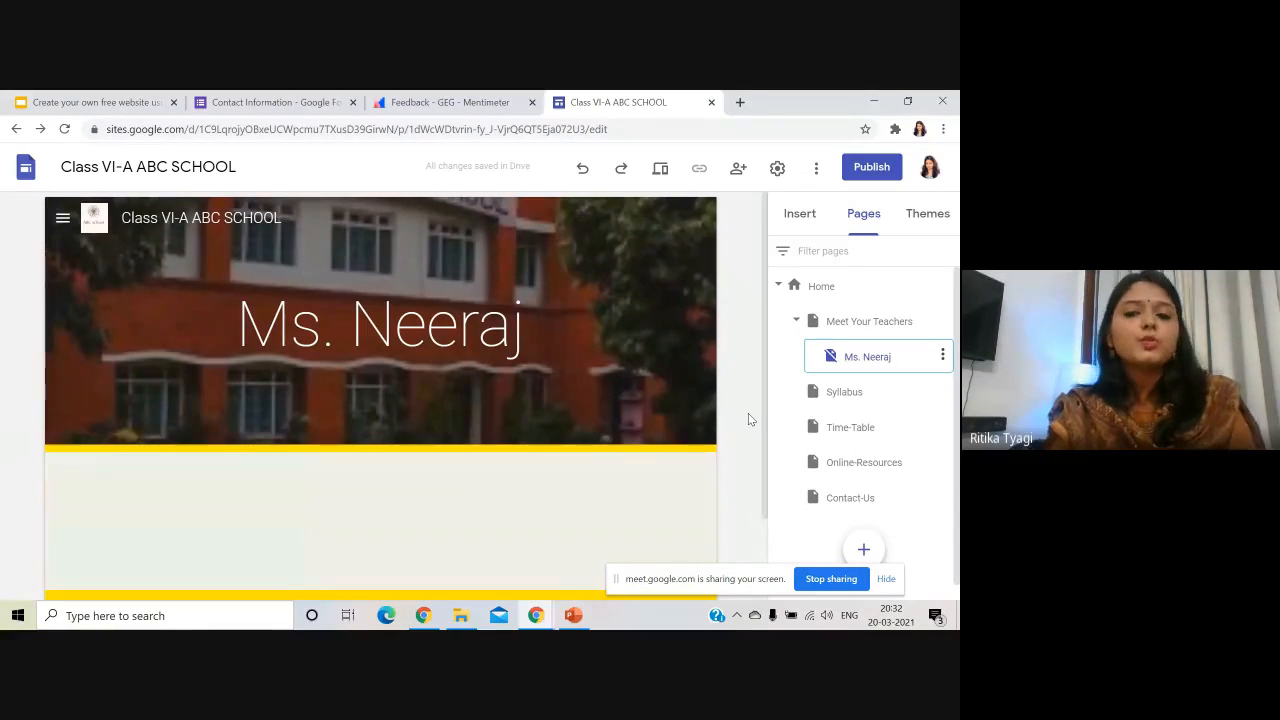
# - Visit the Home page, then go to the Syllabus page from the site menu
pyautogui.click(62, 217)
pyautogui.click(88, 262)
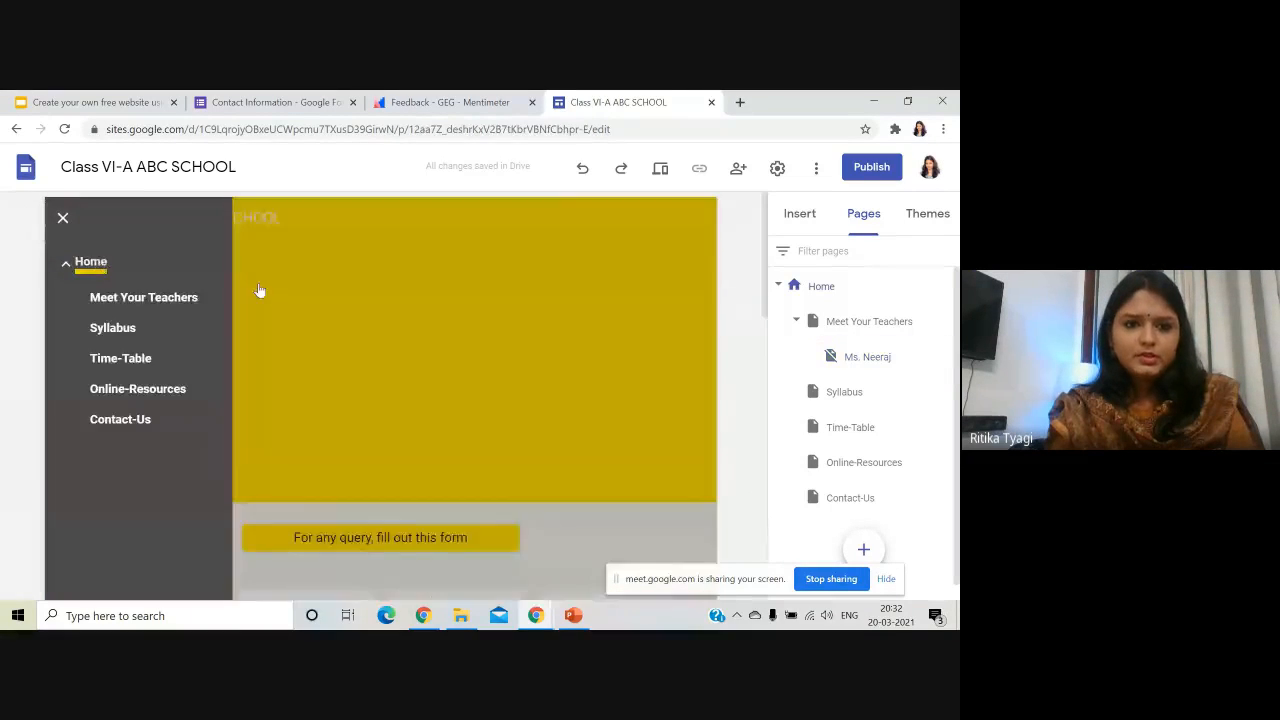
pyautogui.click(62, 217)
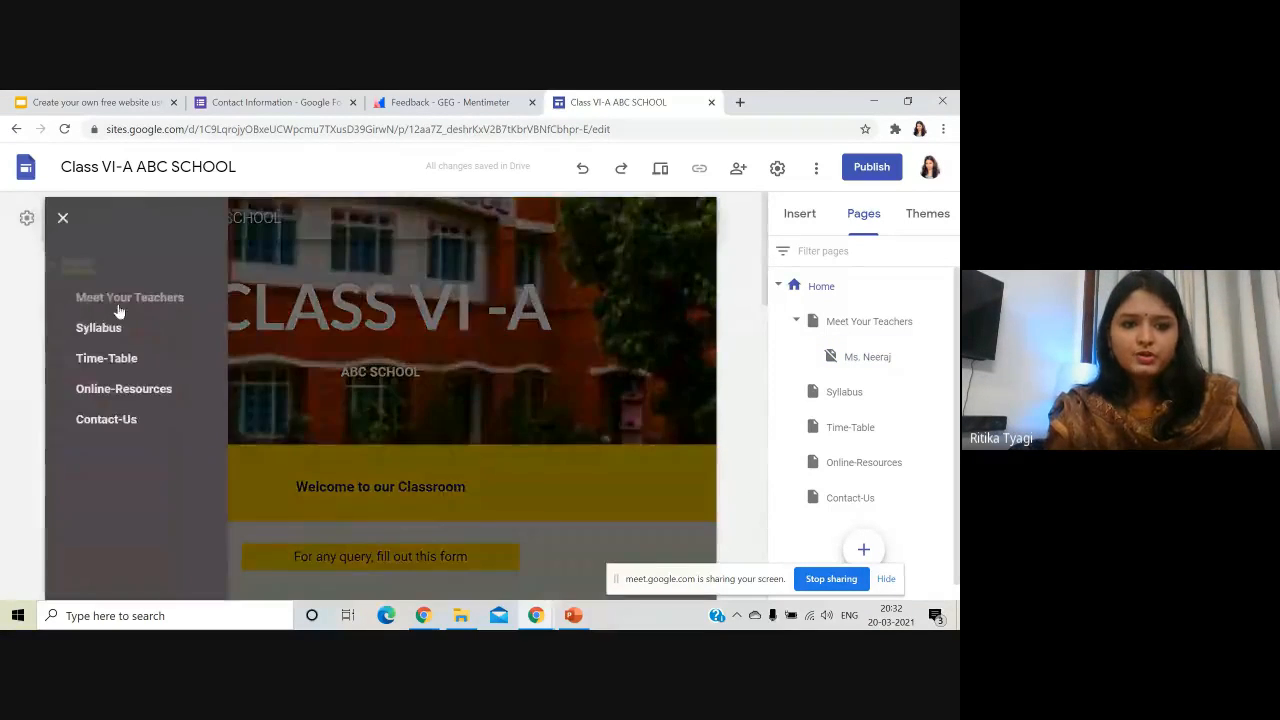
pyautogui.click(116, 327)
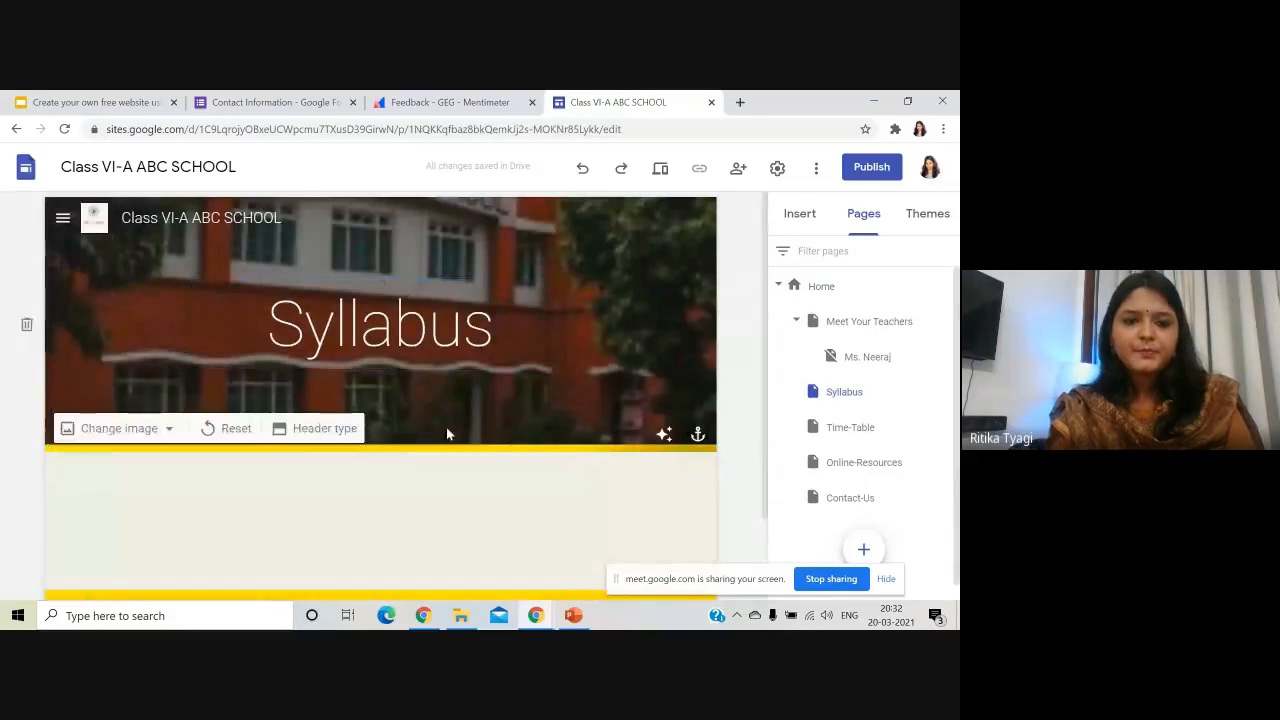
# - Insert the Unit 3 Objective Sheet from Google Sheets below the Syllabus page header
pyautogui.scroll(-2, 357, 414)
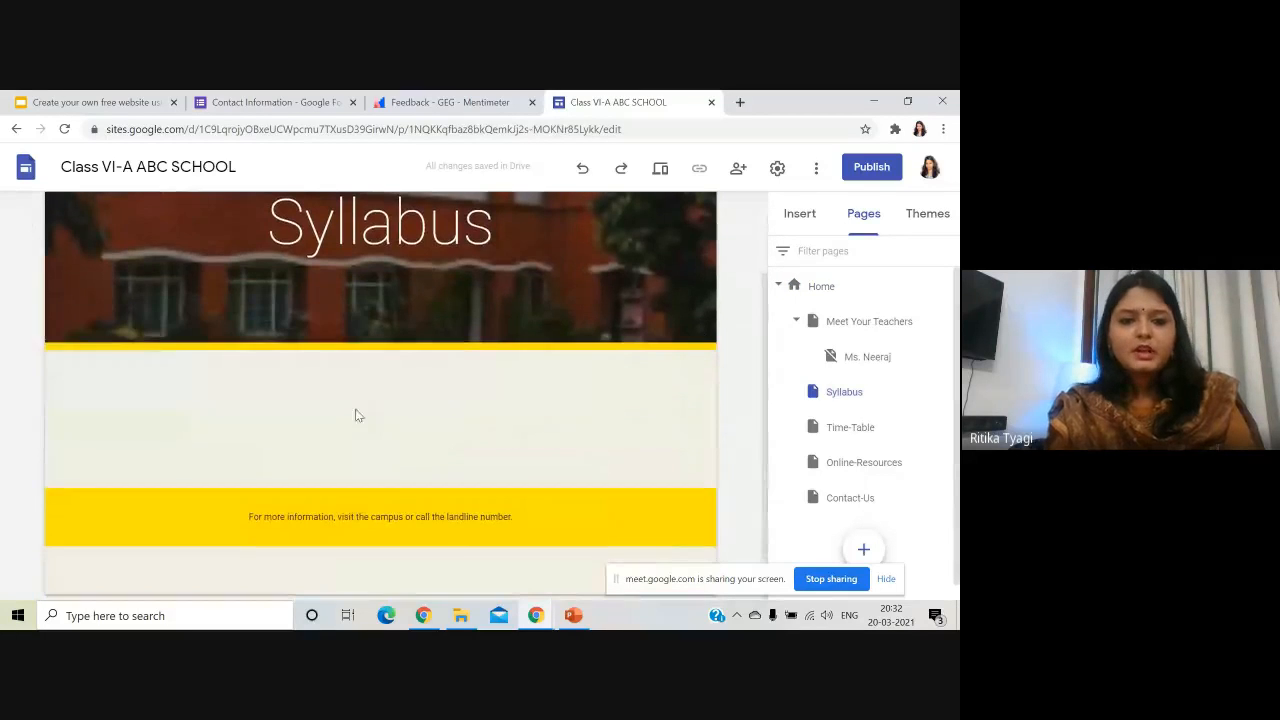
pyautogui.click(815, 213)
pyautogui.scroll(-3, 830, 460)
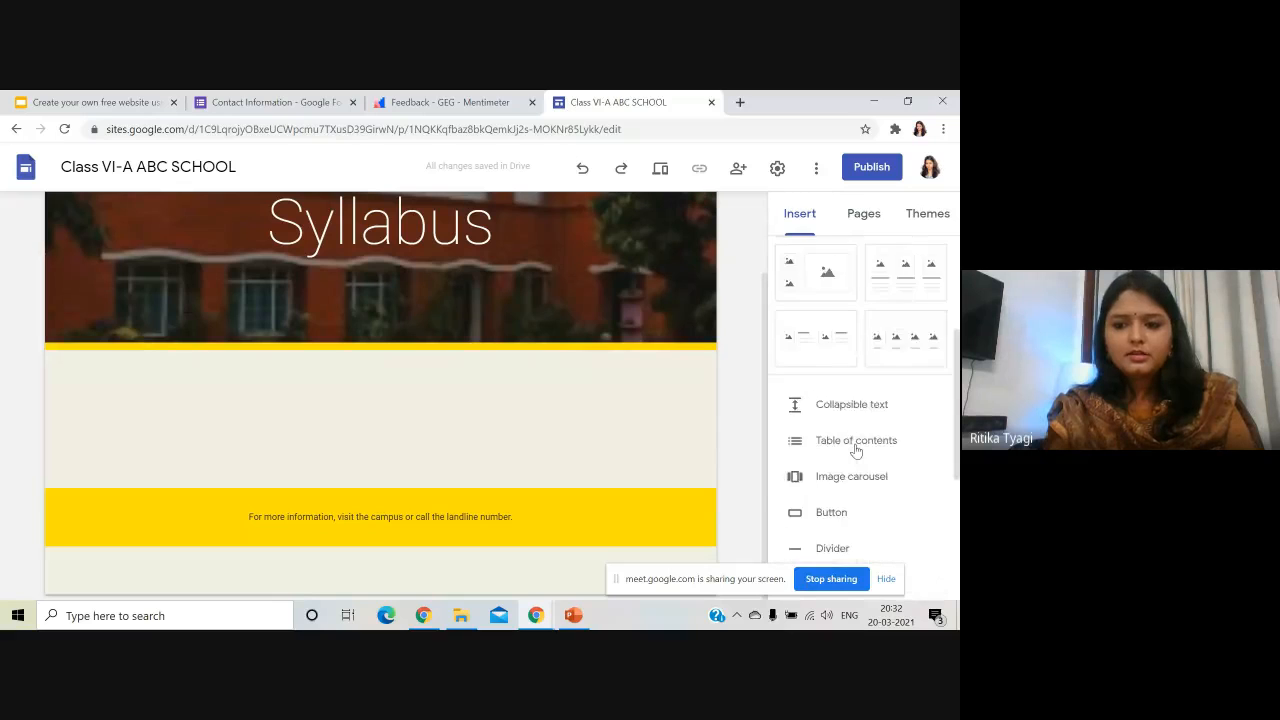
pyautogui.scroll(-3, 860, 460)
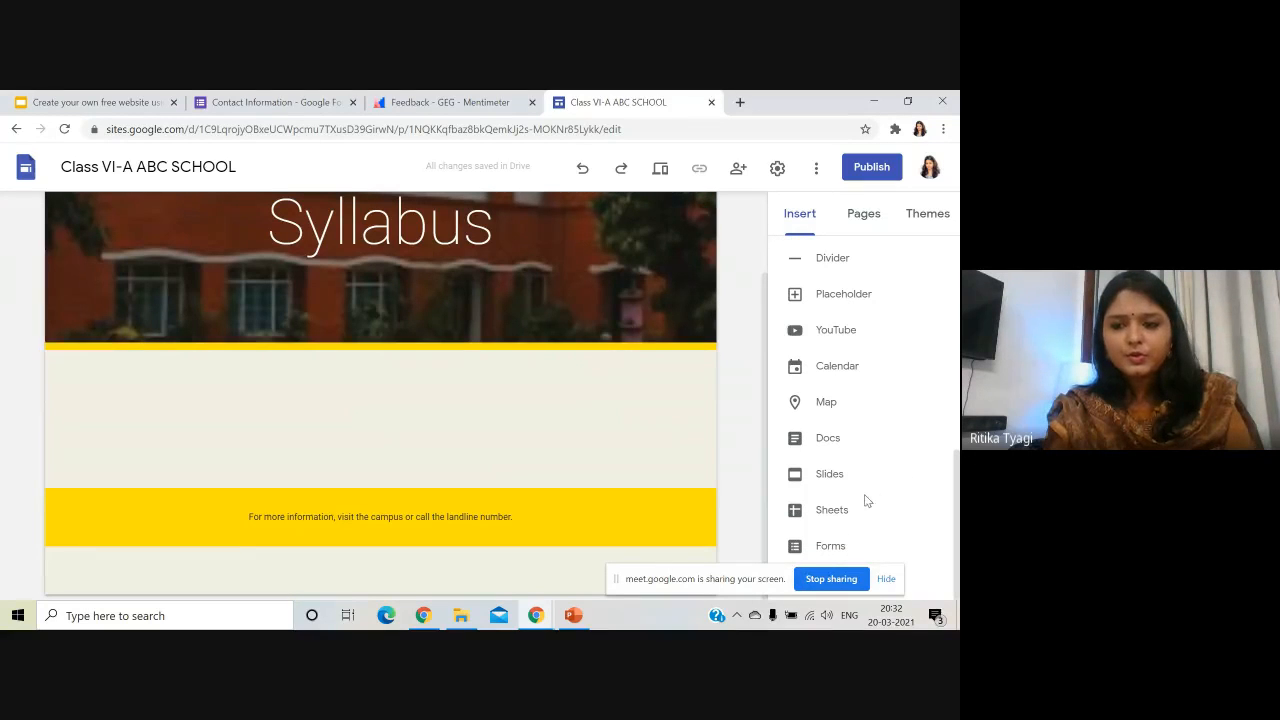
pyautogui.click(831, 510)
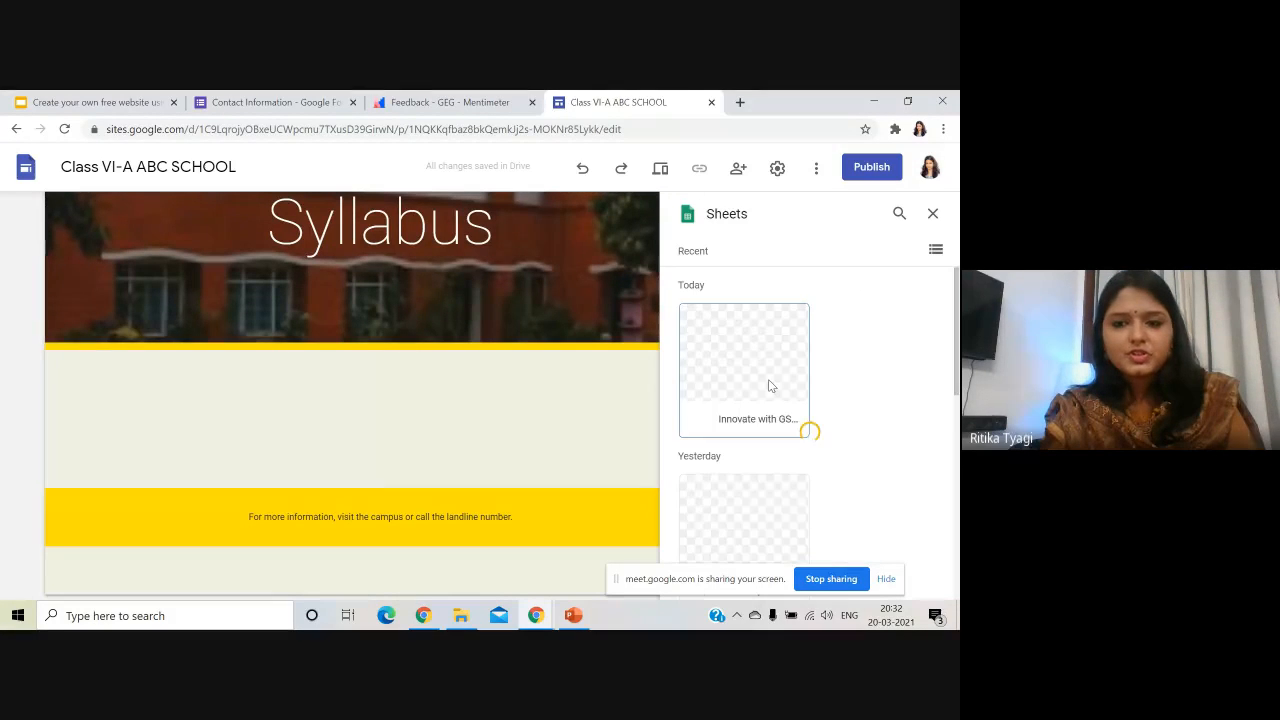
pyautogui.scroll(-1, 770, 388)
pyautogui.click(778, 442)
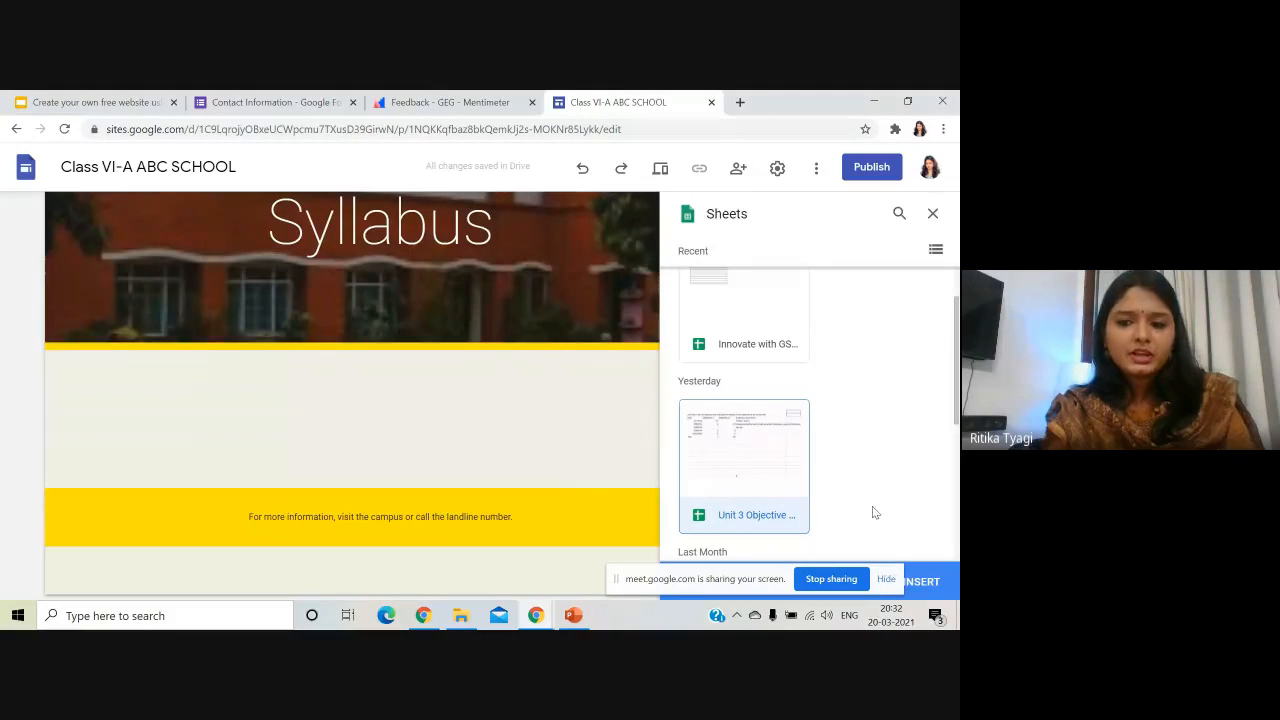
pyautogui.scroll(-1, 877, 508)
pyautogui.click(912, 591)
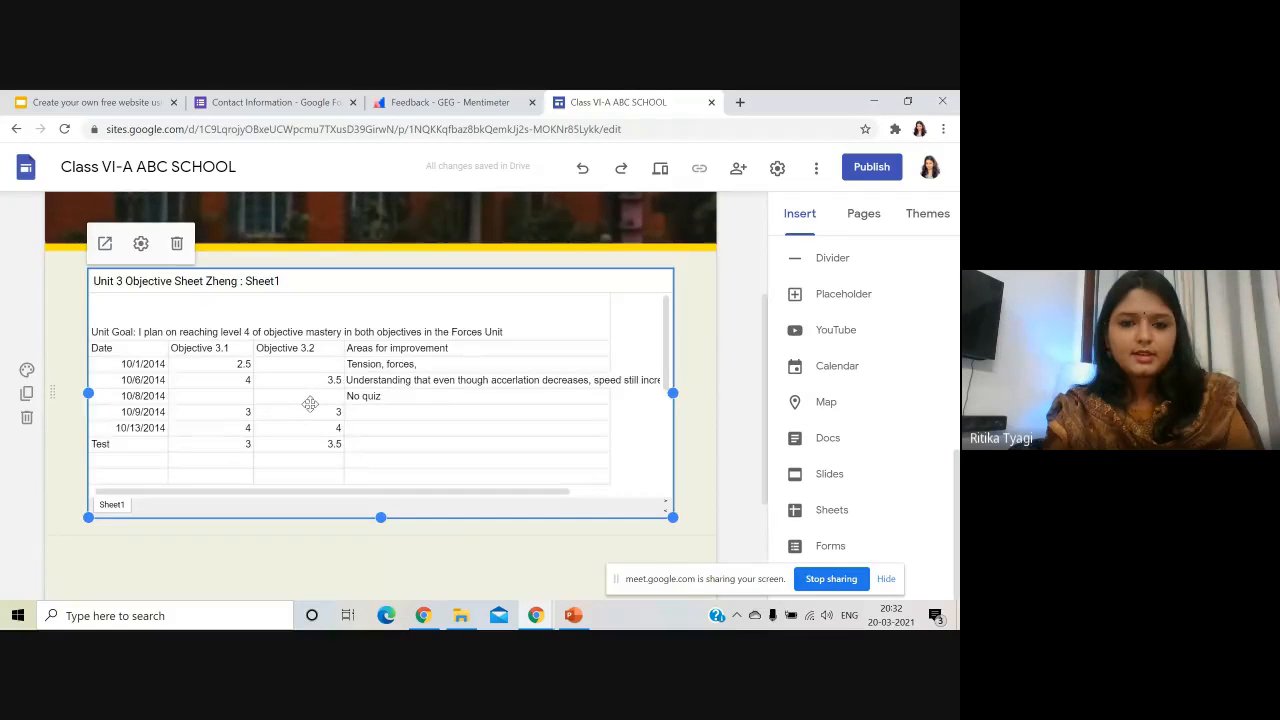
pyautogui.scroll(2, 310, 403)
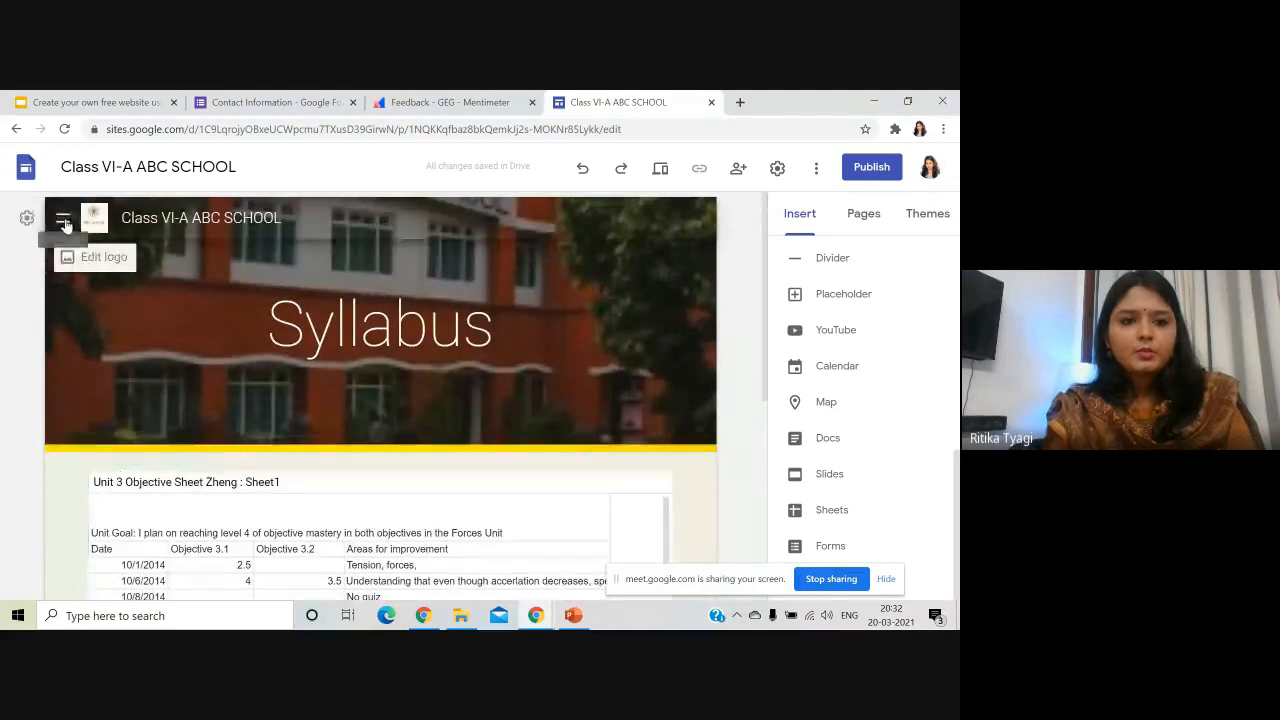
# - On the Time-Table page, embed the English schedule document from Google Docs
pyautogui.click(62, 220)
pyautogui.click(108, 357)
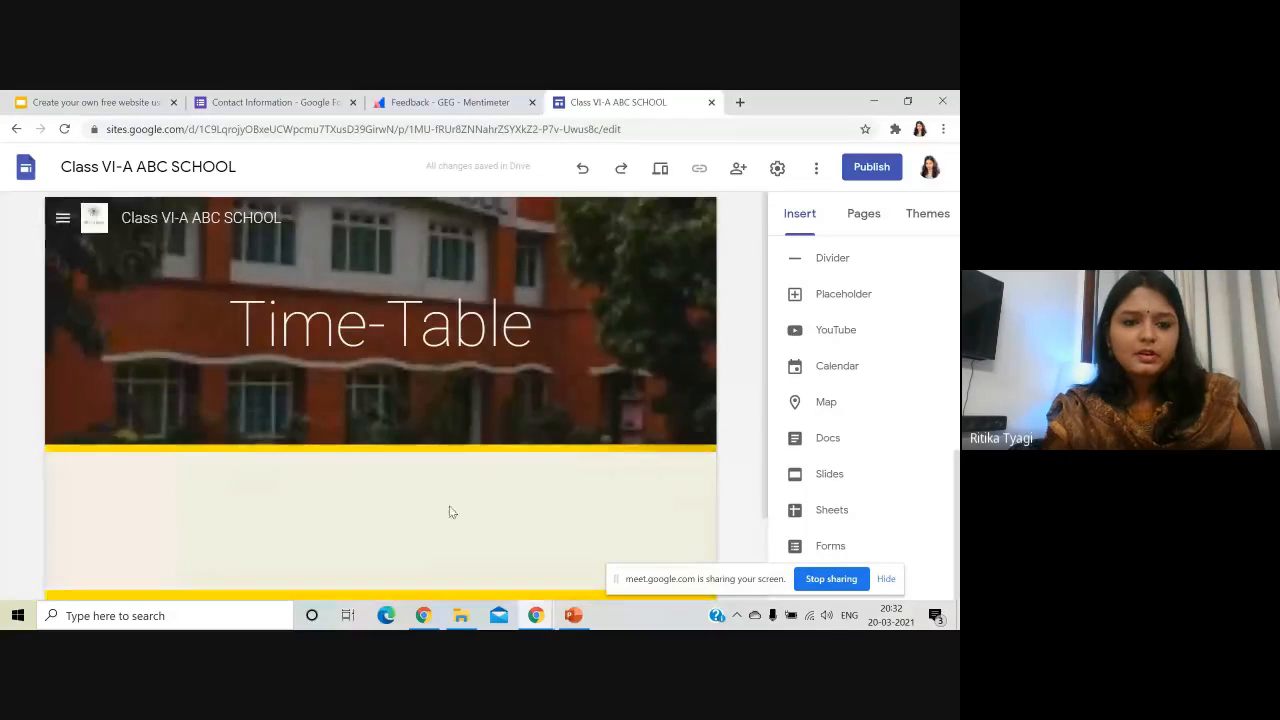
pyautogui.scroll(-2, 407, 486)
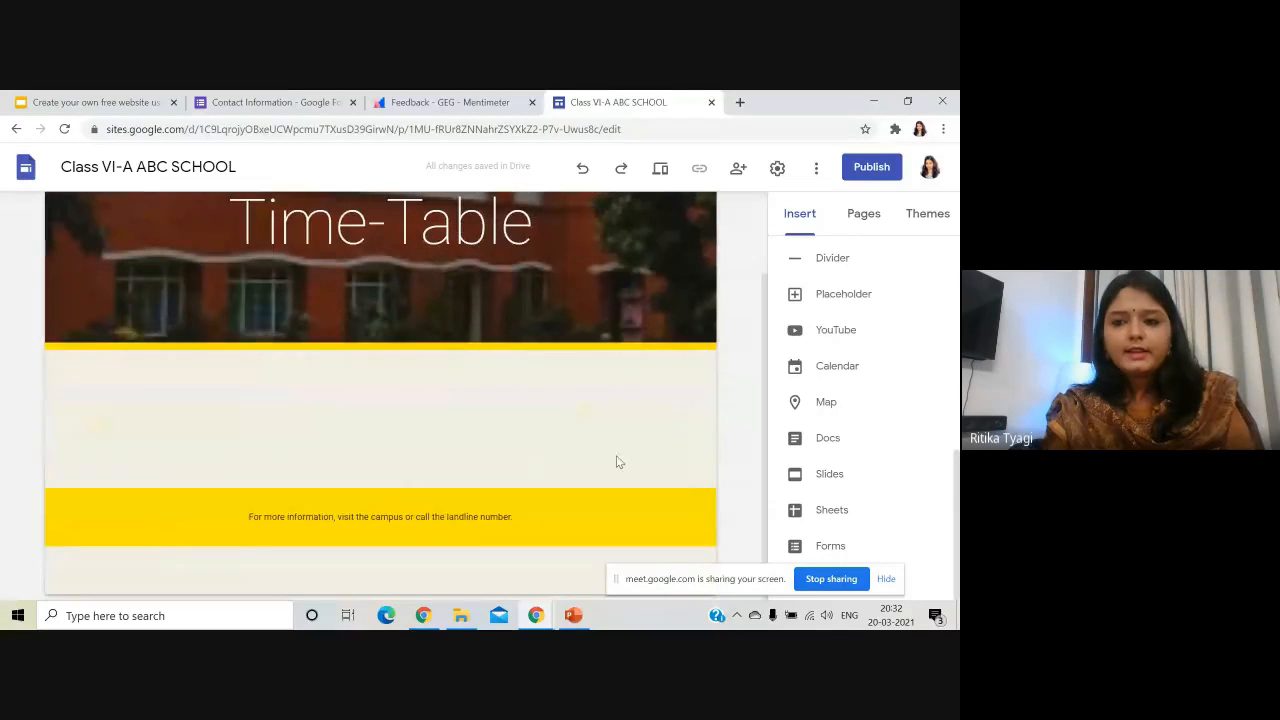
pyautogui.click(829, 440)
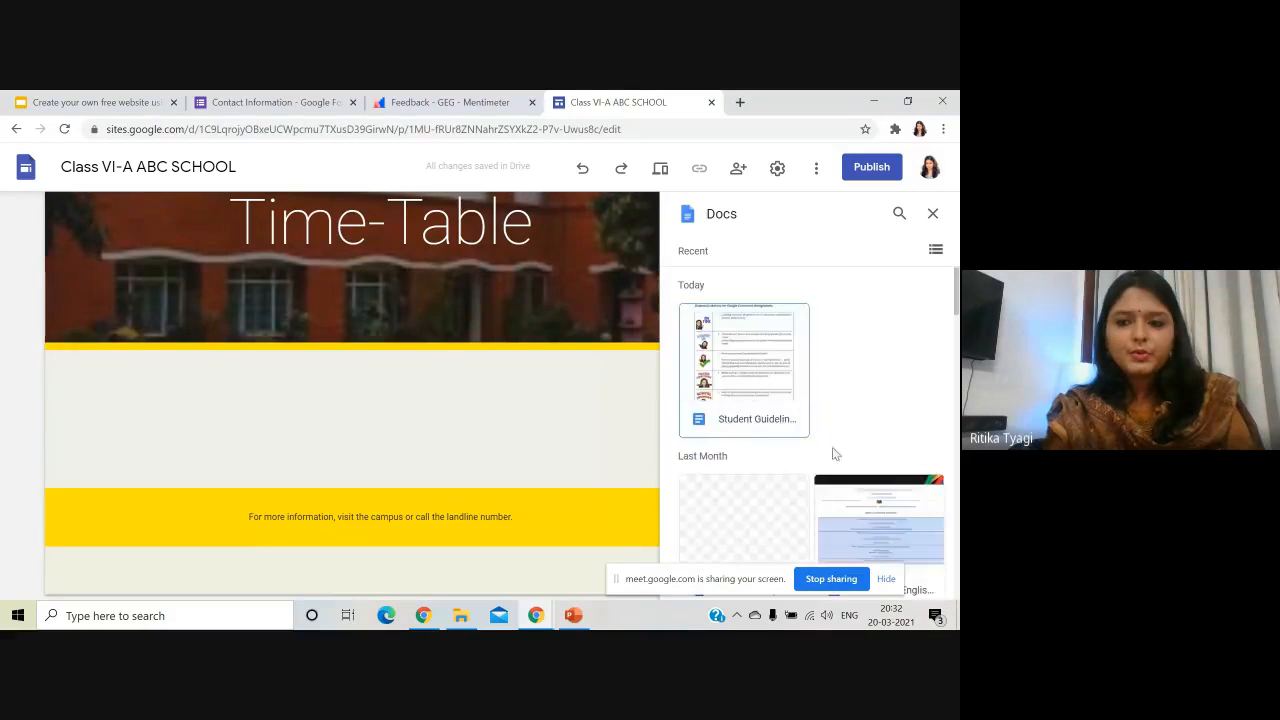
pyautogui.scroll(-3, 800, 460)
pyautogui.click(898, 381)
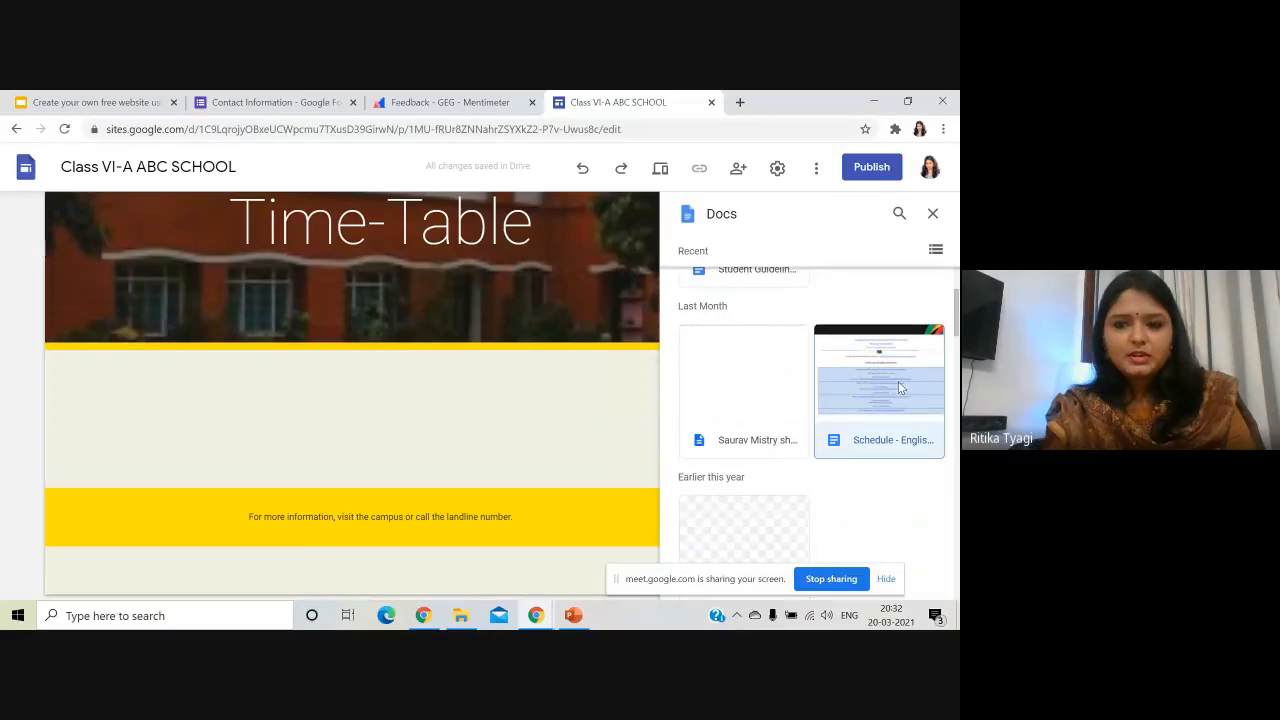
pyautogui.click(936, 585)
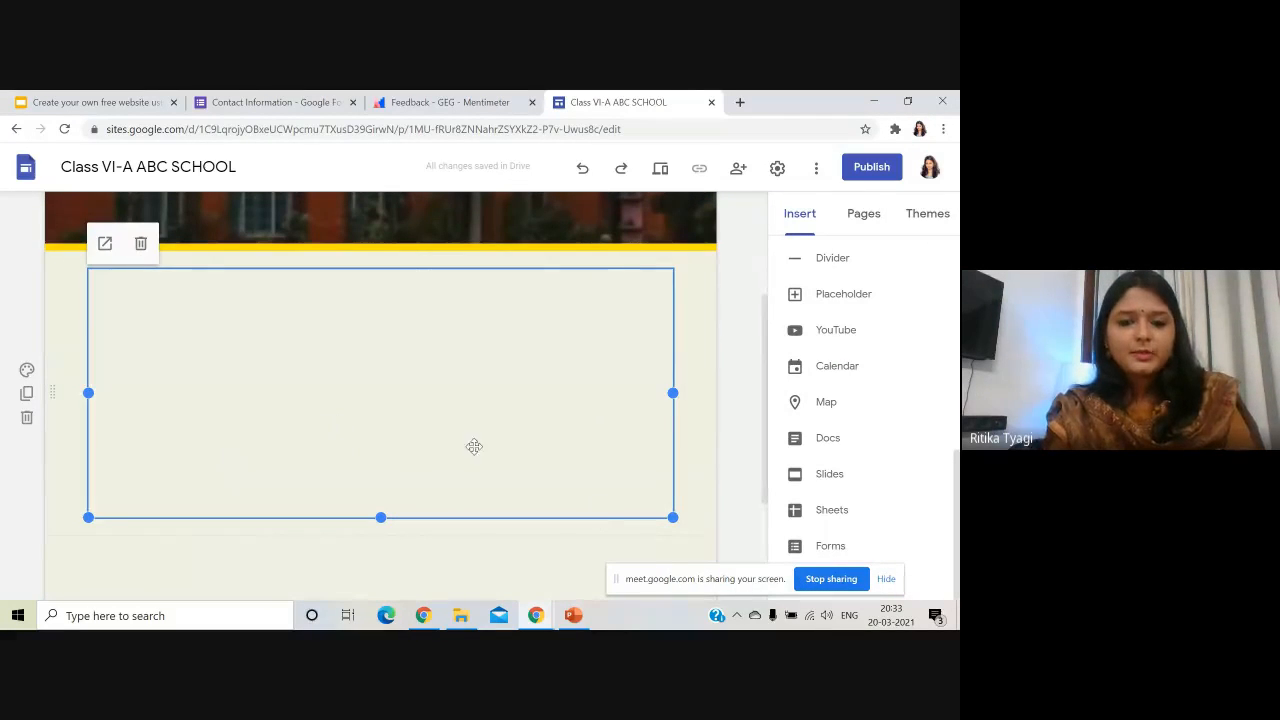
pyautogui.scroll(-3, 451, 507)
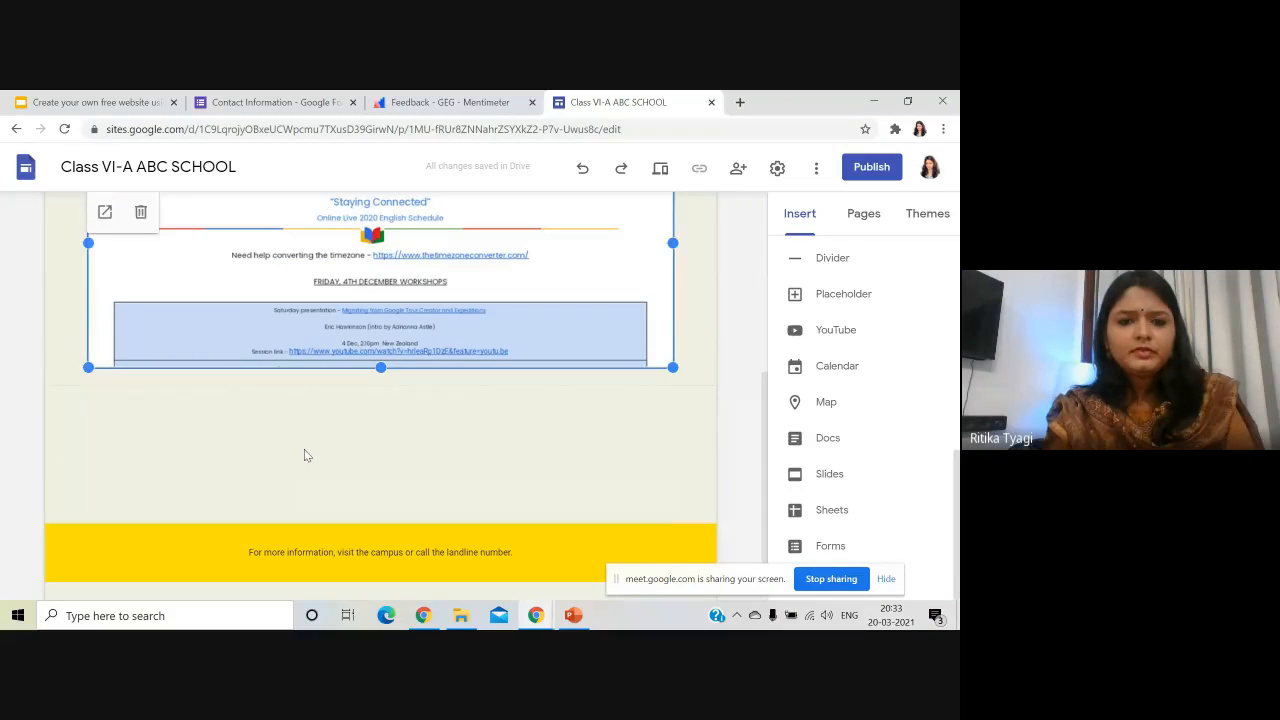
pyautogui.click(305, 452)
# - Embed the n.p.c.a Google Form below the schedule document
pyautogui.doubleClick(316, 443)
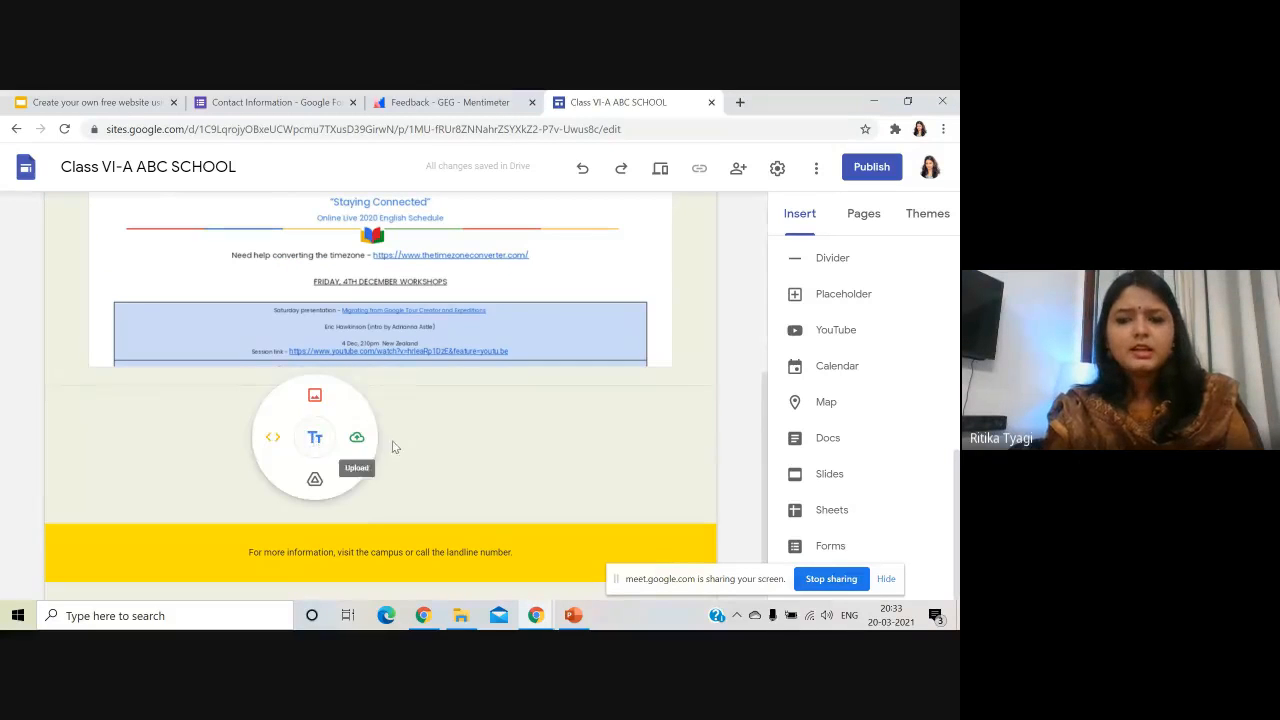
pyautogui.click(826, 548)
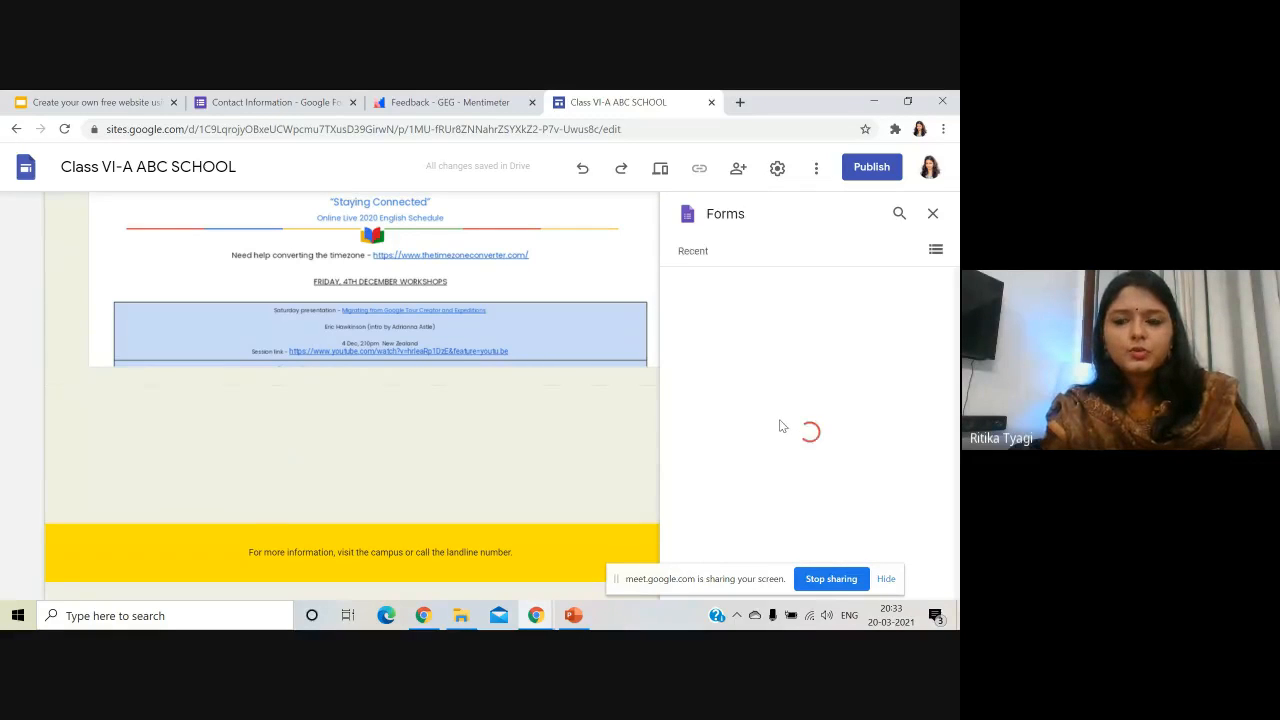
pyautogui.scroll(-4, 800, 440)
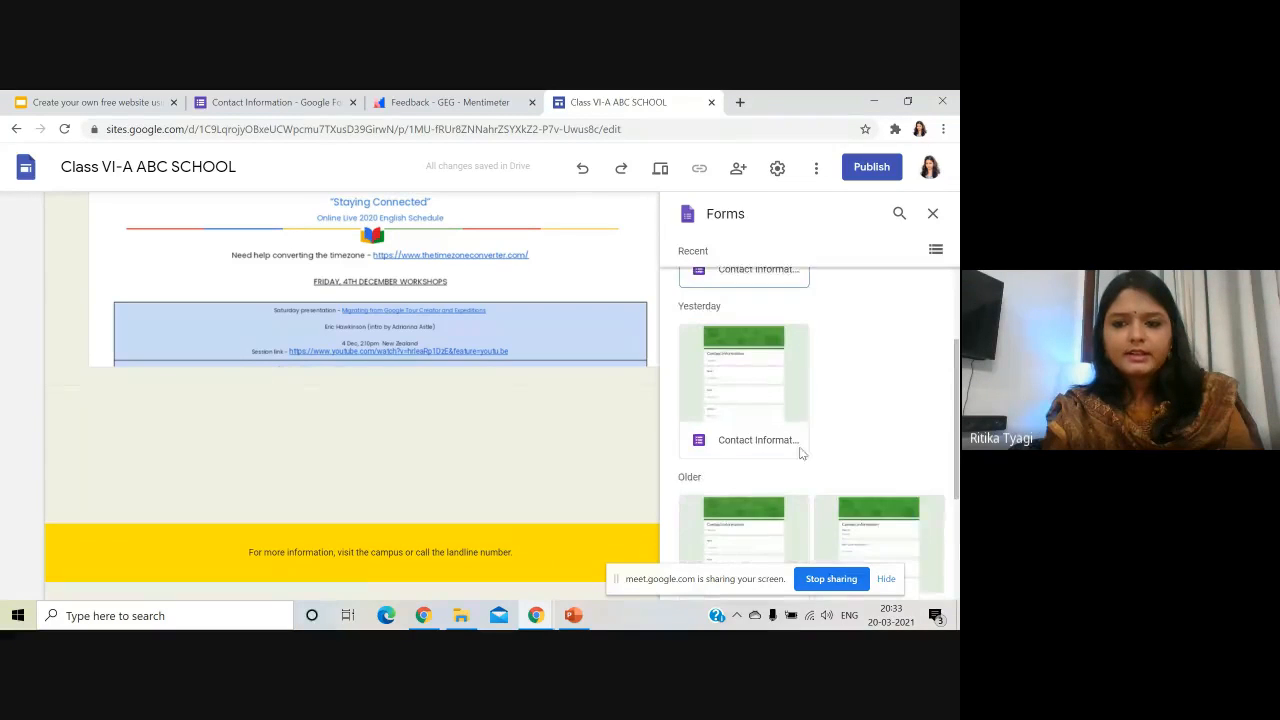
pyautogui.click(767, 482)
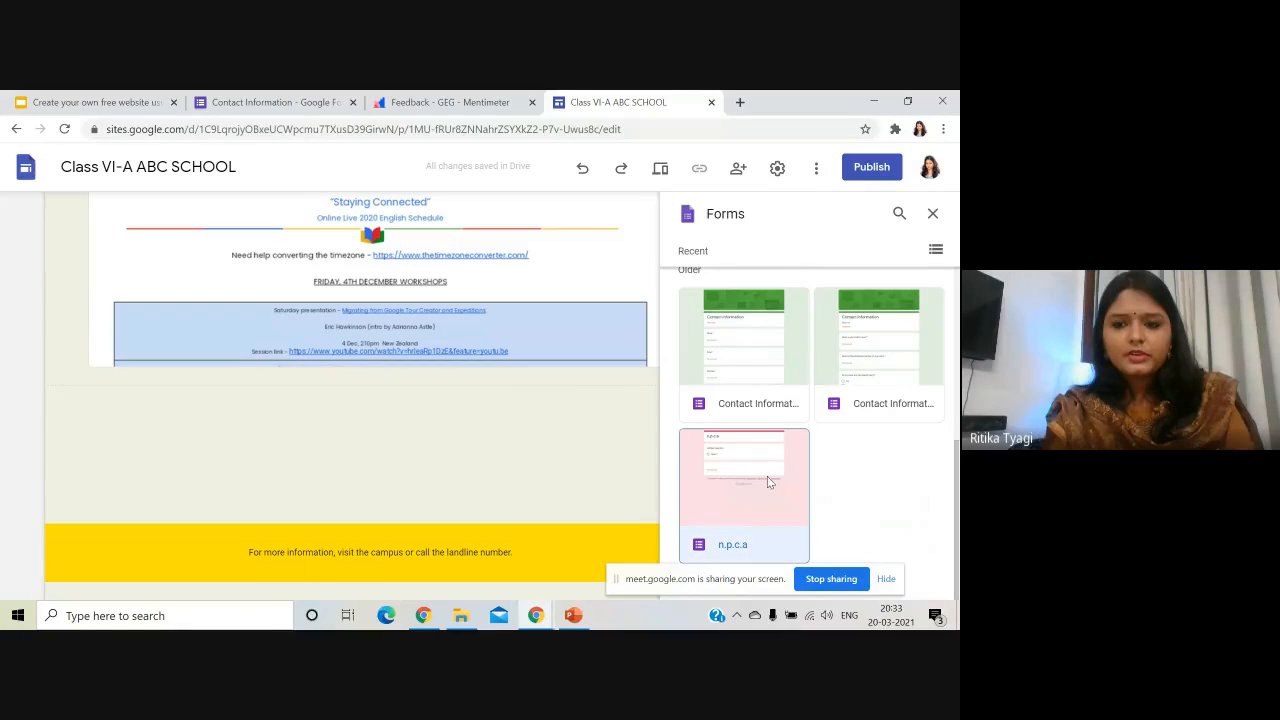
pyautogui.click(926, 586)
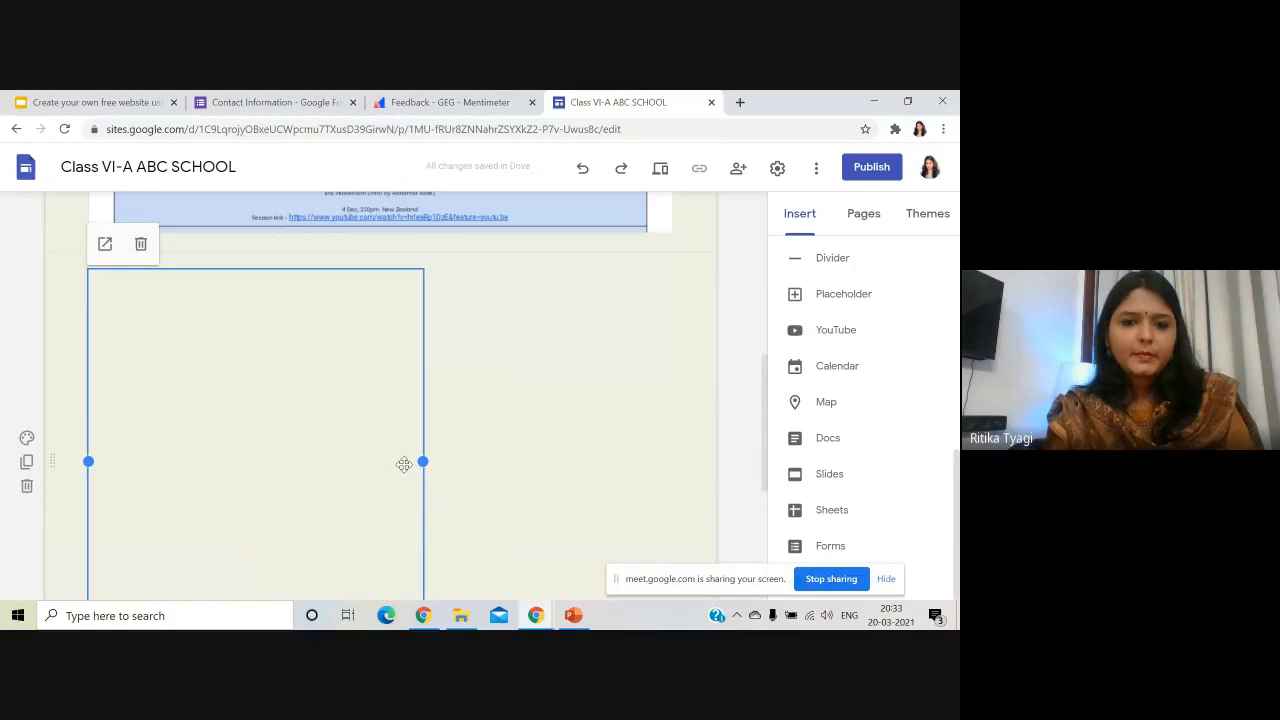
pyautogui.scroll(10, 403, 463)
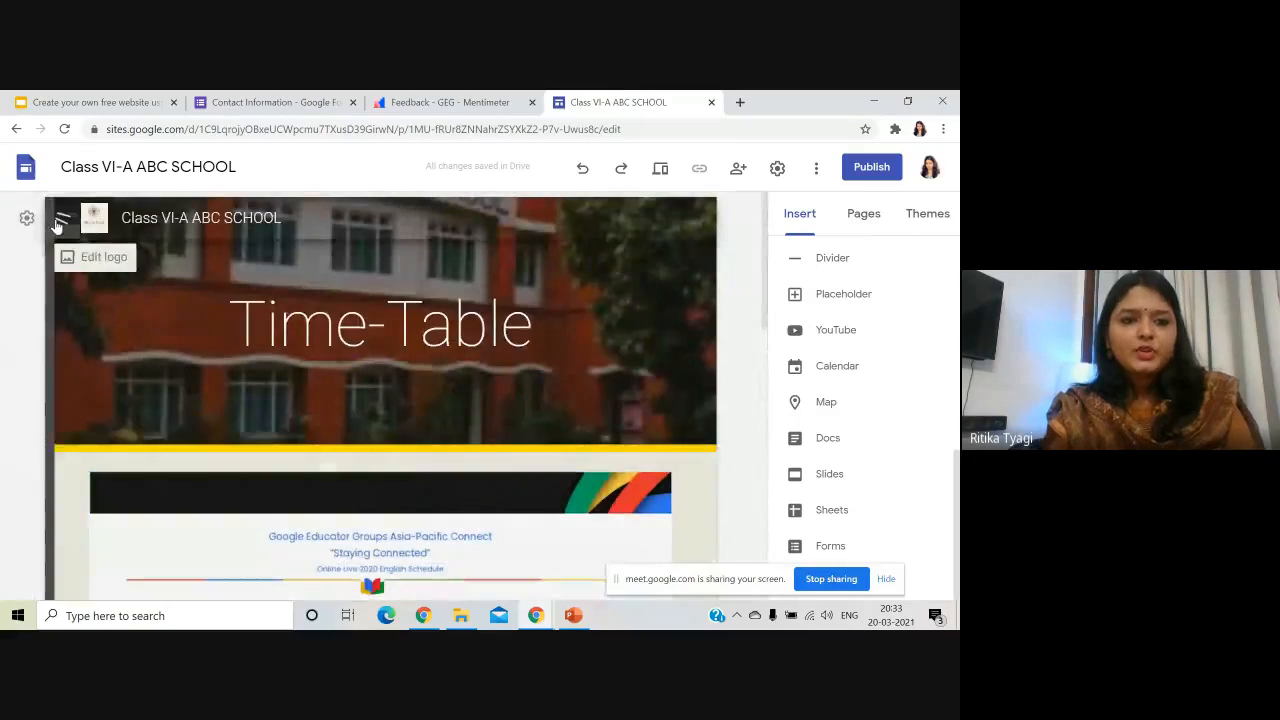
# - On the Online-Resources page, embed a Google Slides presentation
pyautogui.click(62, 218)
pyautogui.click(135, 388)
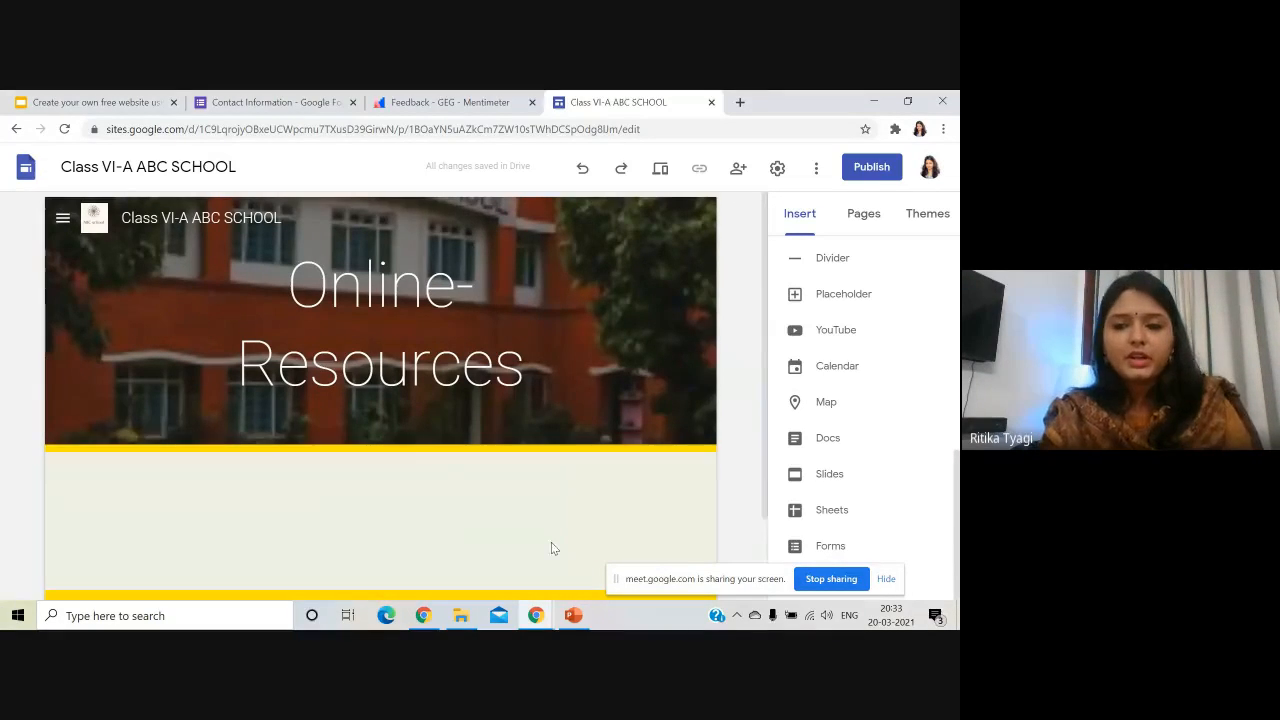
pyautogui.scroll(-1, 626, 463)
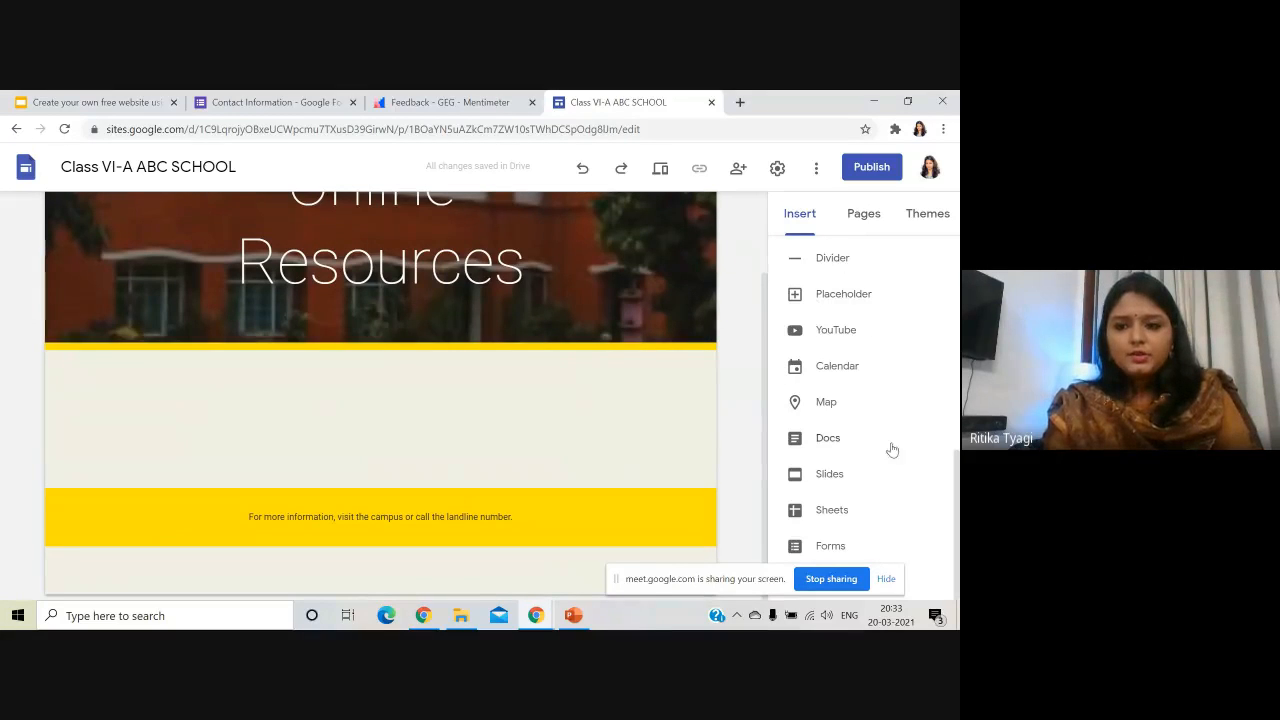
pyautogui.click(831, 474)
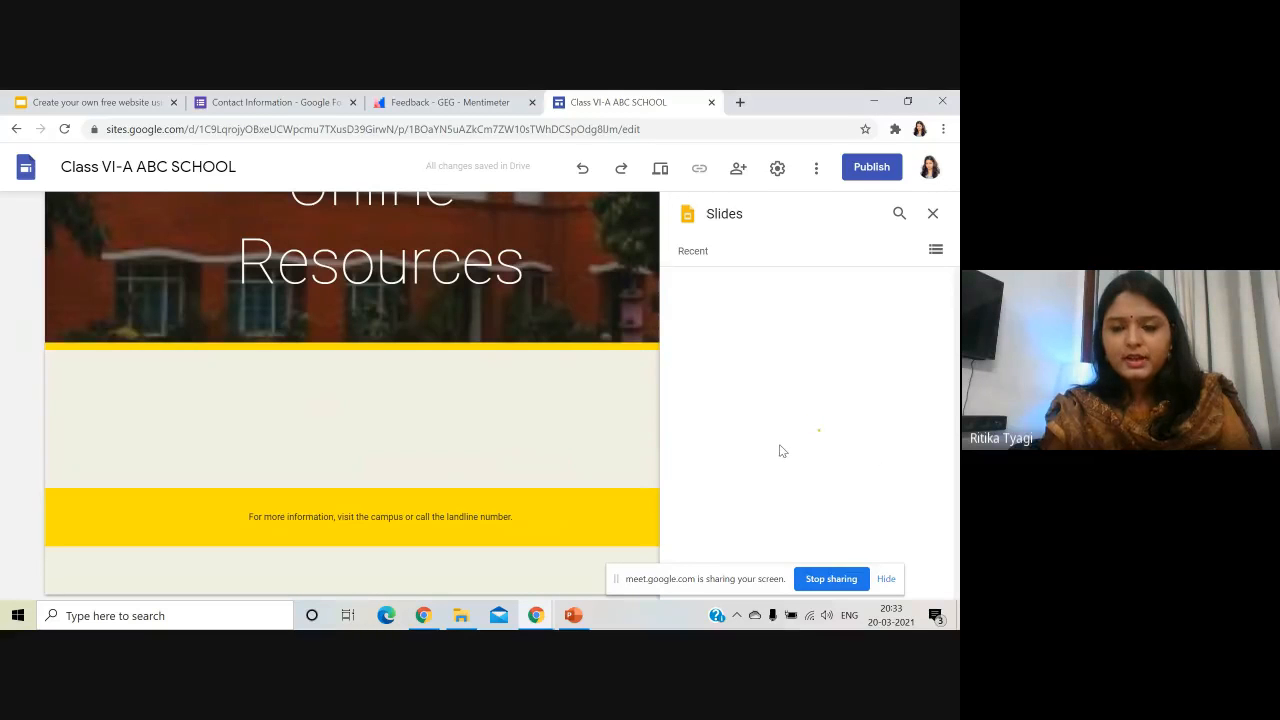
pyautogui.scroll(-3, 783, 450)
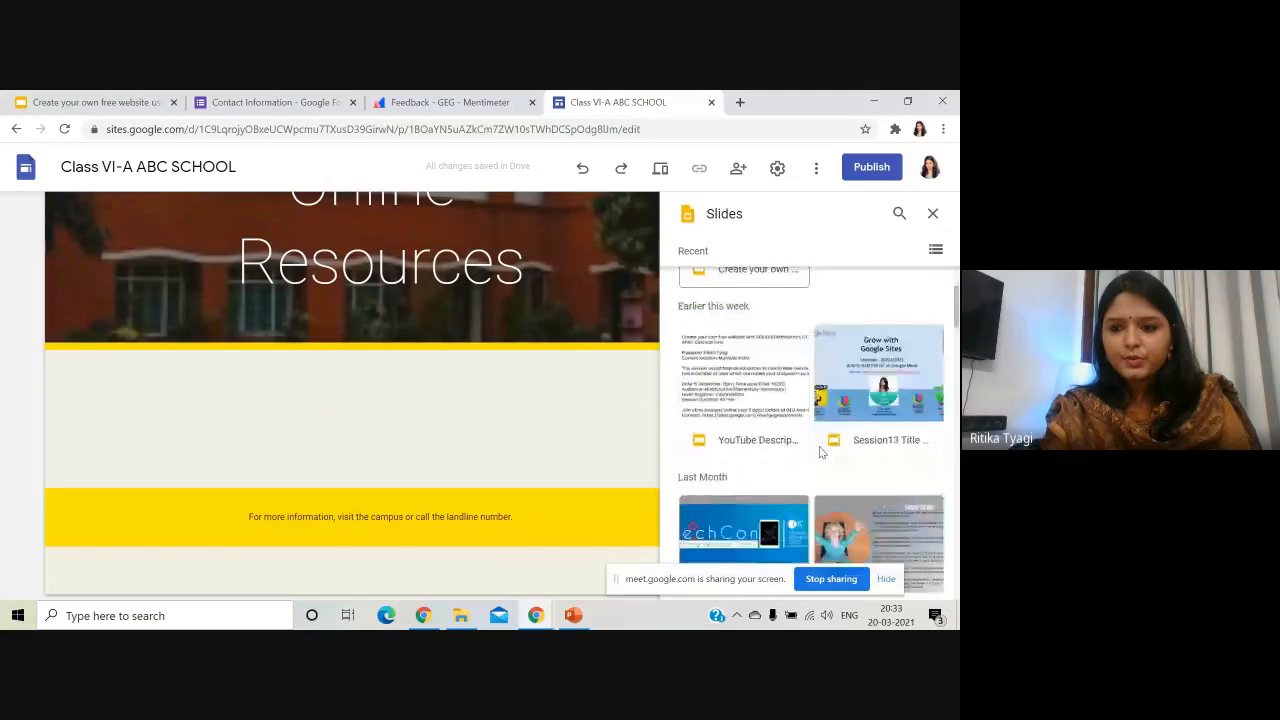
pyautogui.scroll(-2, 820, 453)
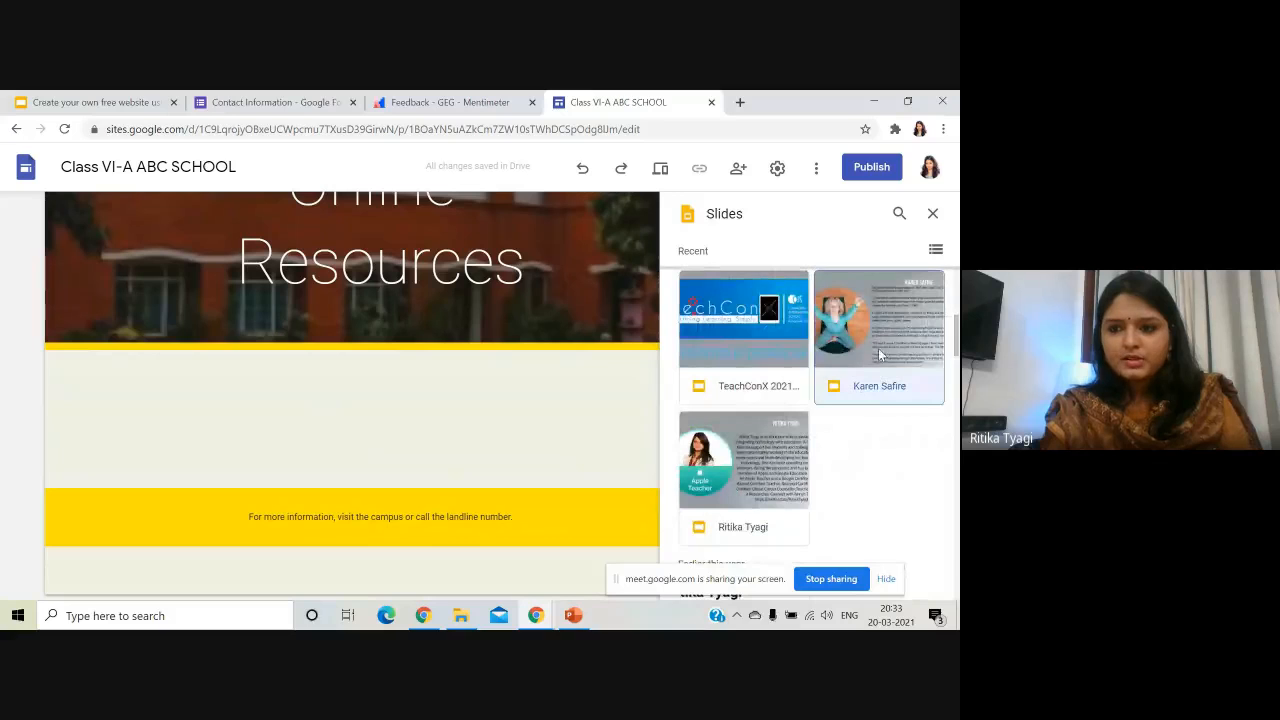
pyautogui.click(924, 588)
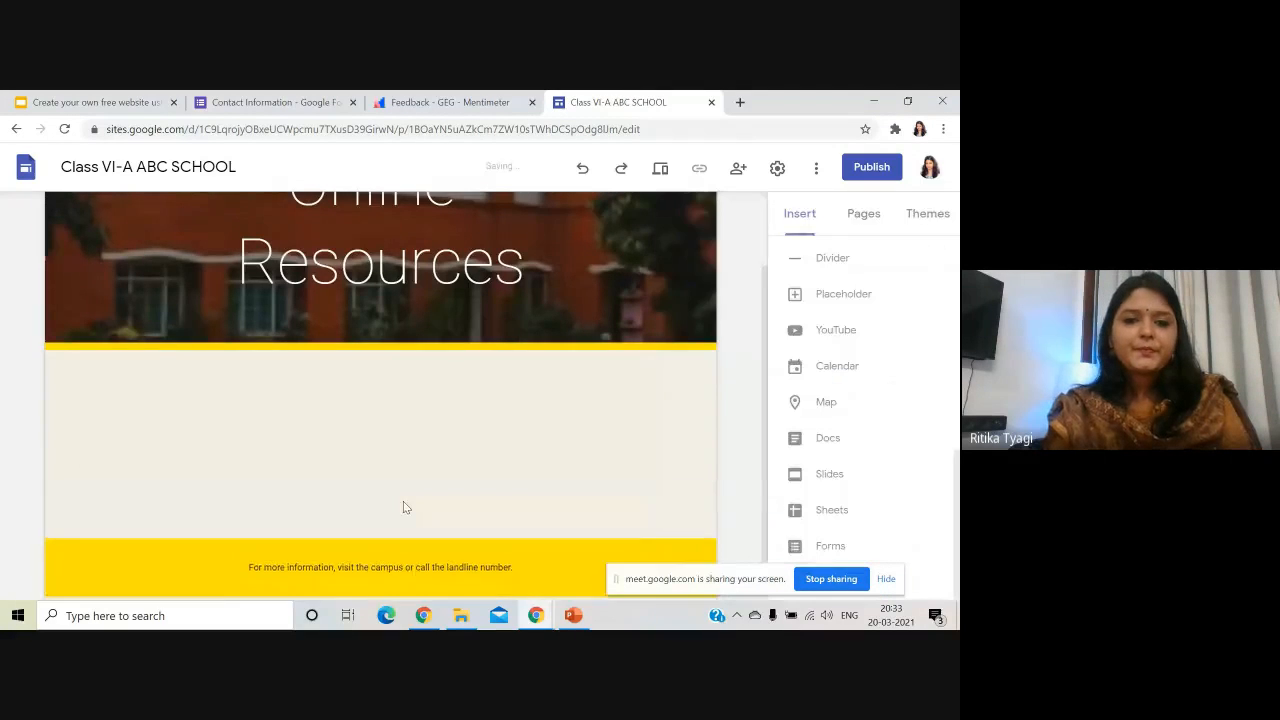
# - Embed the Types of Pollution document below the presentation
pyautogui.scroll(-2, 405, 488)
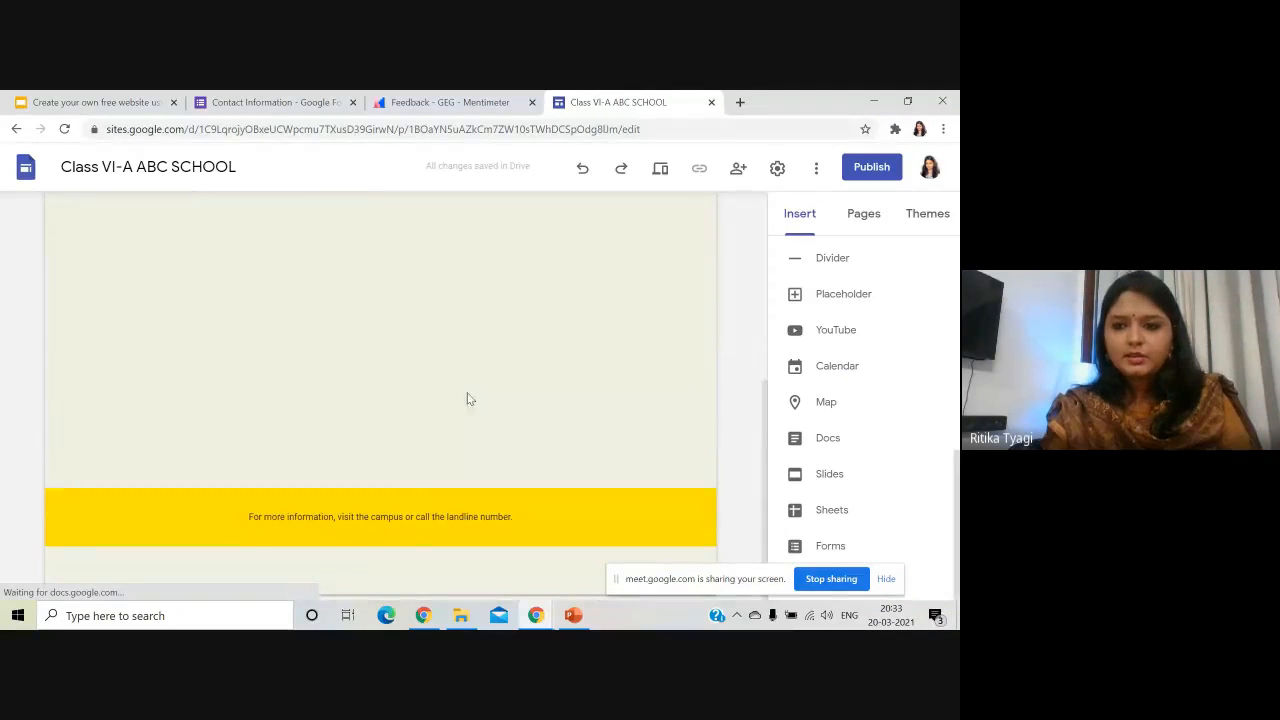
pyautogui.click(828, 443)
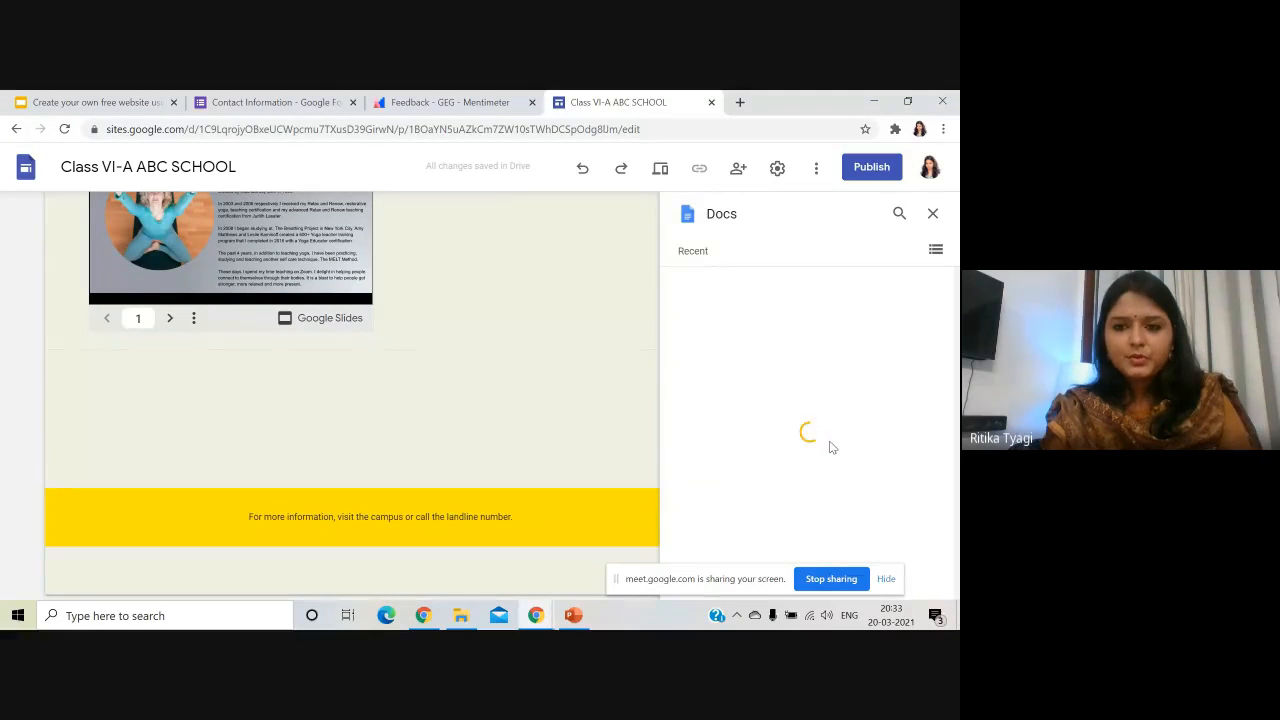
pyautogui.scroll(-3, 829, 447)
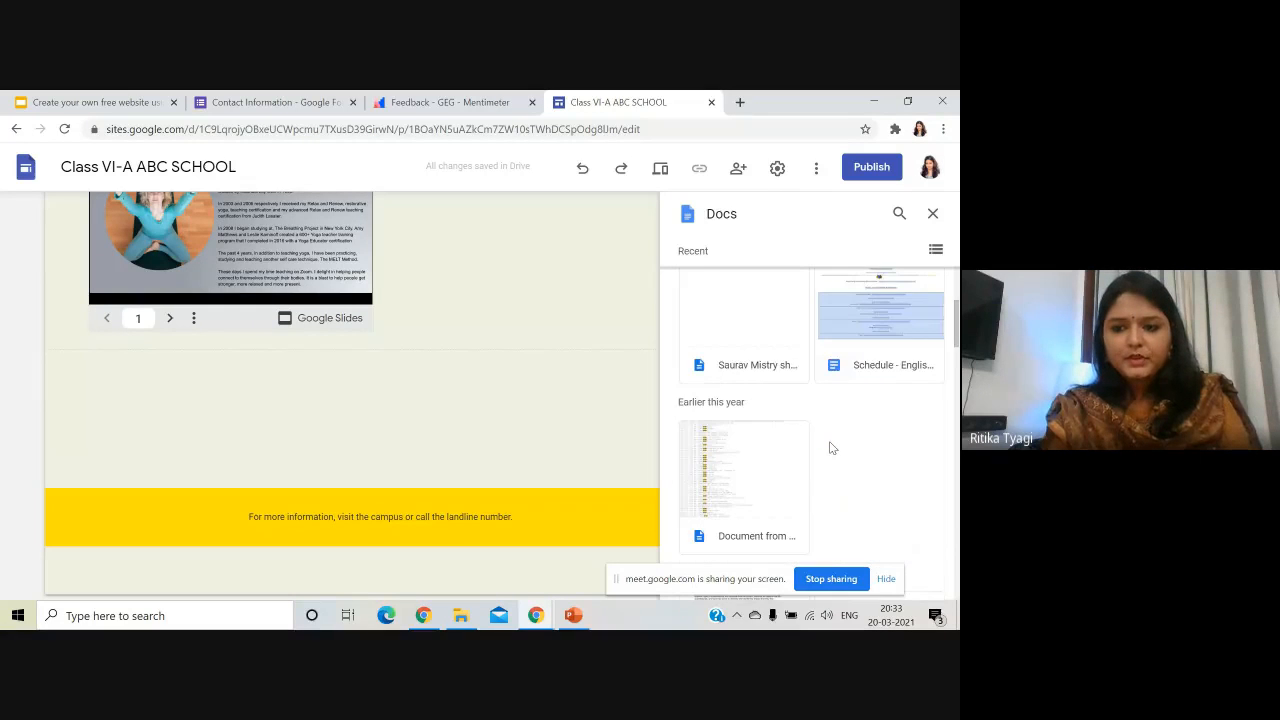
pyautogui.scroll(-5, 829, 447)
pyautogui.click(872, 532)
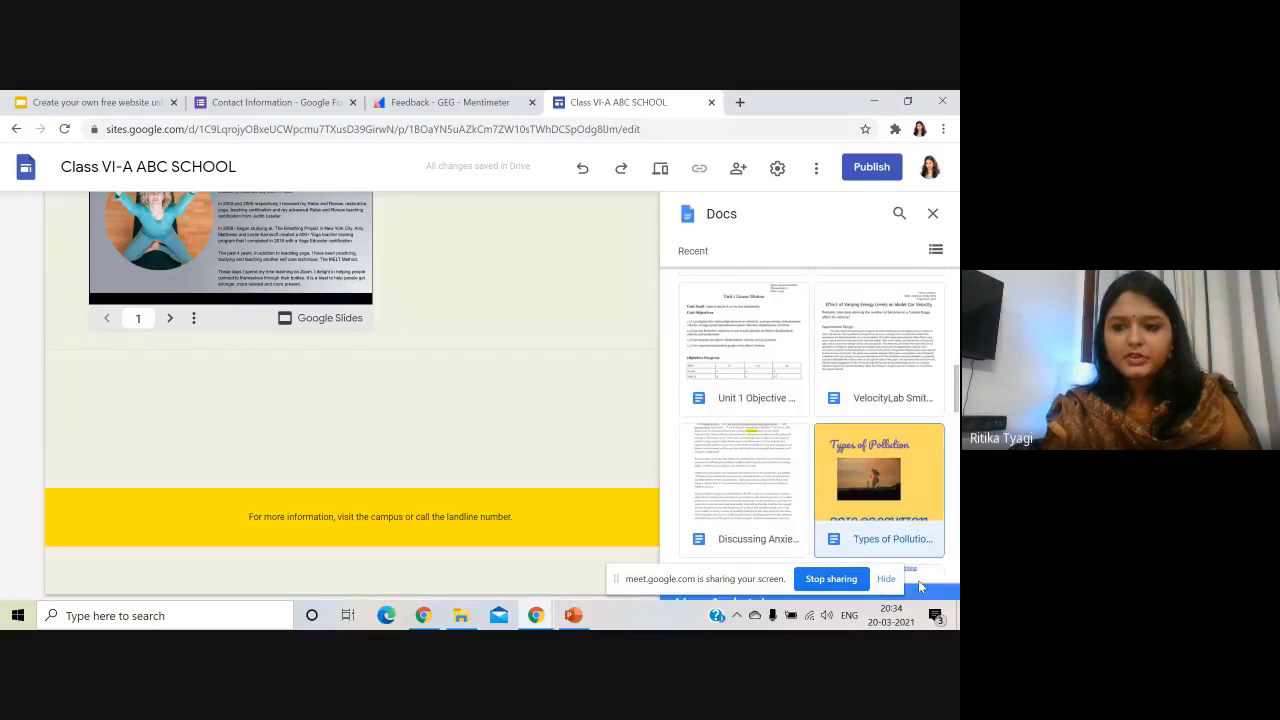
pyautogui.click(920, 590)
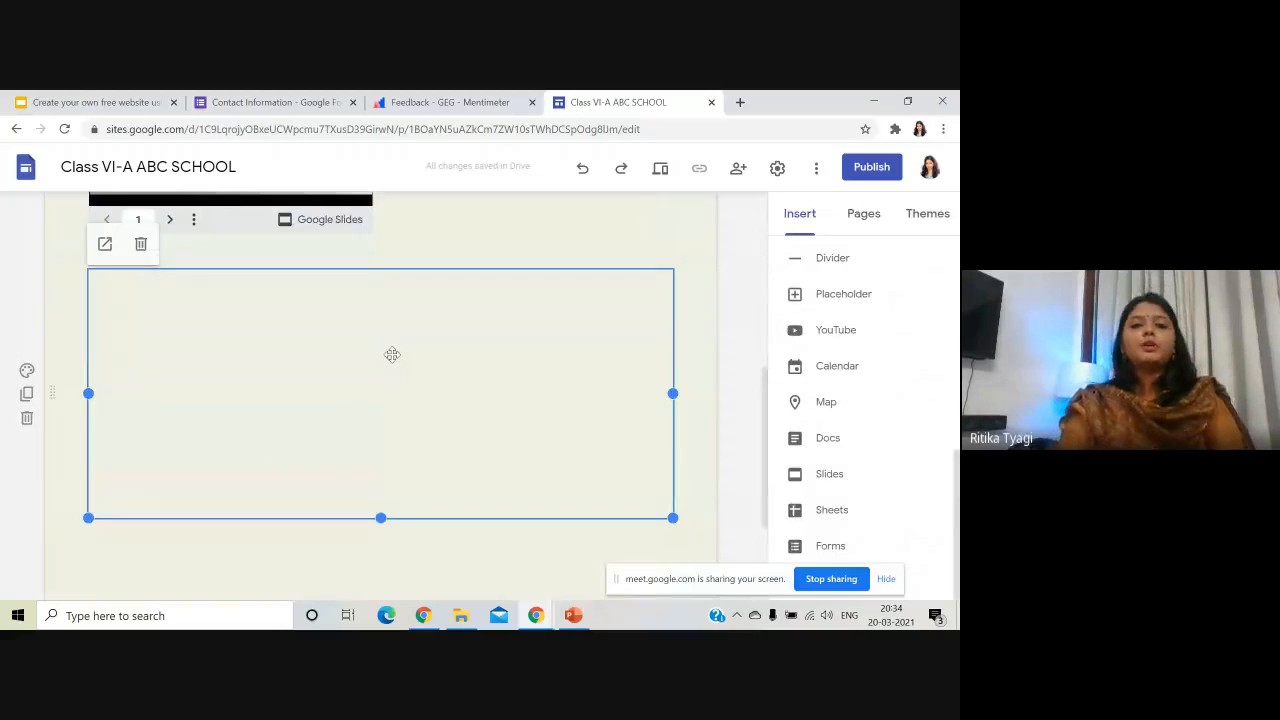
# - Narrow the embedded slides box with its right resize handle and return to the page header
pyautogui.moveTo(672, 395); pyautogui.dragTo(522, 400)
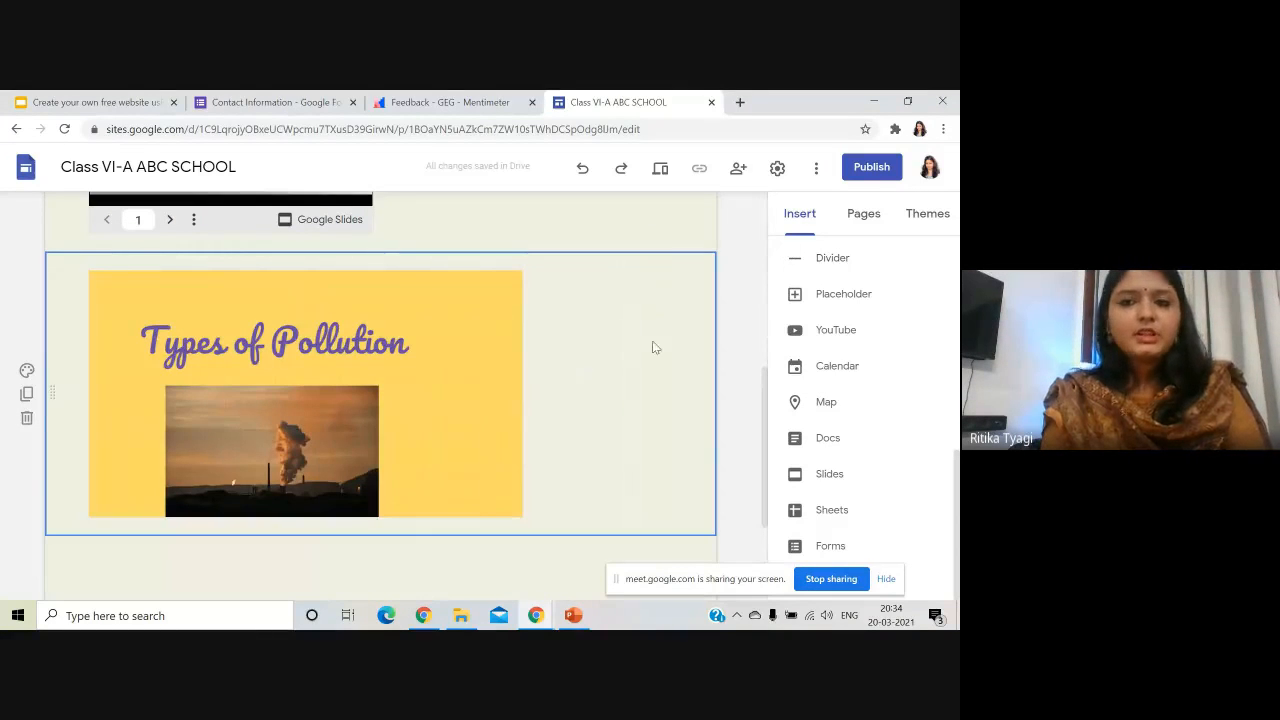
pyautogui.scroll(-2, 371, 420)
pyautogui.scroll(10, 286, 423)
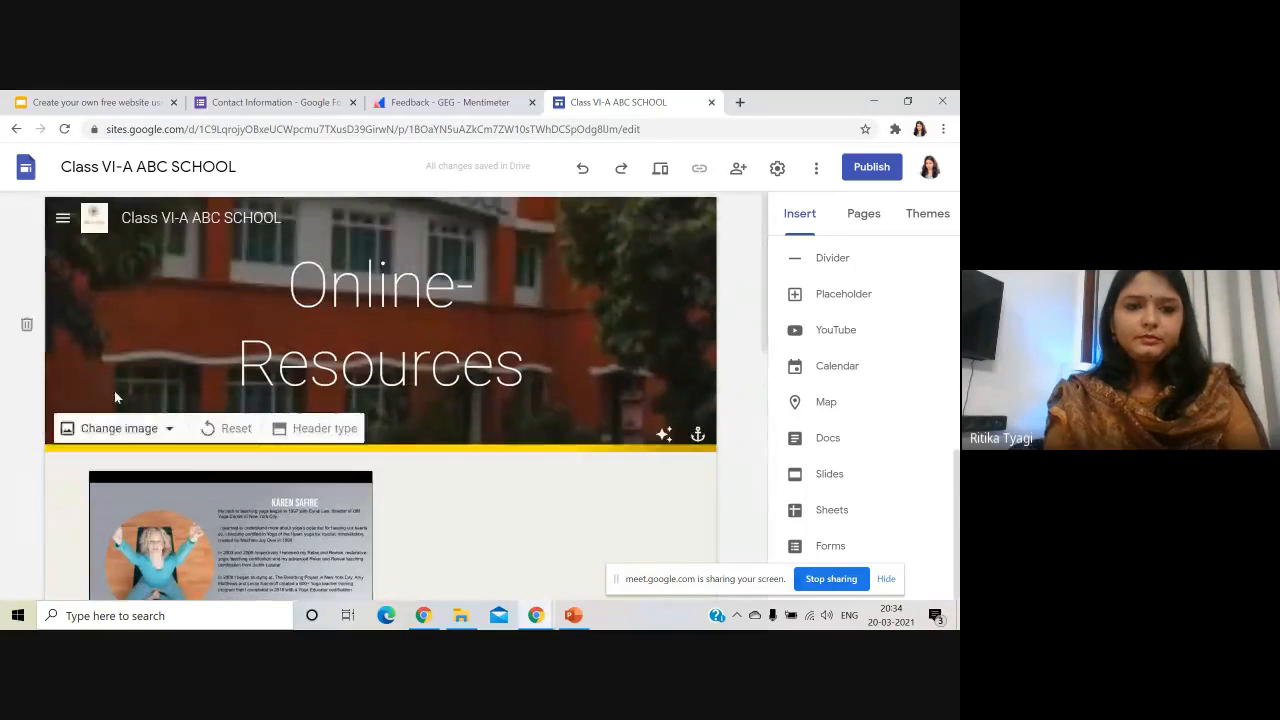
# - Go to the Contact-Us page and look over its current layout
pyautogui.click(62, 217)
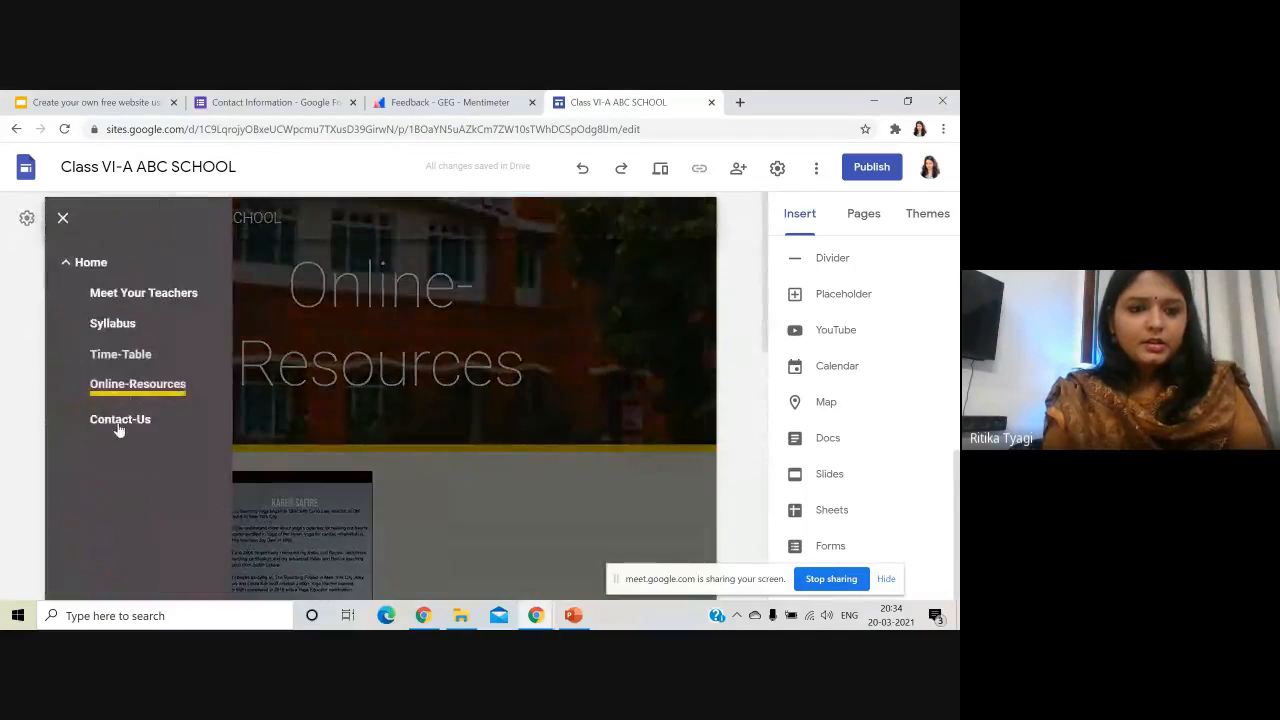
pyautogui.click(118, 420)
pyautogui.scroll(-1, 738, 458)
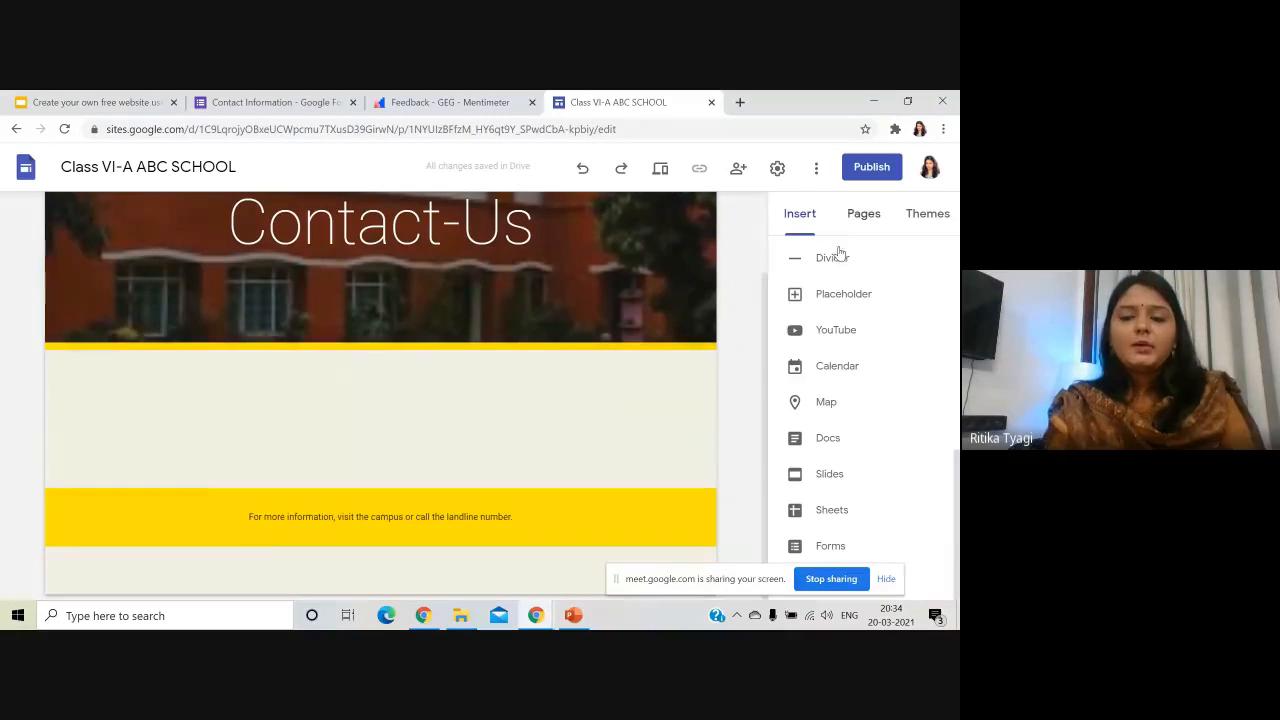
pyautogui.scroll(1, 765, 387)
pyautogui.scroll(1, 834, 320)
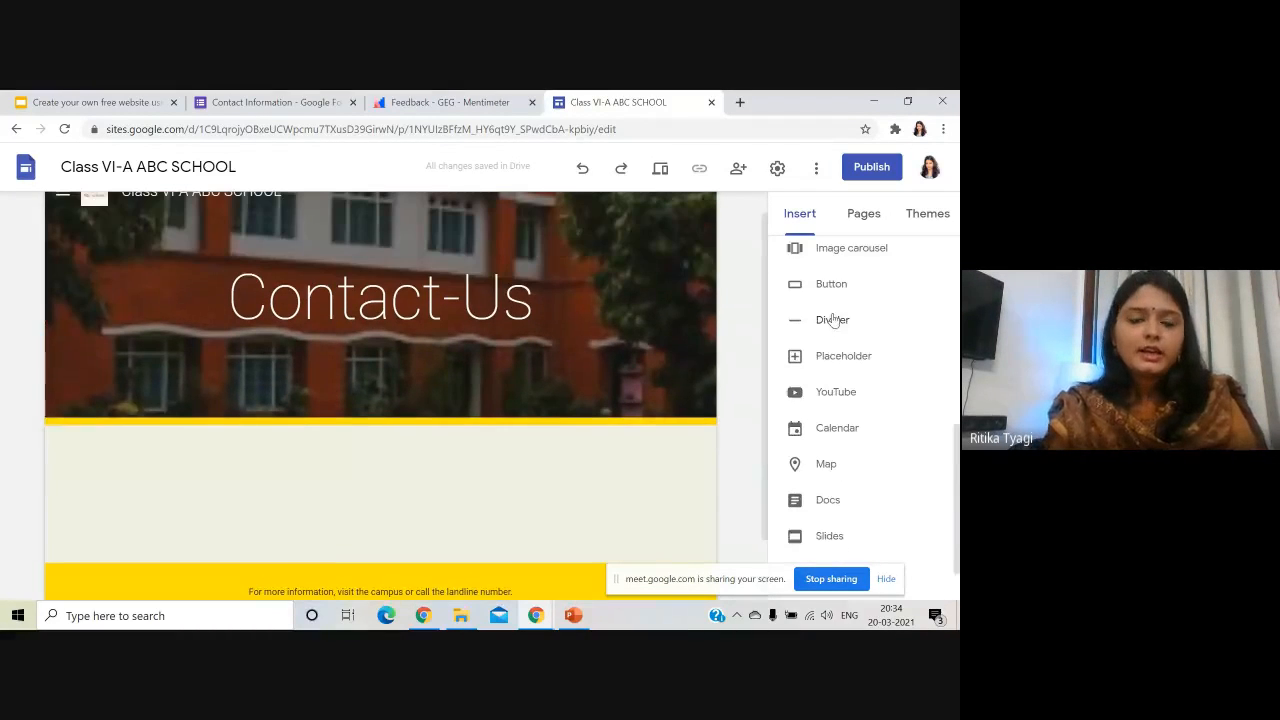
pyautogui.scroll(2, 737, 377)
pyautogui.scroll(5, 803, 367)
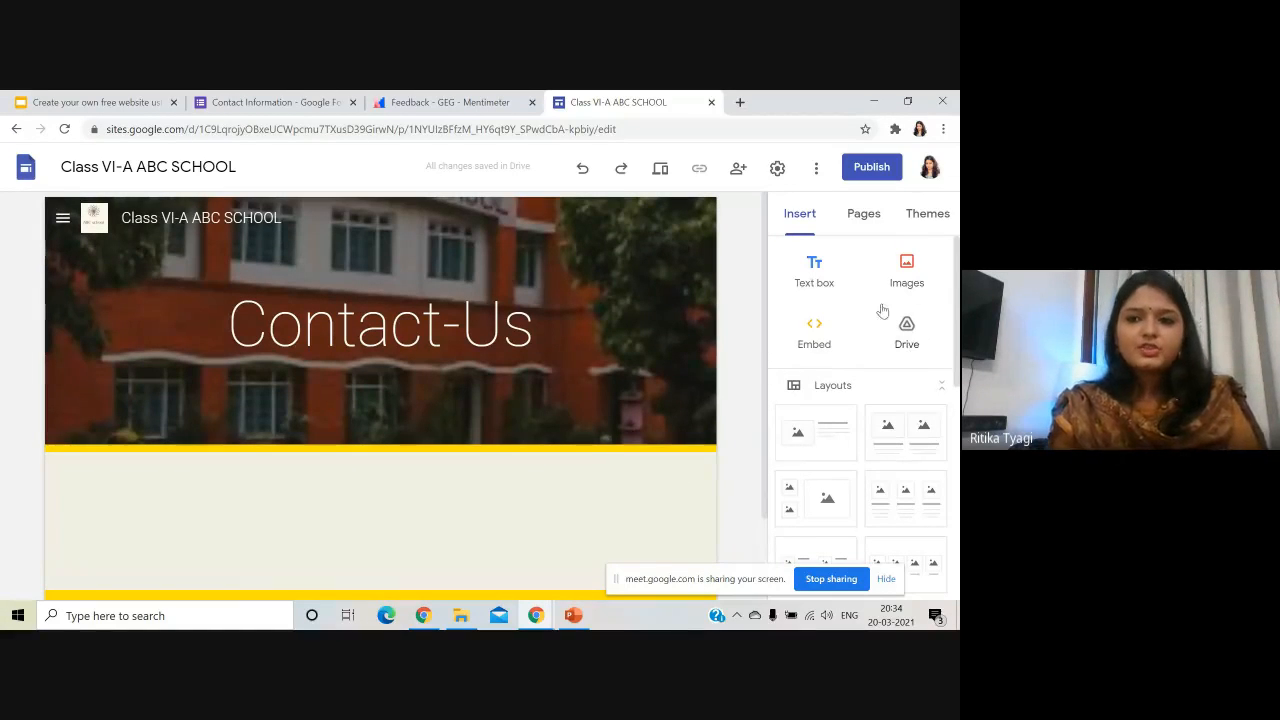
pyautogui.scroll(-10, 860, 360)
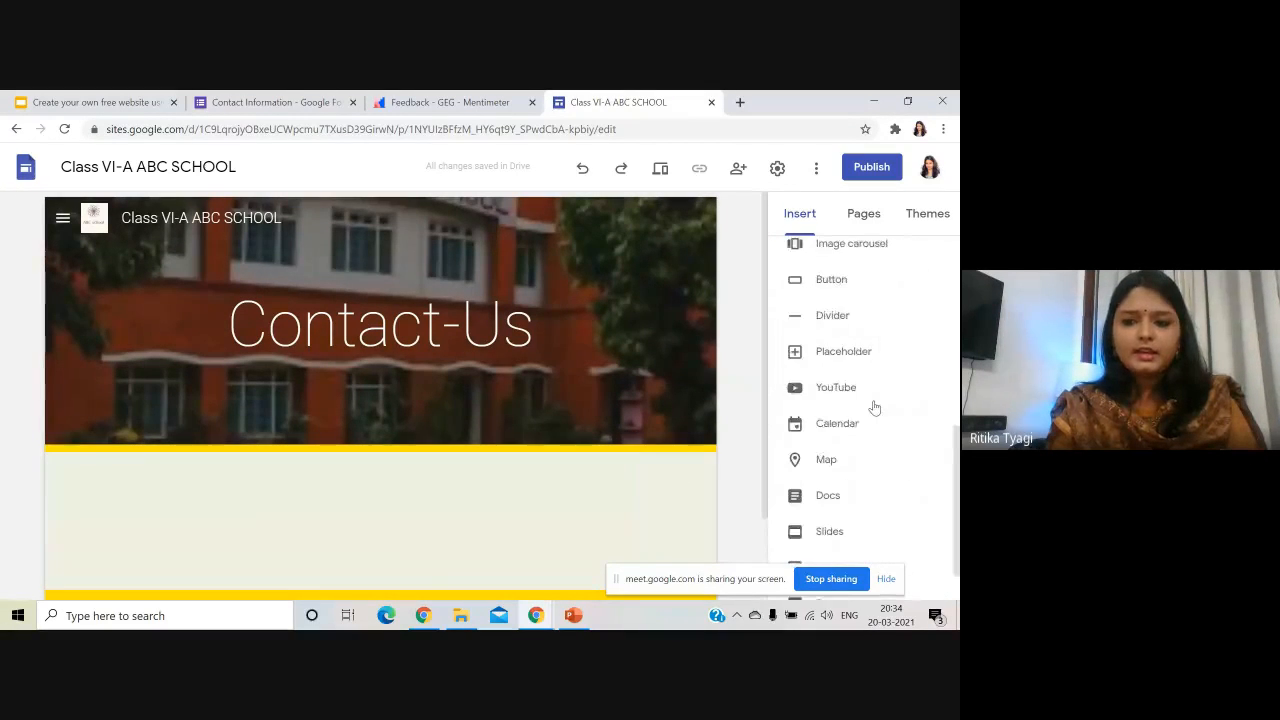
# - Embed the Alphabet School video found by searching YouTube for 'abc school'
pyautogui.click(833, 335)
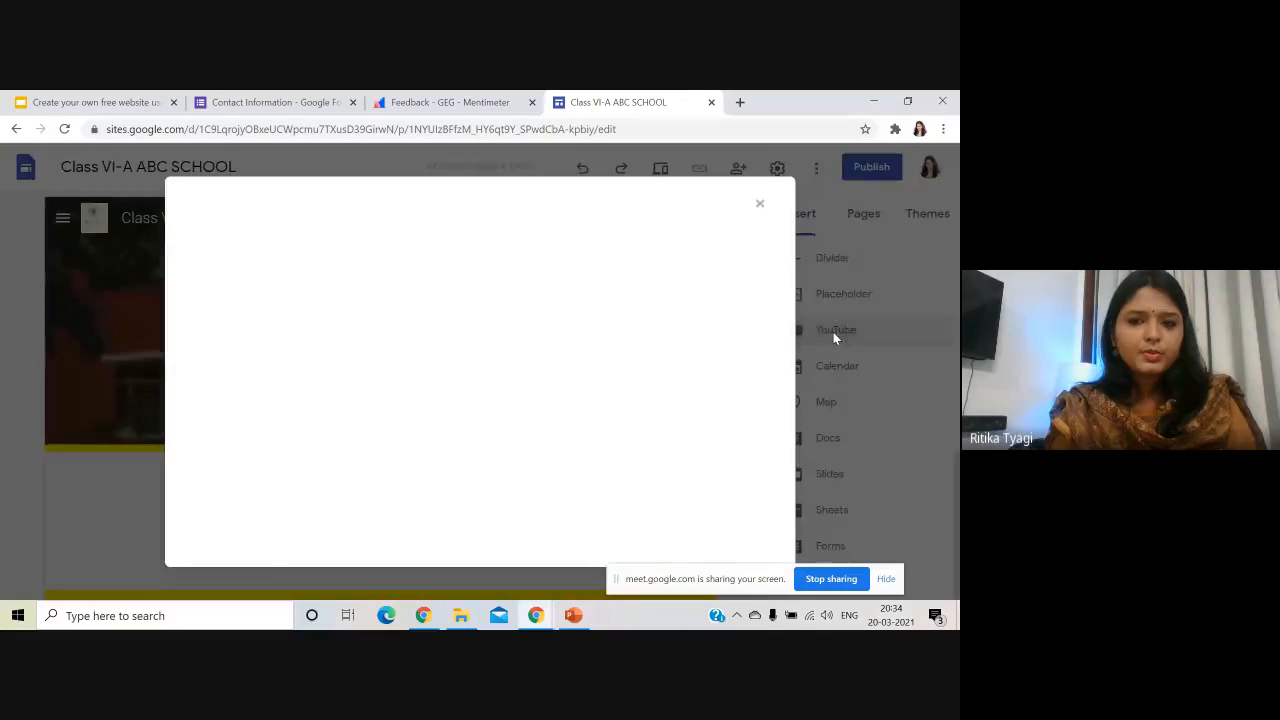
pyautogui.write('abc school')
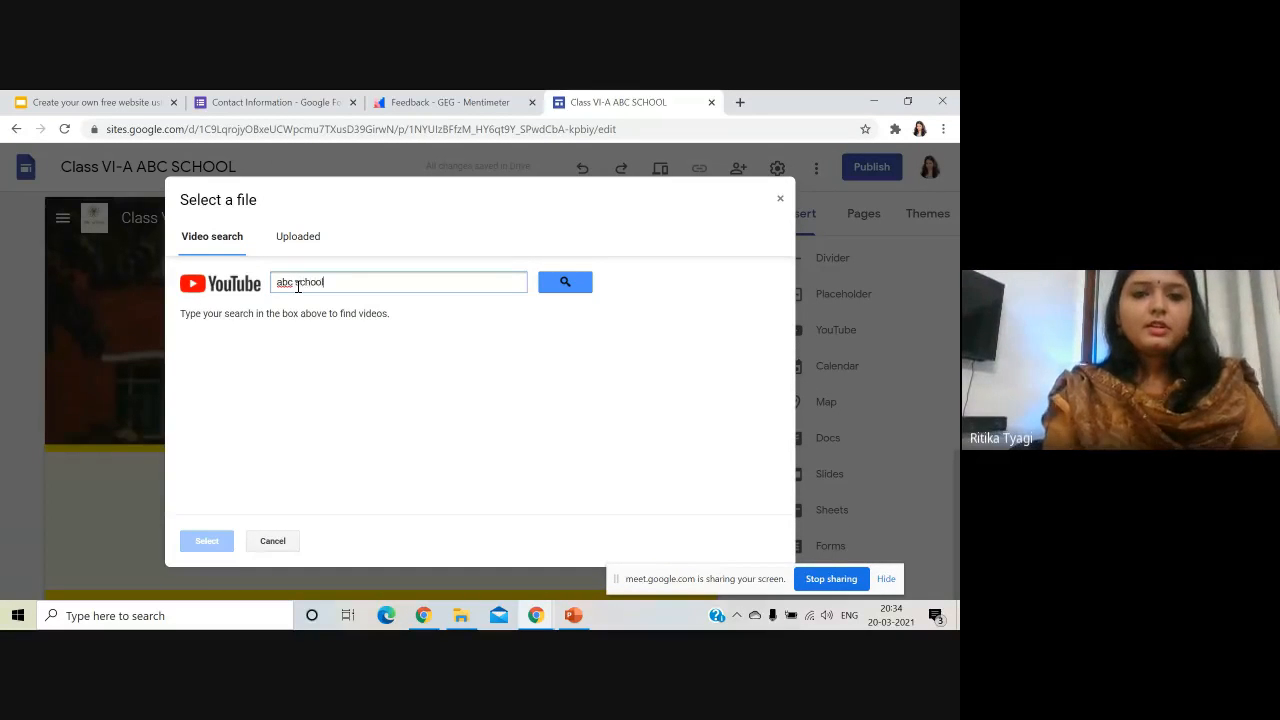
pyautogui.press('Return')
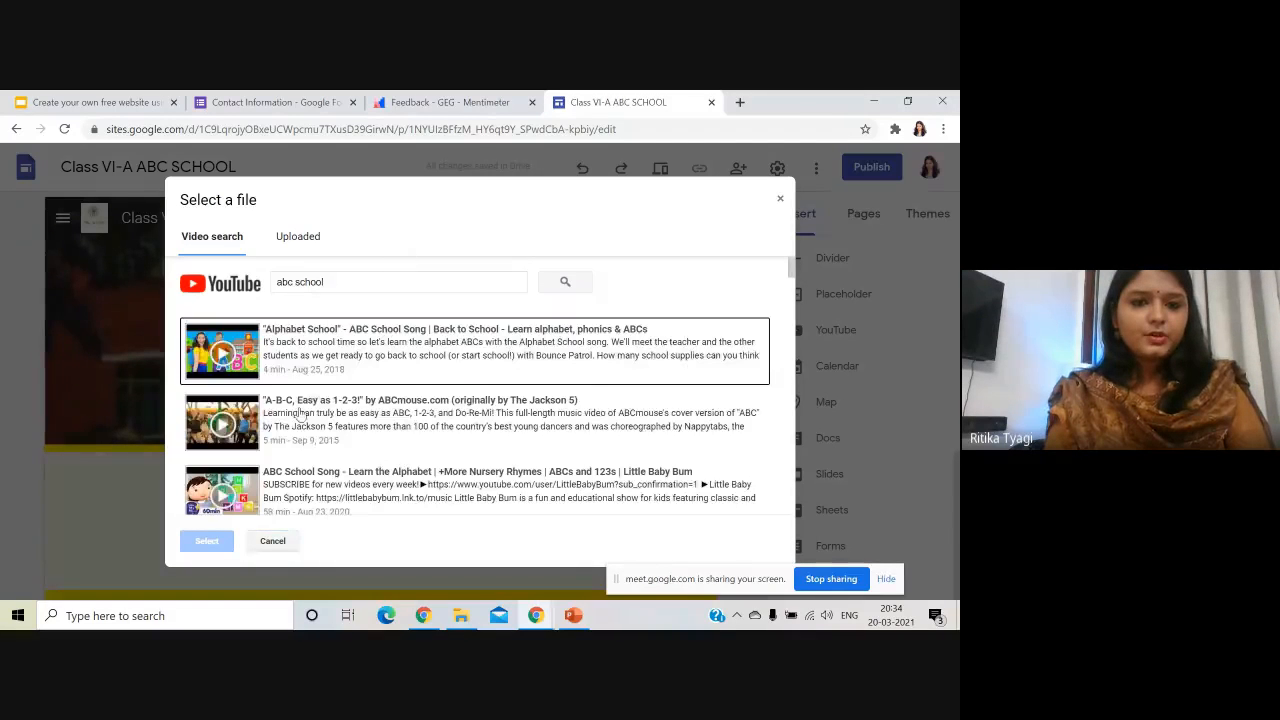
pyautogui.click(336, 358)
pyautogui.click(226, 547)
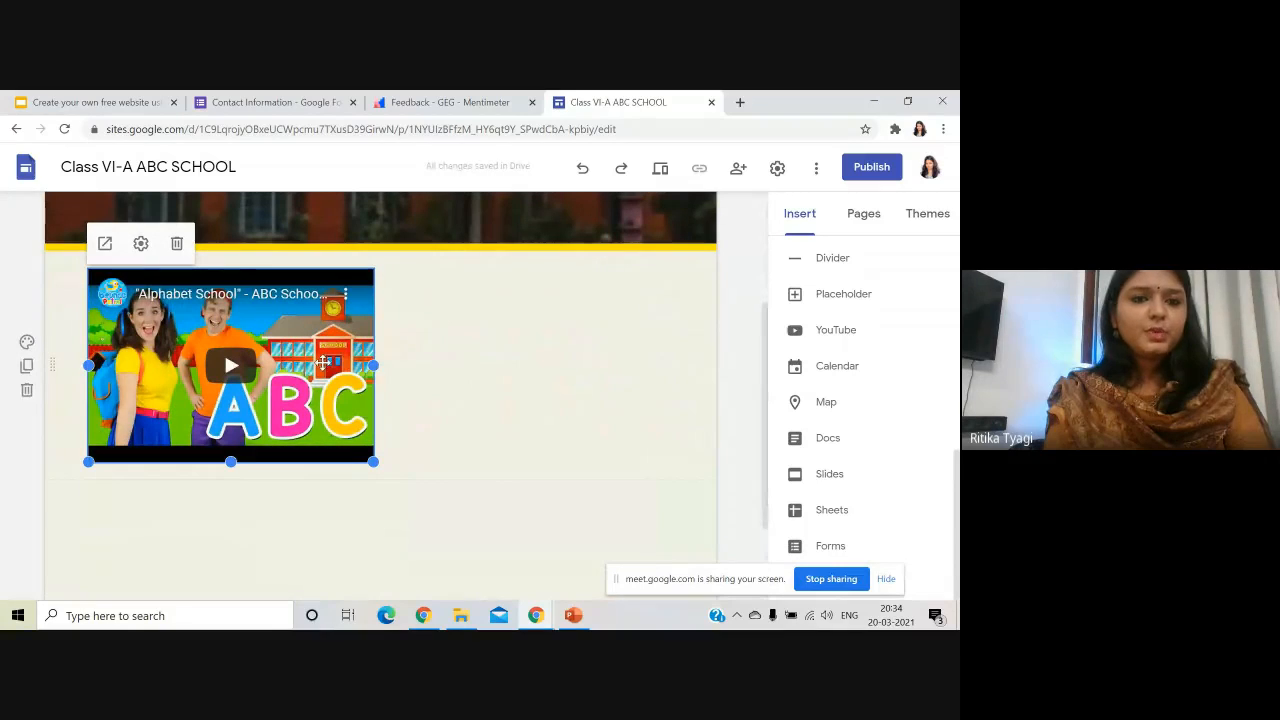
pyautogui.scroll(-2, 451, 417)
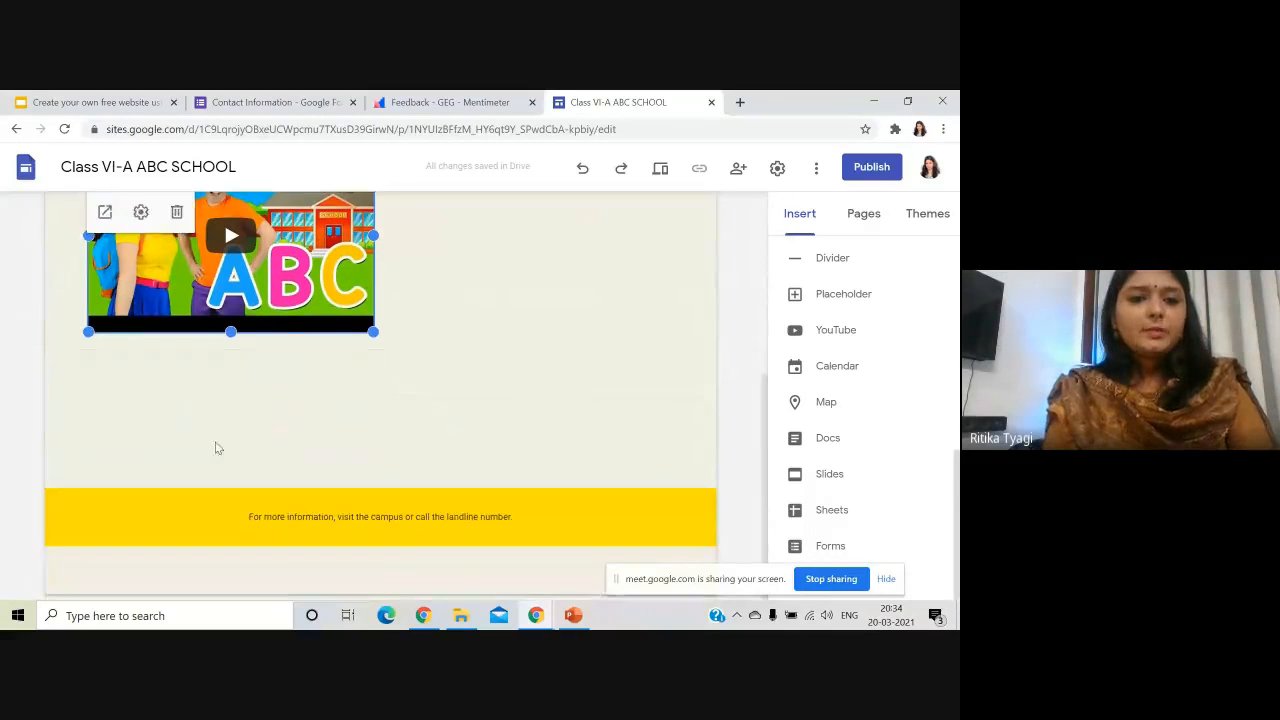
pyautogui.click(207, 422)
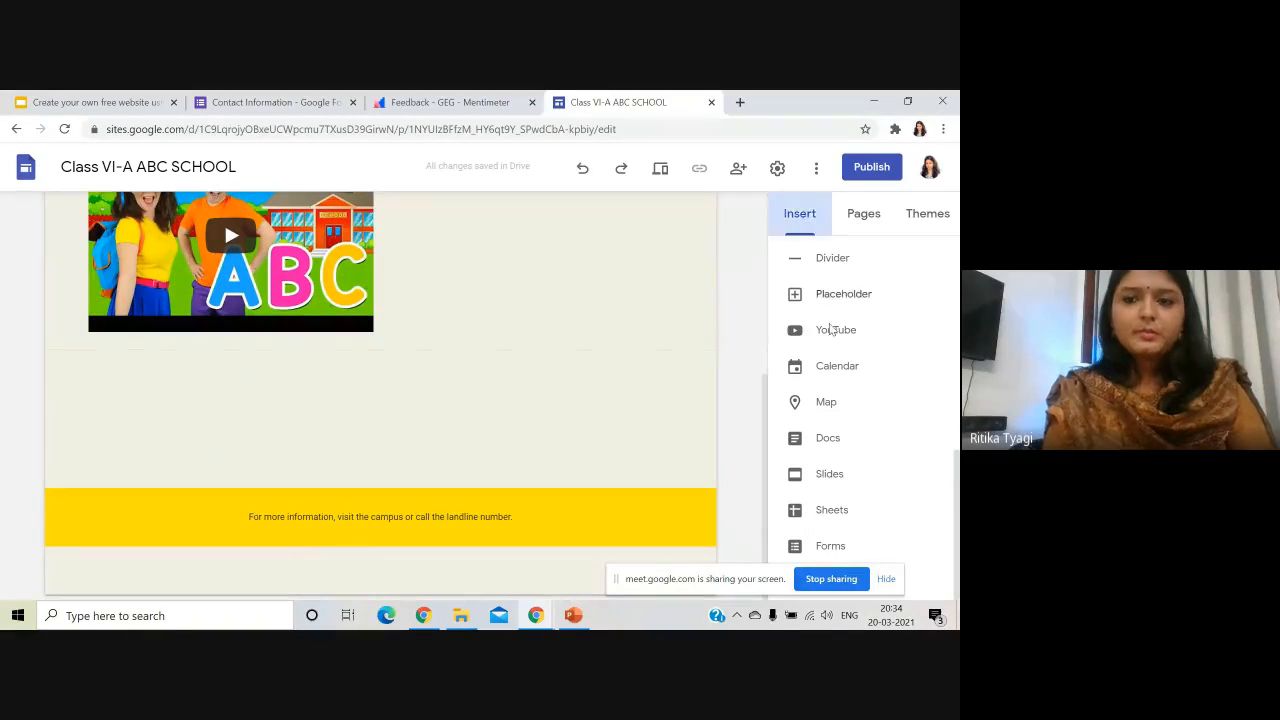
pyautogui.click(845, 402)
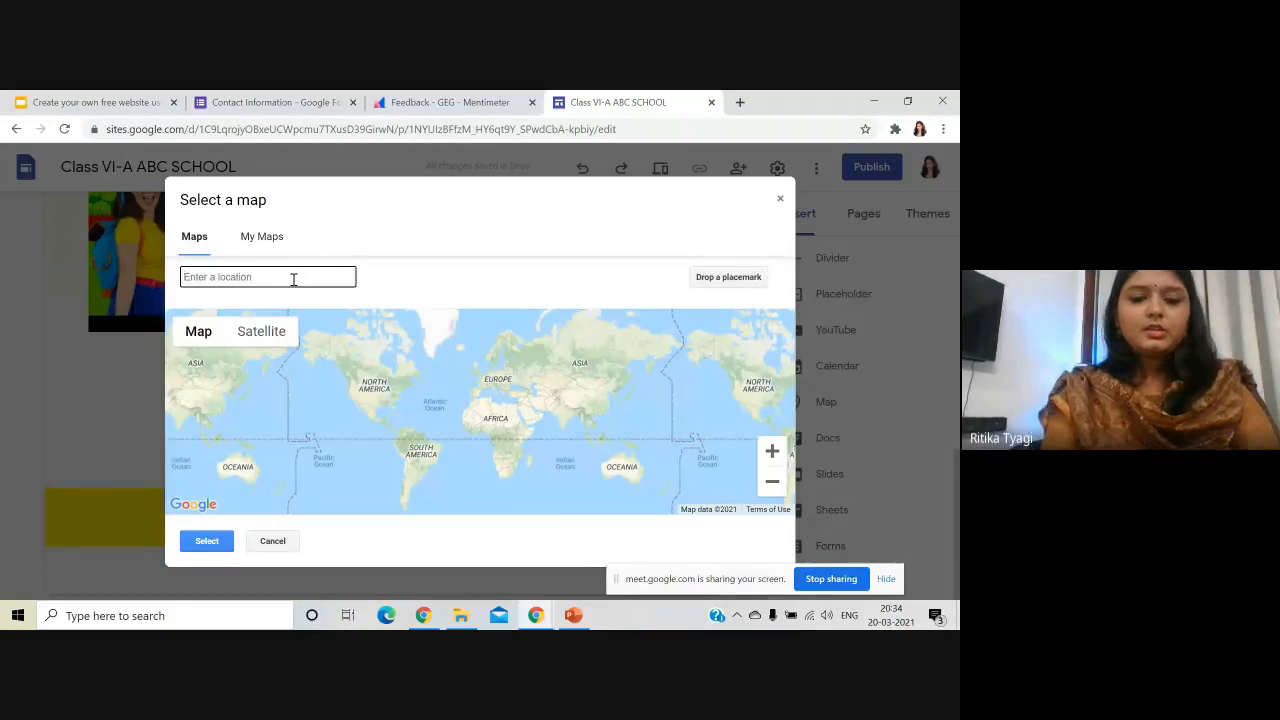
# - Insert a map of ABC School, Calle Fernando Valerio 2, Santo Domingo, found by searching 'abc school'
pyautogui.write('abc school')
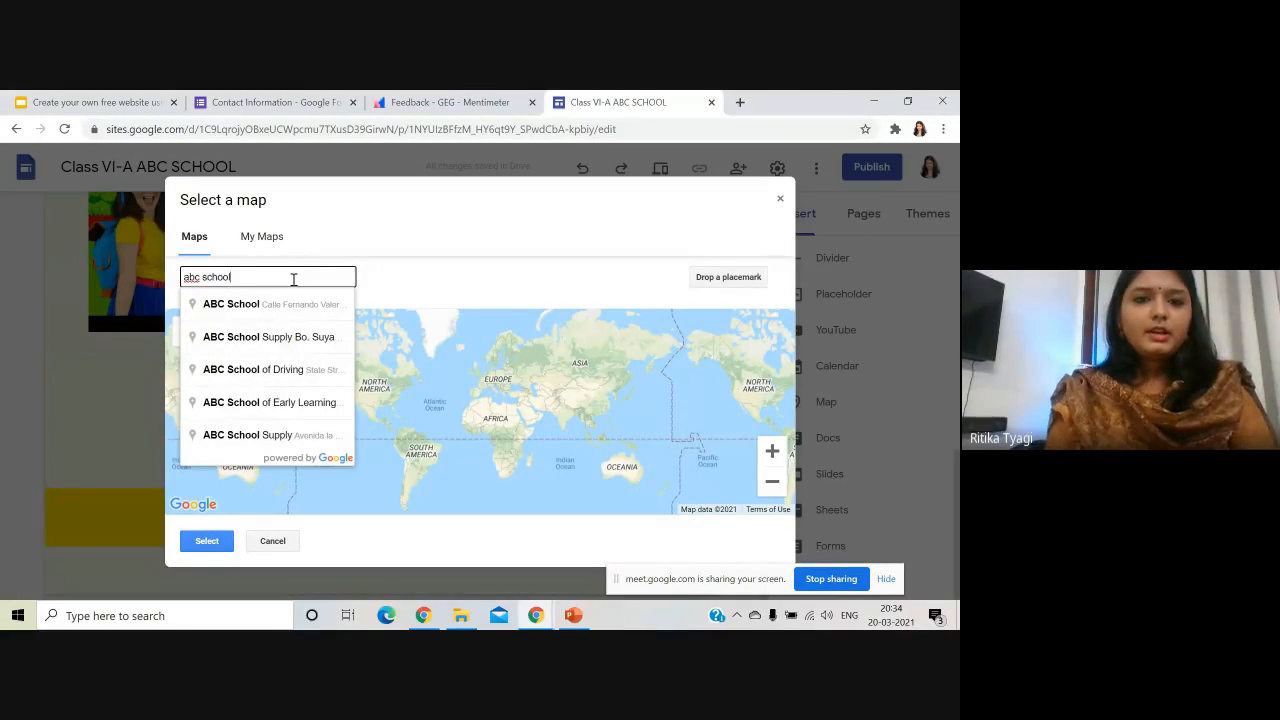
pyautogui.click(300, 305)
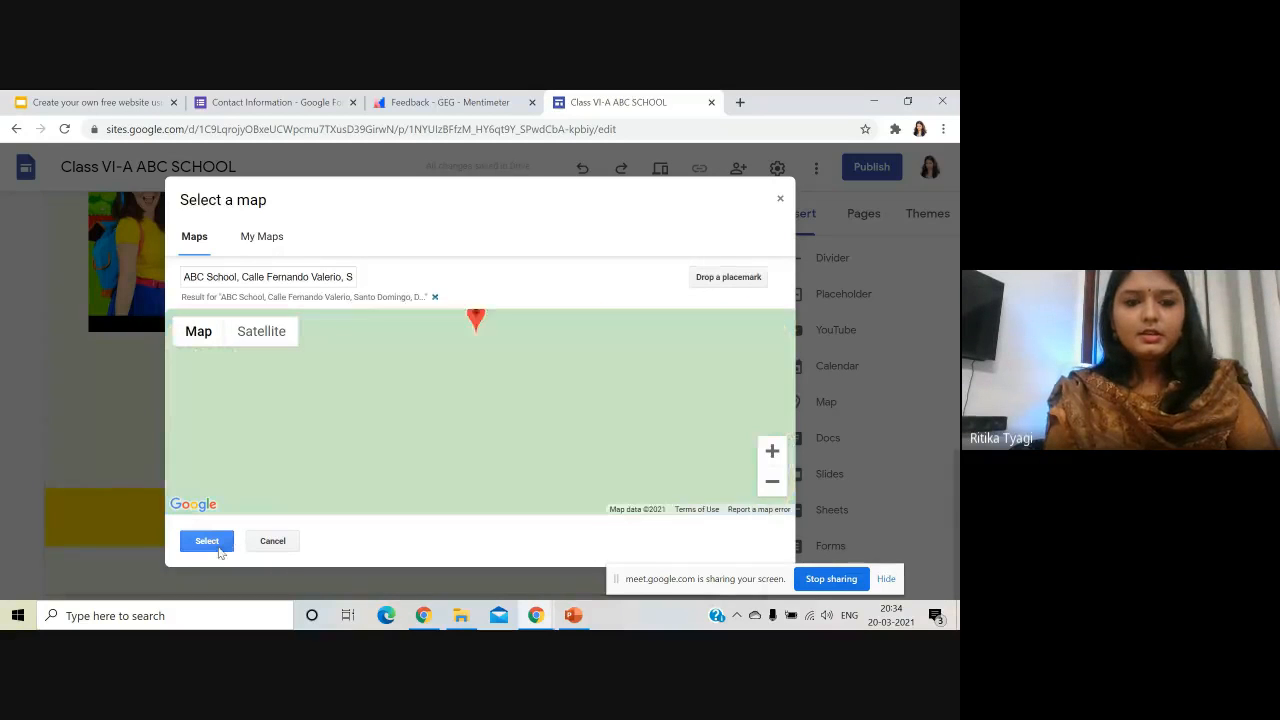
pyautogui.click(210, 545)
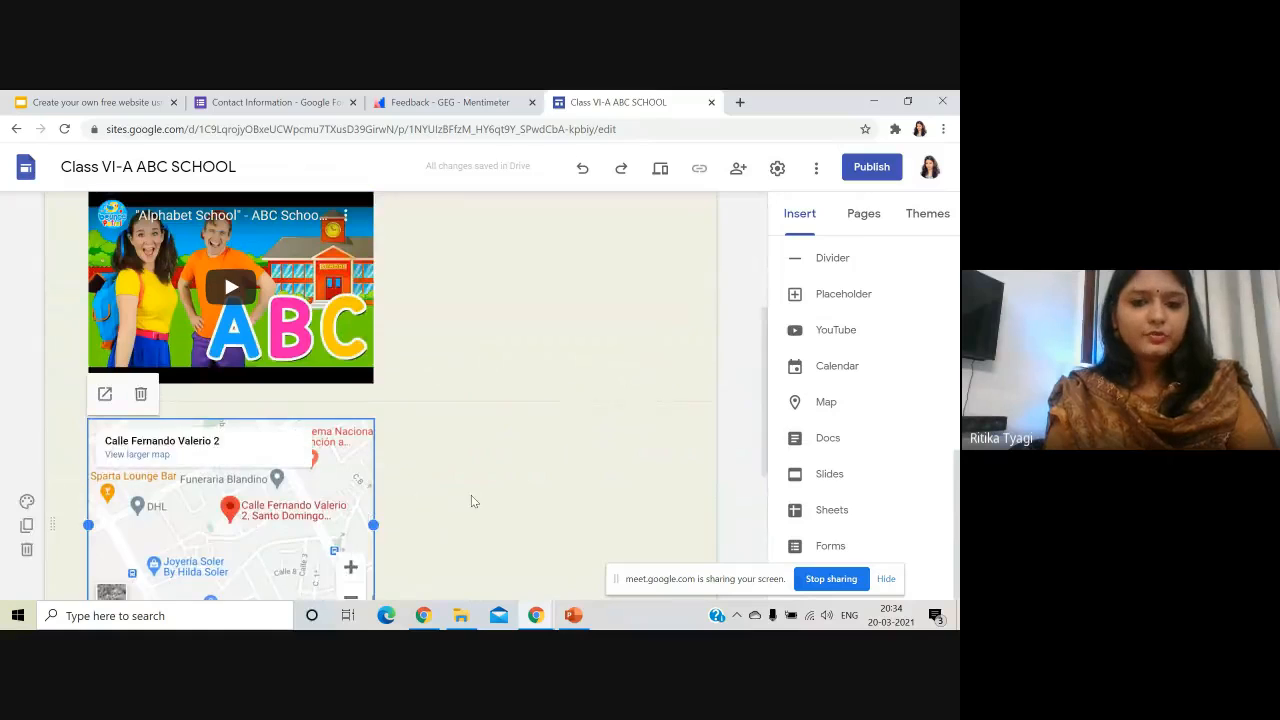
# - Start a new button next to the map labelled 'Mail the class teacher'
pyautogui.click(501, 425)
pyautogui.scroll(1, 650, 350)
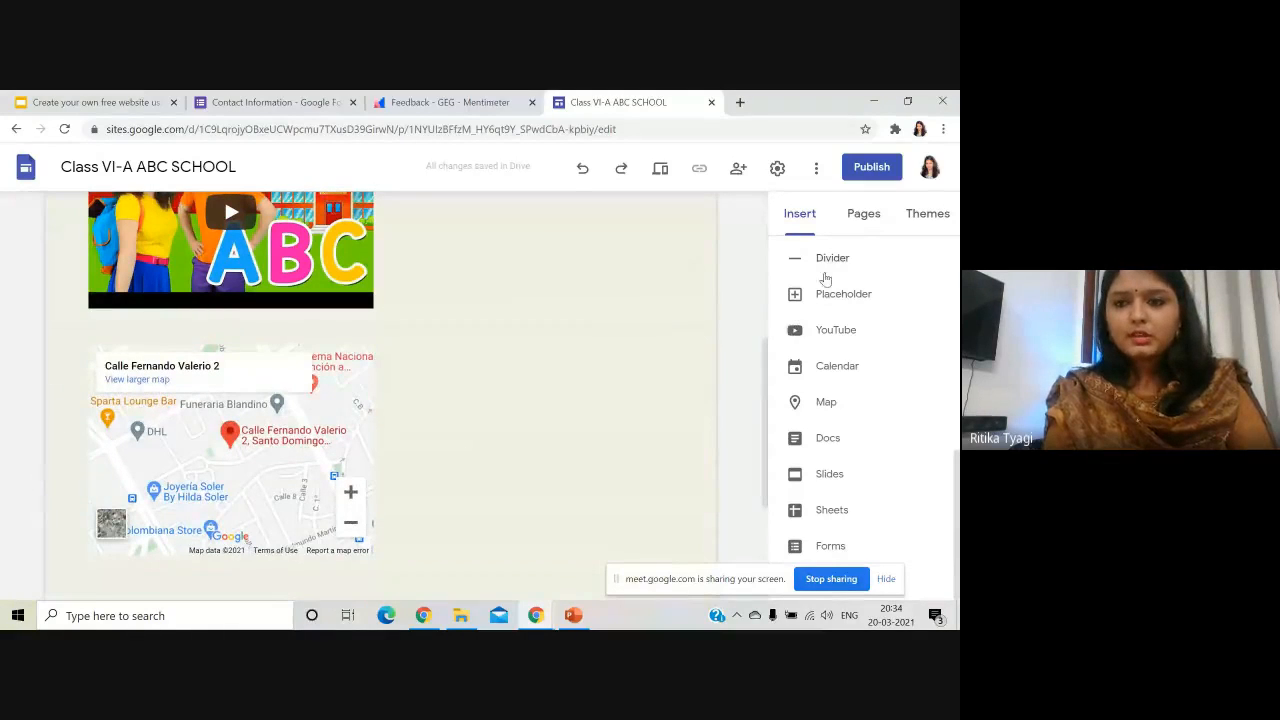
pyautogui.scroll(1, 858, 446)
pyautogui.scroll(1, 858, 446)
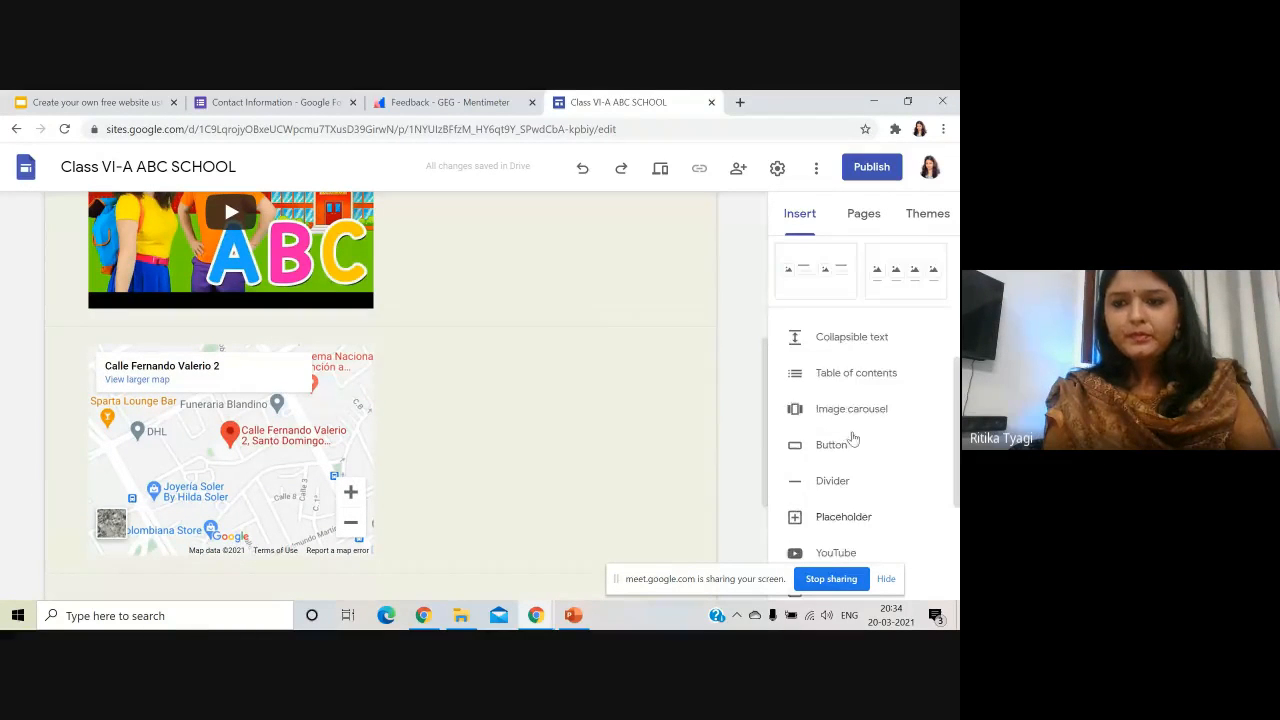
pyautogui.click(845, 447)
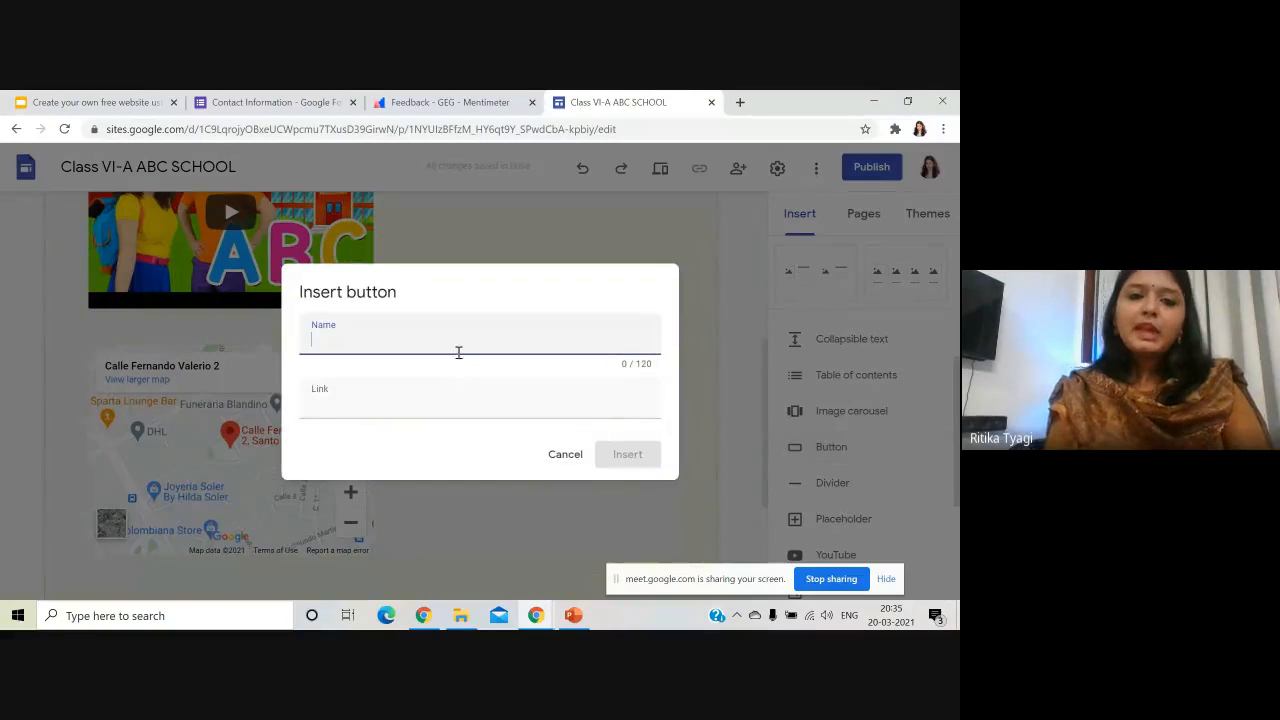
pyautogui.write('mail')
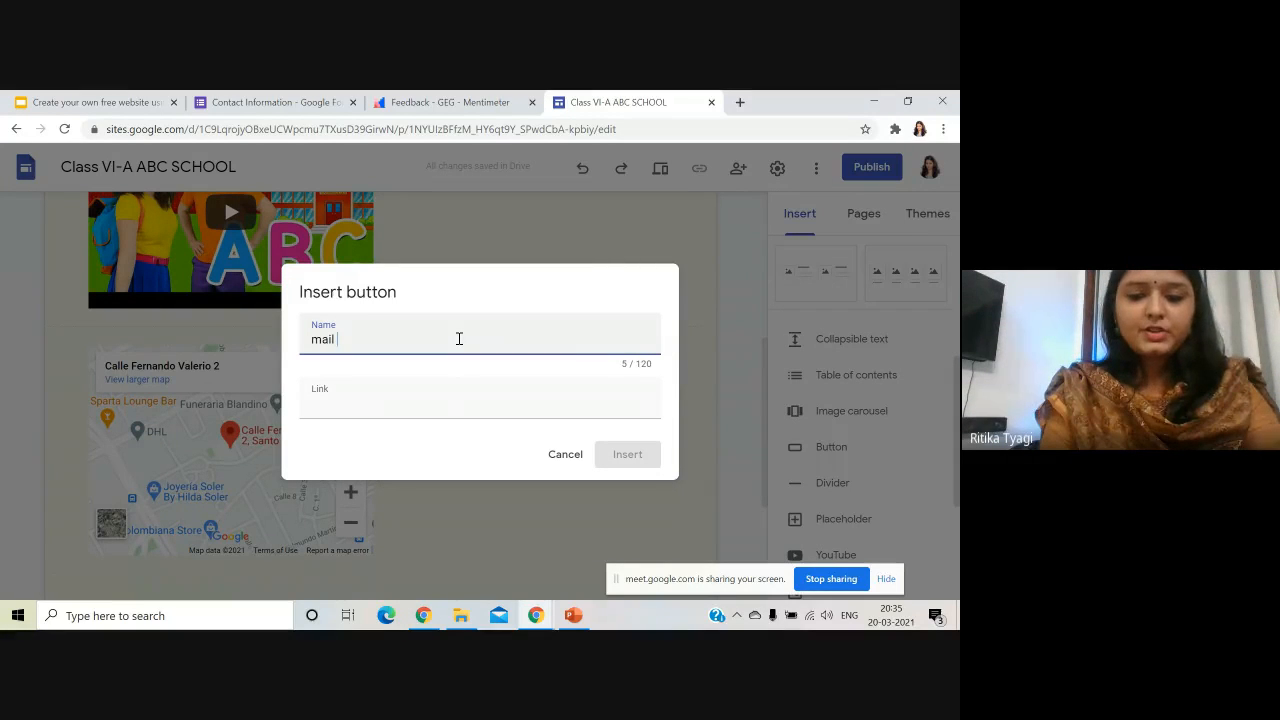
pyautogui.write(' the class teacher')
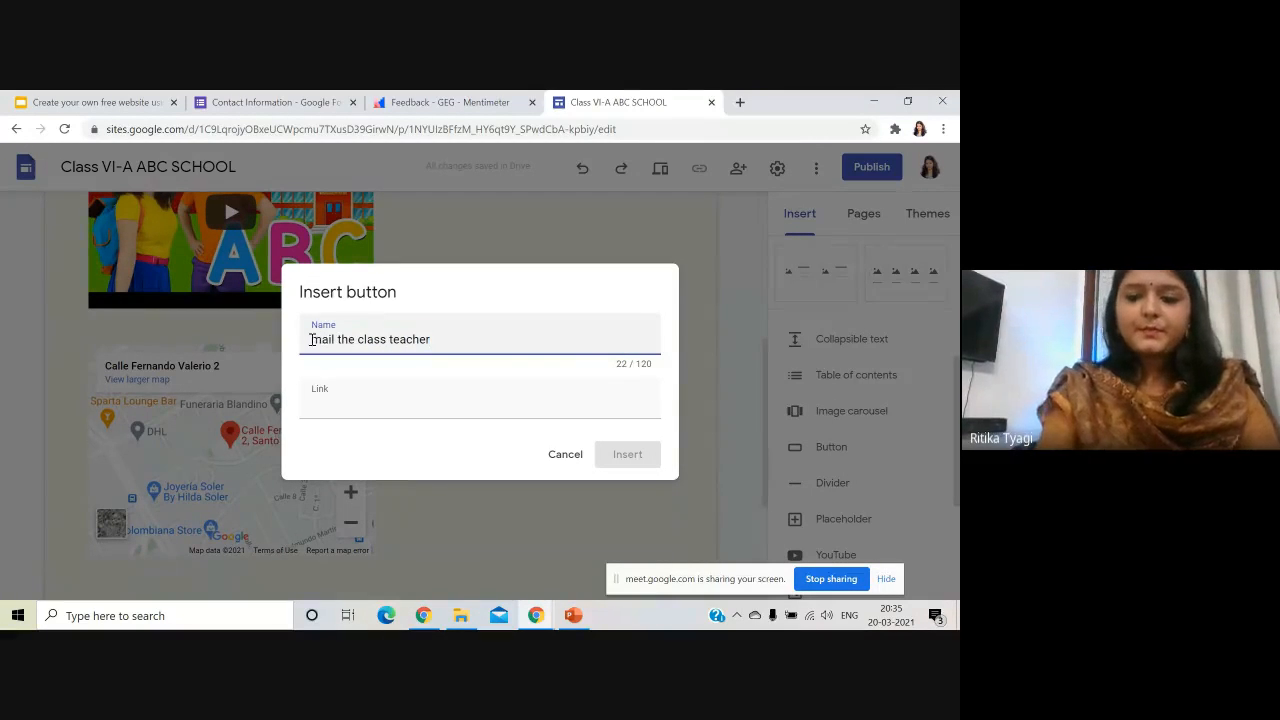
pyautogui.press('Delete')
pyautogui.write('<')
pyautogui.press('BackSpace')
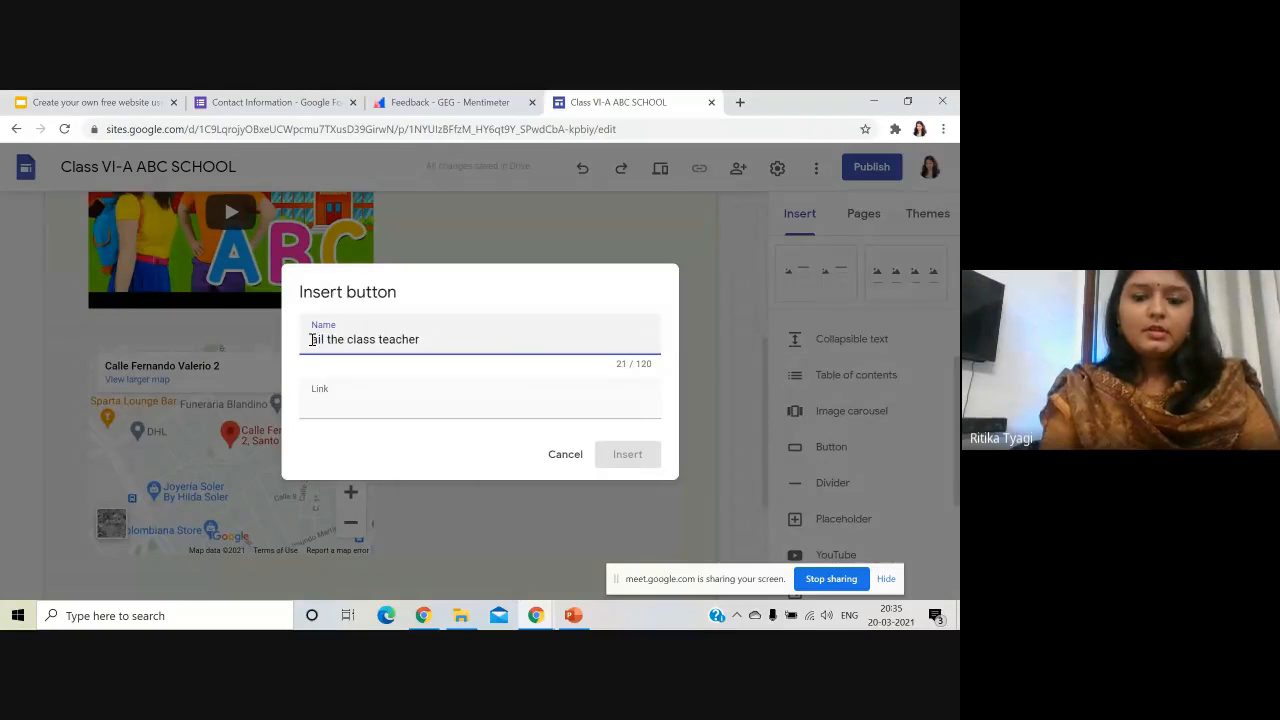
pyautogui.write('M')
# - Link the button to the teacher's e-mail with mailto:, add it, and widen it
pyautogui.click(360, 402)
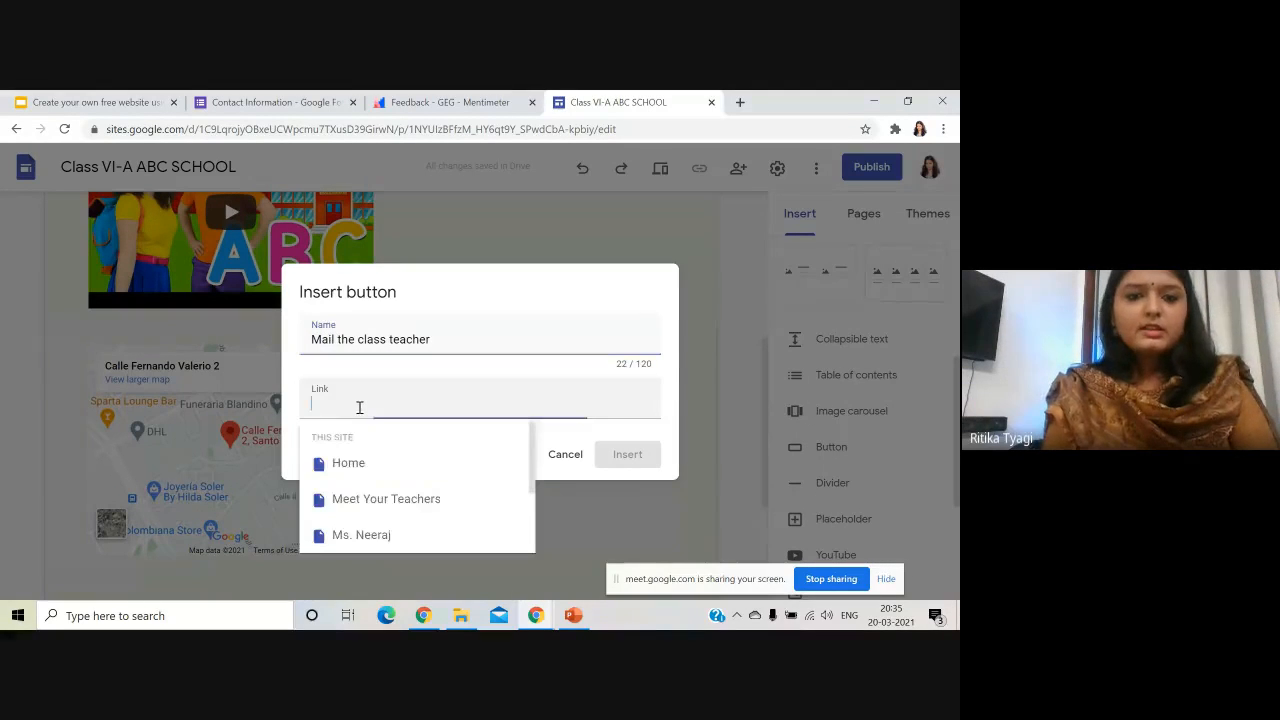
pyautogui.write('mail')
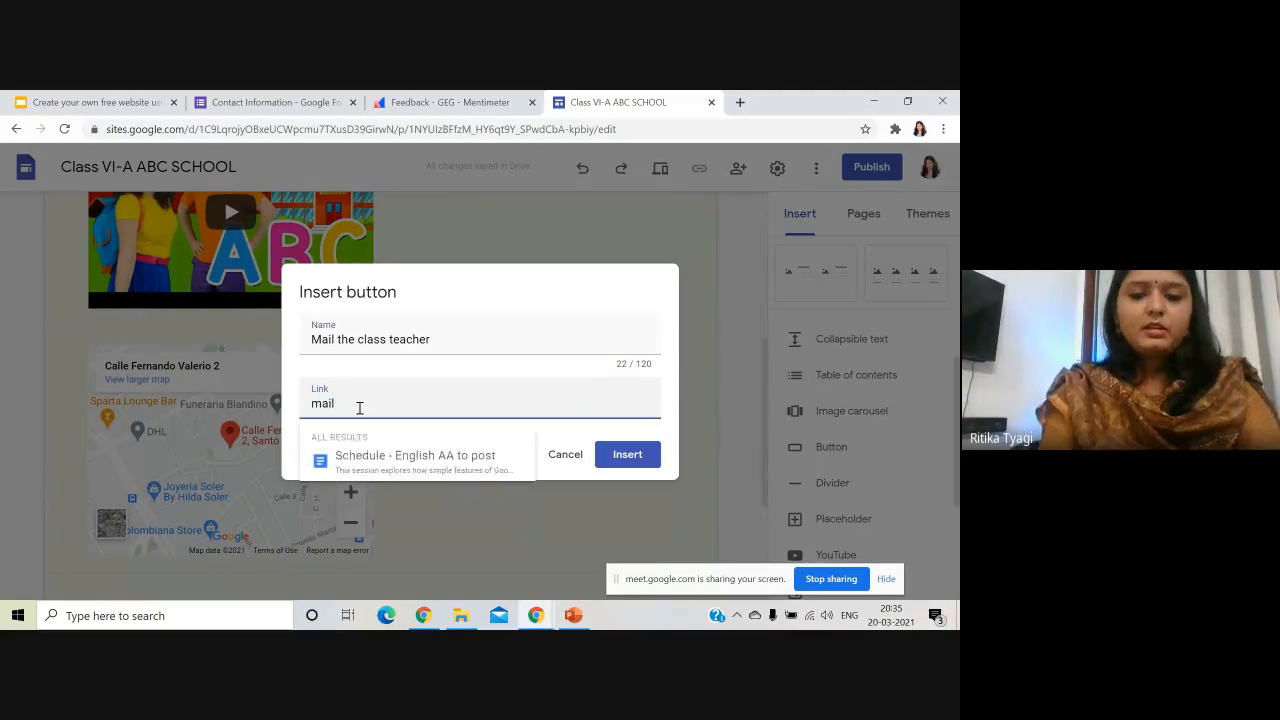
pyautogui.write('to')
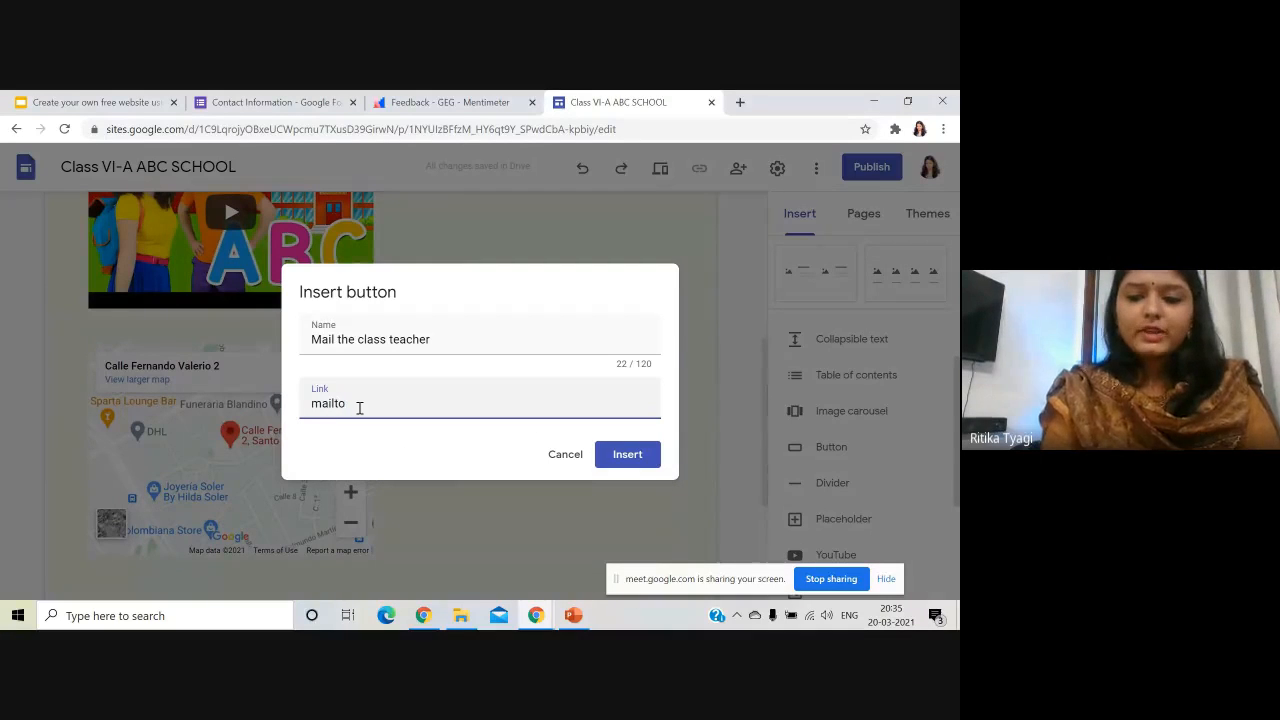
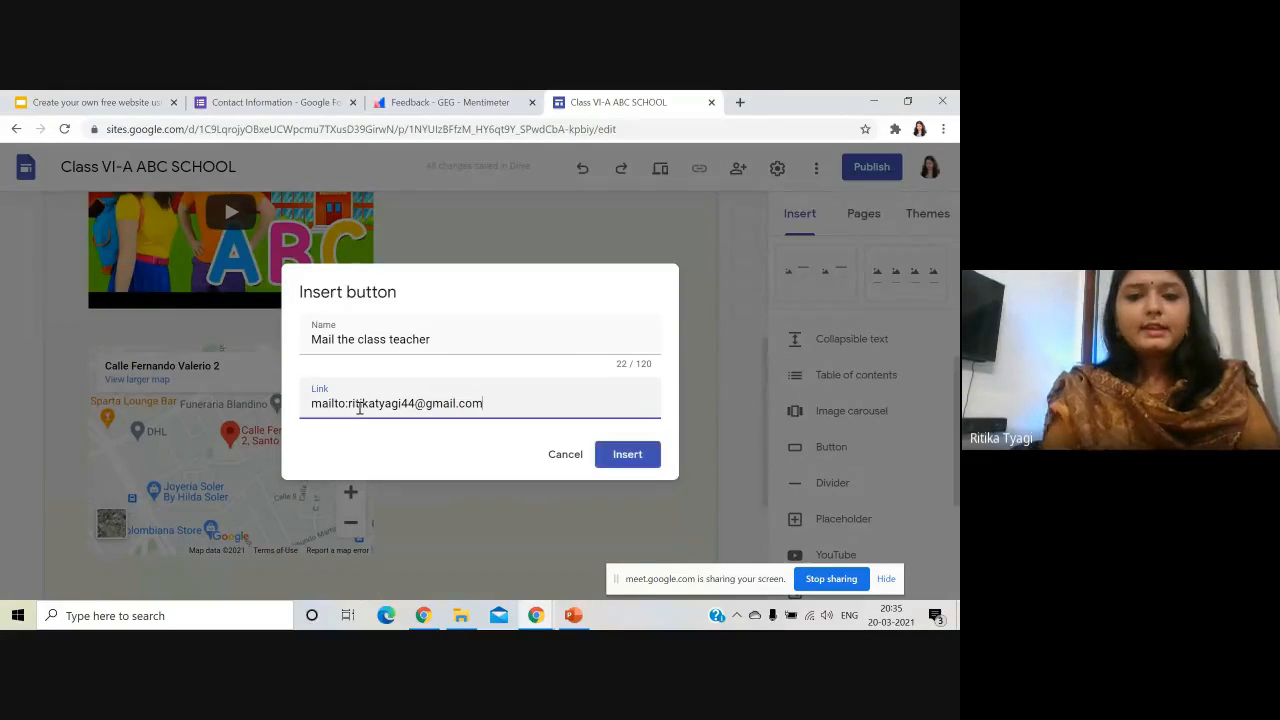
pyautogui.click(628, 455)
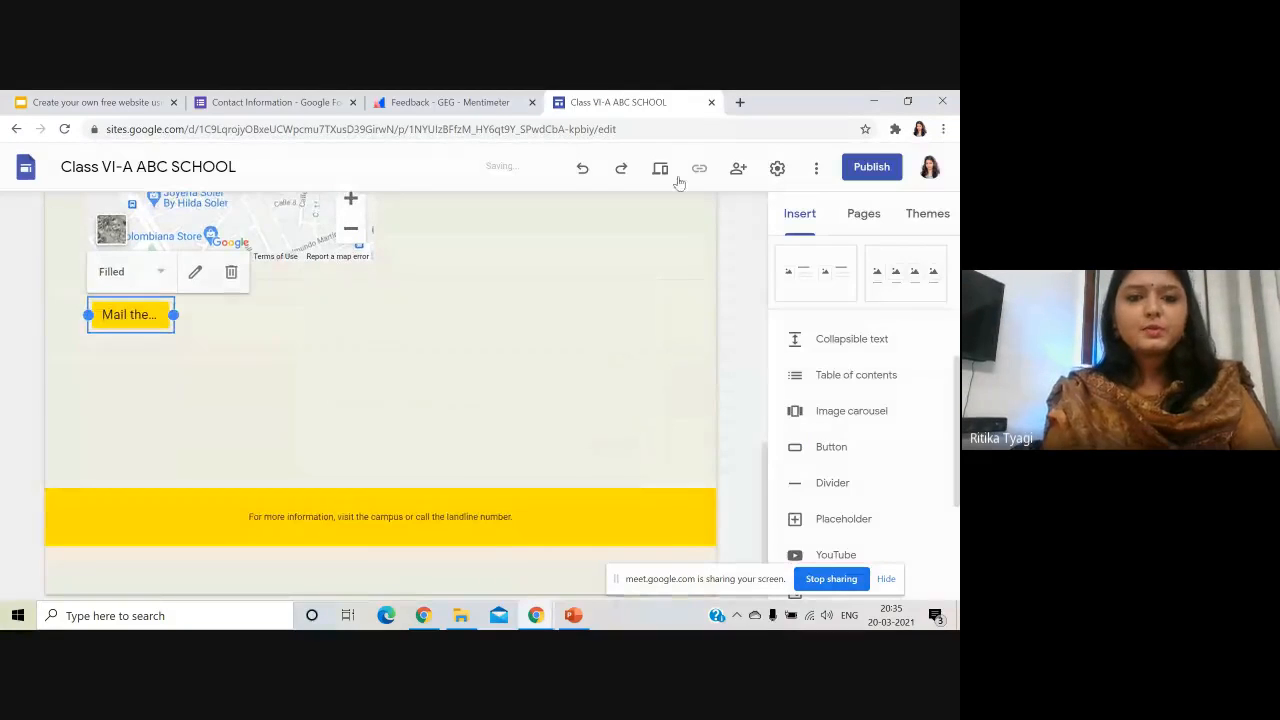
pyautogui.moveTo(173, 316); pyautogui.dragTo(515, 274)
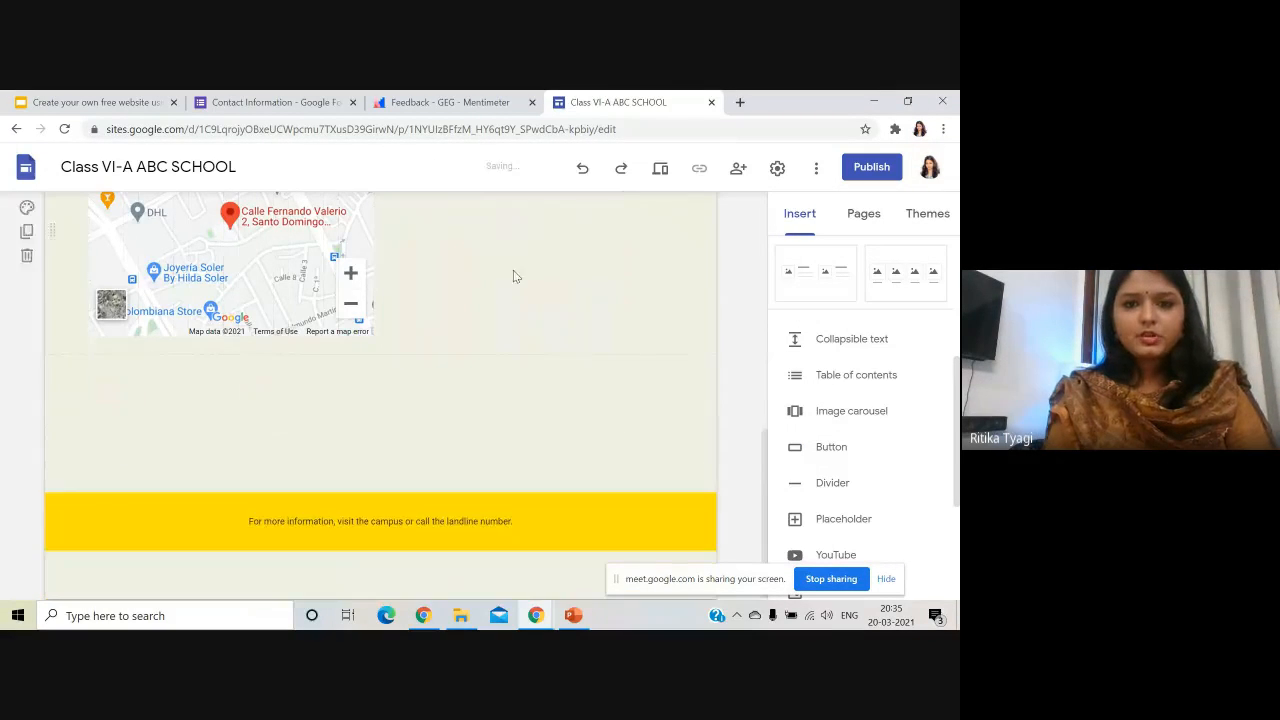
pyautogui.scroll(2, 659, 397)
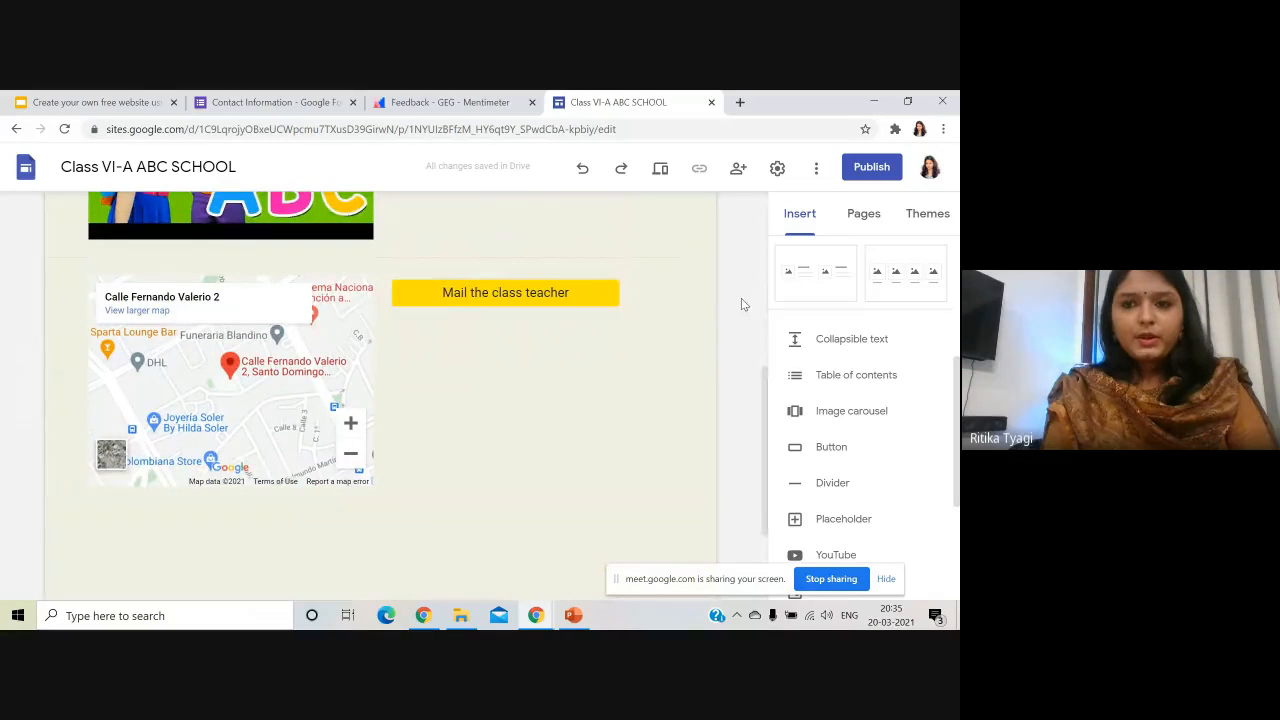
# - Test the Mail the class teacher button in the site preview, opening a Mail draft
pyautogui.click(661, 174)
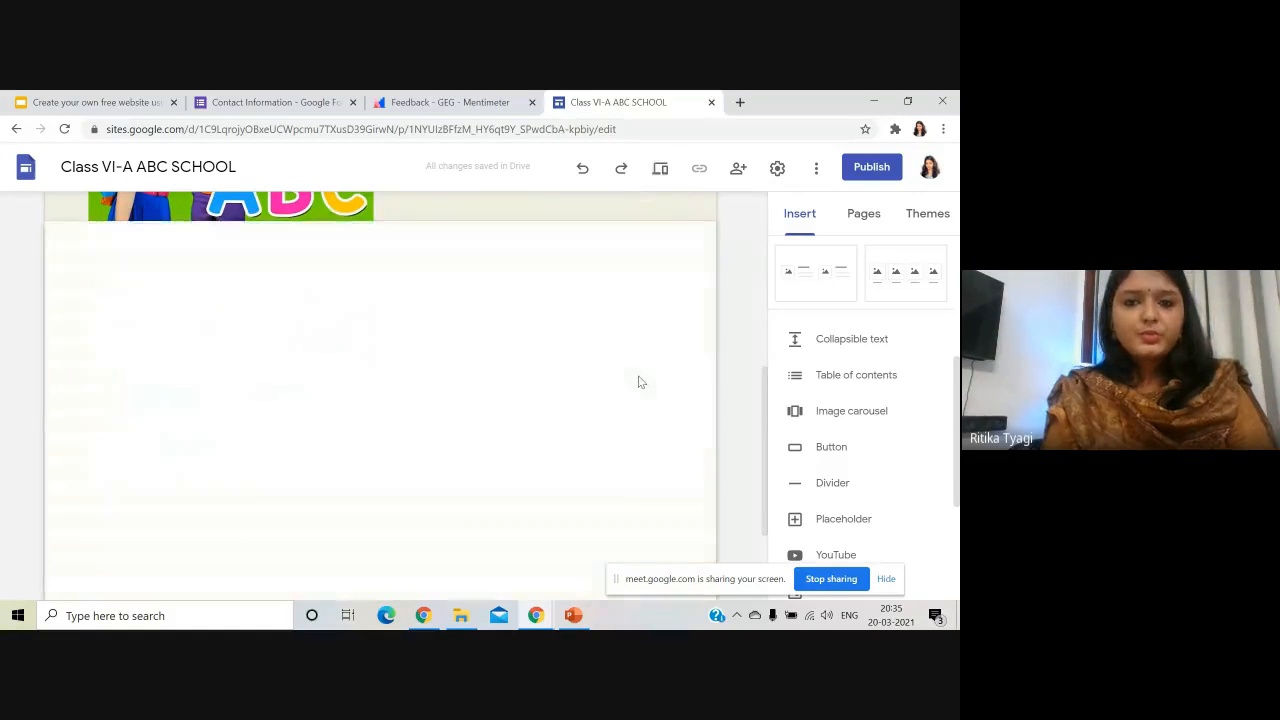
pyautogui.scroll(-5, 512, 406)
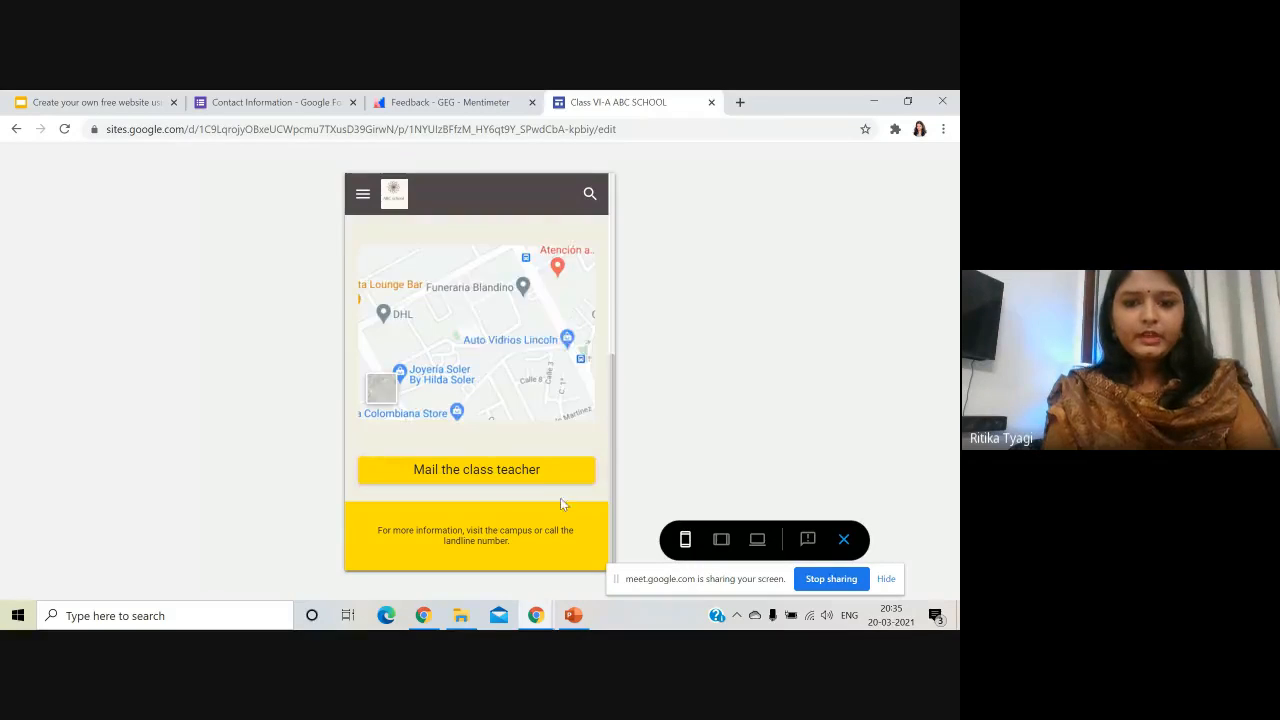
pyautogui.click(477, 475)
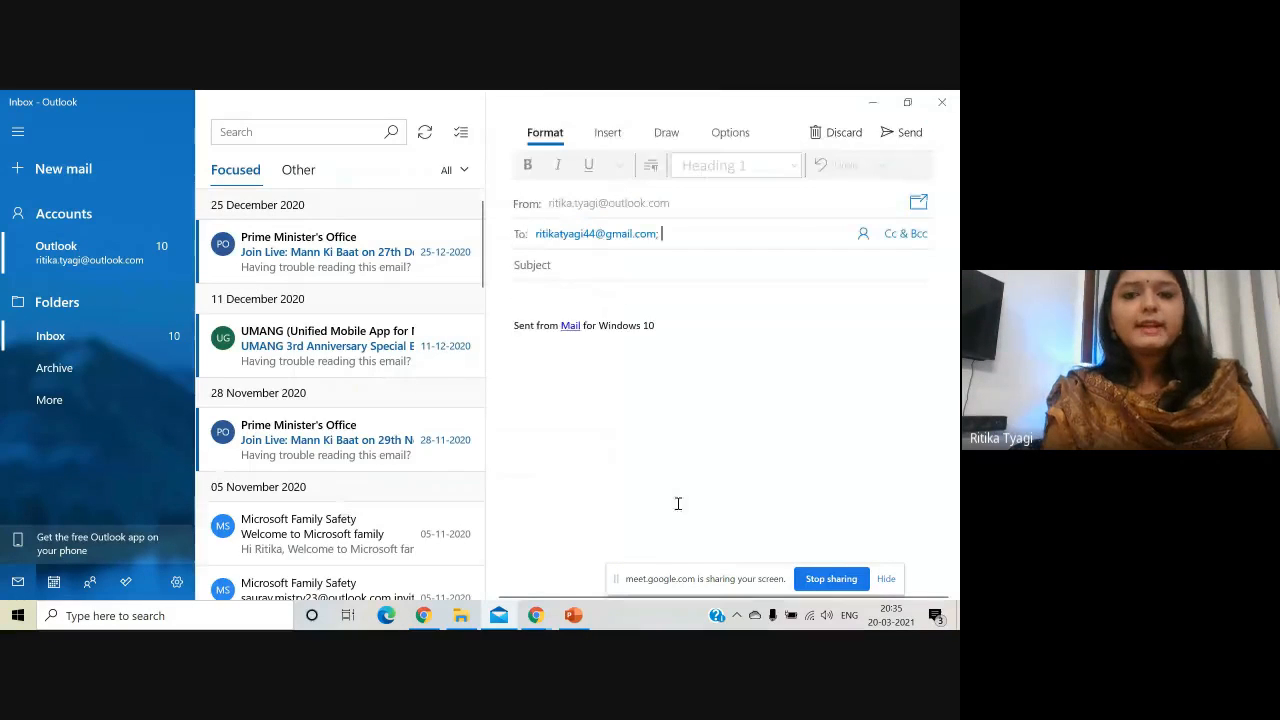
# - Close the Mail draft, retest the button with a throwaway line, and close it unsent
pyautogui.click(942, 102)
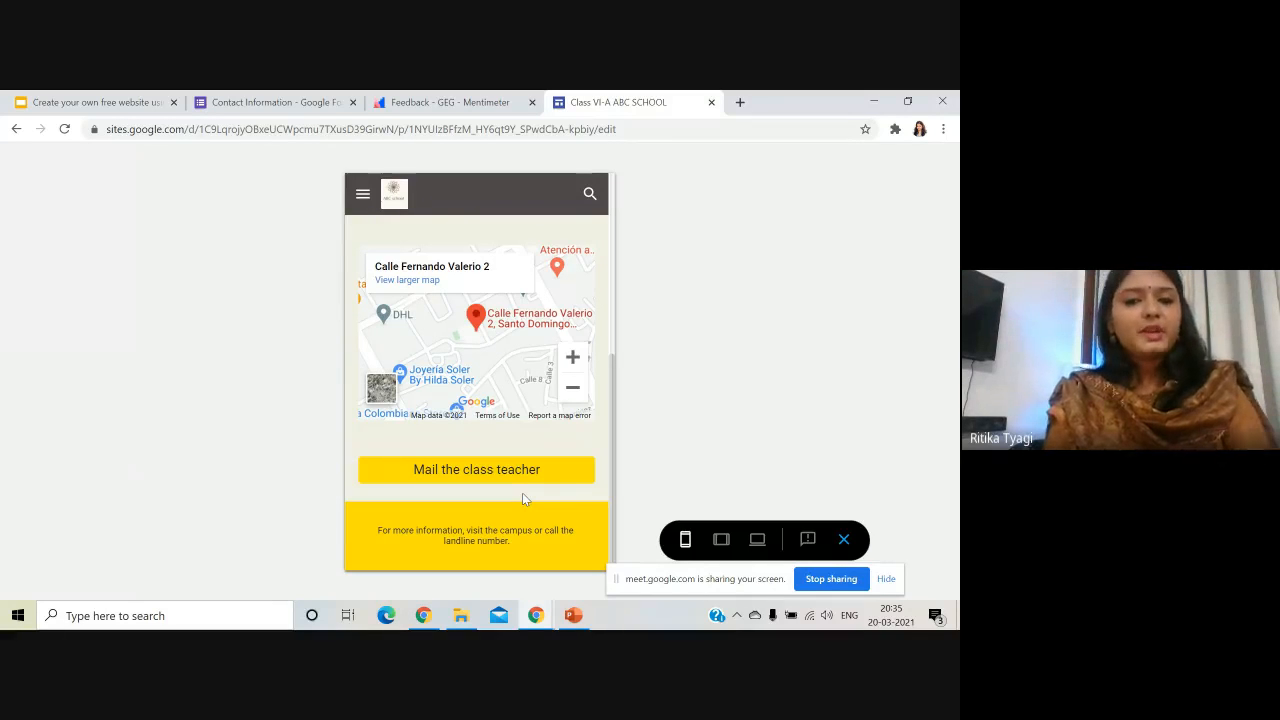
pyautogui.click(543, 470)
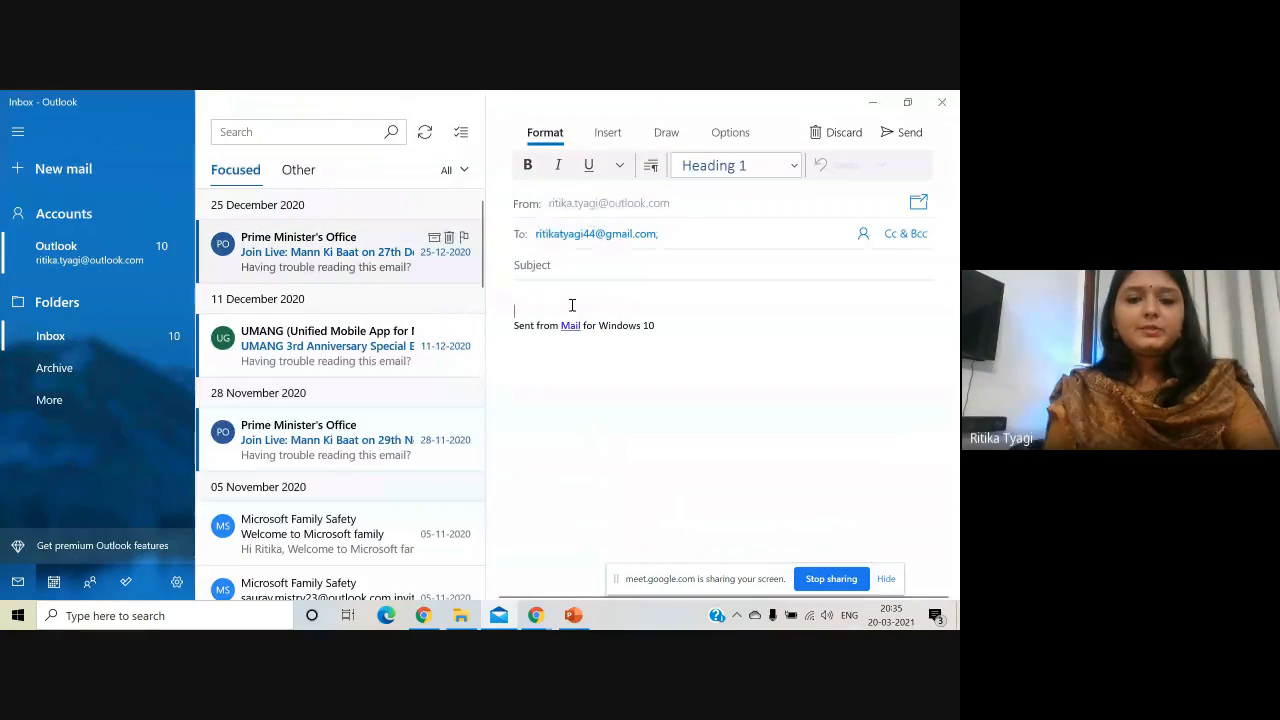
pyautogui.write('bjdgashdfajfkf')
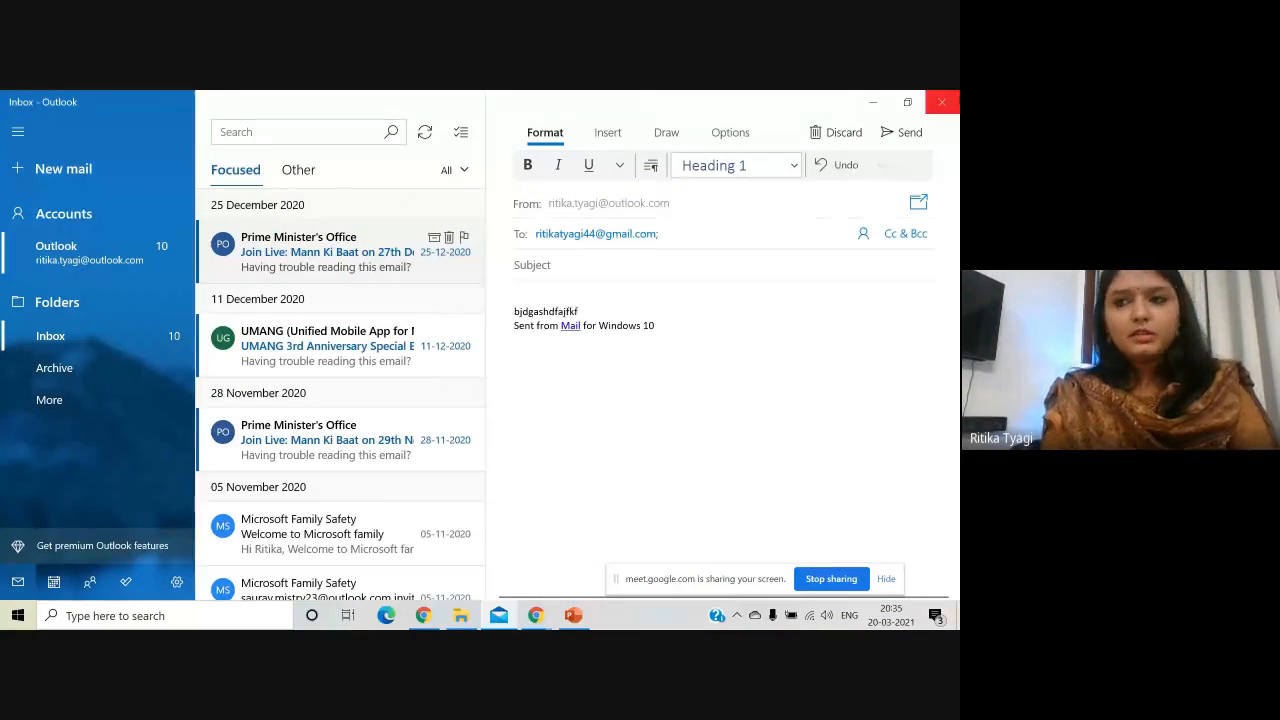
pyautogui.click(941, 102)
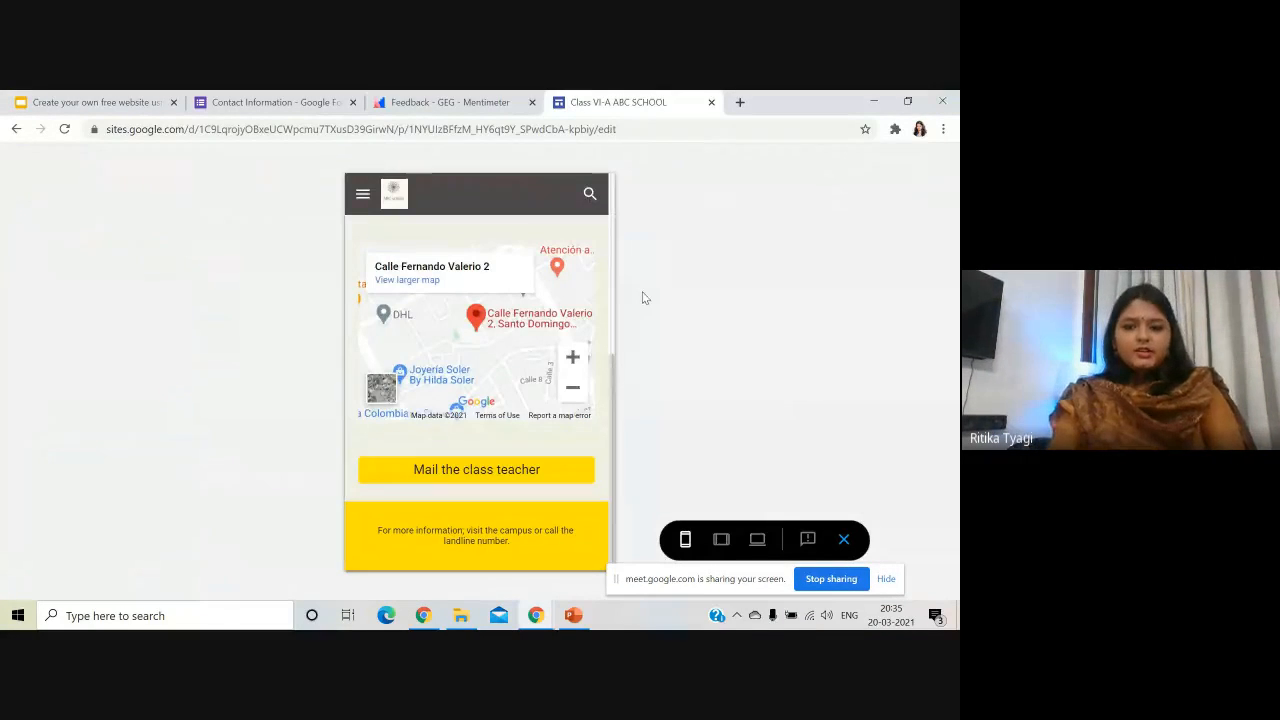
# - Exit the preview and go to the site's Home page in the editor
pyautogui.click(844, 539)
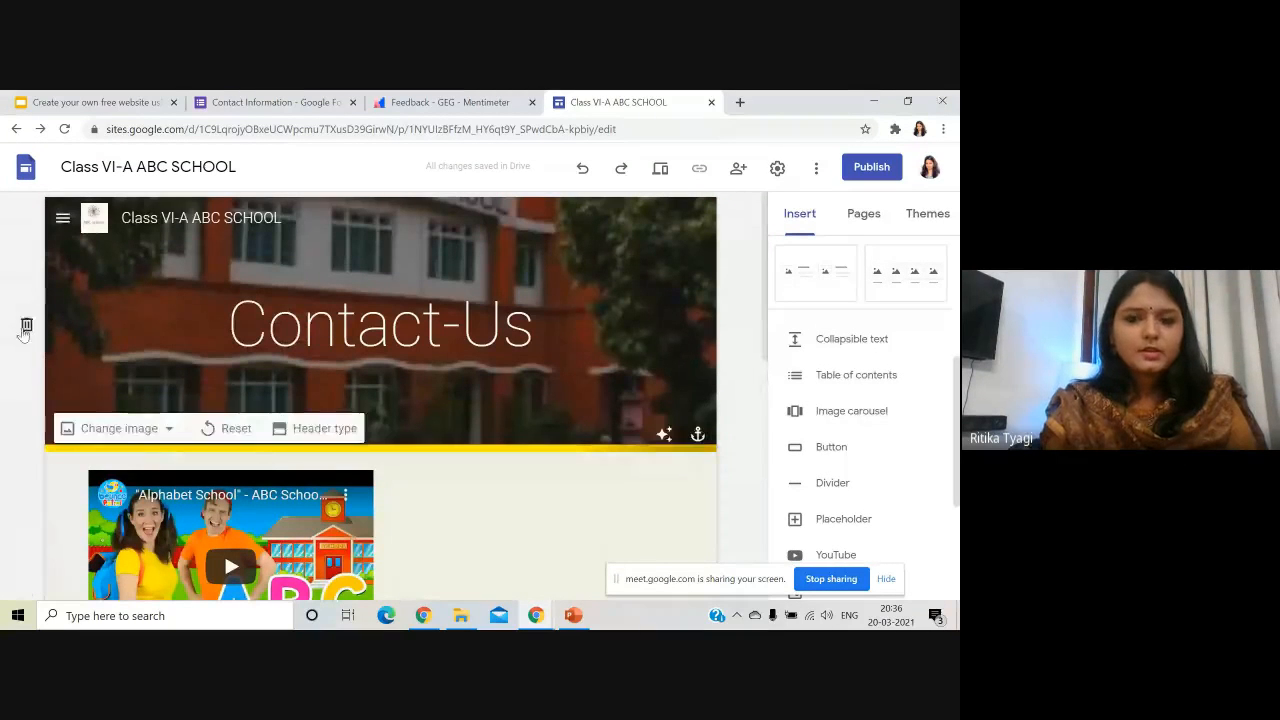
pyautogui.click(62, 220)
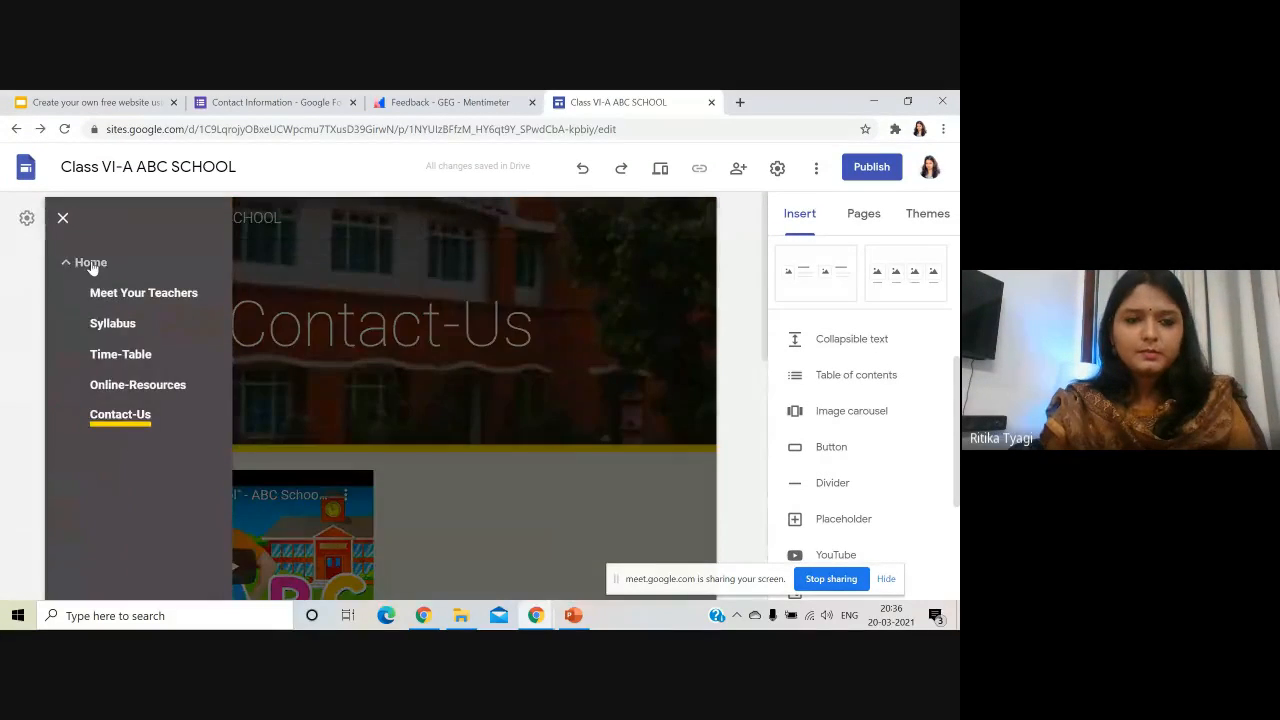
pyautogui.click(91, 265)
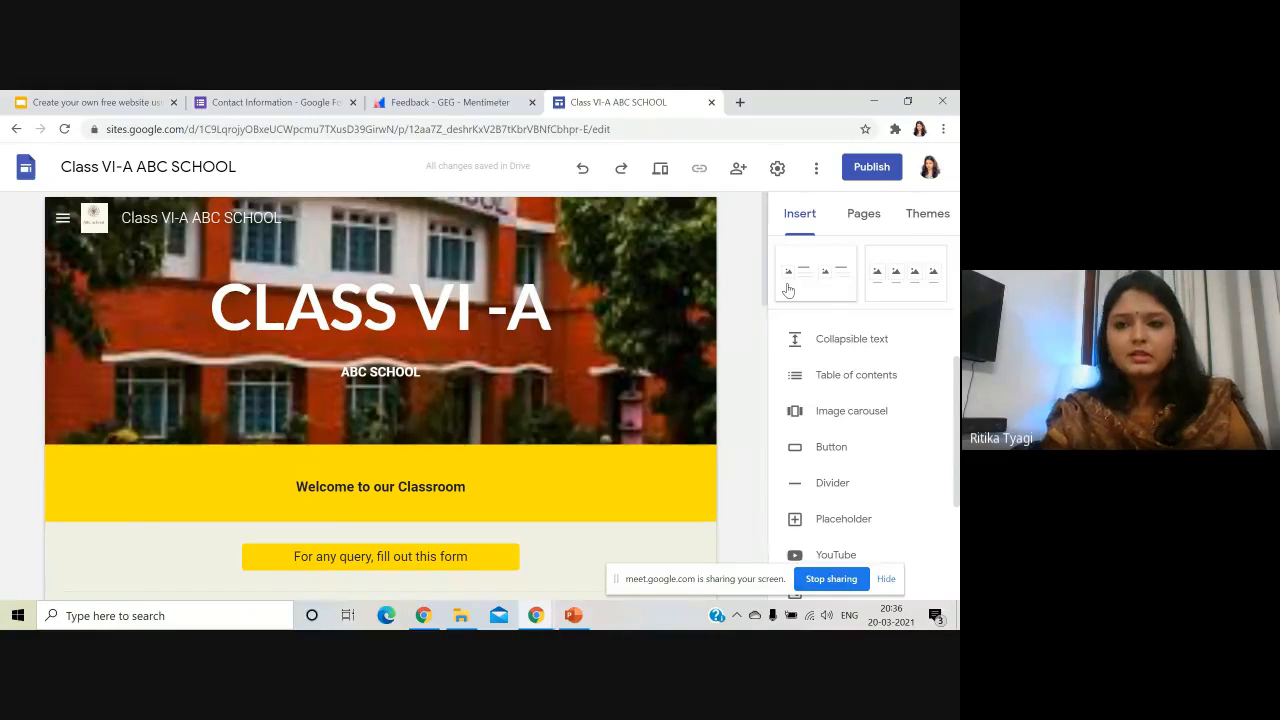
pyautogui.click(741, 178)
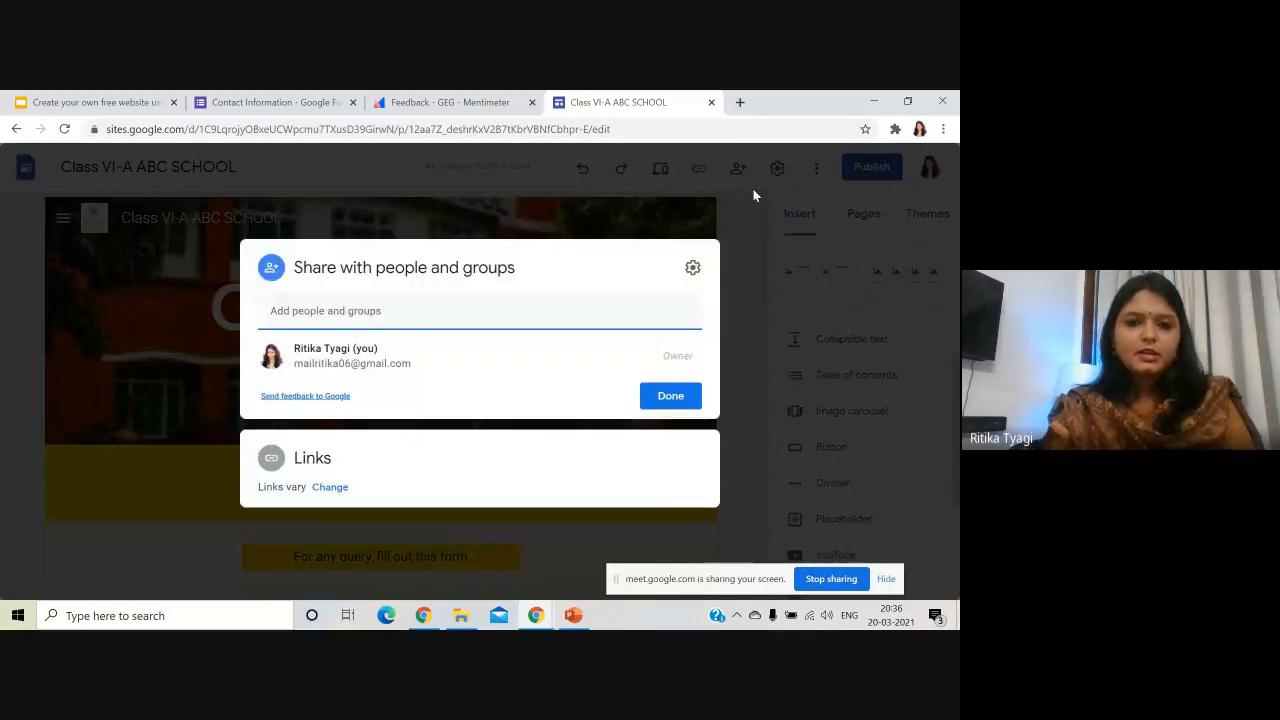
pyautogui.click(513, 322)
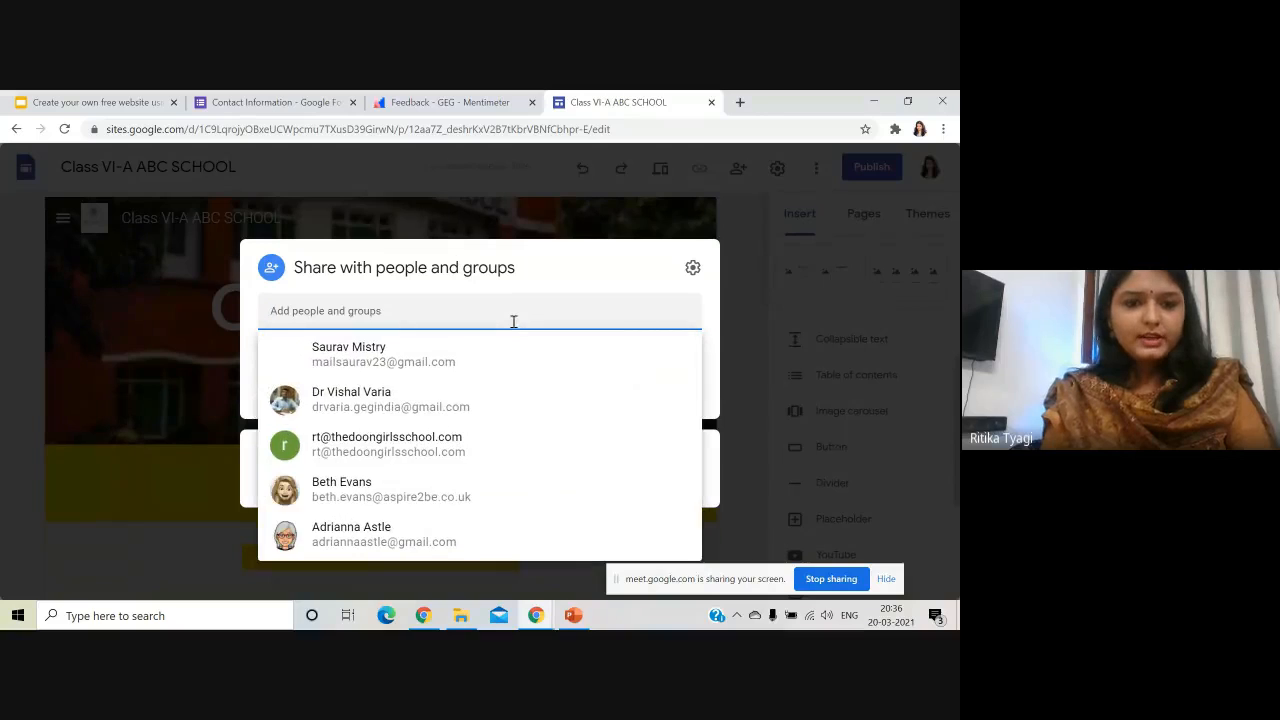
pyautogui.click(438, 410)
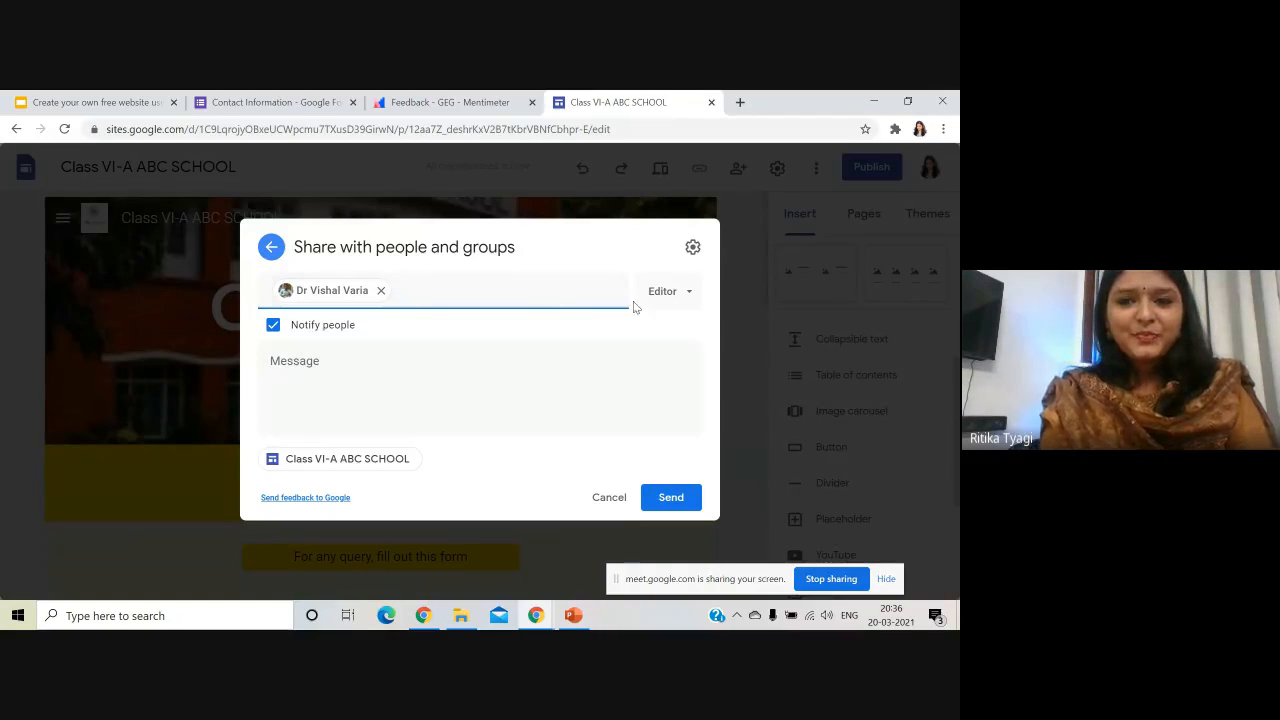
pyautogui.click(673, 293)
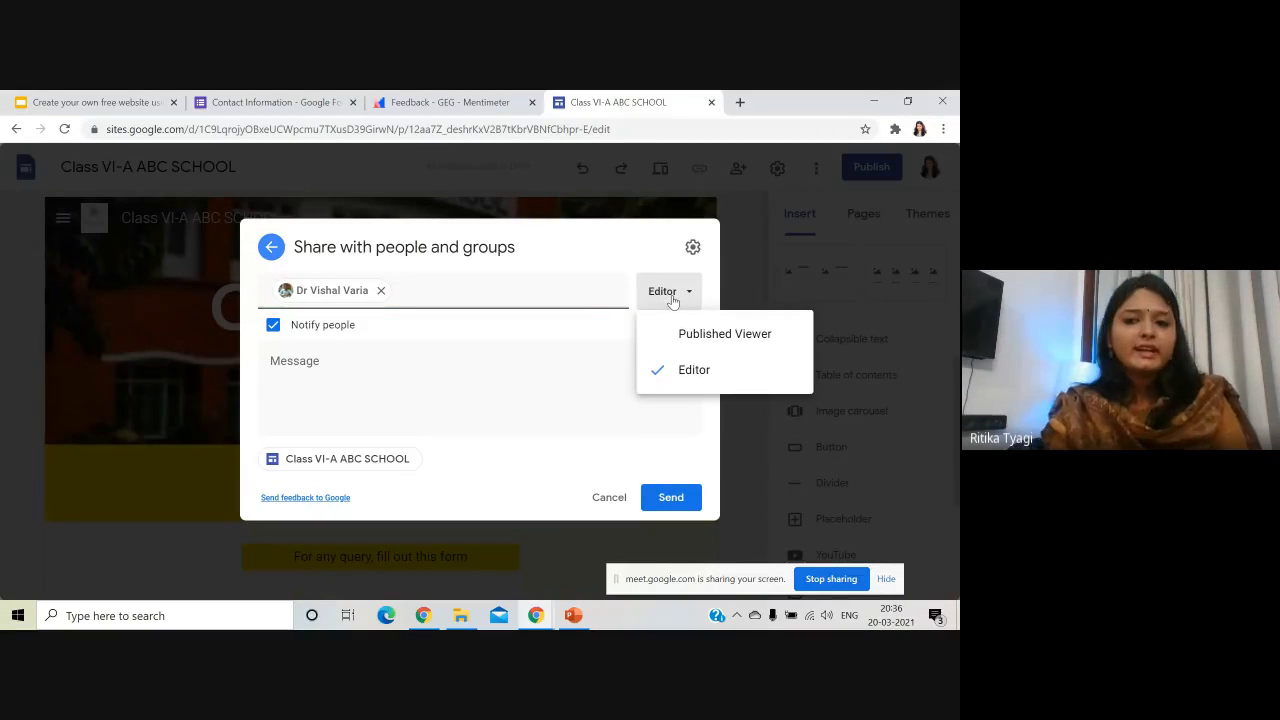
pyautogui.click(696, 336)
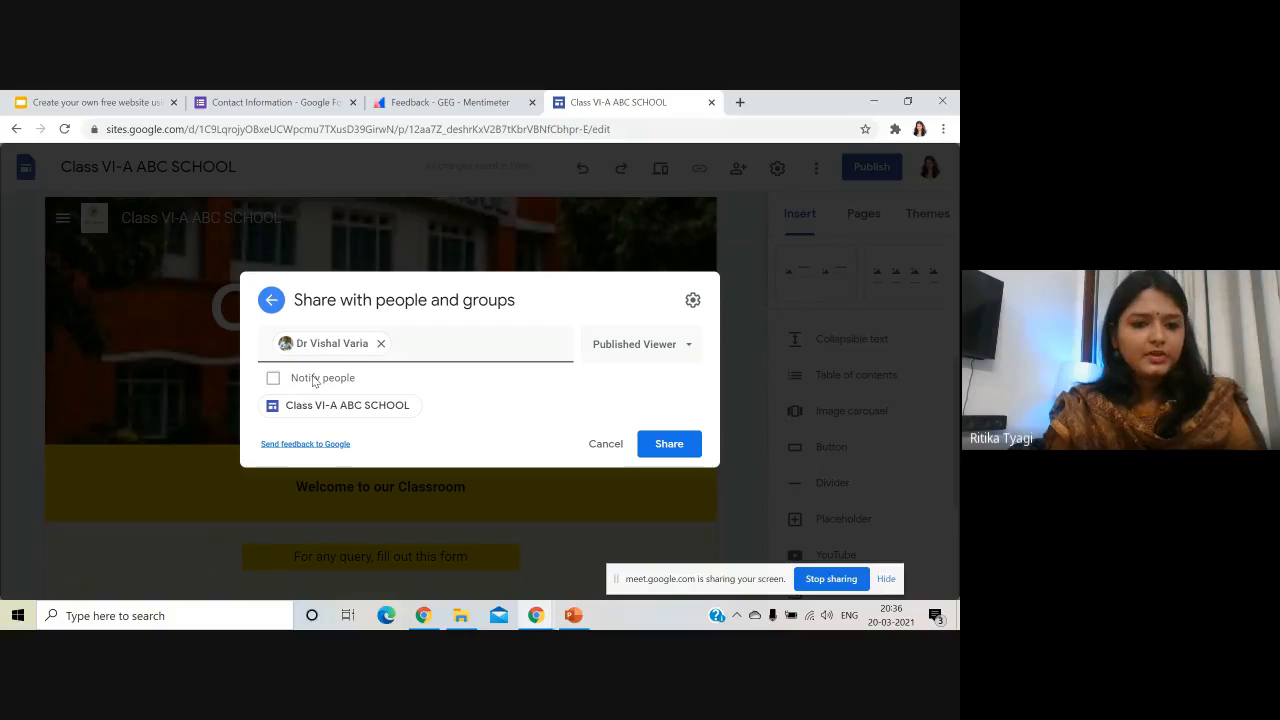
pyautogui.click(611, 356)
pyautogui.click(638, 423)
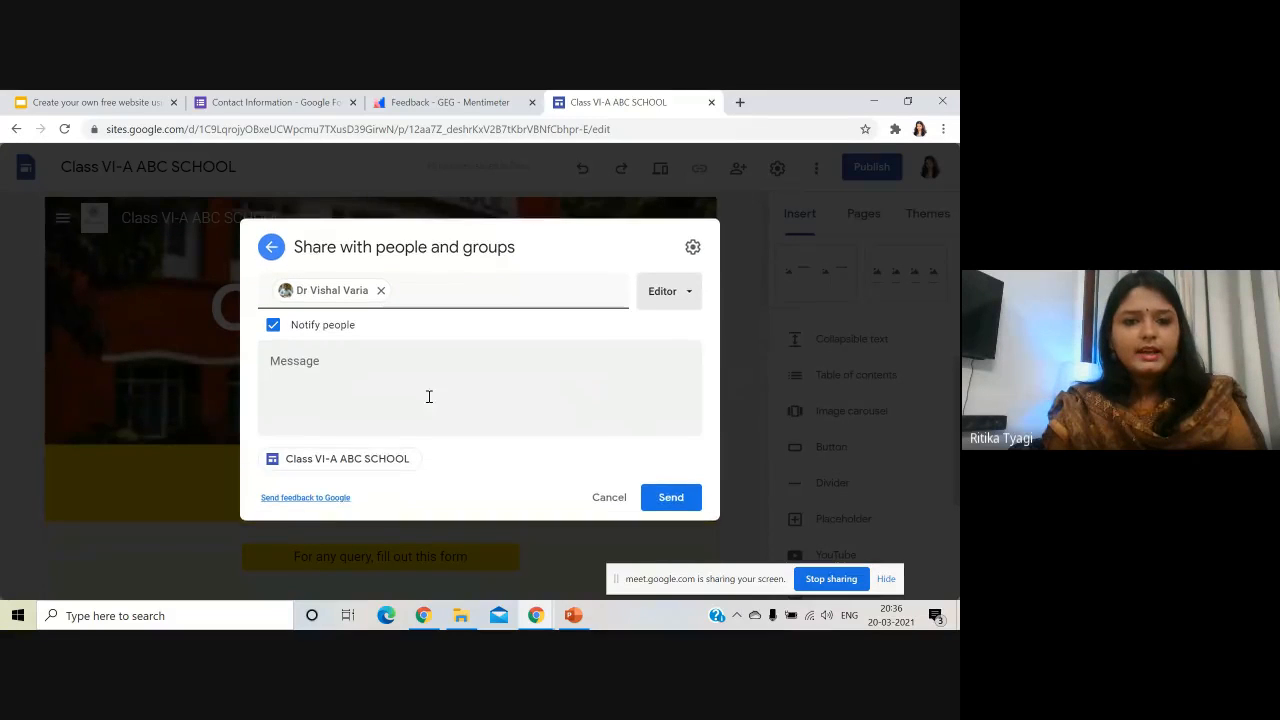
pyautogui.click(349, 375)
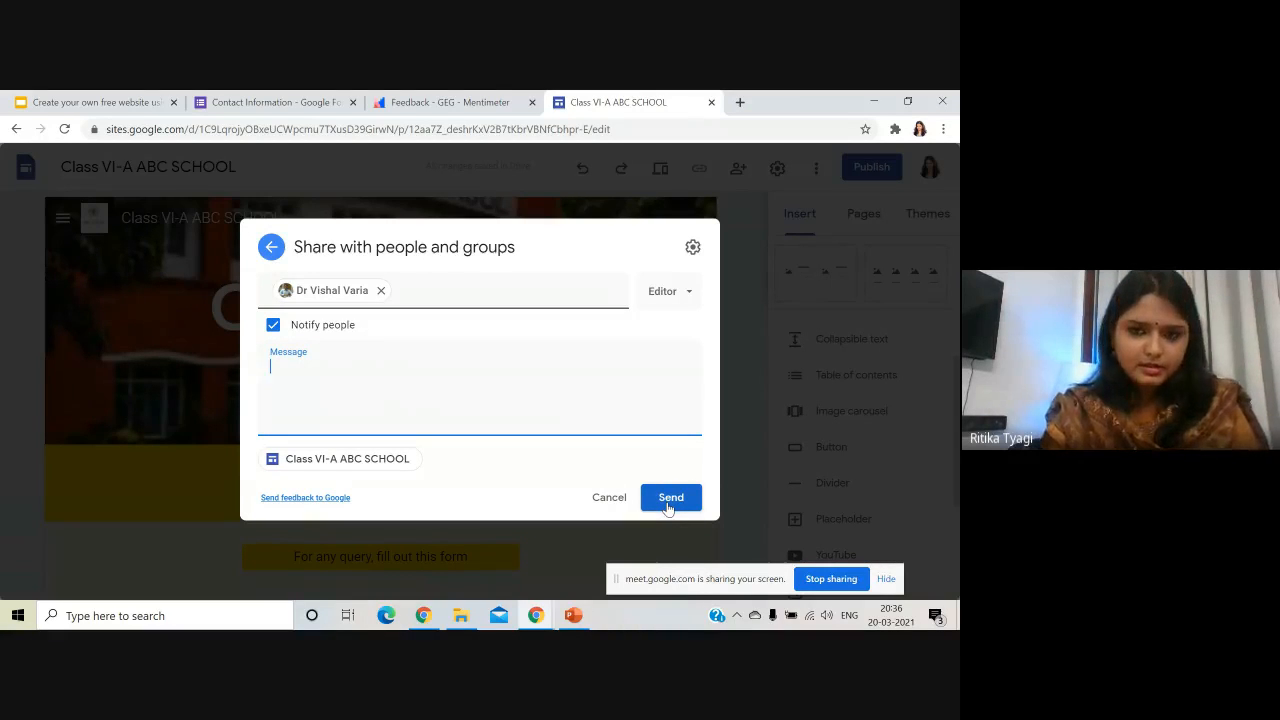
pyautogui.click(272, 248)
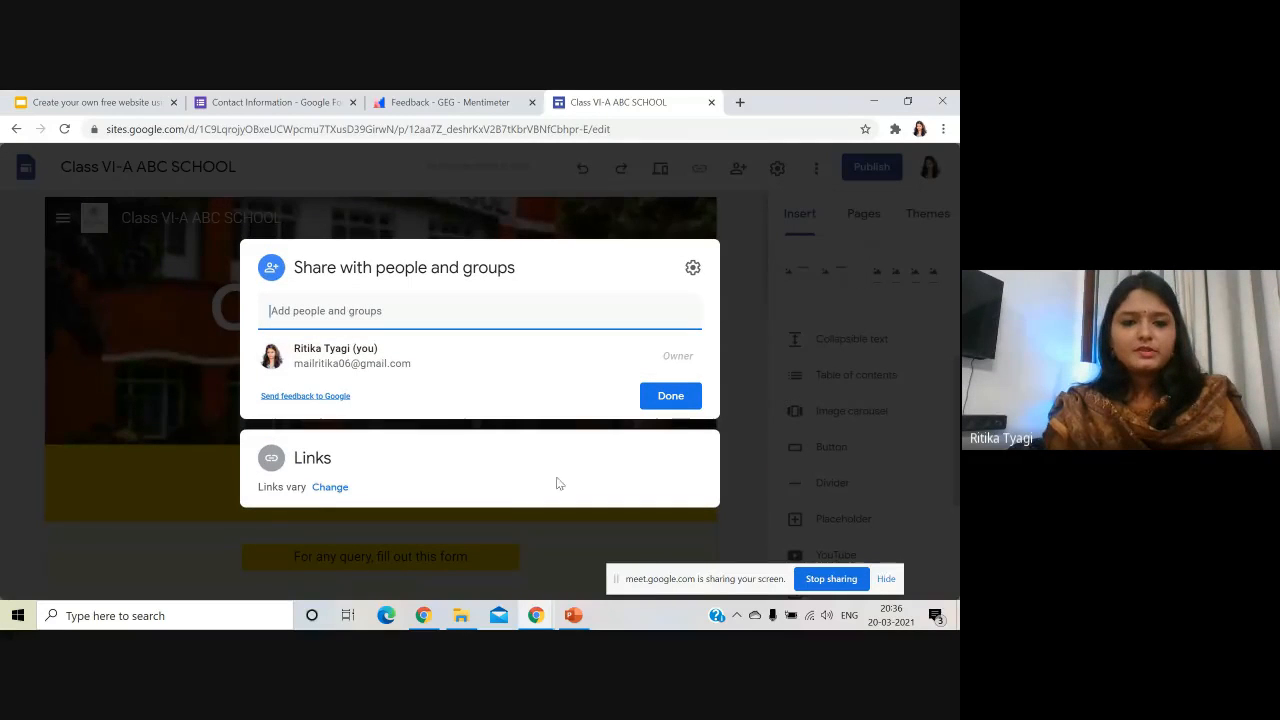
pyautogui.click(742, 211)
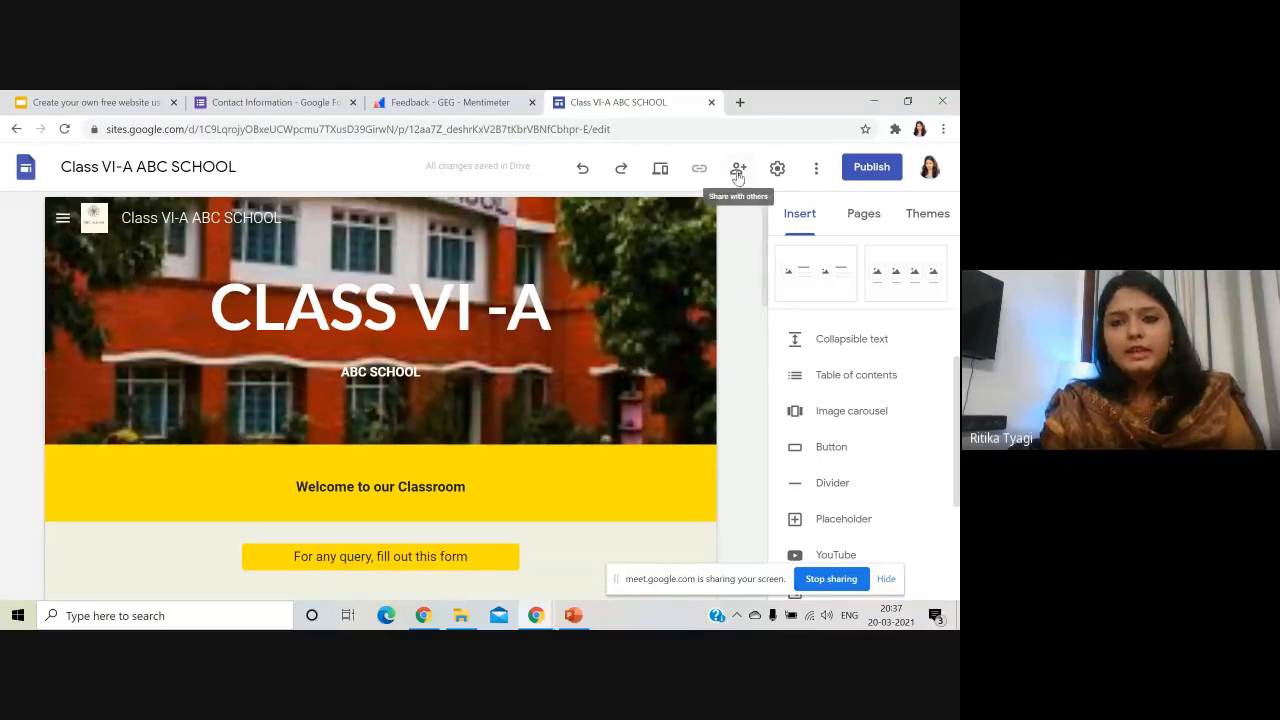
pyautogui.click(776, 171)
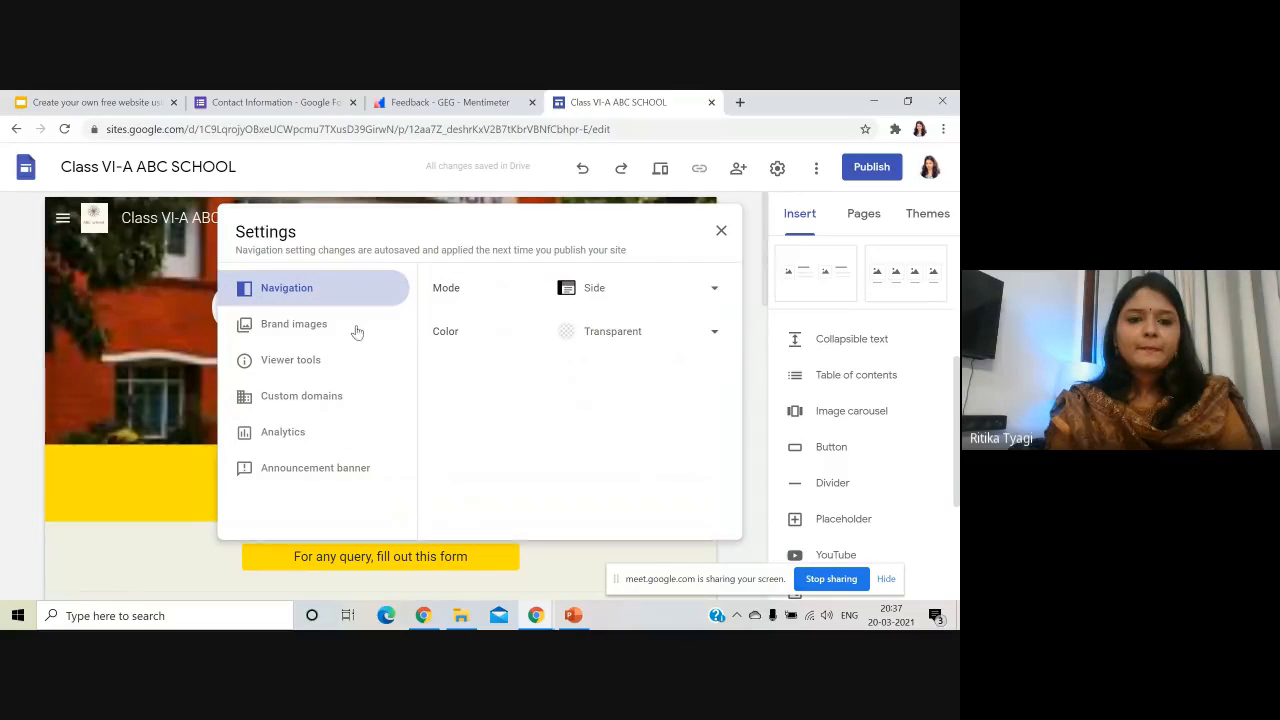
pyautogui.click(288, 431)
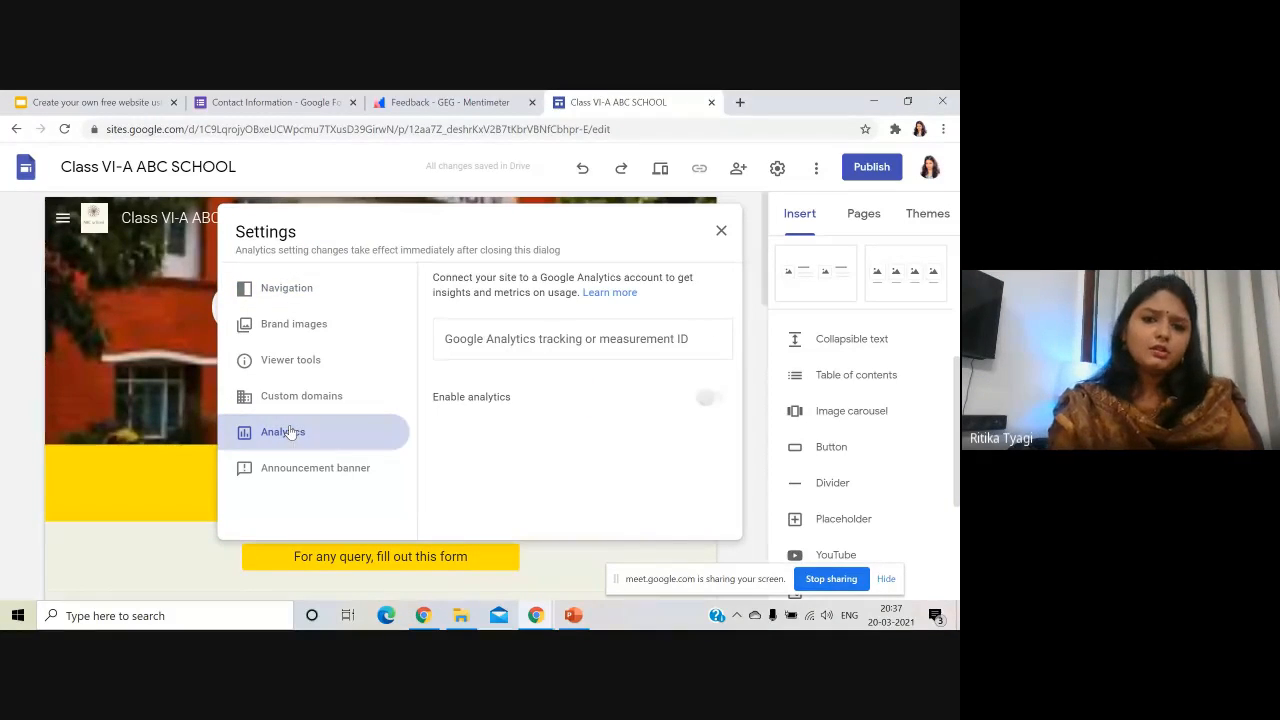
pyautogui.click(721, 232)
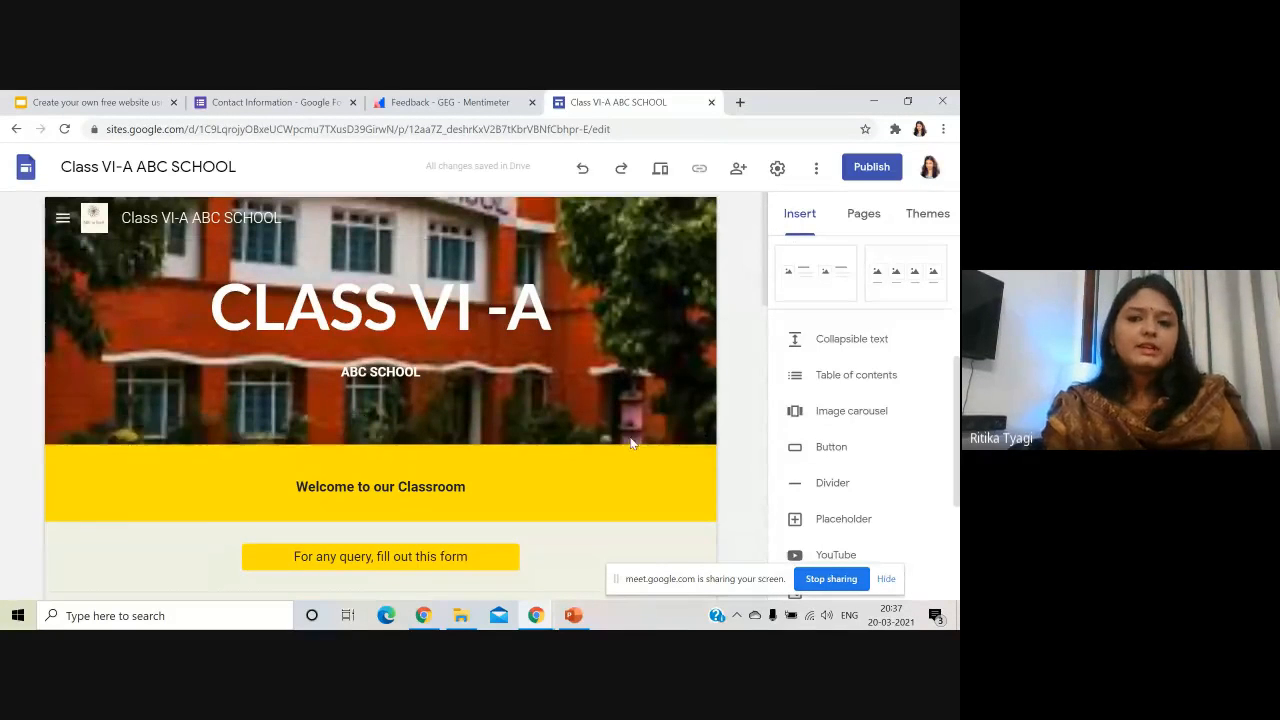
pyautogui.click(662, 172)
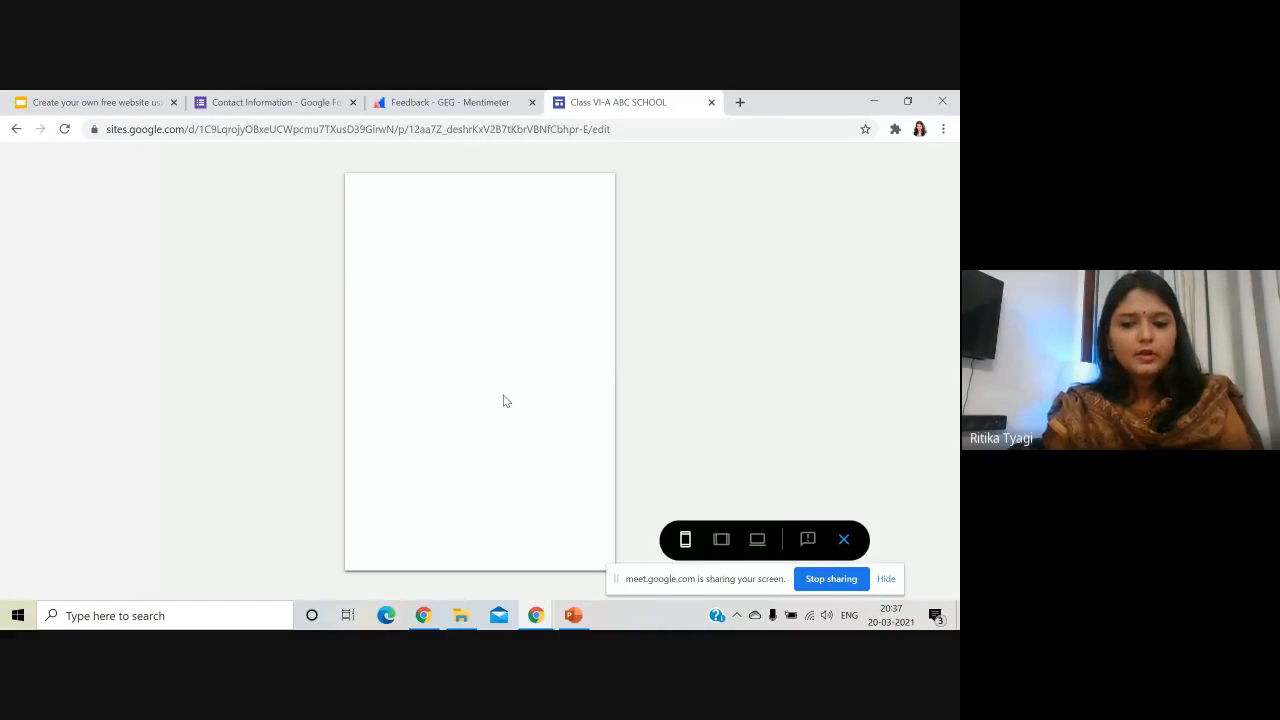
pyautogui.click(721, 539)
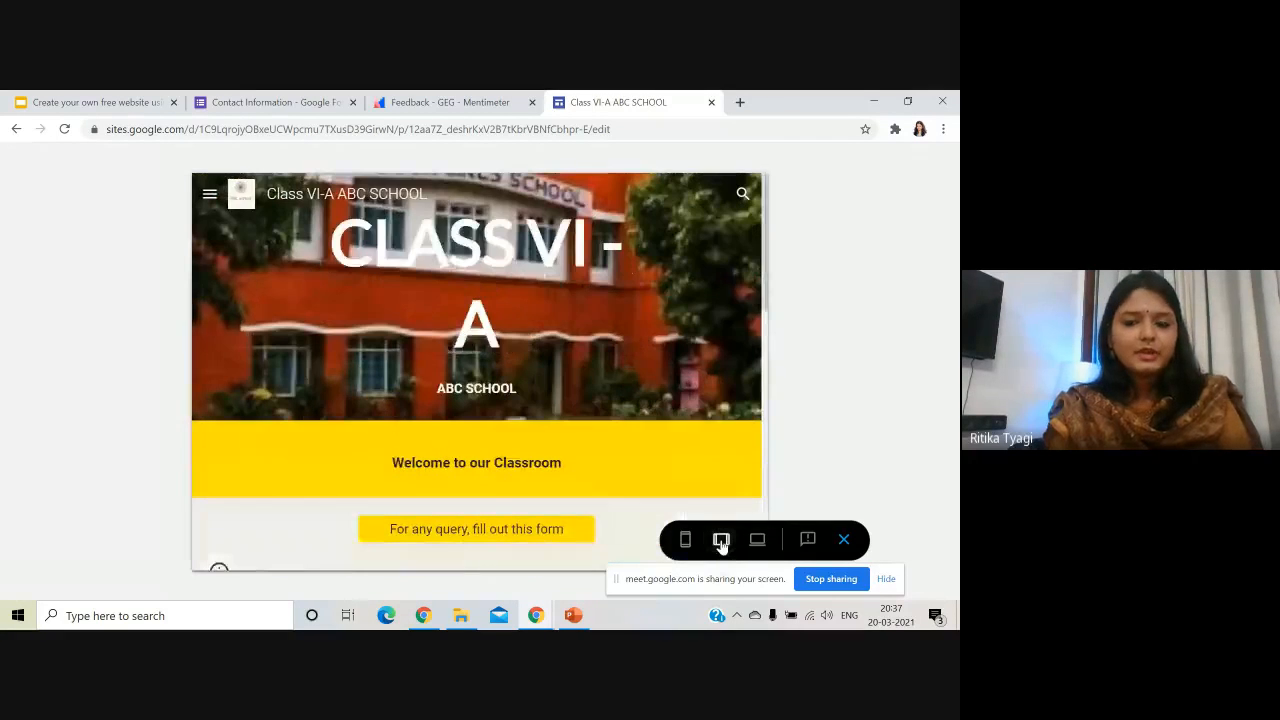
pyautogui.click(757, 539)
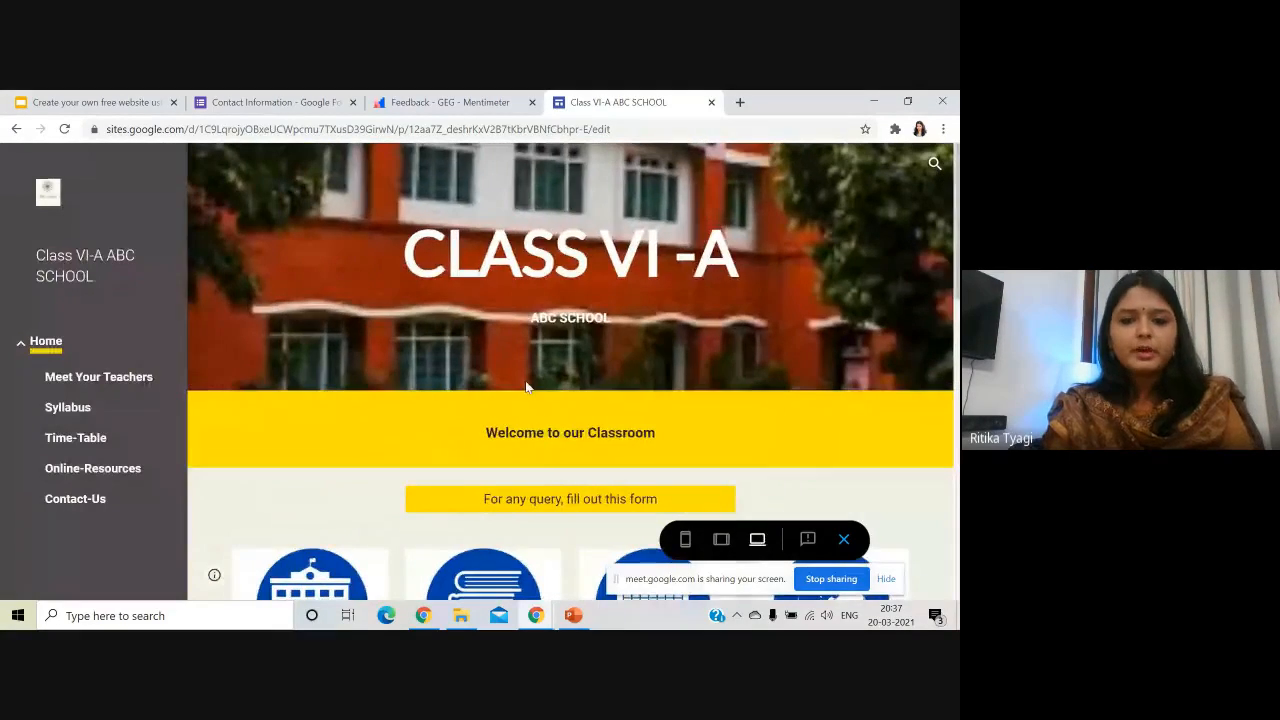
pyautogui.scroll(-15, 528, 385)
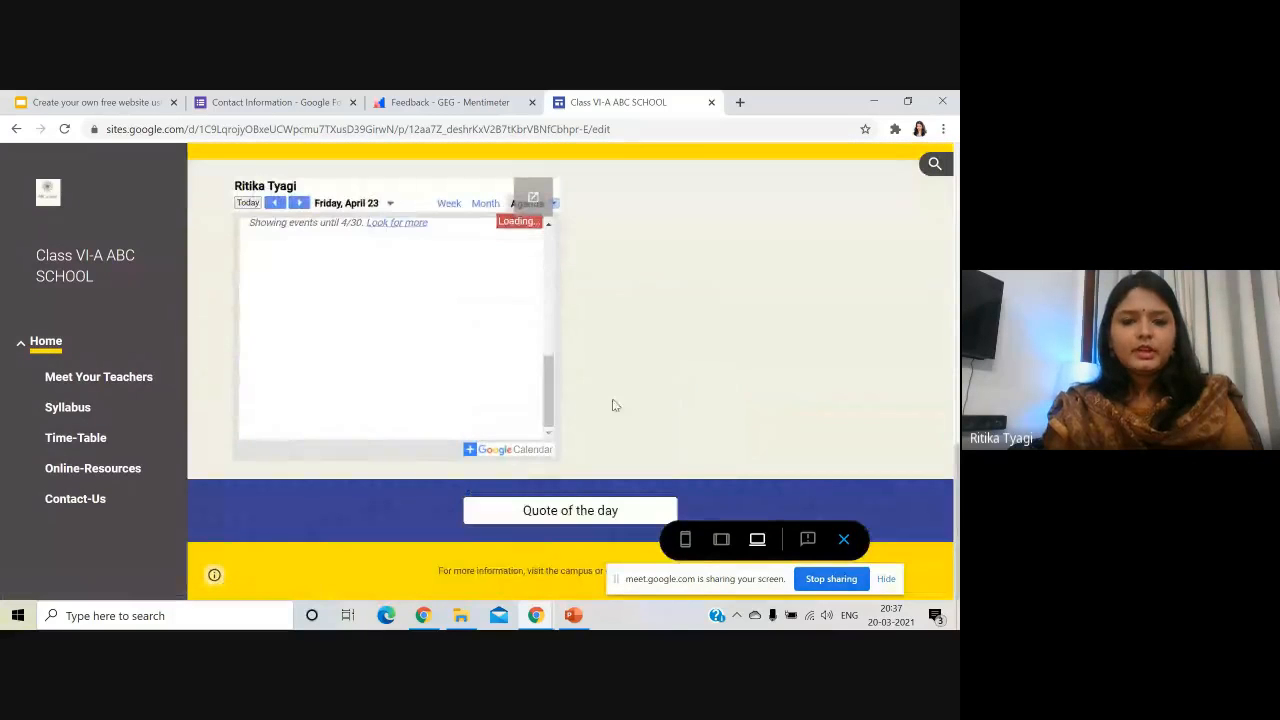
pyautogui.scroll(15, 614, 402)
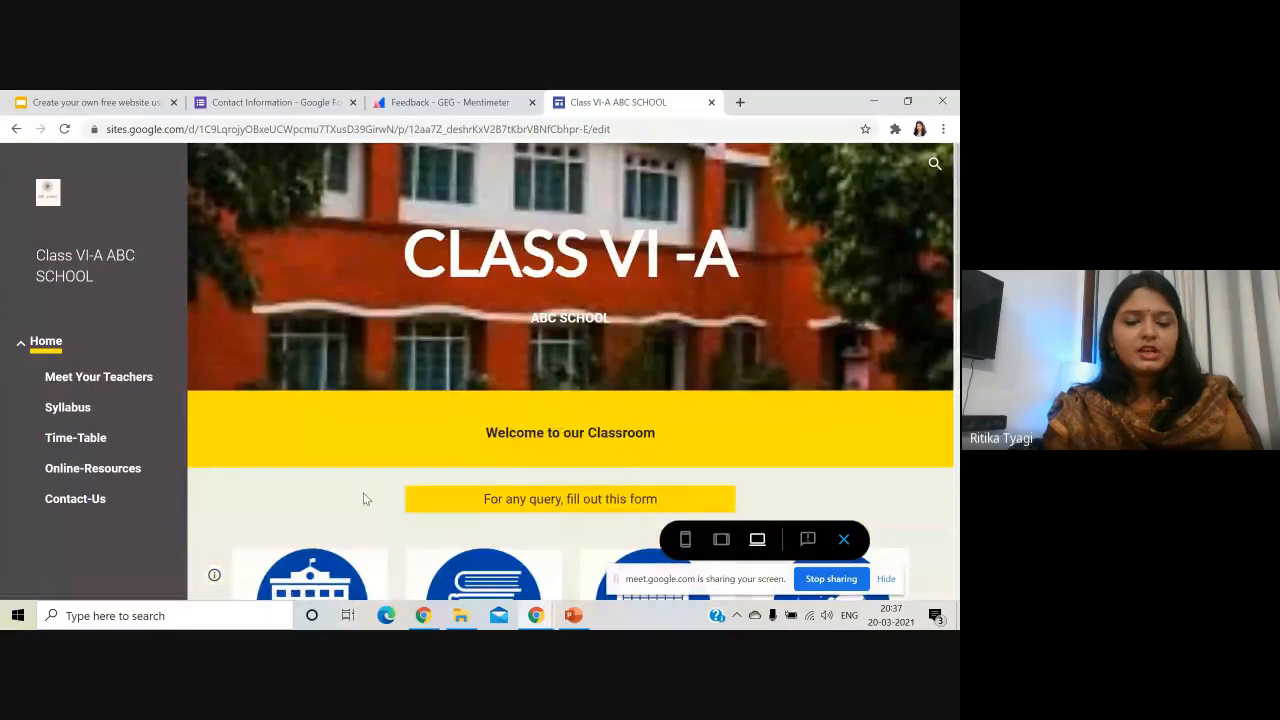
pyautogui.click(845, 540)
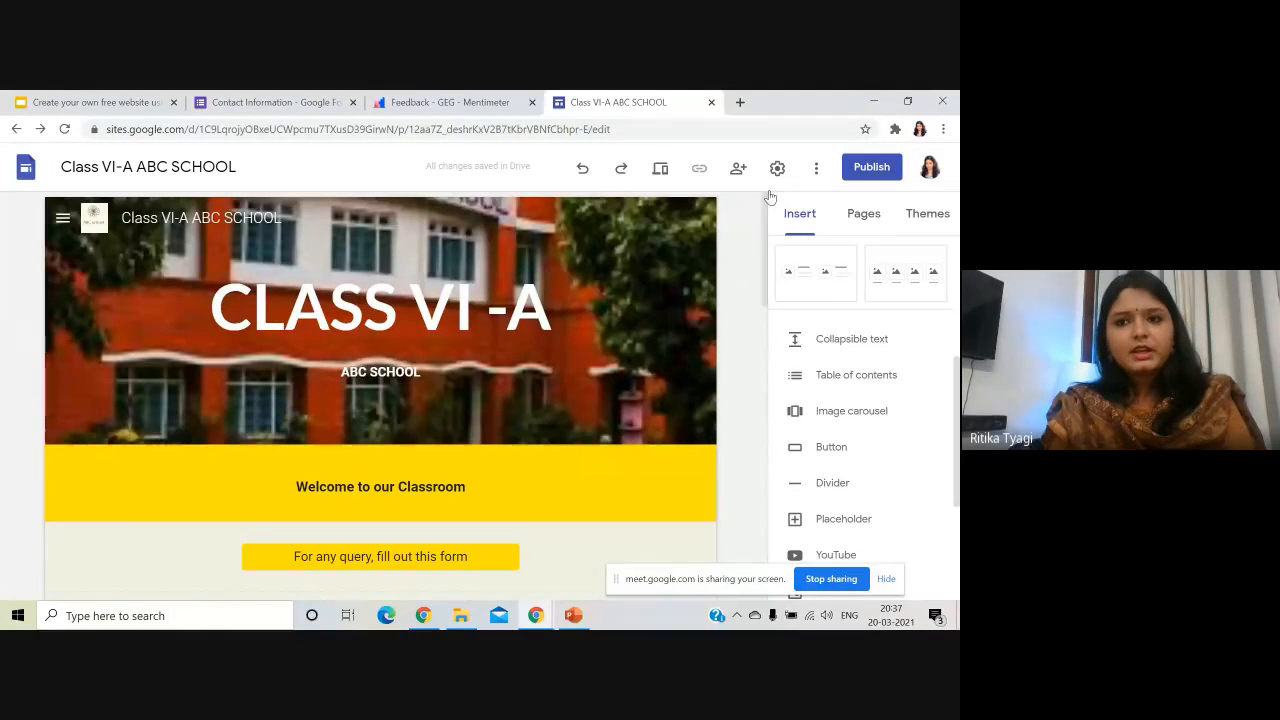
# - Replace the class-vi-a-abc-school web address with a new classroom address
pyautogui.click(866, 174)
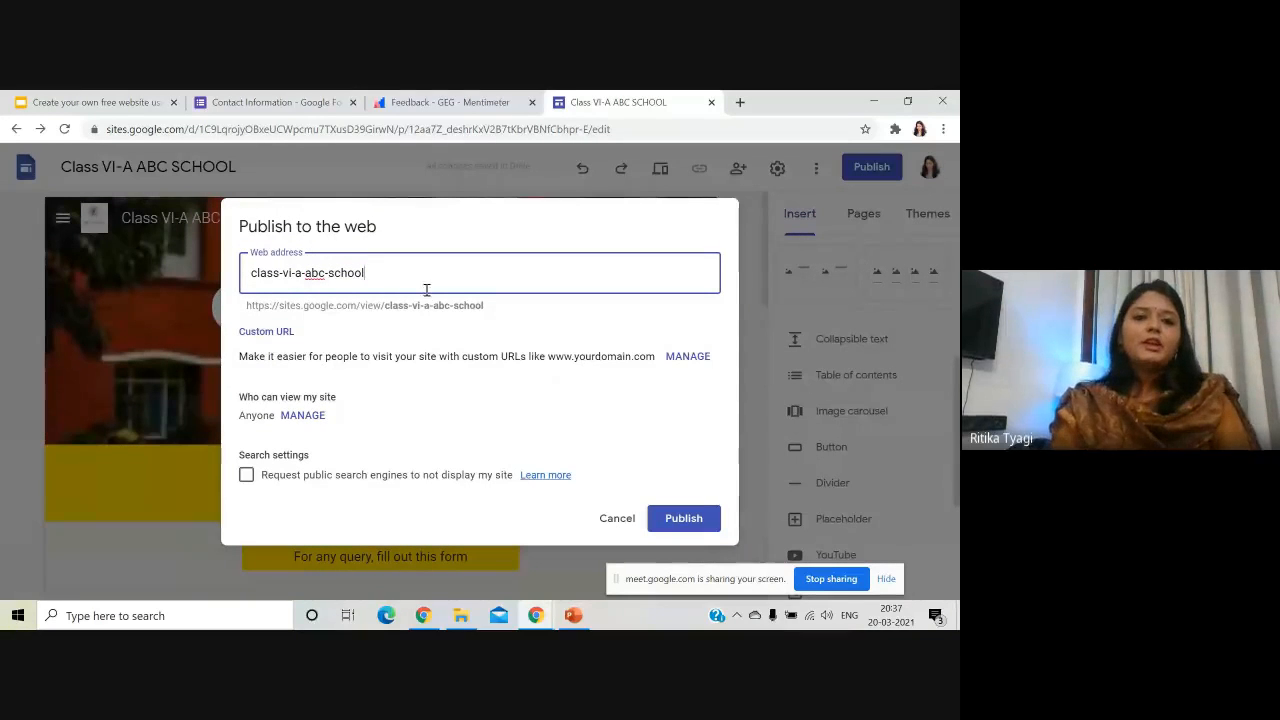
pyautogui.moveTo(406, 271); pyautogui.dragTo(226, 273)
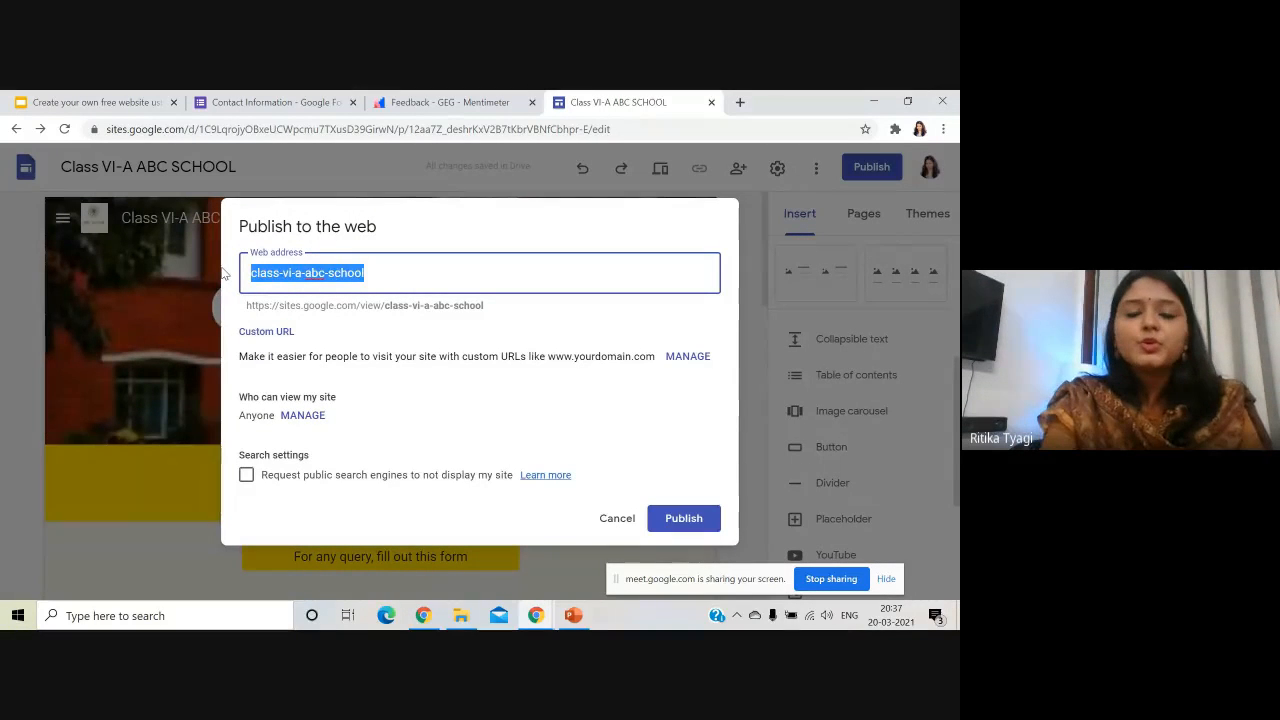
pyautogui.press('BackSpace')
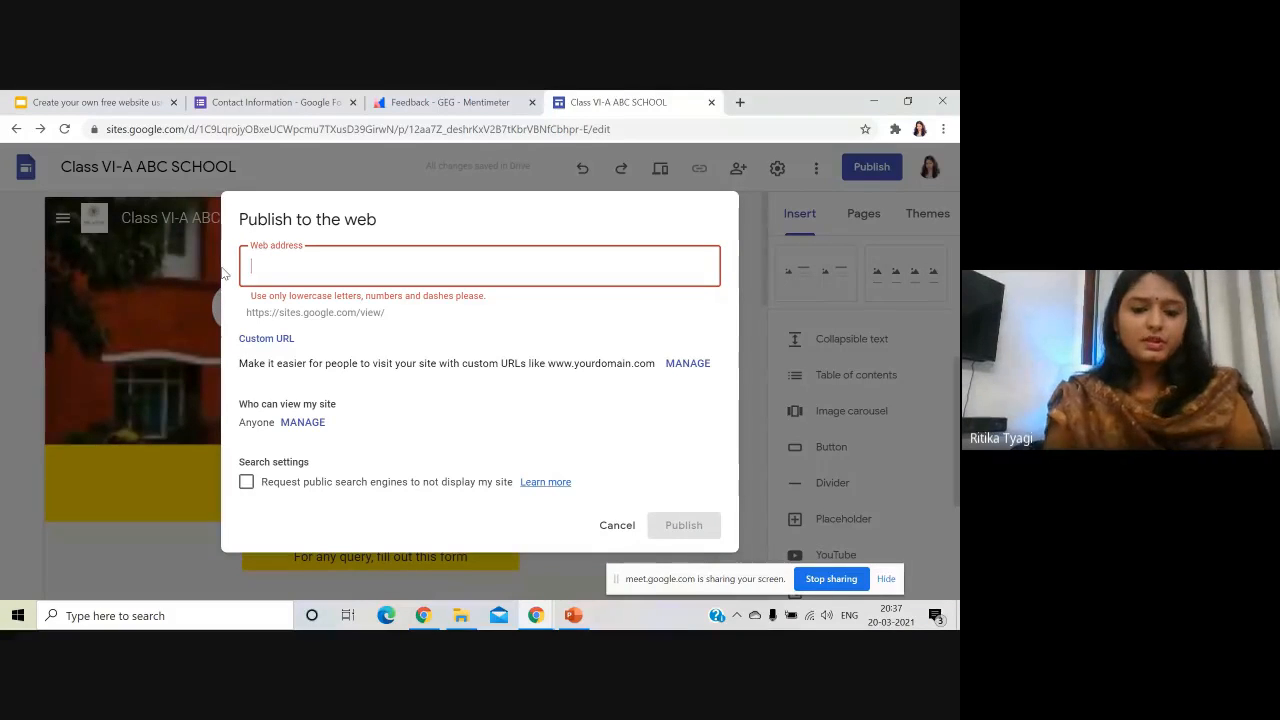
pyautogui.write('ritika')
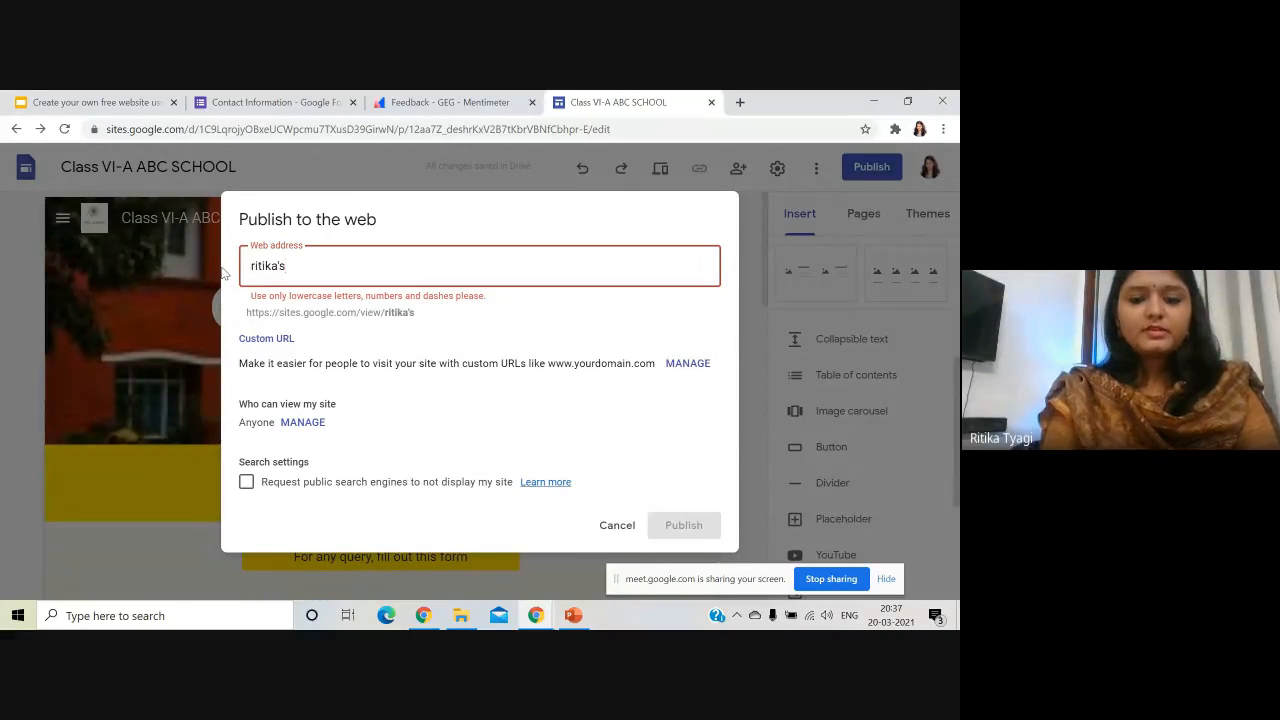
pyautogui.write("'s")
pyautogui.press('BackSpace')
pyautogui.press('BackSpace')
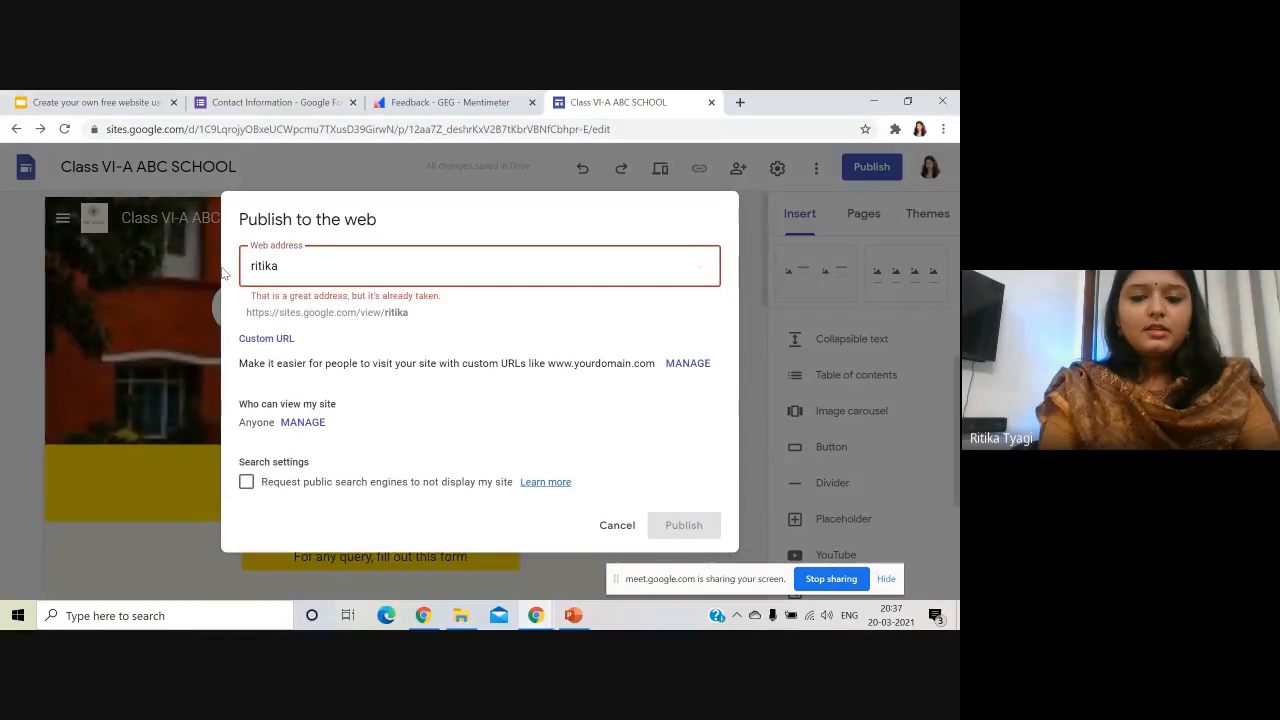
pyautogui.write('classroom')
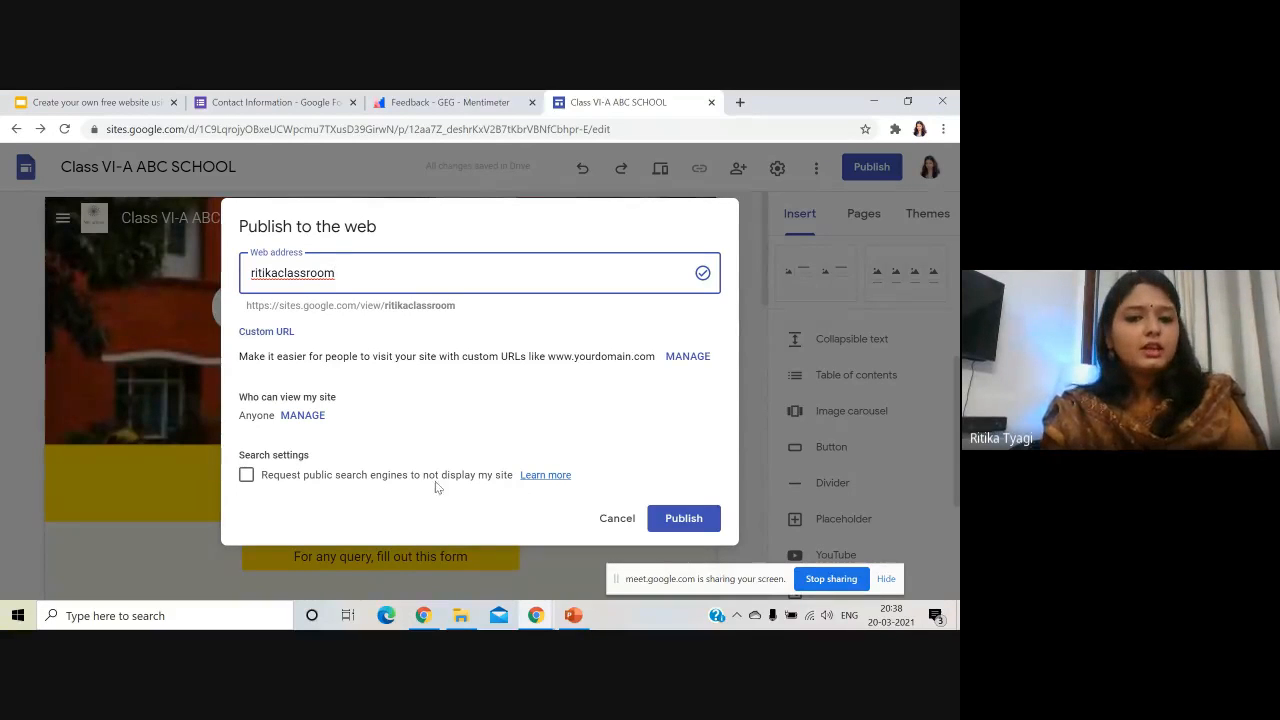
# - Keep search engines allowed to list the site and publish it
pyautogui.click(372, 482)
pyautogui.click(372, 482)
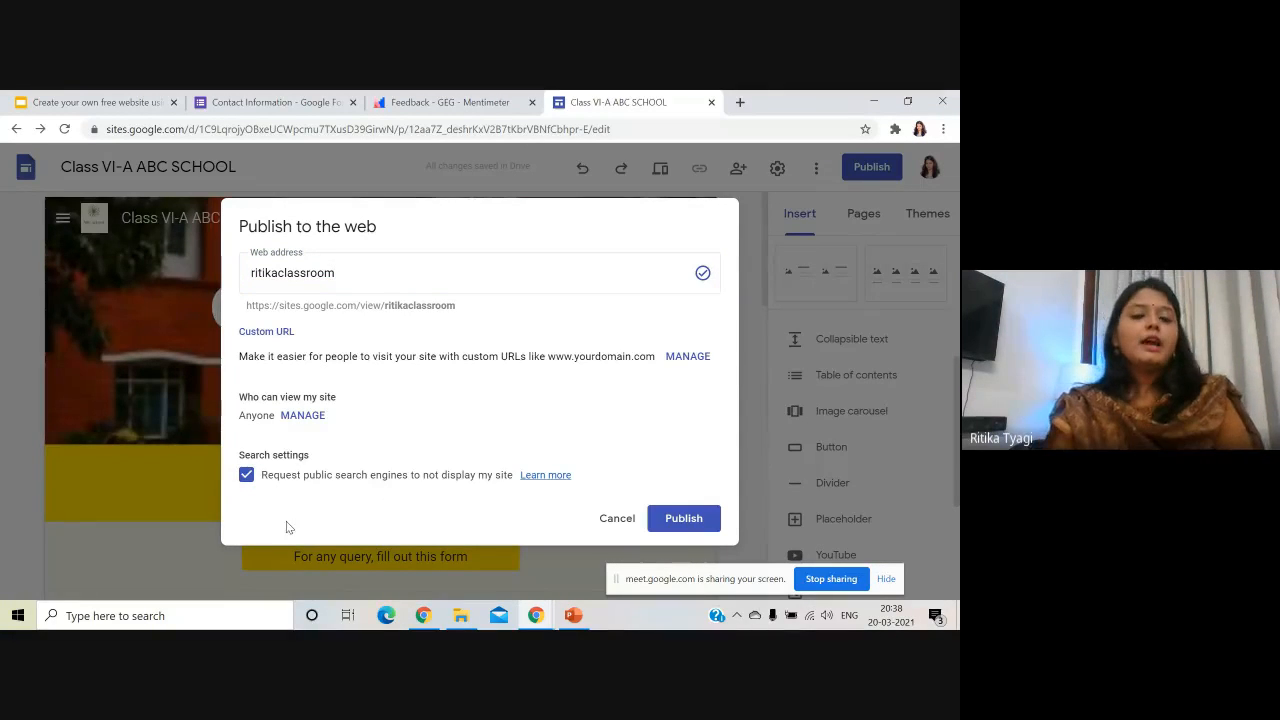
pyautogui.click(287, 480)
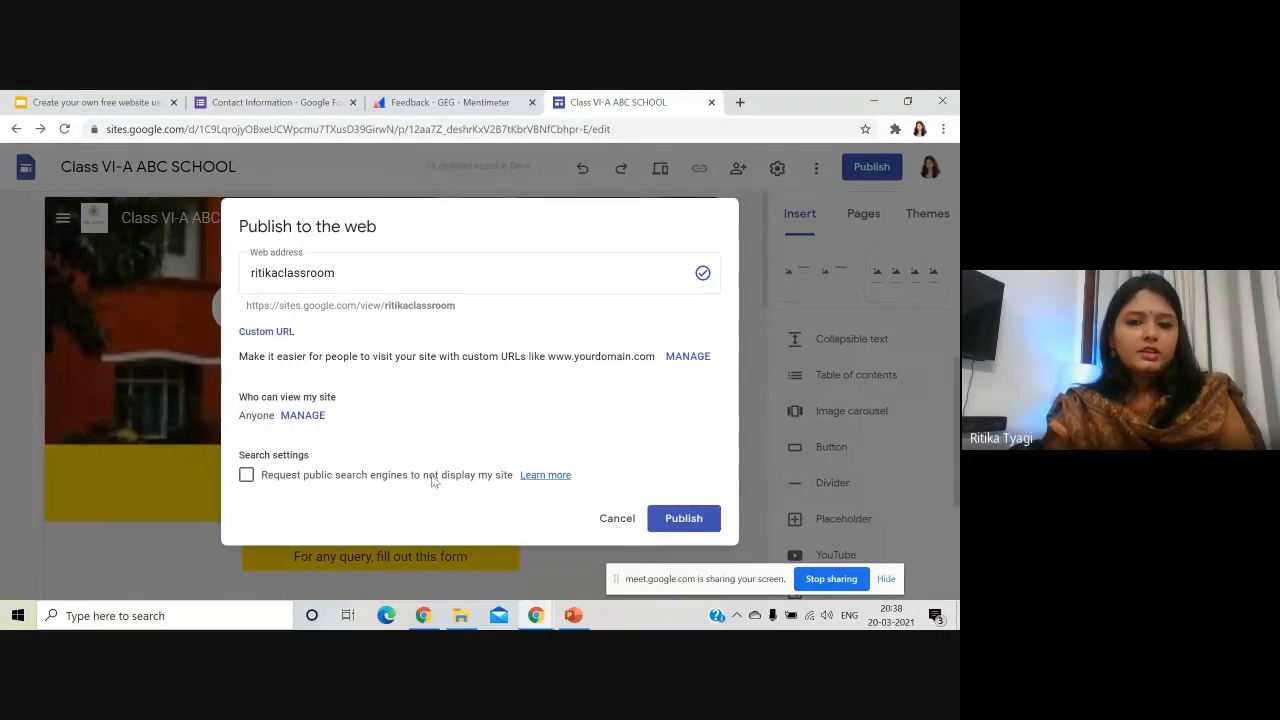
pyautogui.click(686, 518)
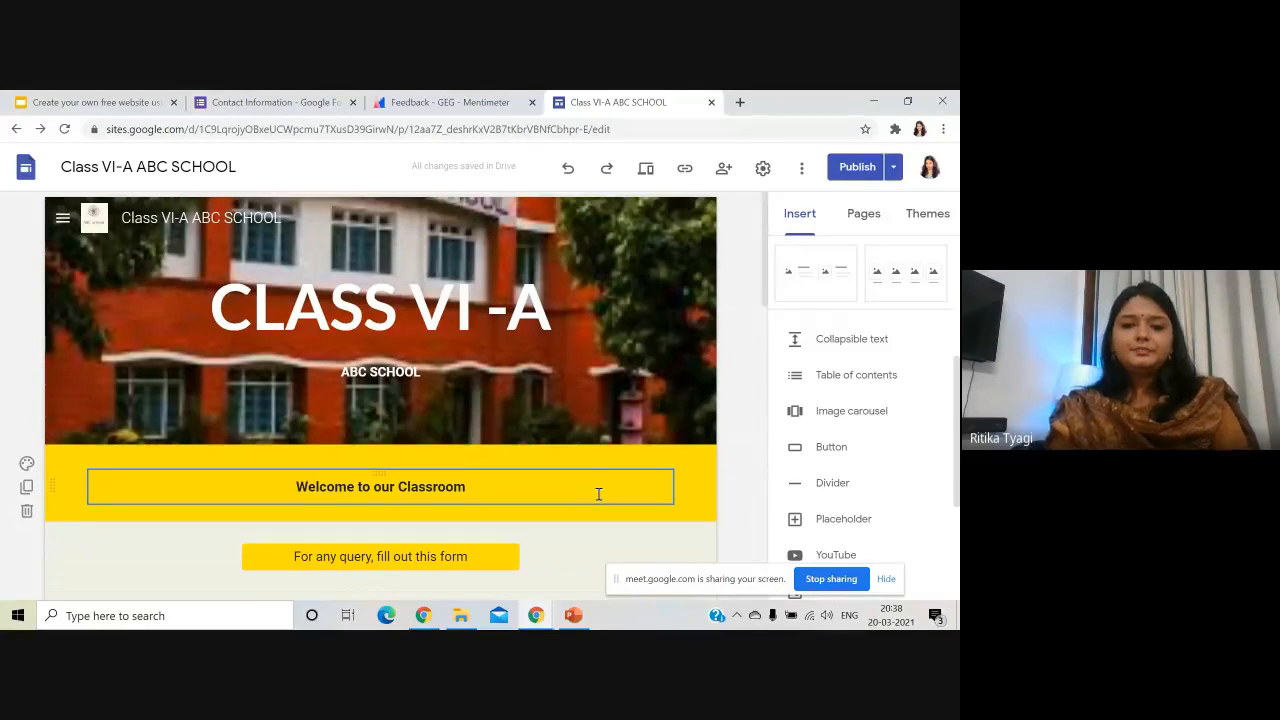
# - Look over the published site, then minimize the Google Sites window
pyautogui.scroll(-5, 386, 389)
pyautogui.scroll(2, 390, 390)
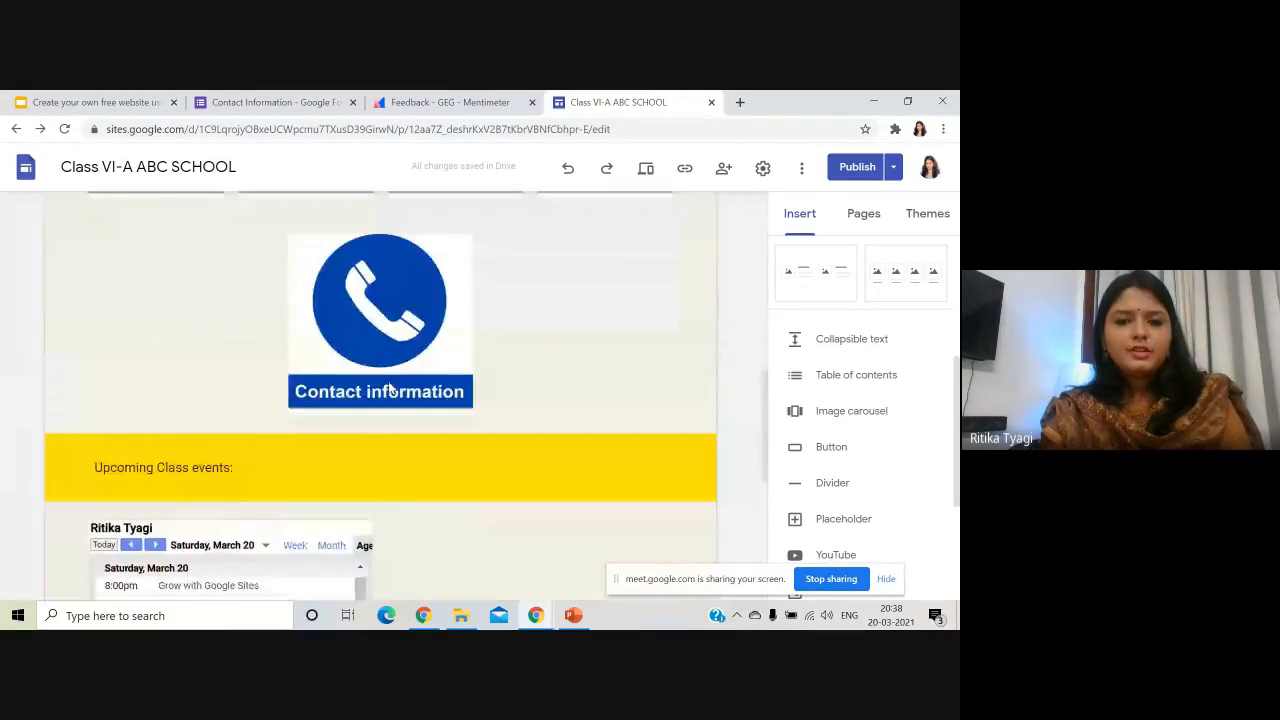
pyautogui.scroll(5, 390, 390)
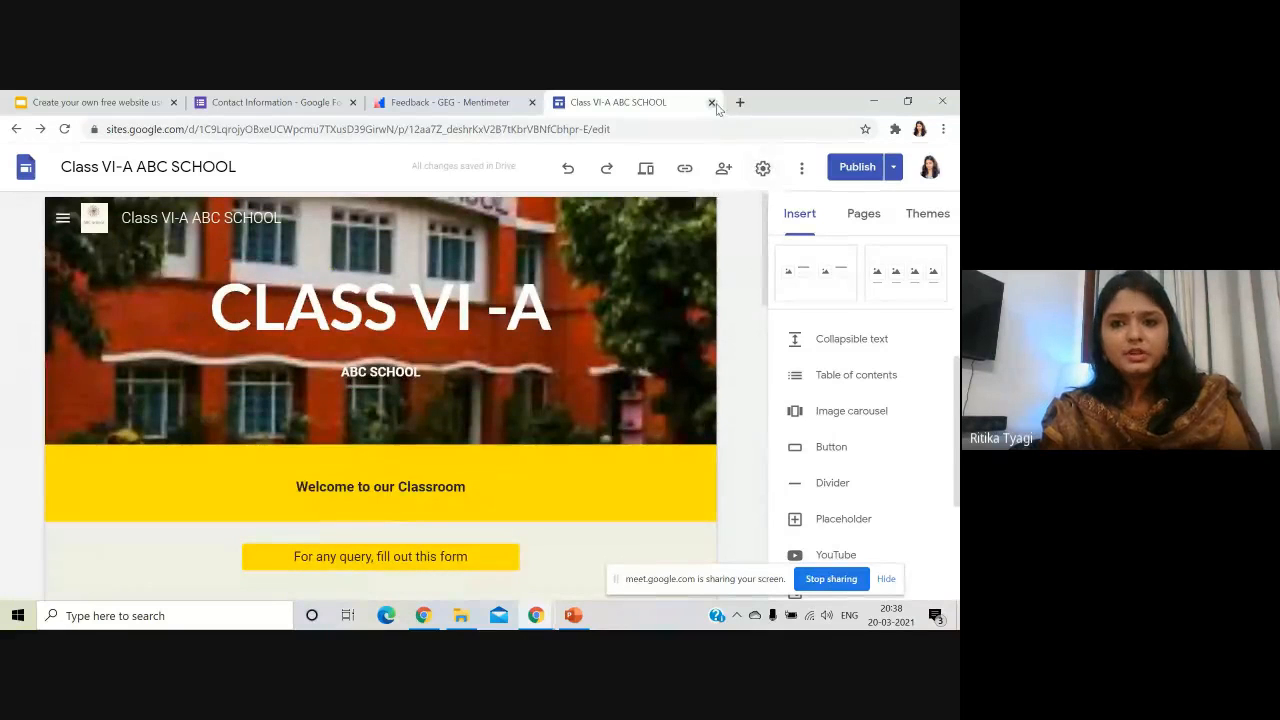
pyautogui.click(873, 93)
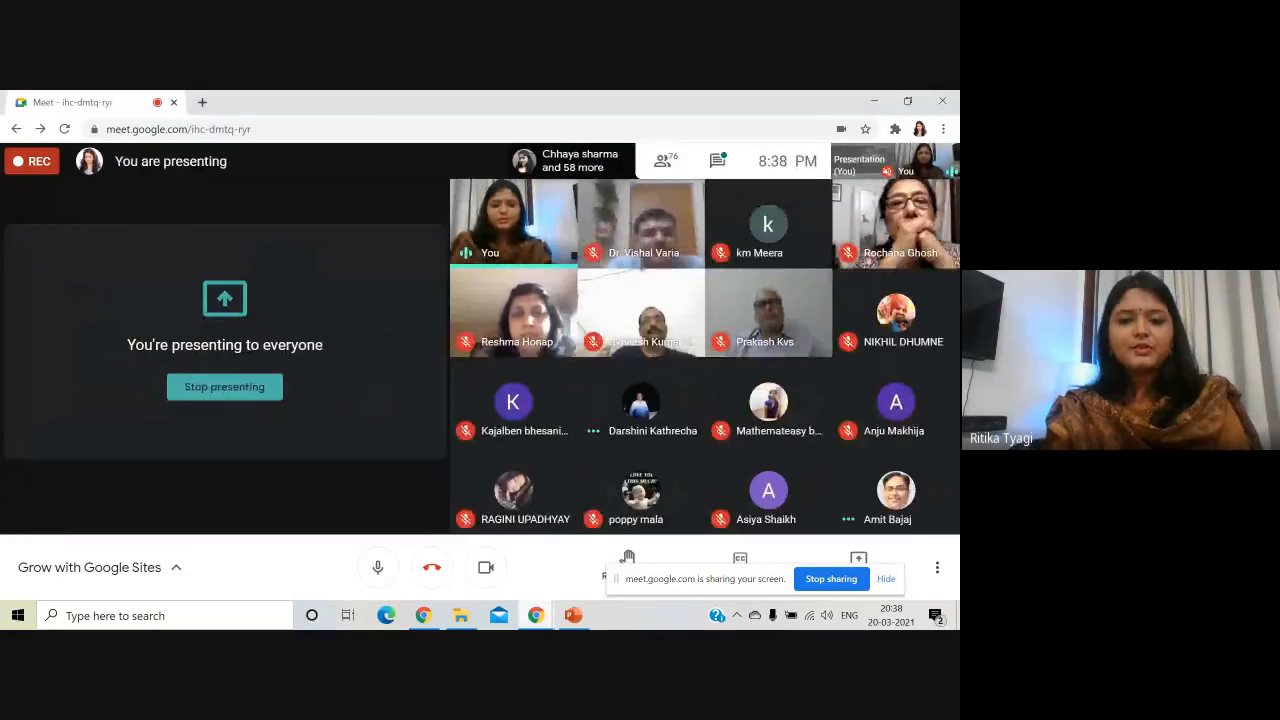
pyautogui.moveTo(536, 615)
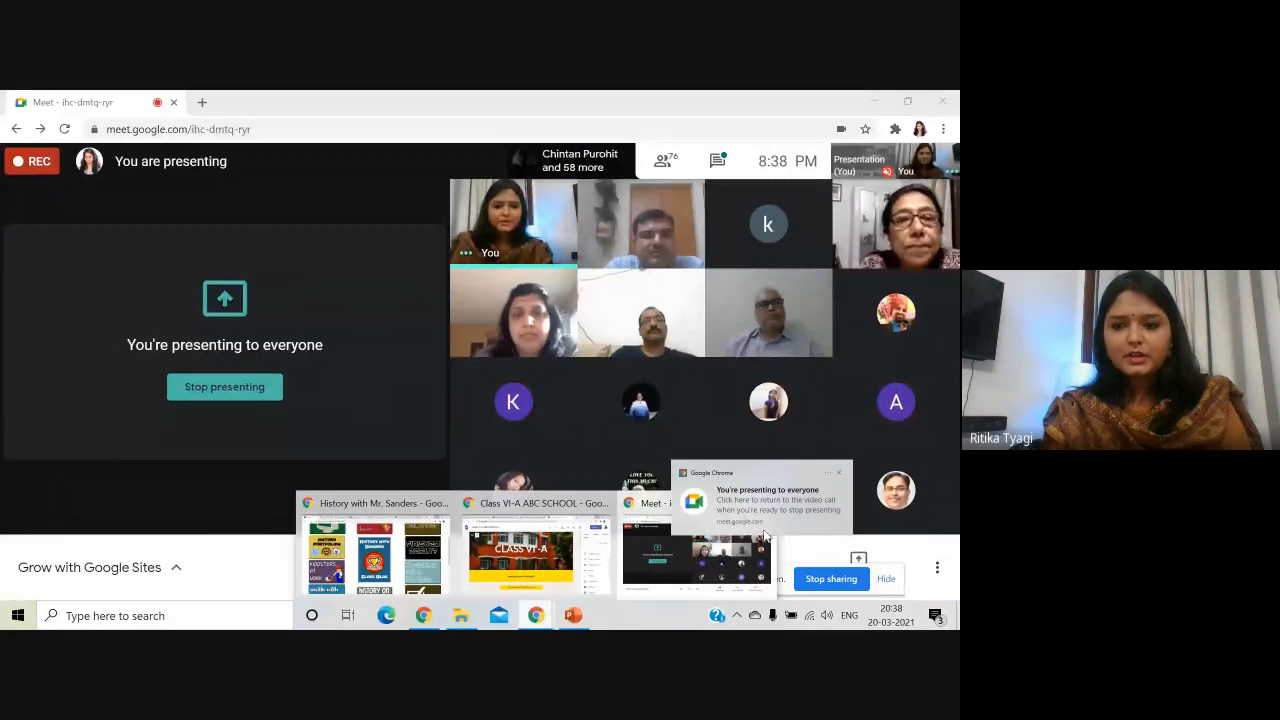
# - Bring the example history teacher site forward, browsing it and its linked YouTube channel
pyautogui.click(406, 577)
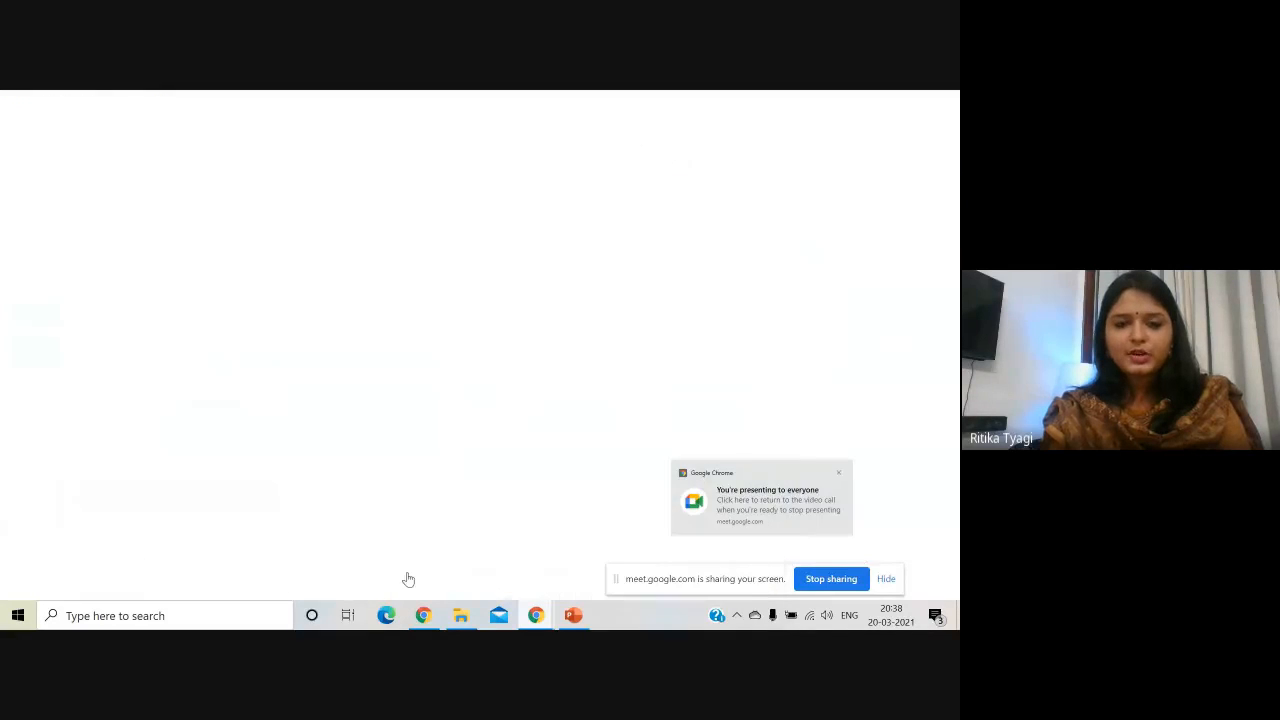
pyautogui.scroll(1, 128, 397)
pyautogui.scroll(2, 128, 397)
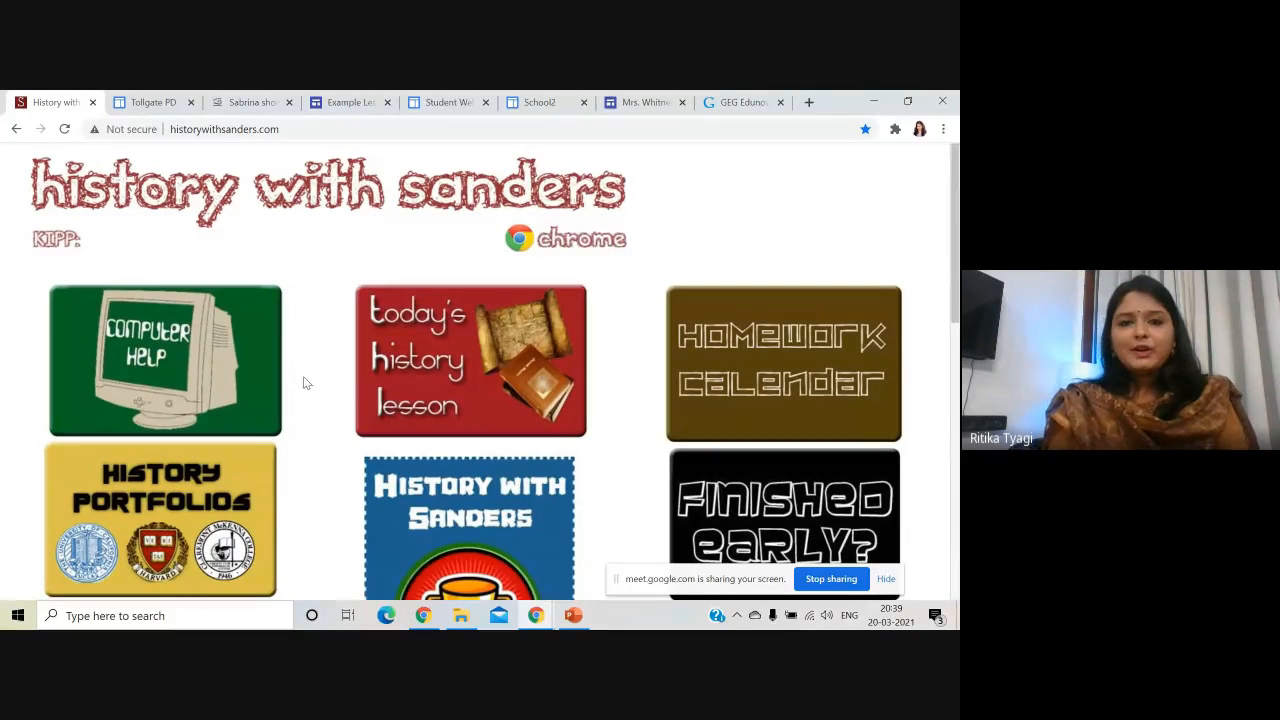
pyautogui.scroll(-5, 378, 280)
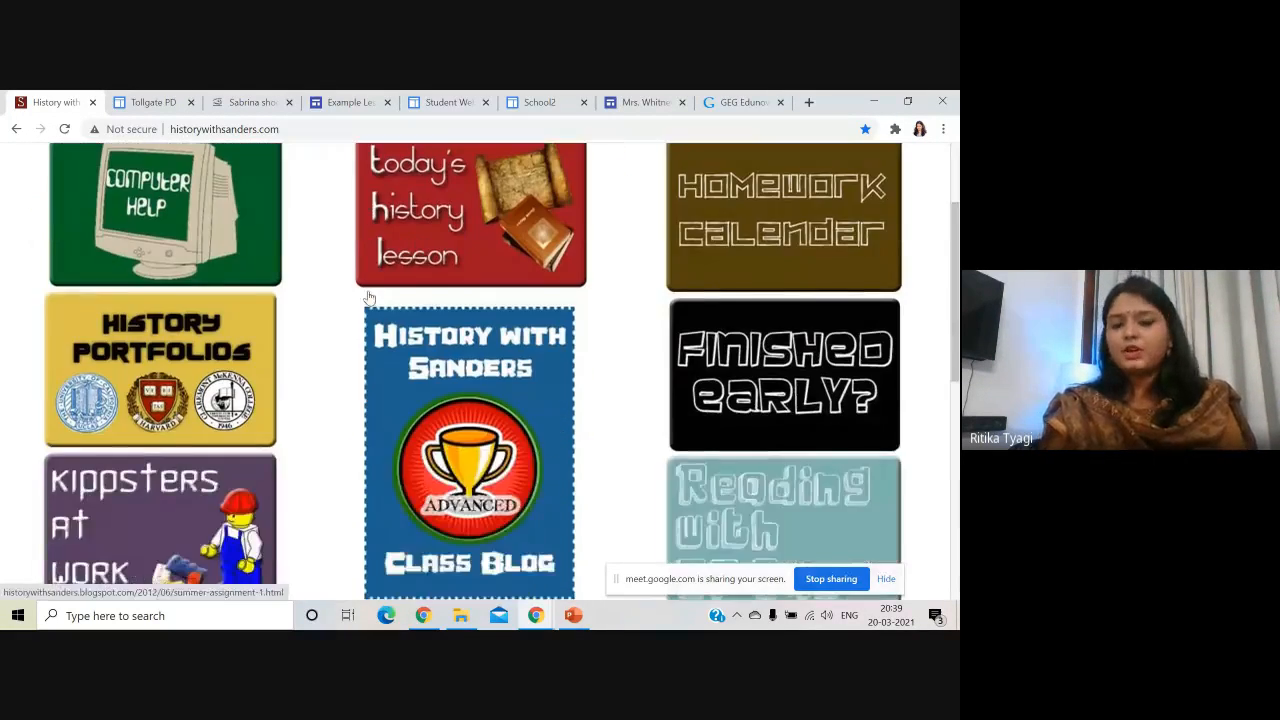
pyautogui.scroll(-3, 335, 430)
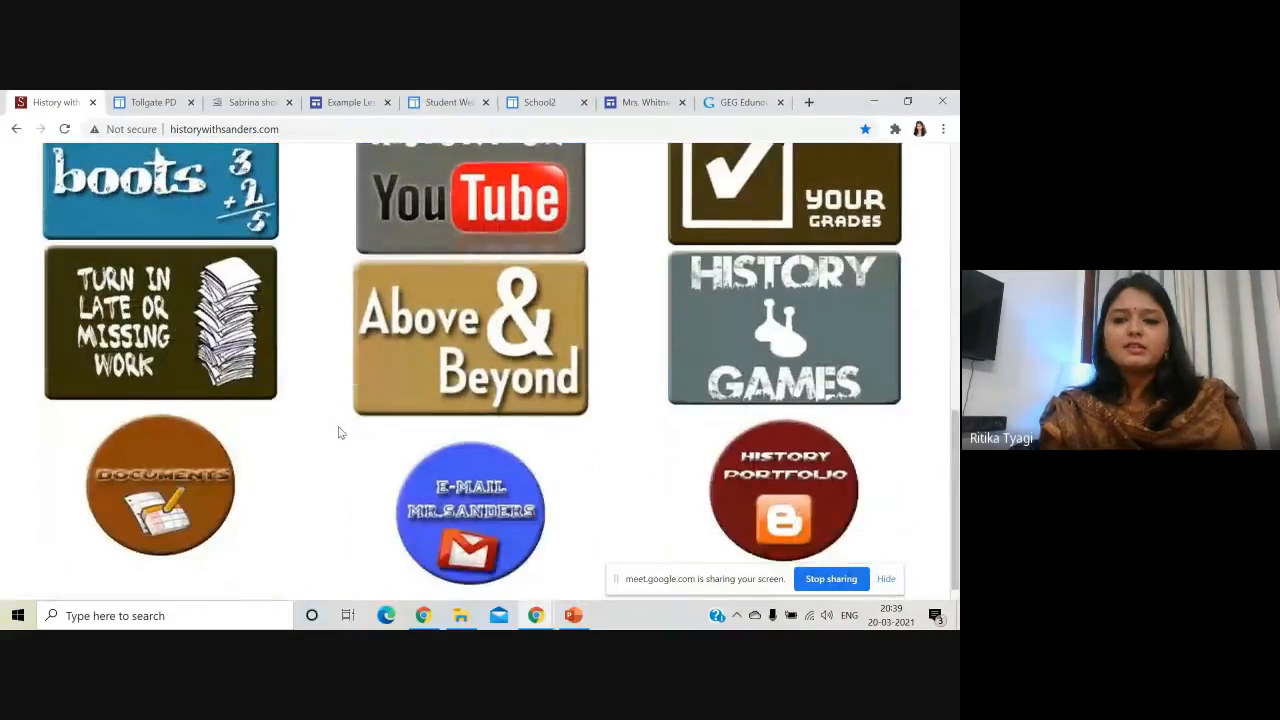
pyautogui.scroll(1, 350, 432)
pyautogui.scroll(2, 350, 432)
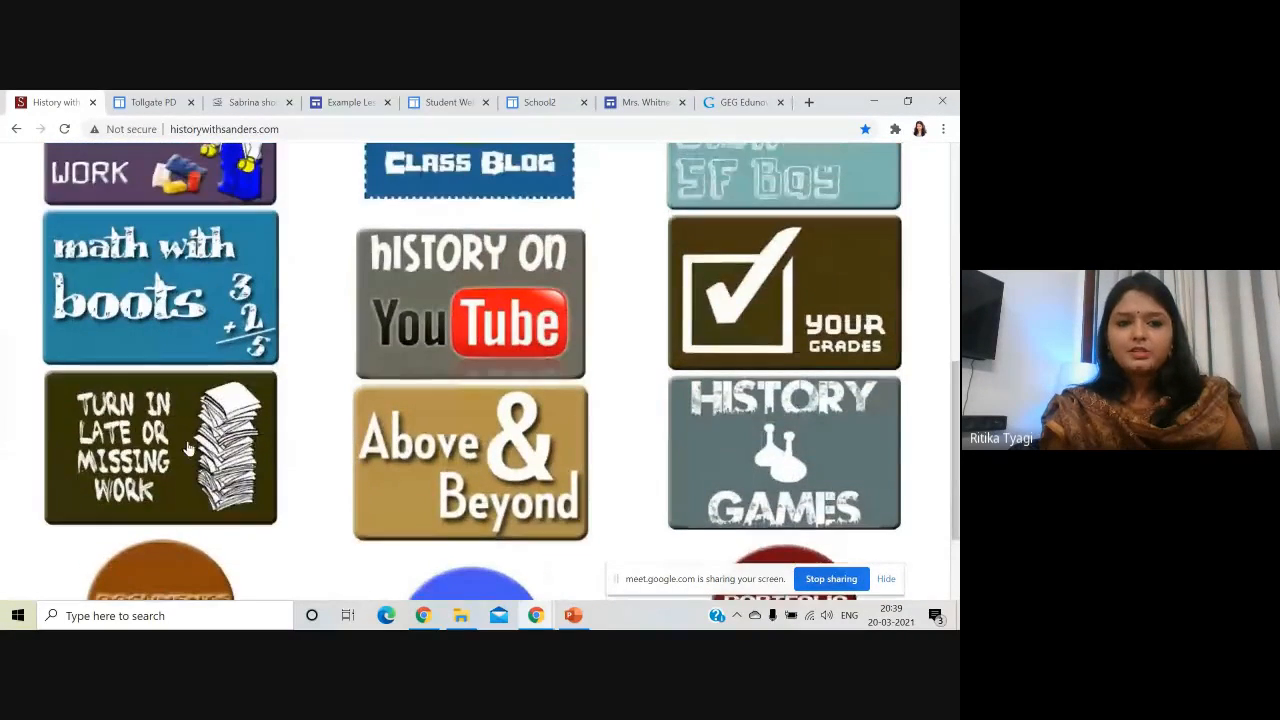
pyautogui.click(369, 383)
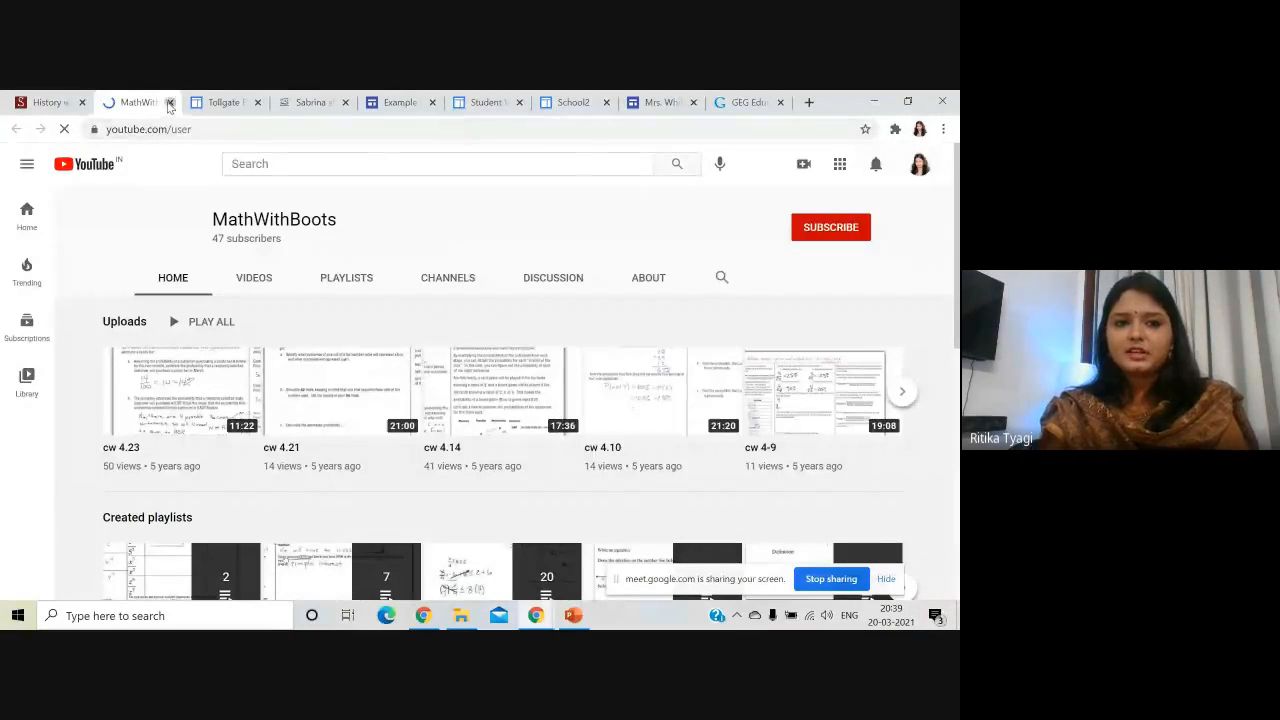
pyautogui.click(170, 102)
# - Browse the Options When You Finish Early page, then switch to the Tollgate PD site
pyautogui.scroll(2, 745, 411)
pyautogui.scroll(1, 760, 360)
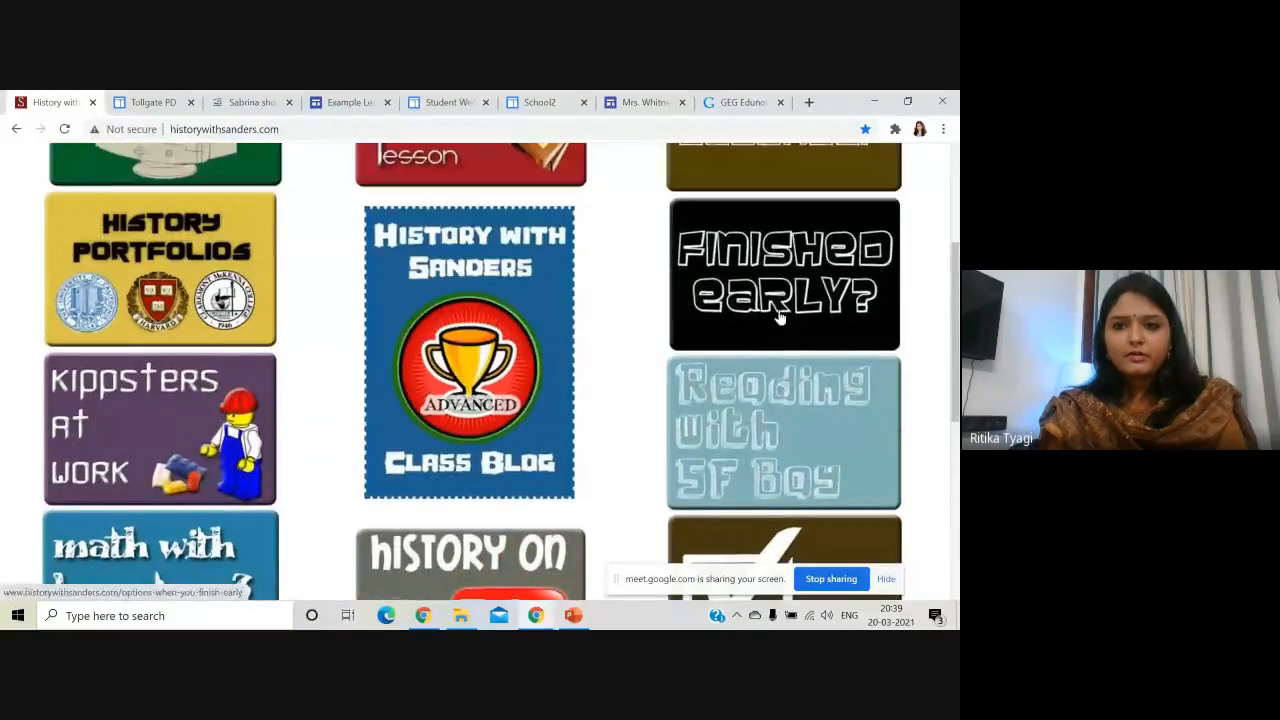
pyautogui.click(782, 303)
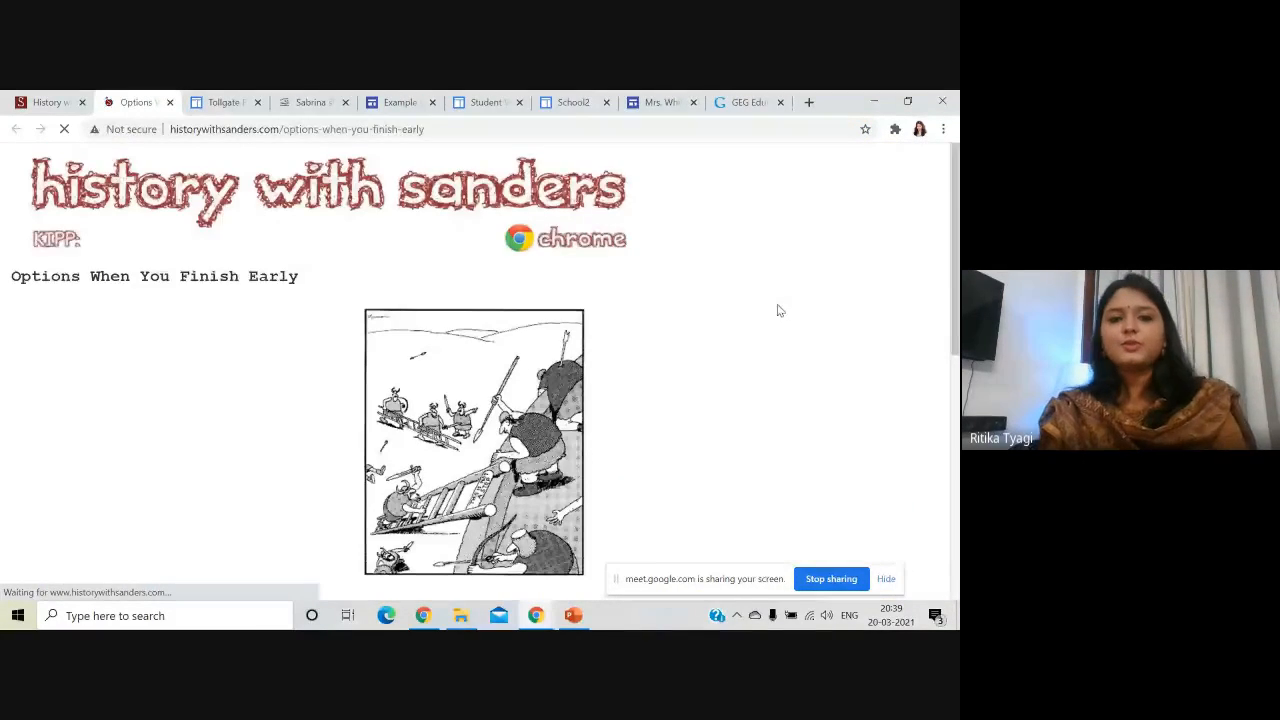
pyautogui.scroll(-5, 779, 310)
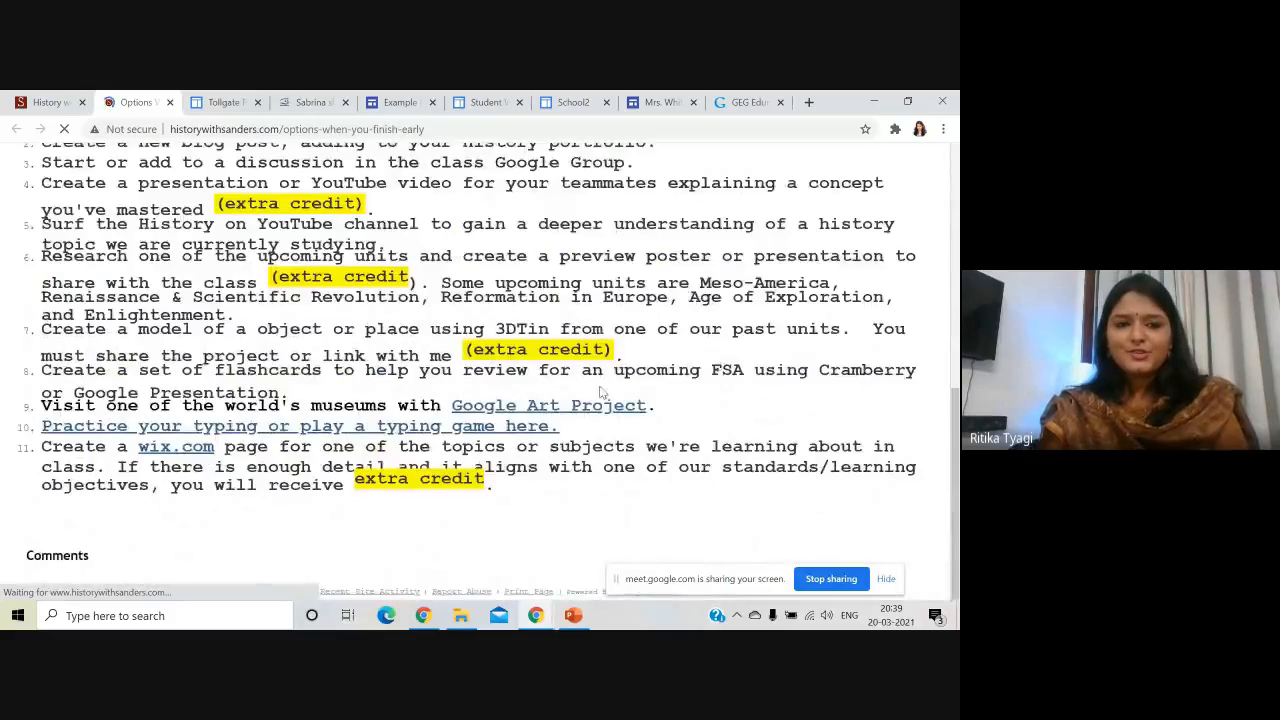
pyautogui.scroll(5, 245, 205)
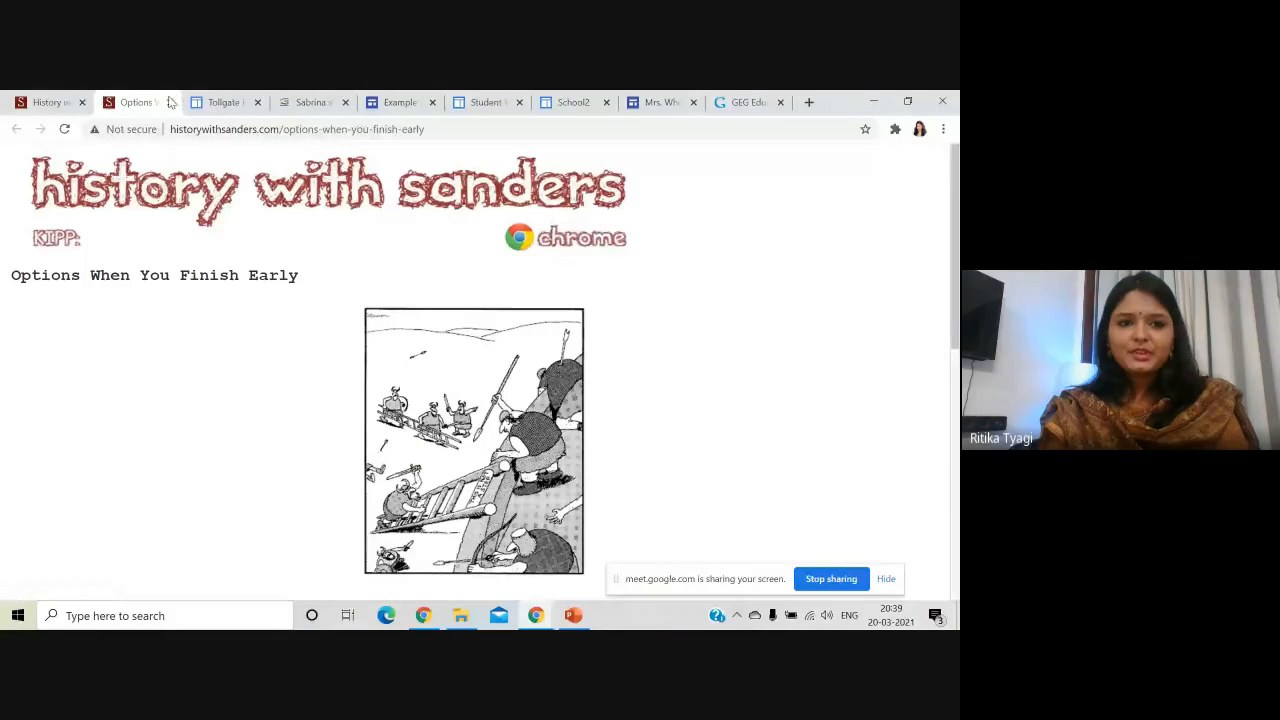
pyautogui.click(170, 103)
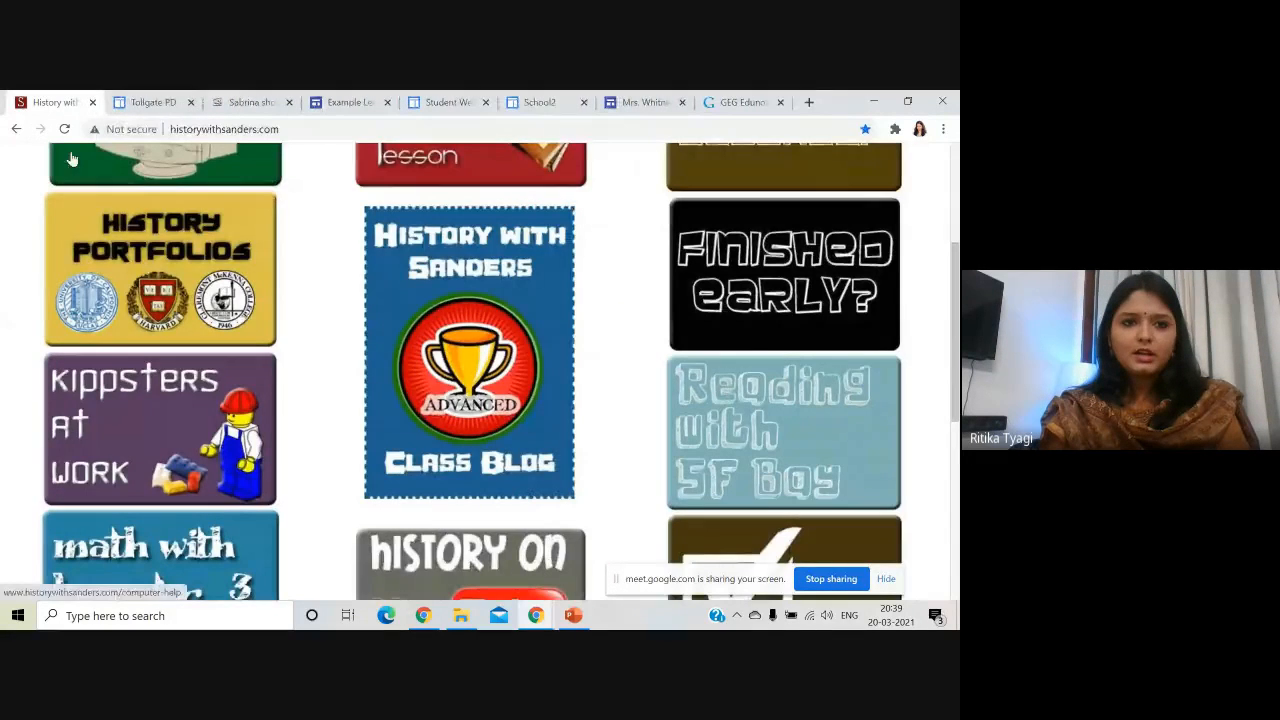
pyautogui.click(155, 97)
pyautogui.scroll(1, 259, 210)
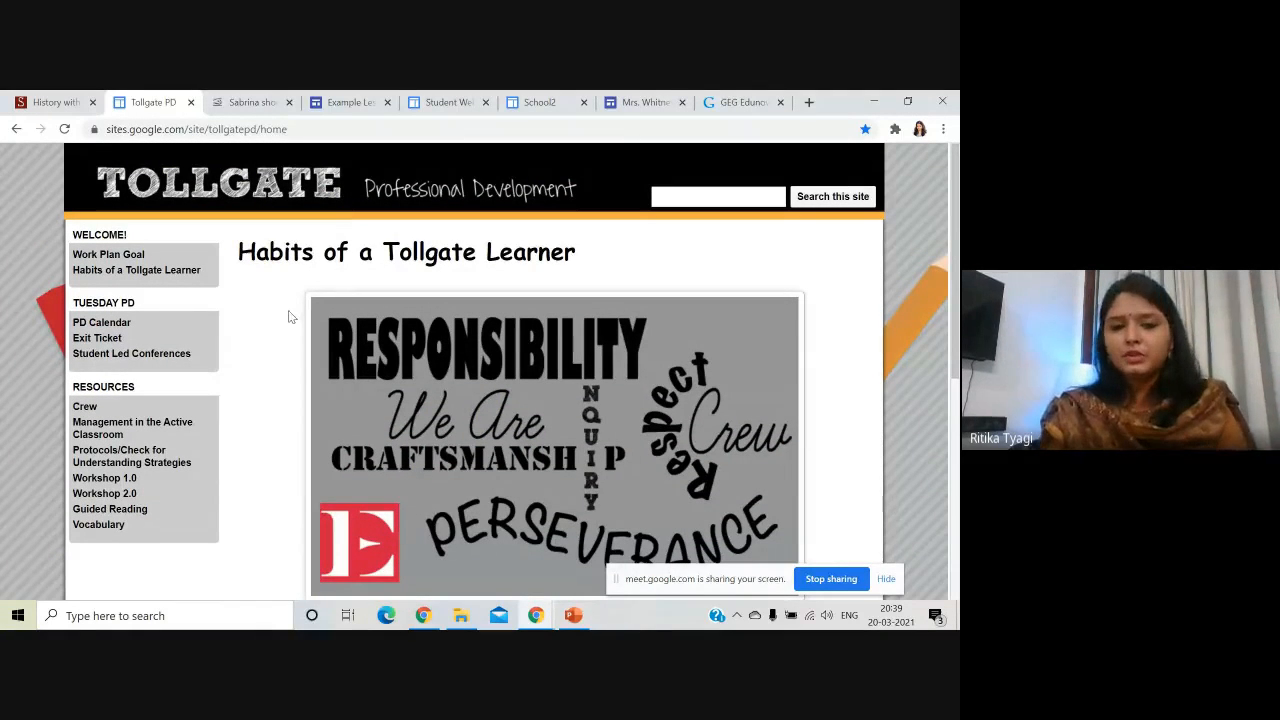
# - Browse the Workshop 1.0 page, then switch to the teacher site's PFE Activities March 2021 calendar
pyautogui.scroll(-3, 288, 317)
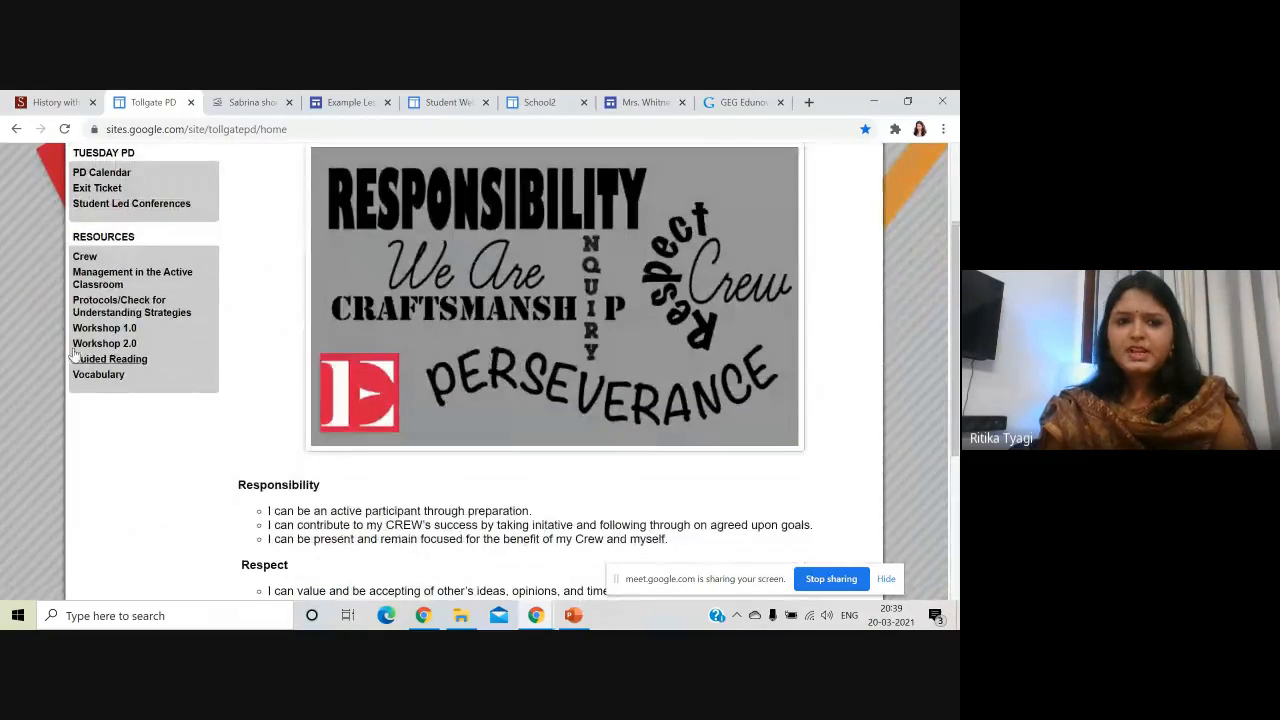
pyautogui.click(104, 329)
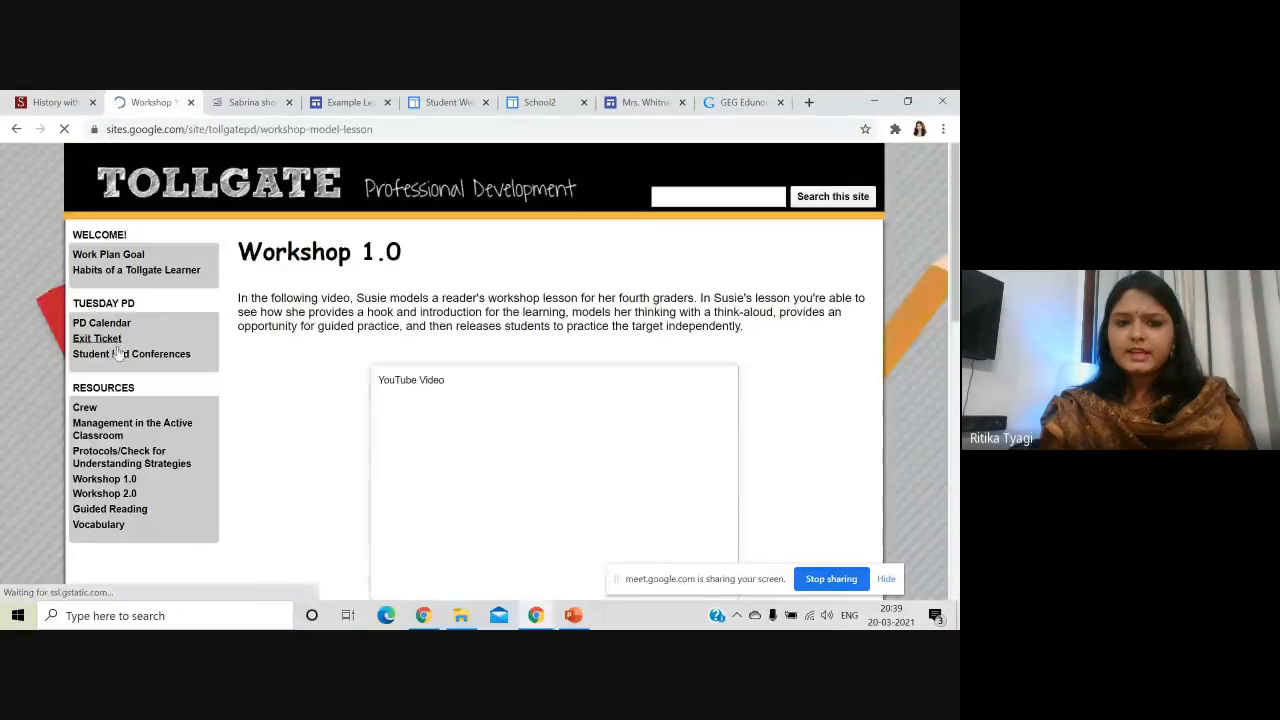
pyautogui.scroll(-3, 446, 357)
pyautogui.scroll(-6, 472, 384)
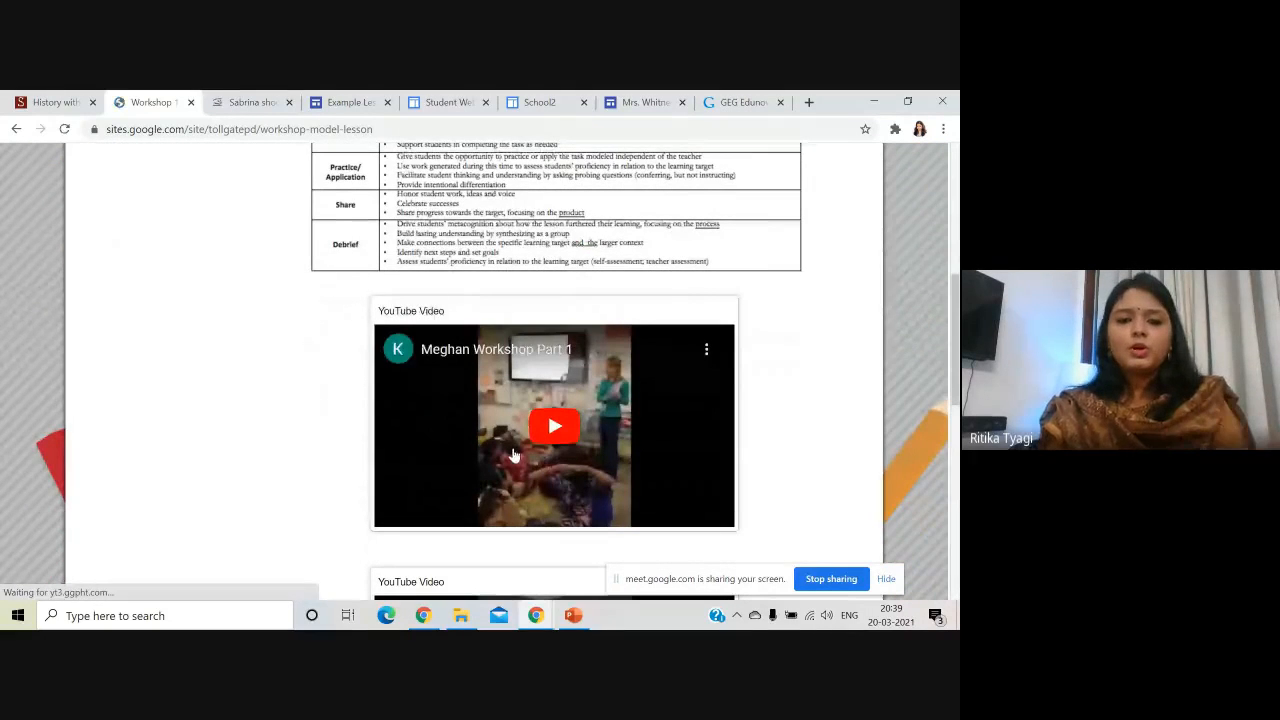
pyautogui.scroll(-4, 508, 457)
pyautogui.scroll(-7, 508, 457)
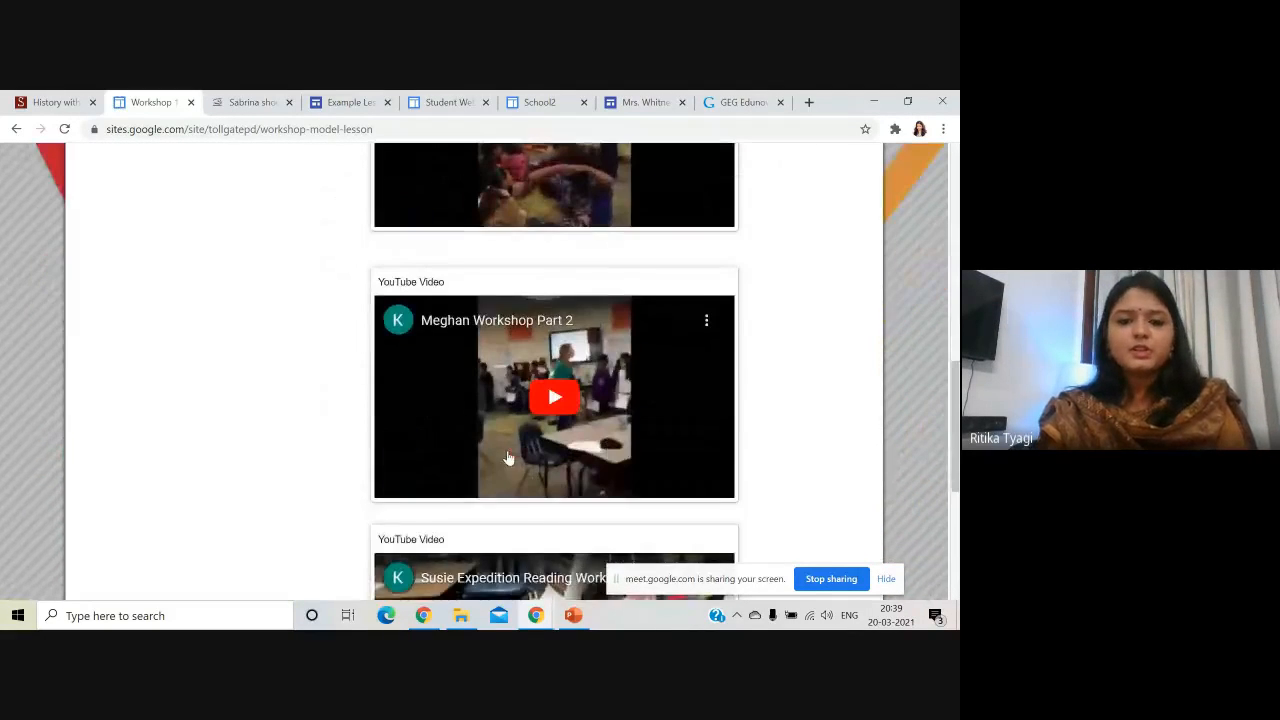
pyautogui.scroll(-3, 508, 457)
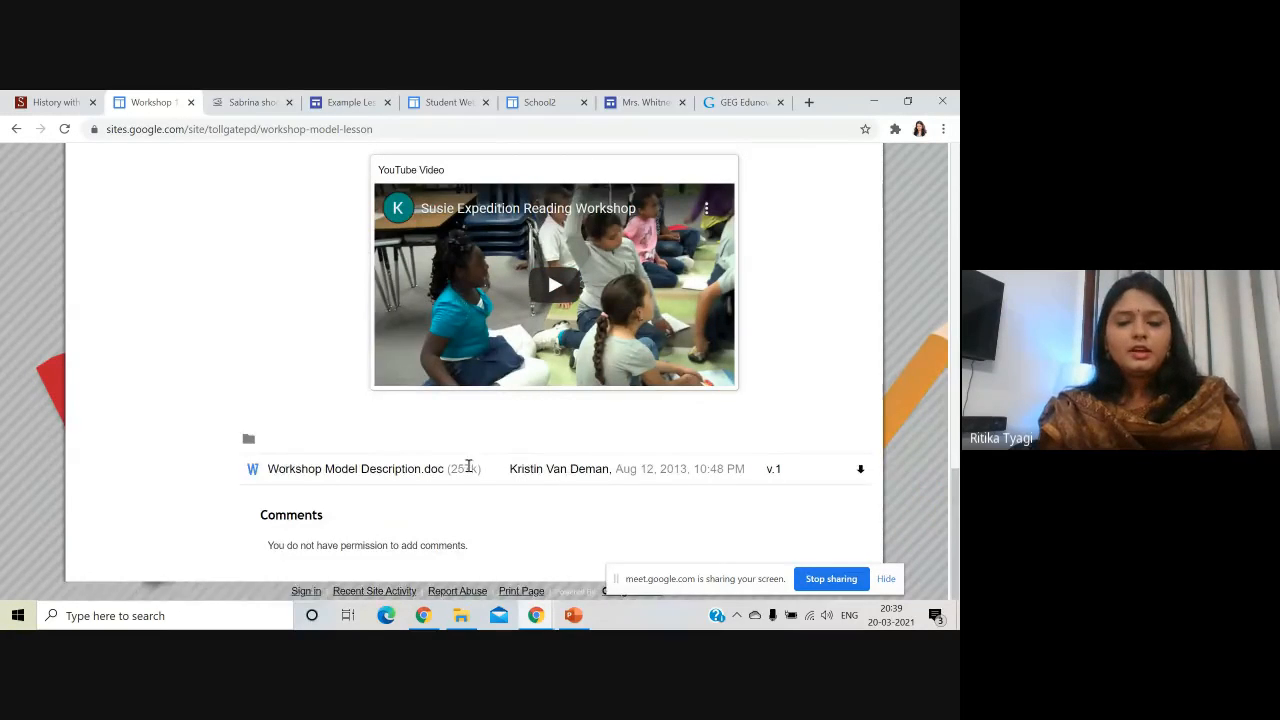
pyautogui.scroll(11, 335, 460)
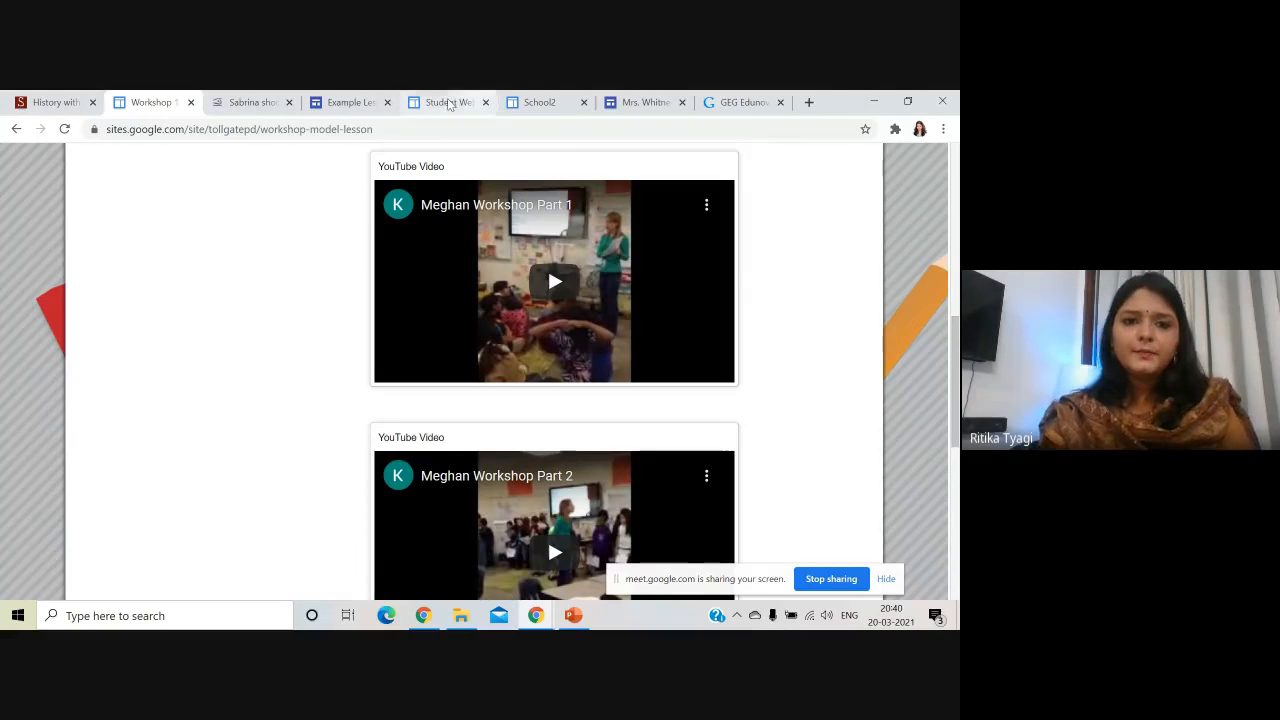
pyautogui.click(250, 102)
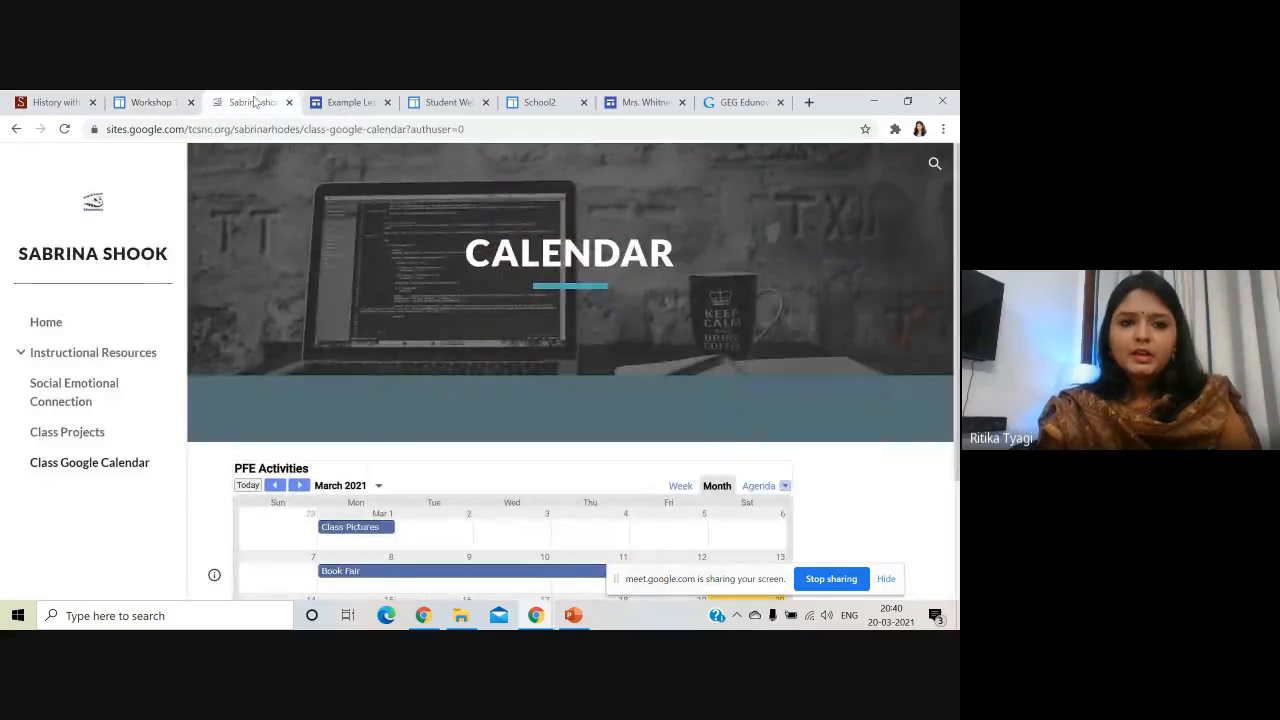
# - Return to the teacher site's home page and scroll through it
pyautogui.click(119, 270)
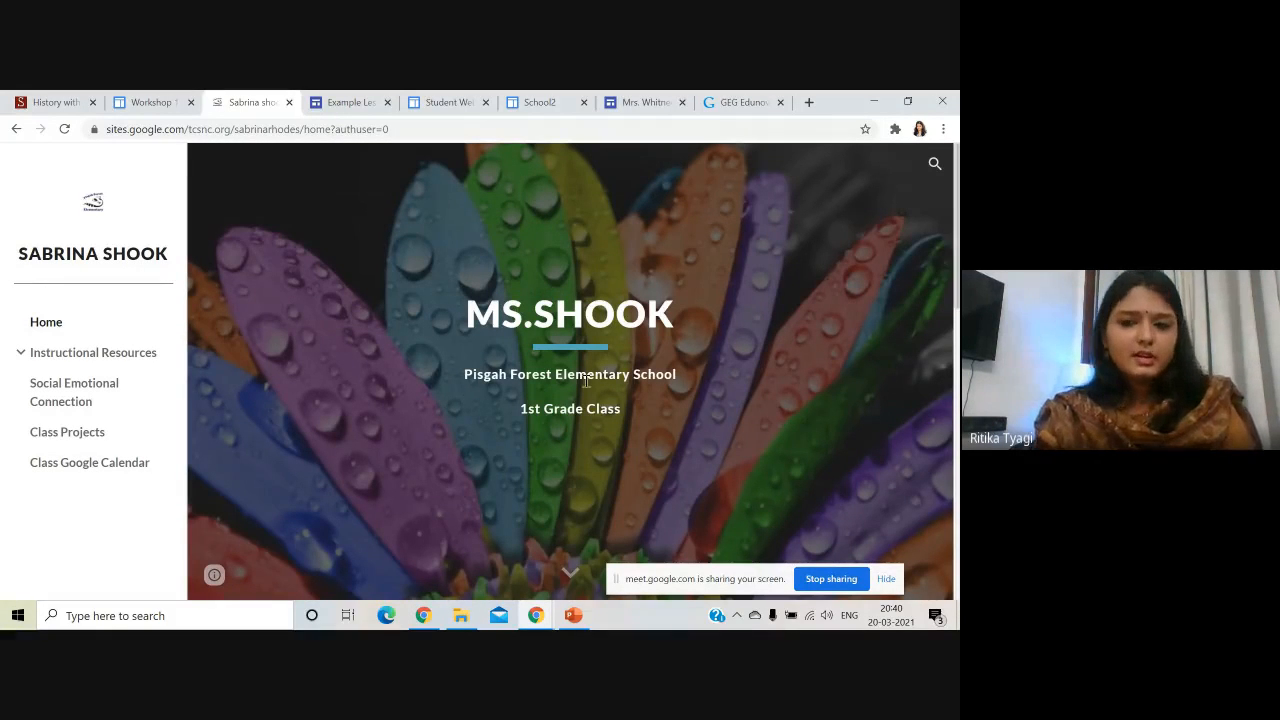
pyautogui.scroll(-3, 558, 423)
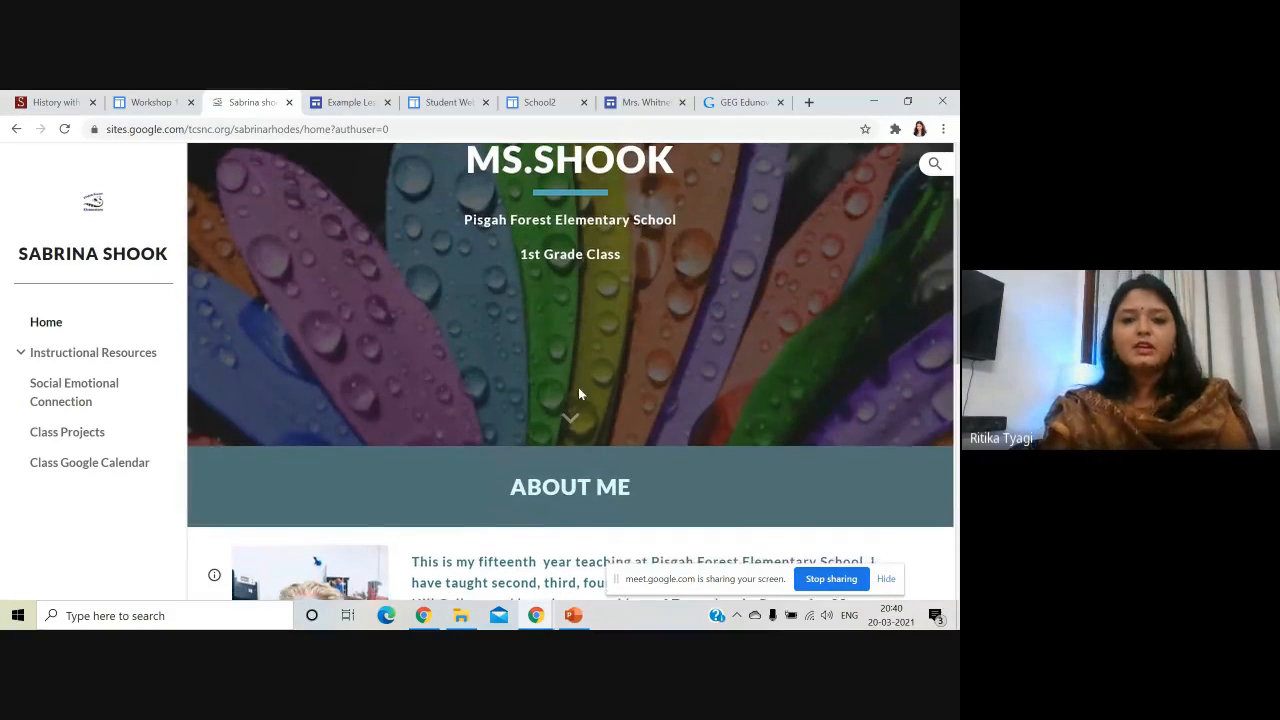
pyautogui.scroll(-5, 578, 387)
pyautogui.scroll(-3, 430, 448)
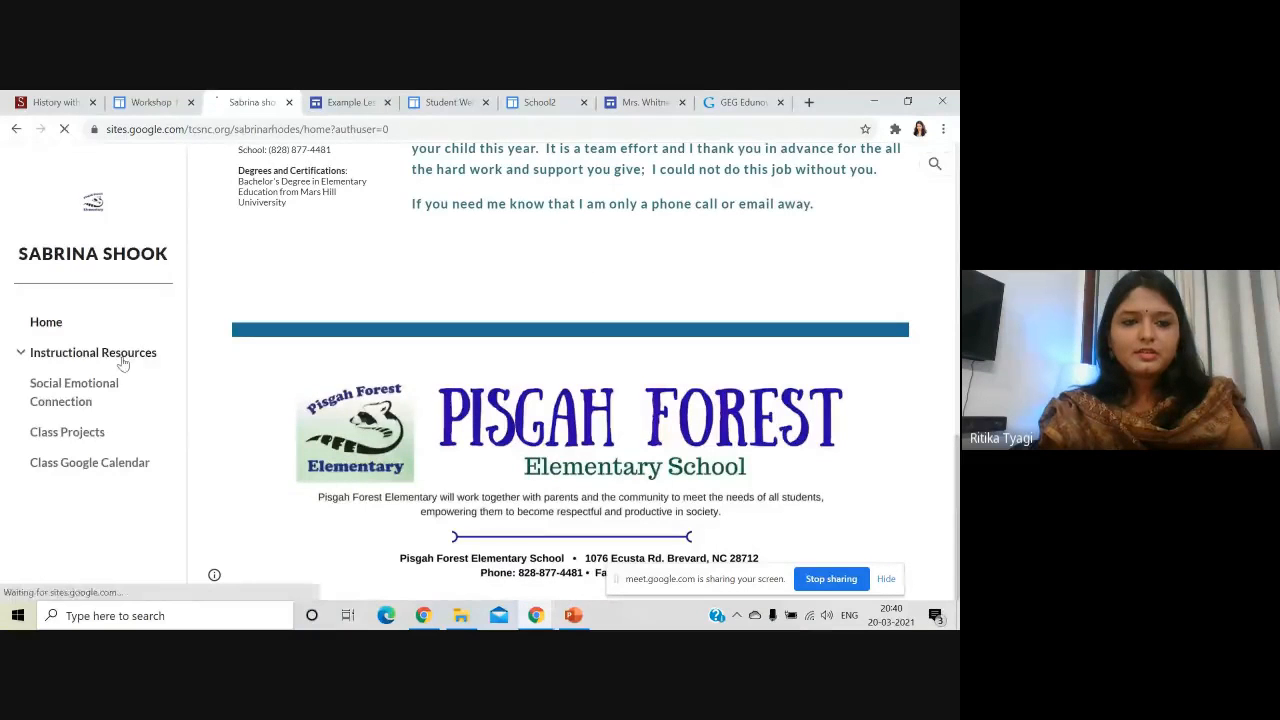
# - Visit the Instructional, Math, Reading and Technology Resources and Social Emotional Connection pages
pyautogui.click(120, 358)
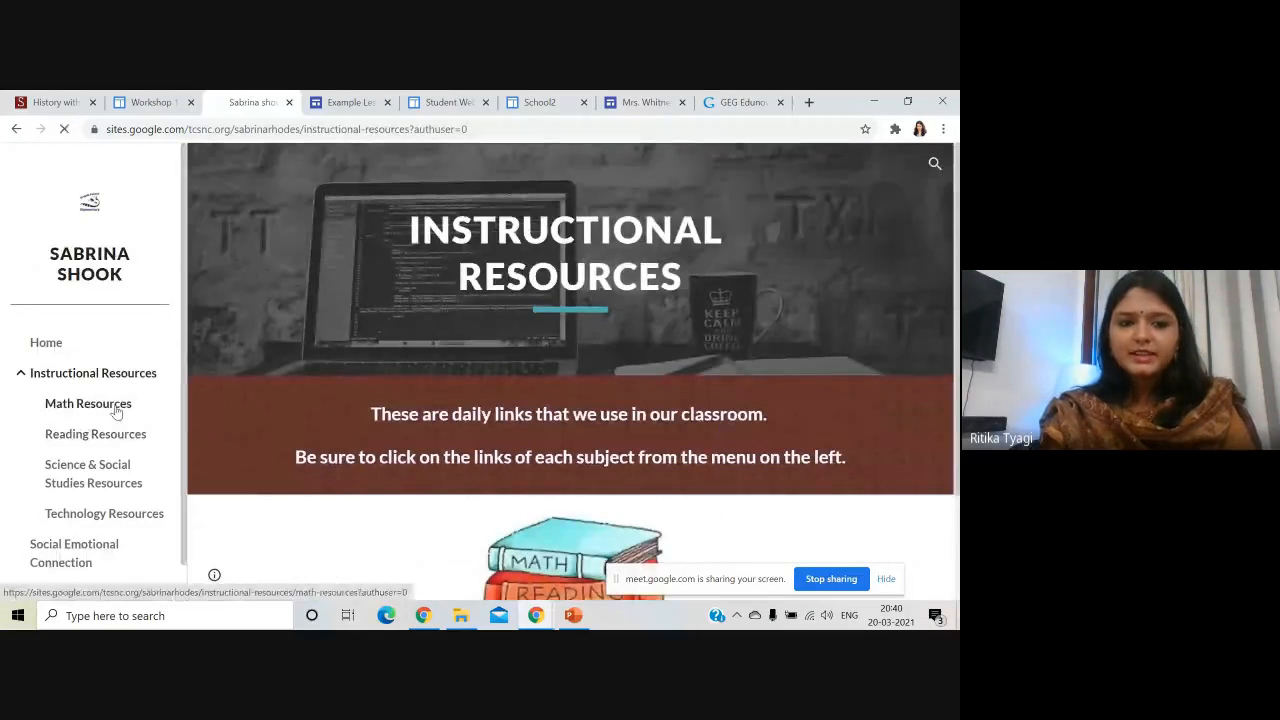
pyautogui.click(115, 404)
pyautogui.click(136, 432)
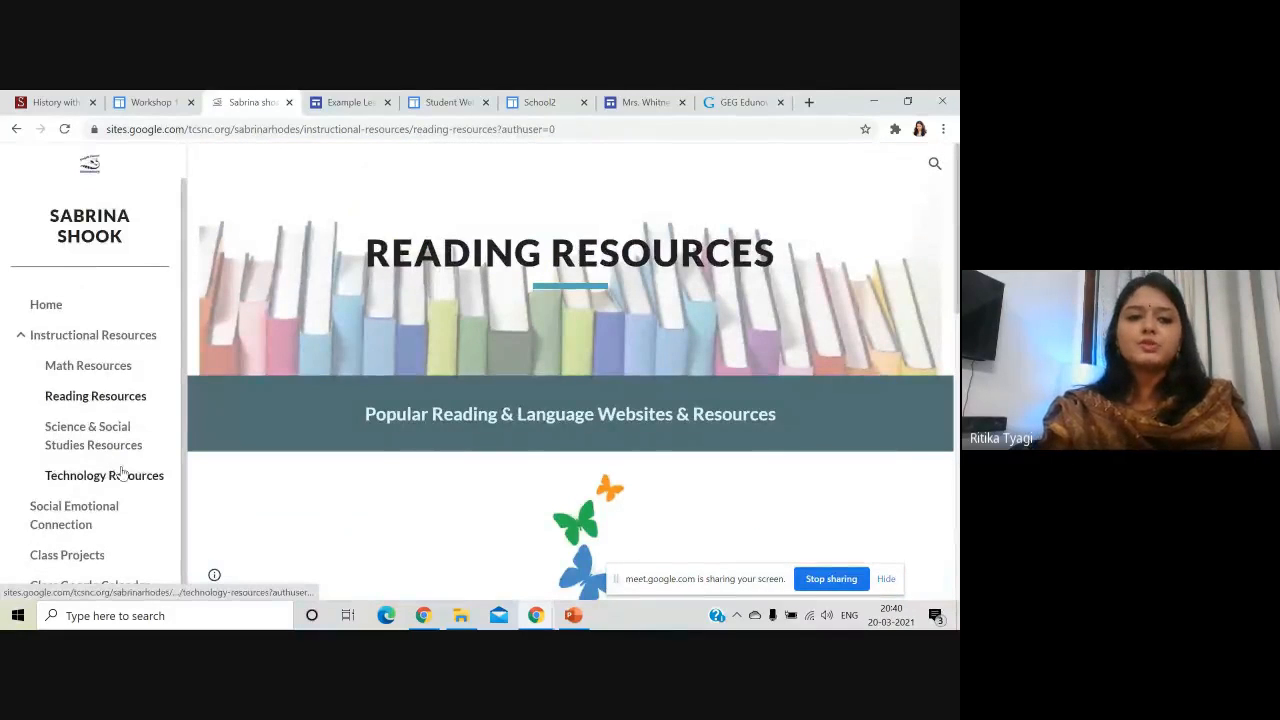
pyautogui.click(120, 476)
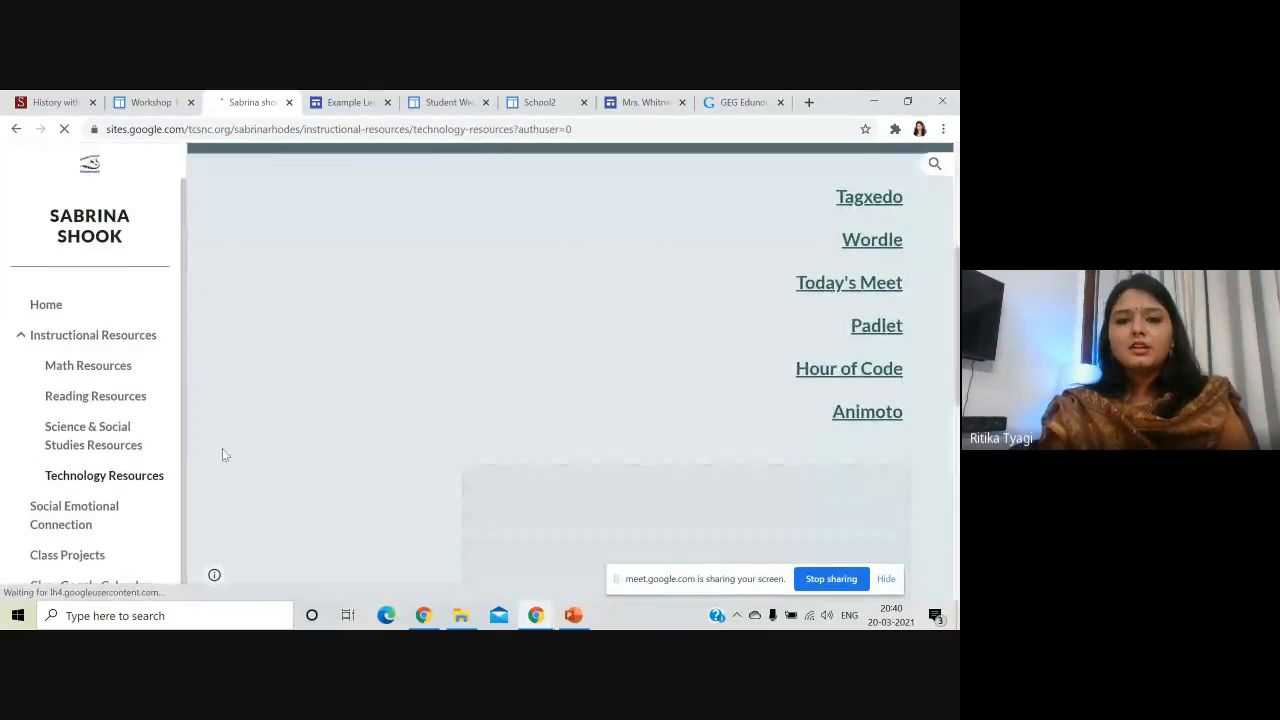
pyautogui.click(105, 506)
# - View the Class Projects and Class Google Calendar pages, then switch to the WWII Propaganda lesson site
pyautogui.click(72, 437)
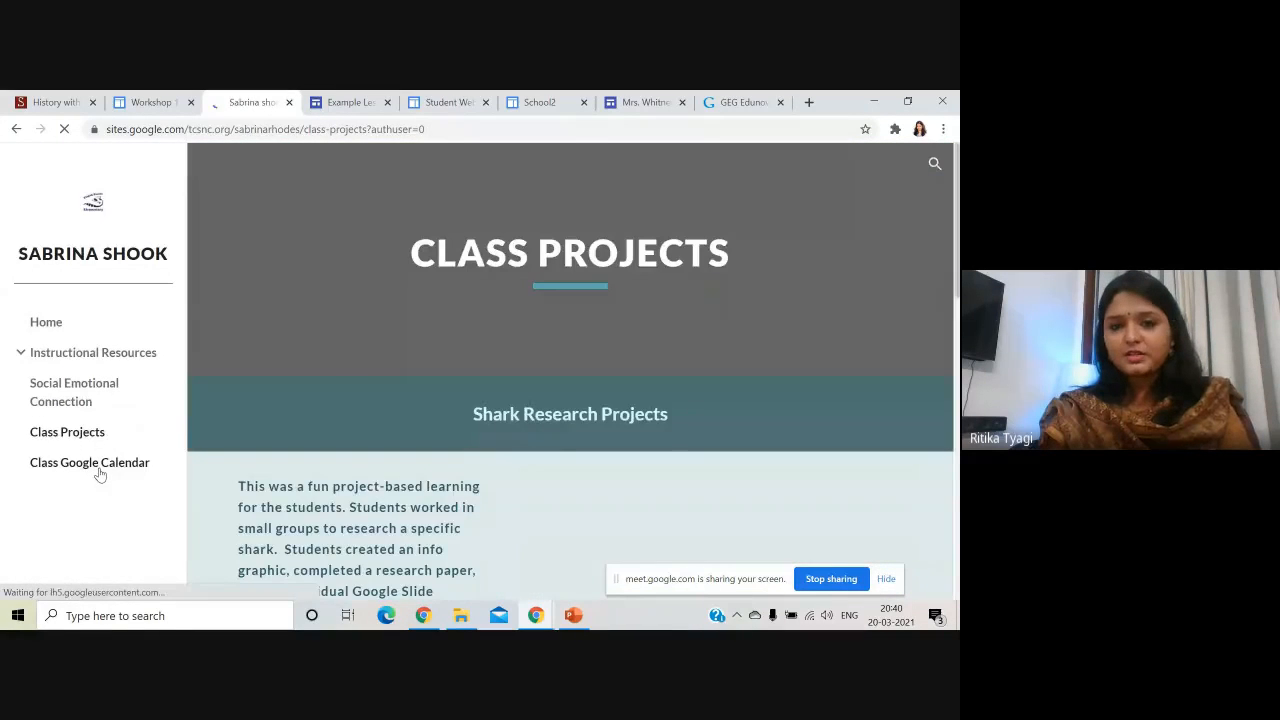
pyautogui.click(99, 466)
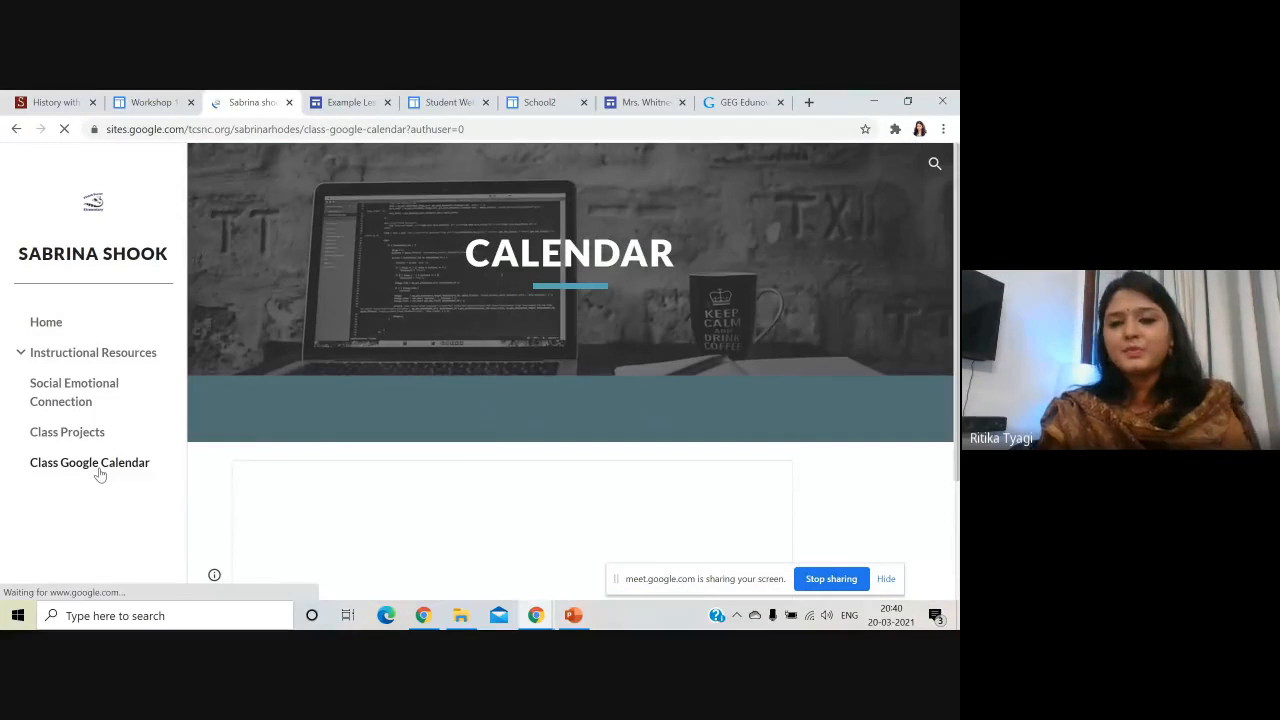
pyautogui.scroll(-2, 207, 384)
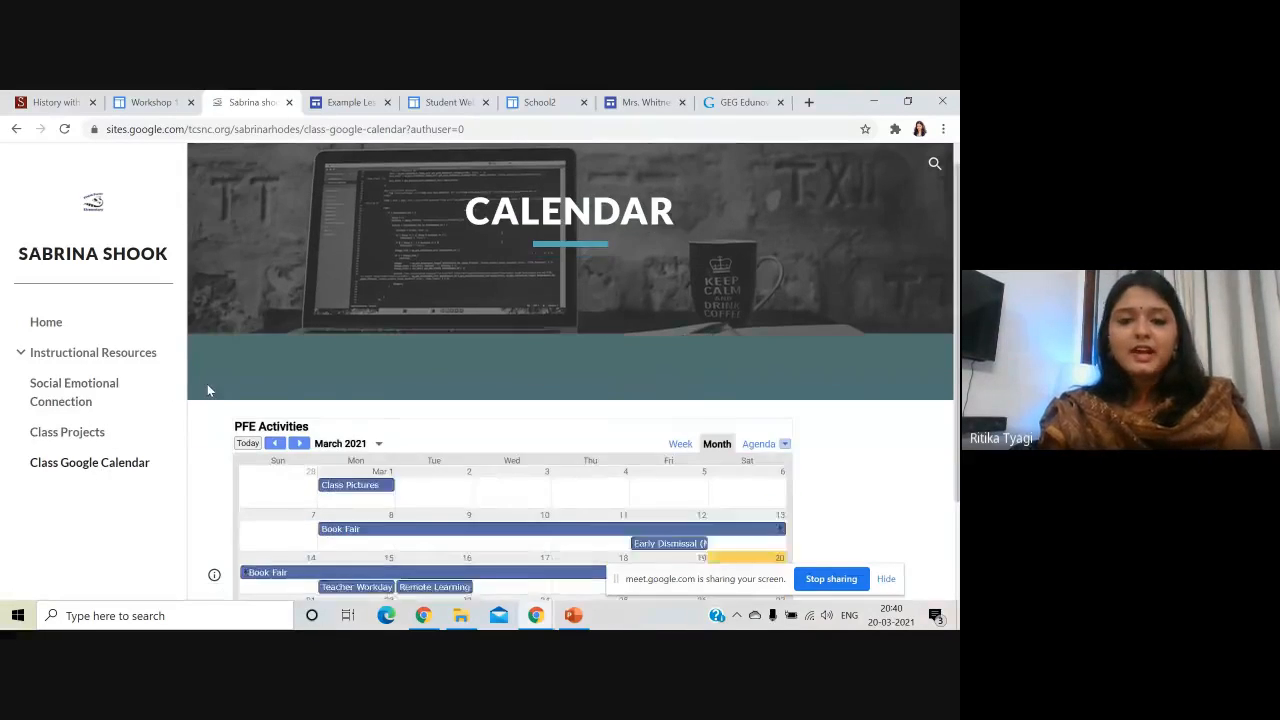
pyautogui.scroll(2, 207, 383)
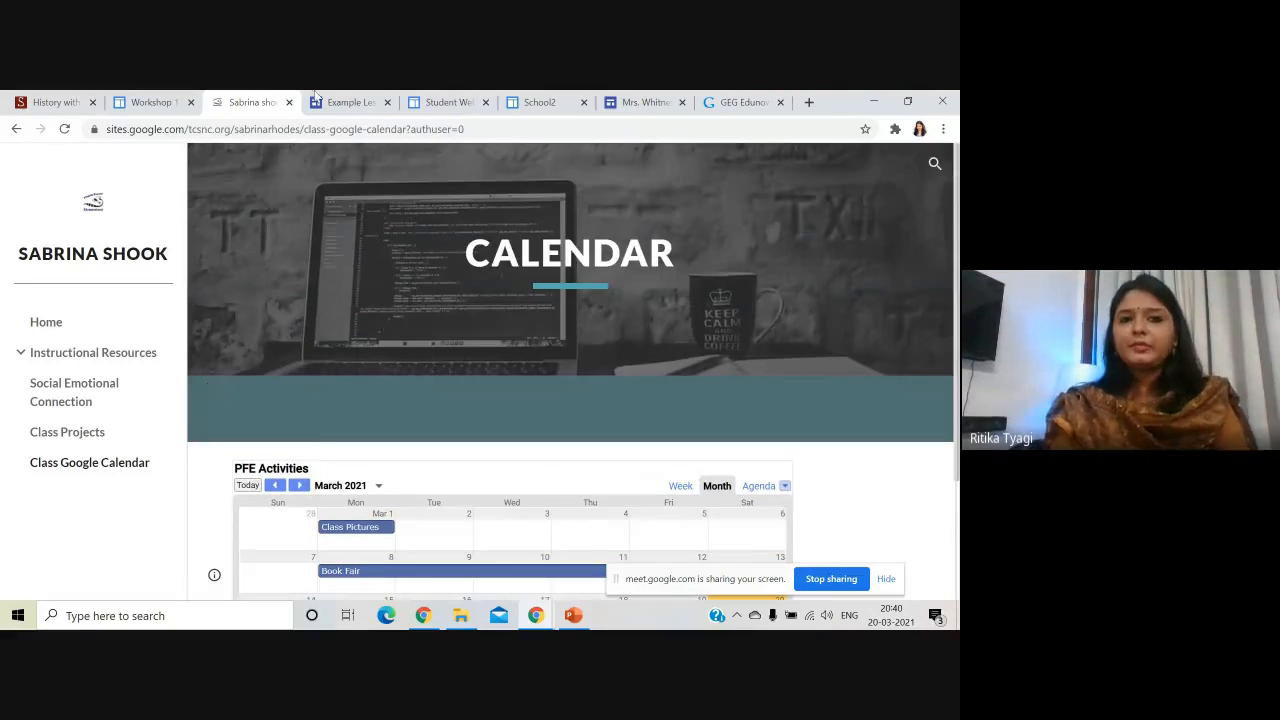
pyautogui.click(350, 102)
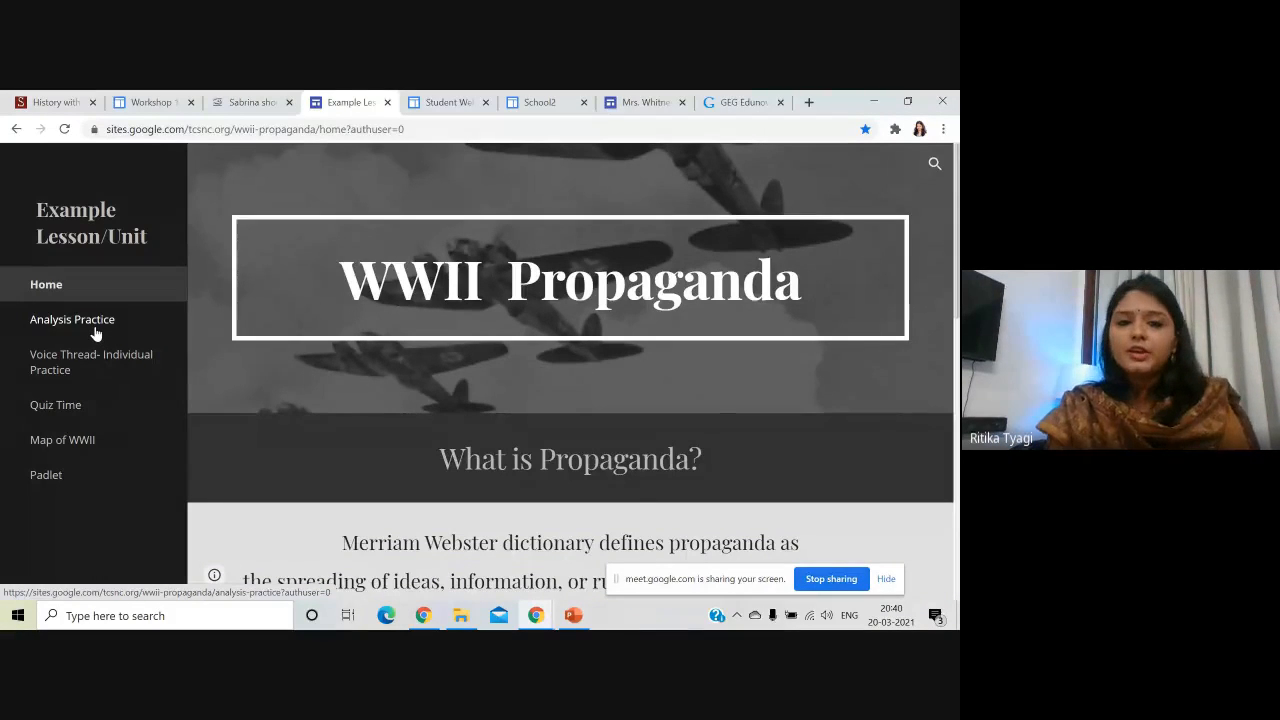
# - Scroll through the WWII lesson site's Analysis Practice and Quiz Time pages
pyautogui.scroll(-7, 277, 323)
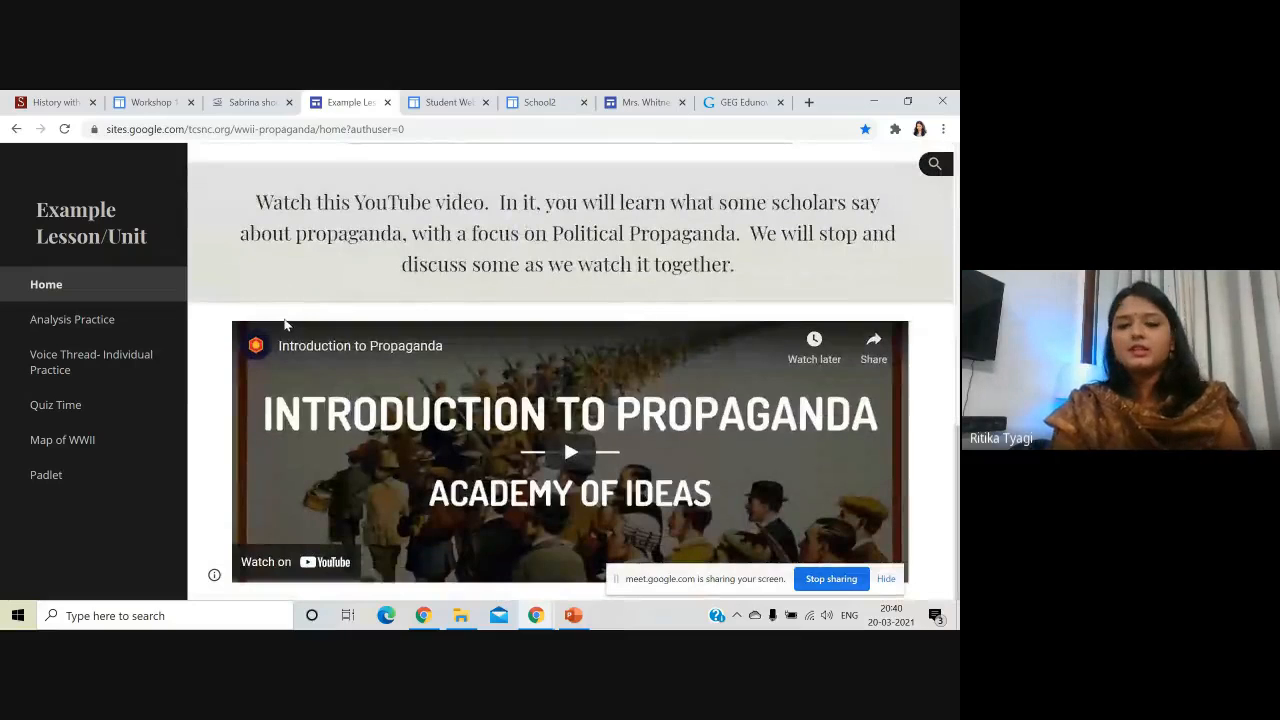
pyautogui.click(88, 321)
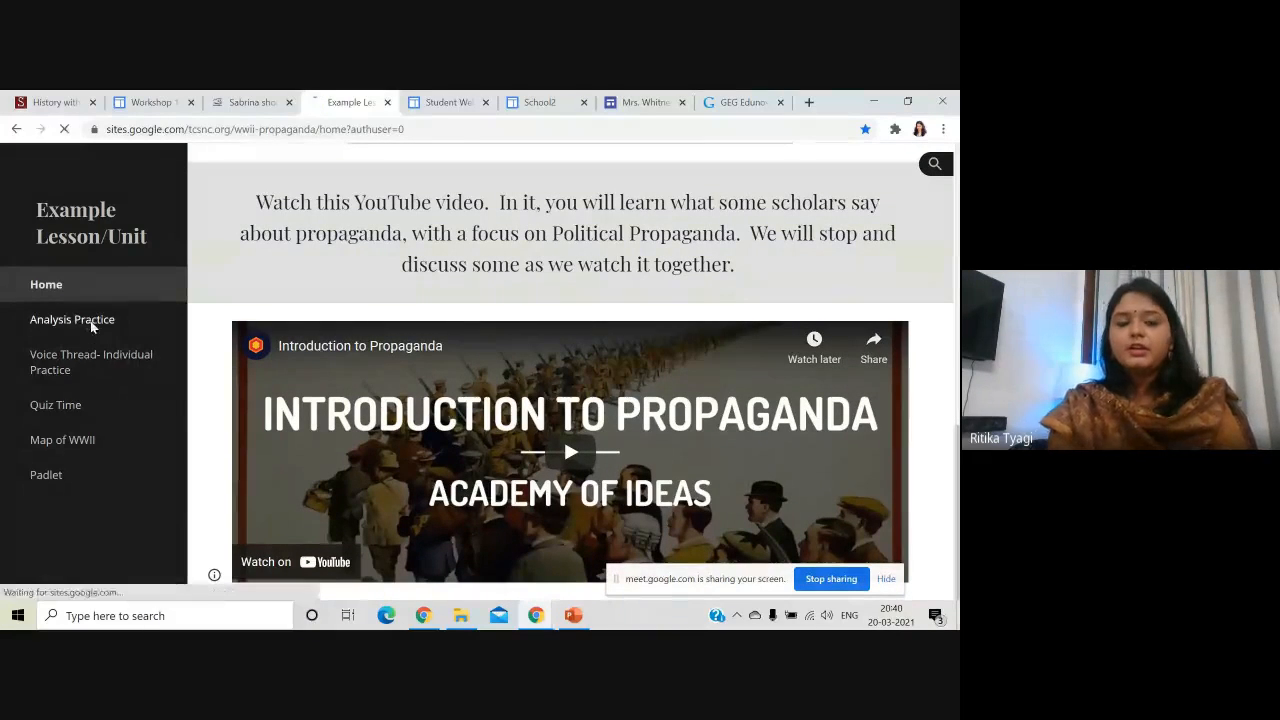
pyautogui.scroll(-2, 277, 375)
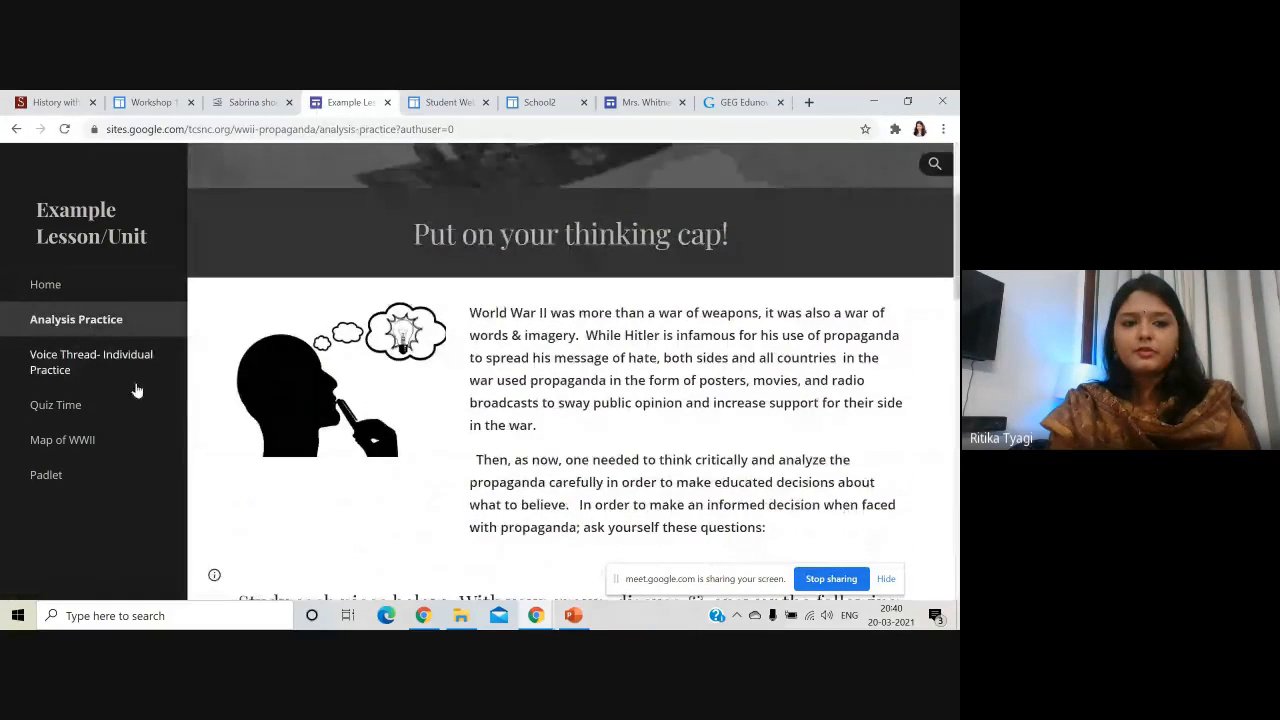
pyautogui.click(72, 412)
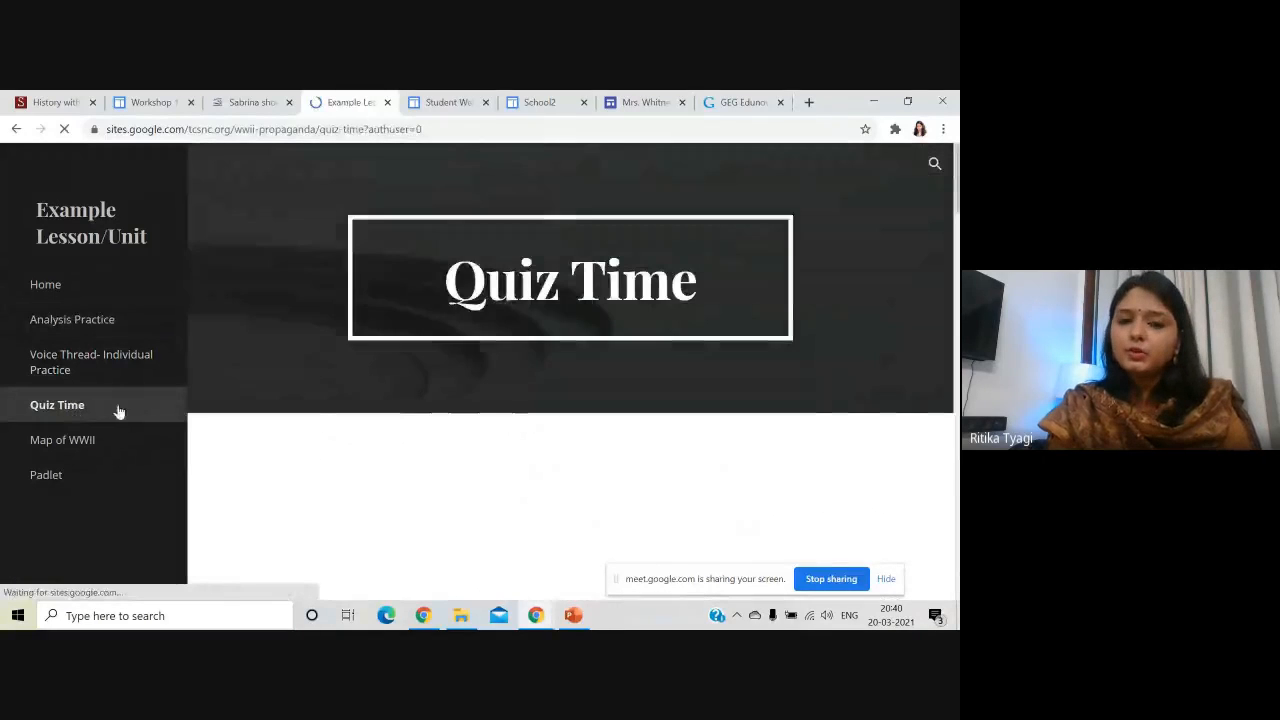
pyautogui.scroll(-1, 361, 413)
pyautogui.scroll(-1, 361, 413)
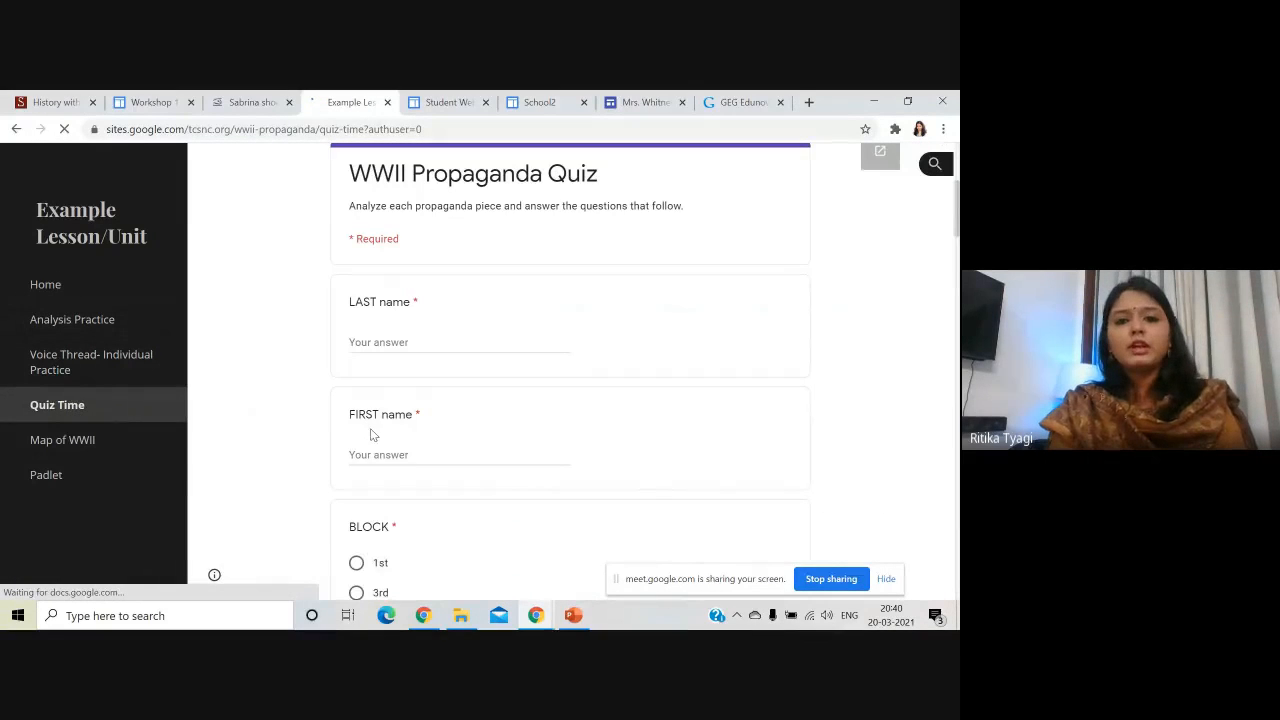
pyautogui.scroll(-3, 268, 408)
pyautogui.scroll(-12, 268, 408)
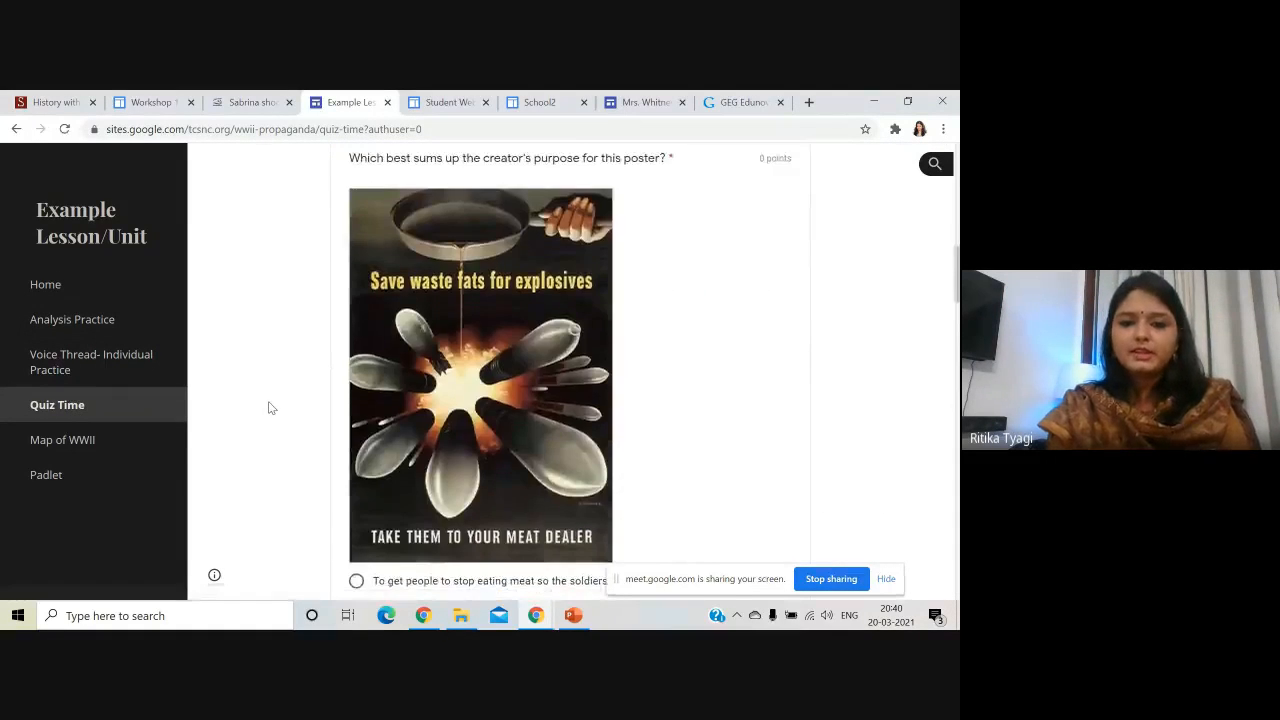
pyautogui.scroll(-5, 269, 408)
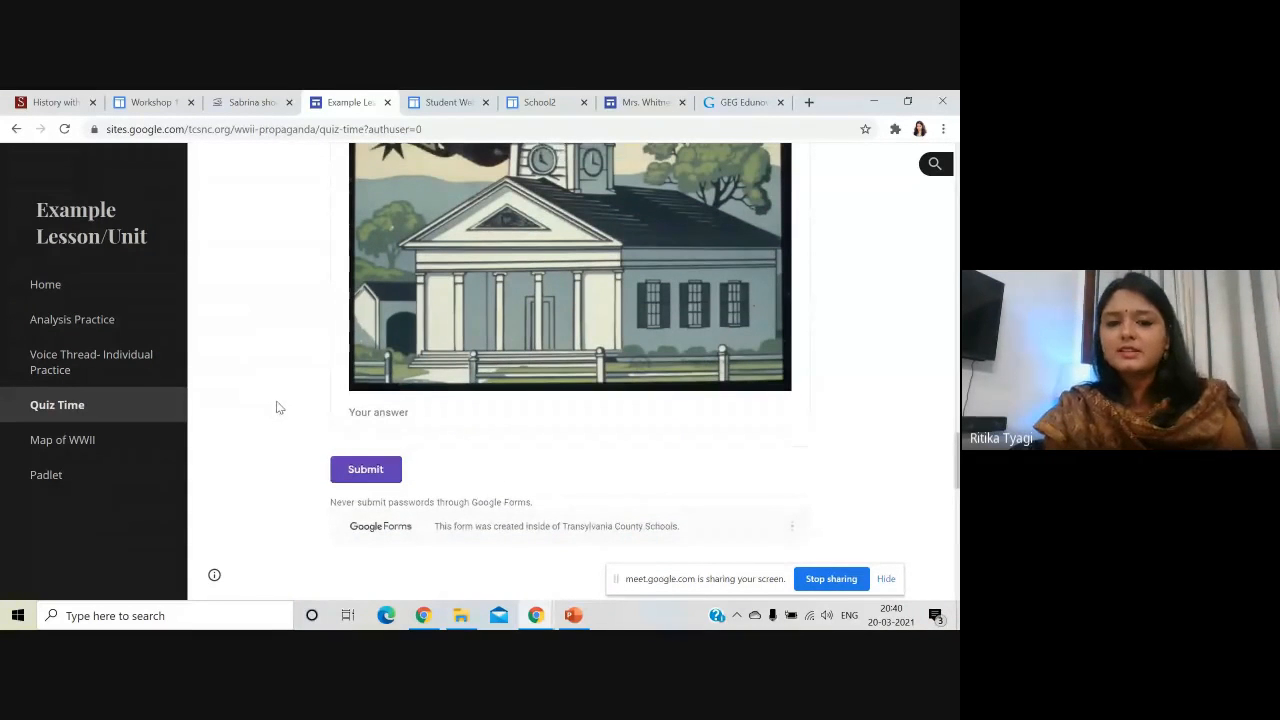
# - View the Map of WWII page and the Padlet page's board of WWII images
pyautogui.click(112, 446)
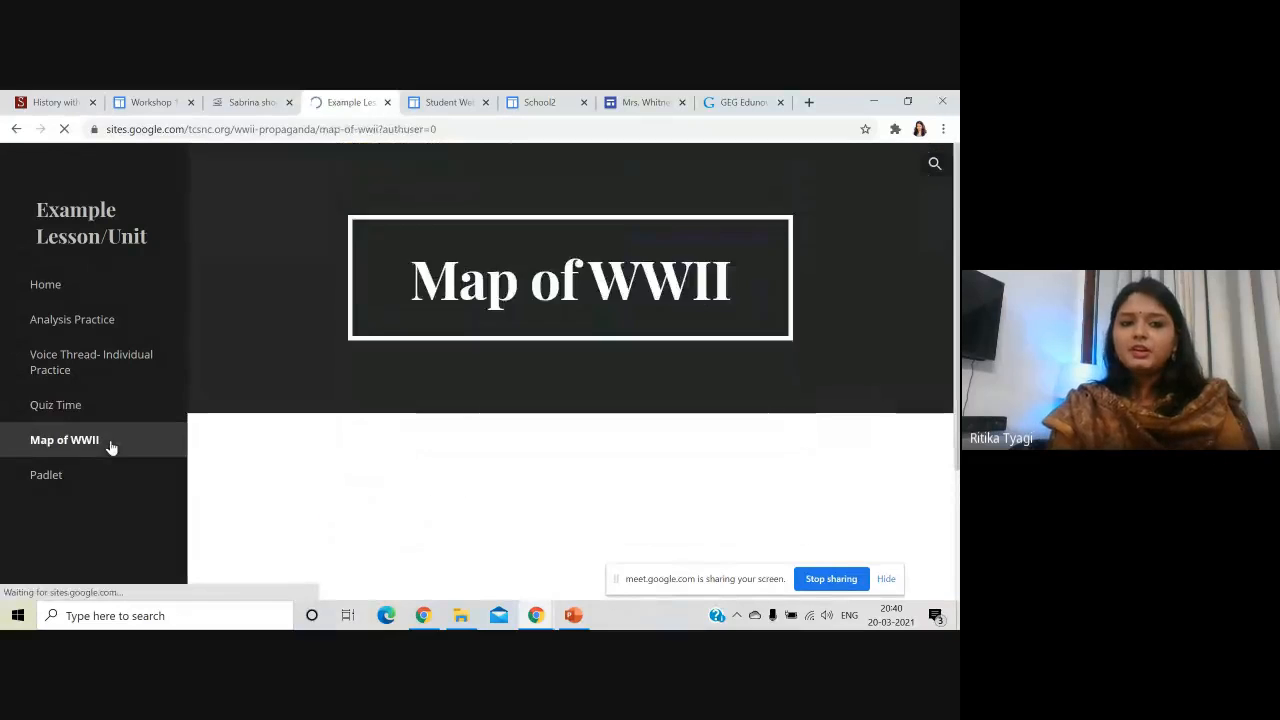
pyautogui.scroll(-3, 235, 424)
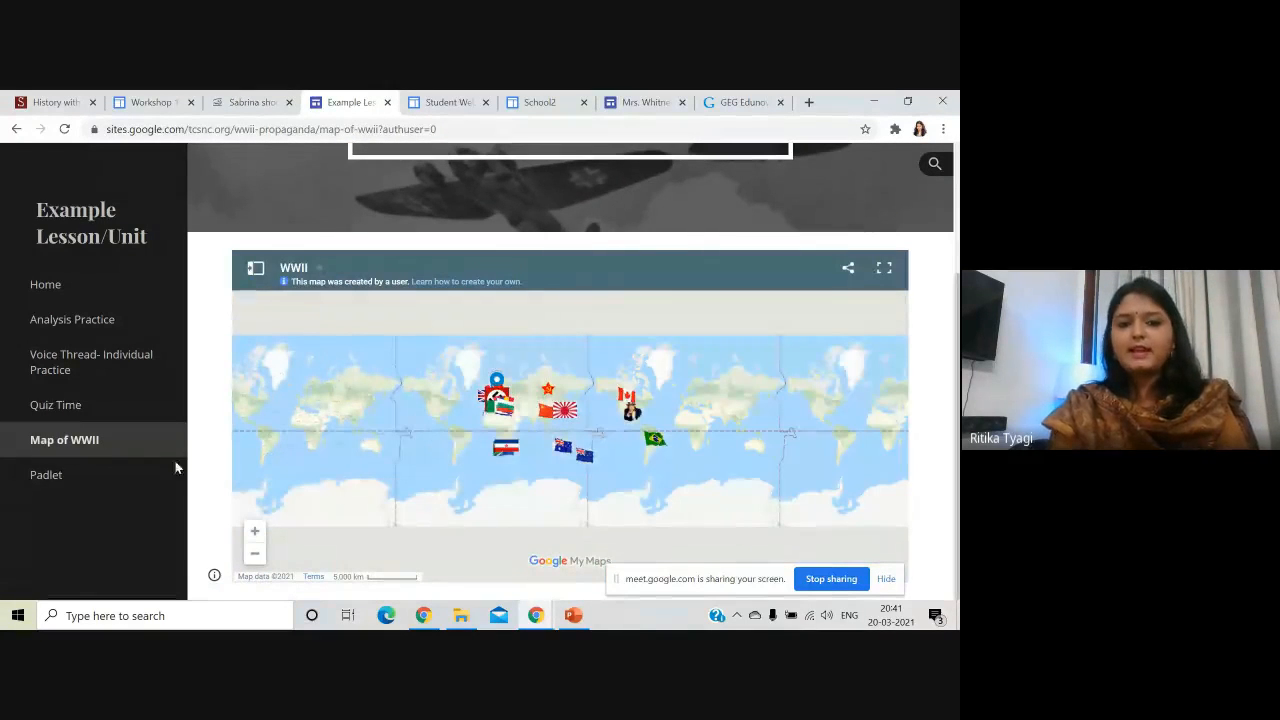
pyautogui.click(58, 479)
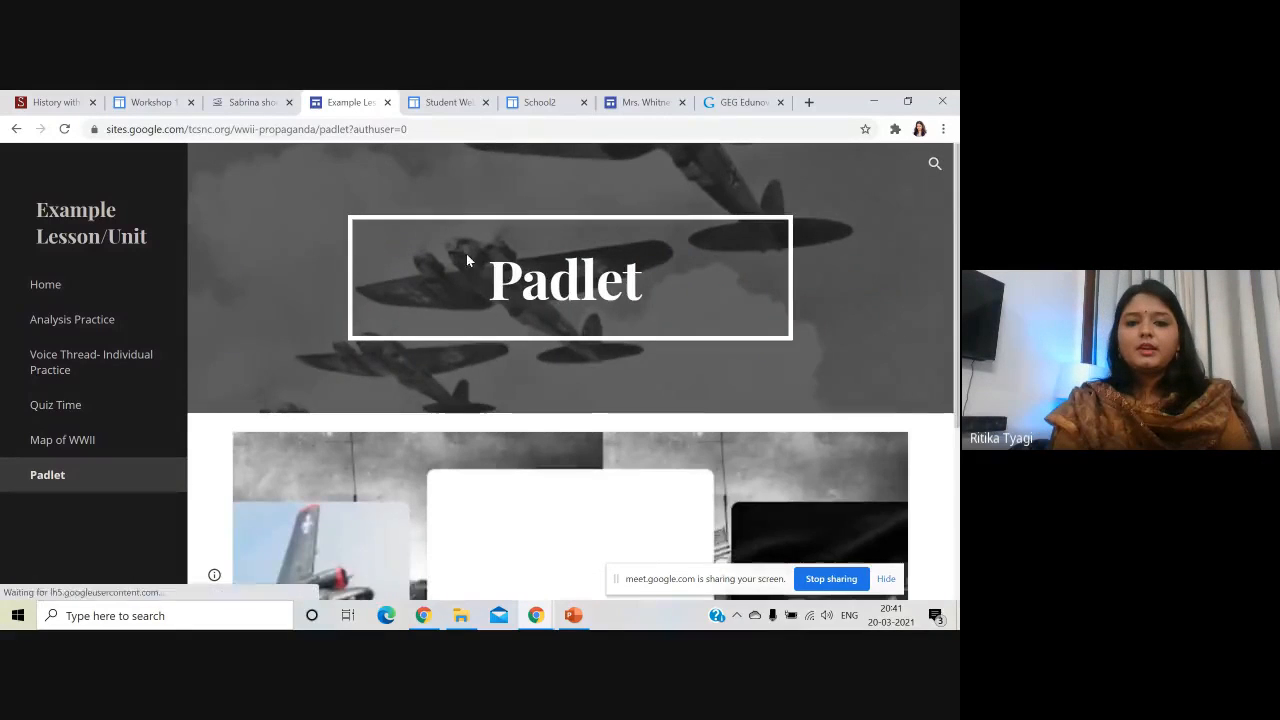
pyautogui.scroll(-3, 589, 343)
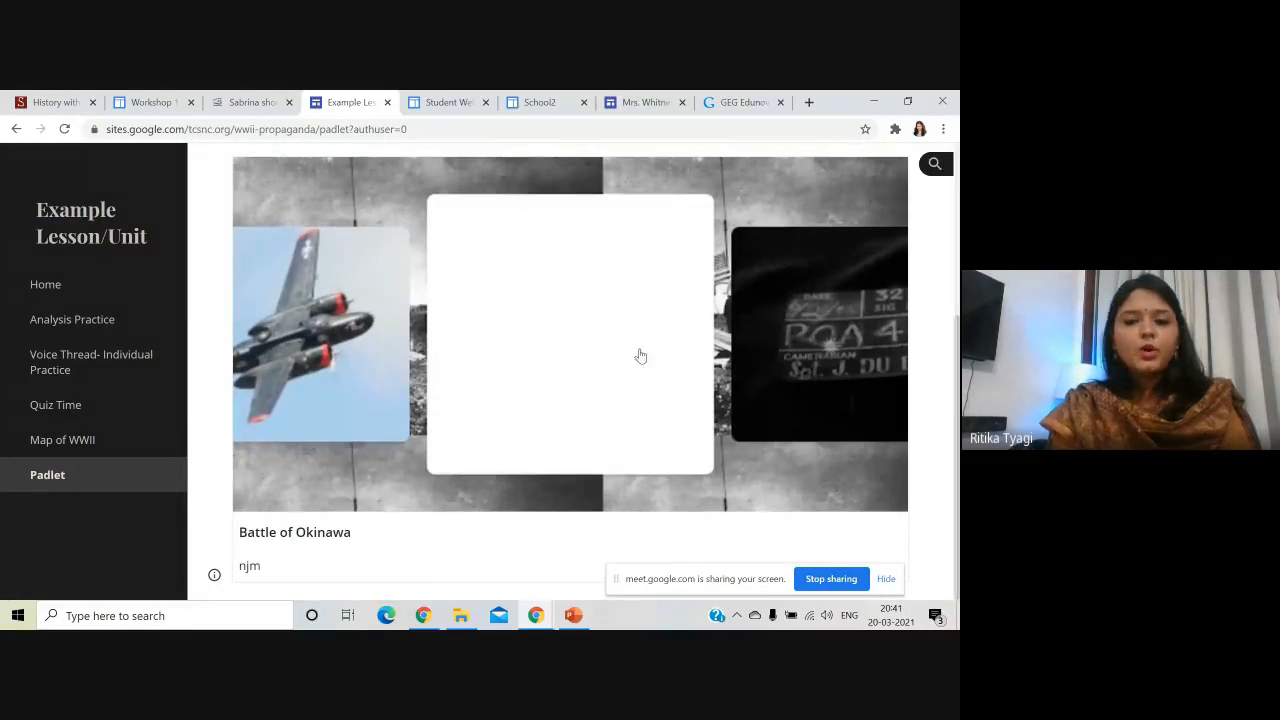
pyautogui.scroll(3, 236, 282)
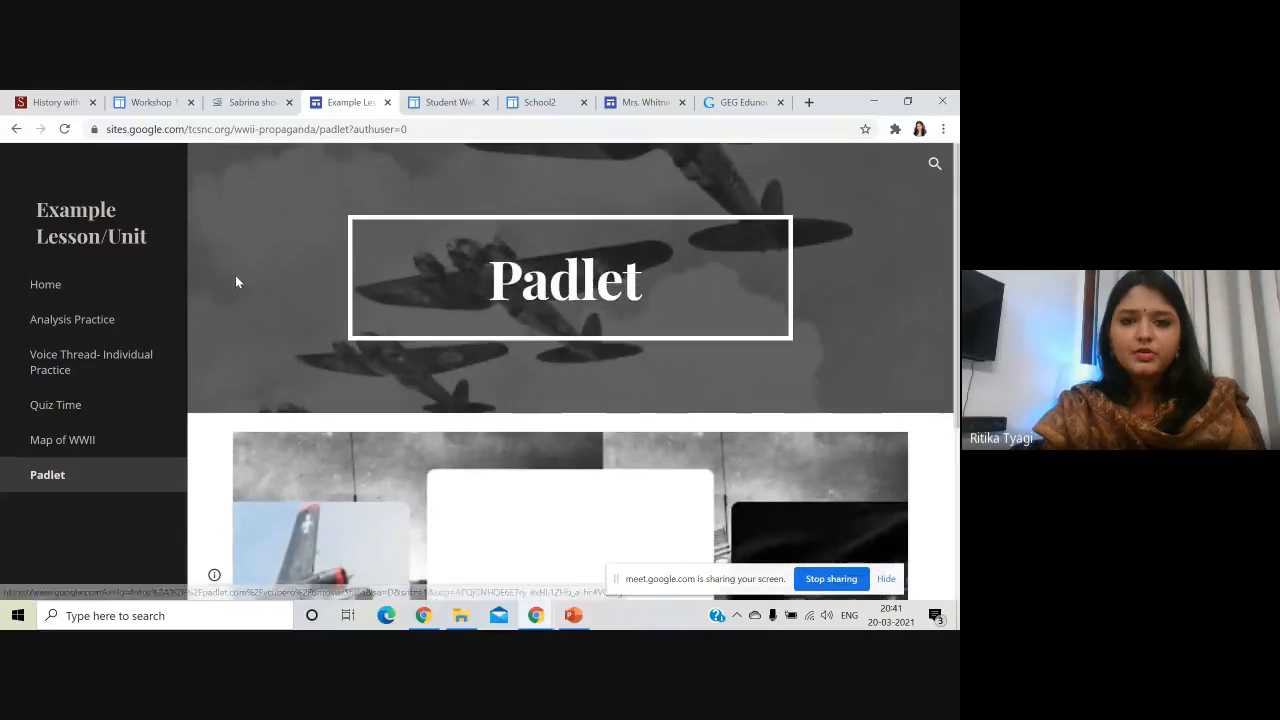
# - Open the class Student Webpages site's Home, Homework and Weekly Newsletter pages
pyautogui.click(463, 105)
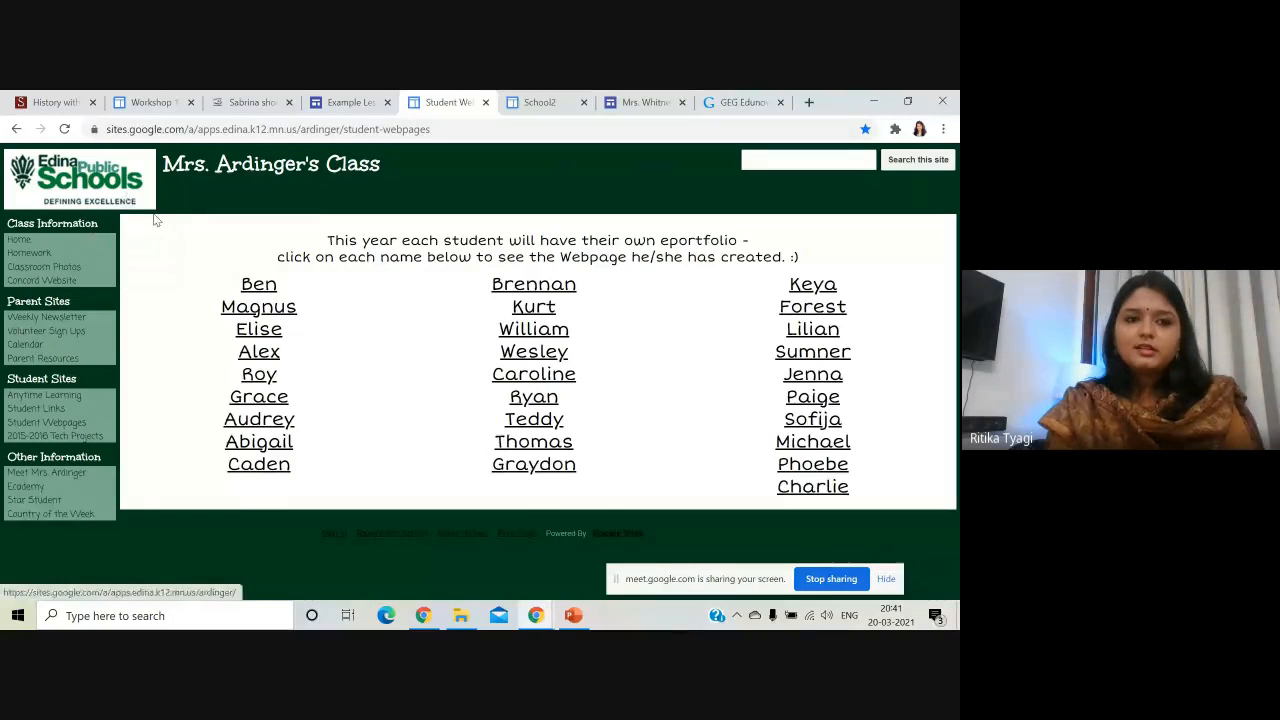
pyautogui.click(22, 242)
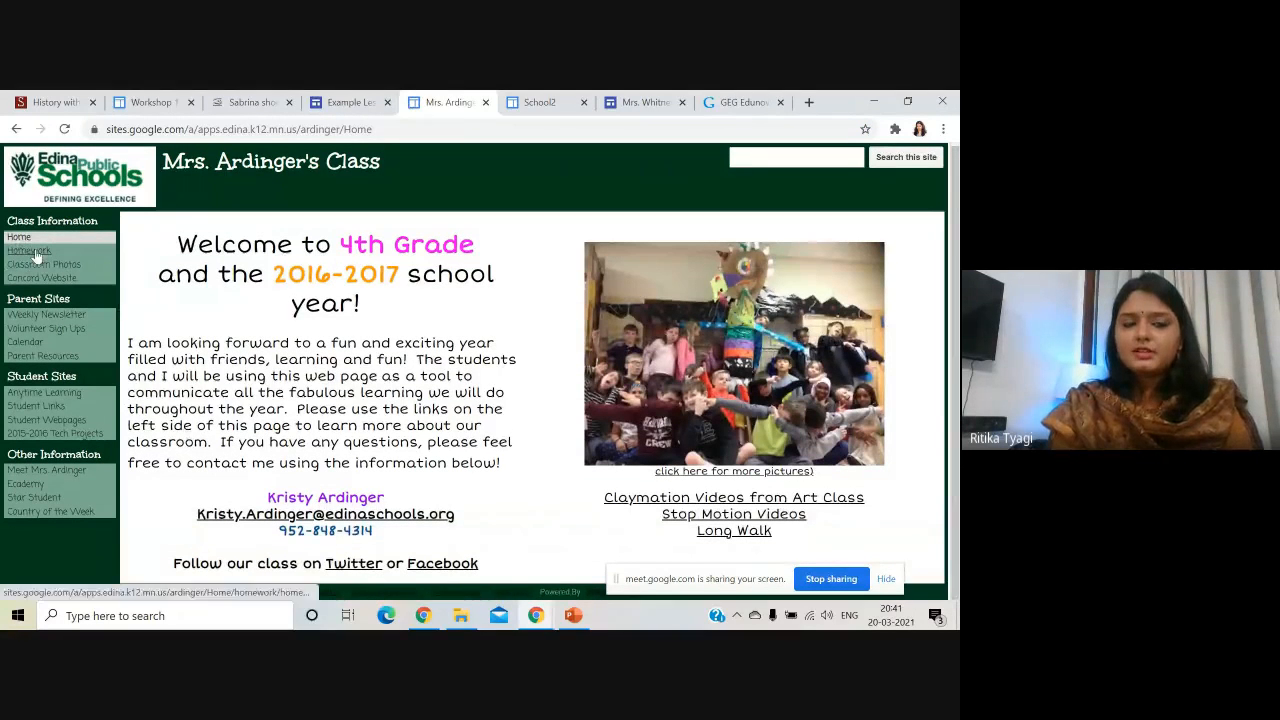
pyautogui.click(30, 251)
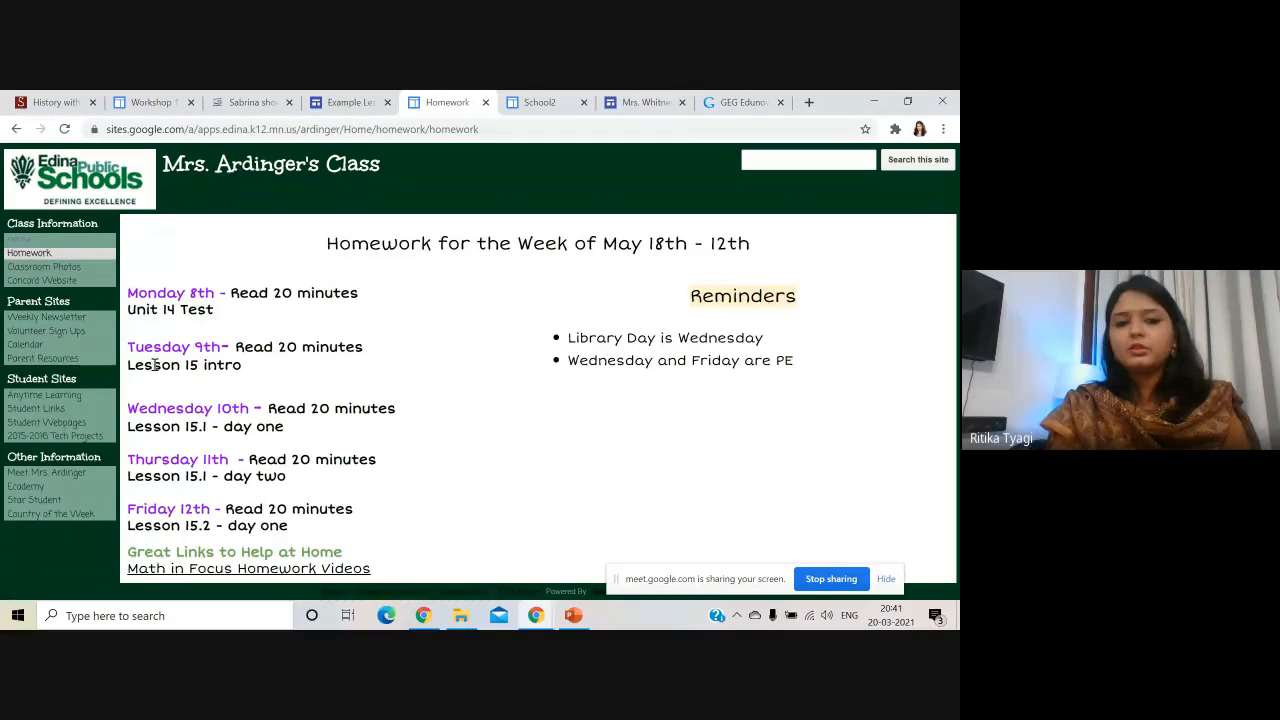
pyautogui.click(69, 321)
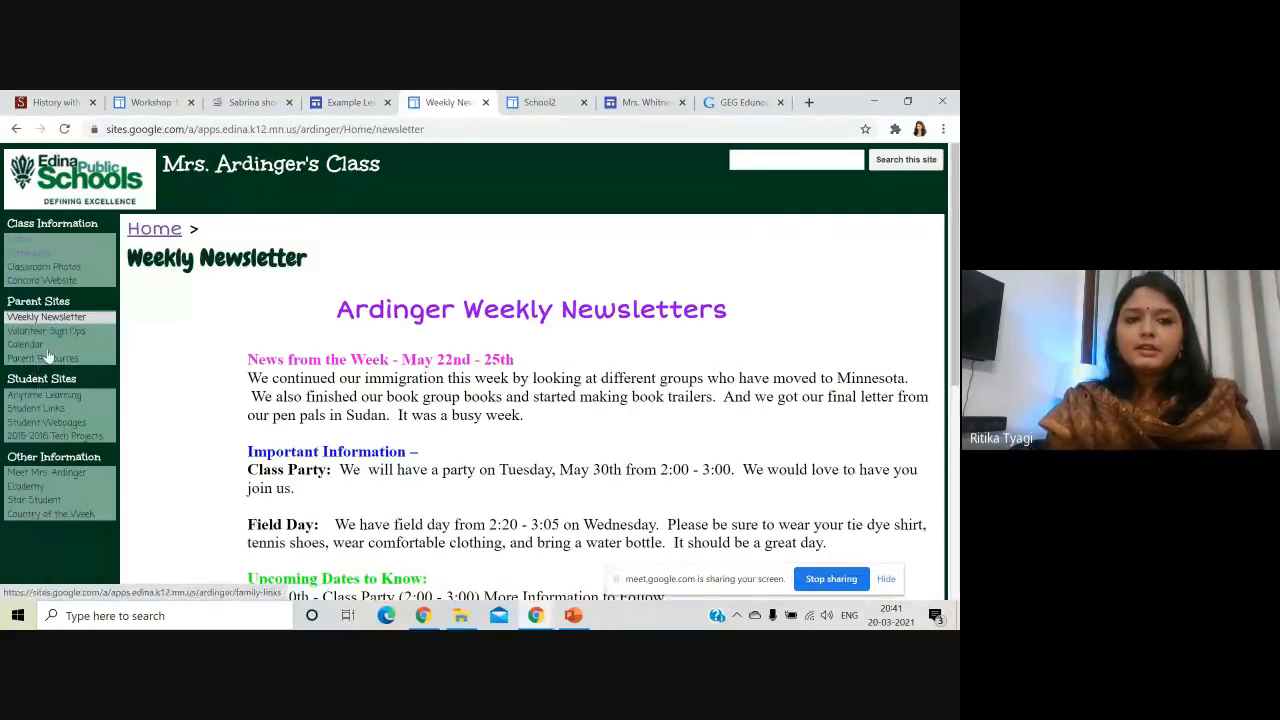
# - View the Calendar, Parent Resources and Anytime Learning pages, then switch to the St Mary - St Joseph site
pyautogui.click(29, 348)
pyautogui.click(38, 363)
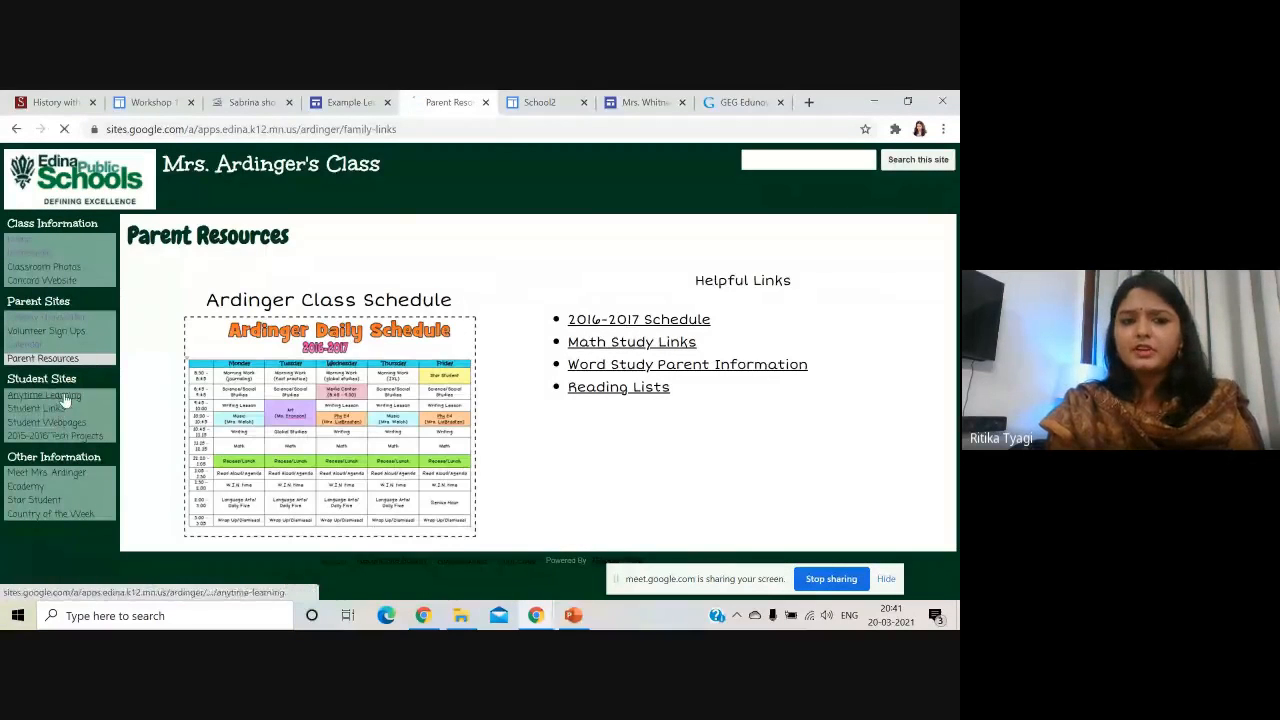
pyautogui.click(63, 397)
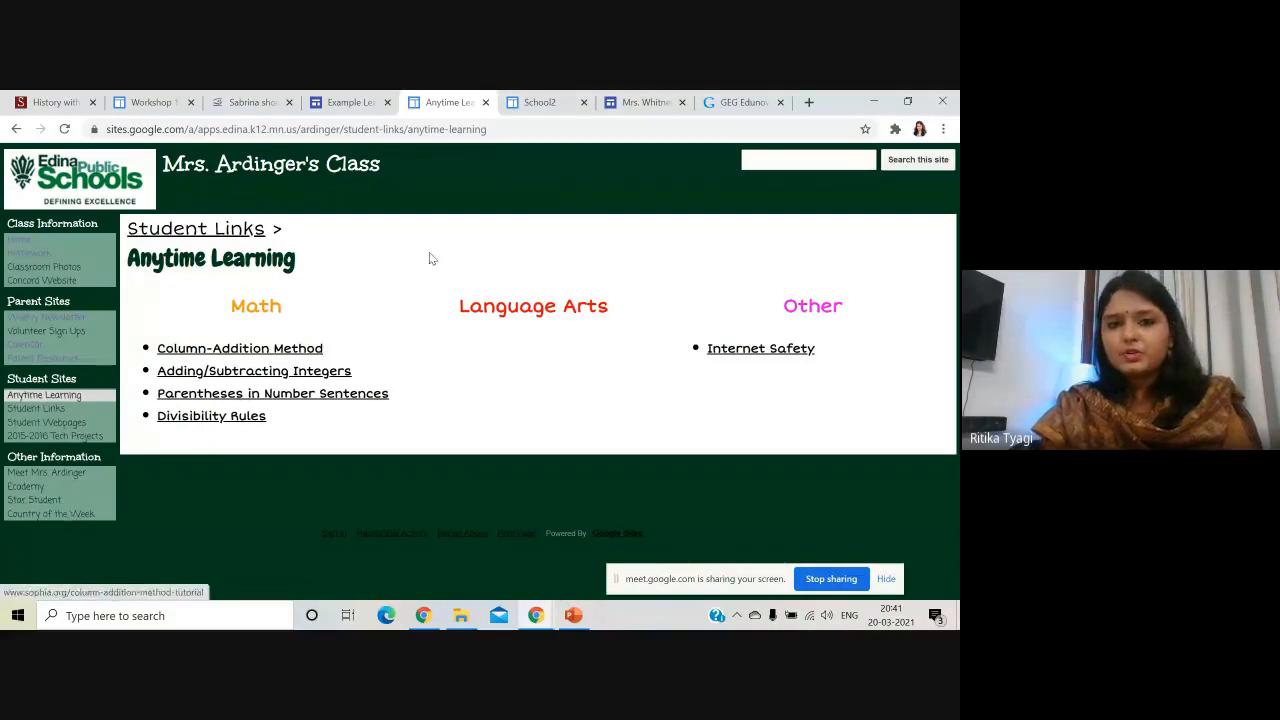
pyautogui.click(545, 102)
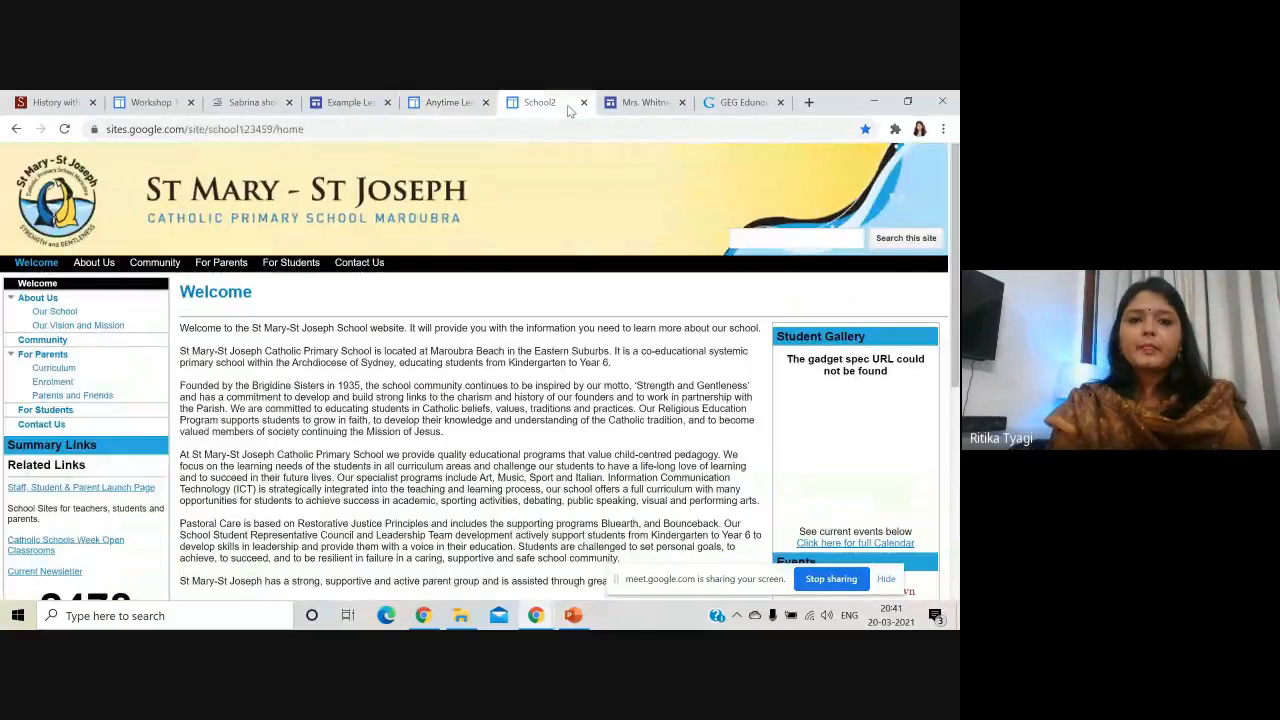
pyautogui.scroll(-1, 521, 474)
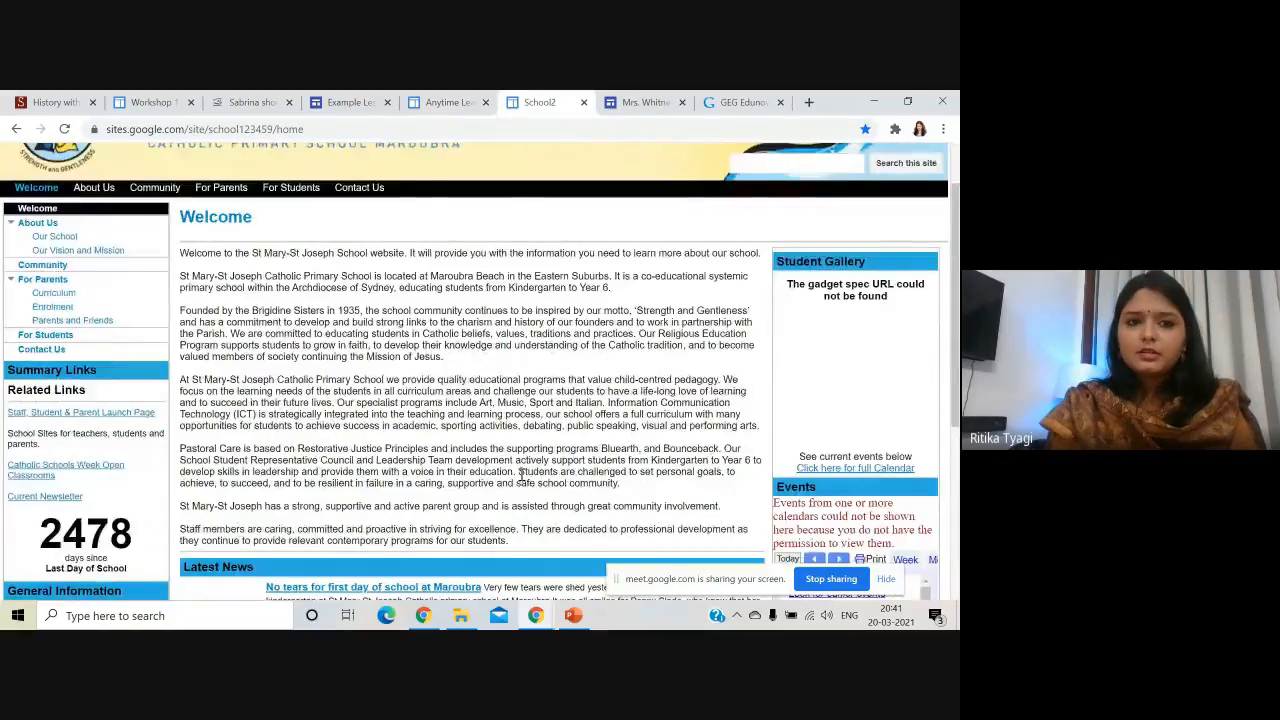
pyautogui.scroll(1, 293, 431)
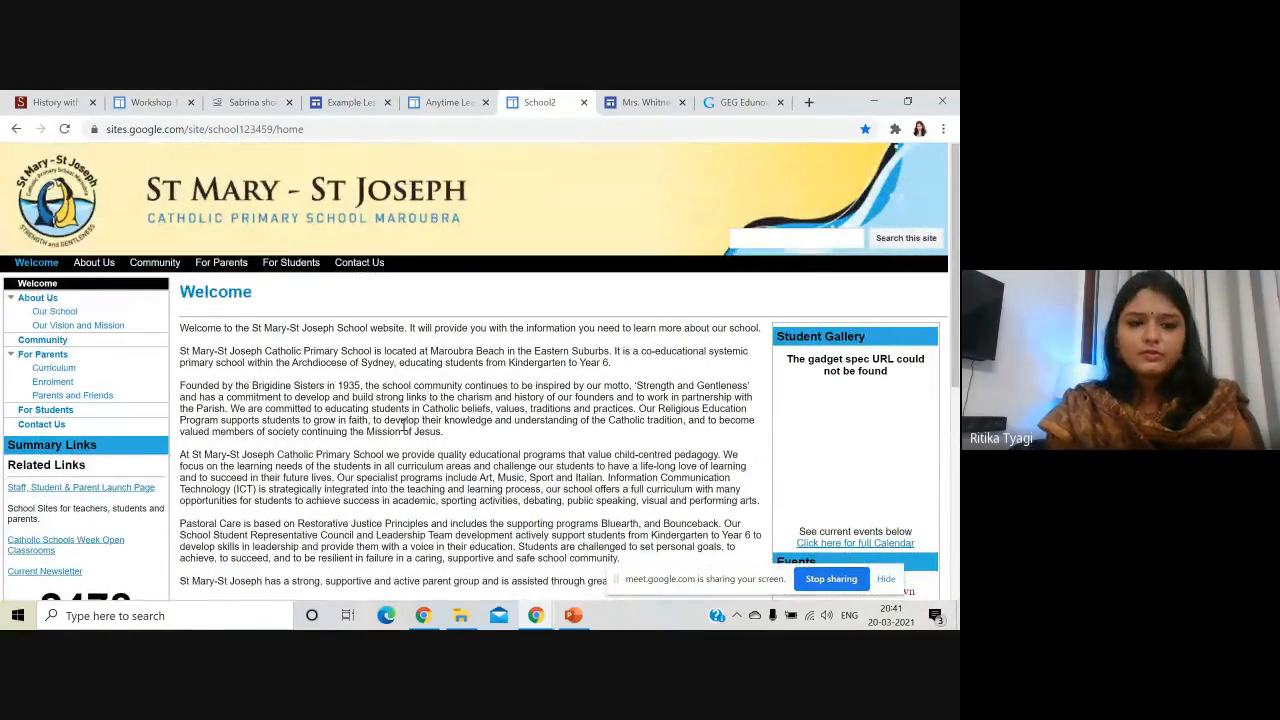
pyautogui.scroll(-4, 405, 427)
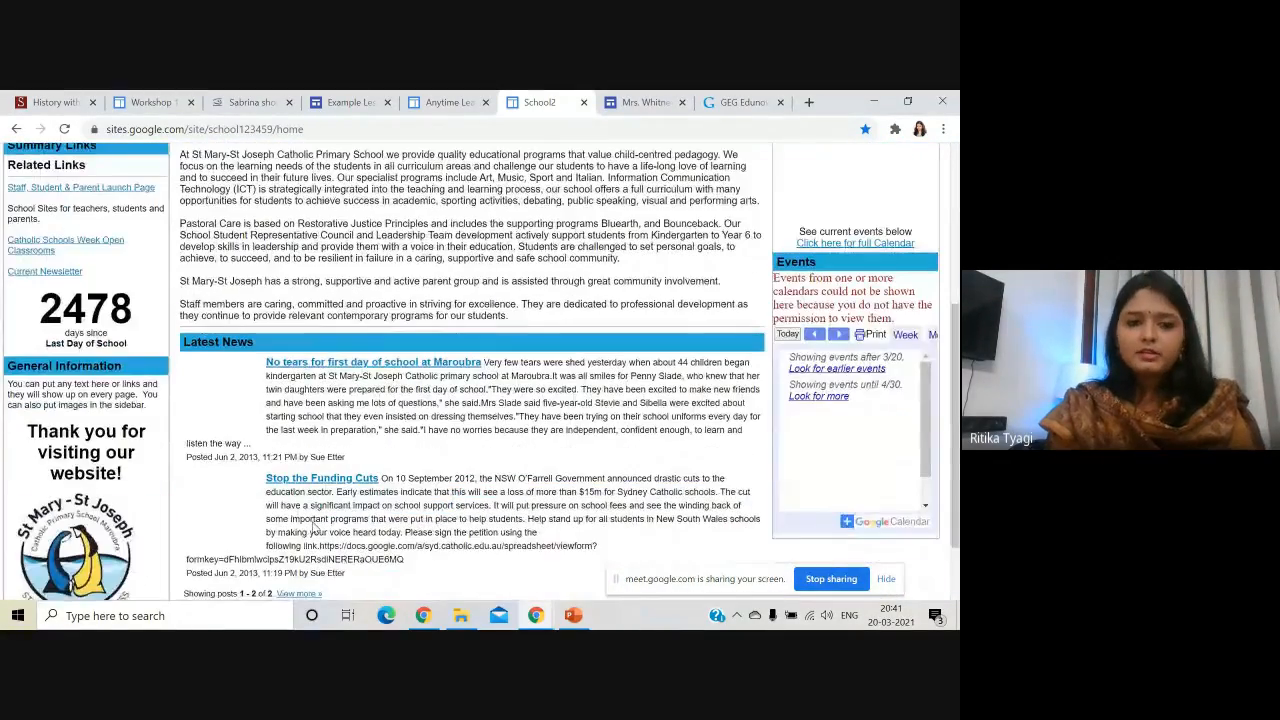
pyautogui.scroll(-1, 340, 487)
pyautogui.scroll(4, 153, 538)
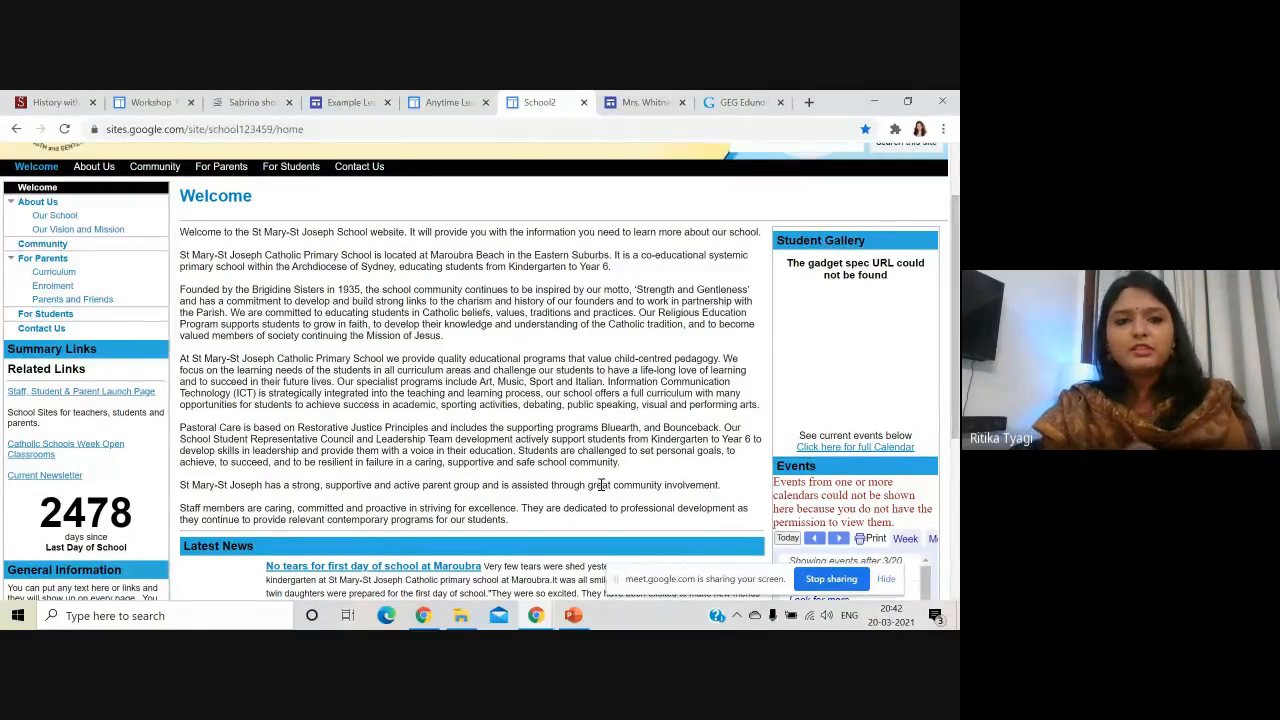
# - Switch to the View Acres 5th grade teacher's site and scroll through its home page sections
pyautogui.click(644, 100)
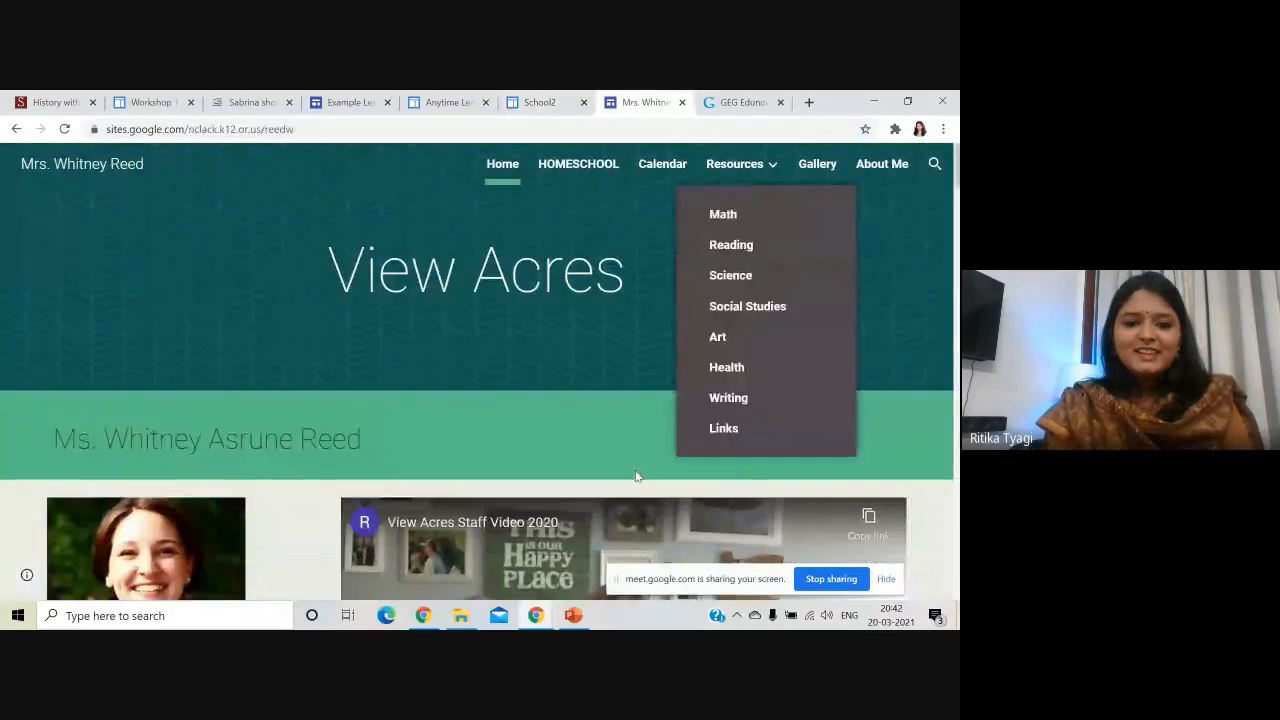
pyautogui.scroll(-3, 396, 384)
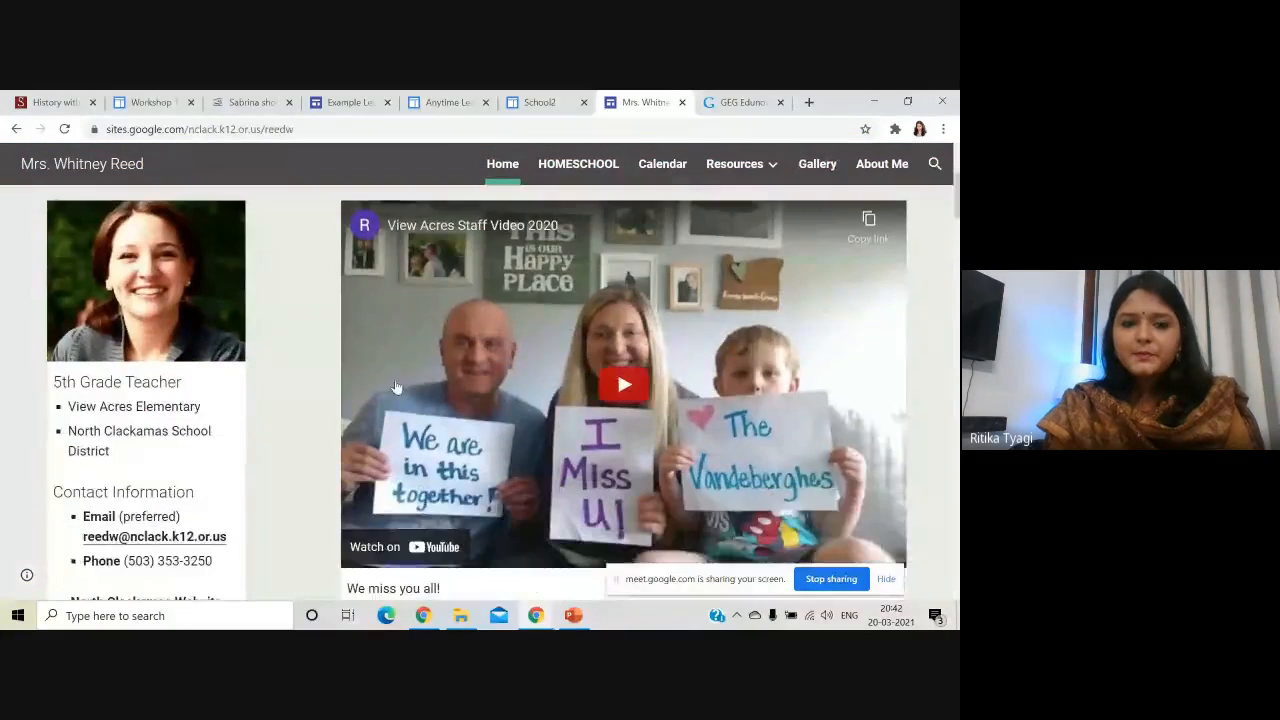
pyautogui.scroll(-5, 396, 387)
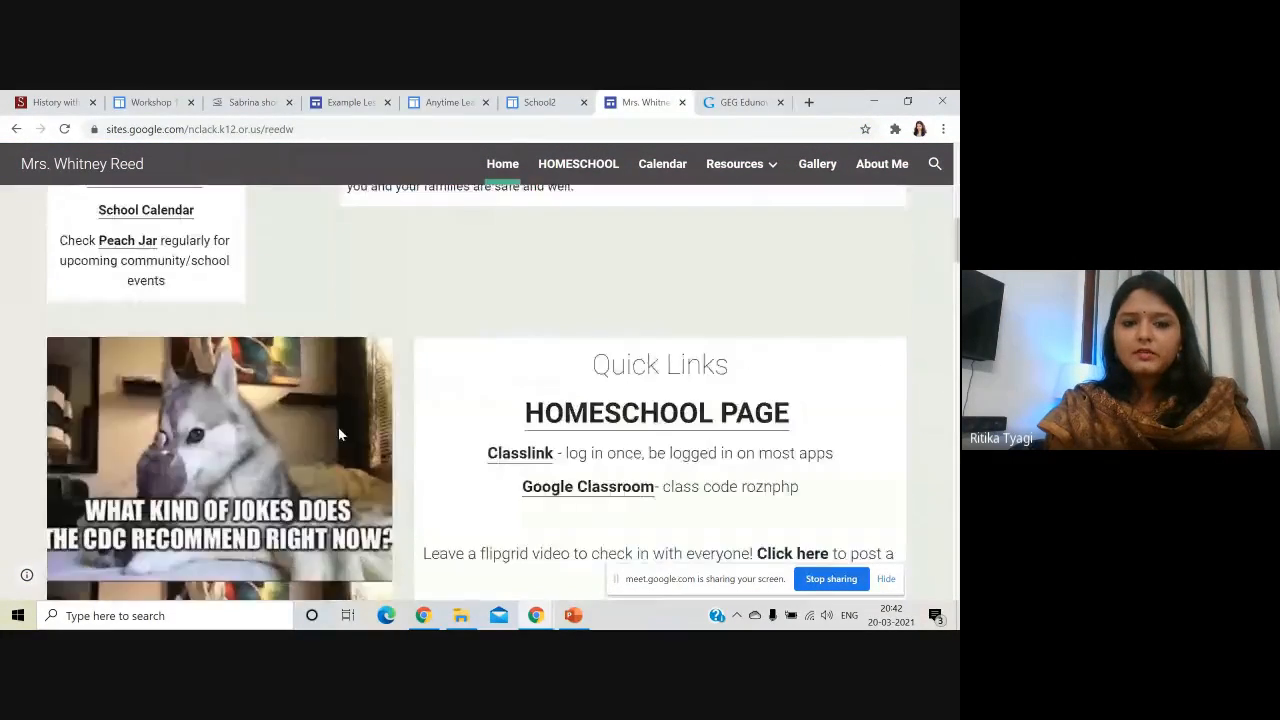
pyautogui.scroll(-3, 338, 427)
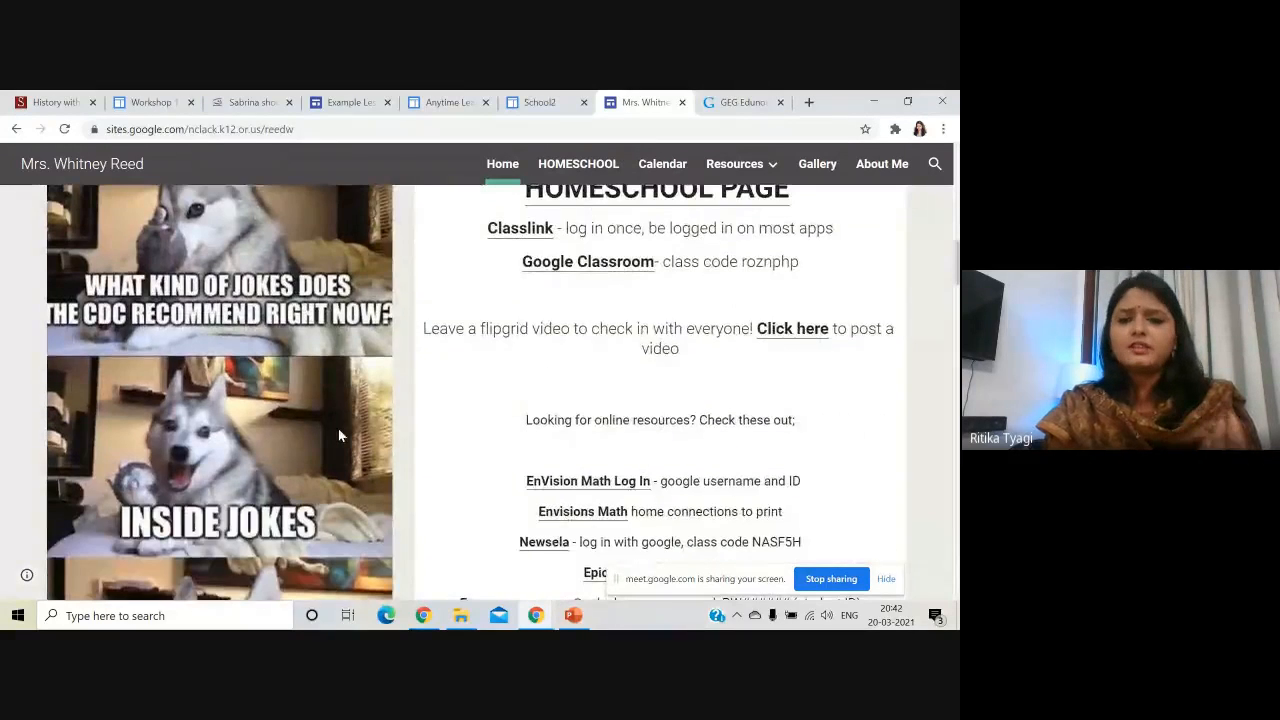
pyautogui.scroll(-3, 338, 428)
pyautogui.scroll(-3, 338, 430)
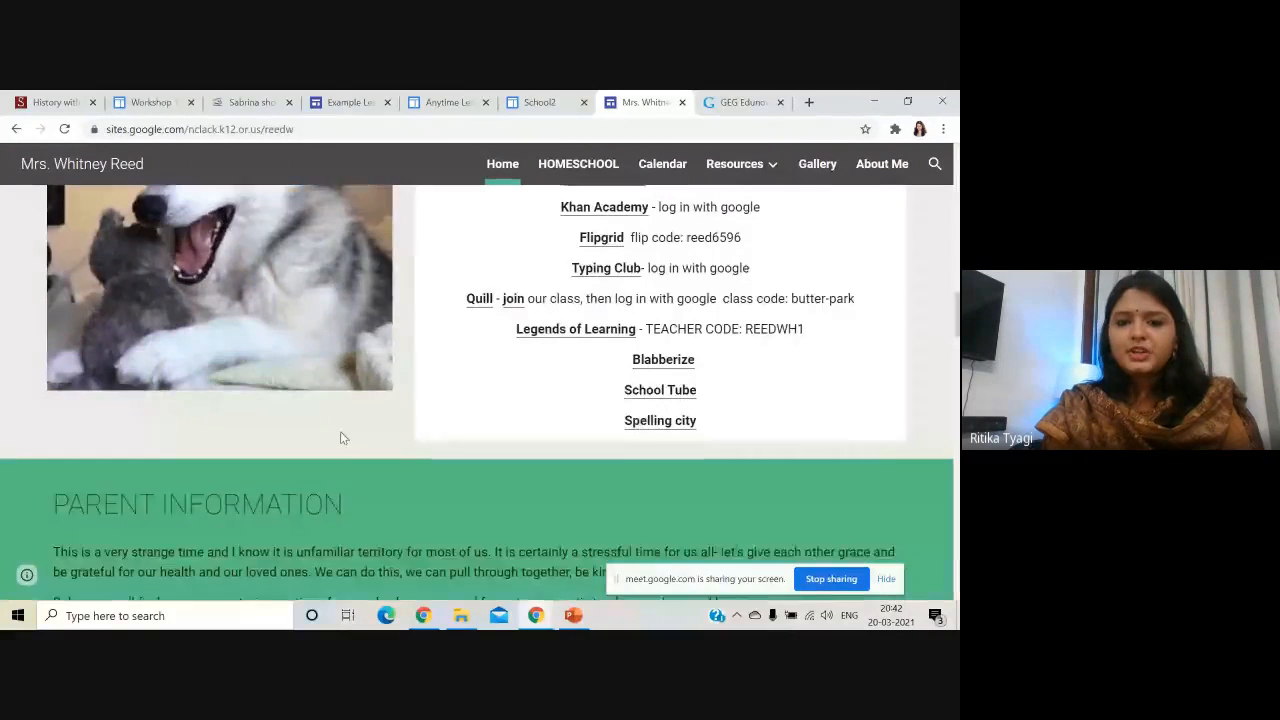
pyautogui.scroll(-3, 478, 470)
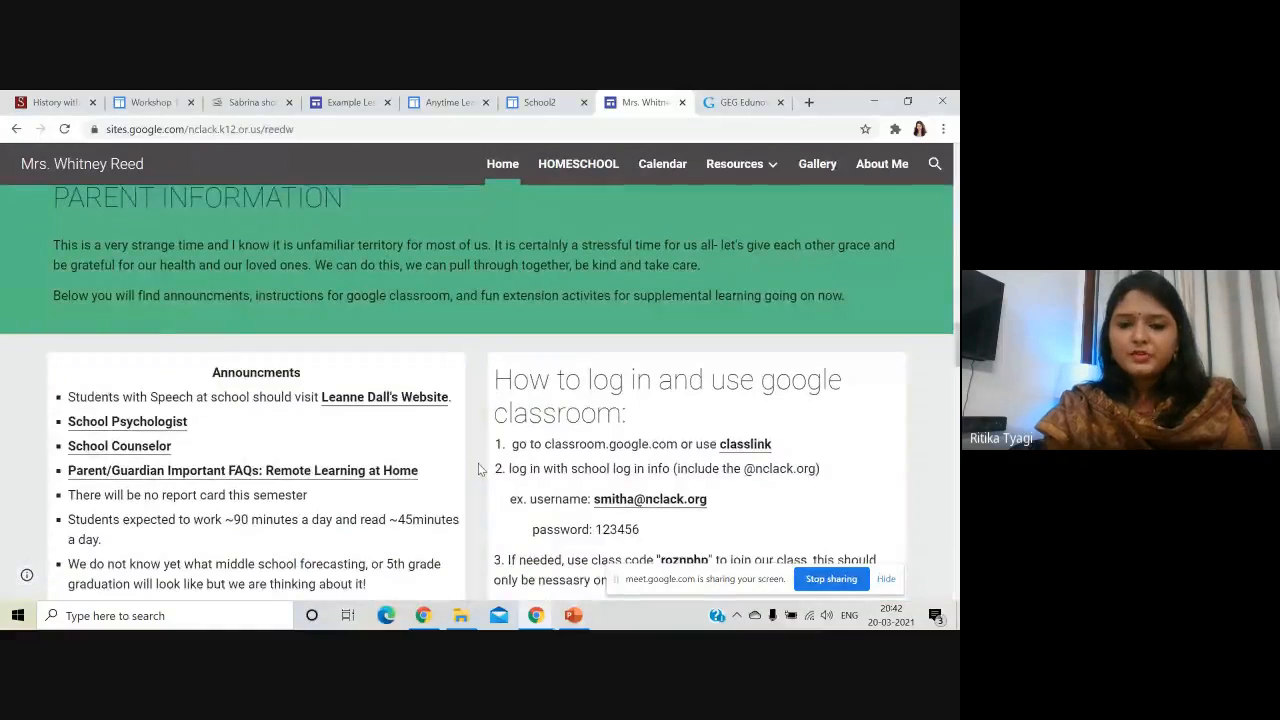
pyautogui.scroll(-3, 478, 470)
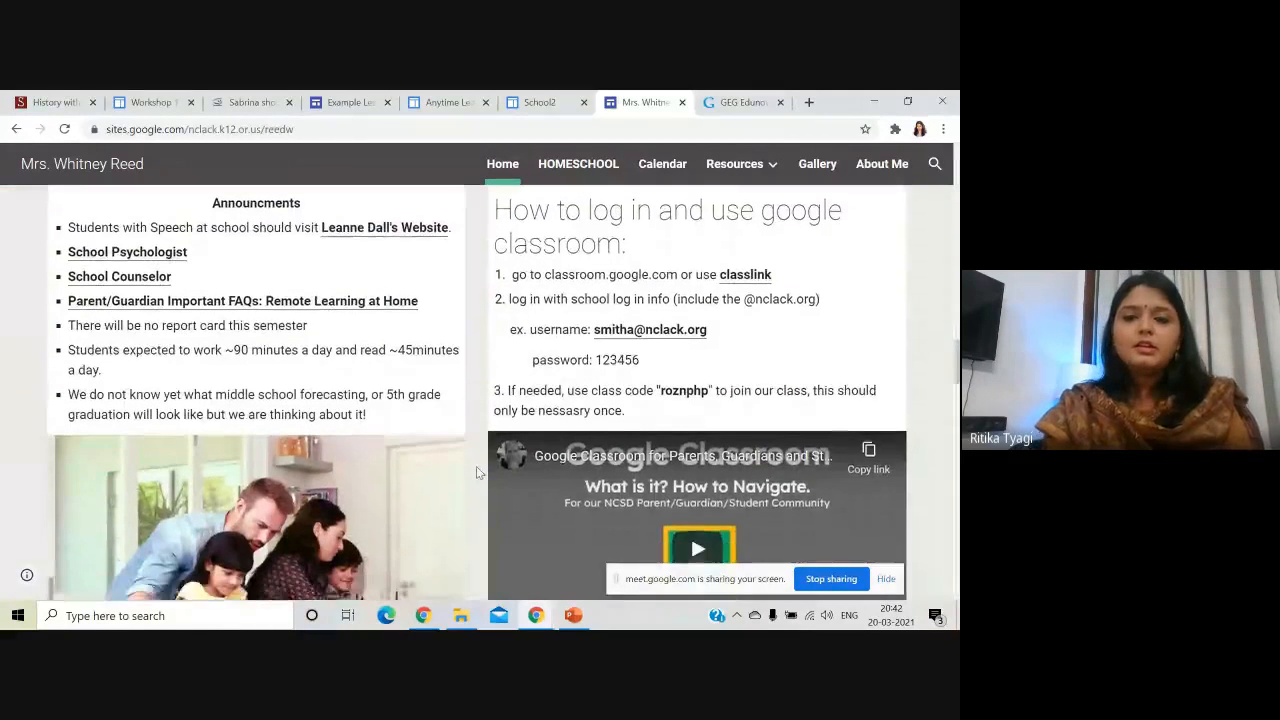
pyautogui.scroll(-1, 478, 470)
pyautogui.scroll(2, 627, 450)
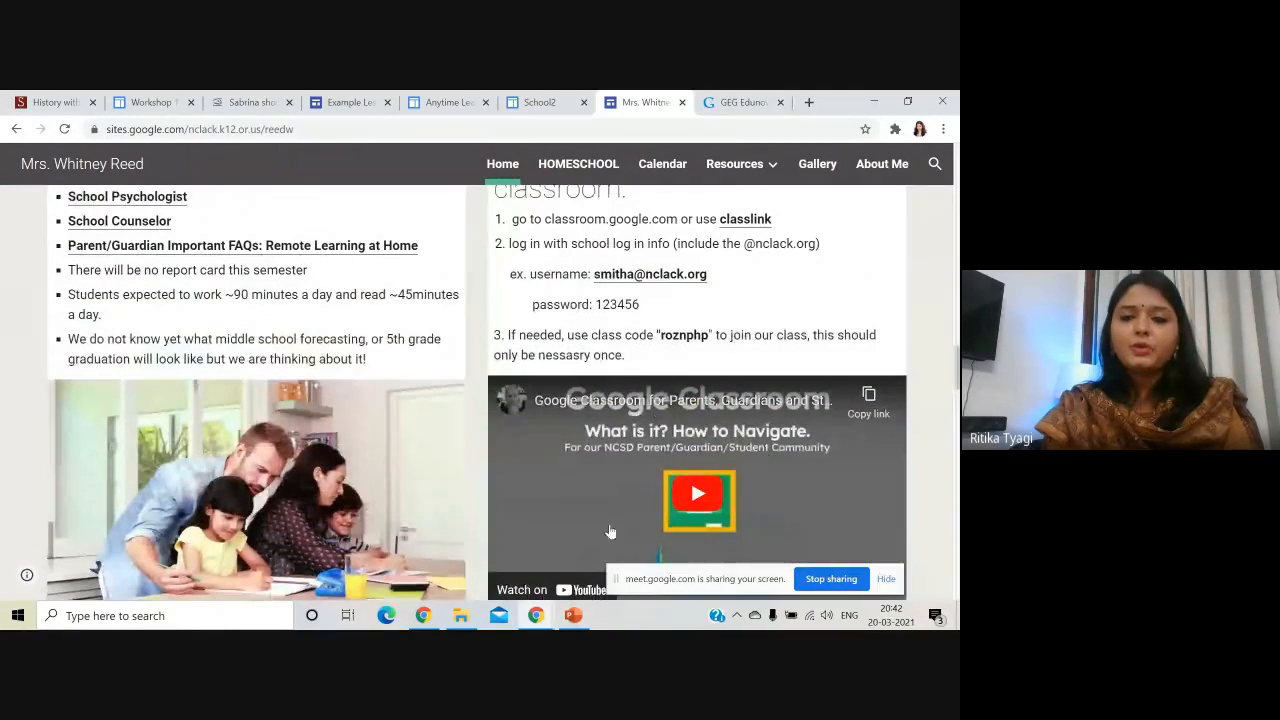
pyautogui.scroll(2, 540, 440)
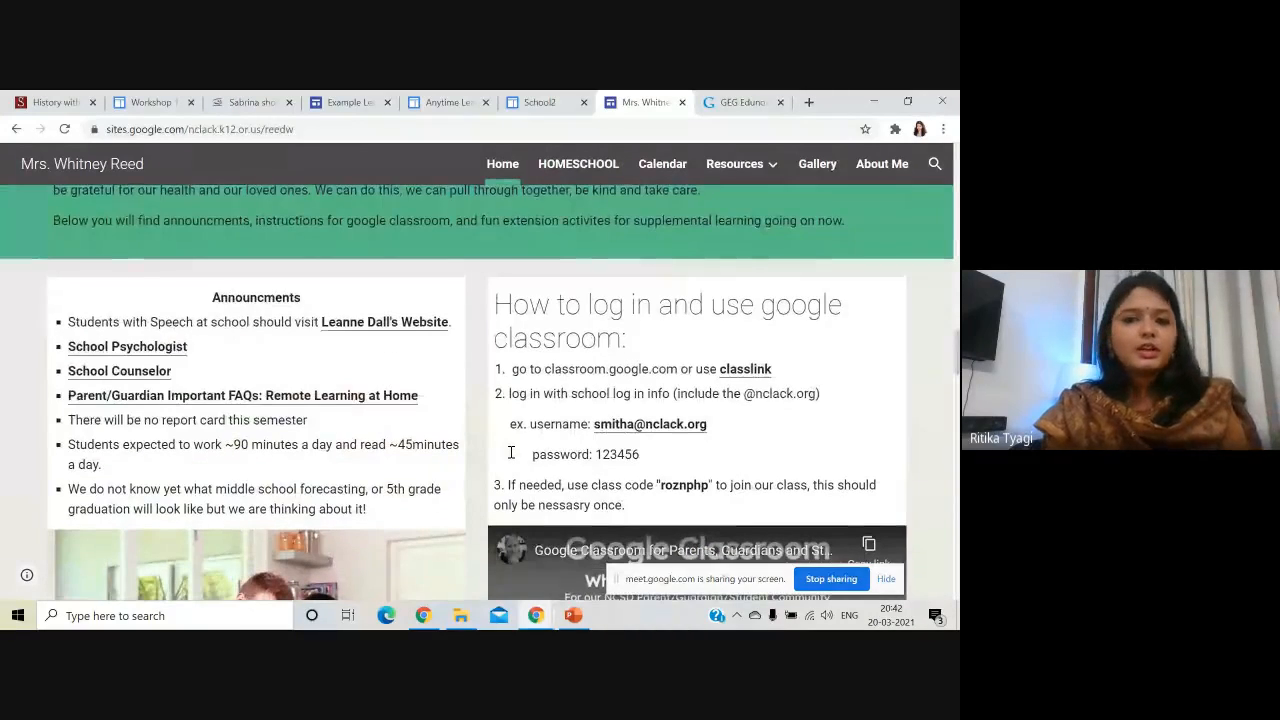
pyautogui.scroll(-6, 505, 460)
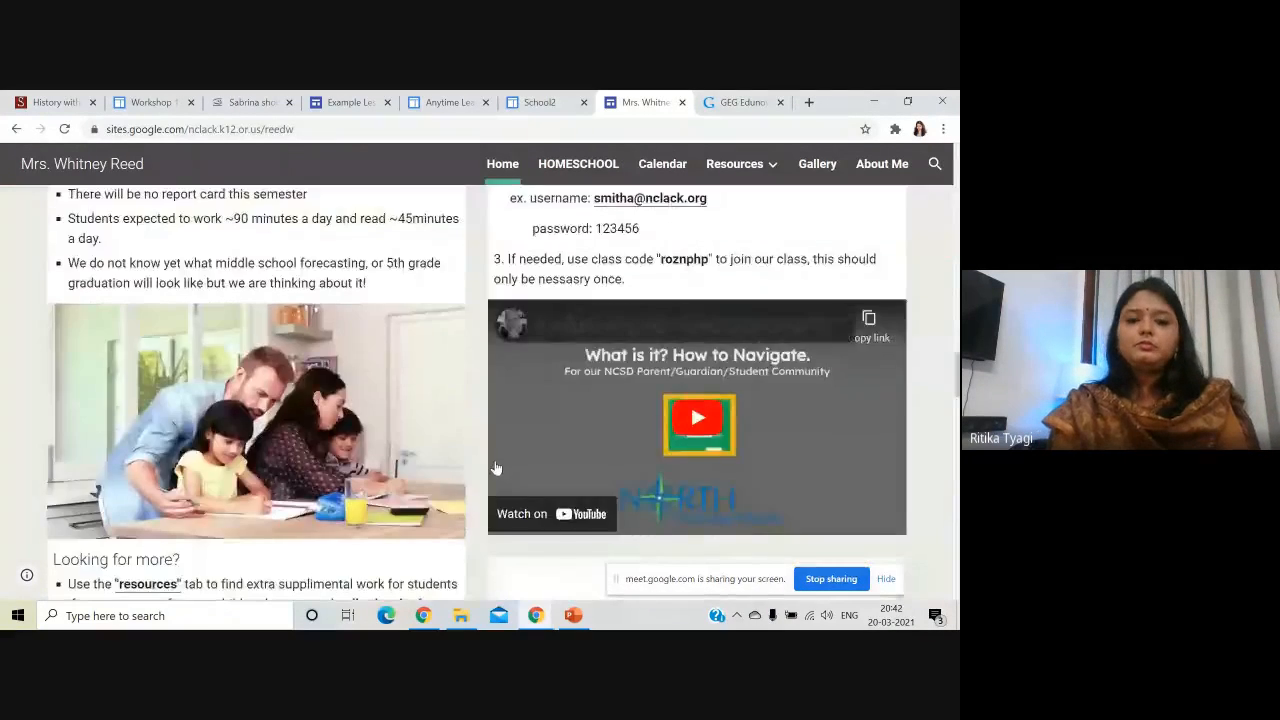
pyautogui.scroll(-2, 495, 468)
pyautogui.scroll(2, 495, 468)
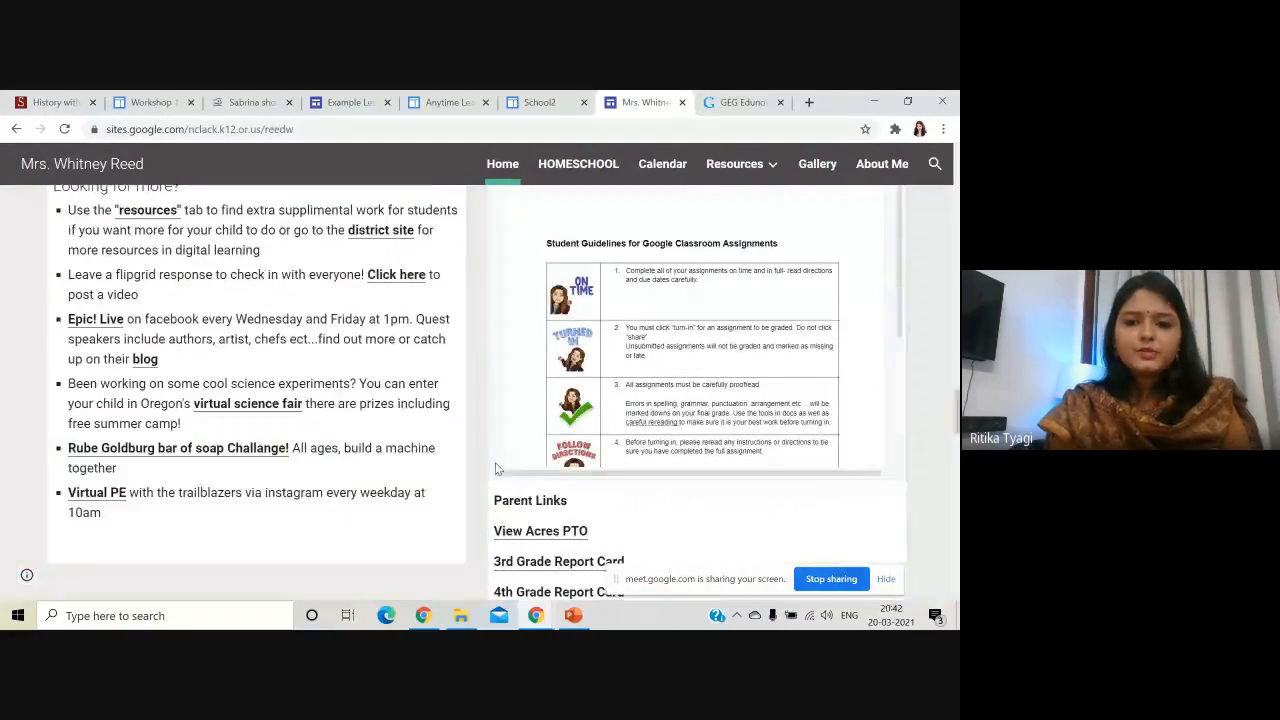
pyautogui.scroll(20, 511, 459)
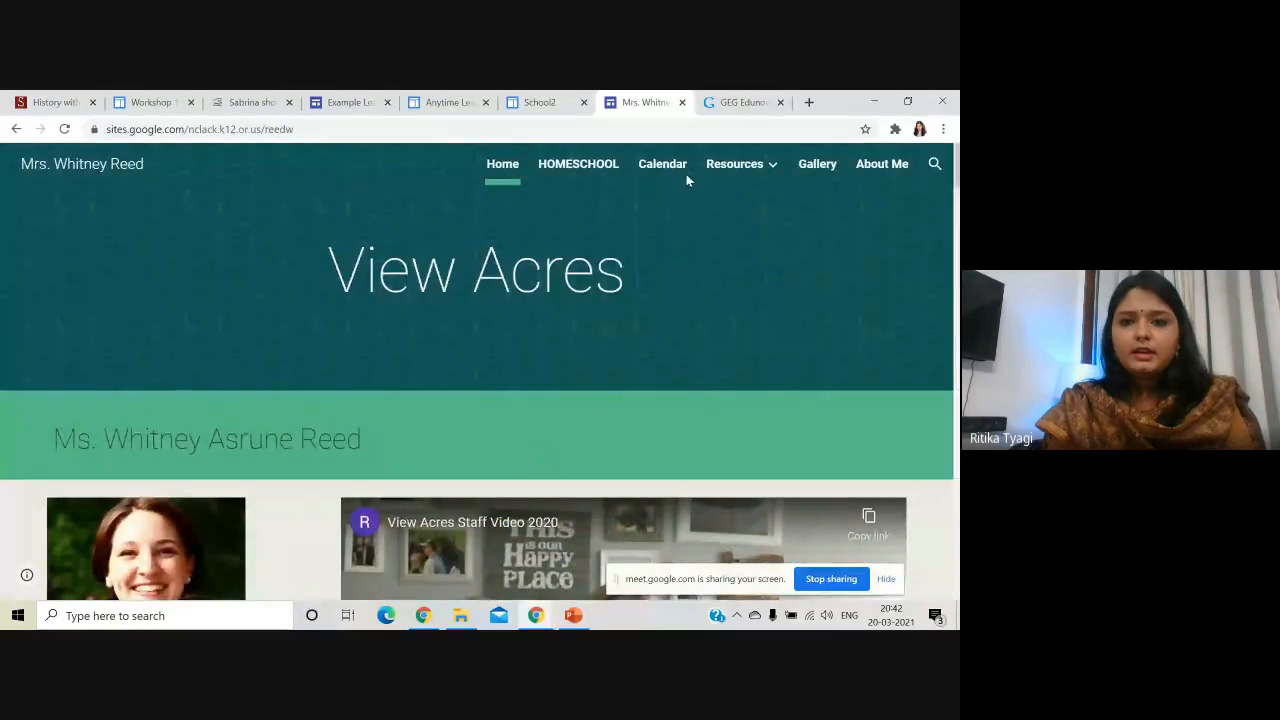
# - Switch to the GEG South Africa workshop site and scroll through its agenda
pyautogui.click(740, 104)
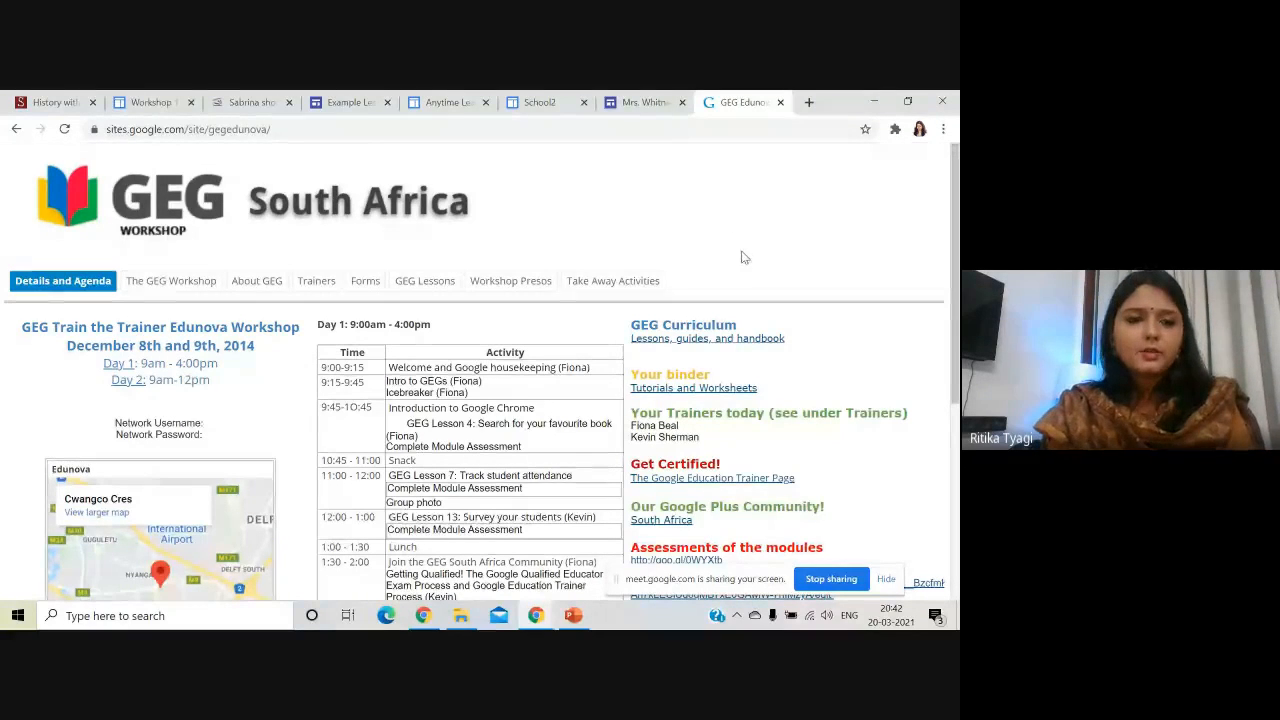
pyautogui.scroll(-3, 740, 259)
pyautogui.scroll(2, 520, 291)
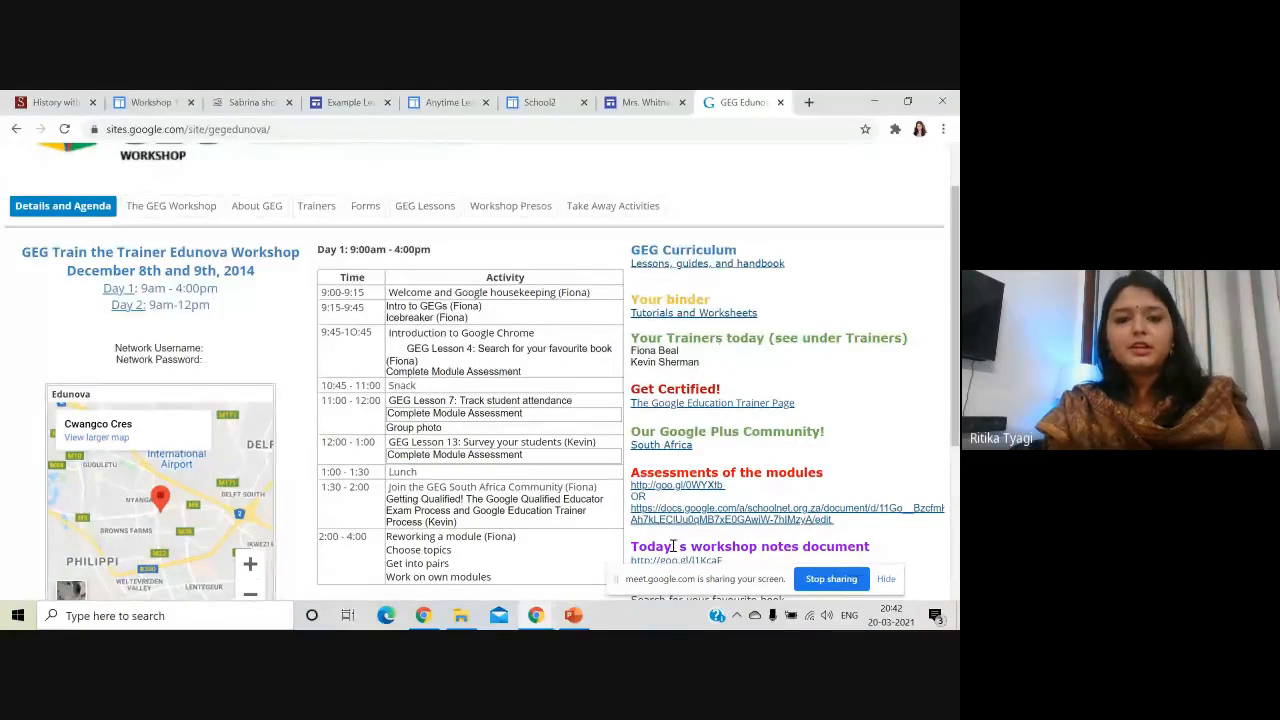
pyautogui.scroll(-3, 470, 510)
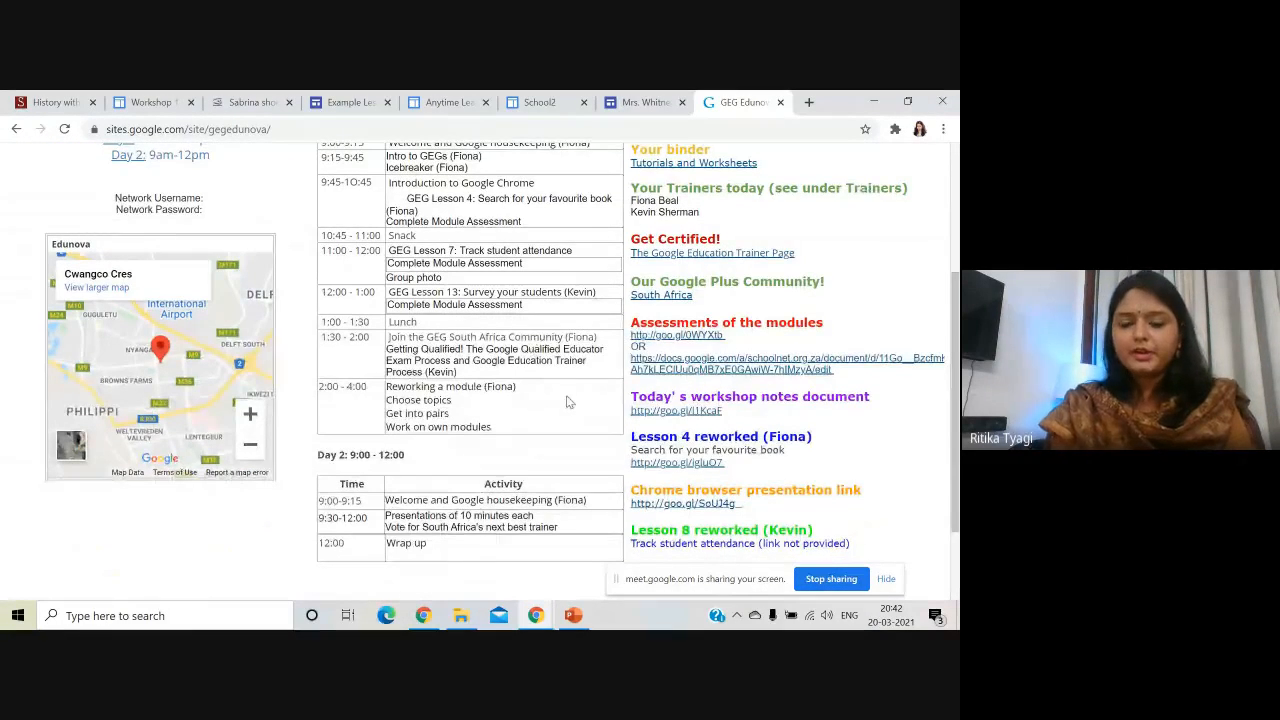
pyautogui.scroll(-2, 567, 401)
pyautogui.scroll(5, 571, 425)
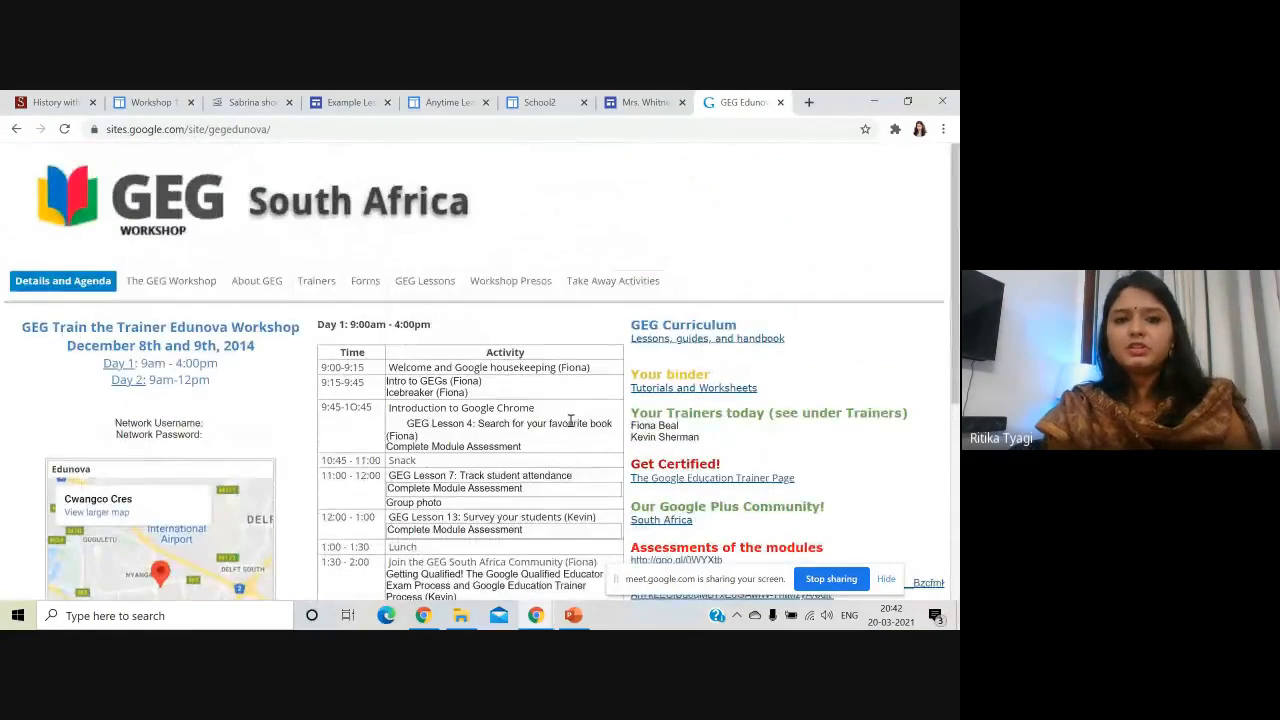
# - Open The GEG Workshop, About GEG, Trainers and GEG Lessons pages, viewing the shared lessons folder
pyautogui.click(200, 284)
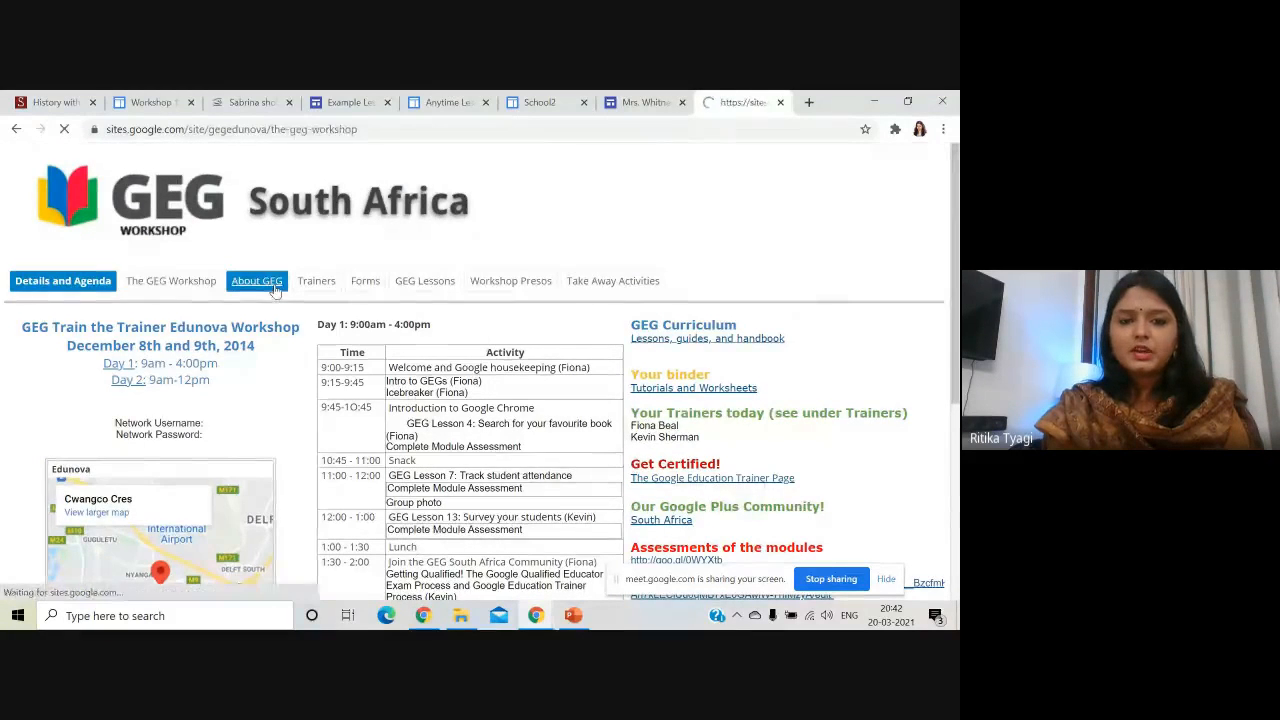
pyautogui.click(254, 282)
pyautogui.click(328, 284)
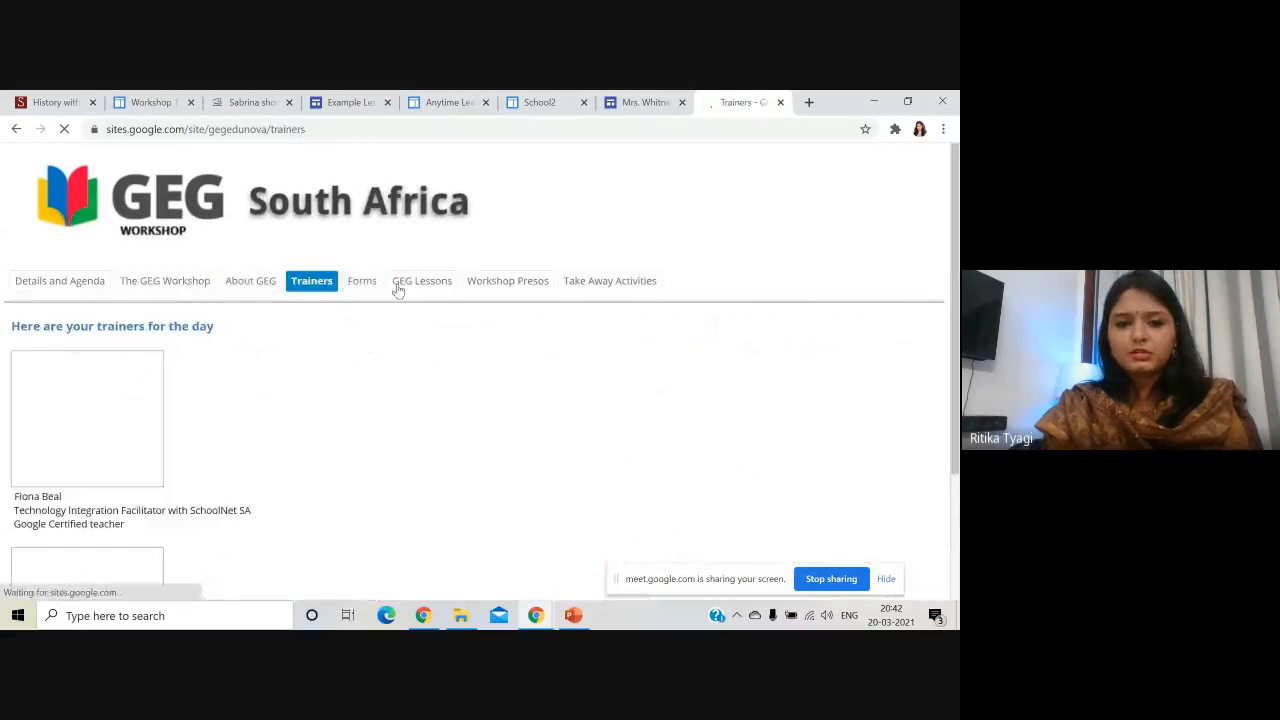
pyautogui.click(405, 290)
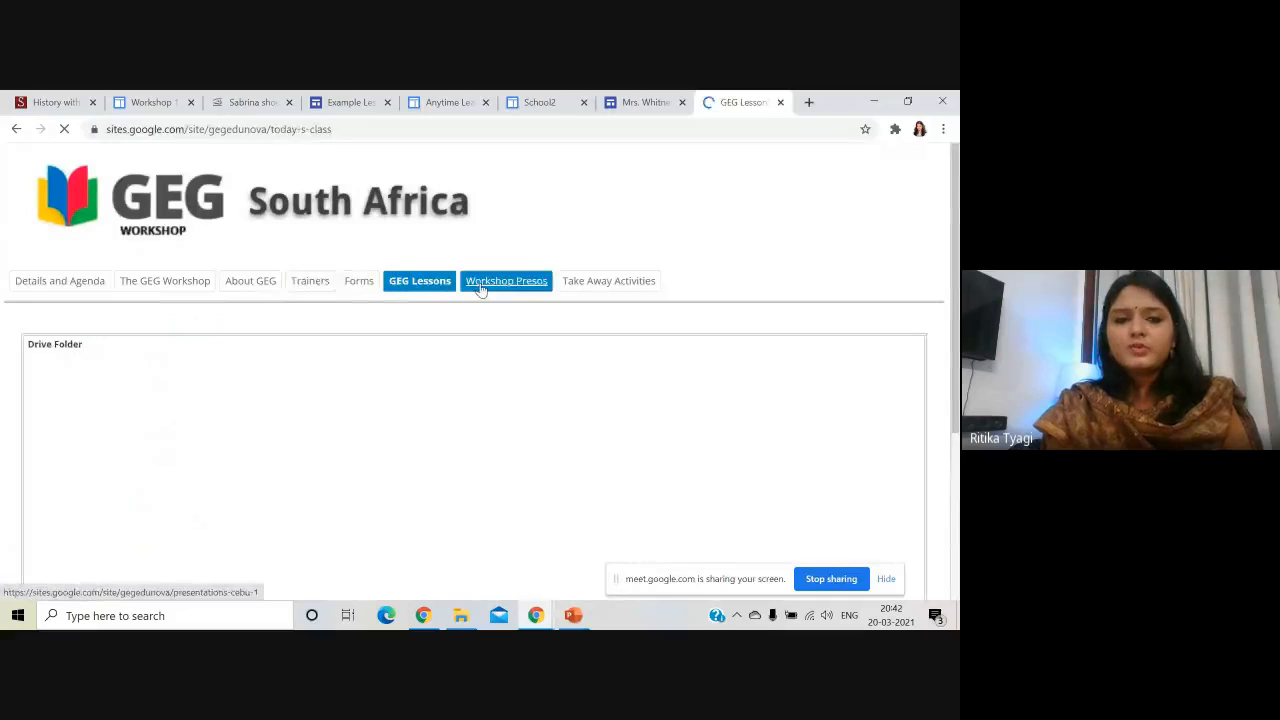
pyautogui.scroll(-3, 482, 408)
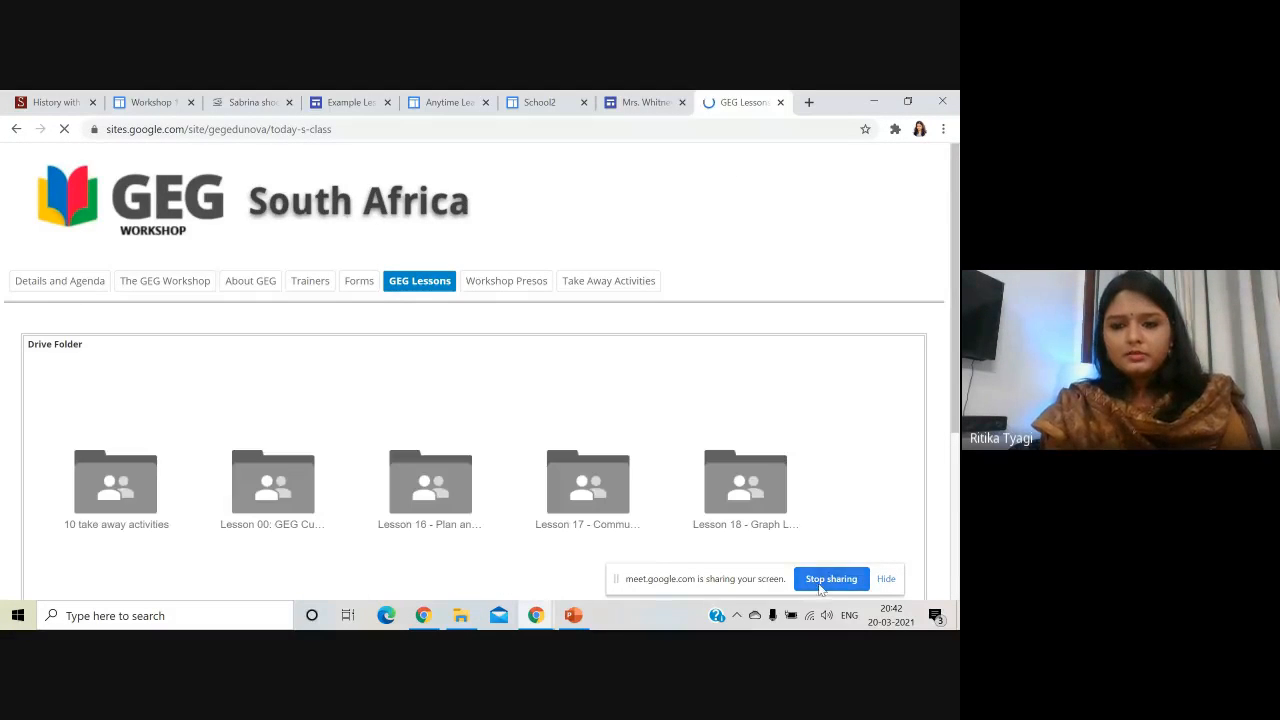
pyautogui.click(527, 612)
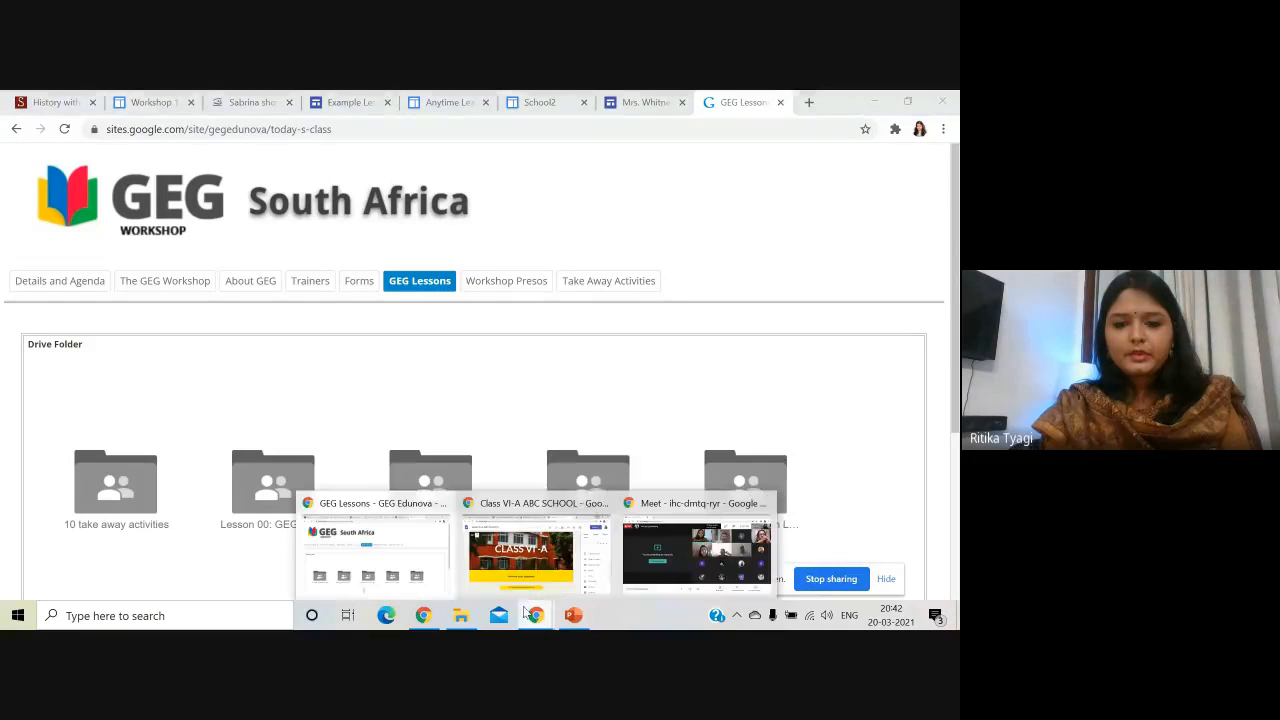
# - Bring the Class VI-A ABC SCHOOL site editor window back to the front
pyautogui.click(471, 553)
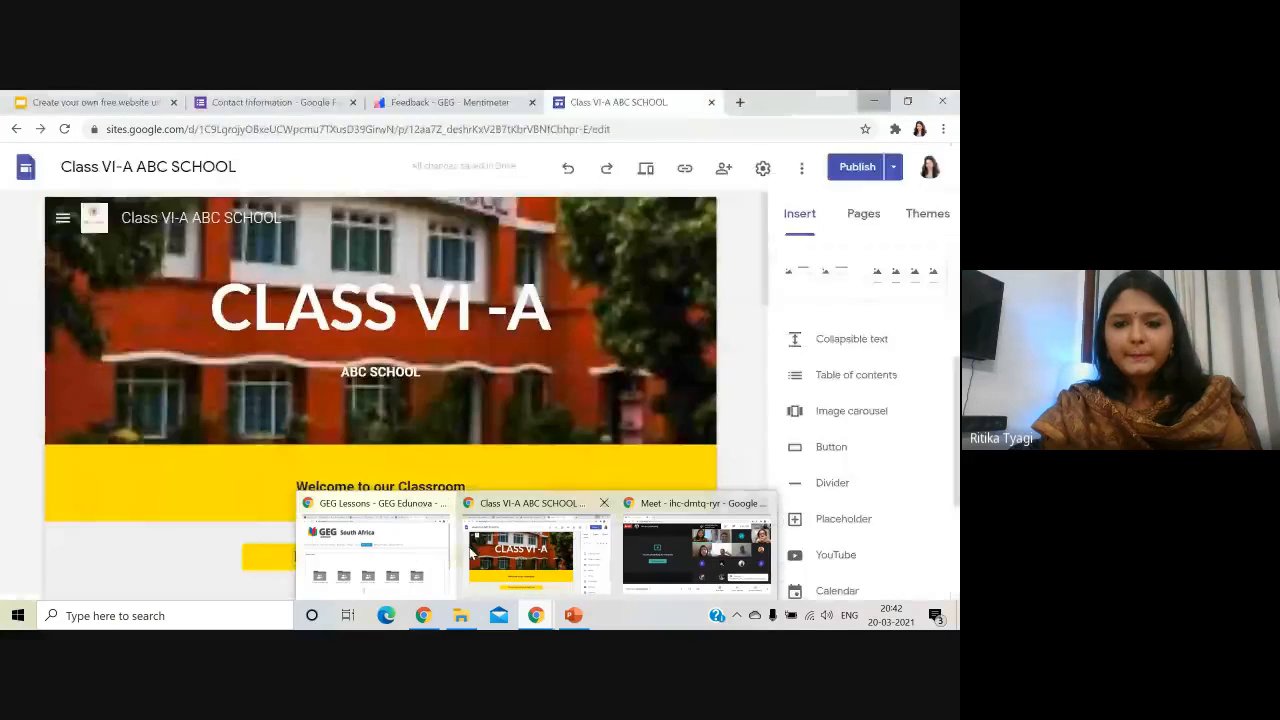
pyautogui.click(375, 545)
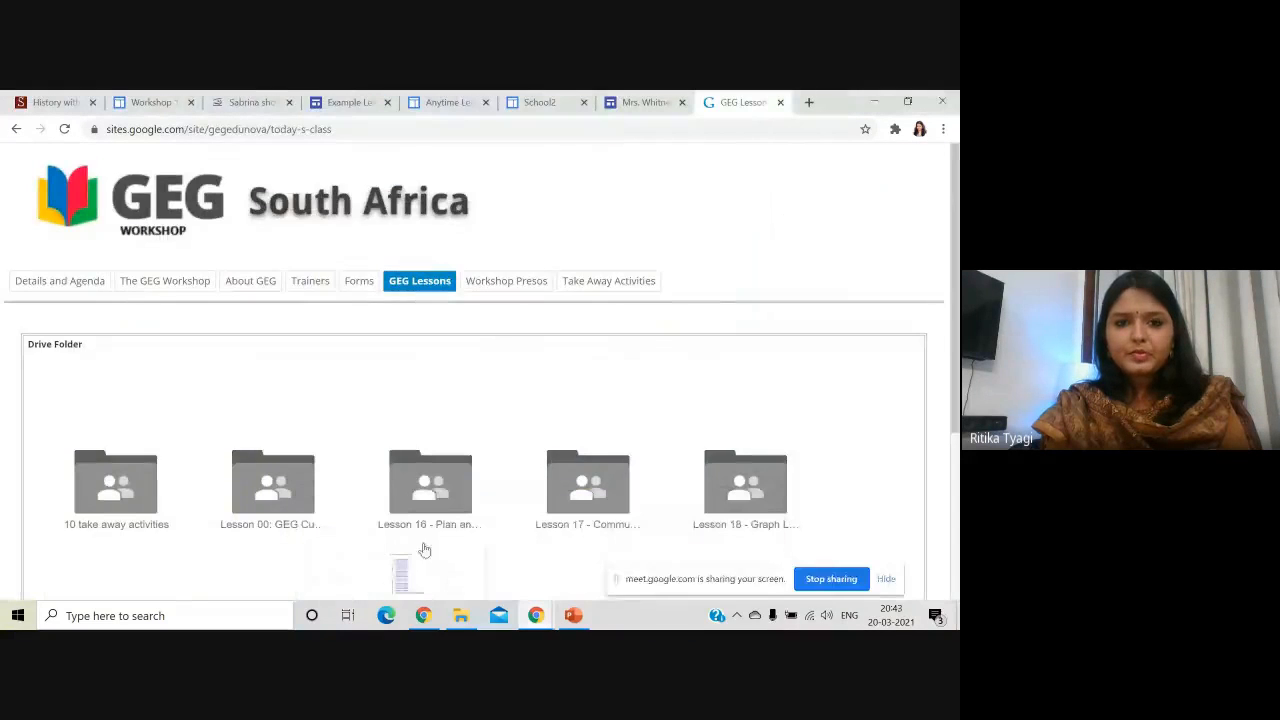
pyautogui.click(536, 615)
pyautogui.click(517, 540)
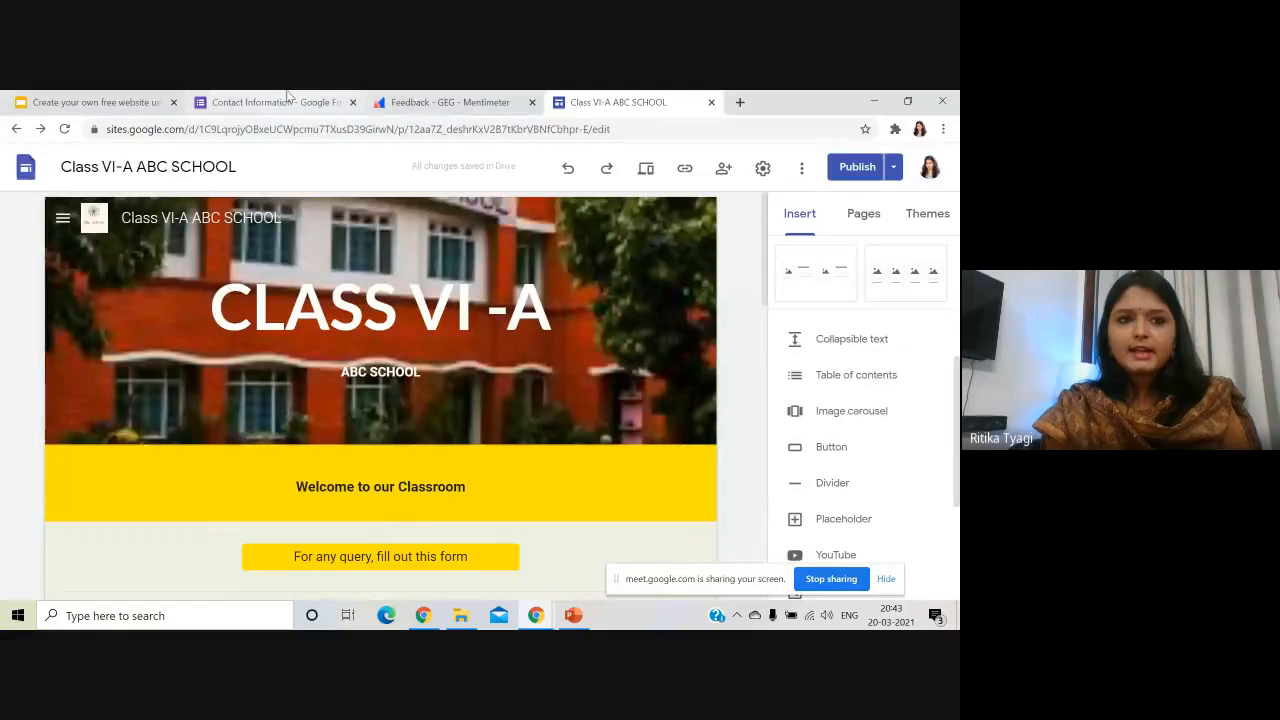